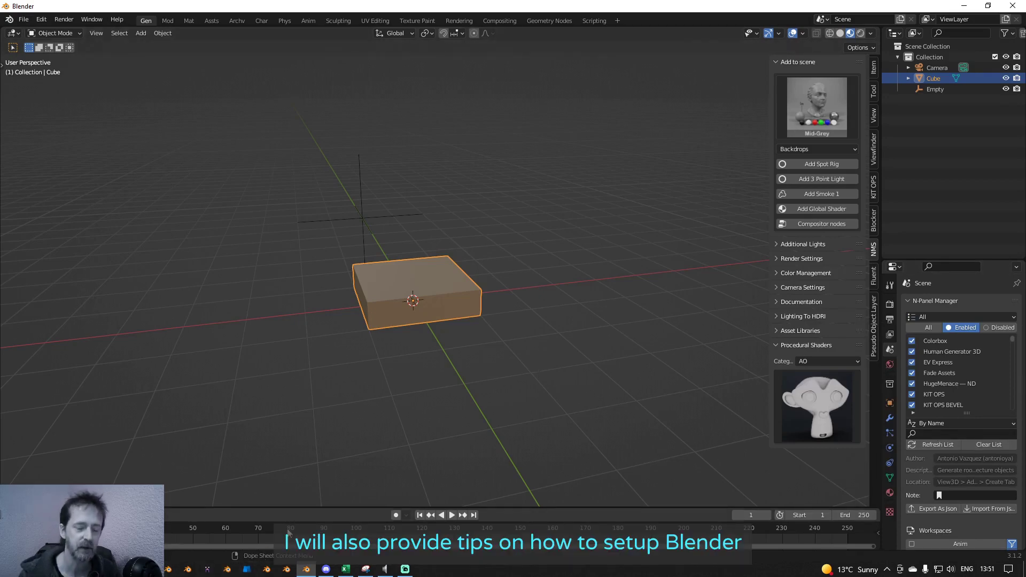
Step: Switch to the browser, review the N Panel Manager product page and its documentation with the Blender installation tips, and return to Blender
left_click(109, 570)
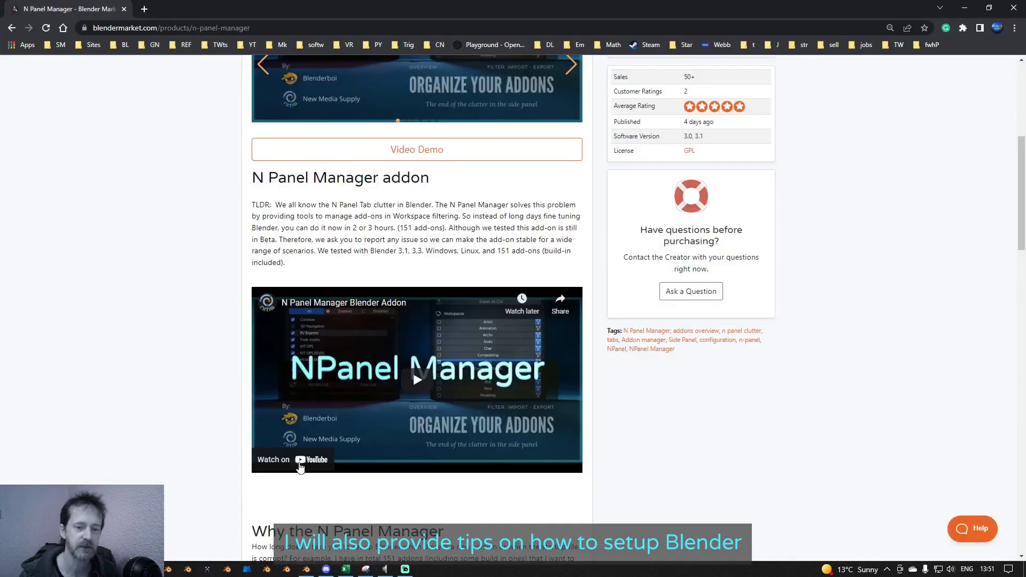
scroll(404, 225, "up", 6)
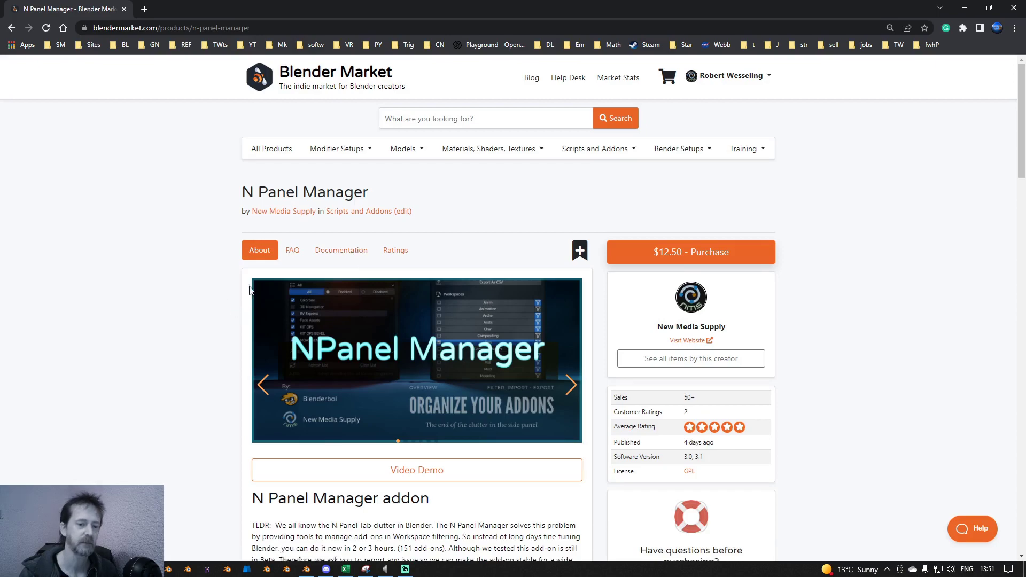
left_click(346, 251)
scroll(219, 302, "down", 5)
scroll(222, 300, "down", 15)
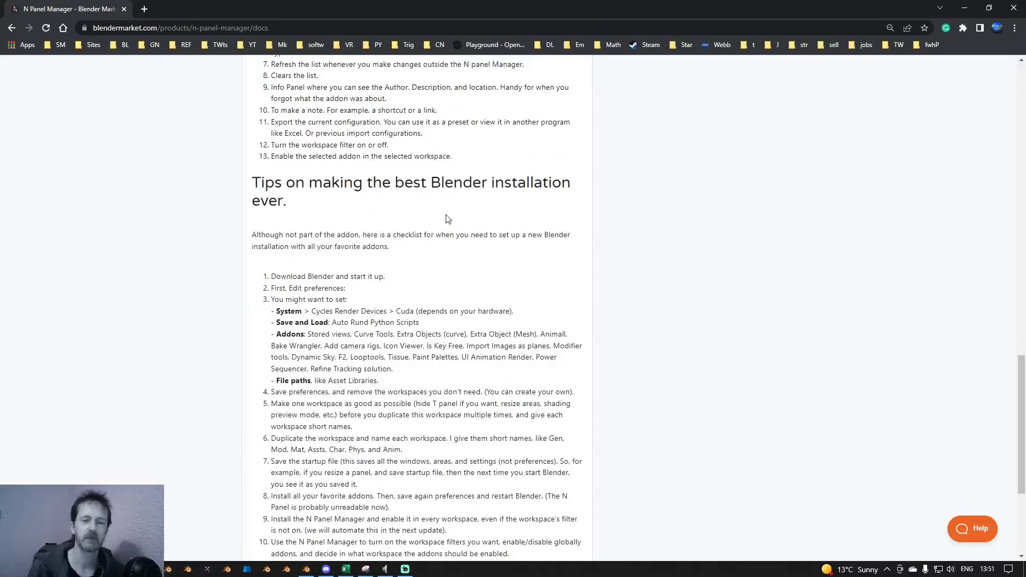
scroll(468, 204, "up", 1)
scroll(469, 203, "up", 15)
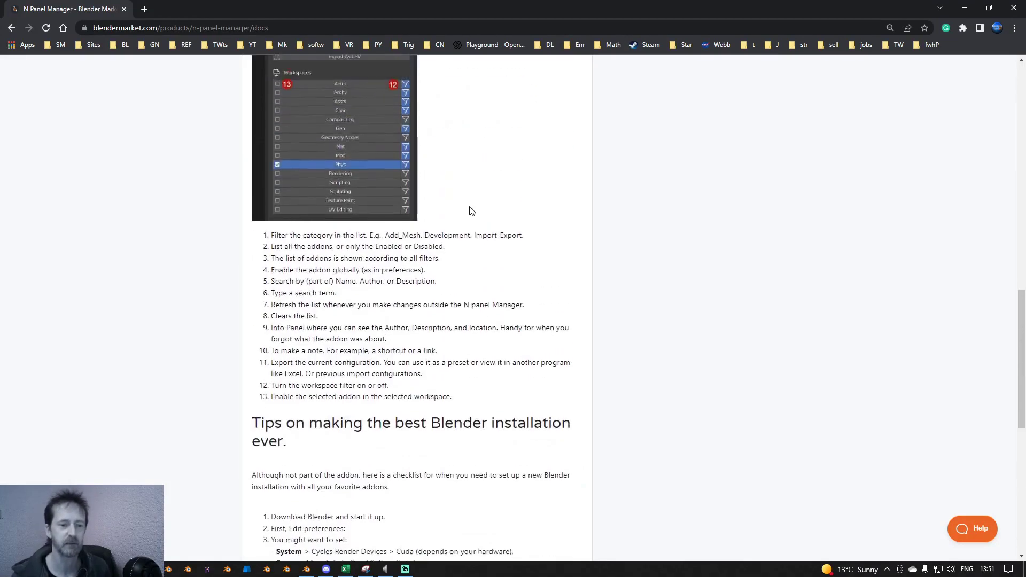
scroll(529, 249, "up", 5)
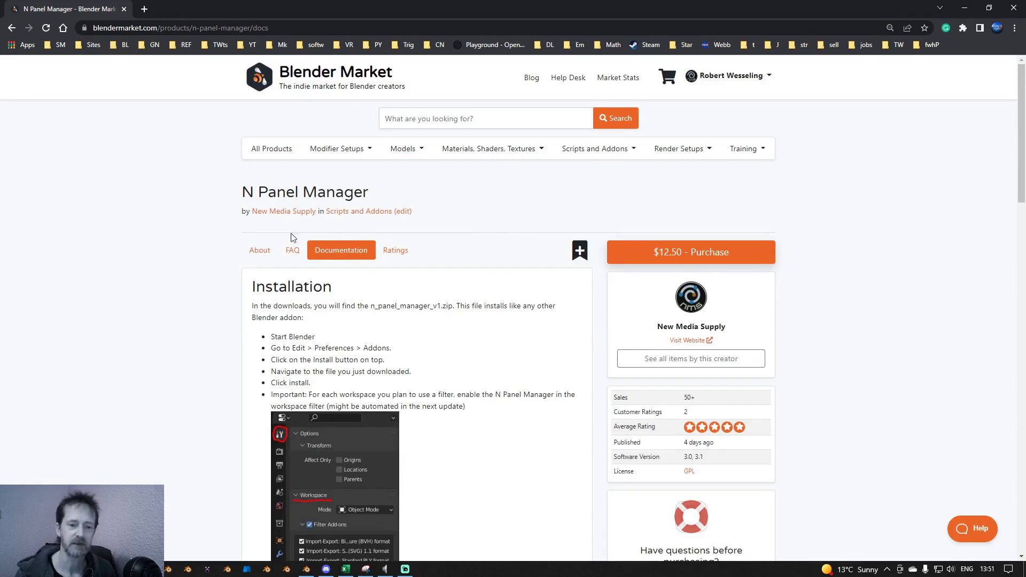
left_click(267, 256)
scroll(378, 391, "down", 1)
scroll(378, 391, "down", 5)
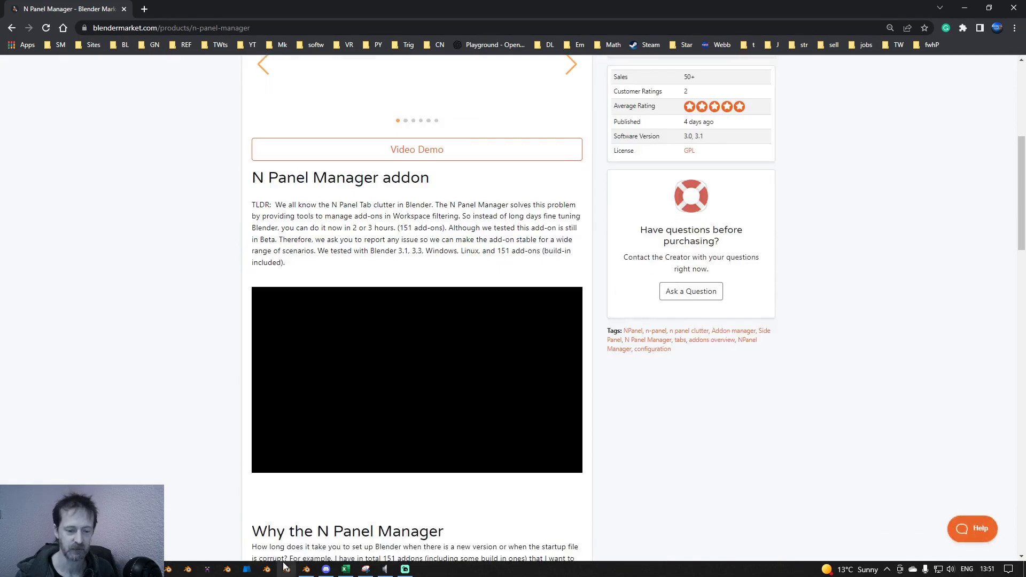
left_click(306, 570)
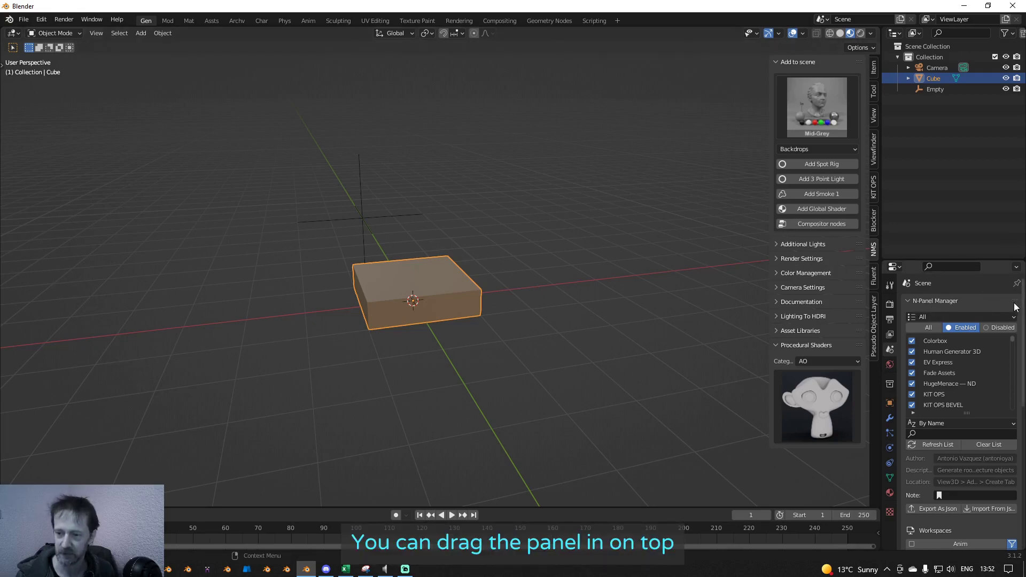
Step: Move the N-Panel Manager panel below Audio in the scene properties and leave it collapsed
left_click_drag(1015, 304, 1008, 427)
left_click(904, 301)
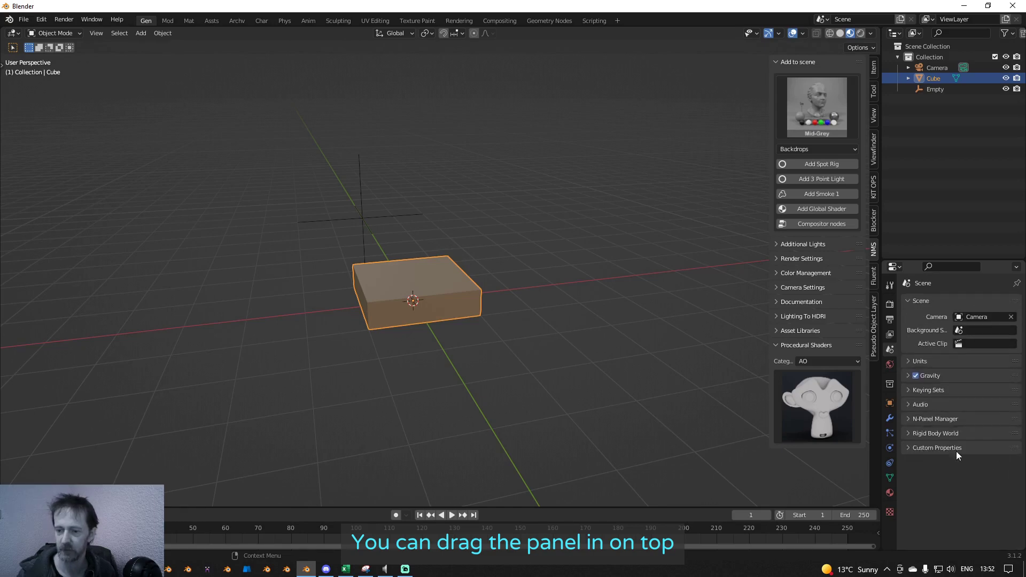
left_click(908, 419)
left_click(907, 418)
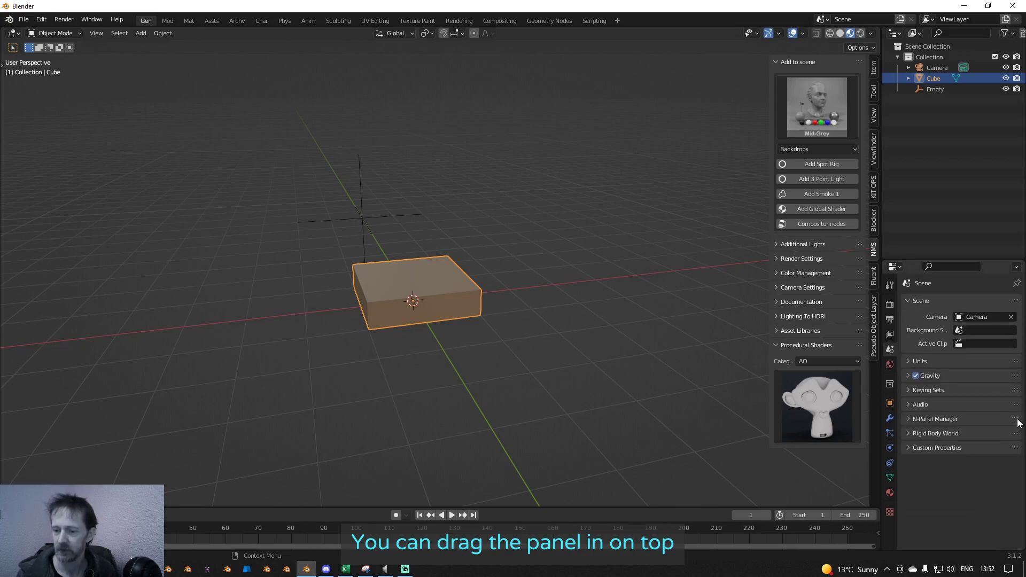
Step: Move the N-Panel Manager panel above the Scene panel in the scene properties and leave it collapsed
left_click_drag(1018, 419, 1024, 285)
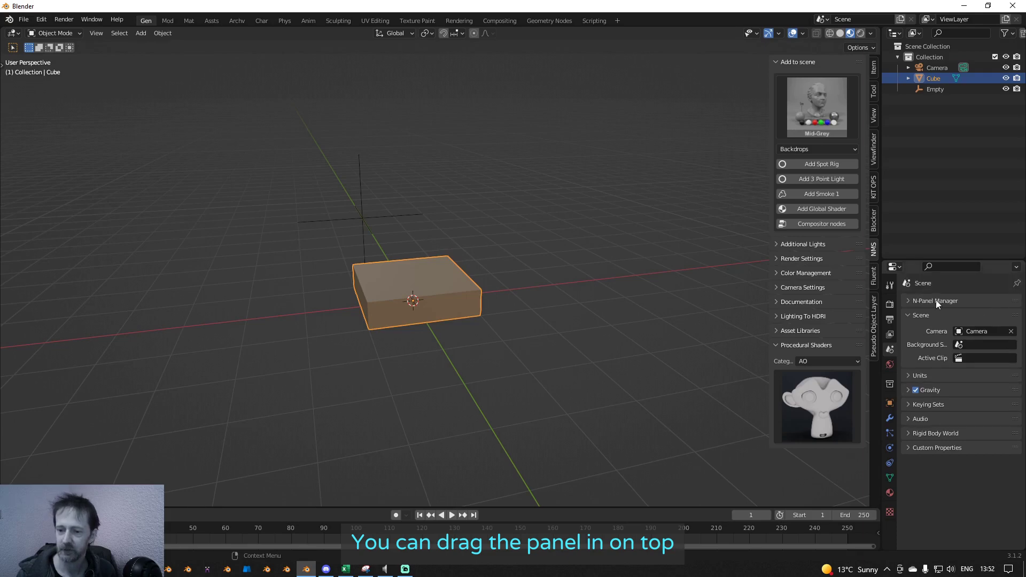
left_click(906, 302)
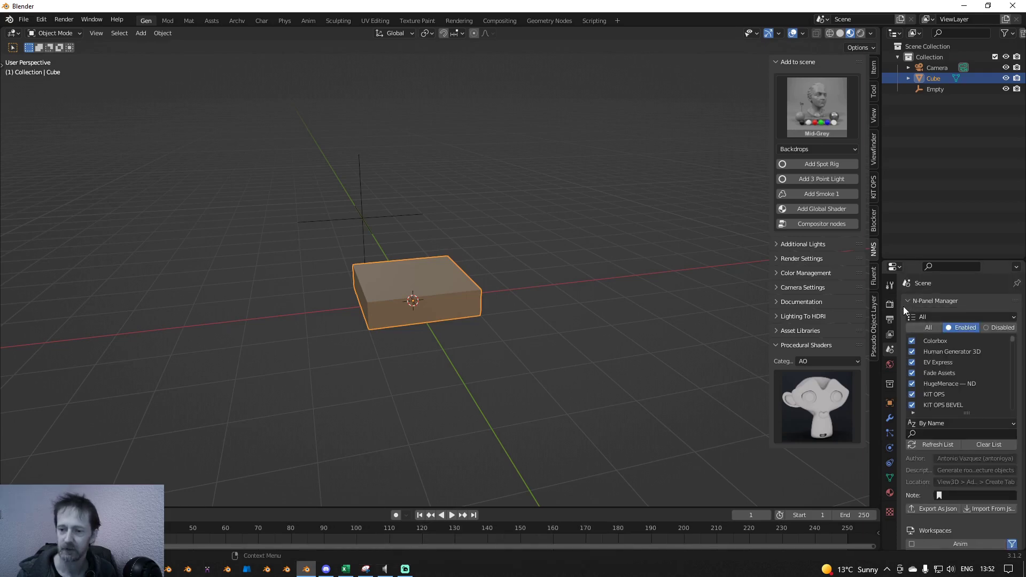
left_click(906, 301)
Step: View the render properties and the default startup file options, and return to the scene properties
left_click(890, 304)
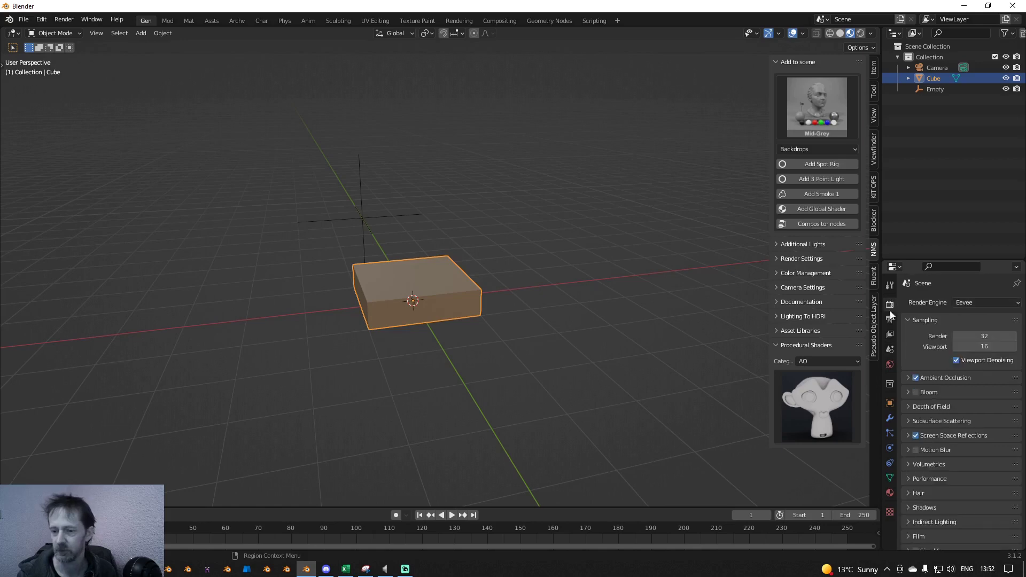
left_click(24, 19)
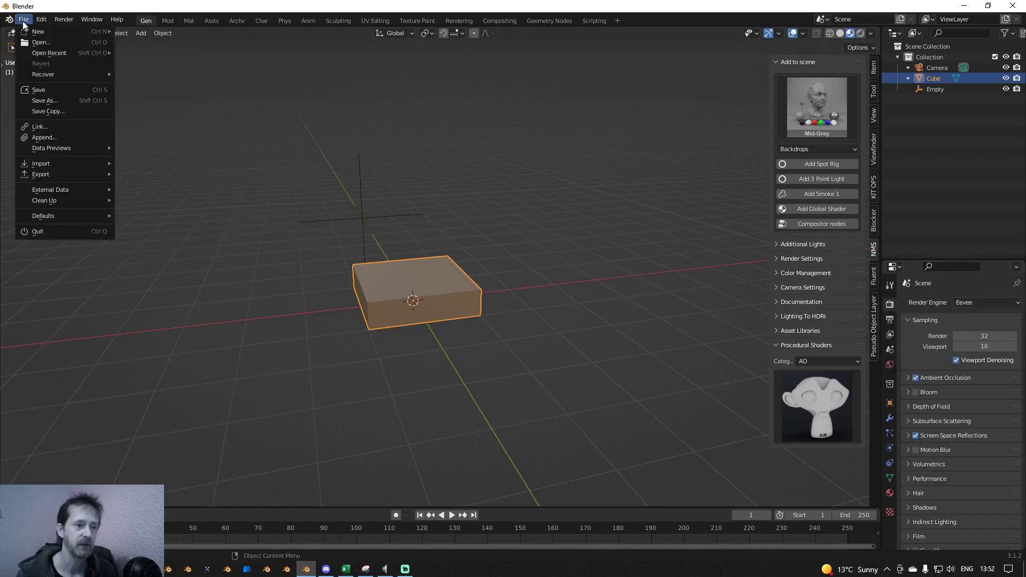
mouse_move(49, 219)
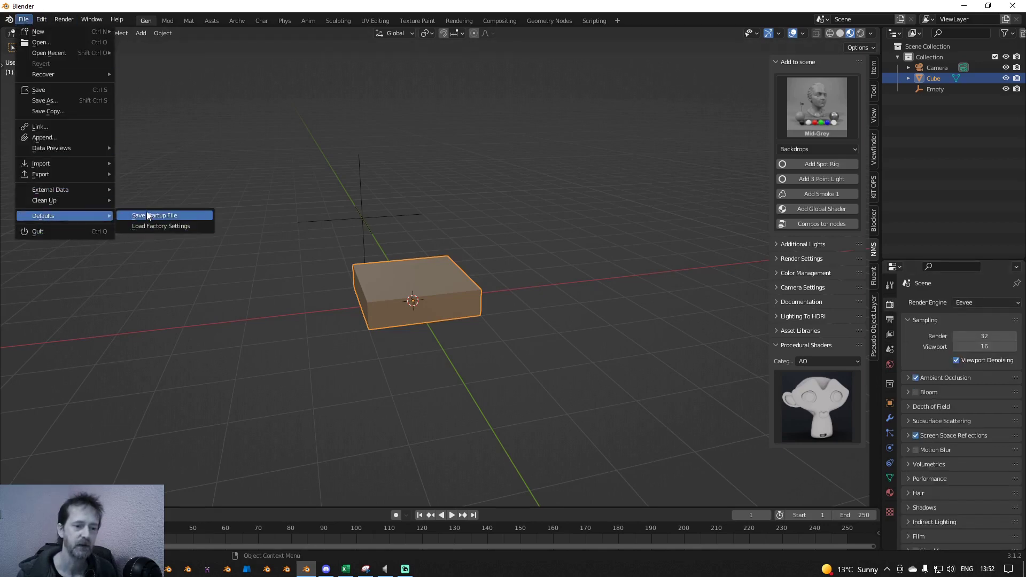
left_click(890, 349)
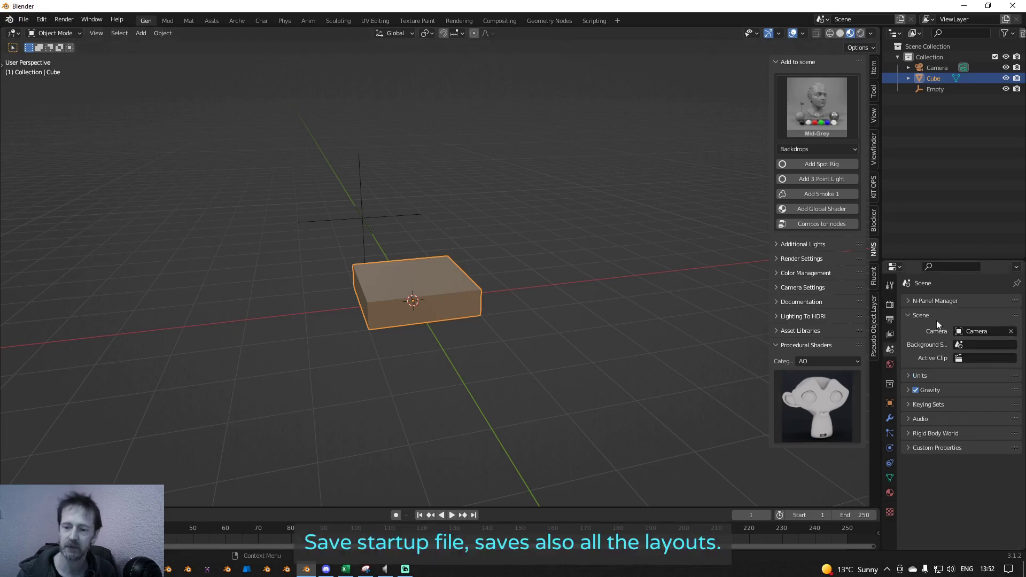
Step: Expand the N-Panel Manager and enlarge the Properties editor upward so more of its workspace list fits
left_click(909, 301)
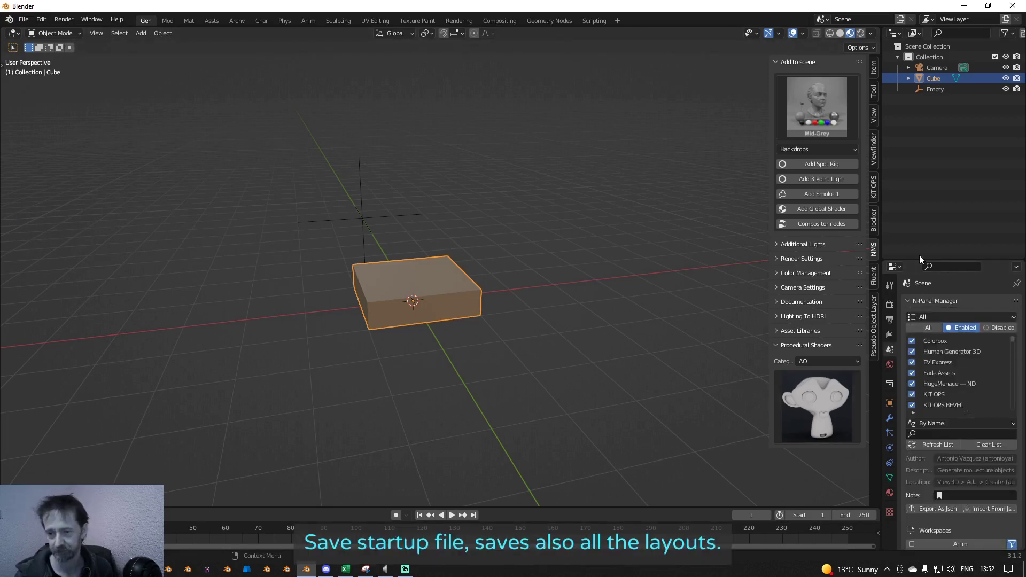
left_click_drag(916, 262, 931, 167)
left_click(908, 208)
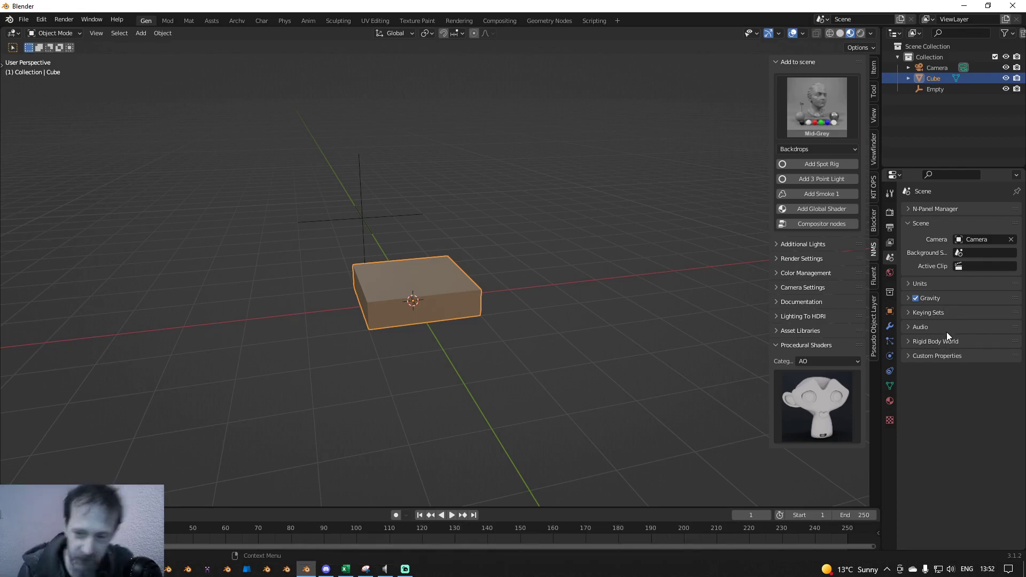
left_click(908, 209)
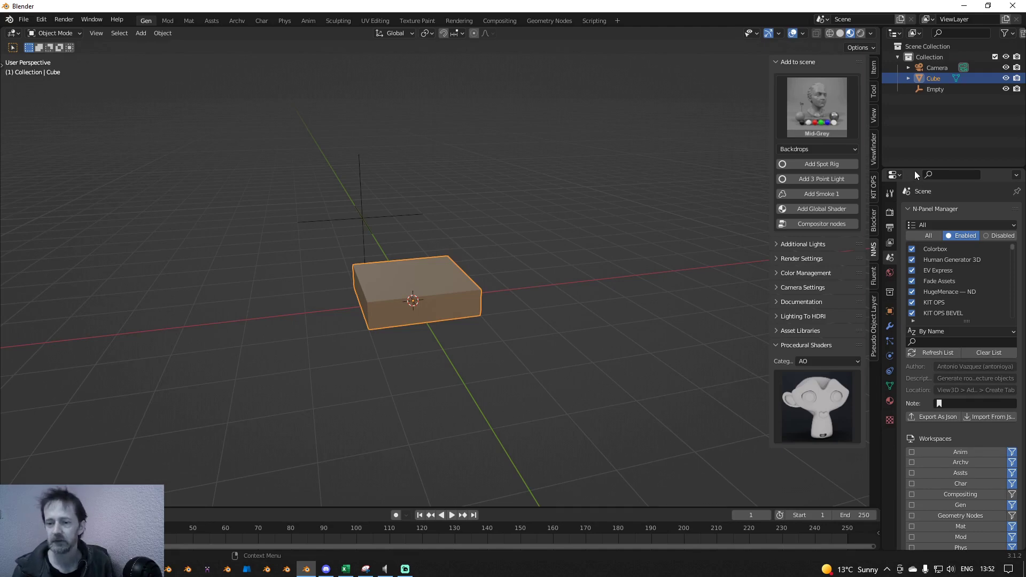
Step: Filter the N-Panel Manager list to the Camera category with All add-ons shown, and inspect Add Camera Rigs and Viewfinder
left_click(953, 226)
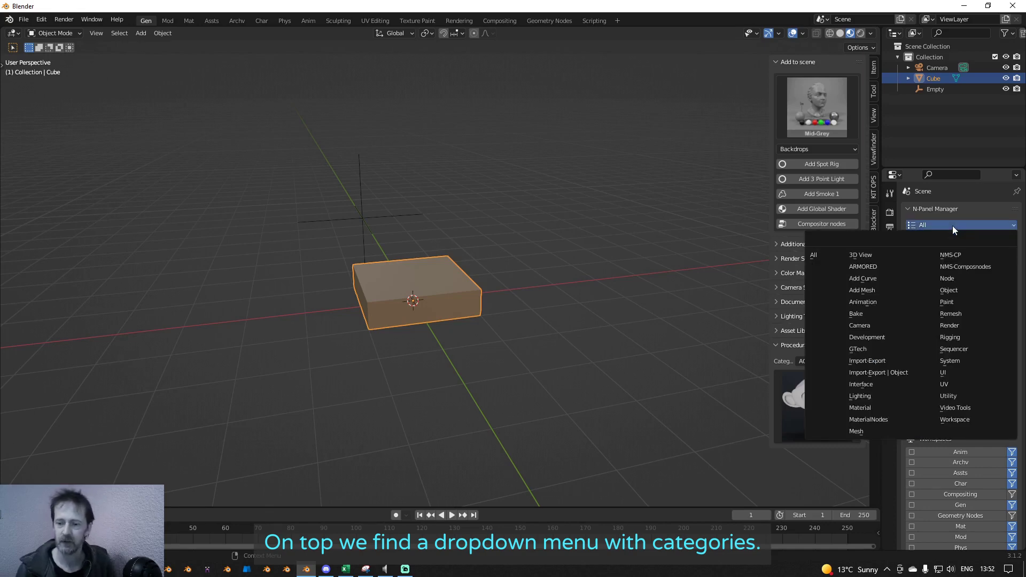
left_click(875, 326)
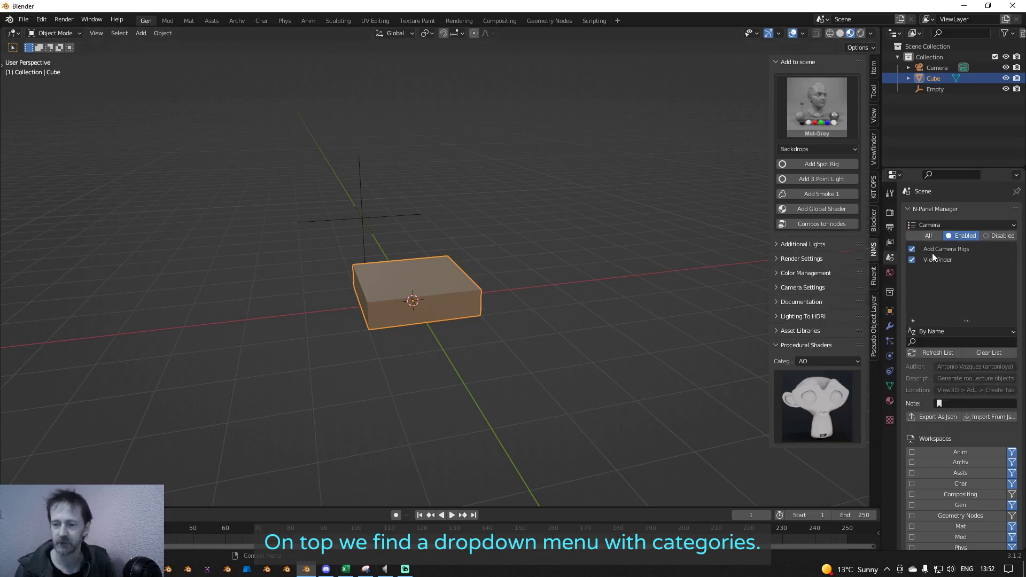
left_click(925, 238)
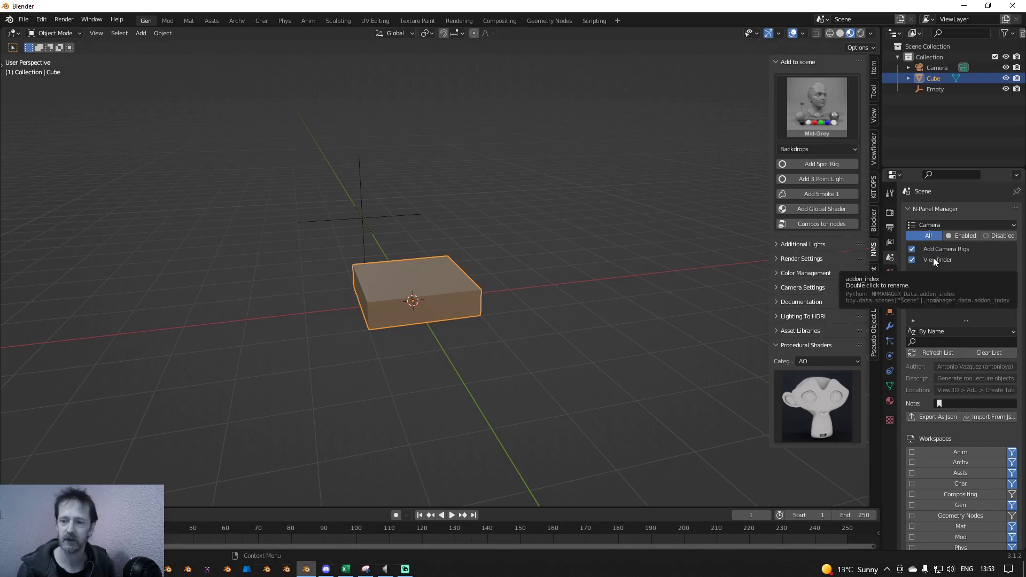
left_click(945, 249)
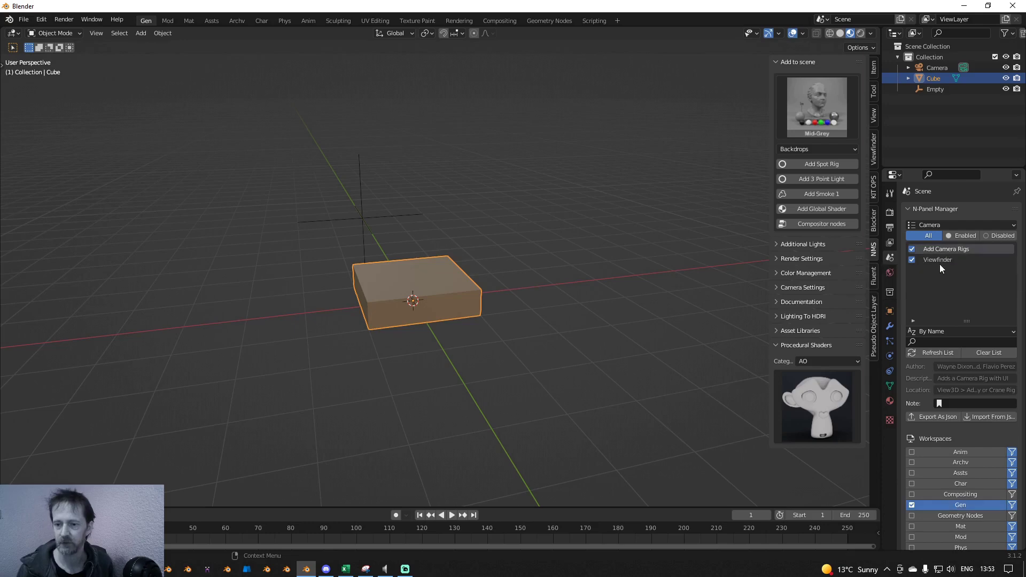
left_click(941, 260)
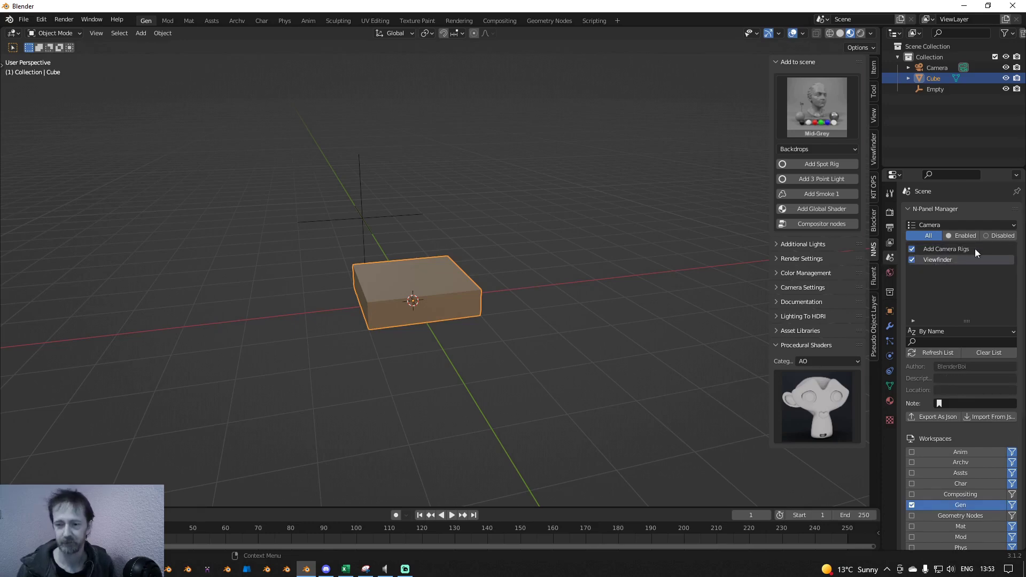
Step: Open the add-on preferences and filter the add-ons by the Camera category
left_click(41, 19)
key("Escape")
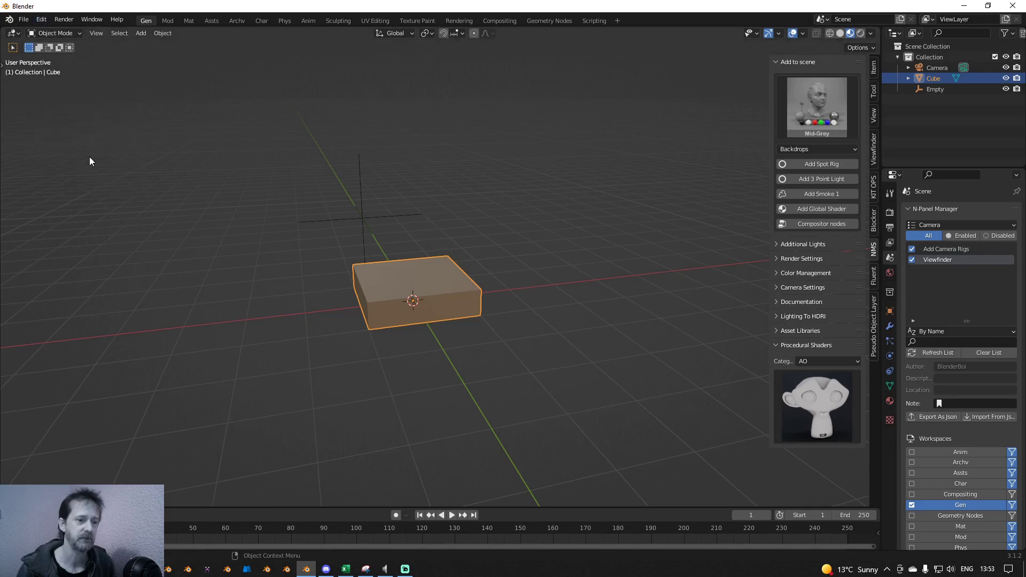
left_click(41, 19)
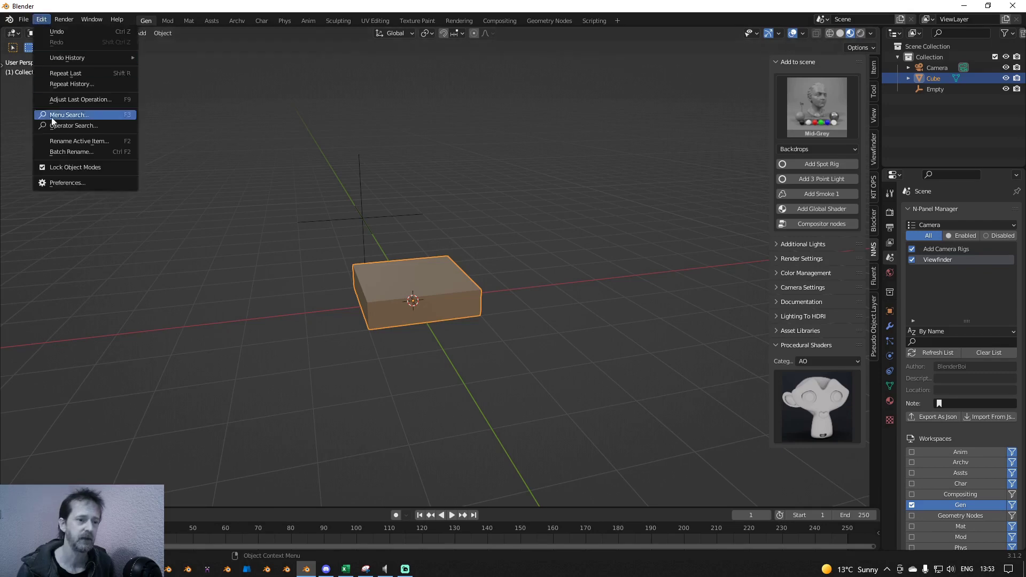
left_click(66, 187)
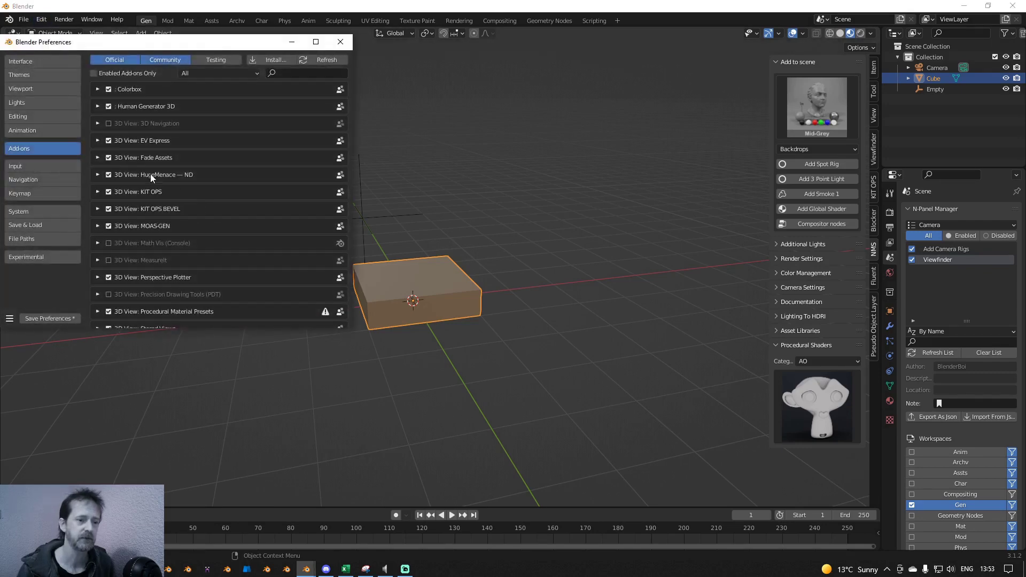
left_click(204, 74)
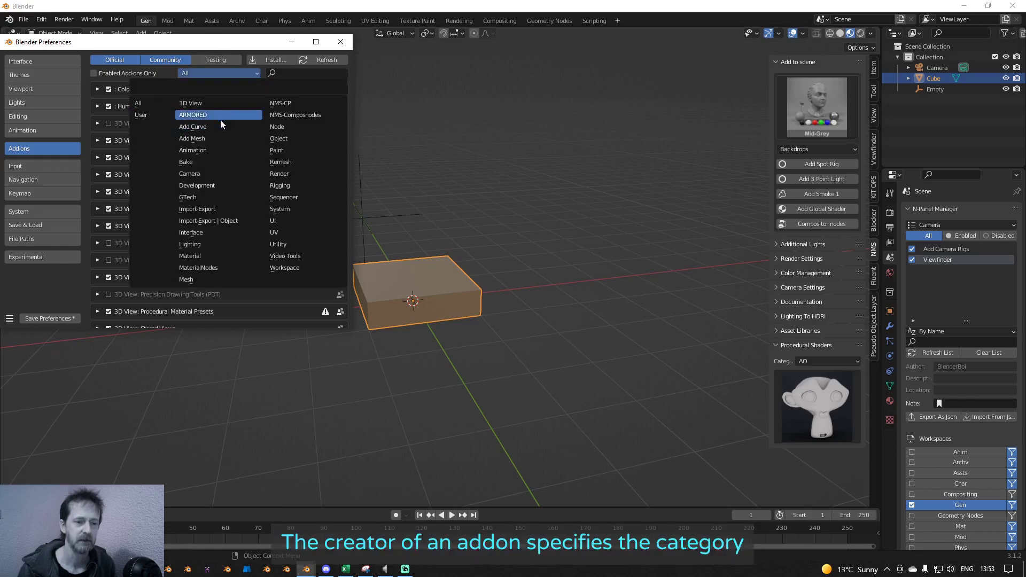
left_click(198, 175)
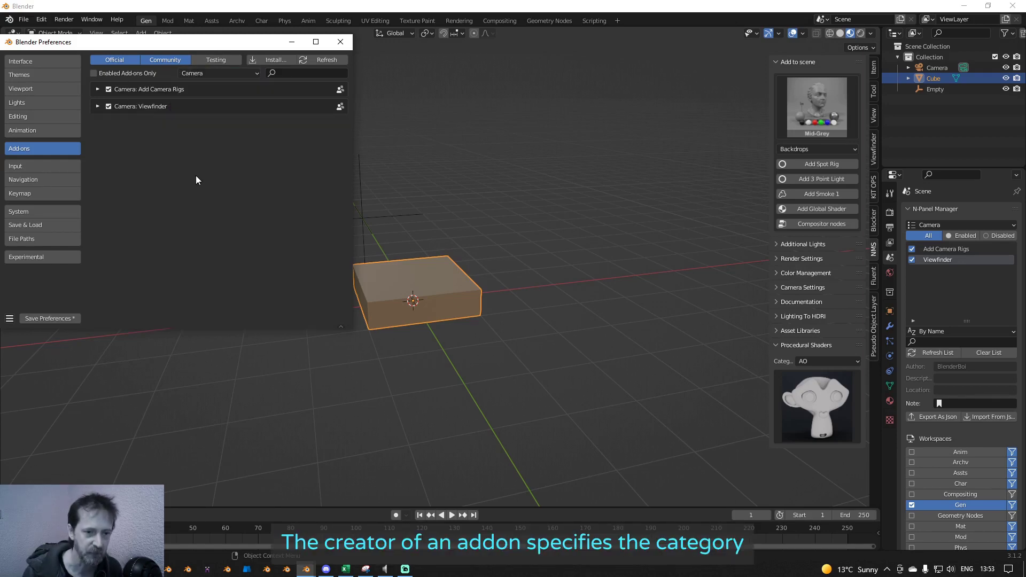
Step: Search the add-on preferences for "turn" across all categories, view the Turnaround Camera details, and close the preferences
left_click(292, 74)
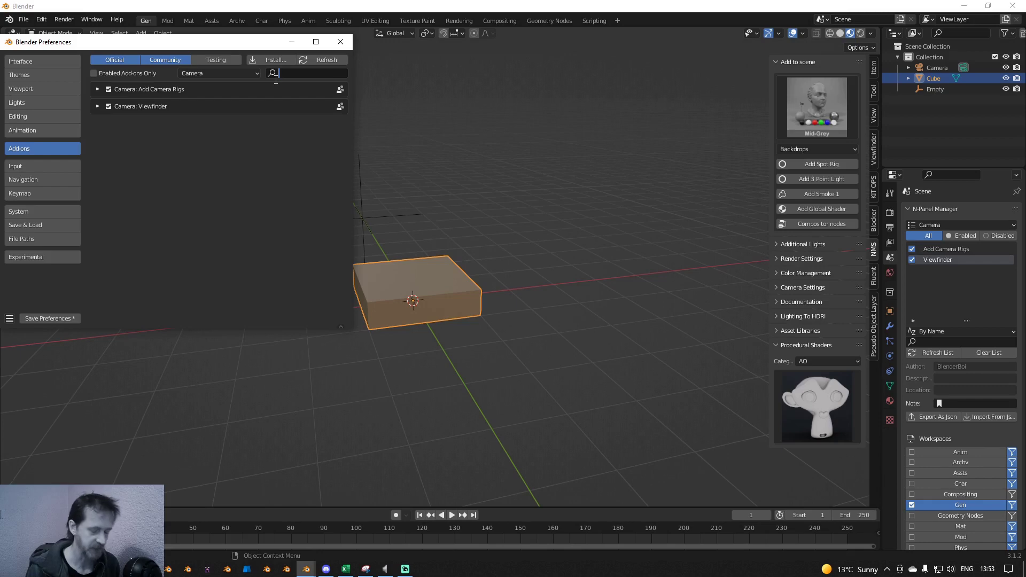
type("turn")
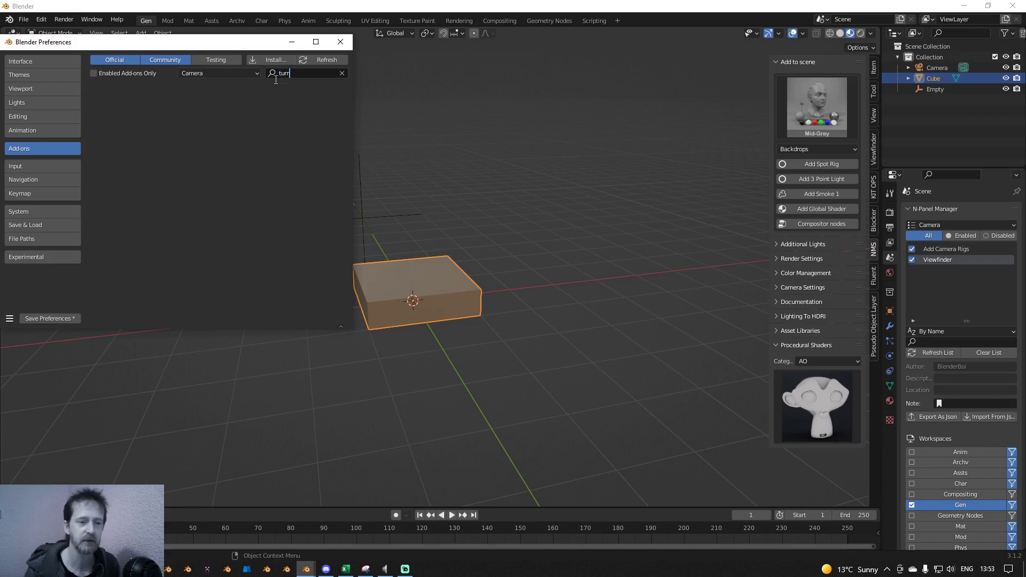
left_click(232, 74)
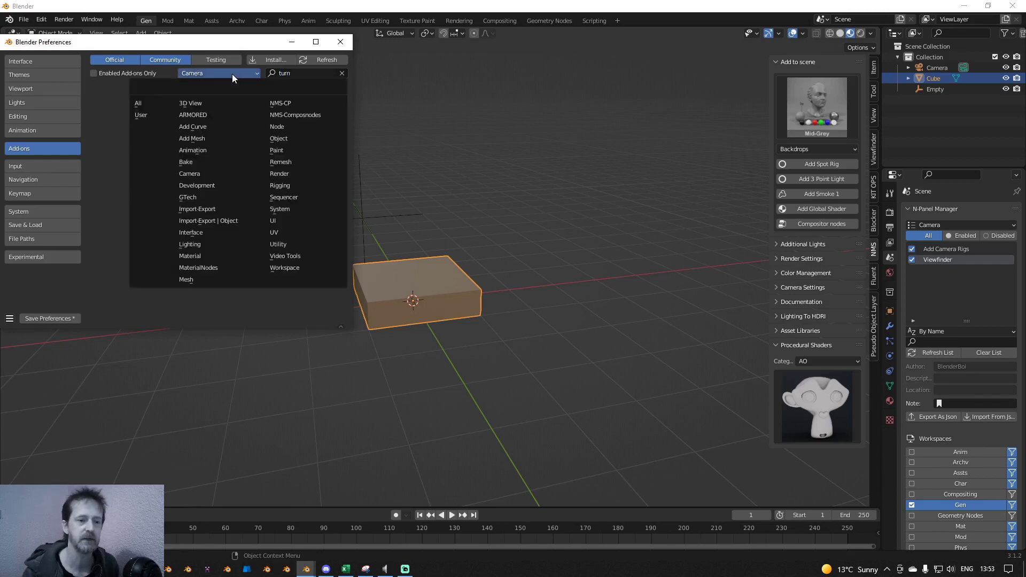
left_click(164, 103)
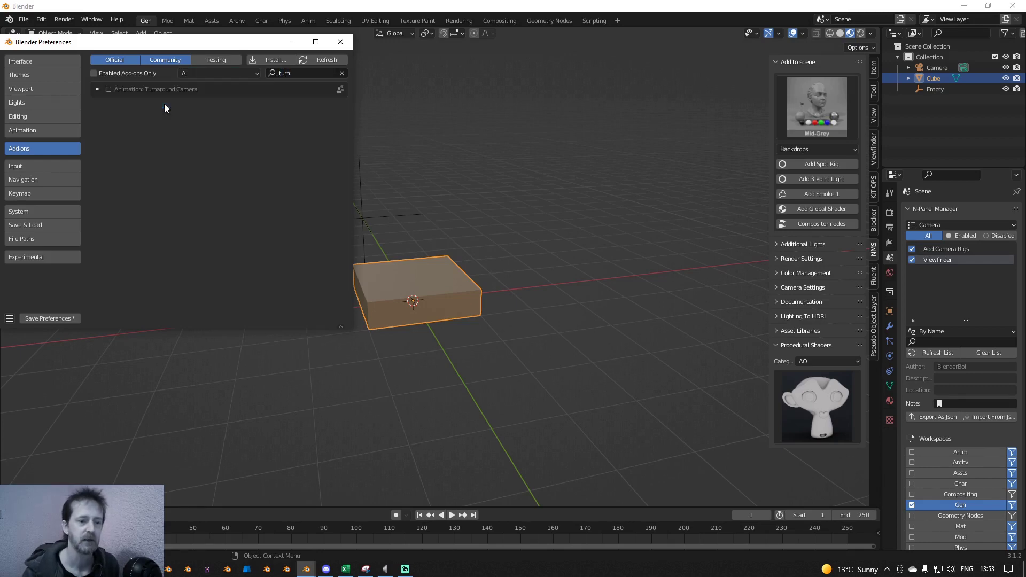
left_click(97, 90)
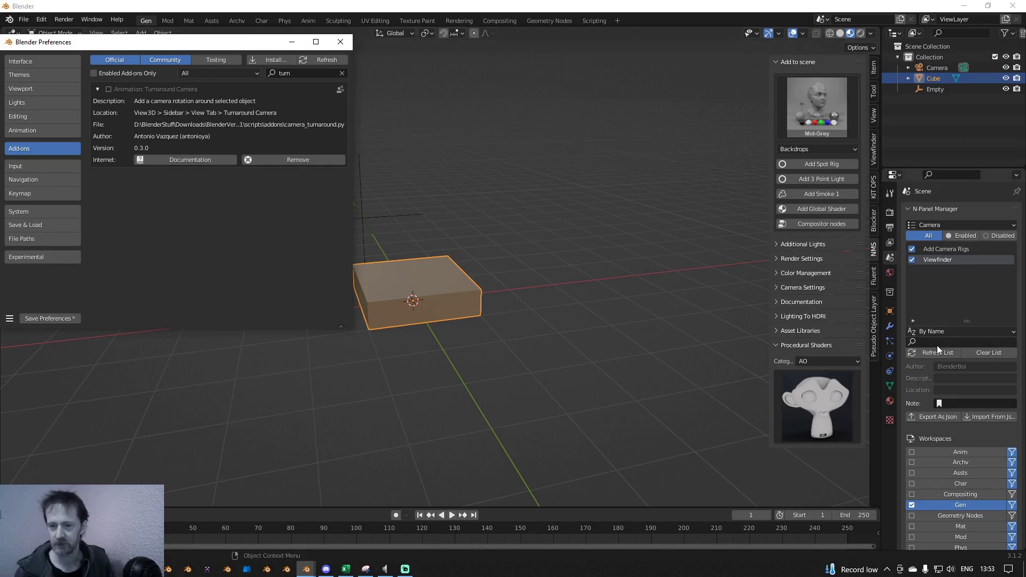
left_click(340, 44)
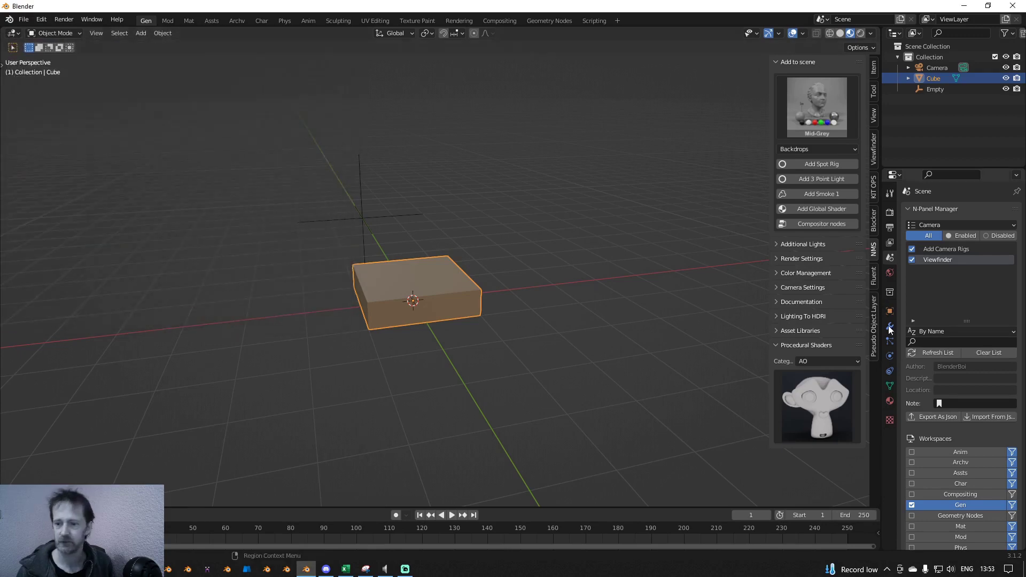
Step: Search the N-Panel Manager list by name for "turnaround" and set the category filter to All
left_click(933, 342)
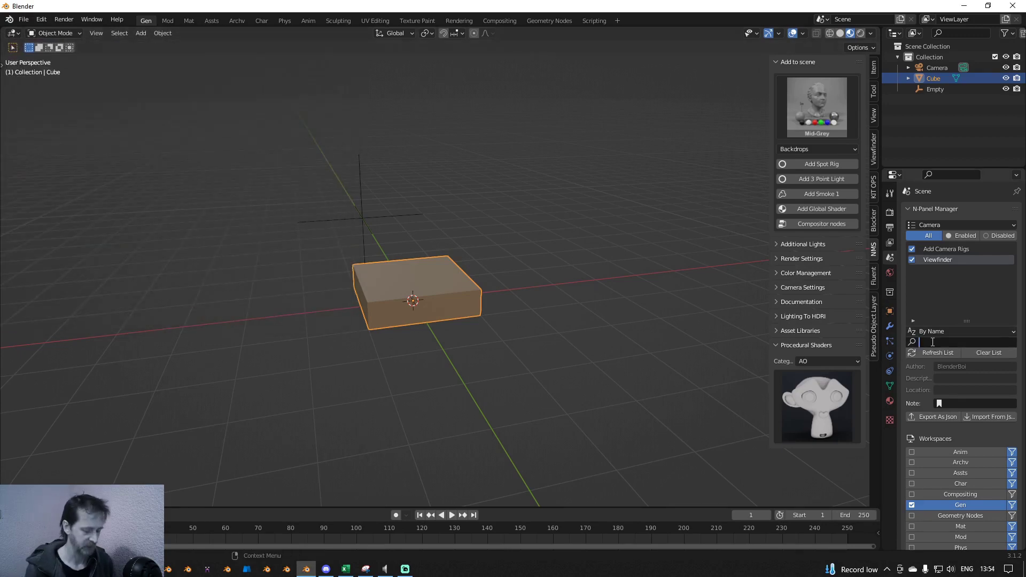
type("turn")
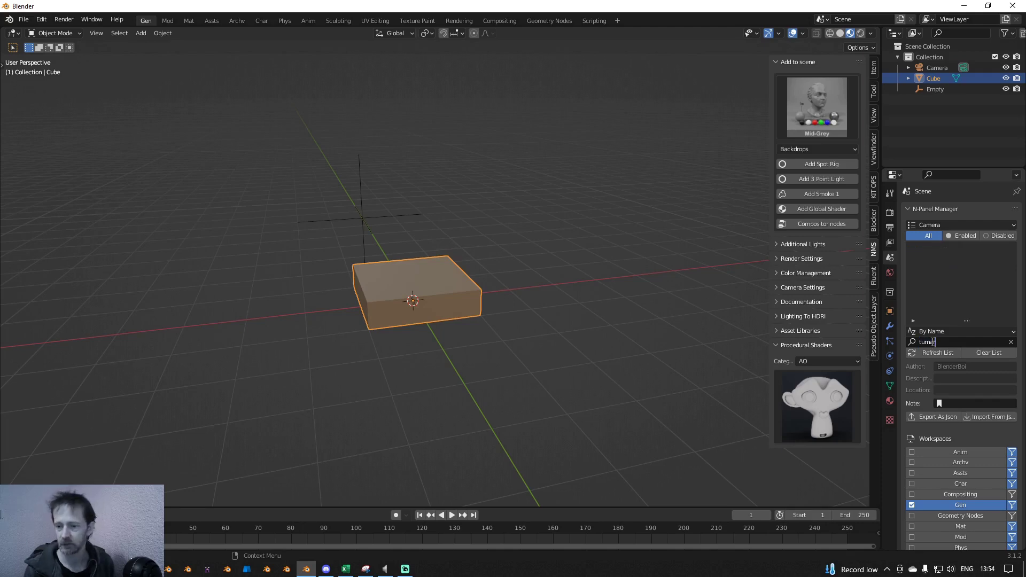
type("around")
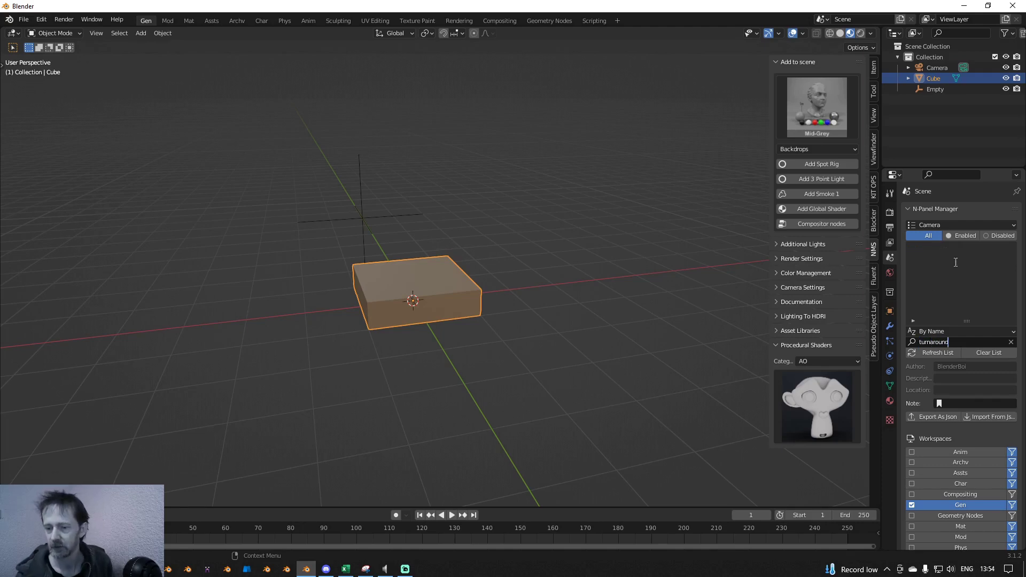
left_click(932, 225)
left_click(931, 225)
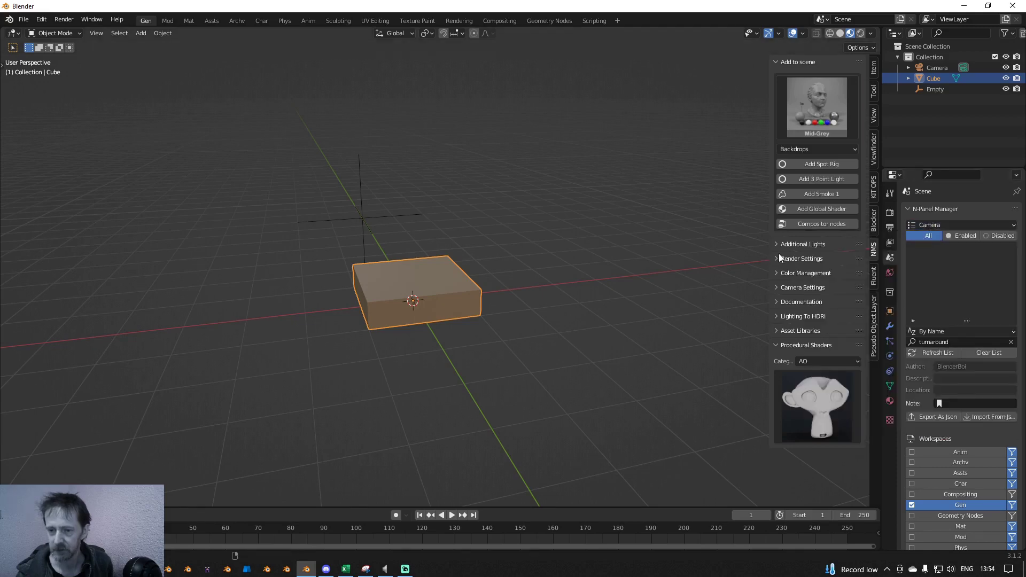
left_click(950, 225)
left_click(820, 259)
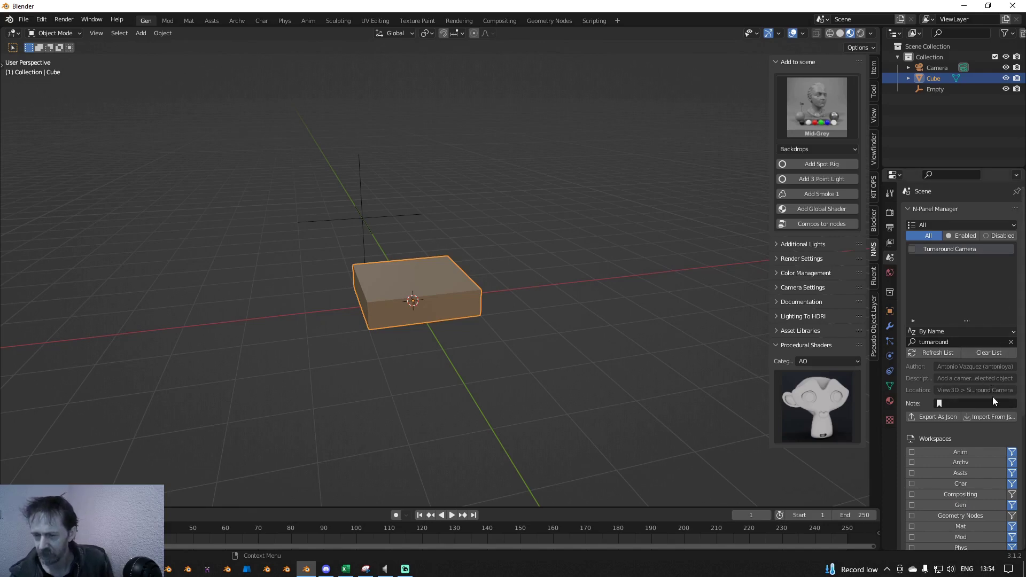
Step: Search the N-Panel Manager list by author using an author's first name, and clear the search text
left_click(948, 333)
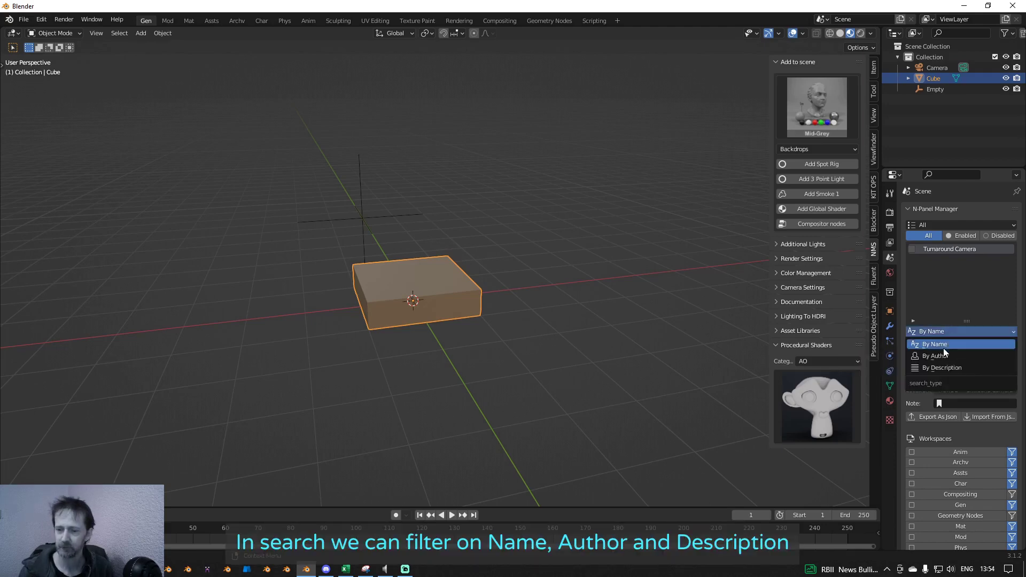
left_click(944, 355)
left_click(949, 342)
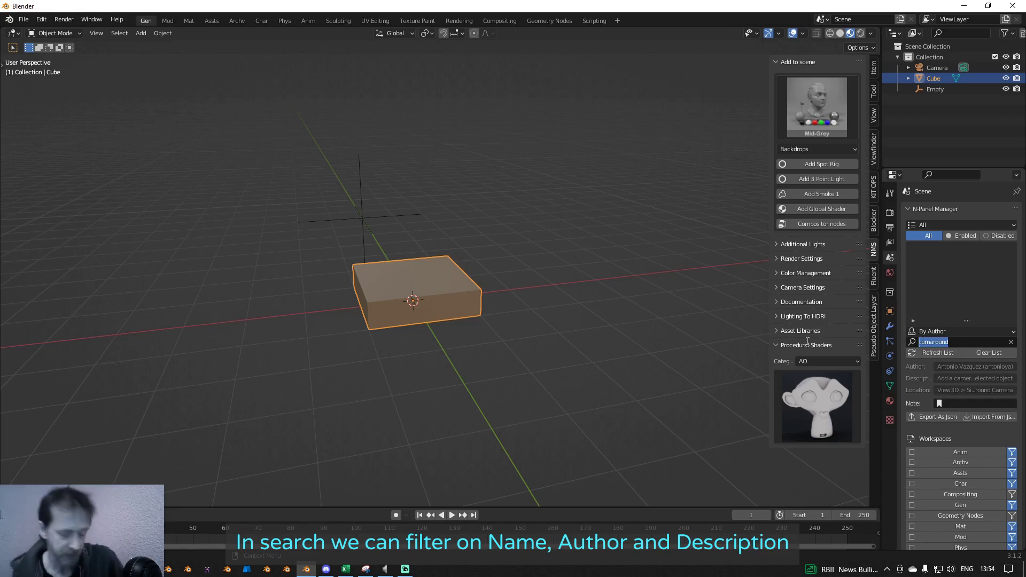
type("mark")
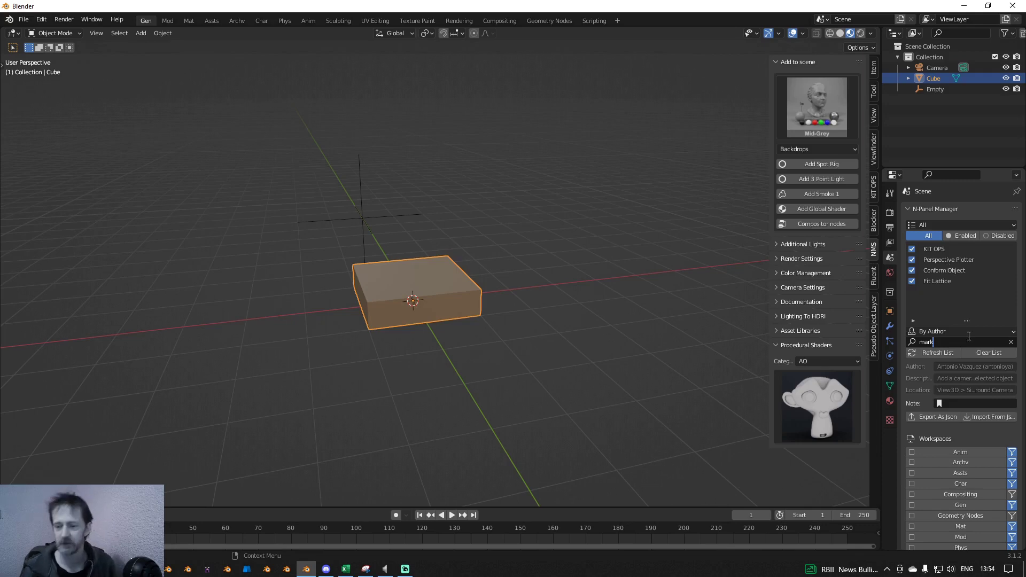
left_click(1010, 343)
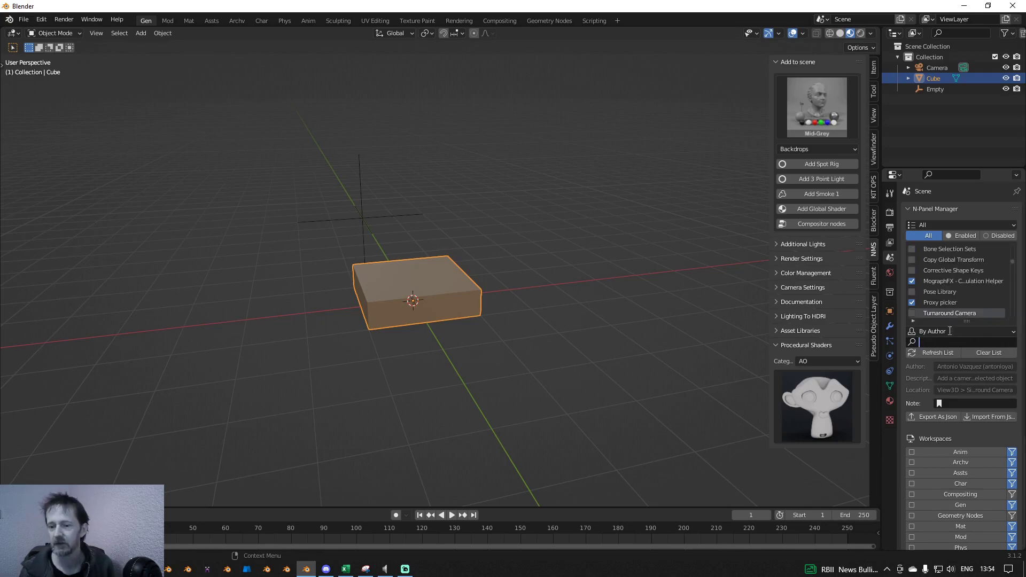
Step: Search the N-Panel Manager list by description for "camera", and clear the search text
left_click(939, 332)
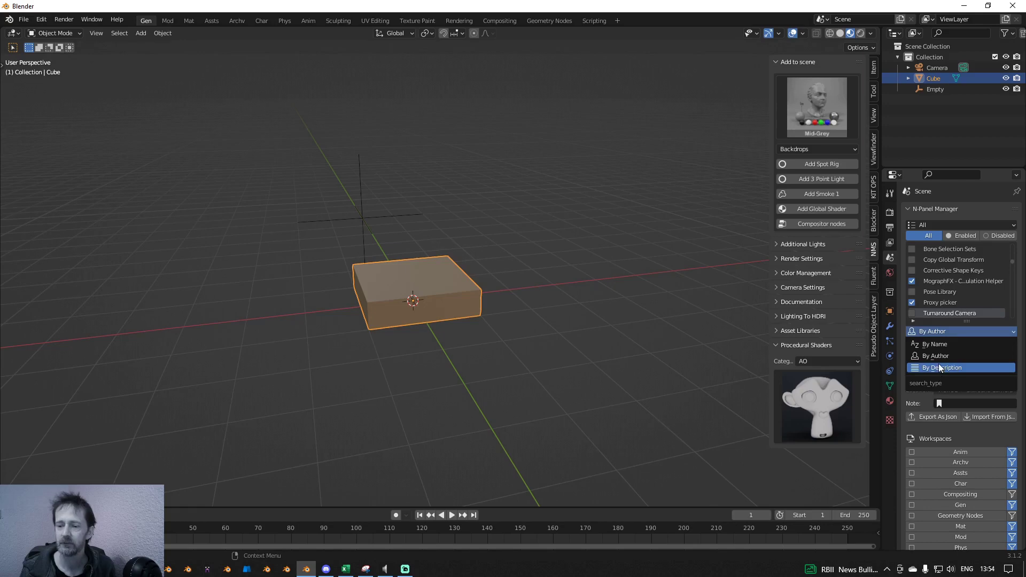
left_click(939, 369)
left_click(935, 342)
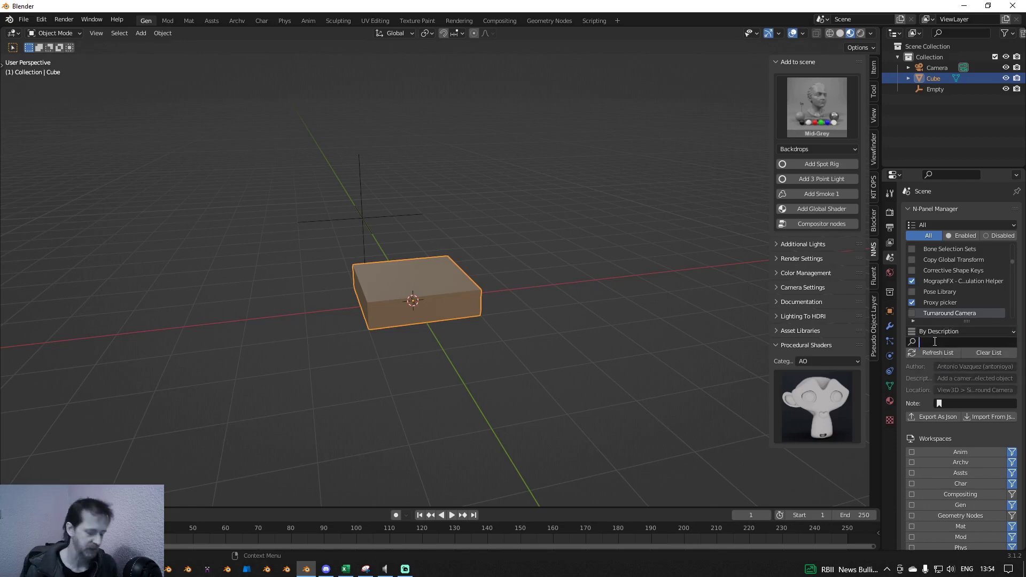
type("camera")
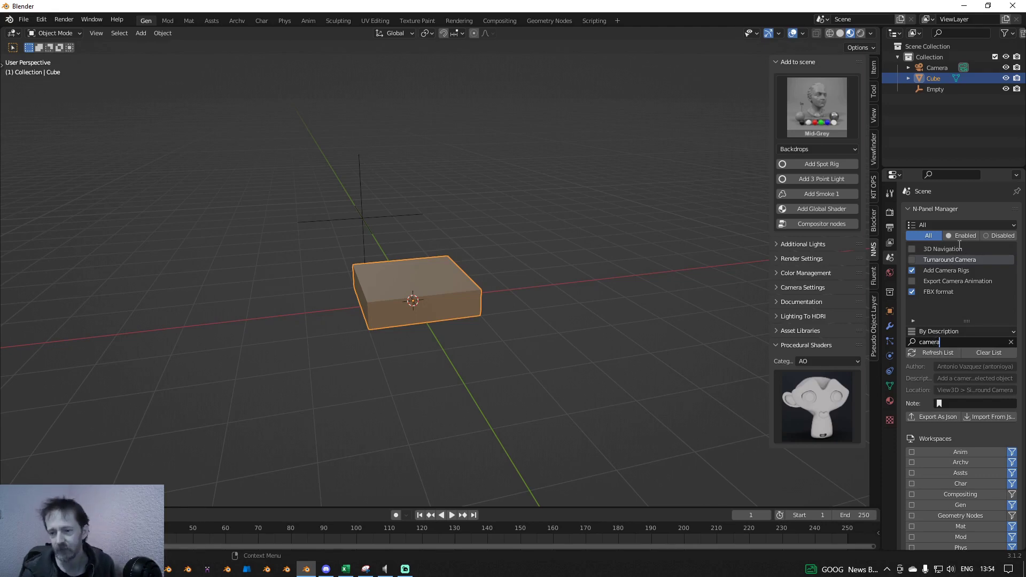
left_click(1011, 342)
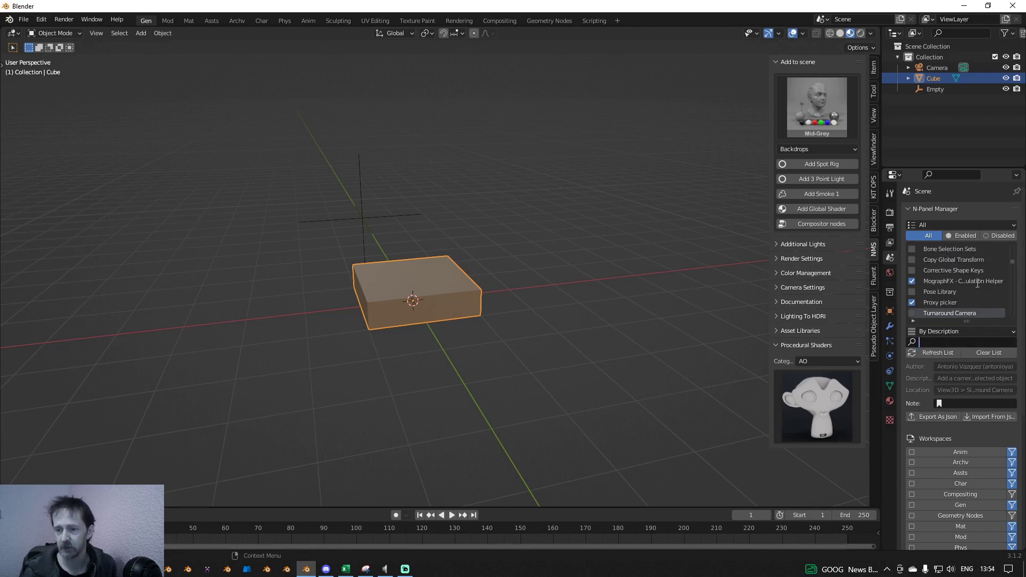
Step: Show only enabled add-ons in the N-Panel Manager and view Colorbox's details in a widened Properties editor
scroll(974, 270, "up", 6)
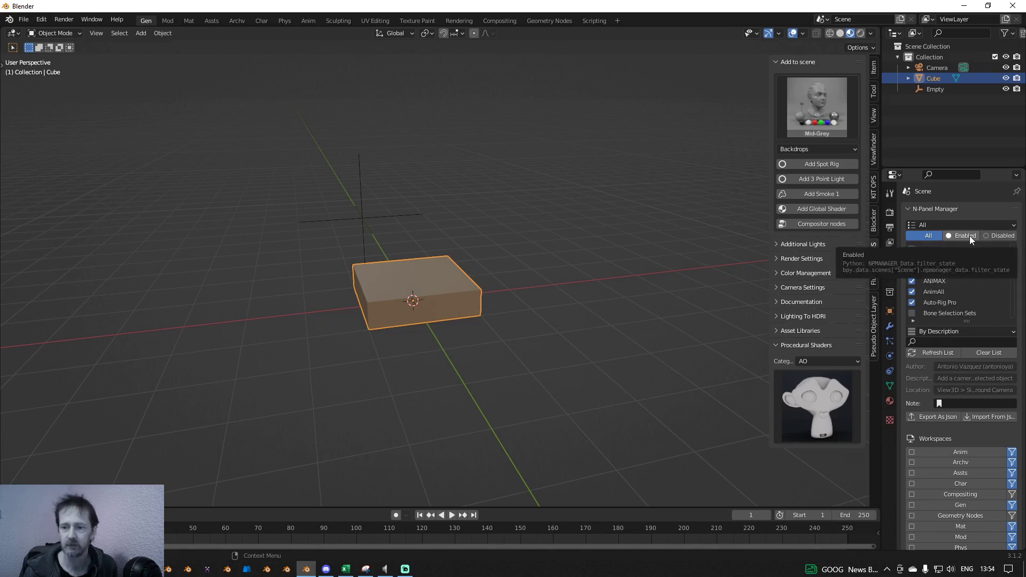
scroll(969, 279, "up", 5)
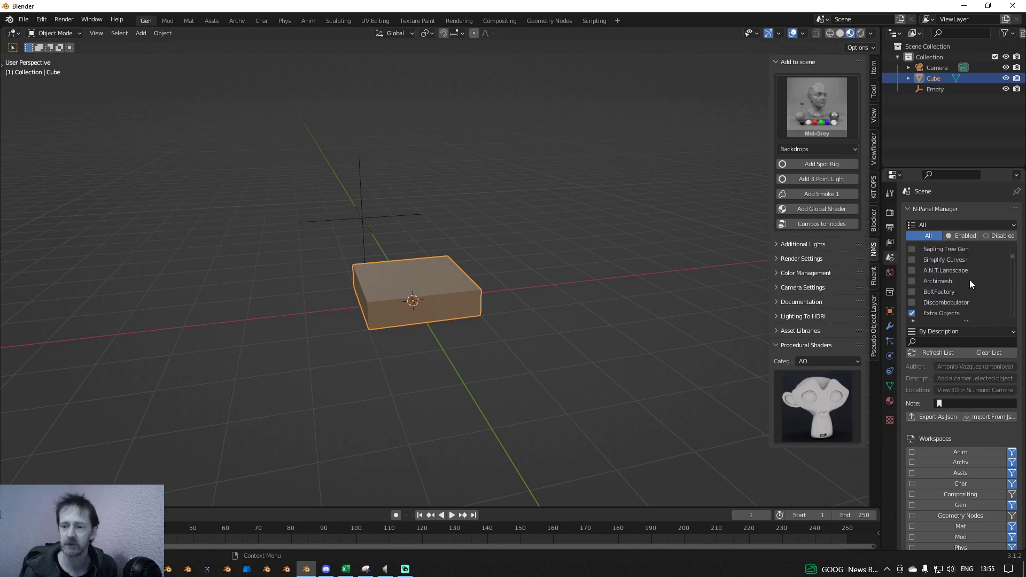
left_click(962, 233)
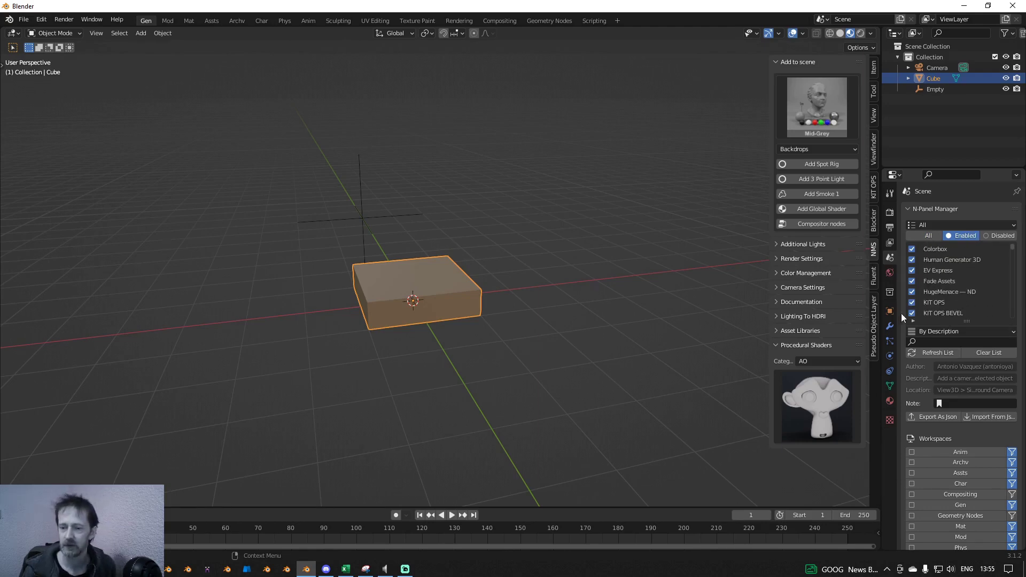
scroll(955, 263, "up", 5)
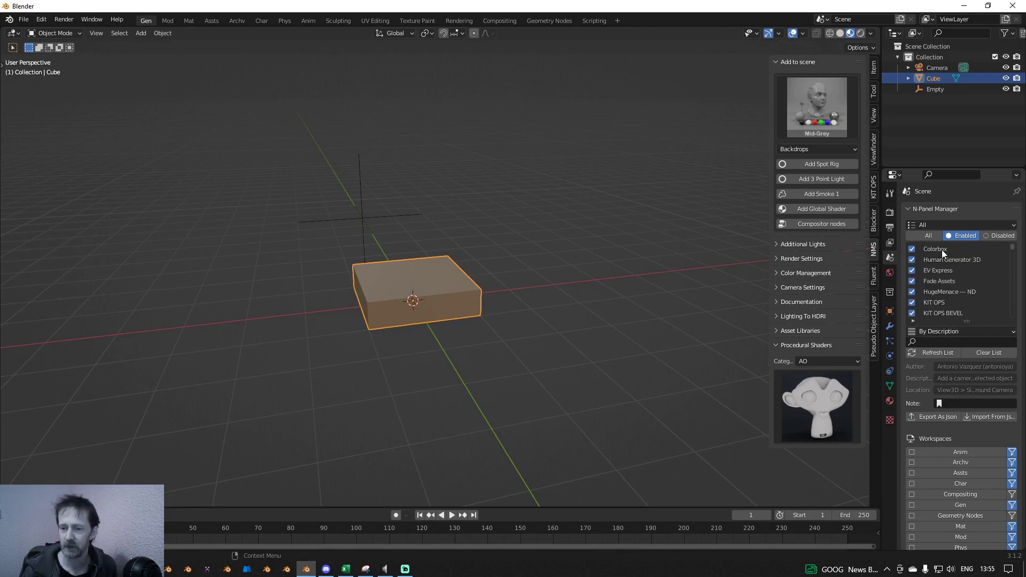
left_click(942, 249)
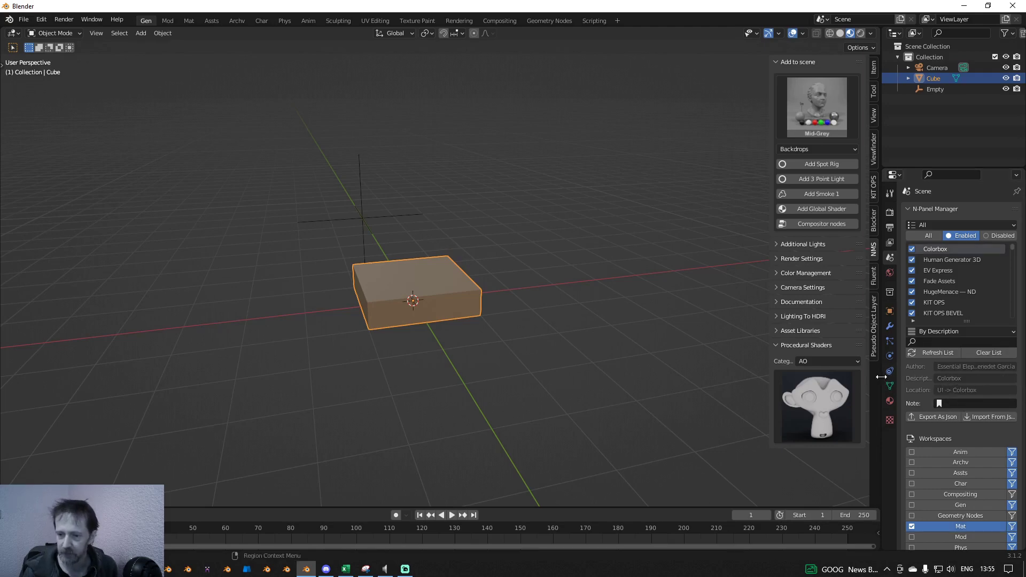
left_click_drag(881, 377, 822, 376)
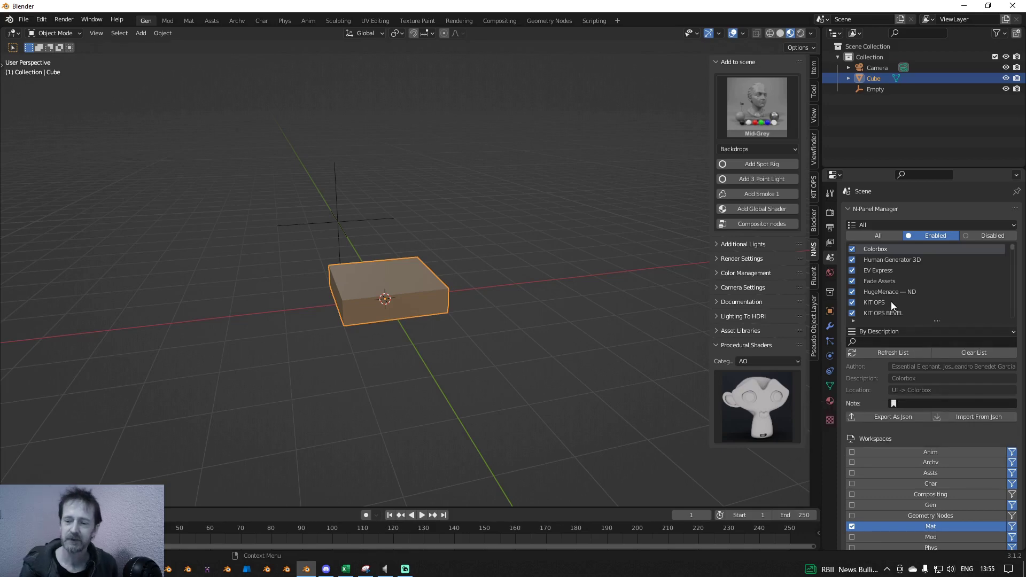
Step: Select Perspective Plotter in the add-on list, and select the camera in the viewport while looking through it
scroll(898, 283, "down", 5)
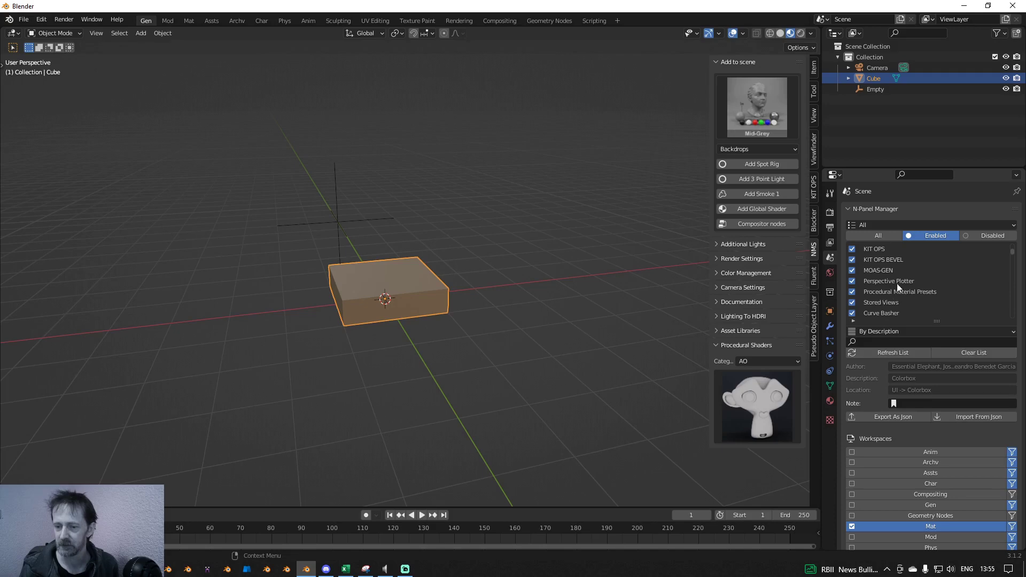
left_click(901, 283)
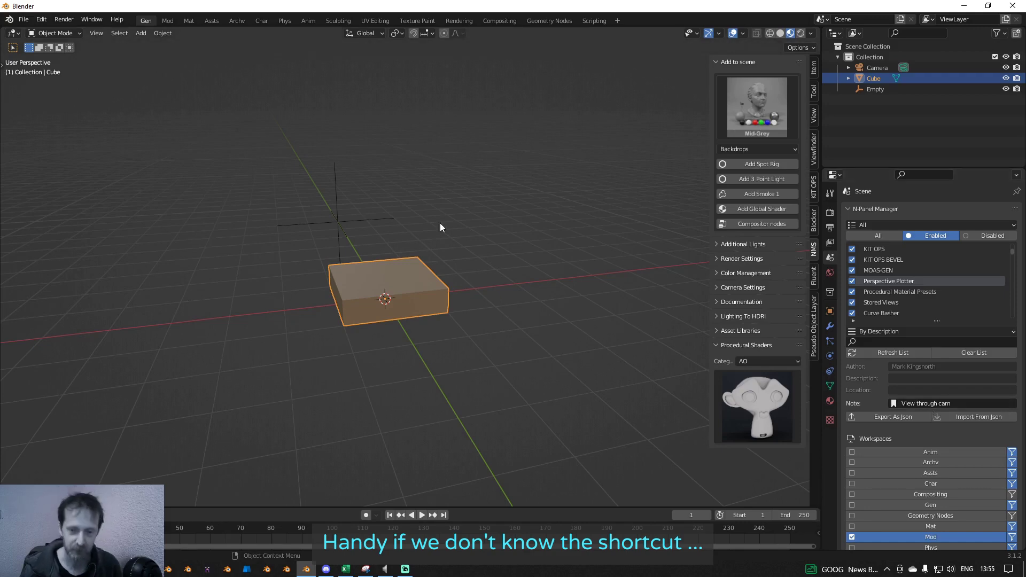
key("KP_0")
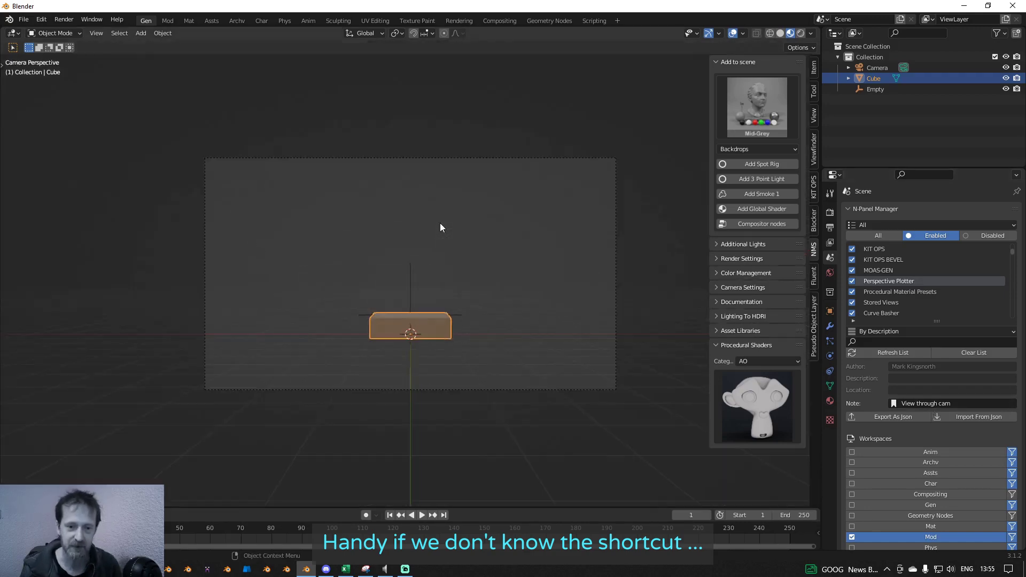
left_click(480, 160)
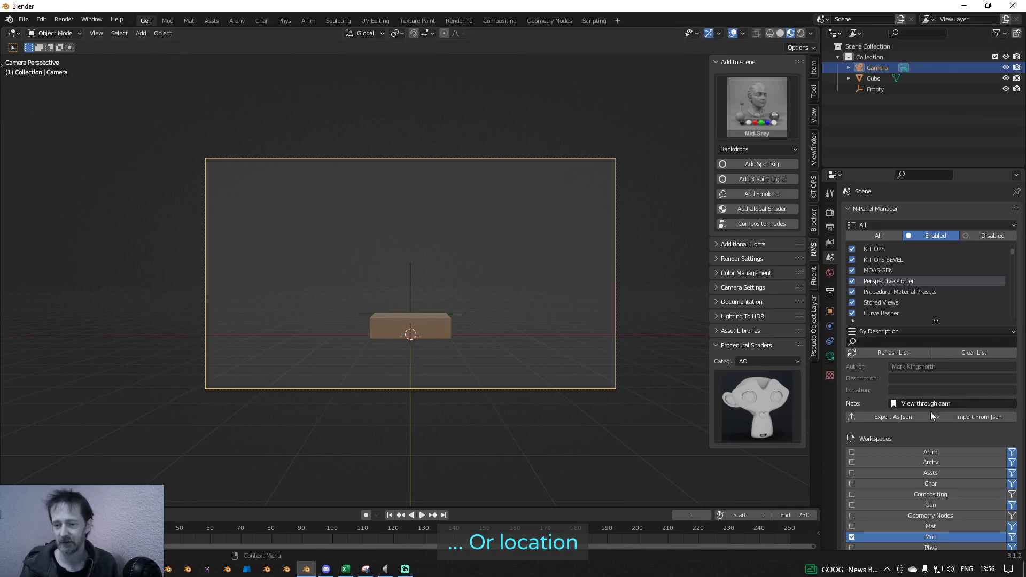
Step: Assign Perspective Plotter to the Gen workspace in addition to Mod
scroll(919, 492, "down", 2)
scroll(919, 492, "up", 1)
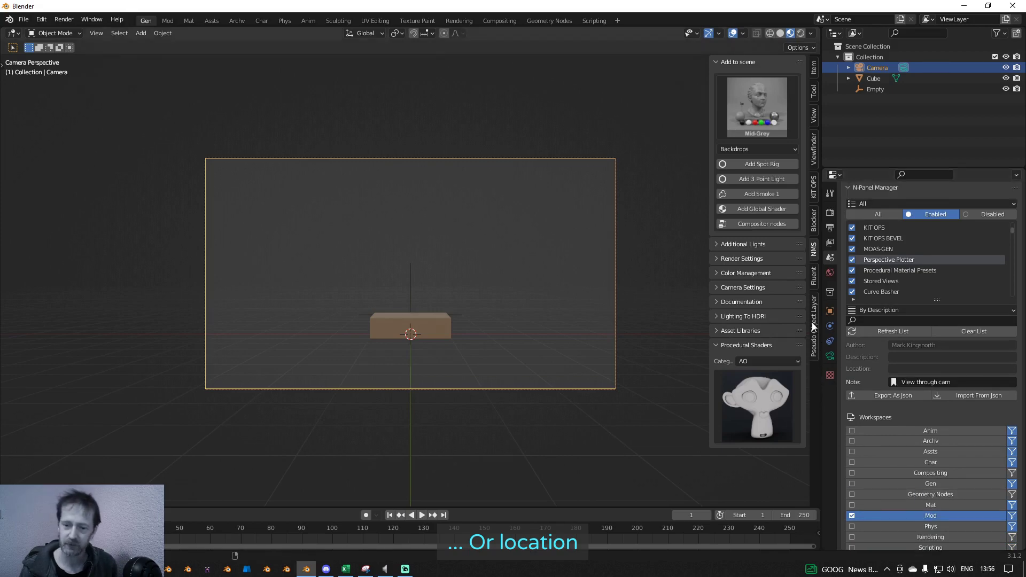
scroll(939, 471, "up", 1)
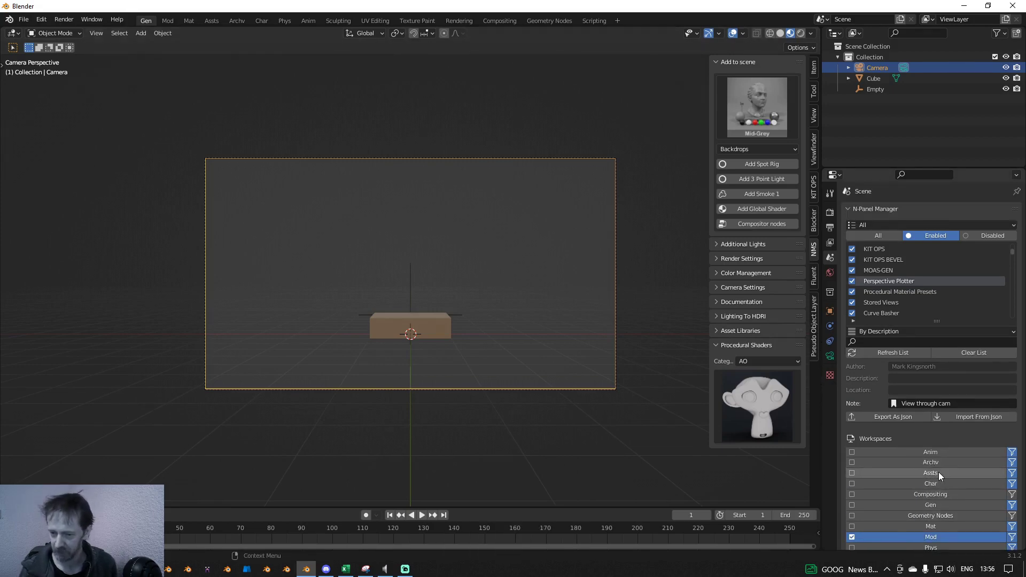
scroll(941, 472, "down", 4)
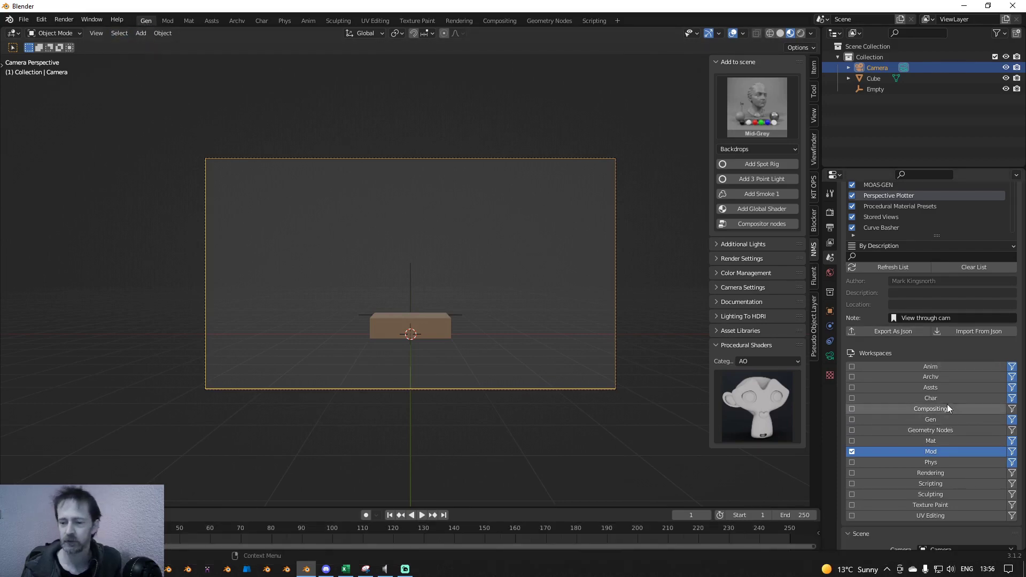
left_click(852, 420)
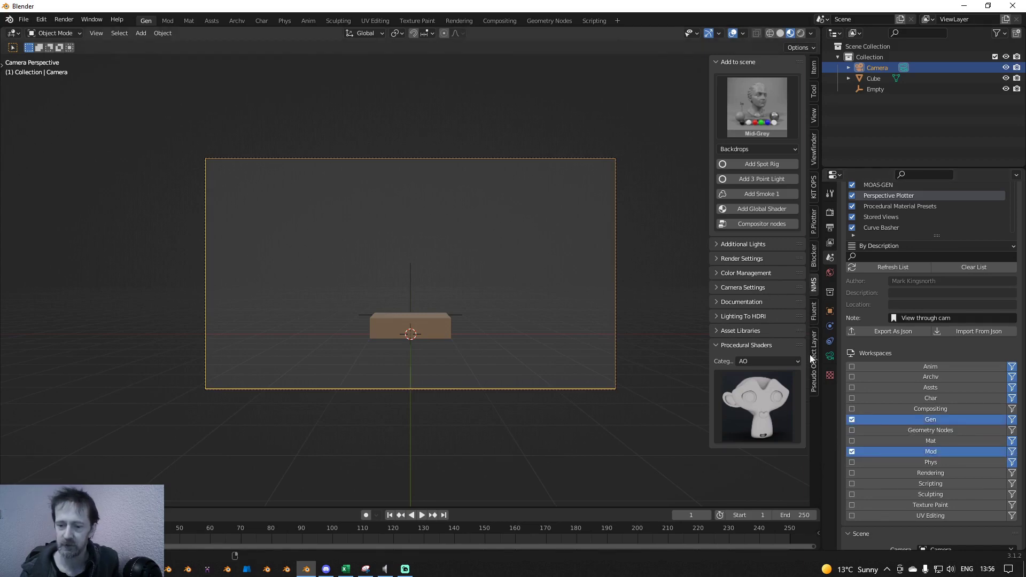
Step: Show the P.Plotter sidebar panel, and leave the camera view to look at the box from another angle
left_click(814, 220)
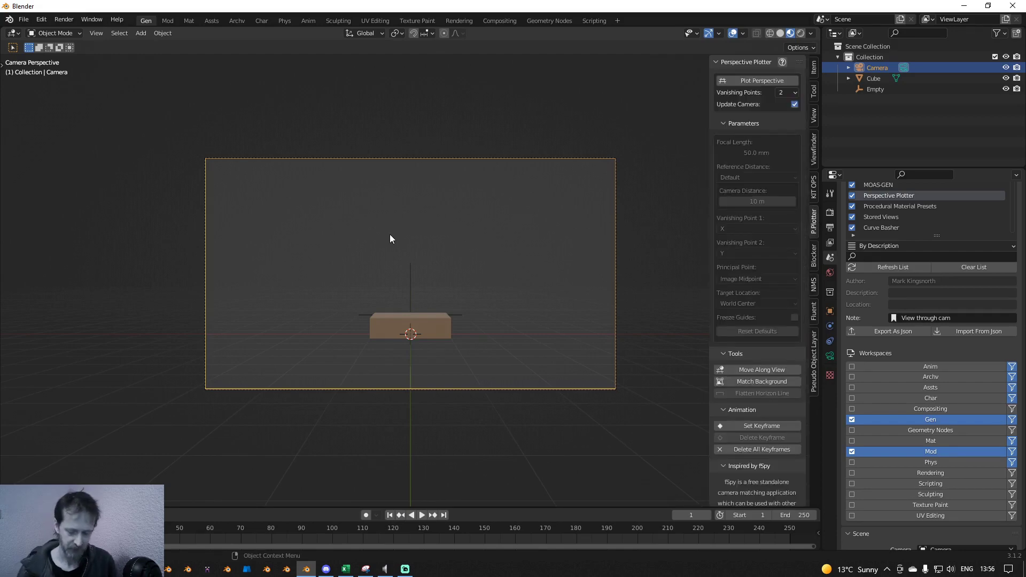
key("KP_0")
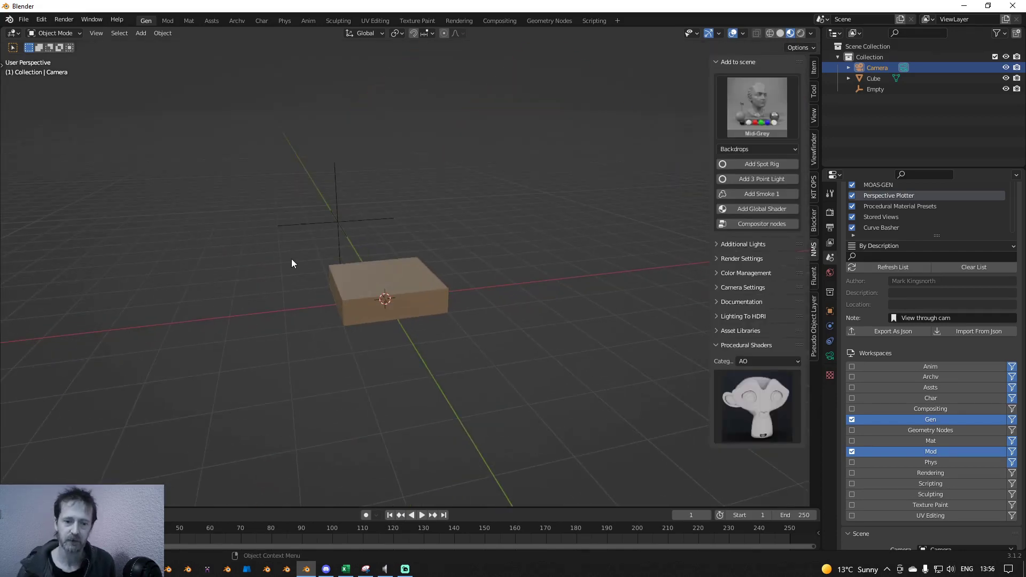
middle_click_drag(291, 263, 367, 289)
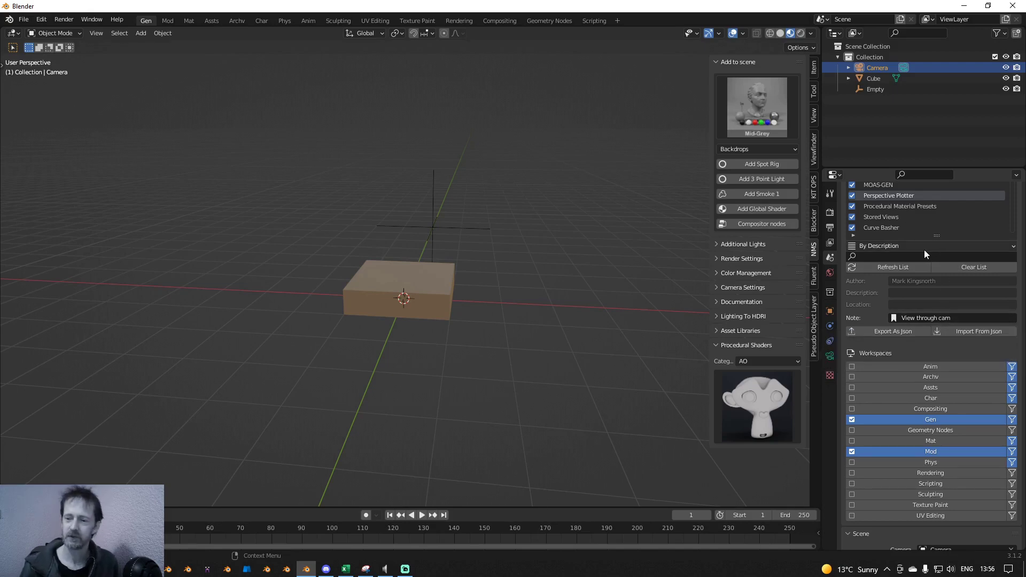
Step: Enable the Turnaround Camera add-on in the add-on preferences and close the preferences
scroll(892, 331, "up", 4)
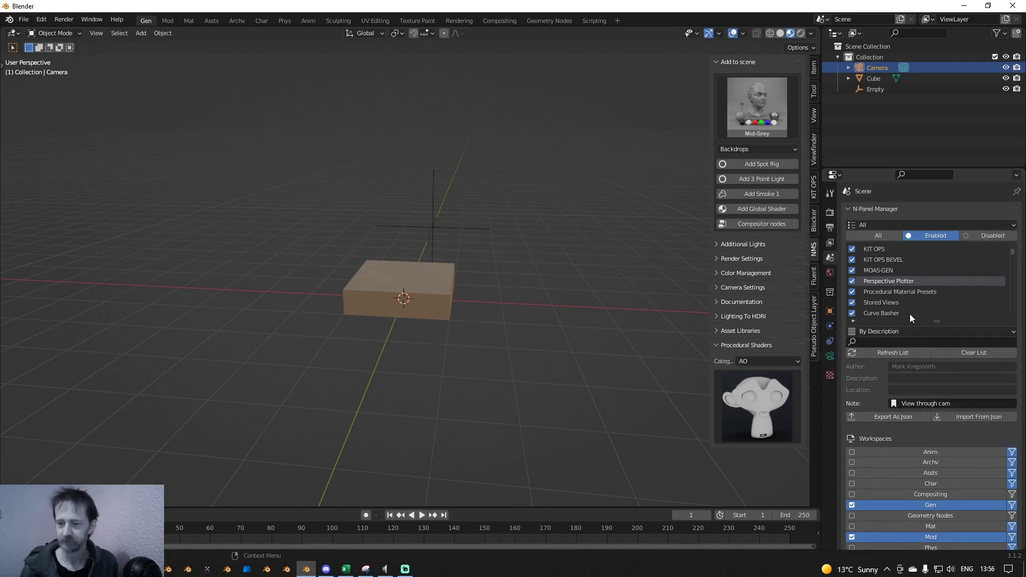
left_click(41, 19)
left_click(87, 182)
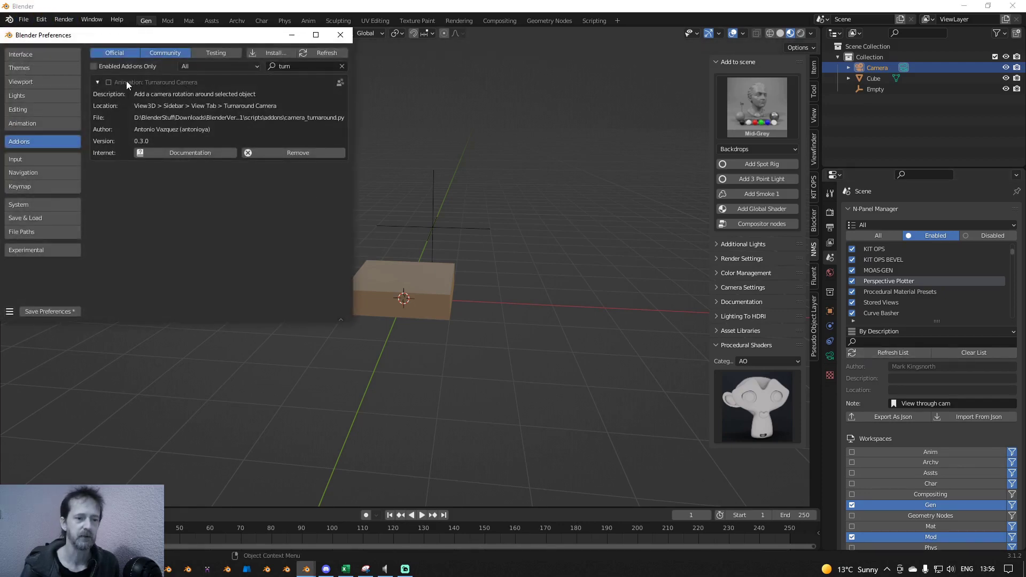
left_click(108, 82)
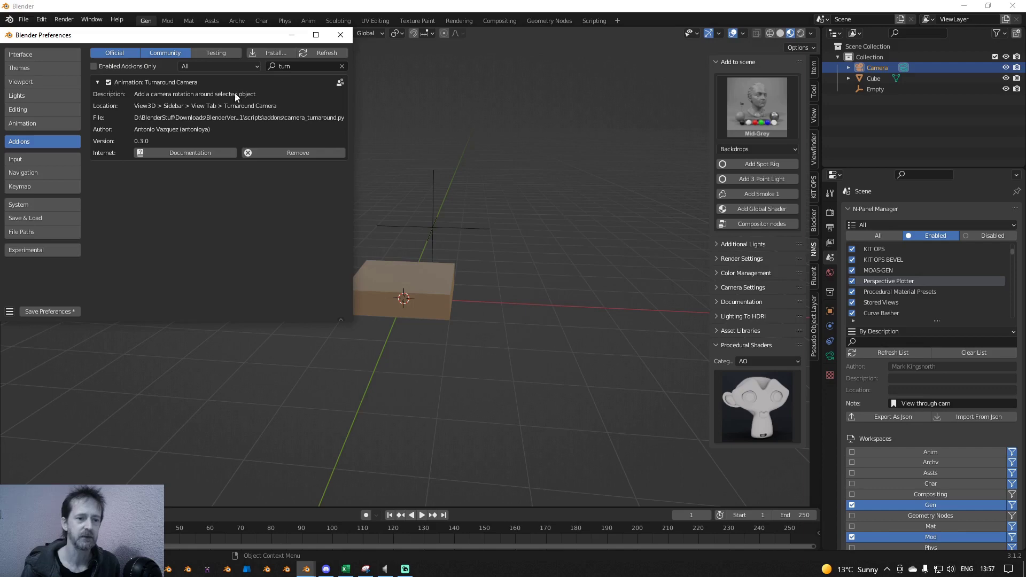
left_click(341, 35)
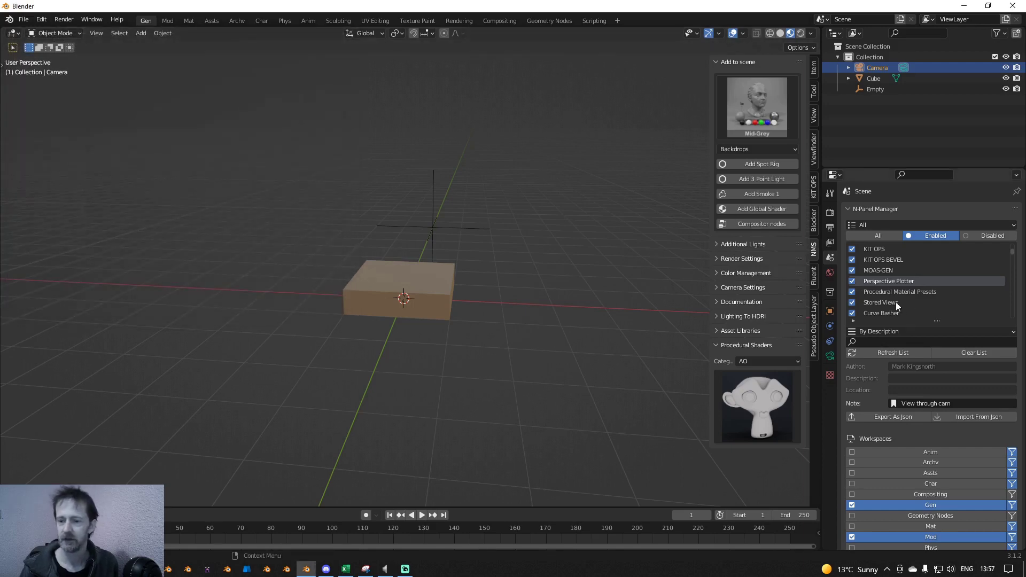
Step: Search the add-on list by description for "camera" among all add-ons and refresh the list
left_click(890, 343)
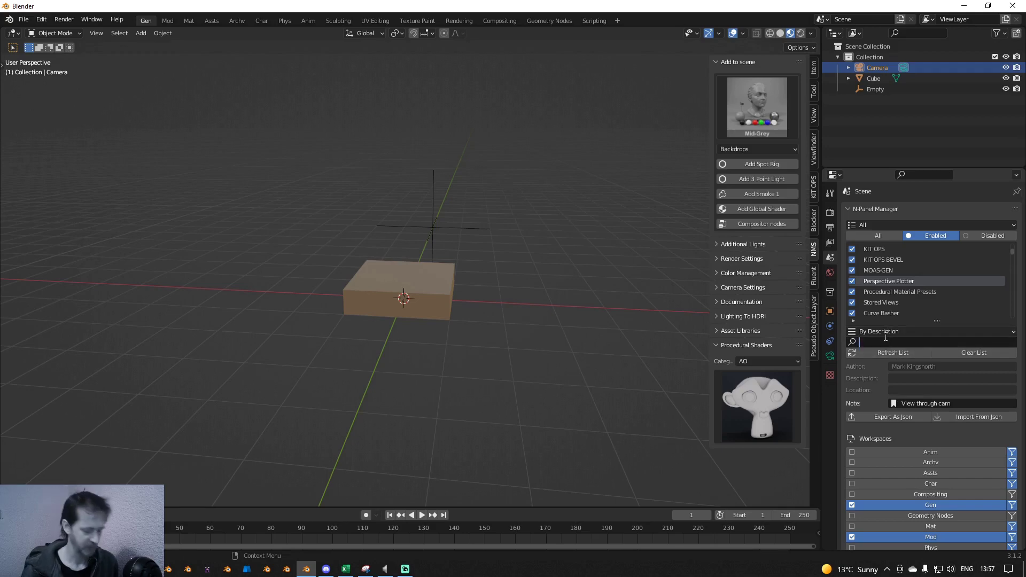
type("camera")
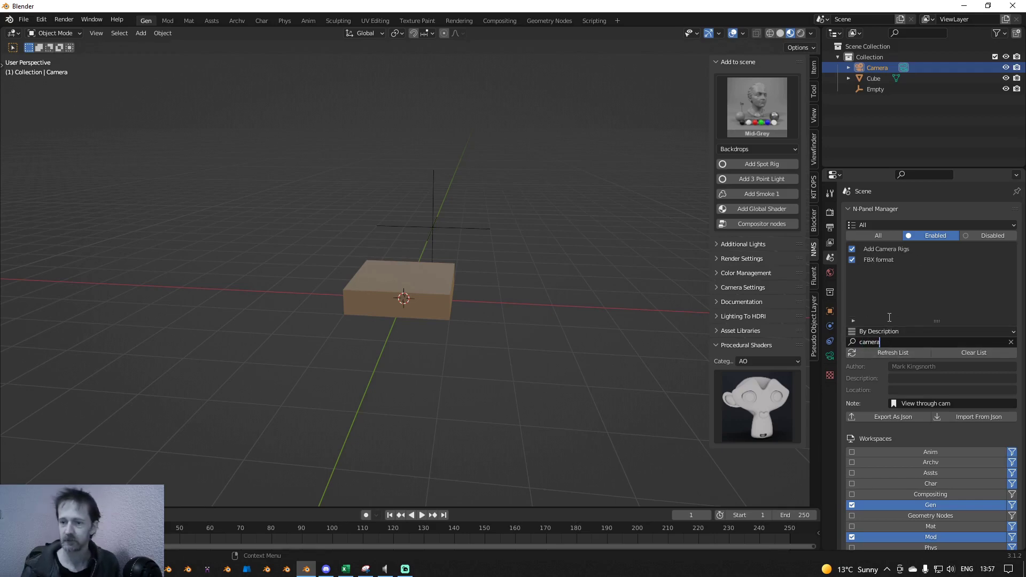
left_click(890, 236)
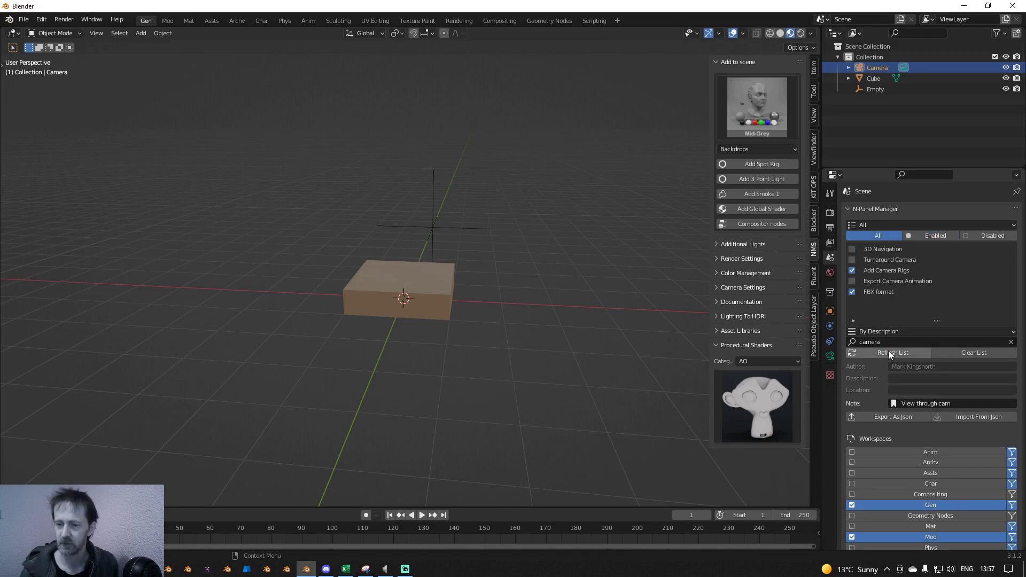
left_click(896, 259)
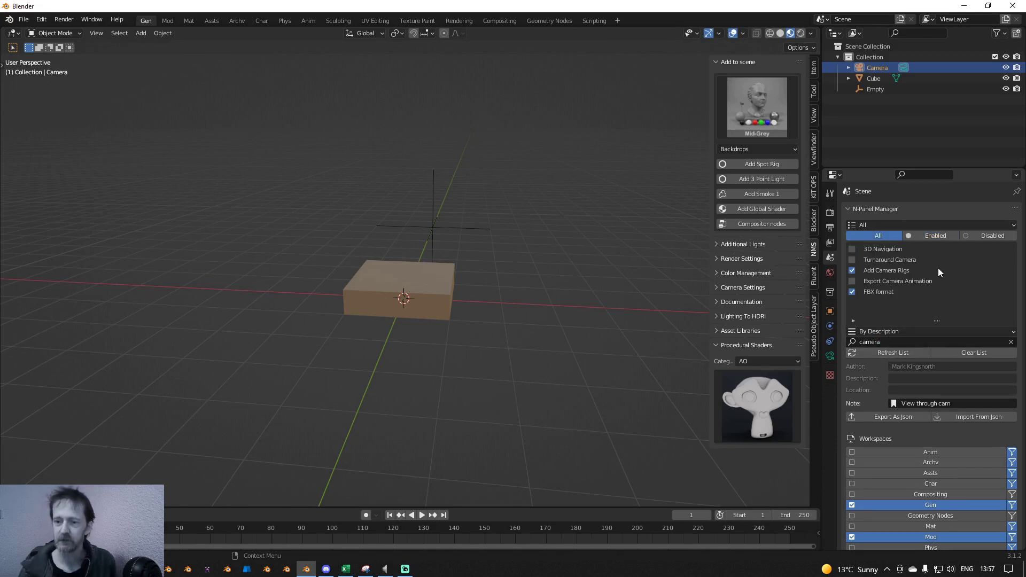
left_click(872, 352)
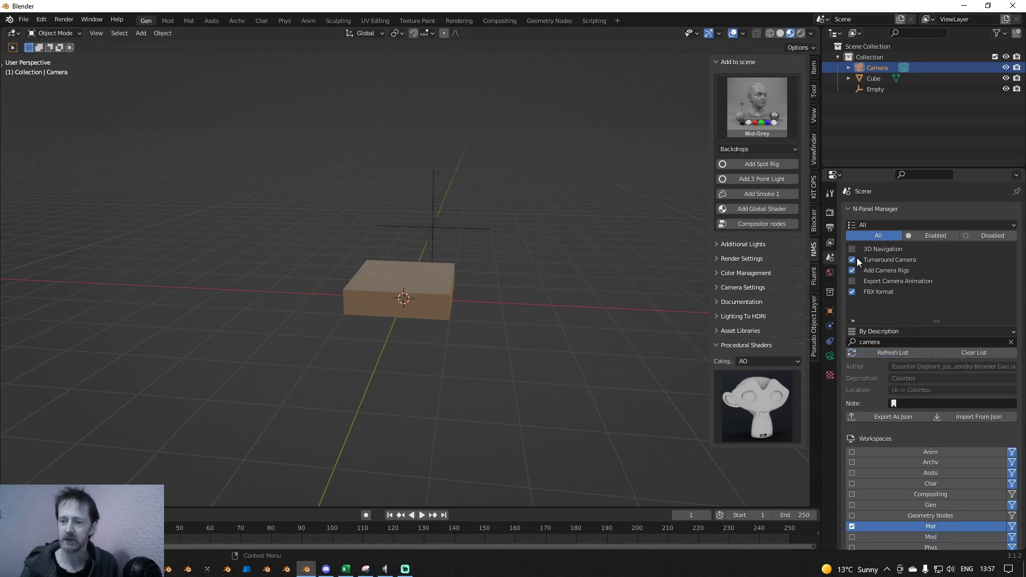
Step: Select Turnaround Camera in the add-on list and assign it to the Anim workspace only
left_click(885, 261)
scroll(938, 483, "down", 1)
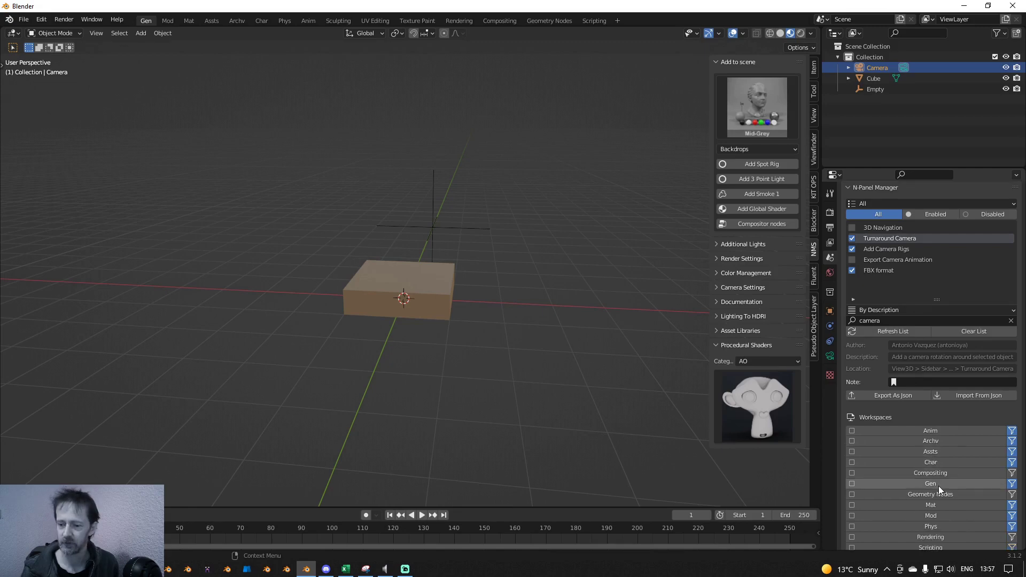
scroll(939, 486, "down", 2)
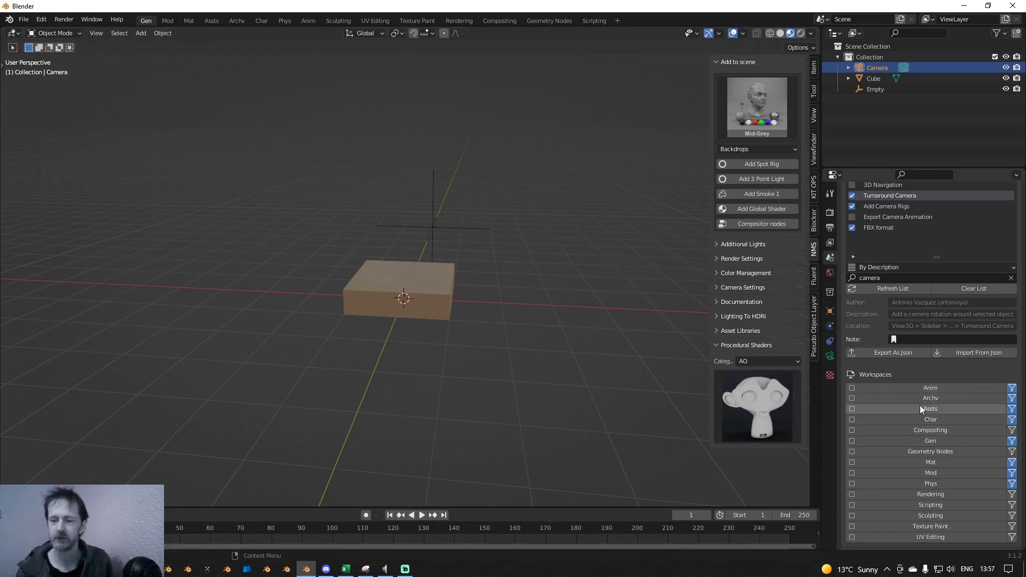
left_click(853, 442)
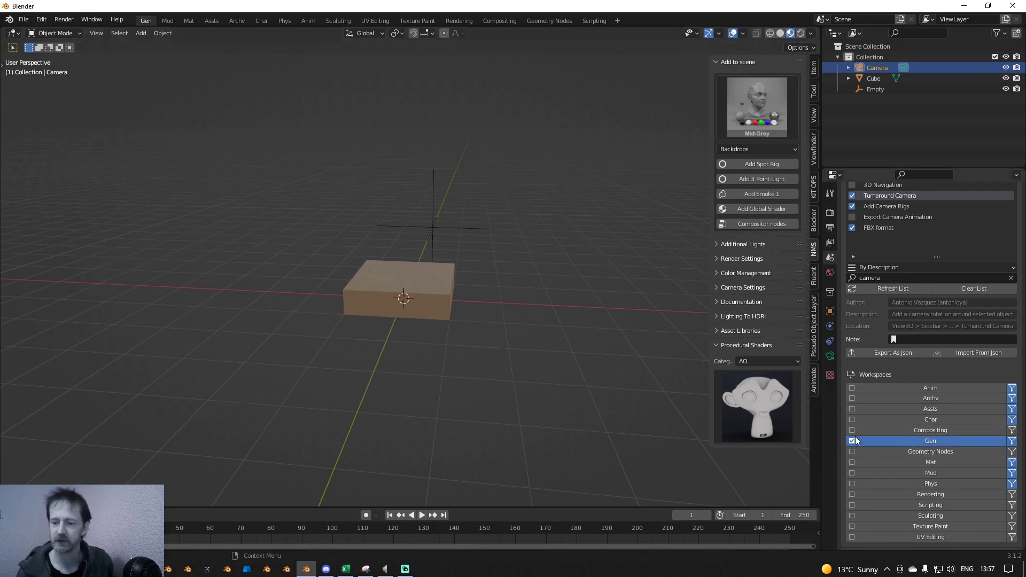
left_click(852, 441)
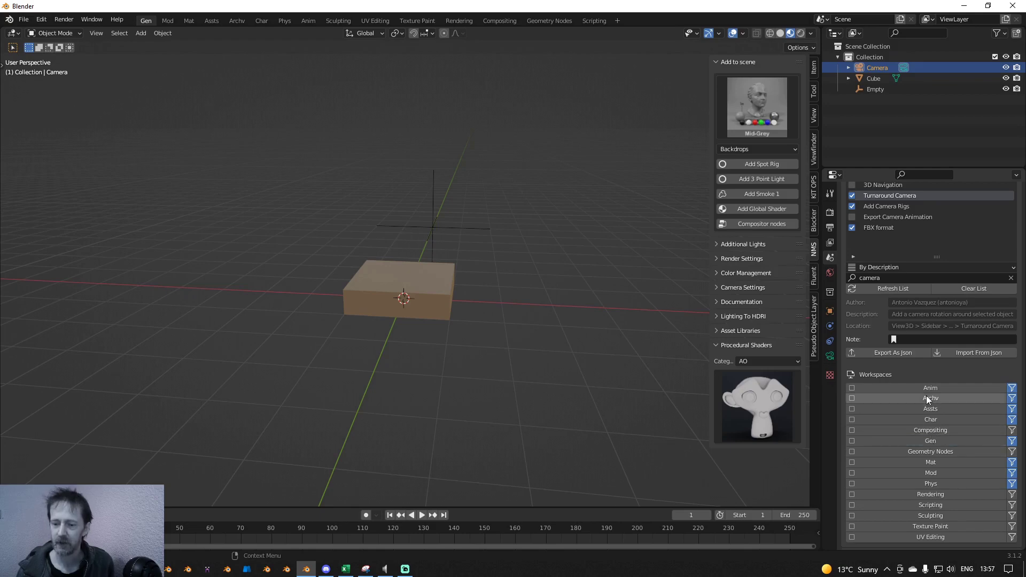
left_click(853, 388)
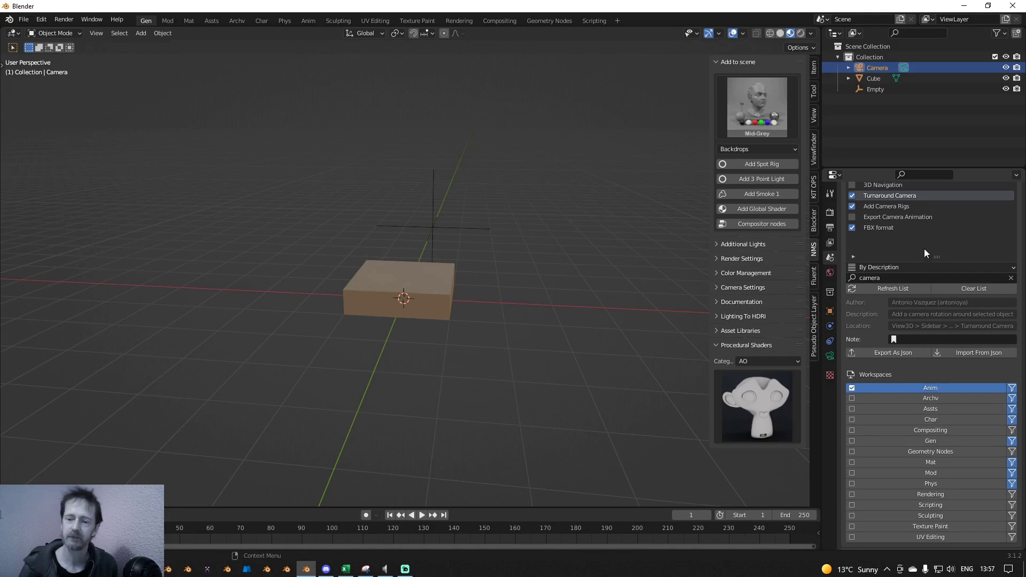
Step: Clear the "camera" search and look through the full add-on list
left_click(1011, 278)
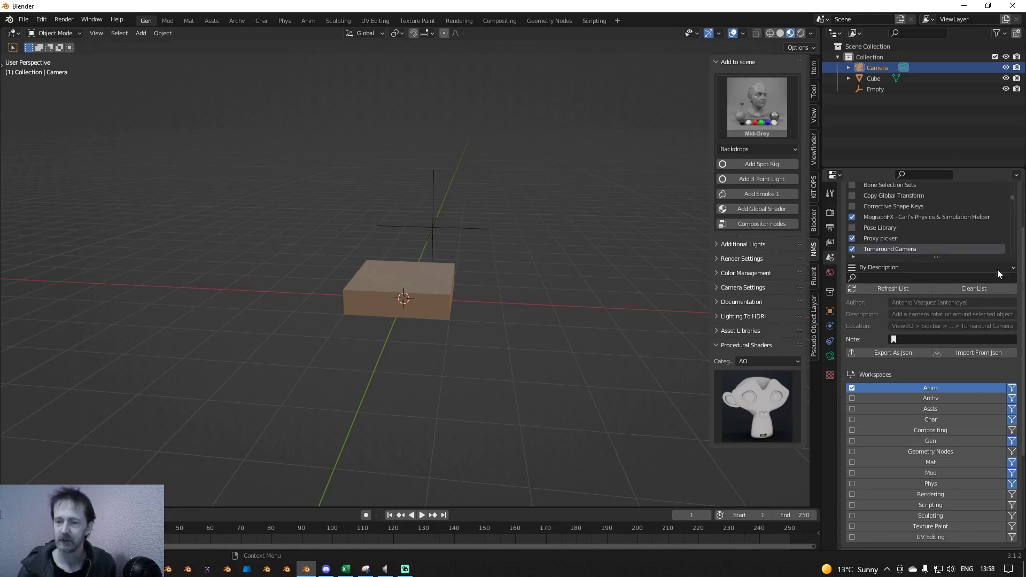
scroll(963, 242, "up", 6)
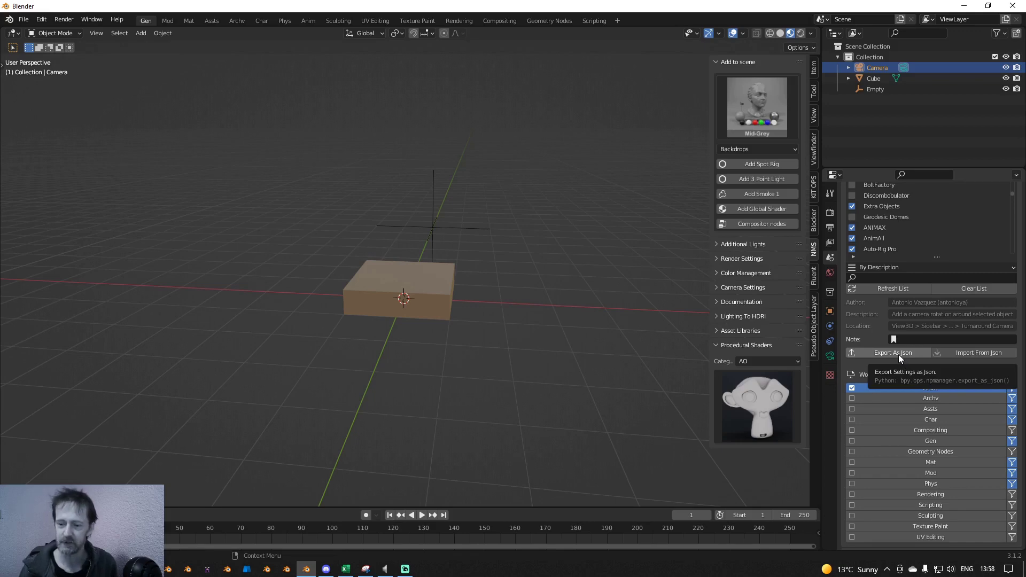
scroll(925, 420, "up", 1)
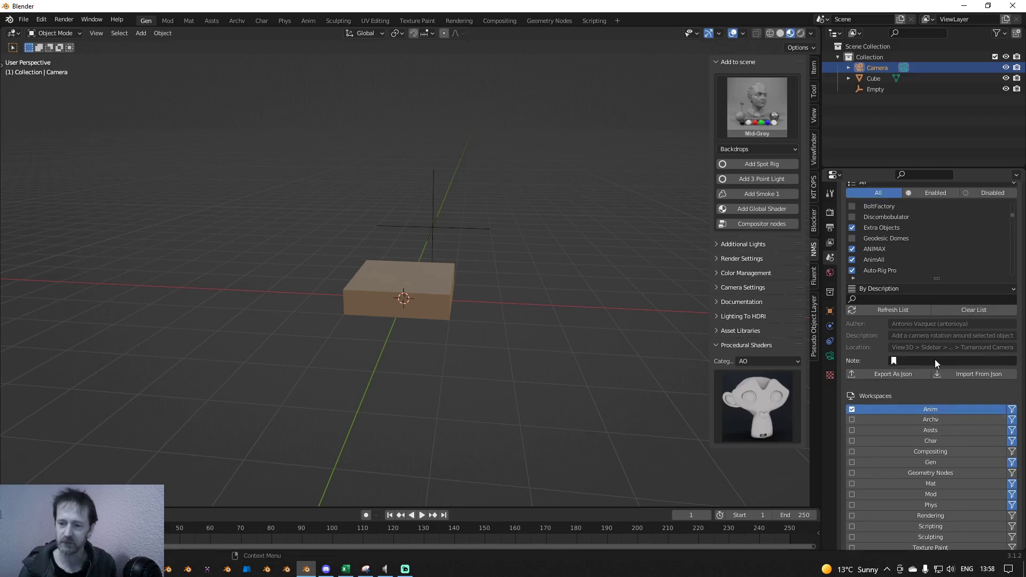
Step: Start a JSON export of the settings into NPanel_Jsons, reusing the name 06_Blender3-1-2_may27_2022.json with its number changed to 07
left_click(900, 377)
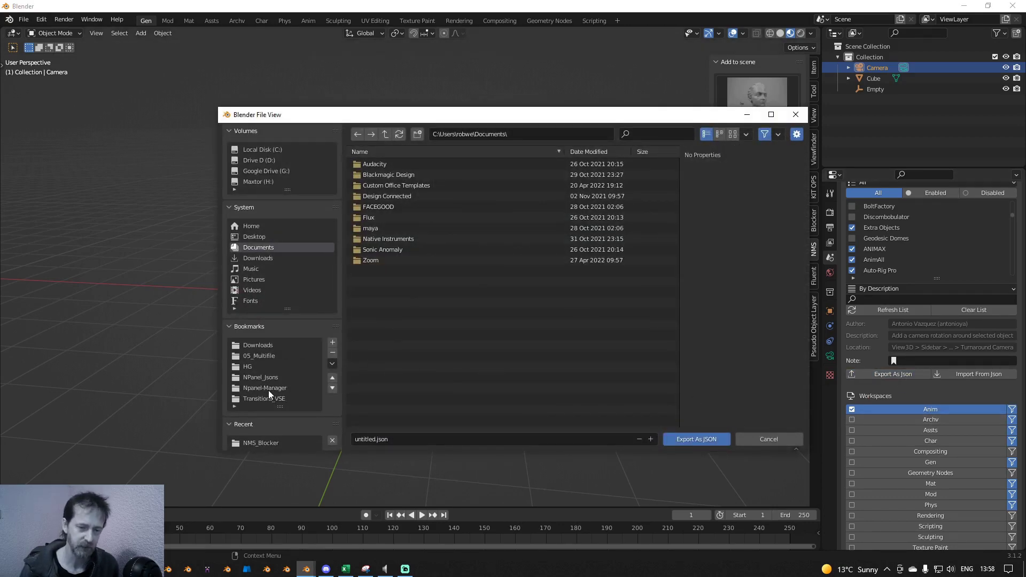
left_click(261, 378)
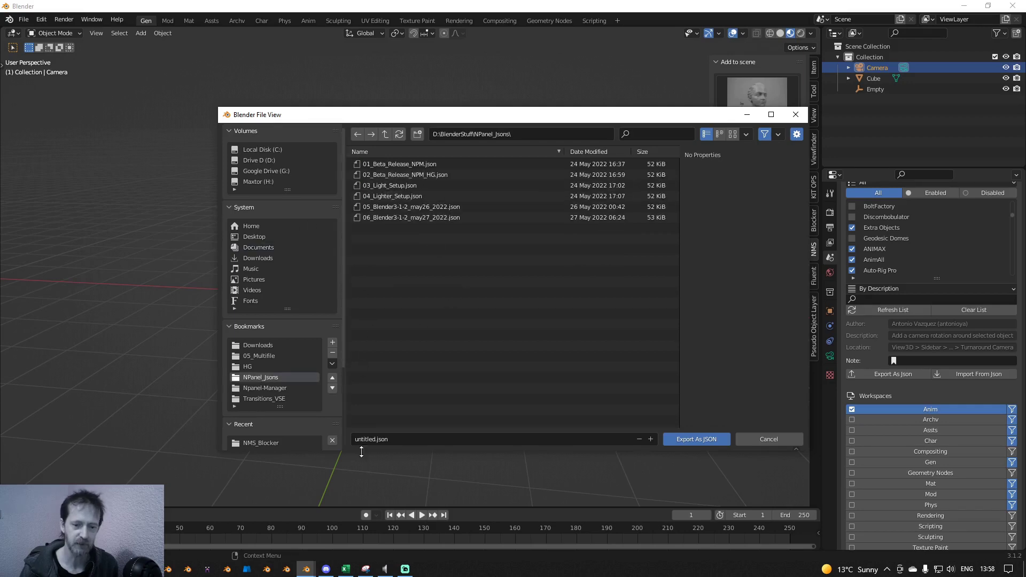
left_click(384, 221)
left_click(361, 440)
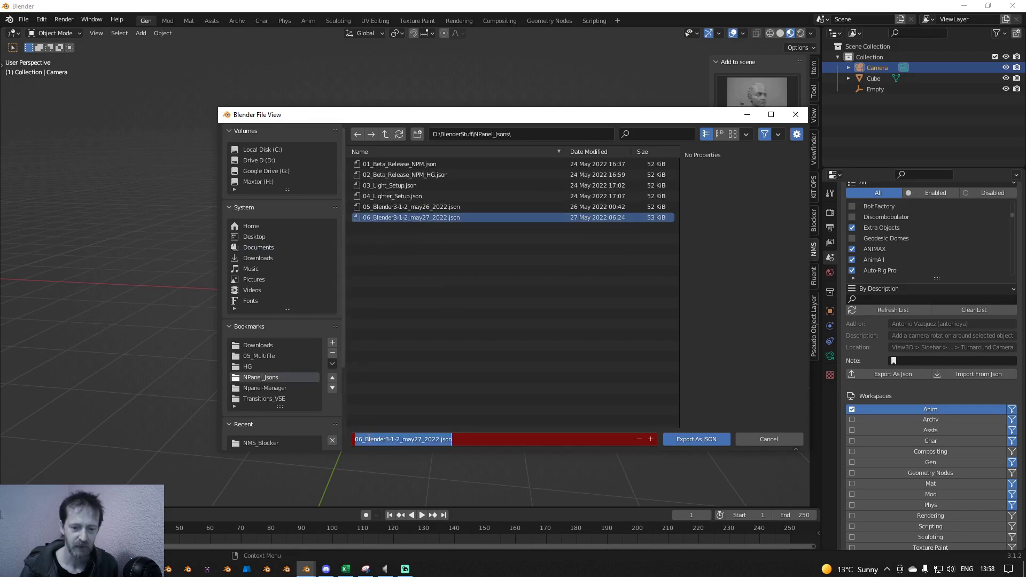
left_click(360, 441)
left_click_drag(359, 441, 408, 441)
type("7")
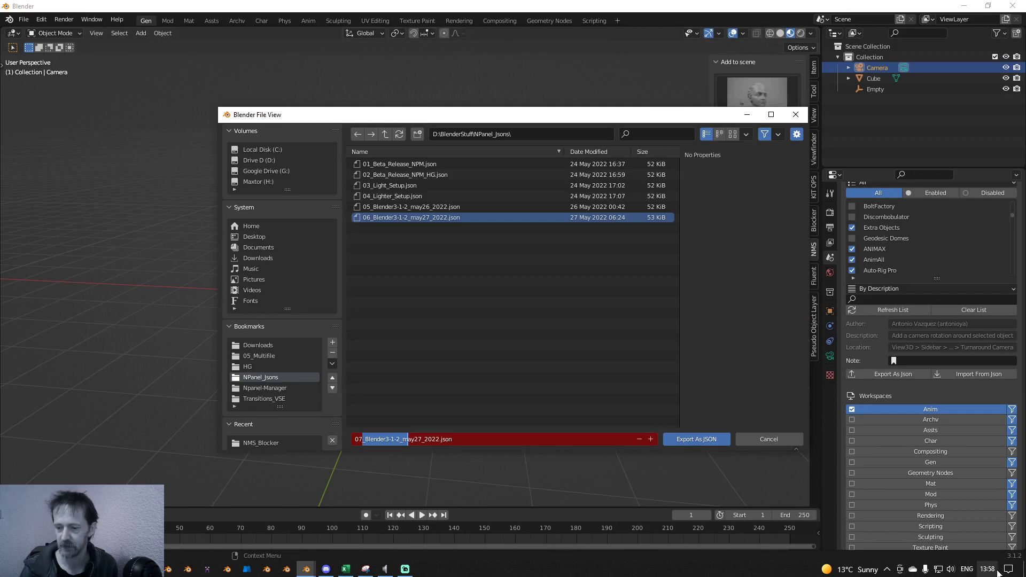
Step: Change the date in the file name to may29 and export the settings as 07_Blender3-1-2_may29_2022.json
left_click(417, 440)
left_click_drag(417, 439, 423, 439)
left_click(412, 440)
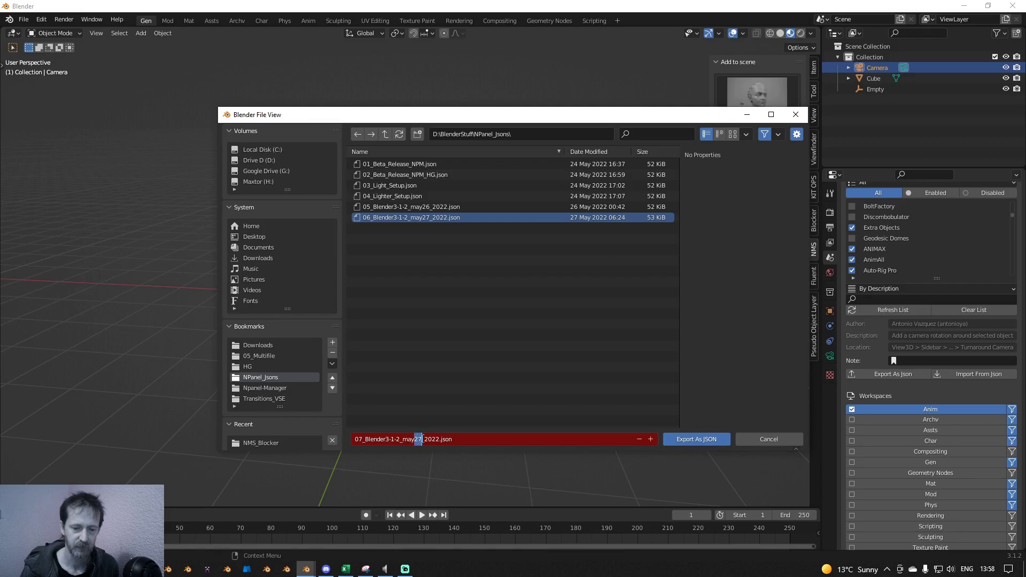
type("29")
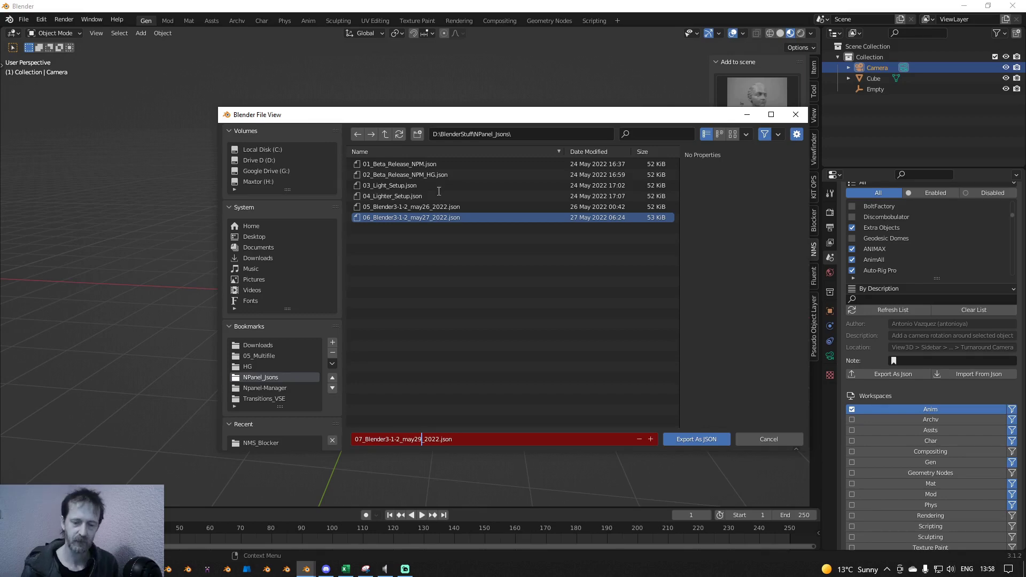
left_click(697, 438)
left_click(697, 438)
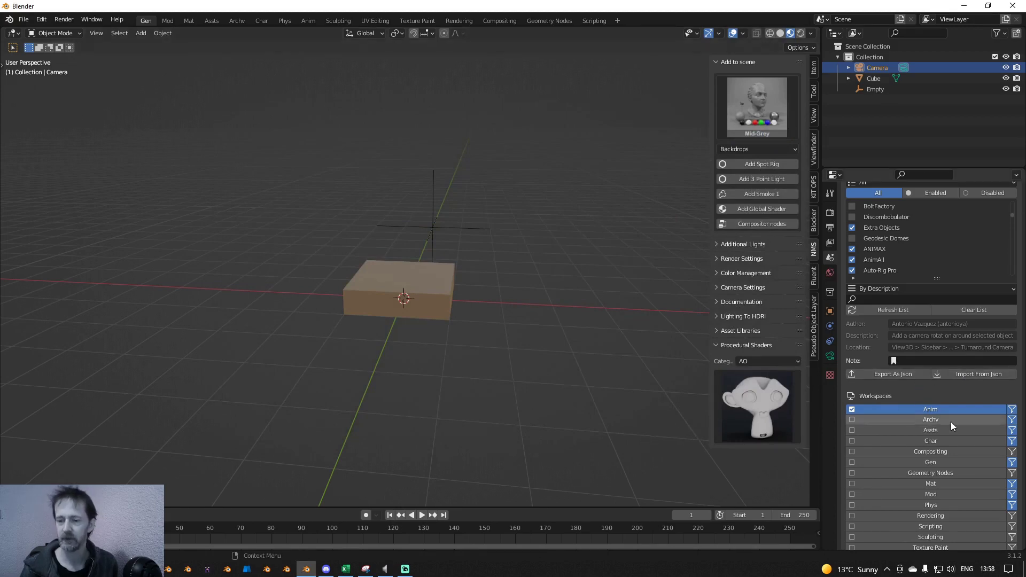
Step: Import the panel settings from 03_Light_Setup.json in the NPanel_Jsons folder
left_click(975, 374)
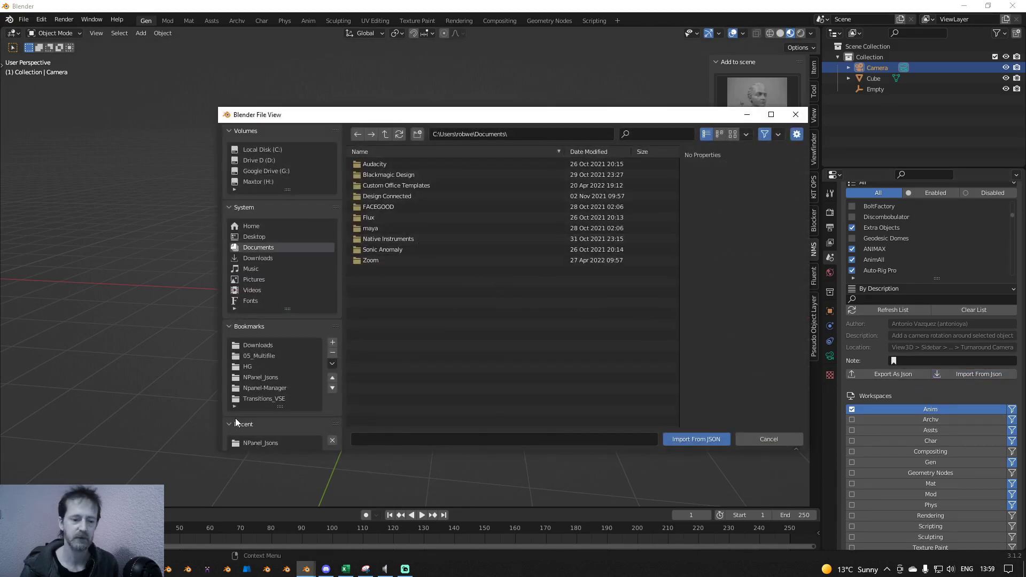
left_click(262, 380)
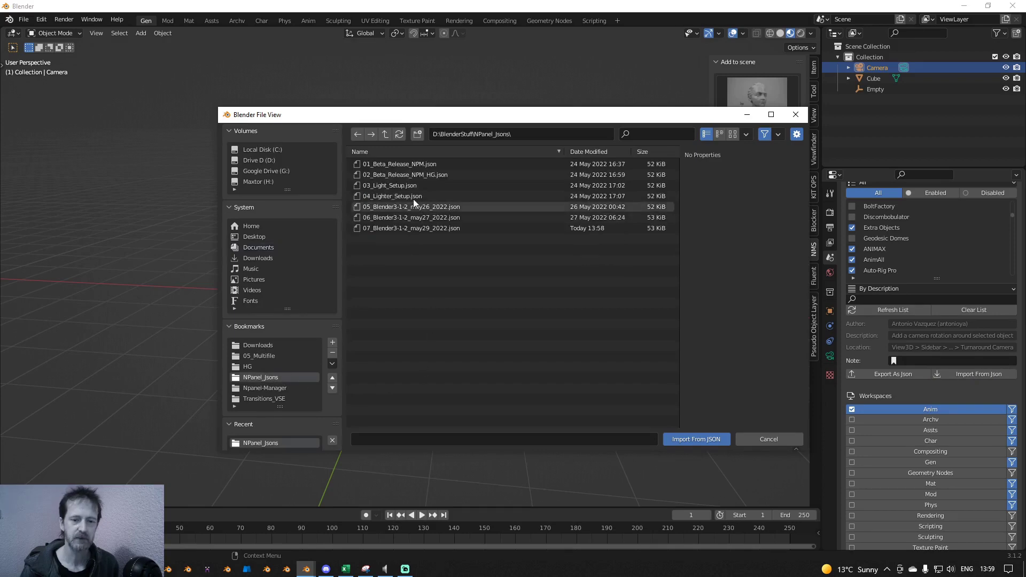
left_click(396, 186)
left_click(684, 441)
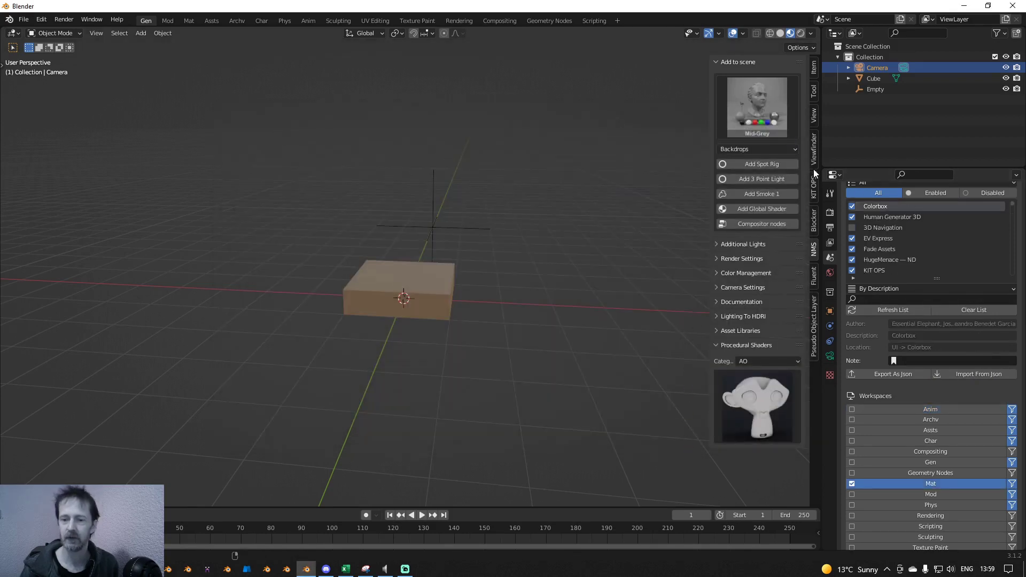
Step: Check the sidebar panels in the Mod and Mat workspaces and return to Gen
left_click(172, 22)
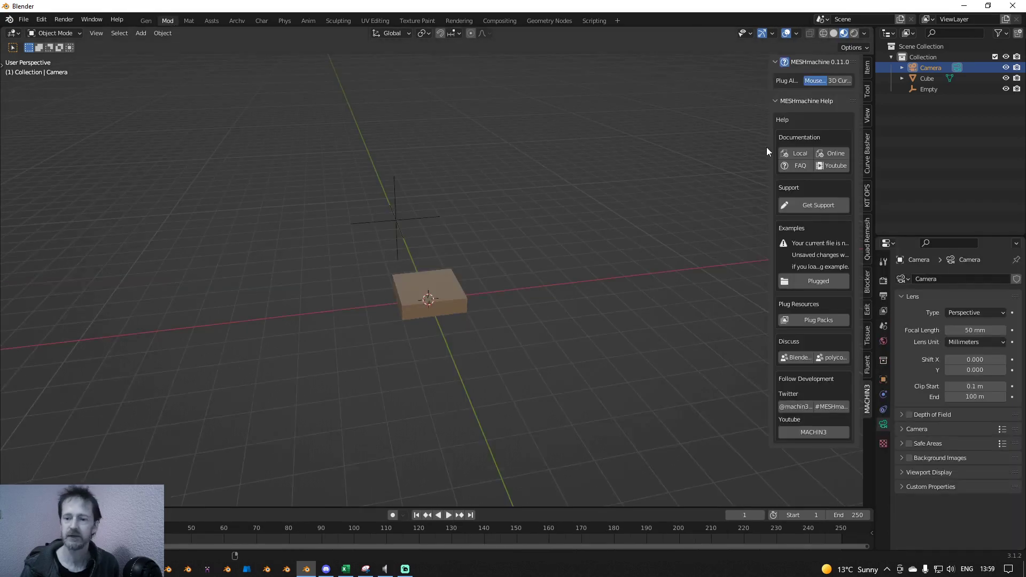
left_click(189, 20)
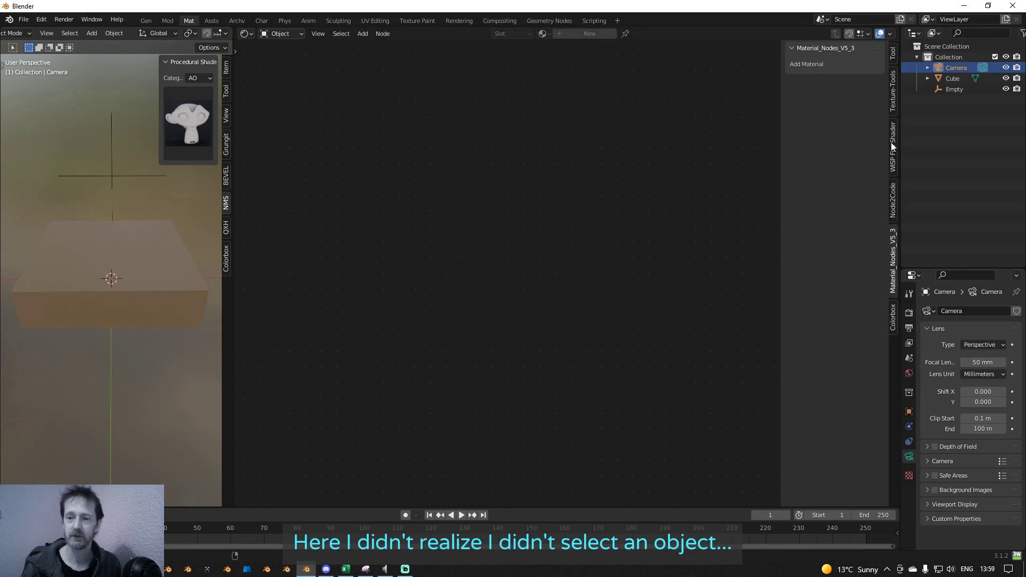
left_click(145, 21)
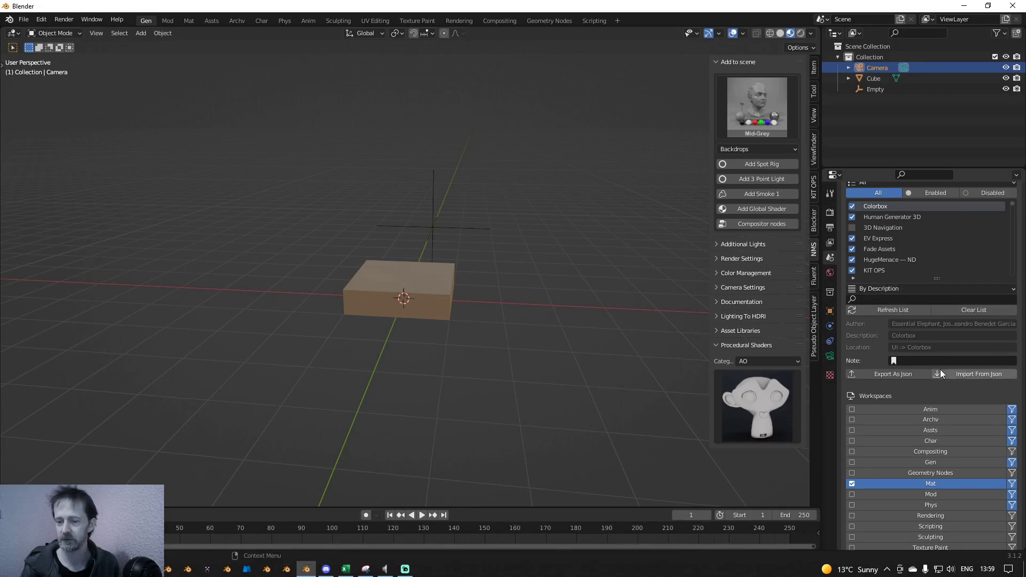
Step: Import the settings from 07_Blender3-1-2_may29_2022.json, check the Mat workspace's panels and return to Gen
left_click(958, 377)
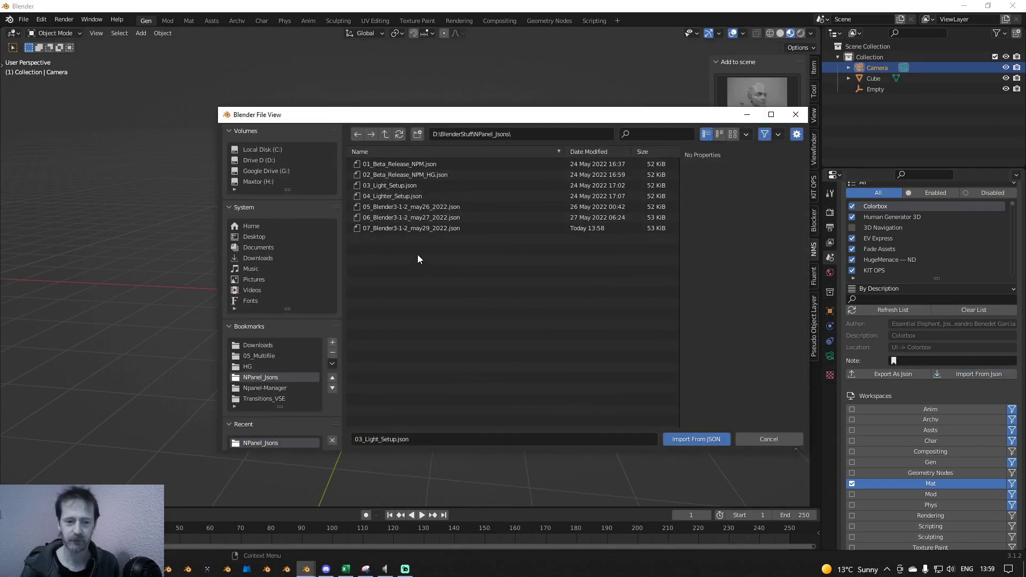
left_click(417, 228)
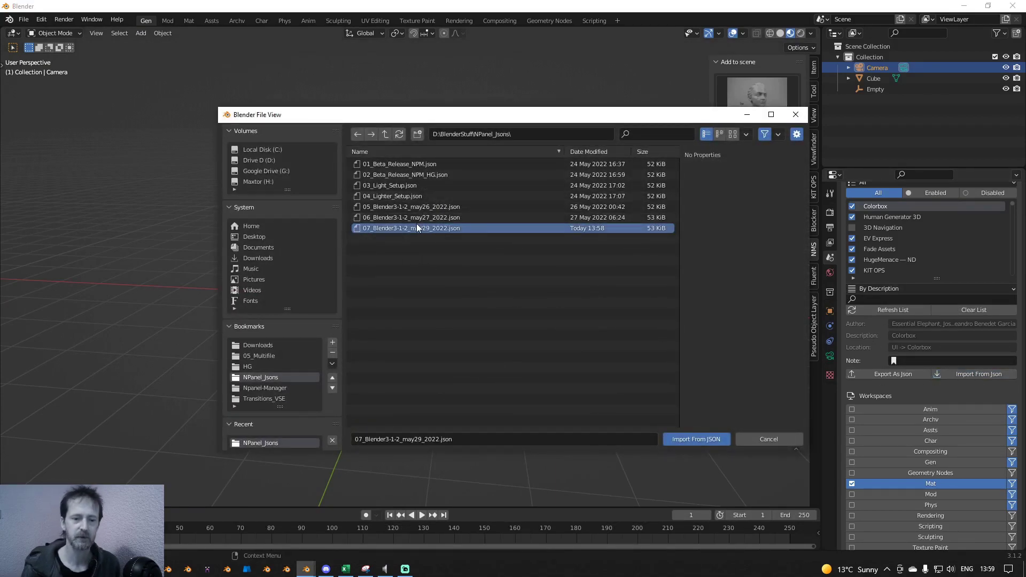
left_click(703, 439)
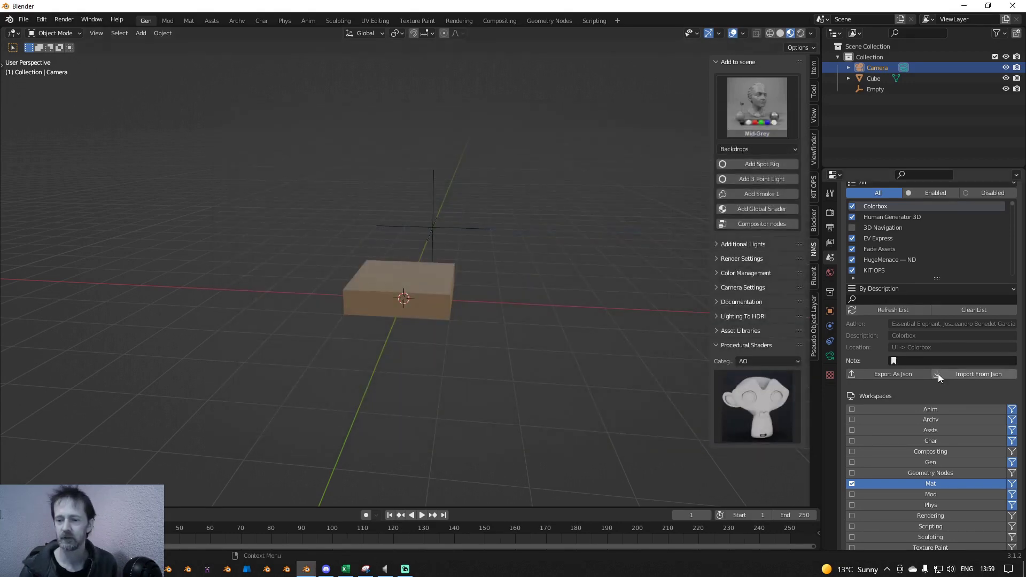
left_click(190, 20)
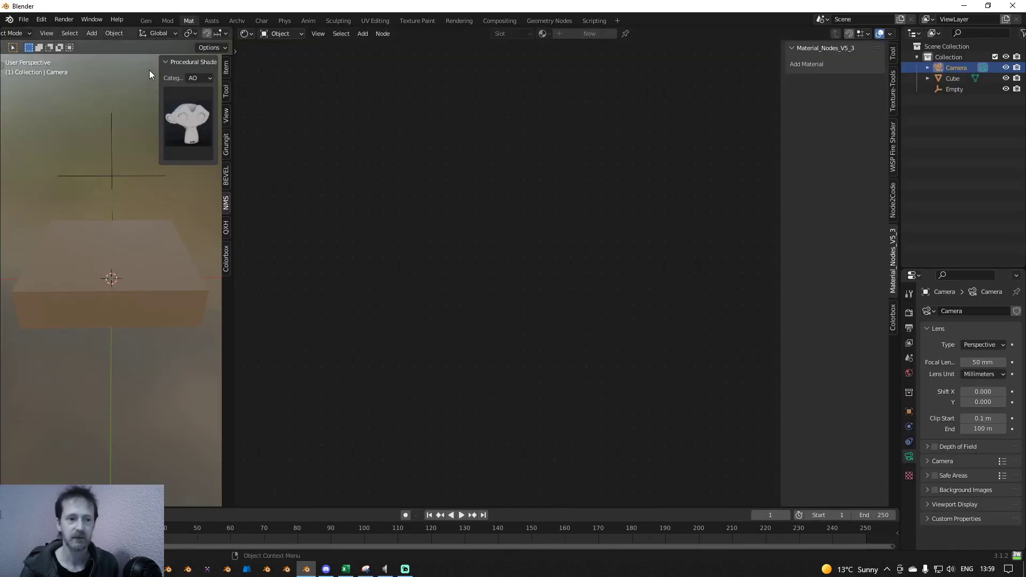
left_click(148, 21)
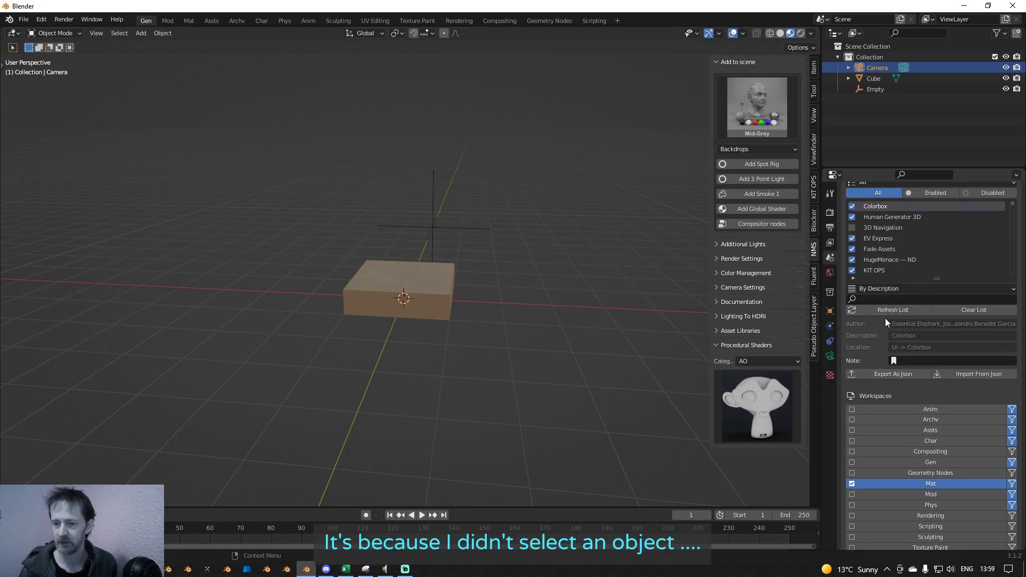
Step: Import 07_Blender3-1-2_may29_2022.json once more and switch to the Mat workspace to check its panels
left_click(977, 374)
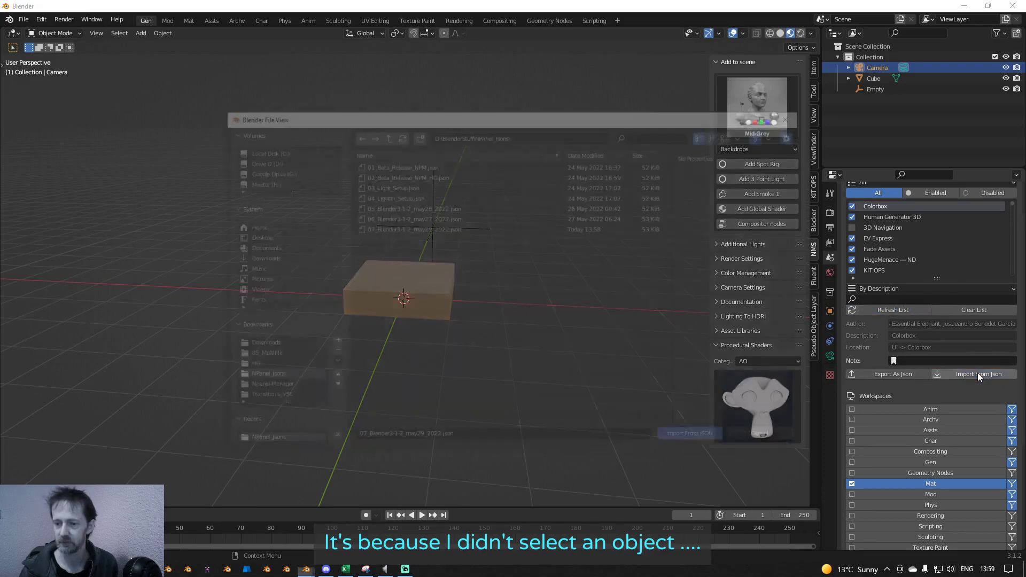
left_click(414, 230)
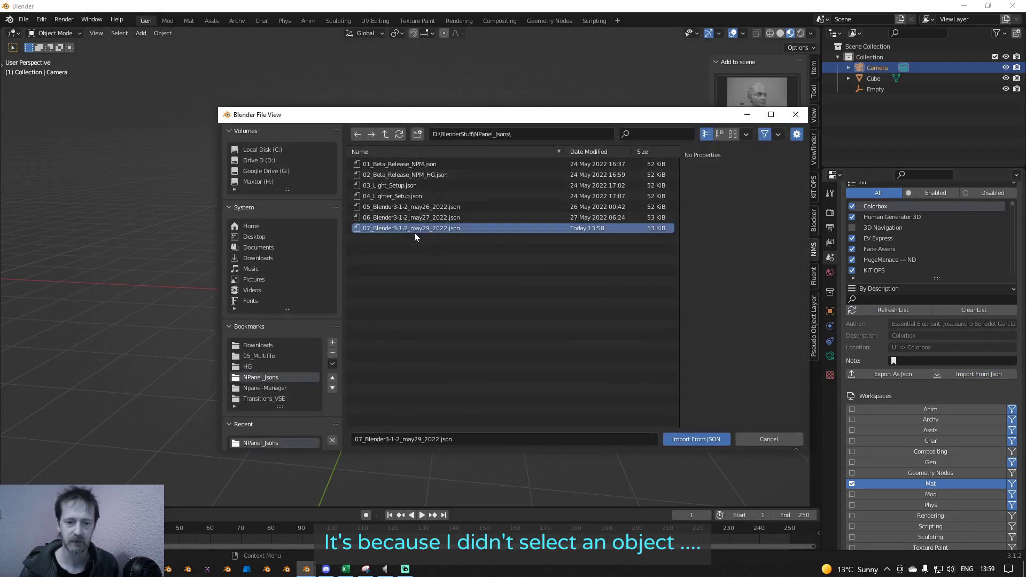
left_click(708, 437)
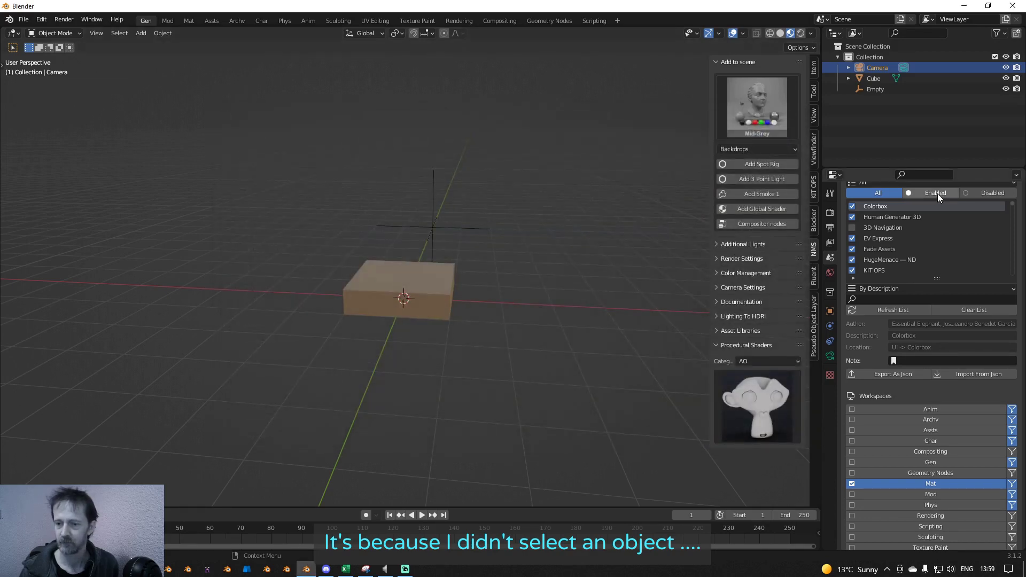
left_click(188, 21)
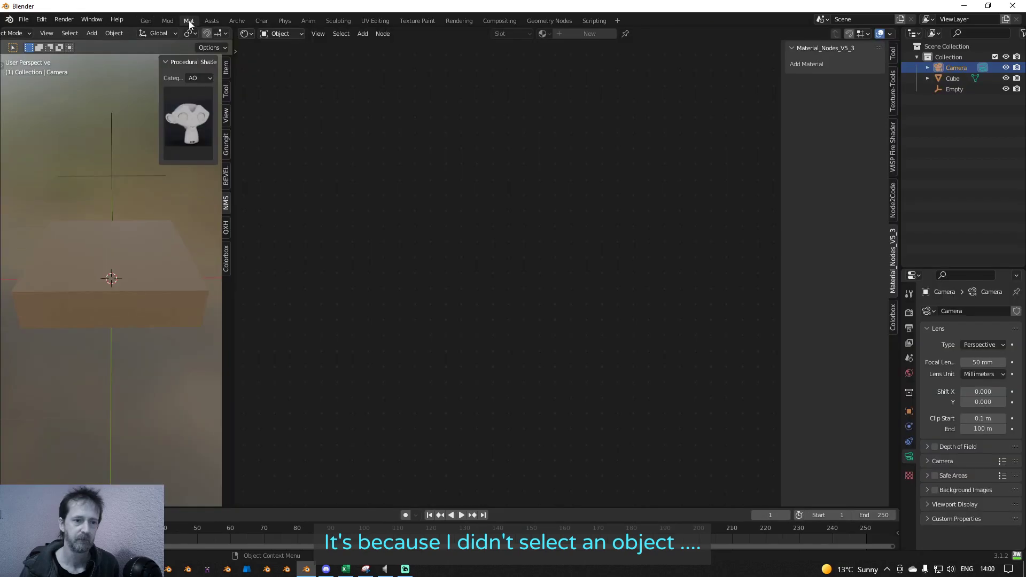
Step: Check the shader editor's Colorbox tab, compare the Gen and Mod workspaces' panels, and return to Mat to view the Tool tab
left_click(893, 322)
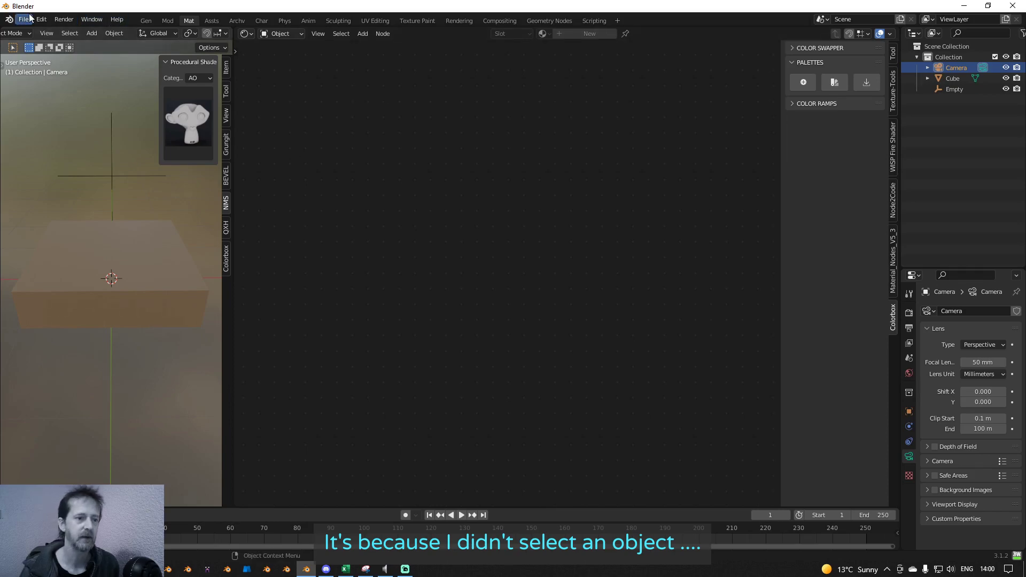
left_click(143, 20)
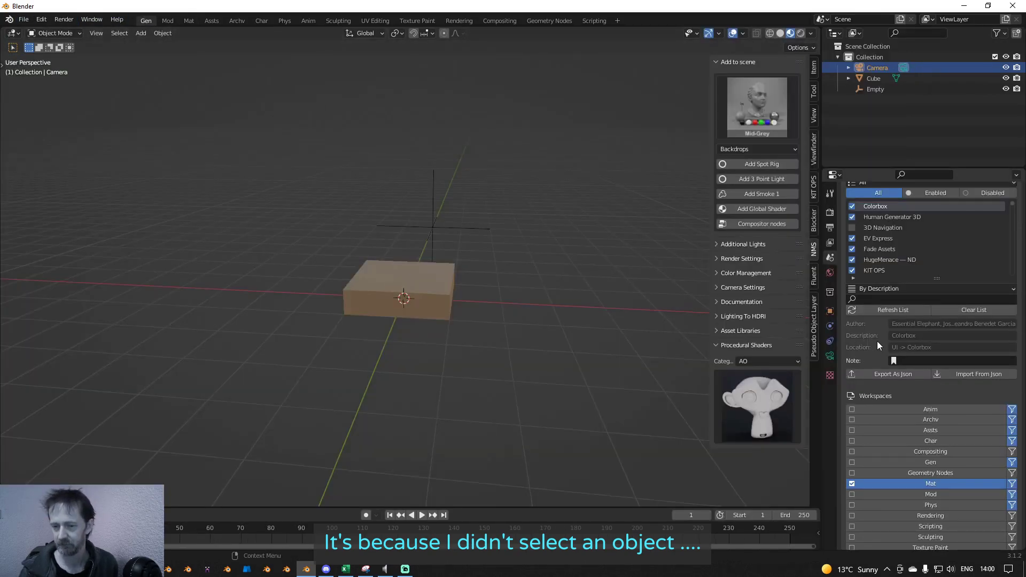
left_click(169, 21)
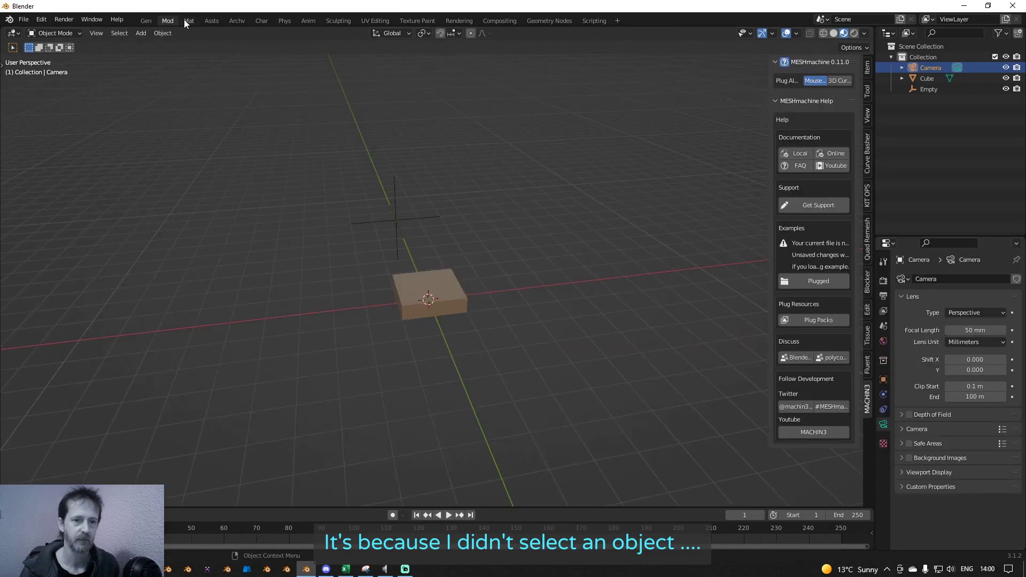
left_click(187, 20)
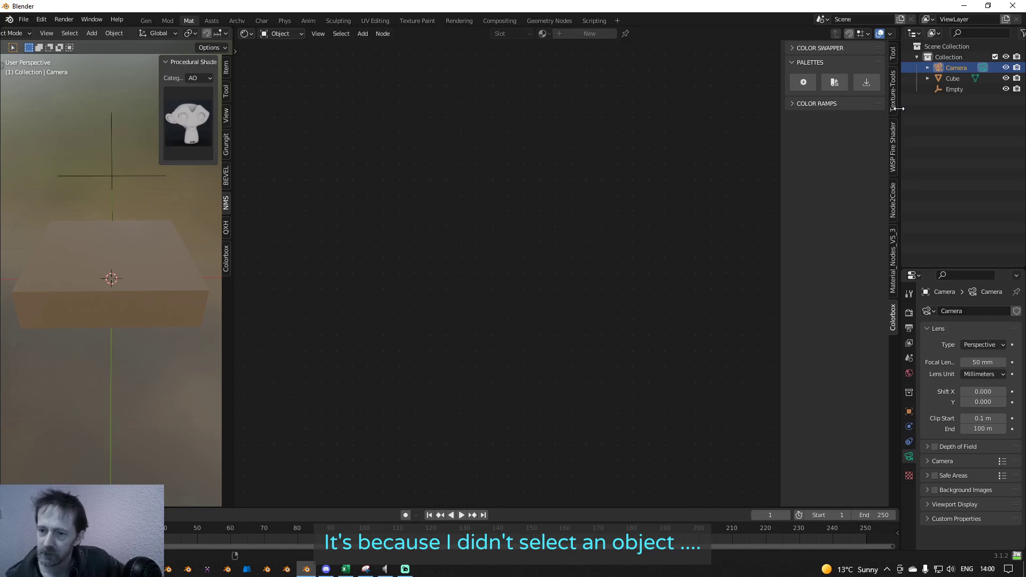
left_click(892, 53)
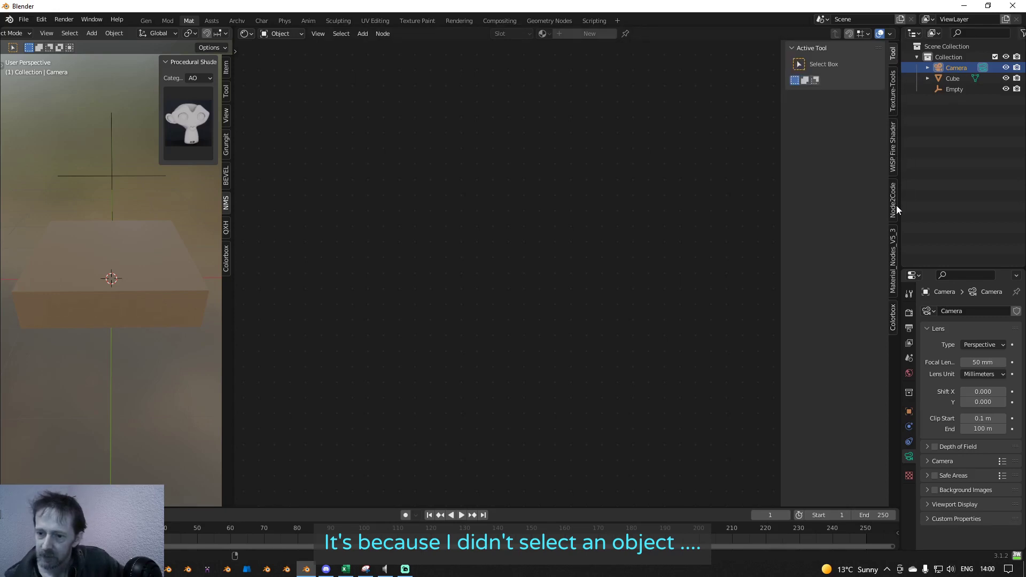
Step: Show the N-Panel Manager in the scene properties, widen the editor and search the add-on descriptions for "material"
left_click(908, 358)
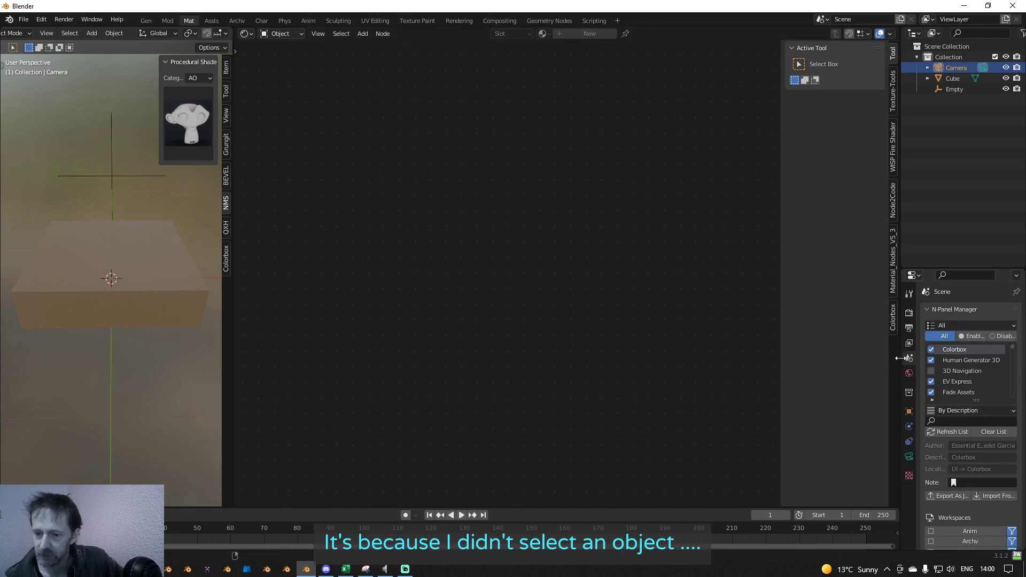
left_click_drag(901, 361, 858, 369)
left_click(915, 420)
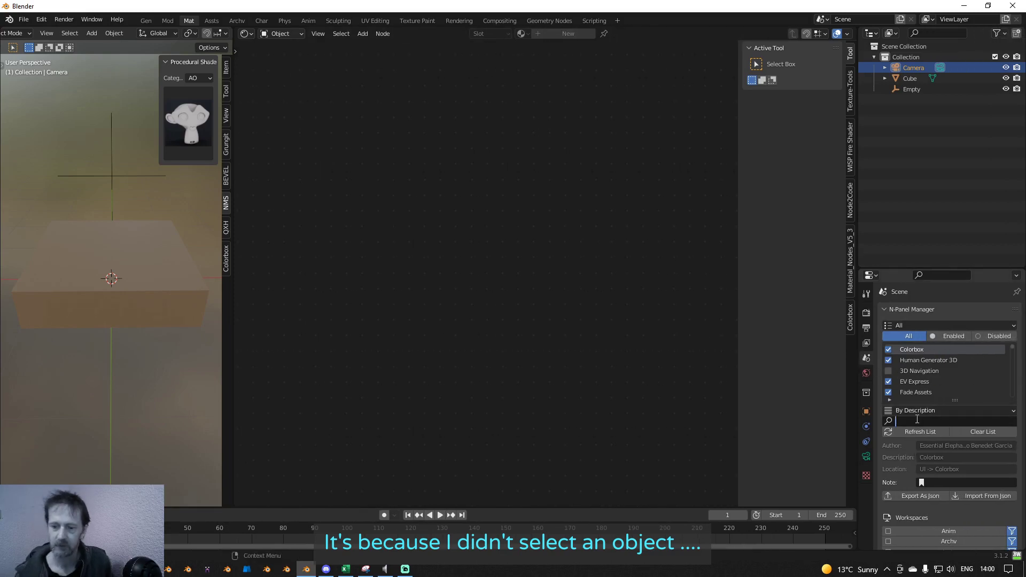
type("material")
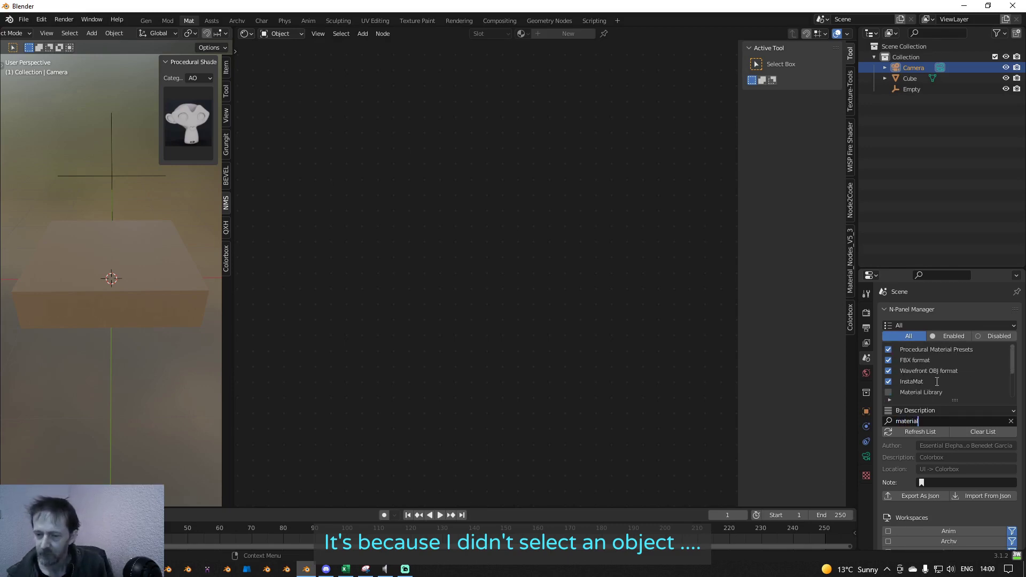
Step: Examine the details and workspace assignments of InstaMat, Procedural Material Presets, FBX format, SMUDGR Pro, Material_Nodes_V5_3 and Node2Code
left_click(919, 381)
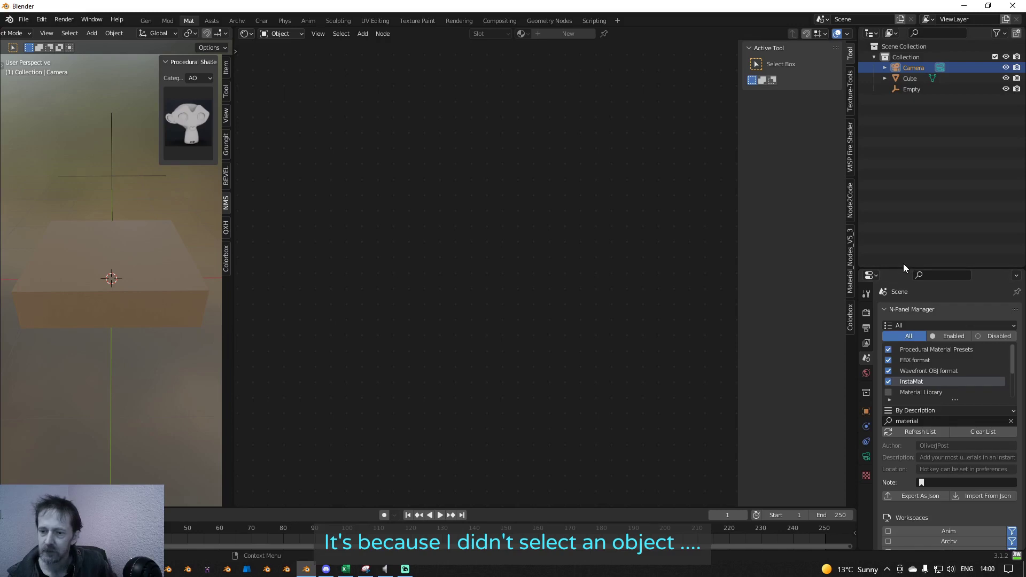
left_click_drag(904, 269, 903, 110)
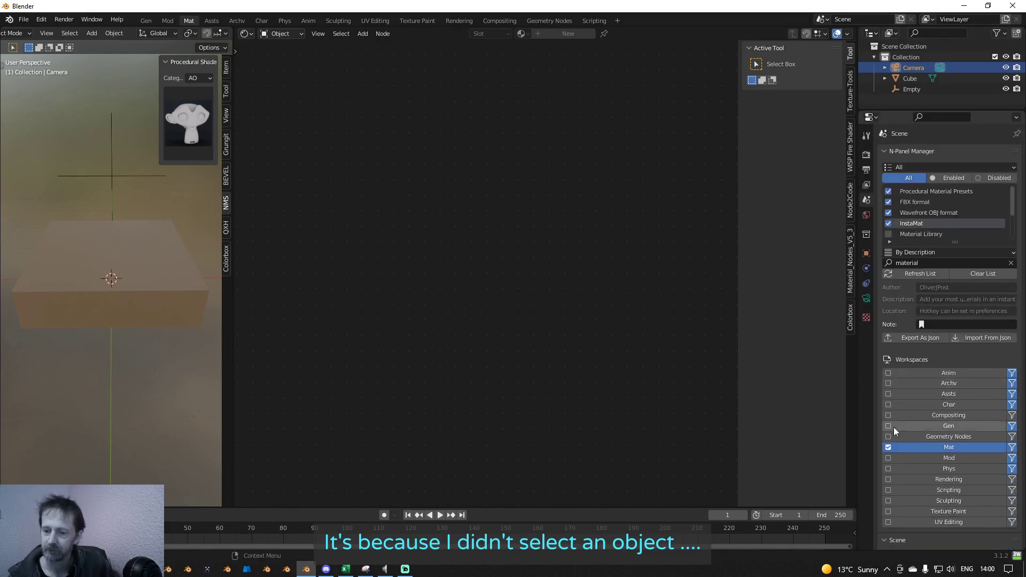
left_click(924, 192)
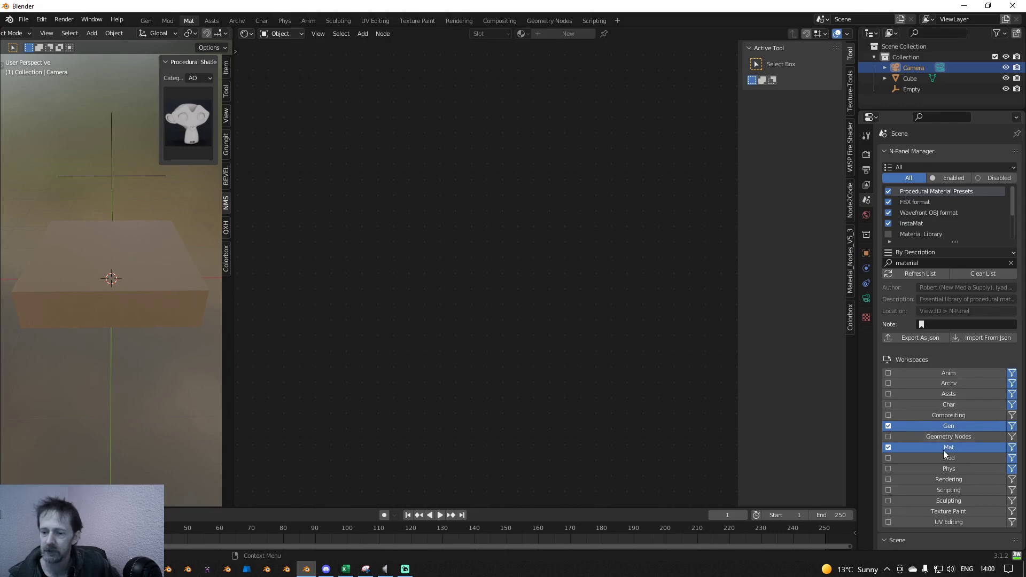
left_click(915, 202)
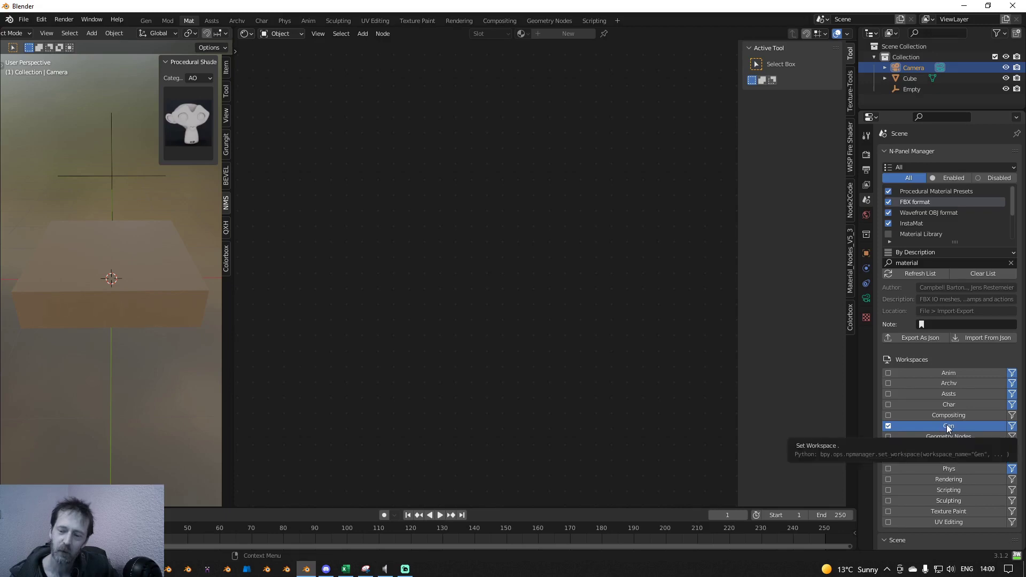
left_click(914, 223)
scroll(958, 223, "down", 2)
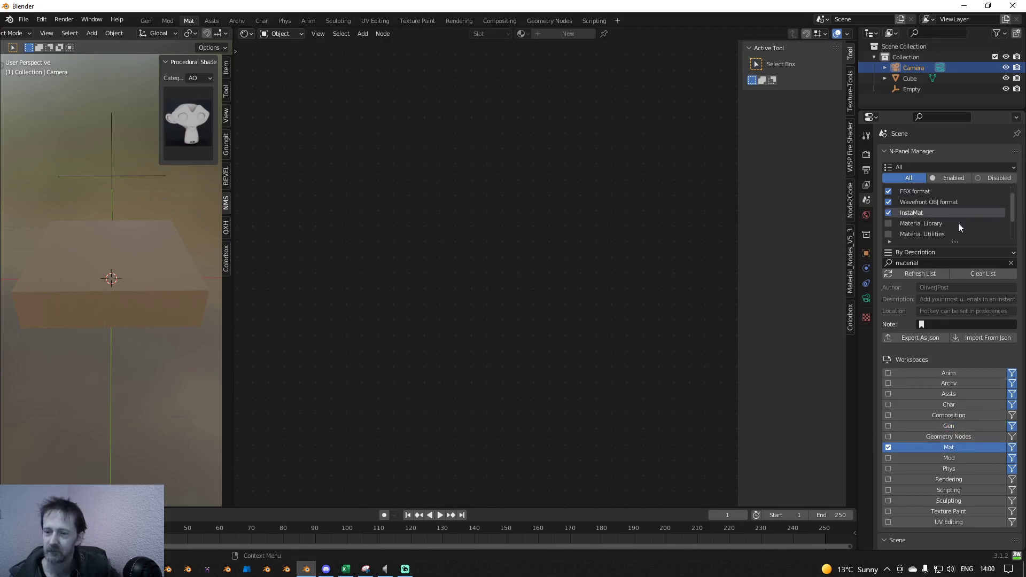
left_click(921, 233)
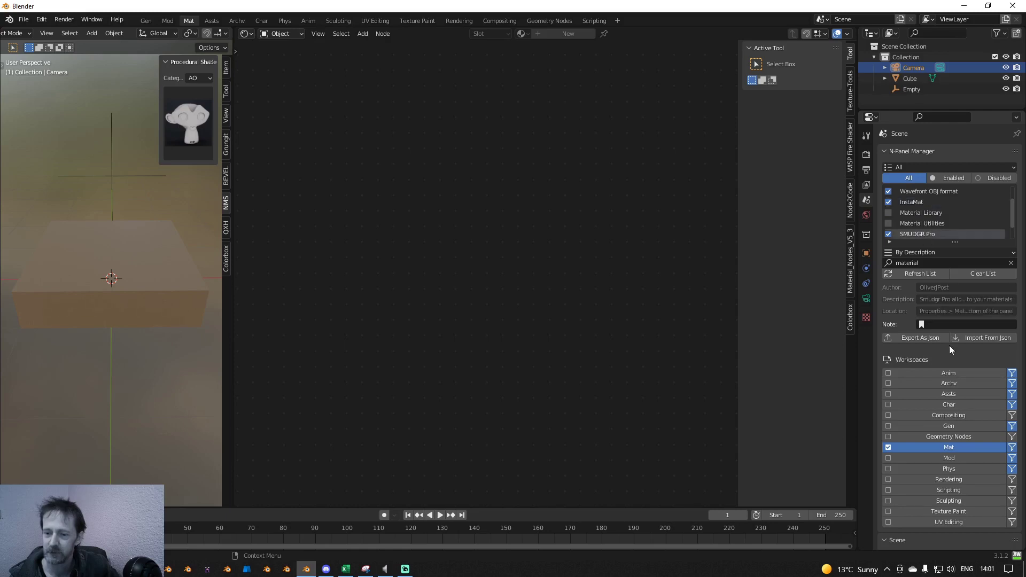
scroll(929, 213, "down", 2)
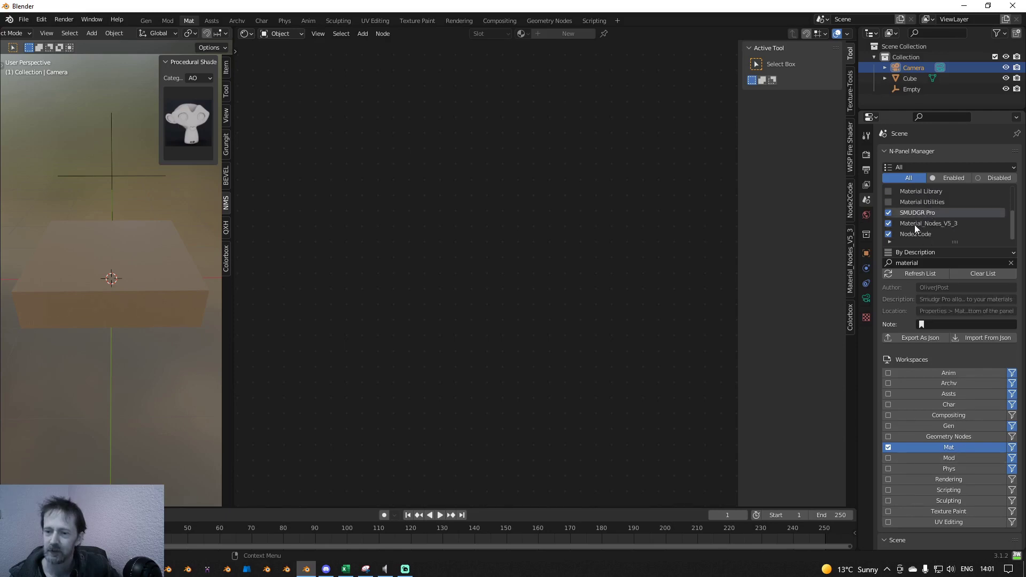
left_click(935, 224)
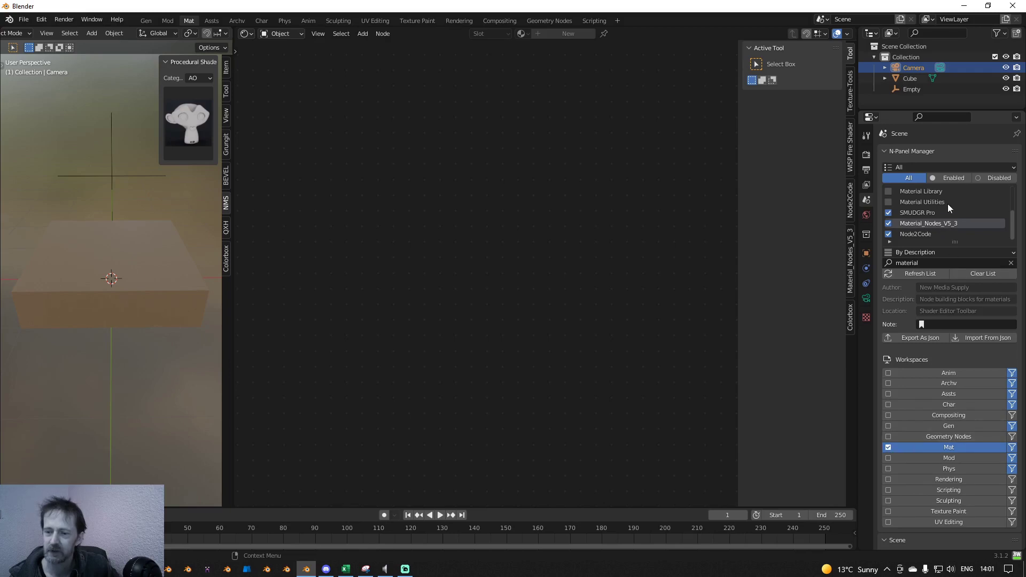
left_click(920, 233)
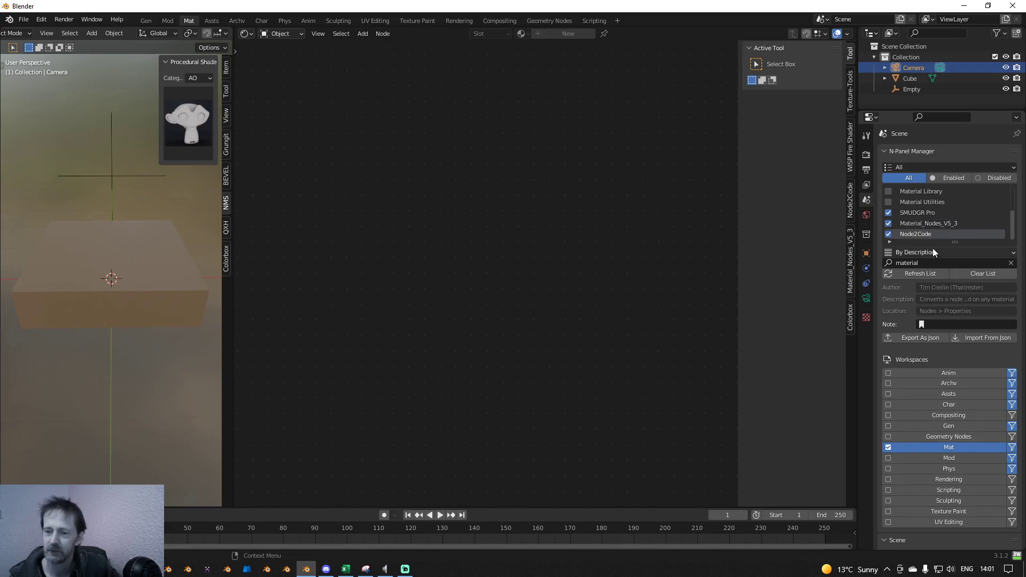
scroll(931, 213, "up", 3)
scroll(933, 213, "up", 1)
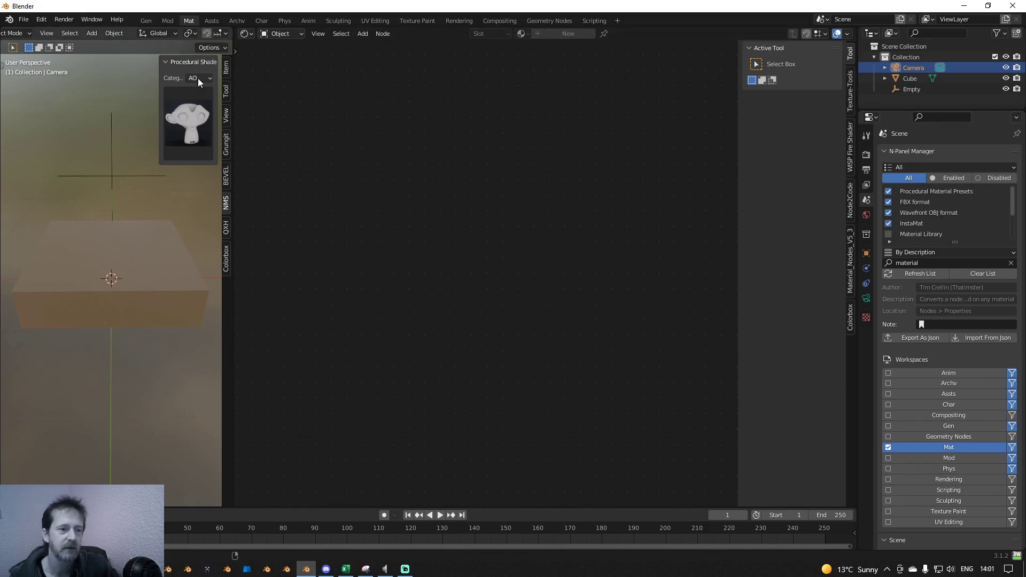
Step: Clear the add-on search, select the cube in the Mat workspace's 3D view and return to the Gen workspace
left_click(1011, 263)
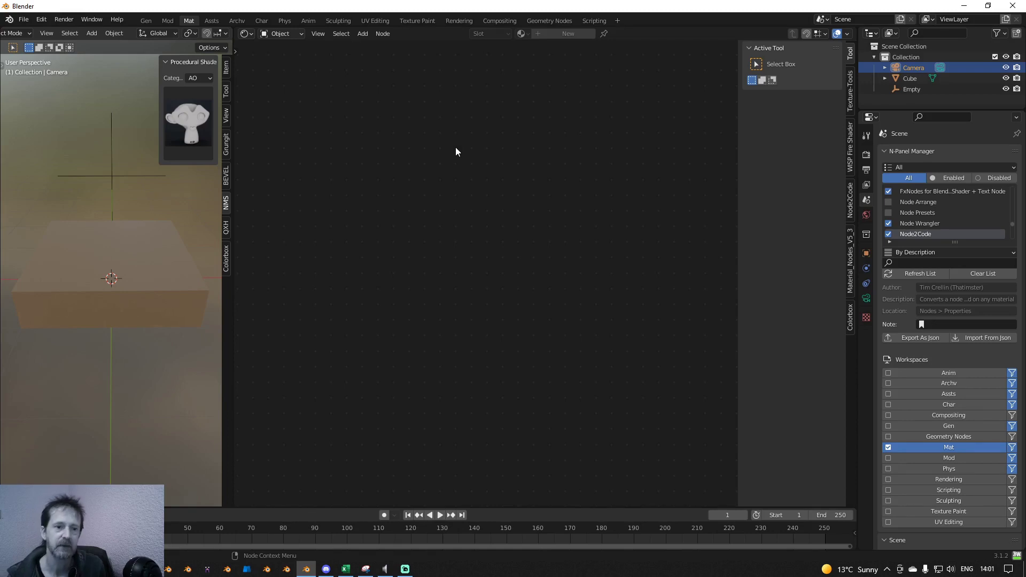
left_click(190, 256)
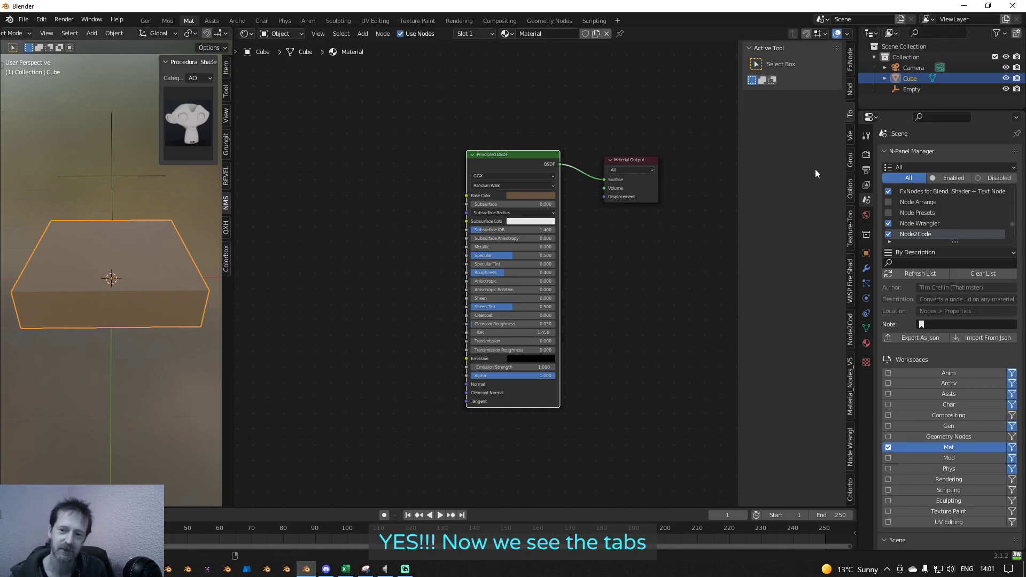
left_click(145, 21)
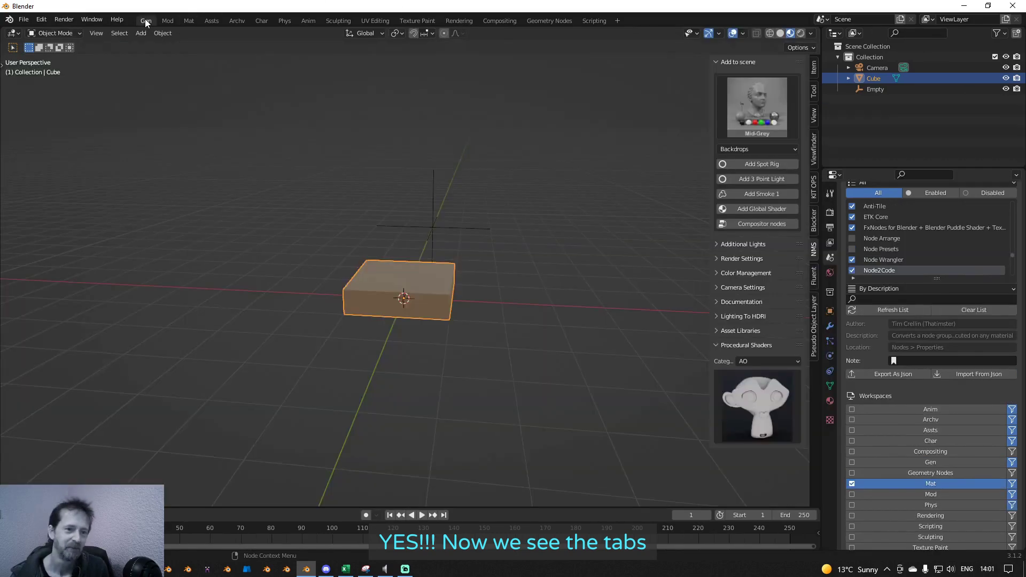
middle_click_drag(437, 207, 451, 208)
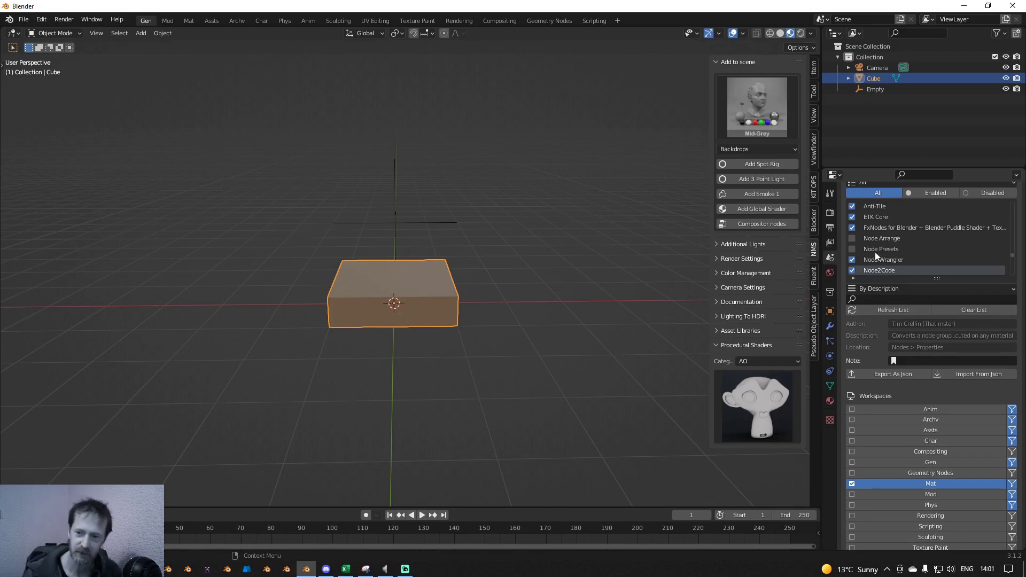
Step: Examine Blender's built-in Filter Add-ons list in the Gen workspace's tool settings
left_click(830, 194)
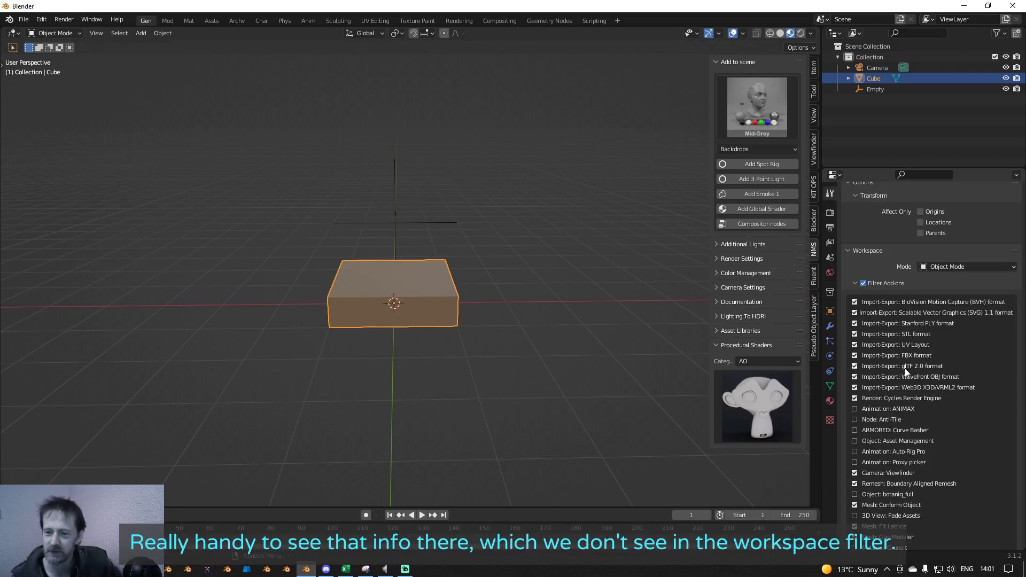
scroll(899, 275, "up", 2)
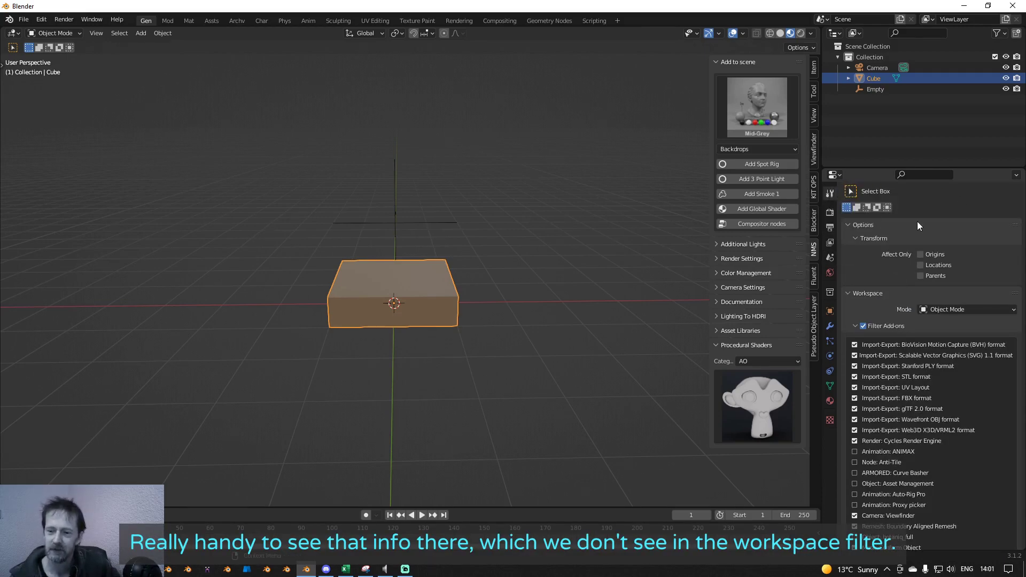
scroll(924, 387, "up", 2)
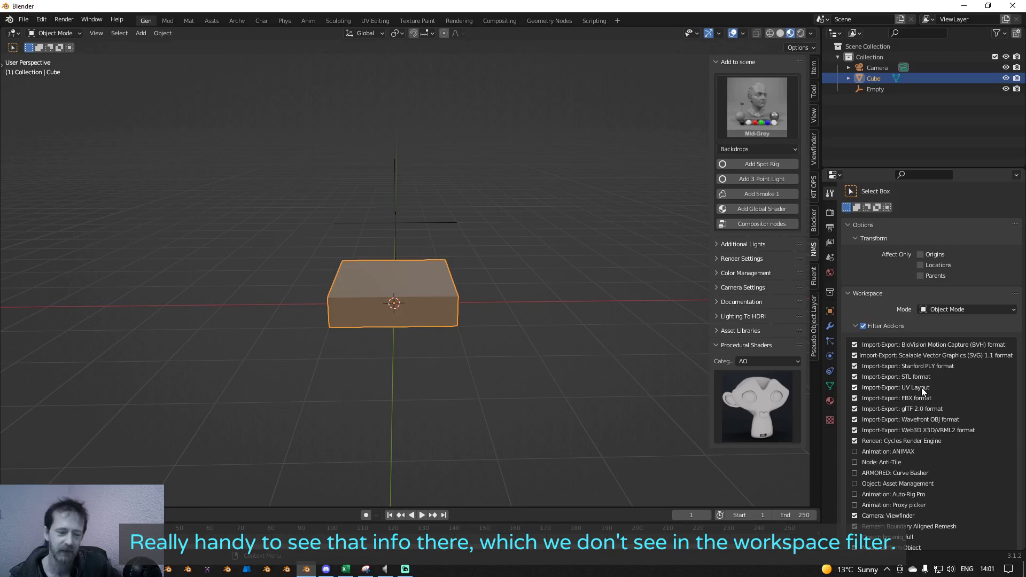
scroll(915, 400, "down", 2)
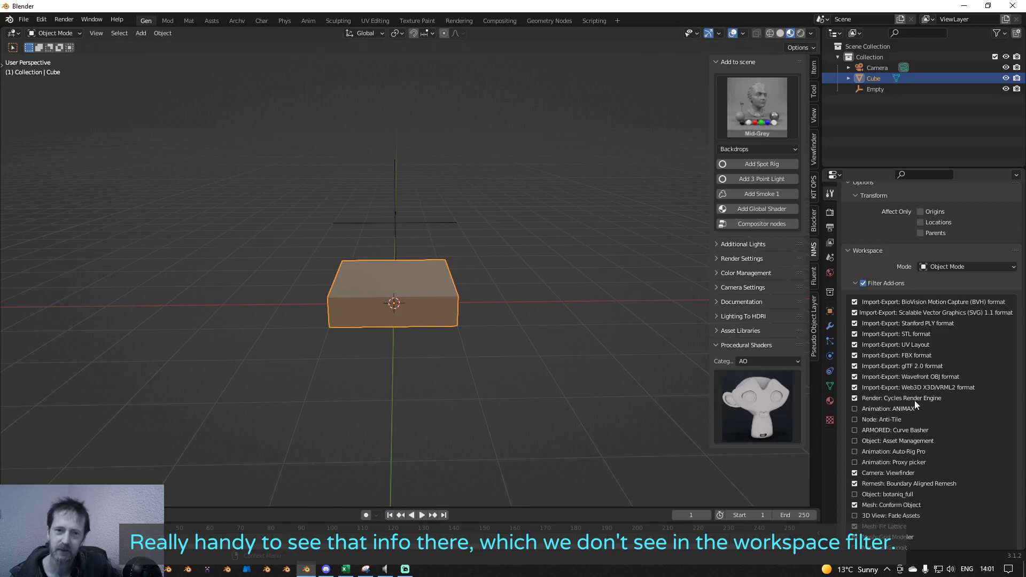
scroll(894, 376, "down", 3)
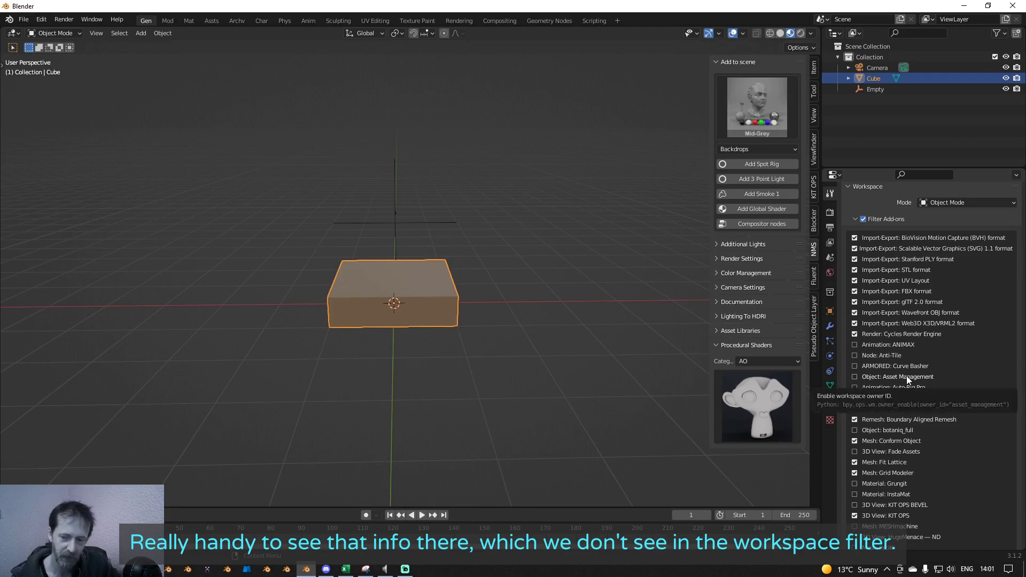
scroll(903, 376, "up", 2)
Step: Switch to the Blender Market page in Chrome, highlight the bullet about finding add-ons in the Workspace Filter, and return to Blender
left_click(109, 569)
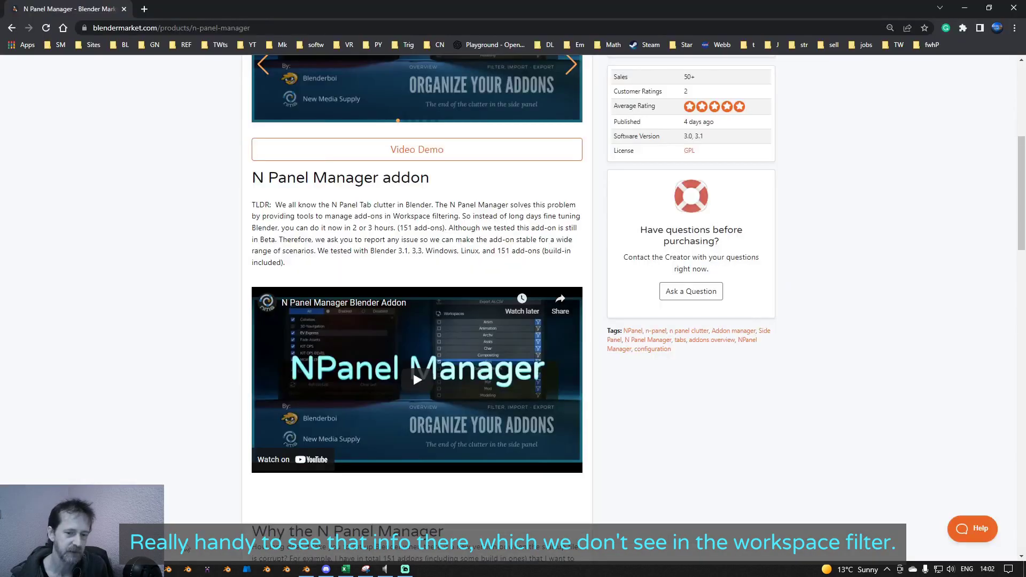
scroll(353, 254, "down", 7)
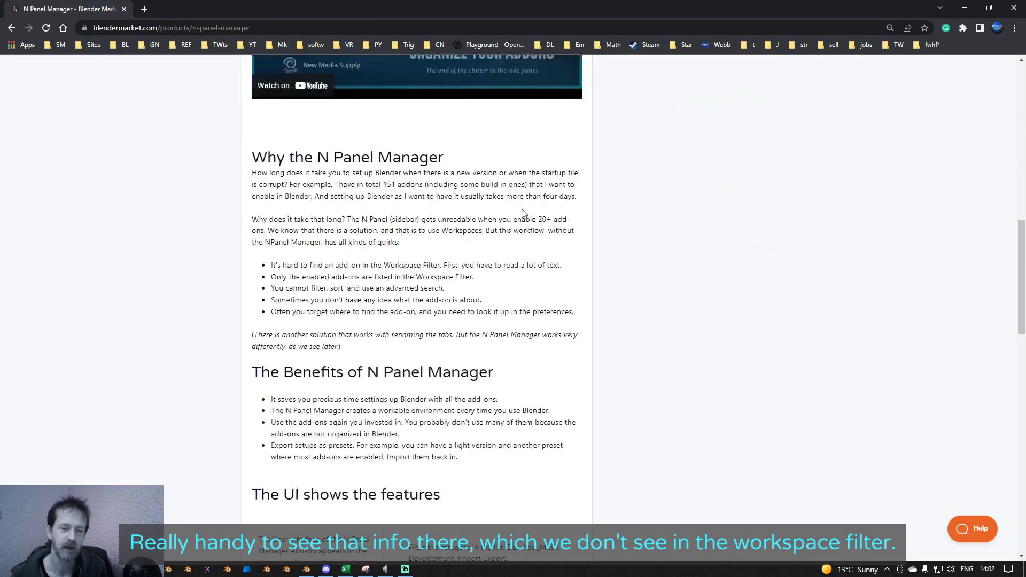
left_click_drag(277, 266, 444, 265)
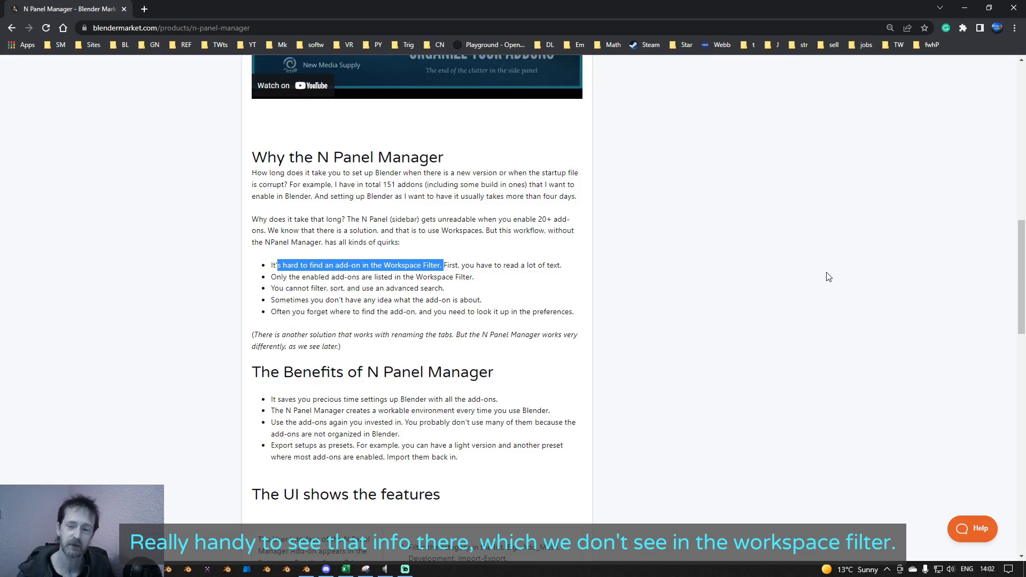
key("alt+Tab")
Step: Look through the Gen workspace's Filter Add-ons list from the Import-Export entries down to the Material and Node add-ons
scroll(901, 313, "up", 2)
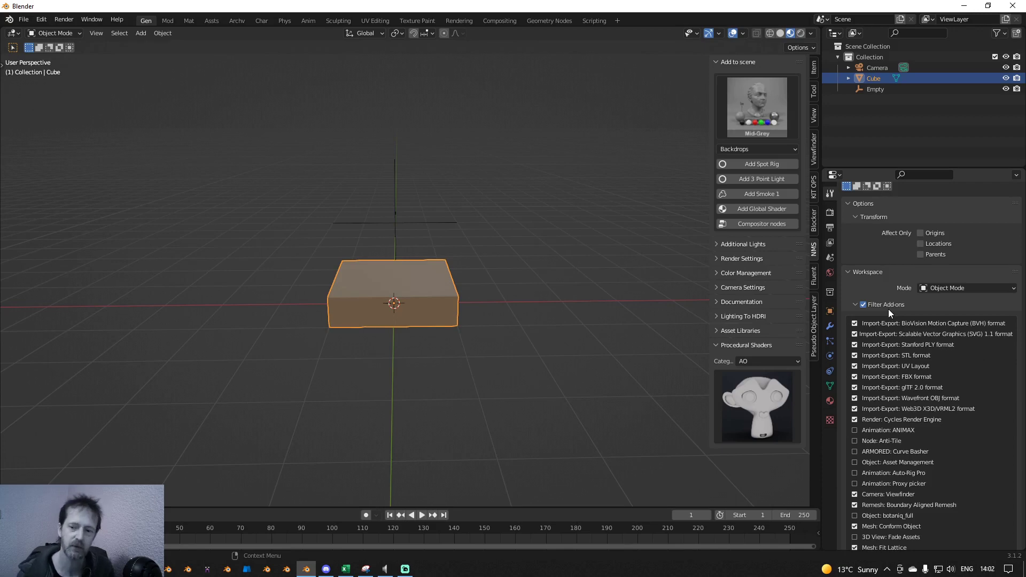
scroll(908, 368, "down", 3)
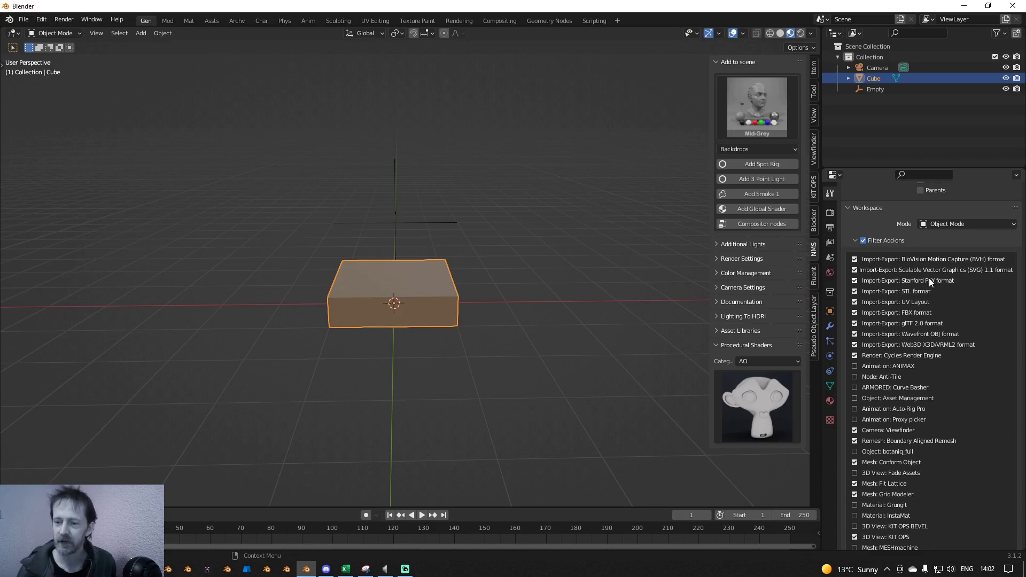
scroll(897, 341, "down", 2)
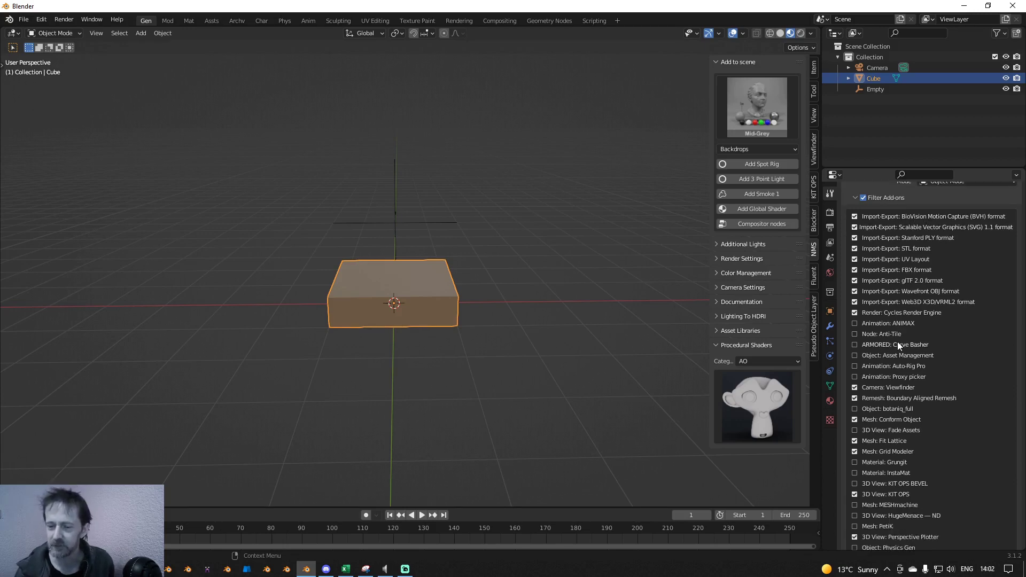
scroll(897, 341, "down", 2)
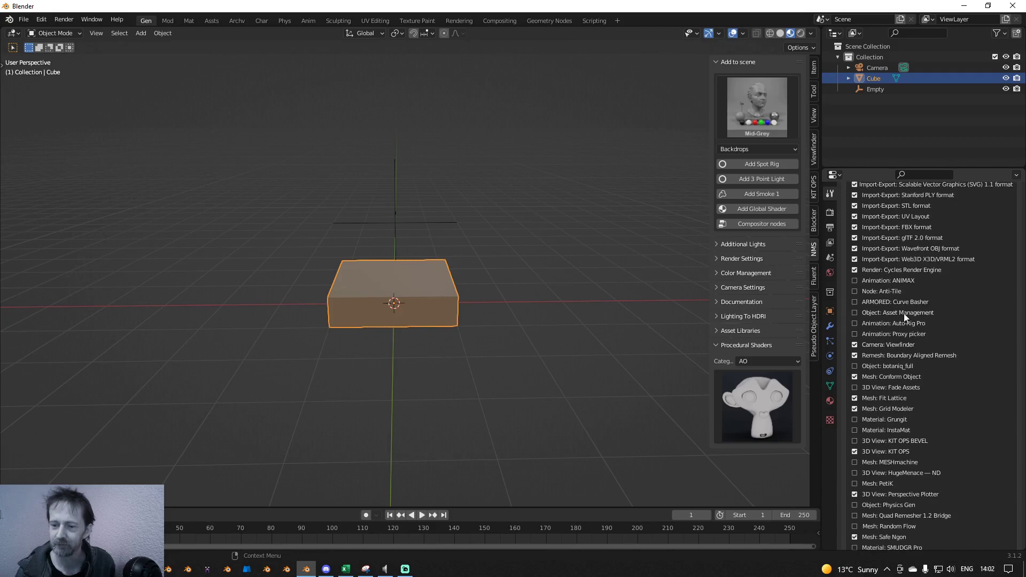
scroll(907, 318, "down", 13)
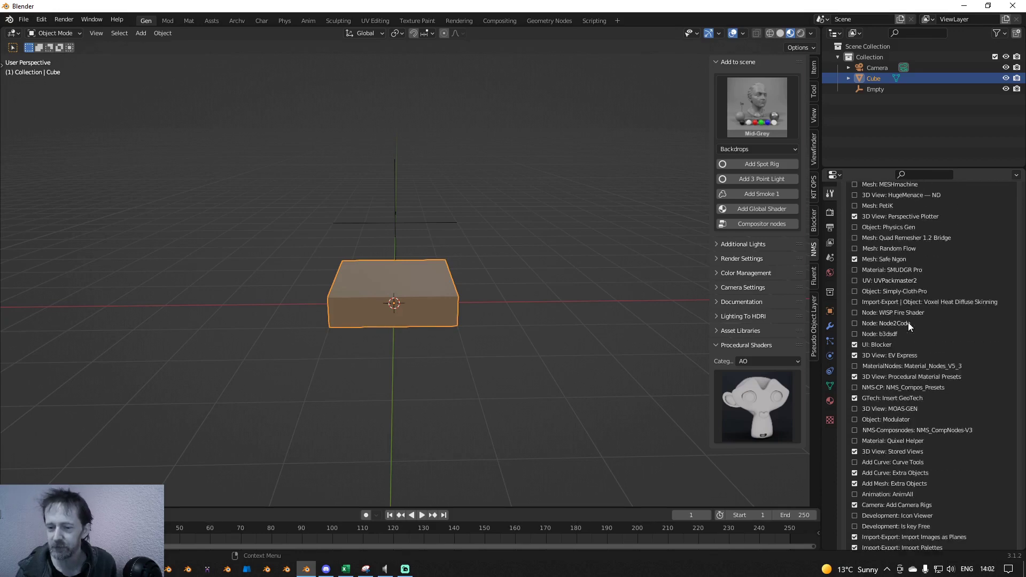
Step: Look through the rest of the Filter Add-ons list, search the tool properties for "mater" and clear that search
scroll(909, 322, "down", 12)
scroll(908, 325, "up", 20)
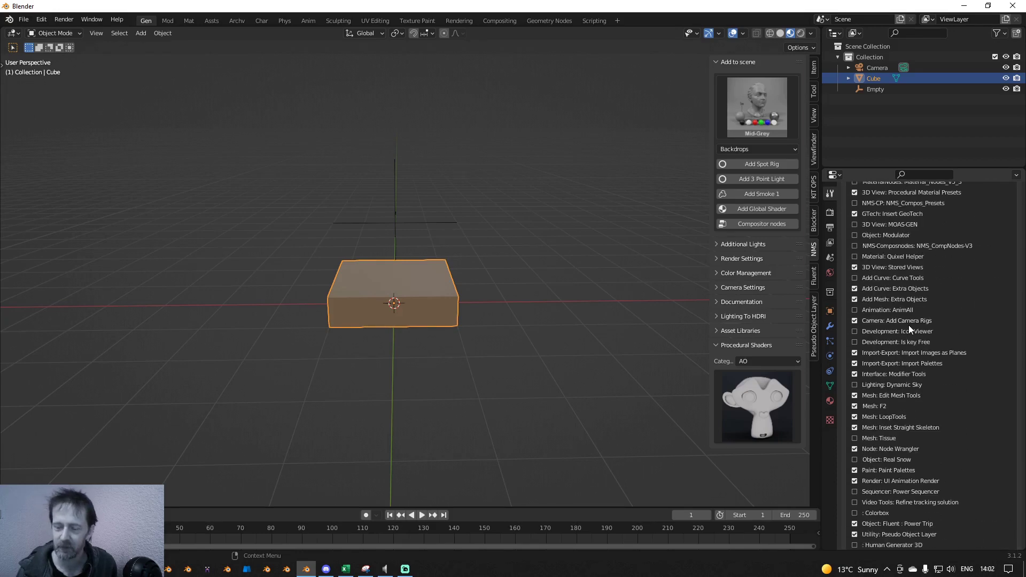
scroll(920, 257, "up", 6)
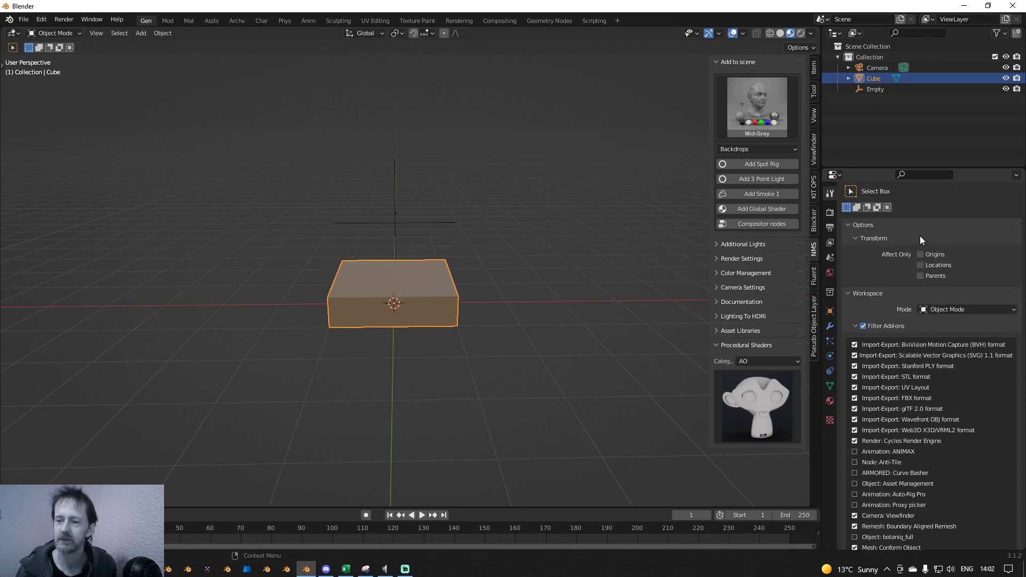
left_click(921, 176)
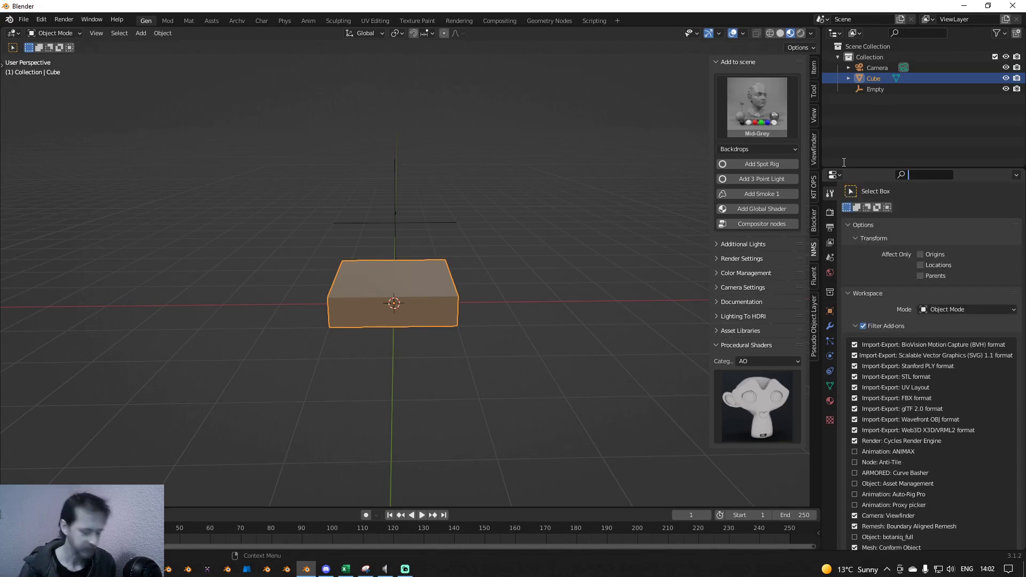
type("mater")
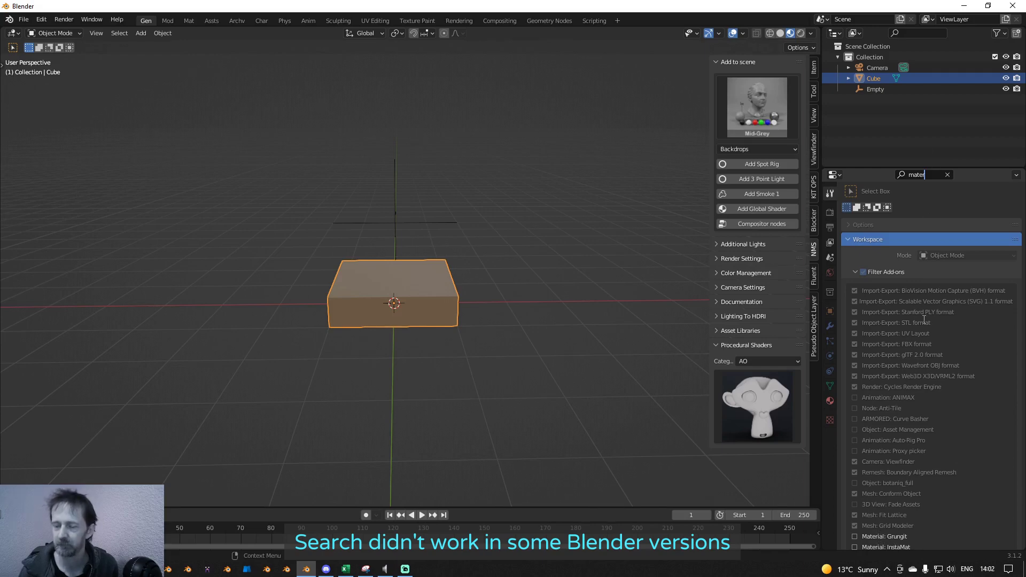
left_click(947, 175)
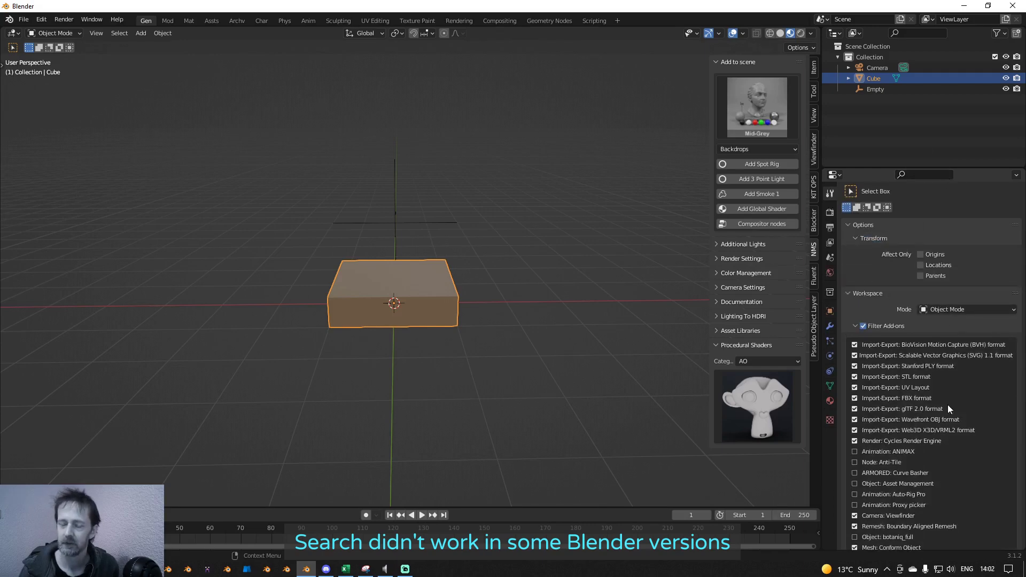
scroll(922, 409, "down", 8)
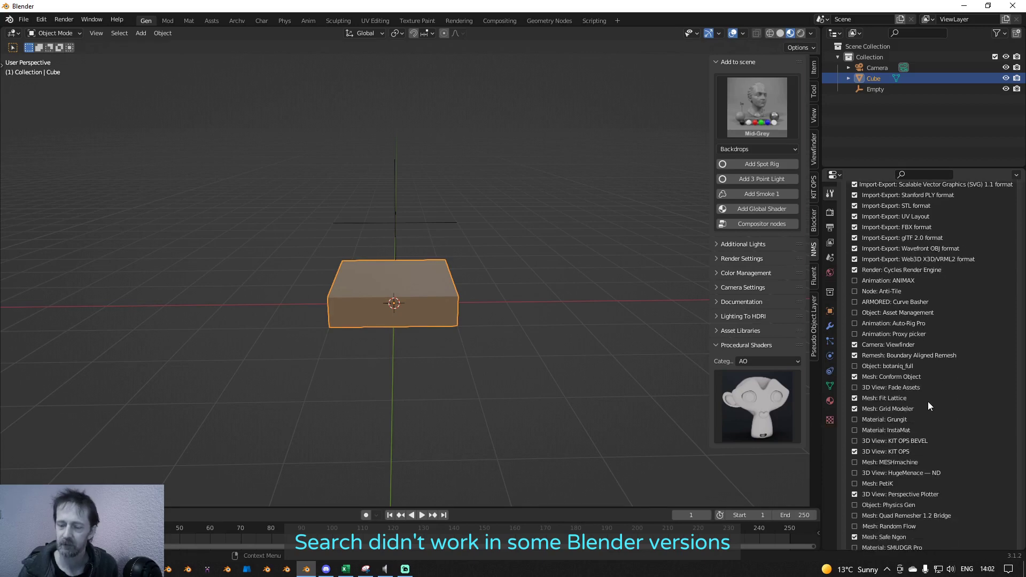
scroll(929, 399, "up", 8)
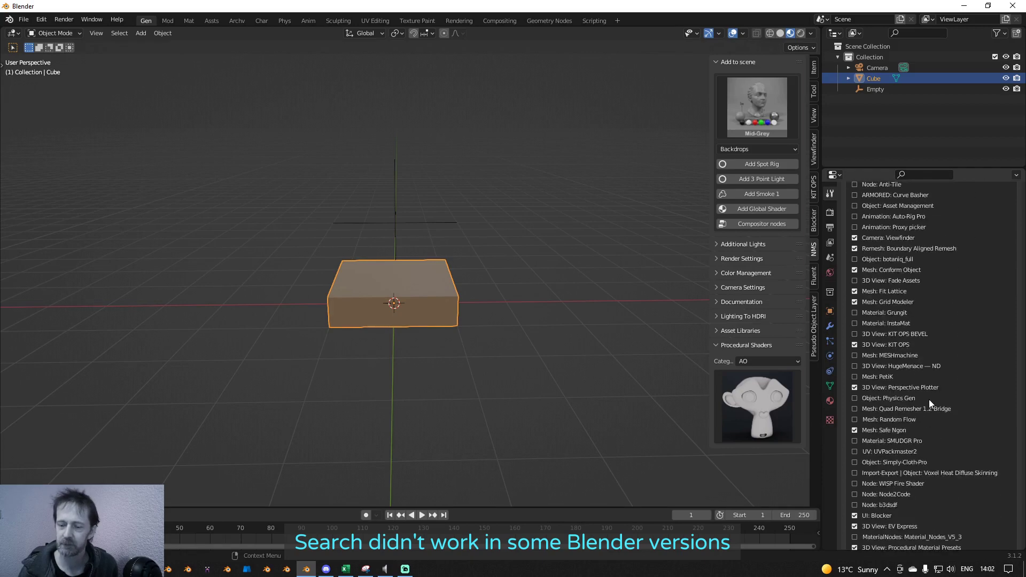
Step: Return to the N-Panel Manager in the scene properties and sort its add-on list alphabetically, viewing it from the beginning
left_click(830, 258)
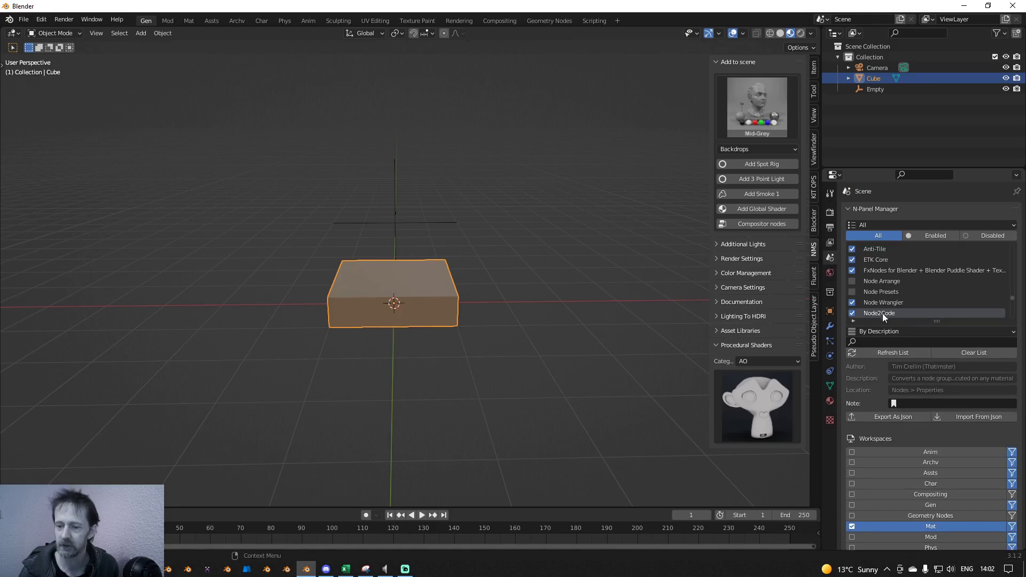
left_click(854, 321)
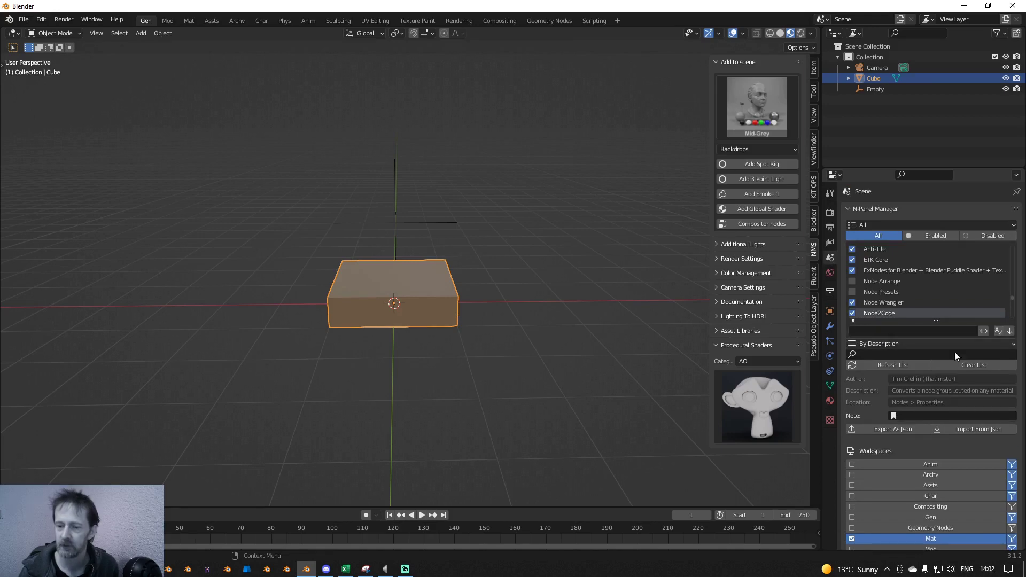
left_click(998, 332)
scroll(954, 262, "up", 6)
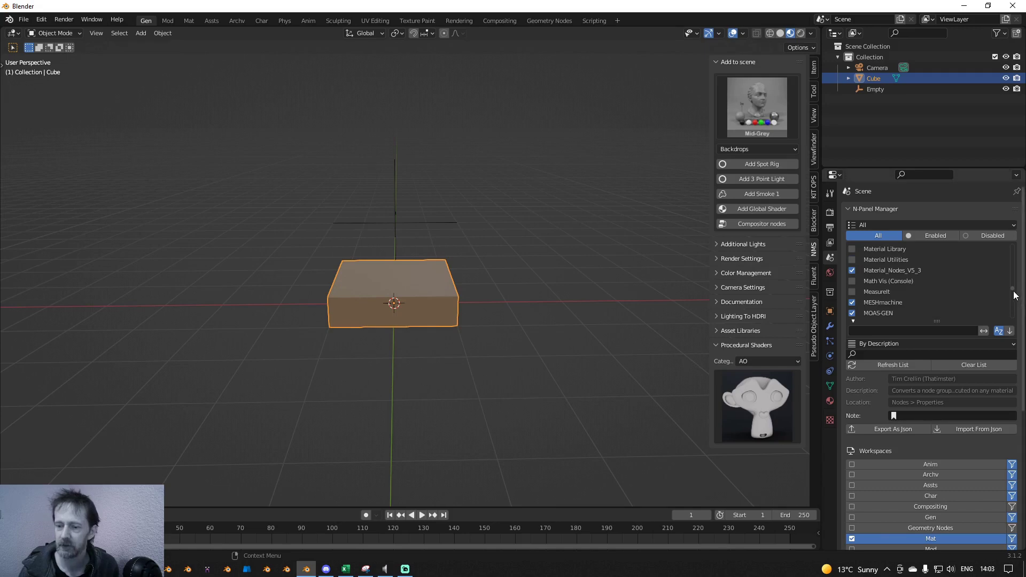
left_click_drag(1012, 291, 1013, 247)
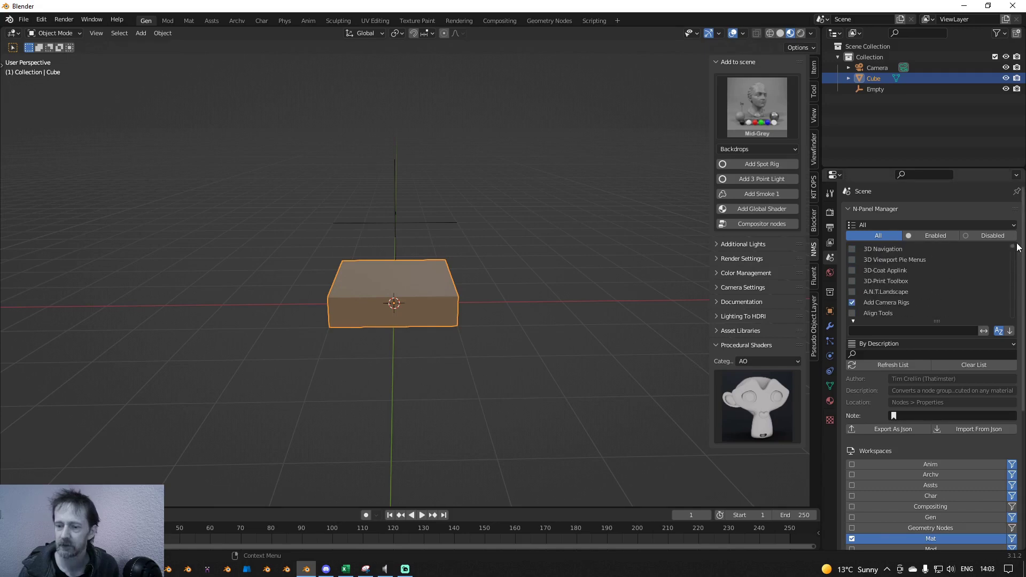
Step: Search the N-Panel Manager's add-ons by description for "mat" and clear the search text
left_click(877, 353)
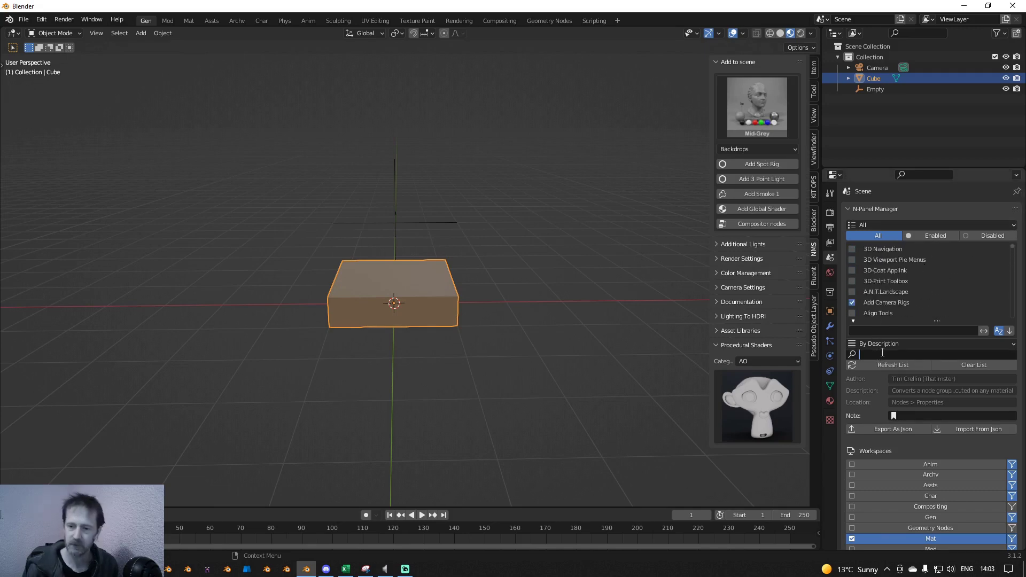
type("mat")
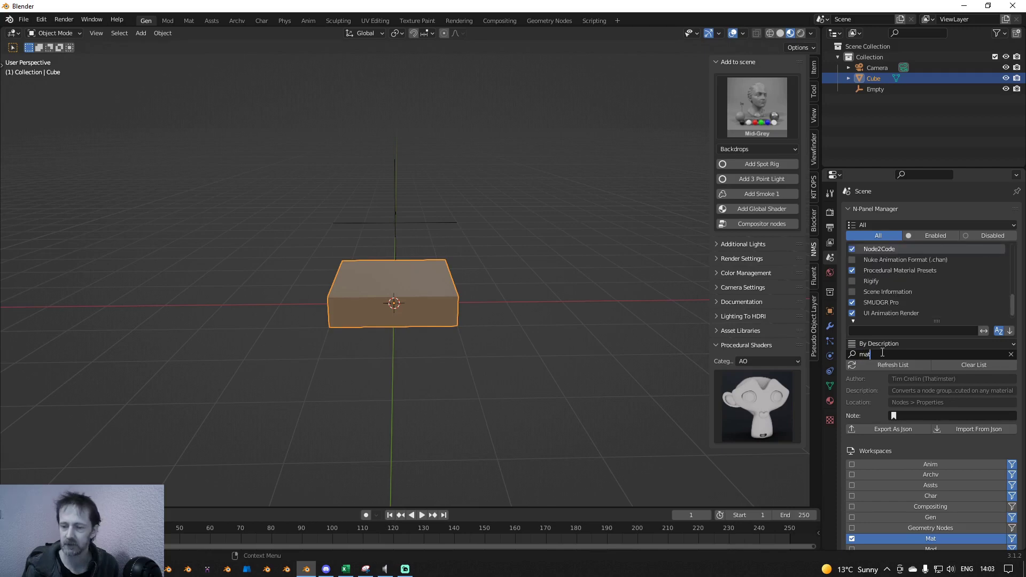
key("BackSpace")
key("BackSpace")
key("BackSpace")
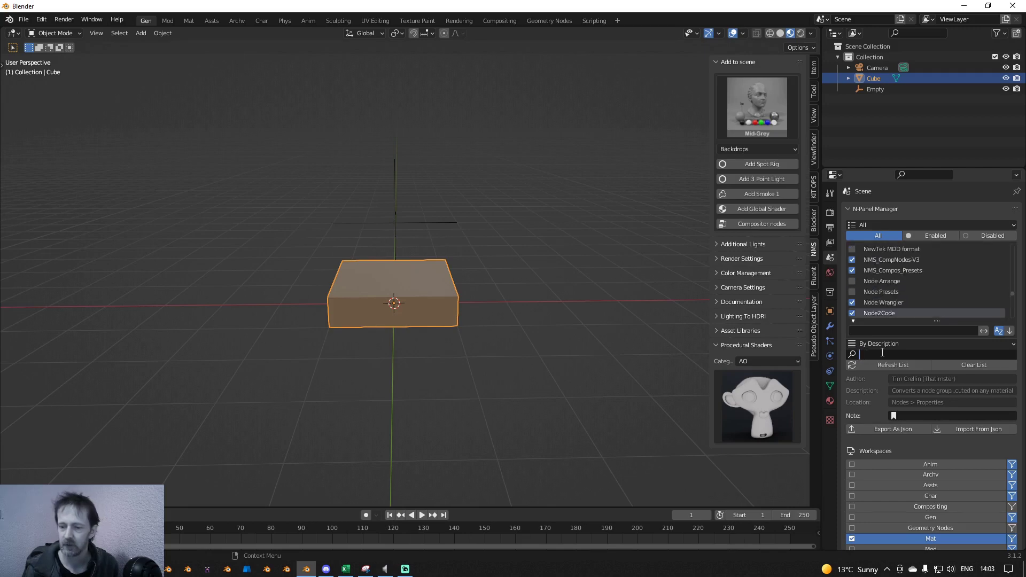
Step: Set the N-Panel Manager search type to By Name, search for "mater" and clear the search text
left_click(885, 343)
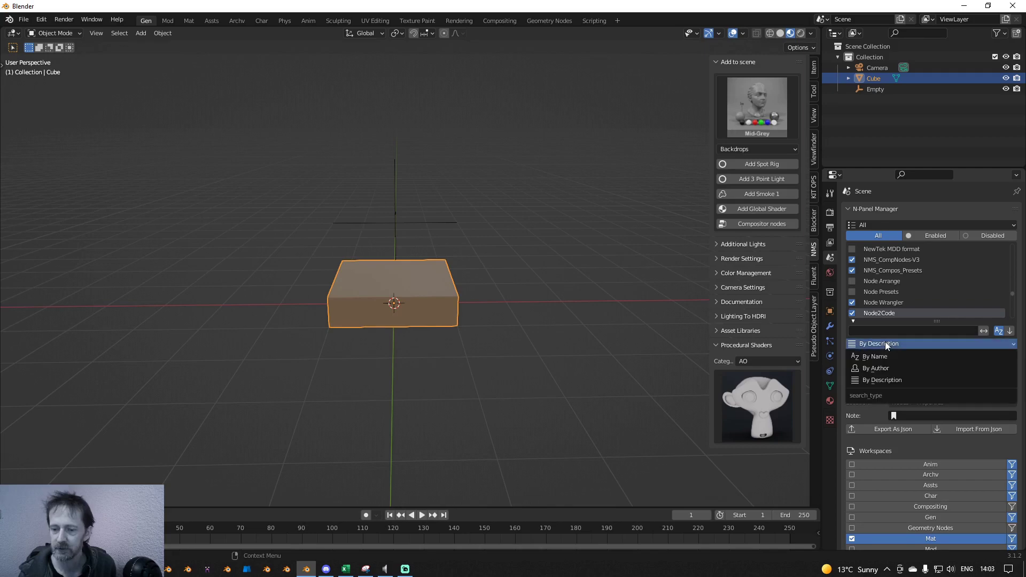
left_click(877, 357)
left_click(880, 354)
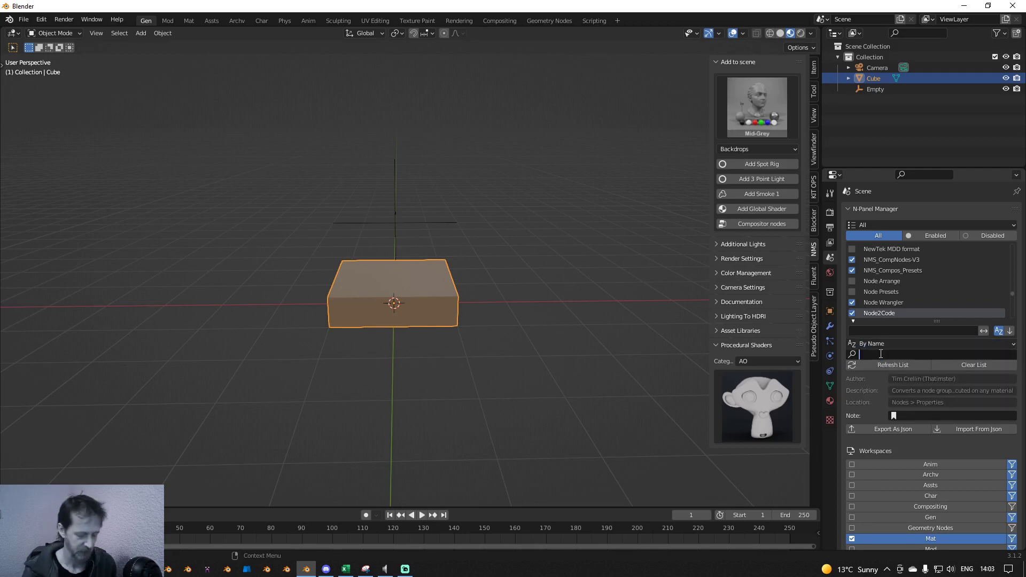
type("mater")
key("BackSpace")
key("BackSpace")
key("BackSpace")
key("BackSpace")
key("BackSpace")
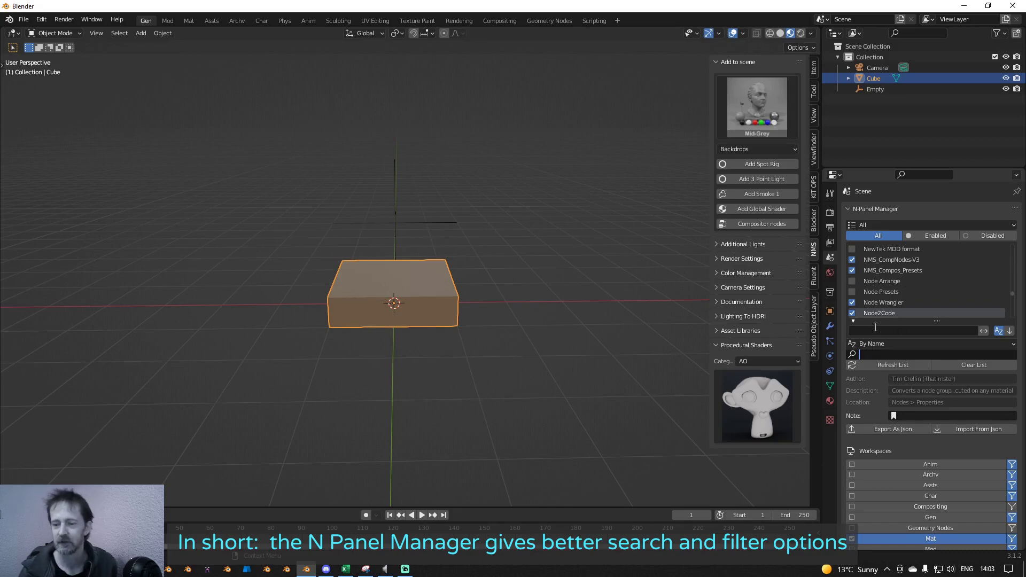
Step: Look again at the built-in Filter Add-ons list in the tool settings for comparison
left_click(829, 194)
scroll(912, 390, "down", 5)
scroll(913, 391, "up", 6)
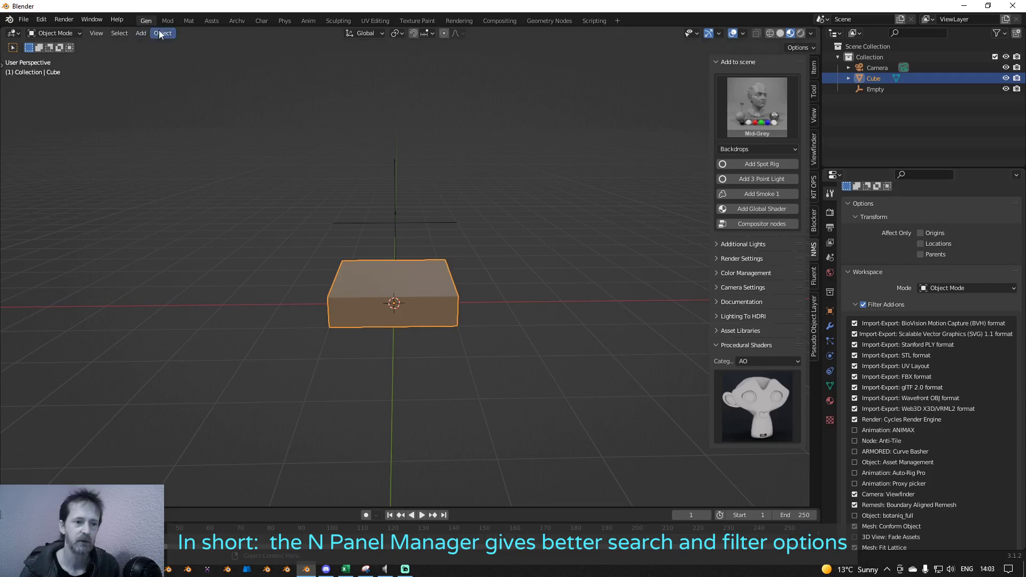
Step: Return to the N-Panel Manager, select the Modulator add-on and review its workspace assignments
left_click(828, 259)
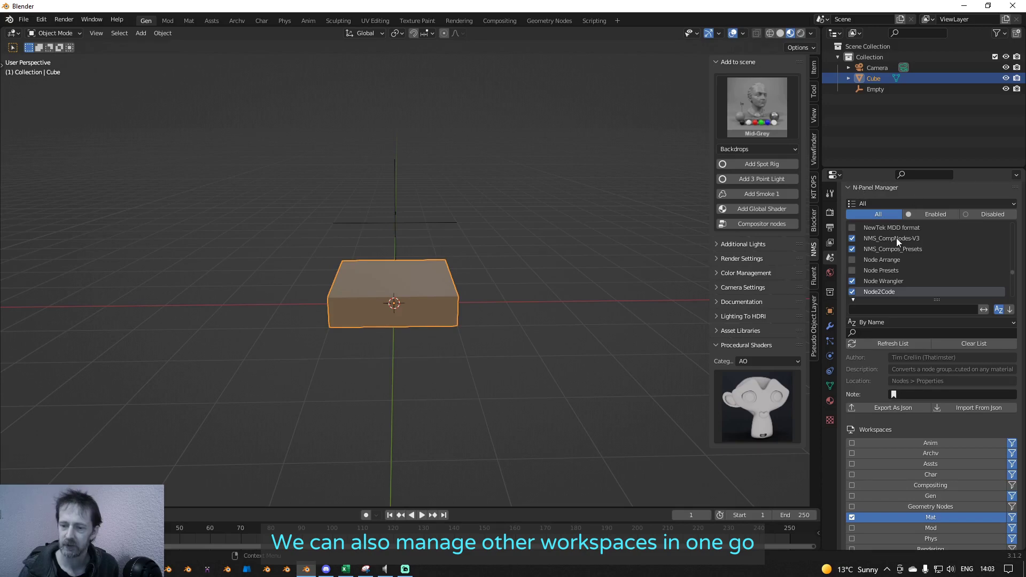
scroll(896, 238, "up", 3)
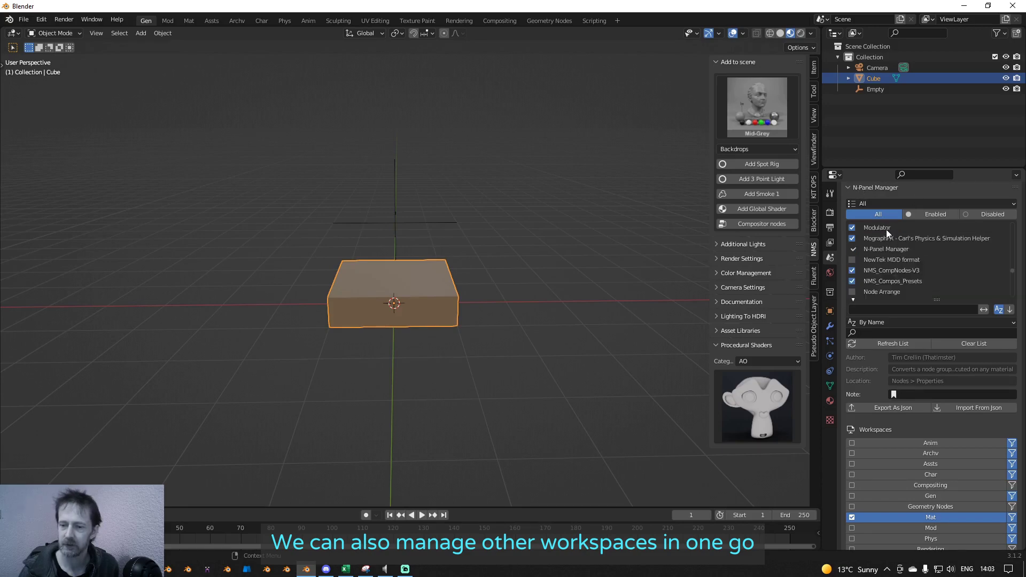
left_click(887, 229)
scroll(962, 436, "down", 3)
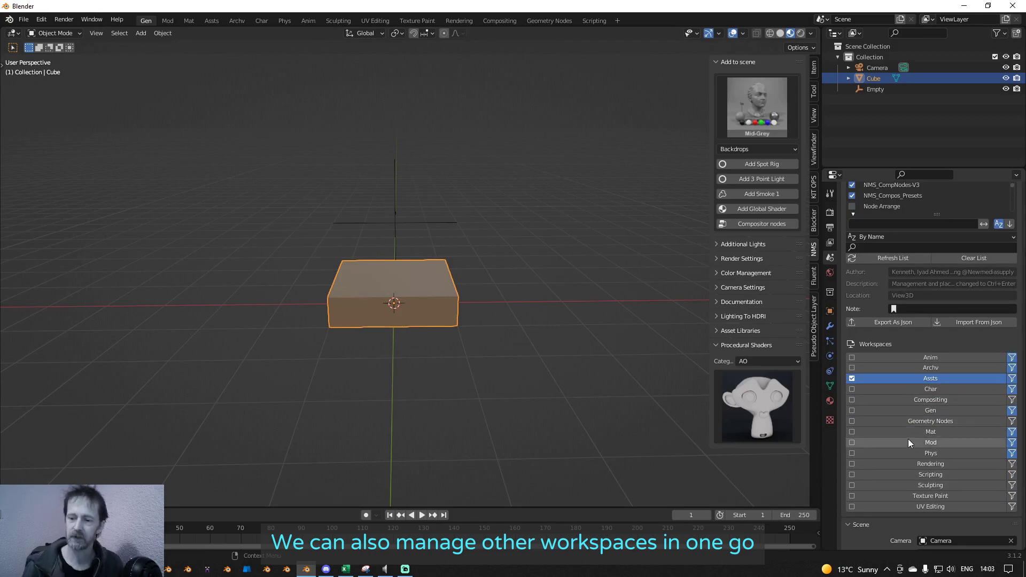
scroll(892, 206, "up", 2)
scroll(893, 204, "up", 2)
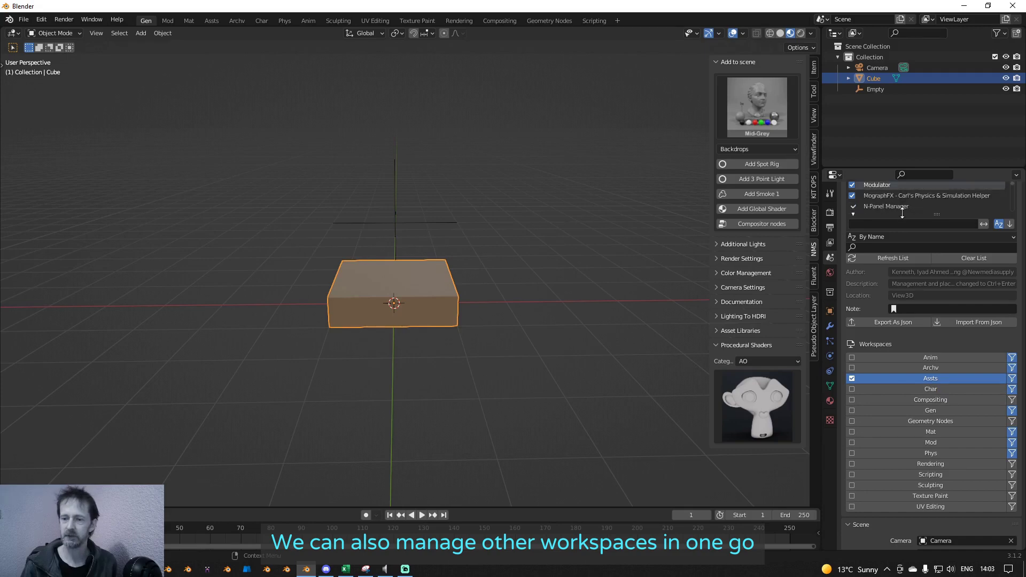
scroll(841, 292, "up", 1)
scroll(840, 290, "up", 3)
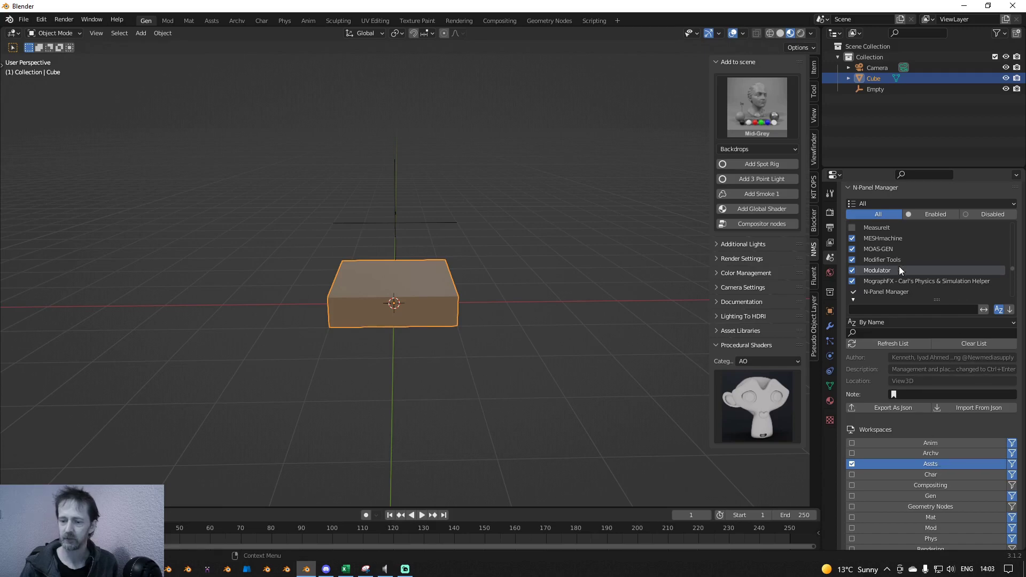
scroll(944, 465, "down", 1)
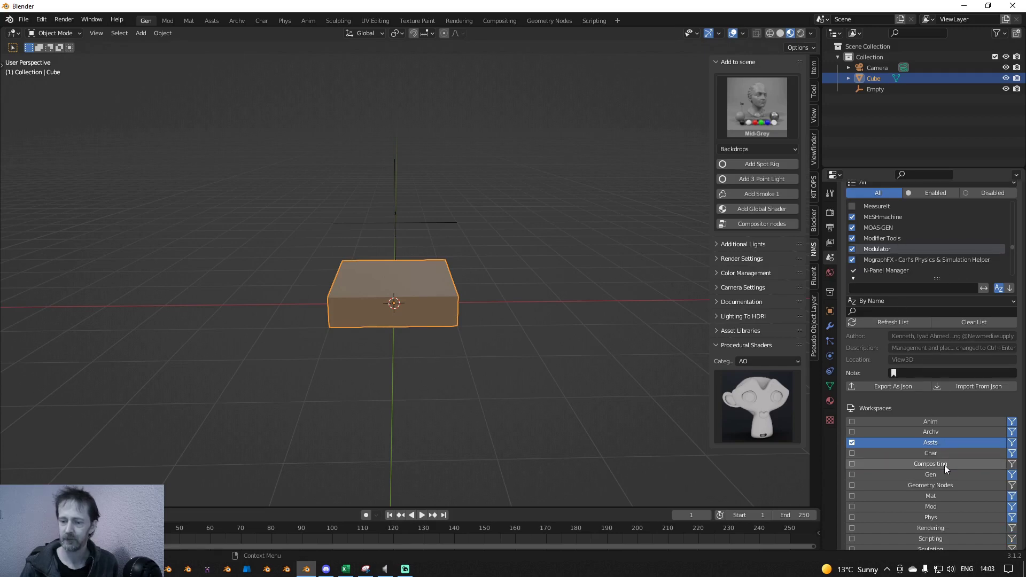
Step: Compare the workspace assignments of MOAS-GEN and Modifier Tools, and reselect Modulator in the add-on list
left_click(884, 227)
left_click(888, 239)
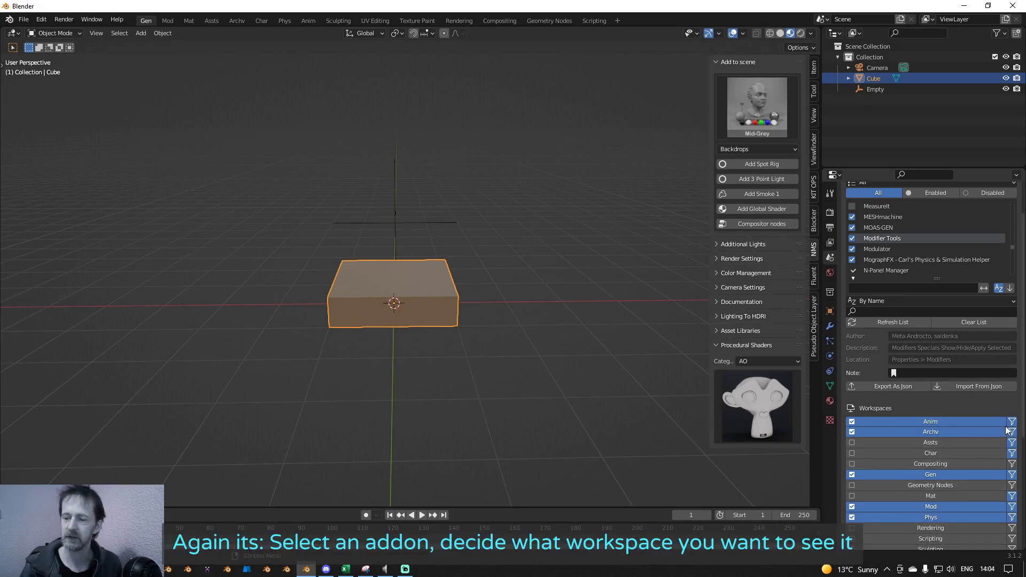
left_click(881, 247)
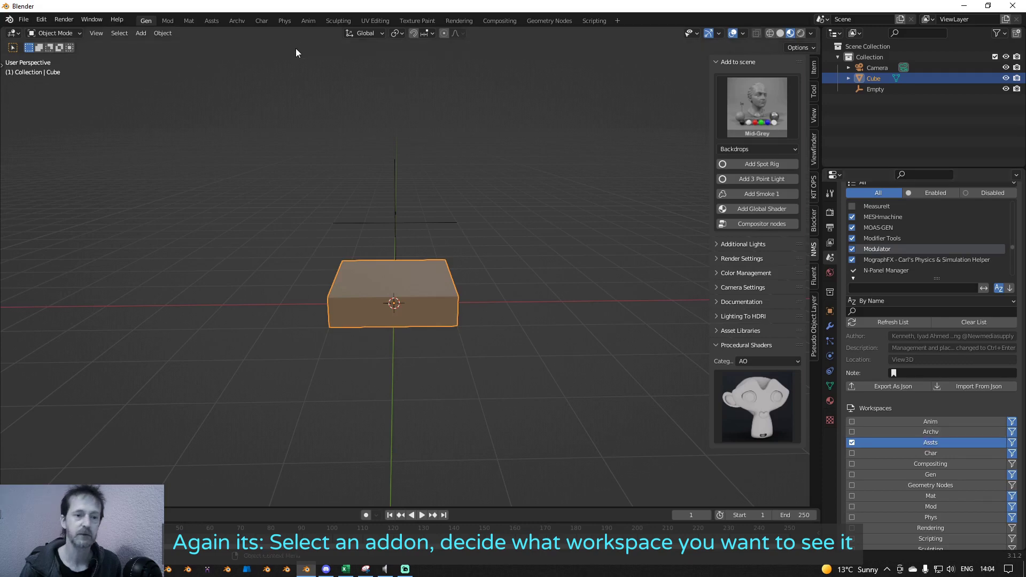
Step: Switch to the Assts workspace, show the Modulator add-on's panel, select the Merge-able_assets library and start the asset Selector
left_click(211, 21)
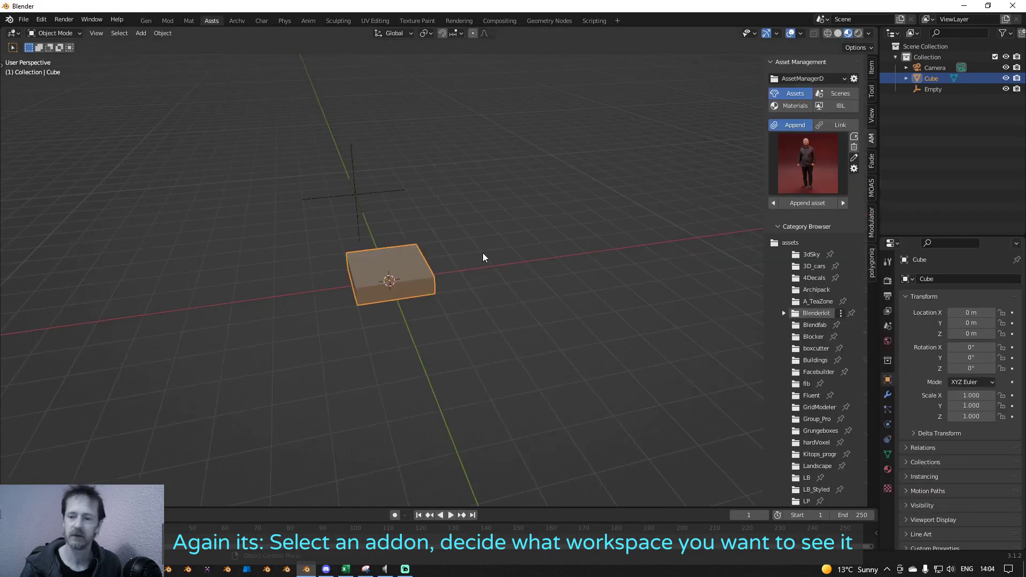
left_click(872, 221)
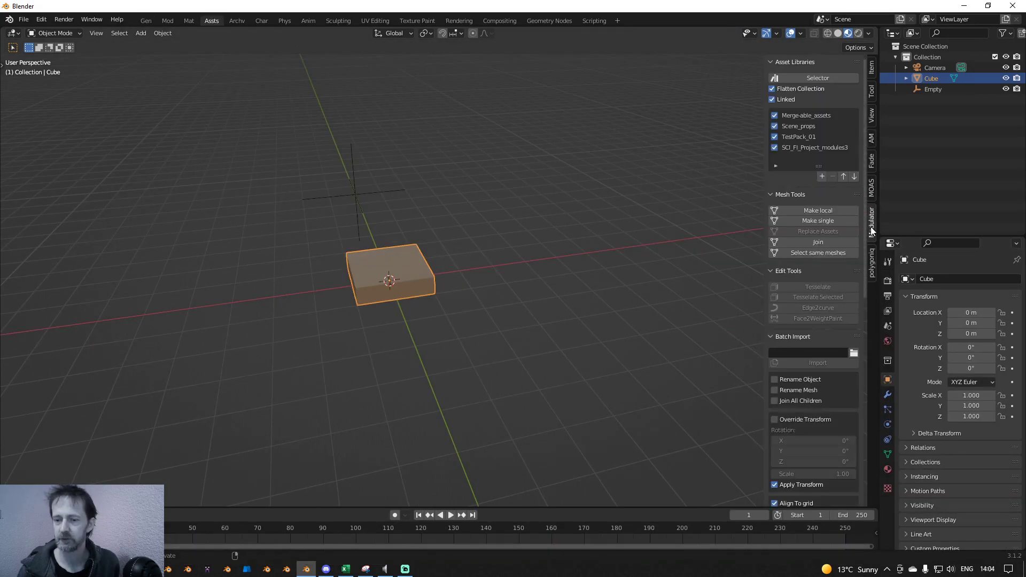
left_click(811, 116)
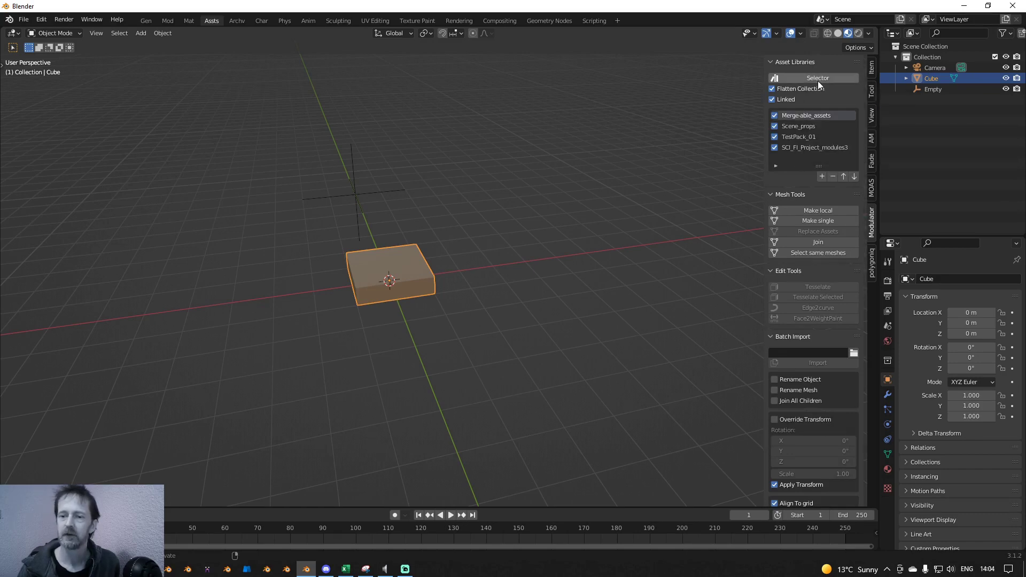
left_click(818, 81)
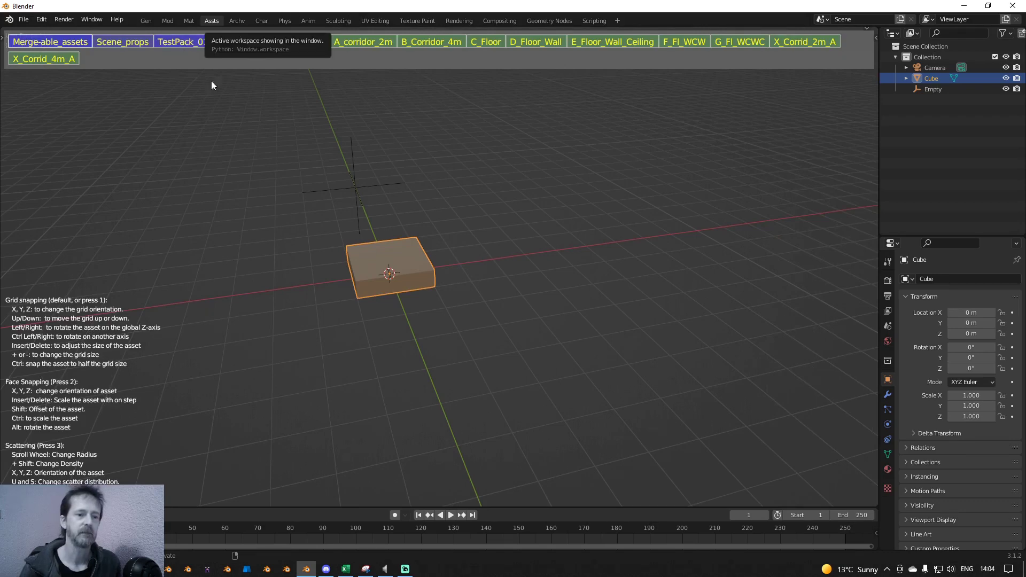
Step: Pick a floor asset from TestPack_01's Floors category and place three tiles in a row beside the cube, ending placement
left_click(159, 47)
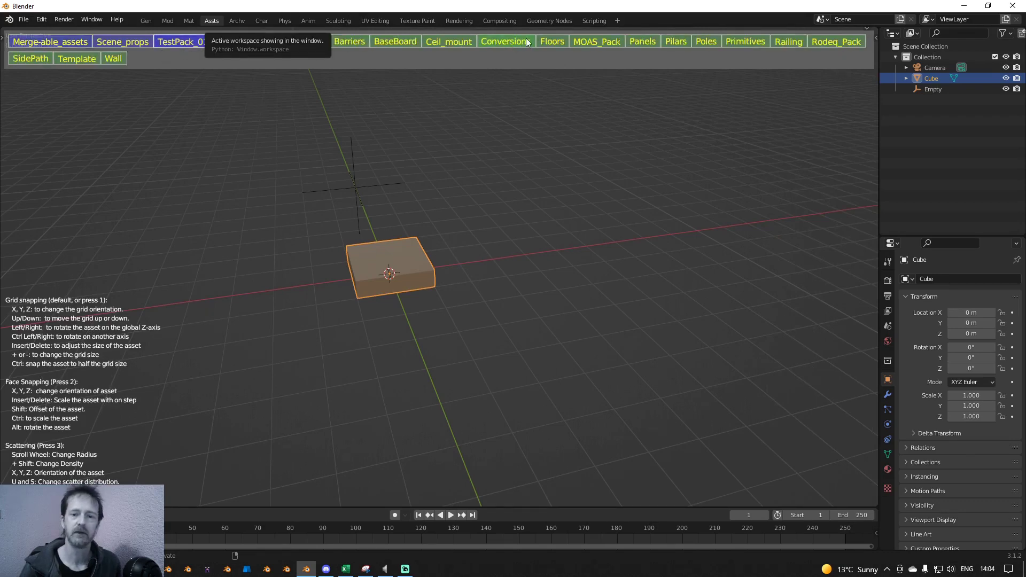
left_click(550, 42)
left_click(467, 116)
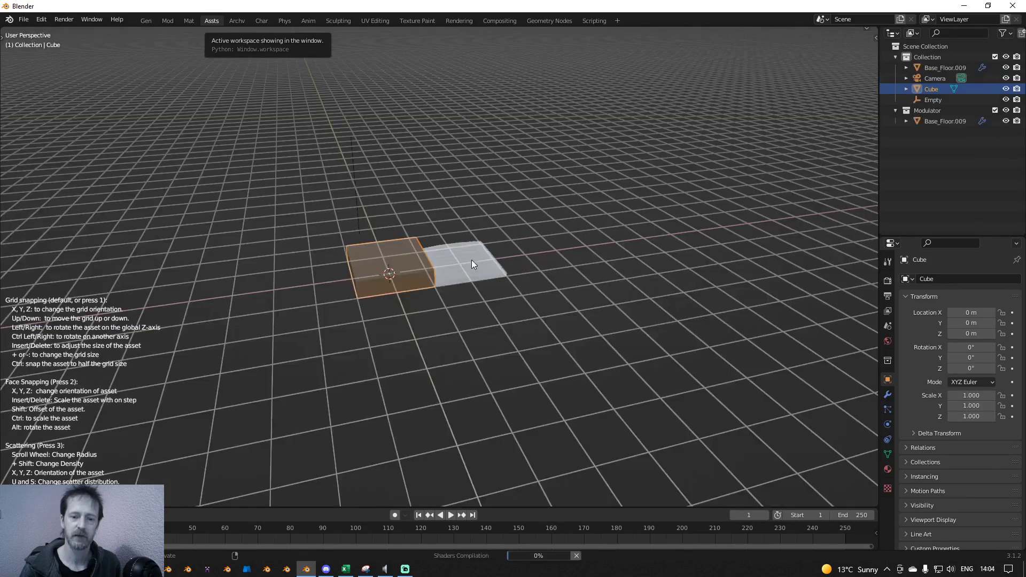
left_click(452, 268)
left_click(530, 256)
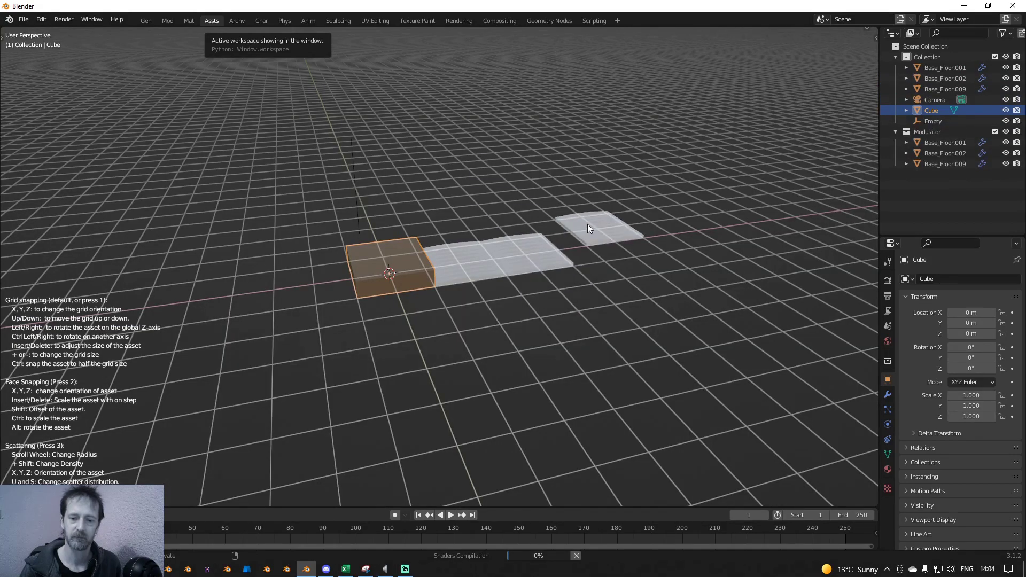
left_click(578, 246)
right_click(579, 246)
Step: Select the three floor tiles beside the cube and delete them from the scene
middle_click_drag(579, 246, 563, 261)
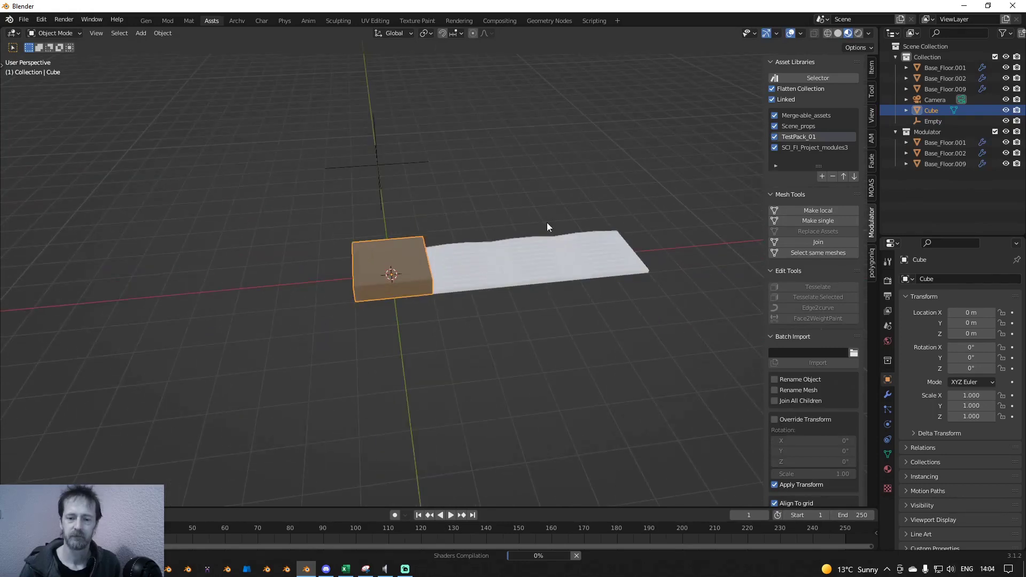
left_click_drag(454, 202, 601, 293)
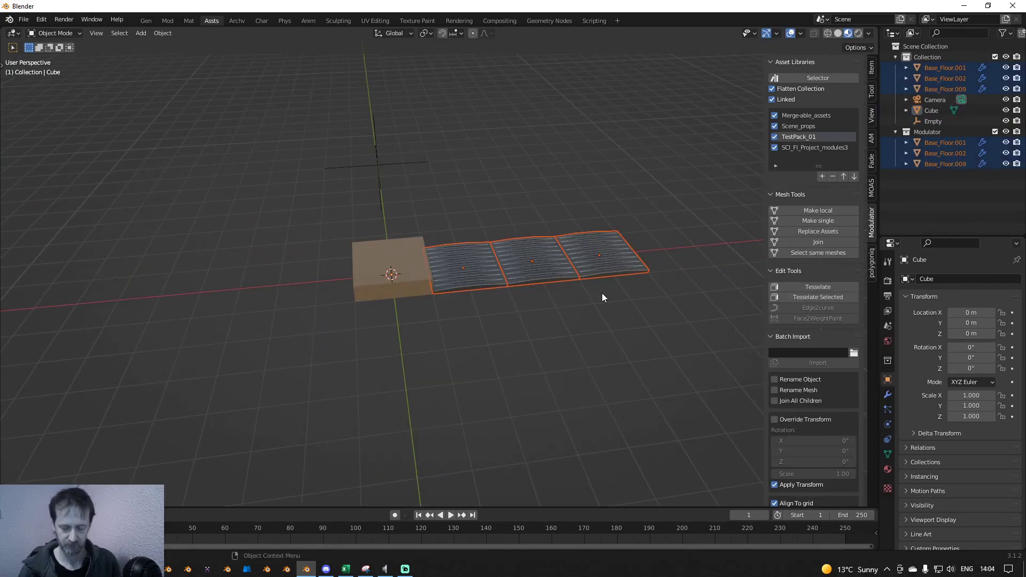
key("x")
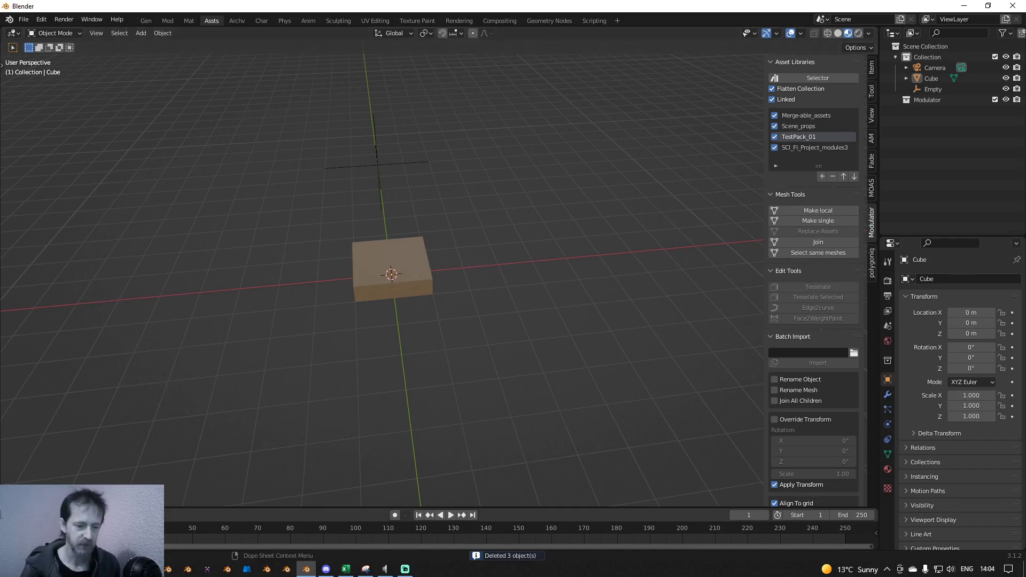
Step: Switch to the browser and review the listed Workspace Filter quirks on the N Panel Manager product page
left_click(129, 569)
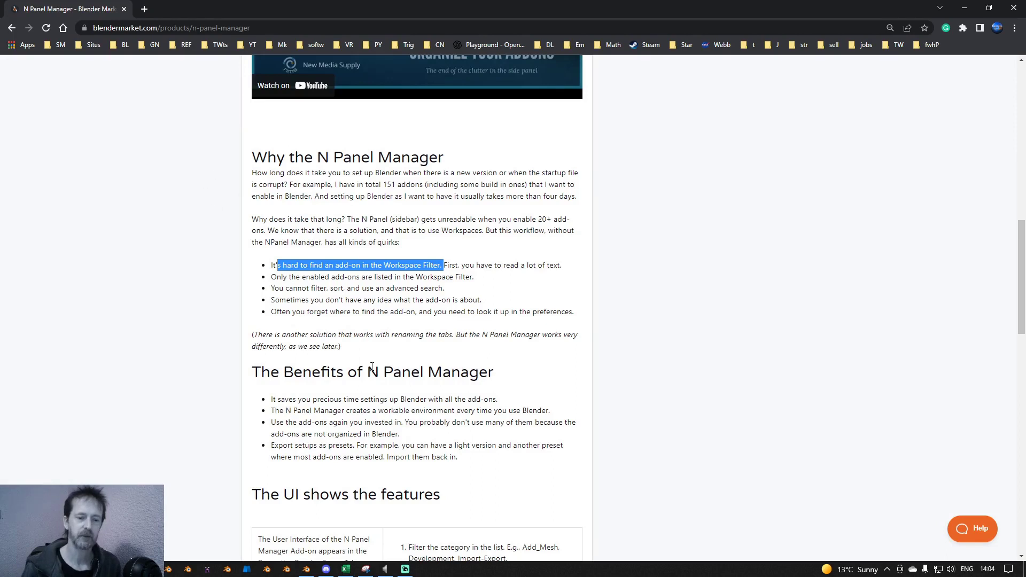
left_click_drag(290, 287, 428, 290)
left_click_drag(295, 300, 503, 302)
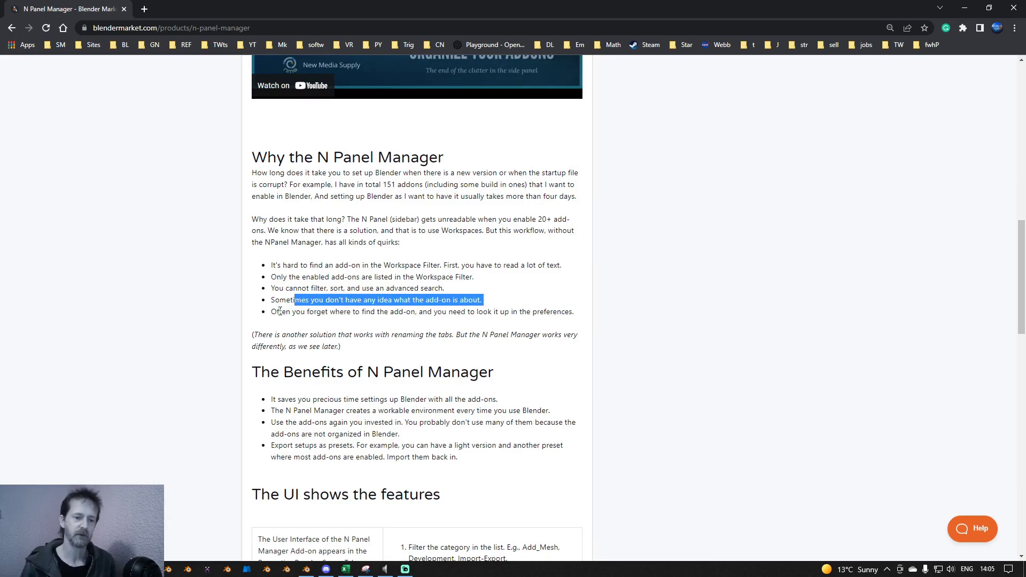
left_click_drag(278, 312, 478, 315)
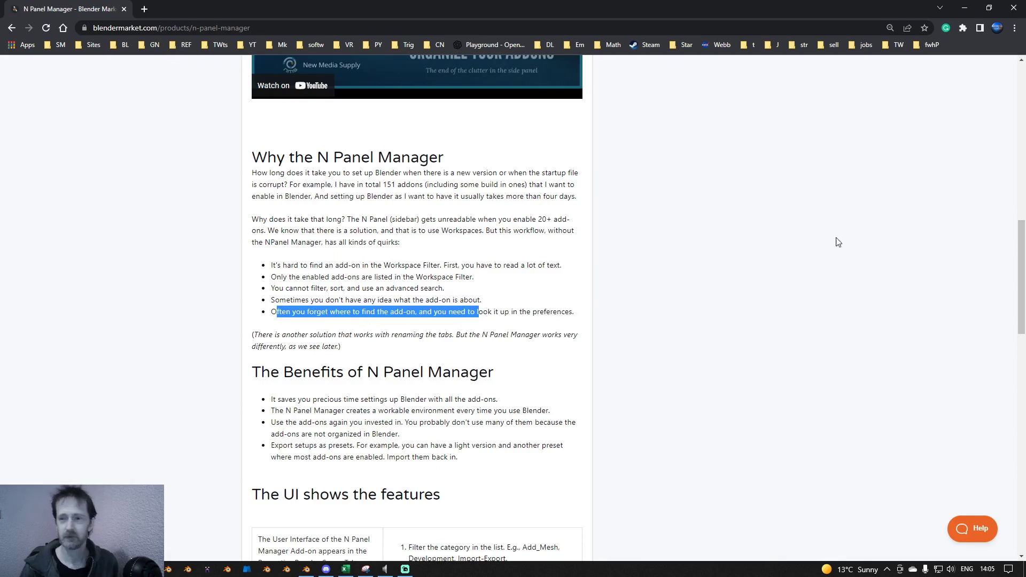
Step: Return to Blender and show the N-Panel Manager's add-on list in the scene properties
left_click(965, 8)
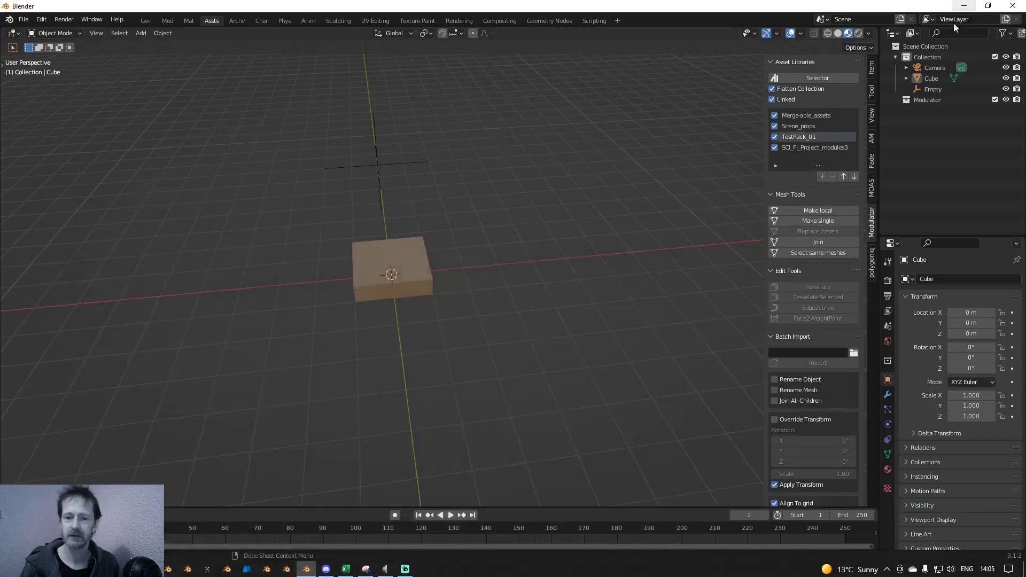
left_click(889, 326)
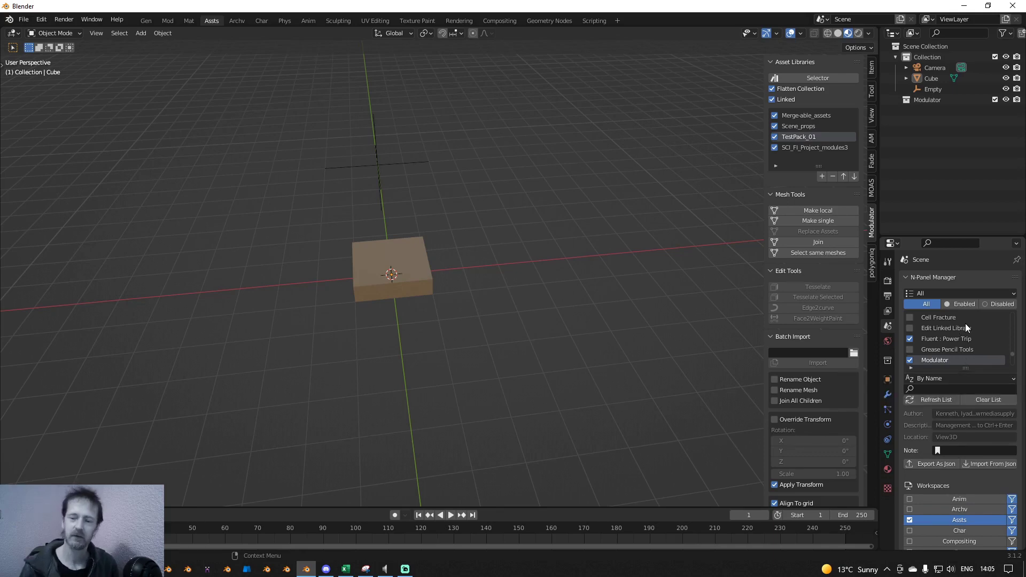
scroll(970, 338, "up", 1)
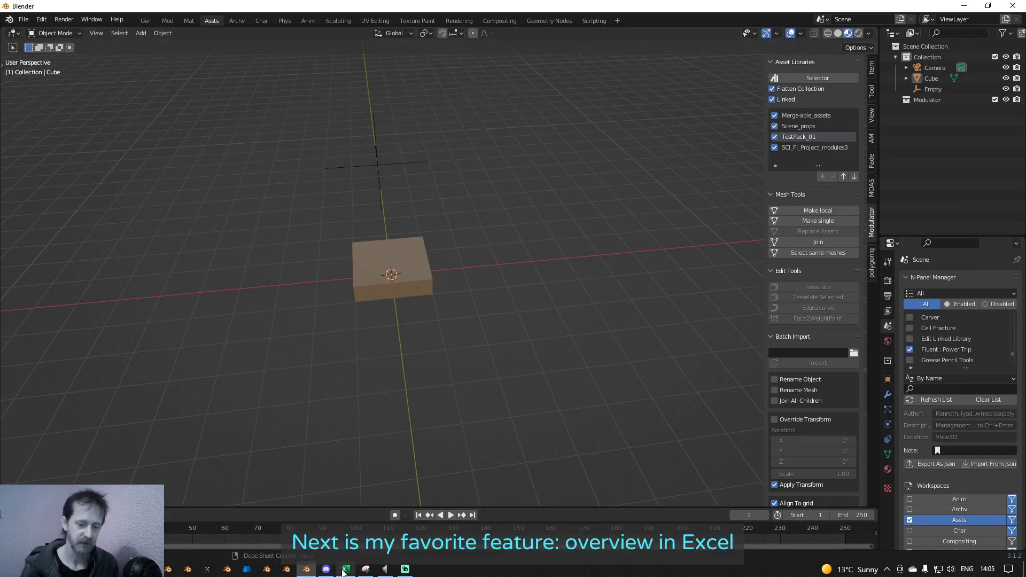
Step: Switch to Excel and import the JSON file 07_Blender3-1-2_may29_2022.json from the NPanel_Jsons folder
mouse_move(346, 571)
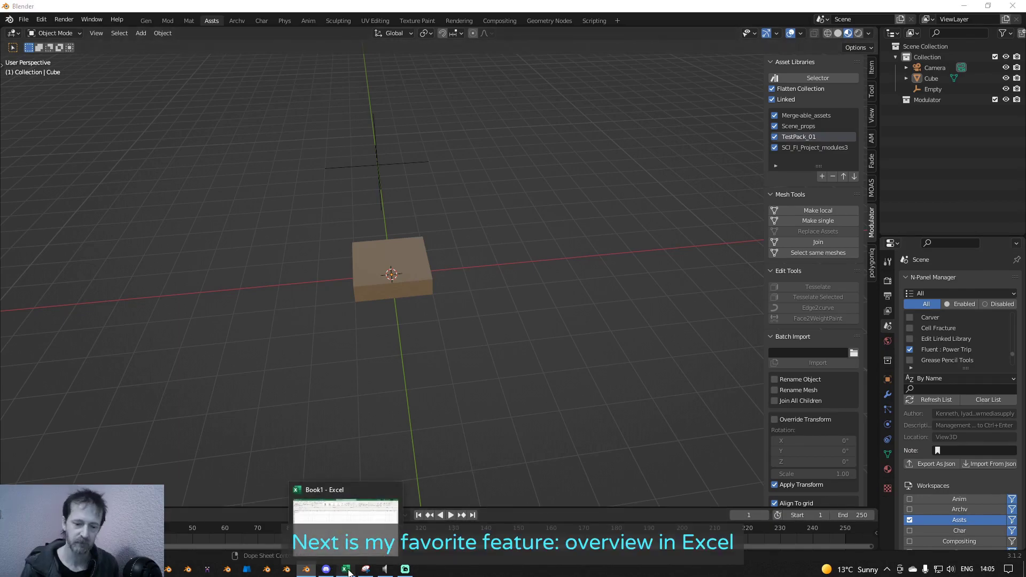
left_click(348, 571)
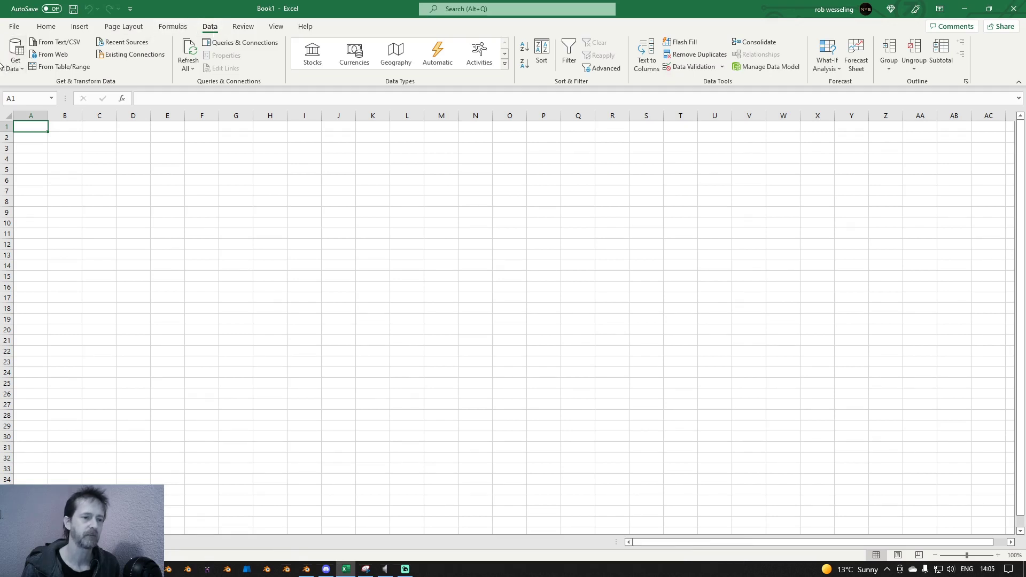
left_click(15, 56)
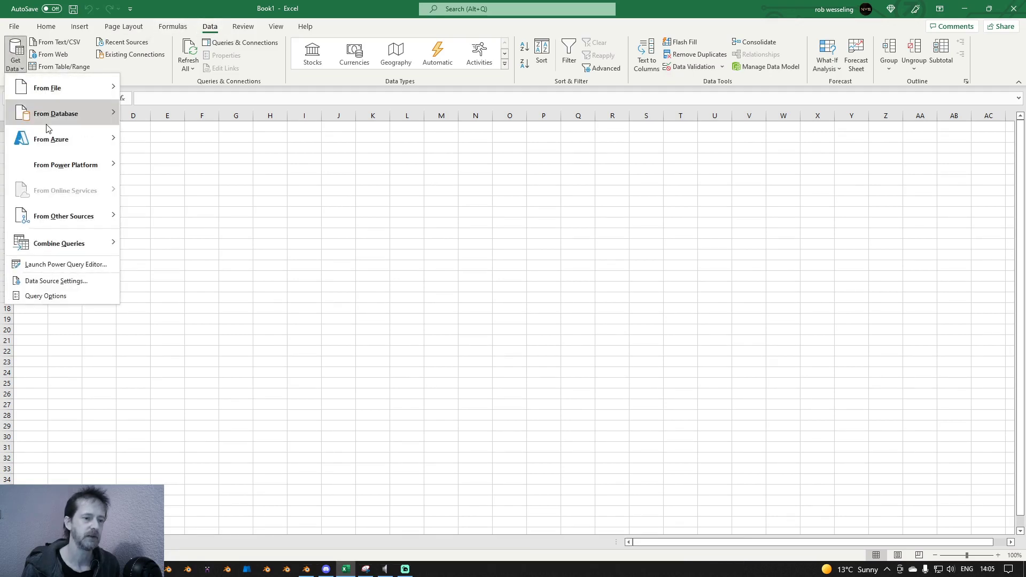
mouse_move(55, 92)
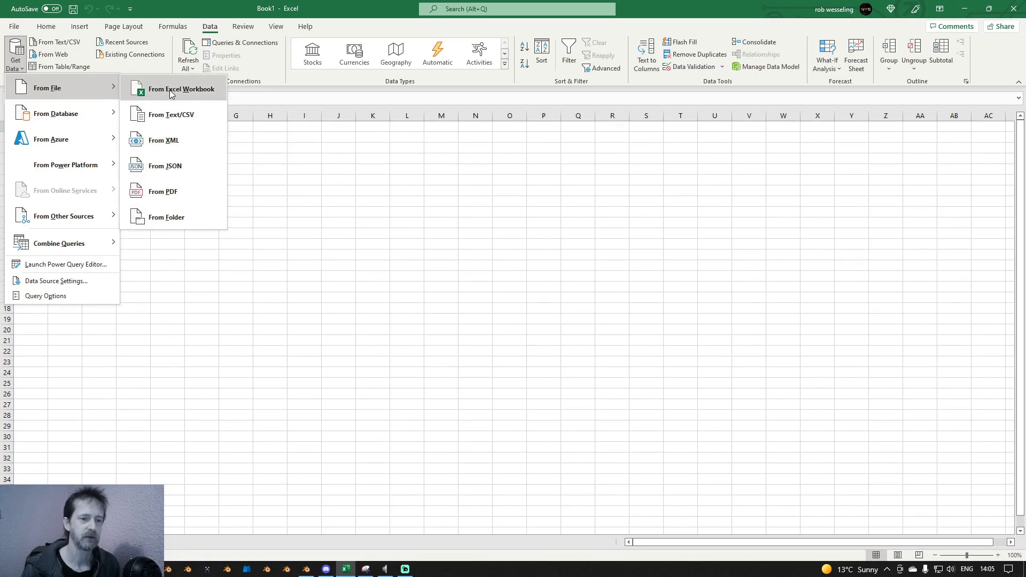
left_click(165, 162)
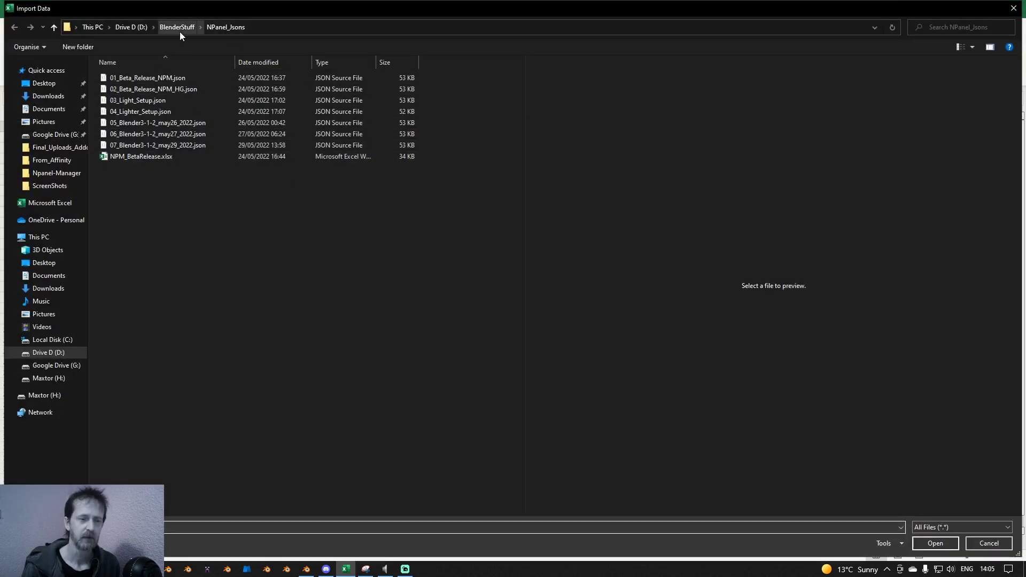
left_click(162, 149)
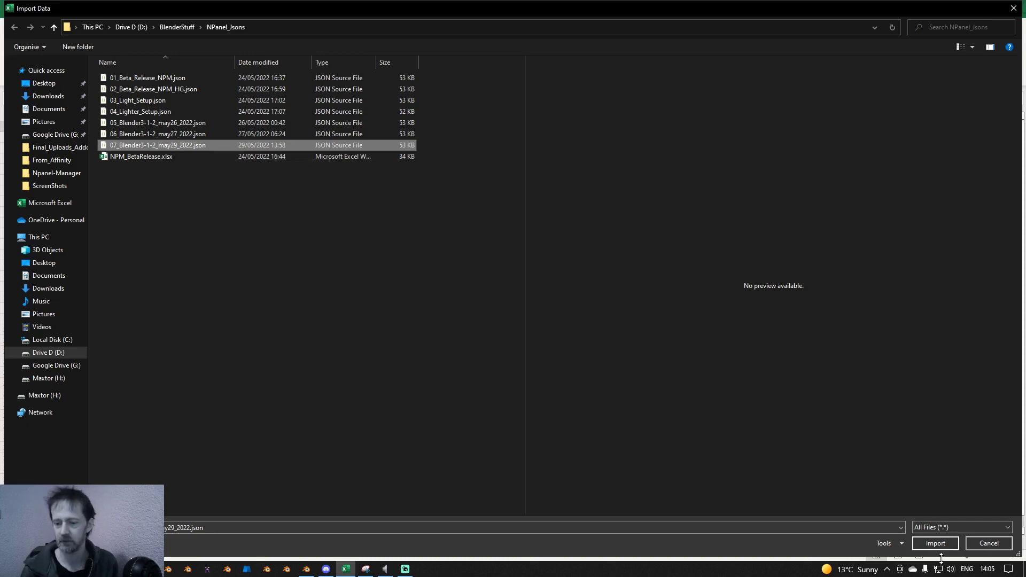
left_click(936, 543)
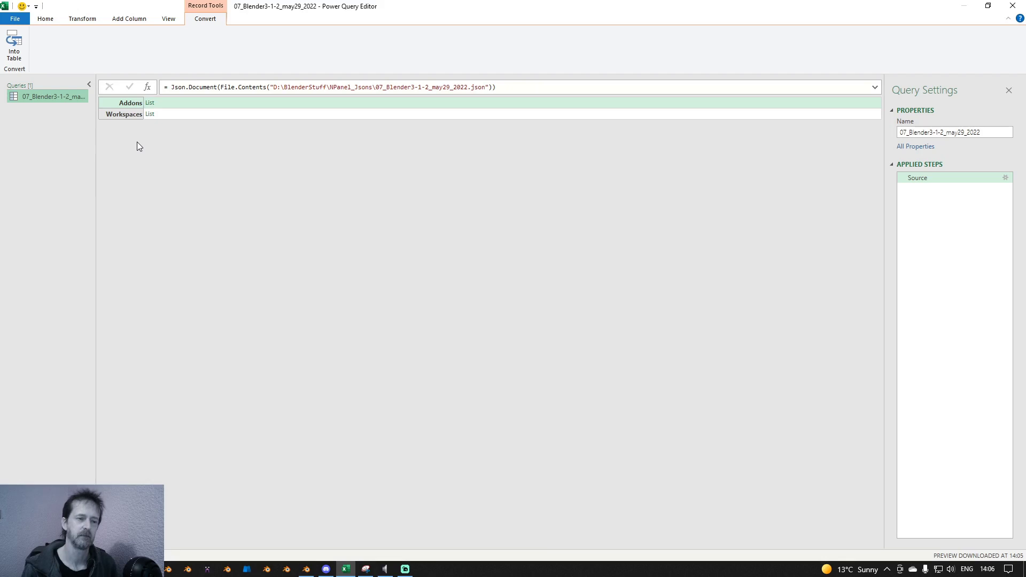
Step: Drill down into the Addons list and convert it to a table with no delimiter, showing extra columns as errors
left_click(179, 106)
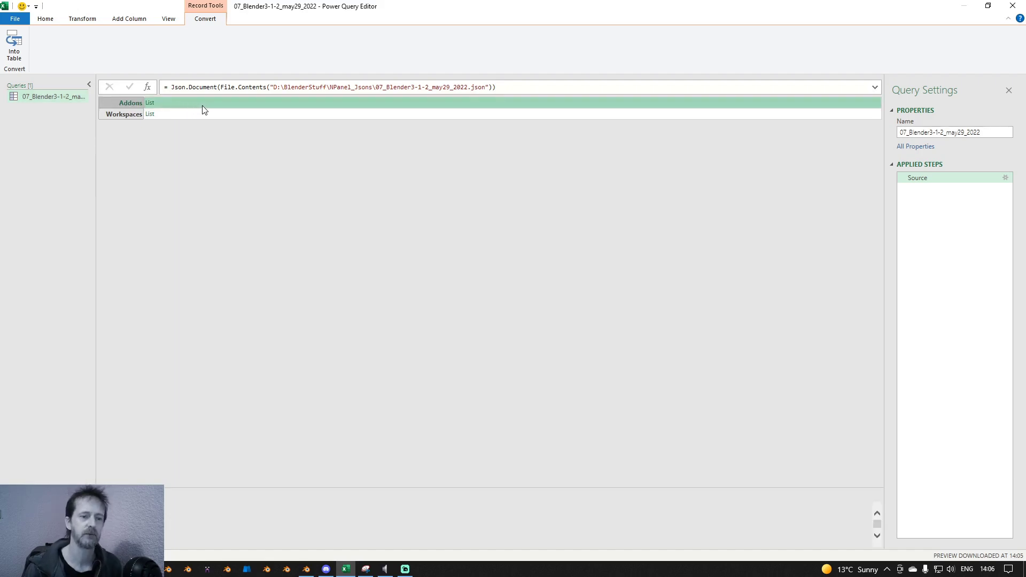
right_click(203, 108)
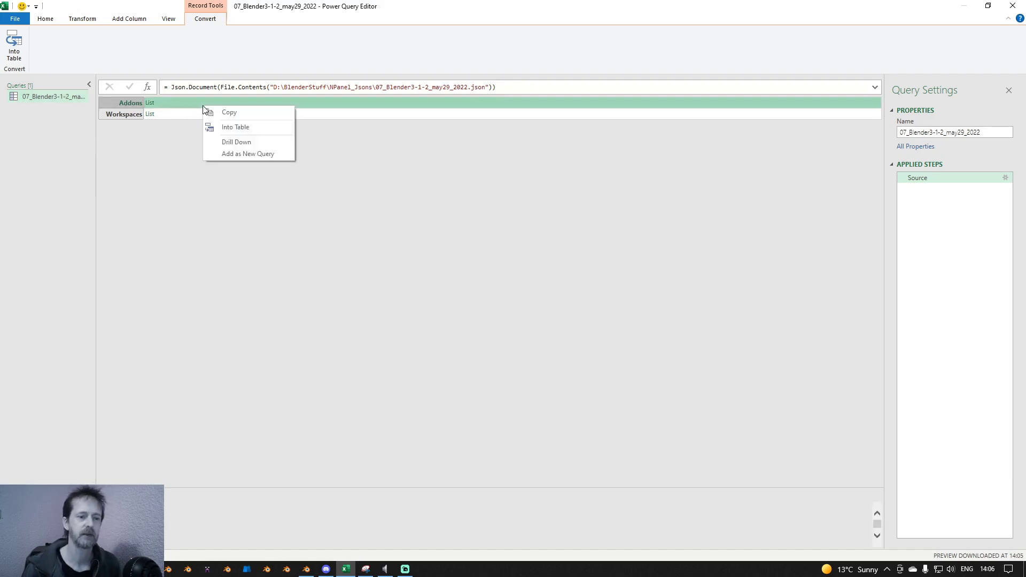
left_click(242, 143)
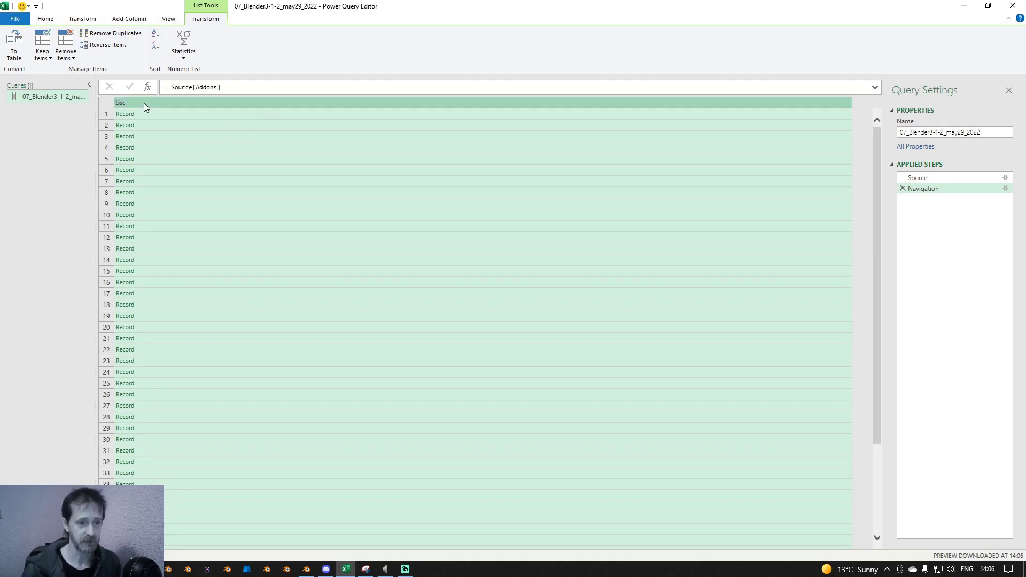
right_click(159, 102)
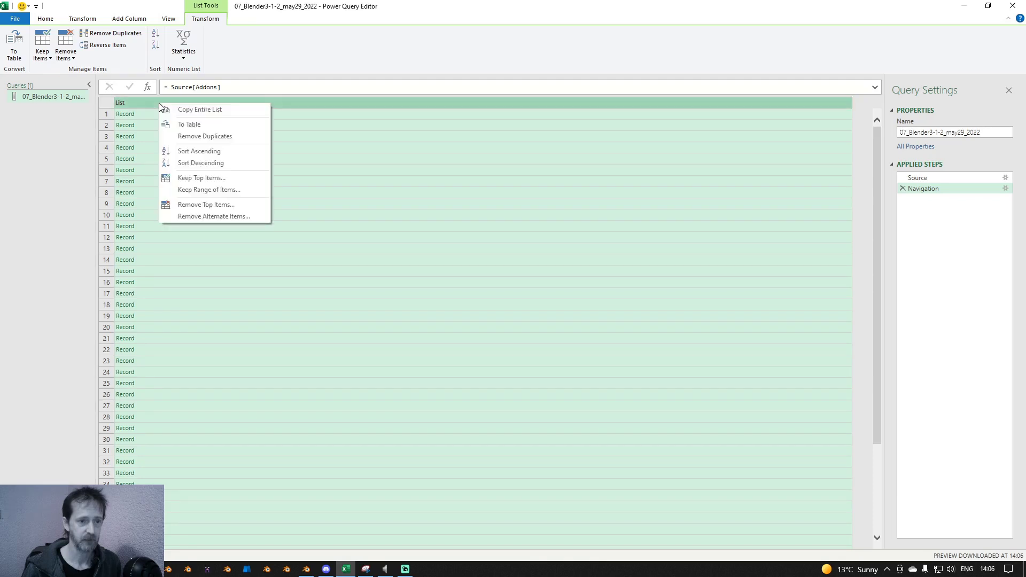
left_click(185, 126)
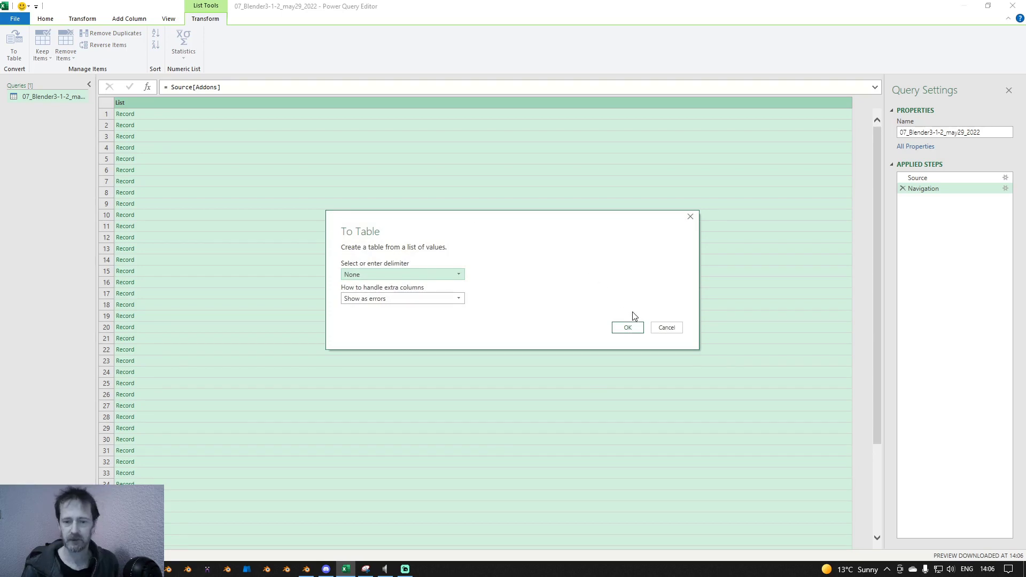
left_click(635, 327)
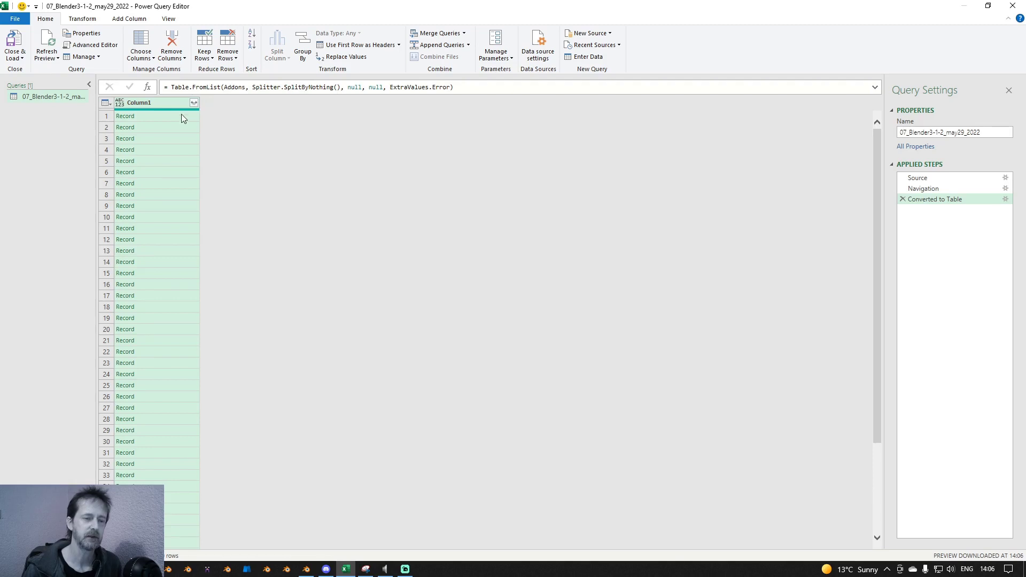
Step: Expand Column1 into all its fields with the original name as prefix, and expand the Workspaces lists to new rows
left_click(194, 103)
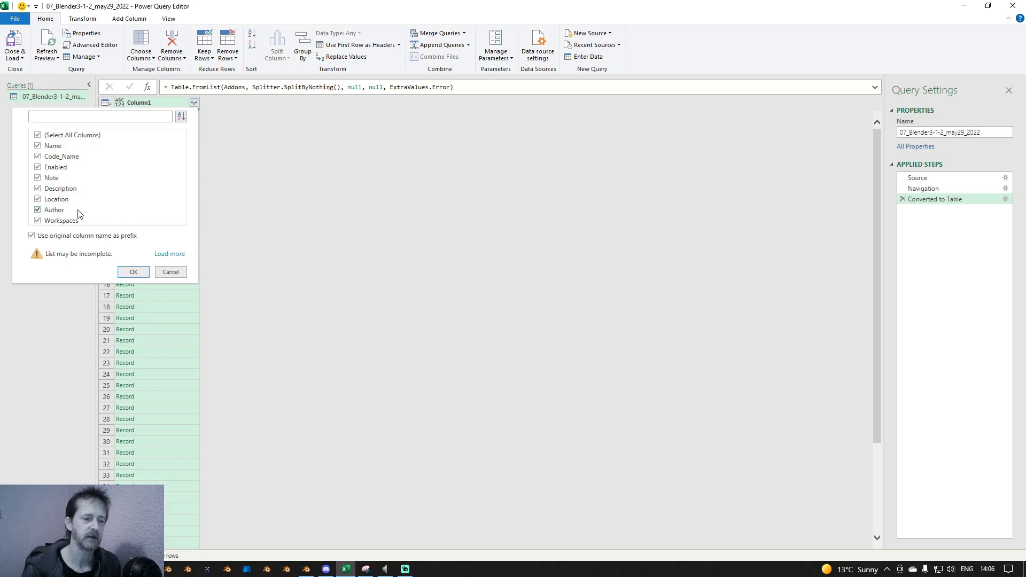
left_click(133, 272)
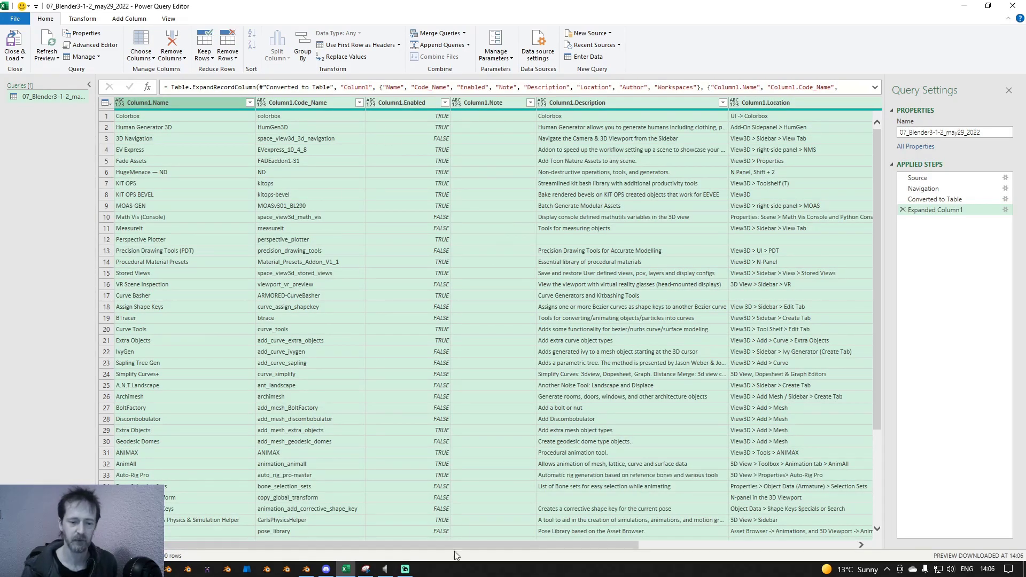
left_click_drag(380, 547, 667, 559)
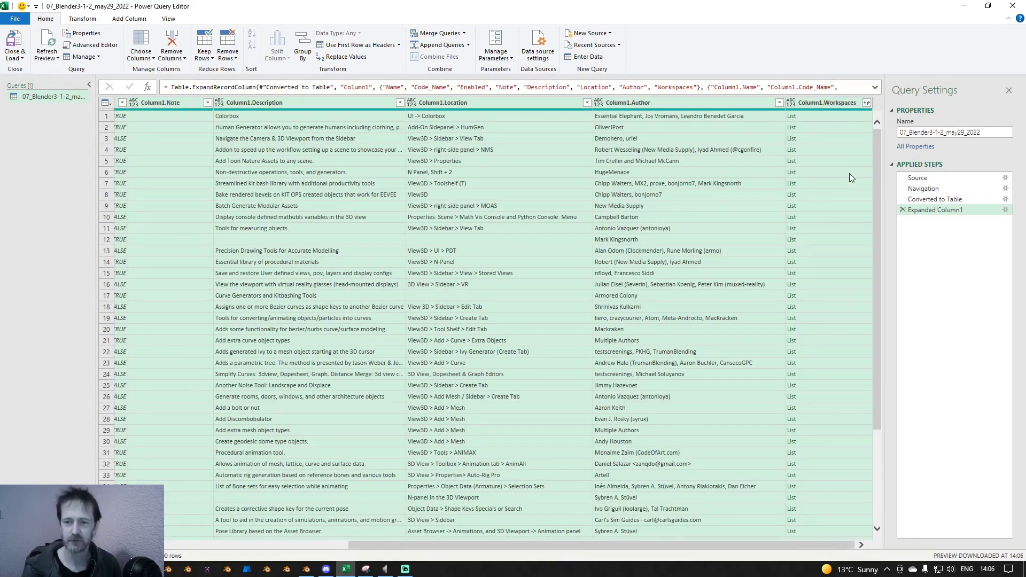
left_click(869, 104)
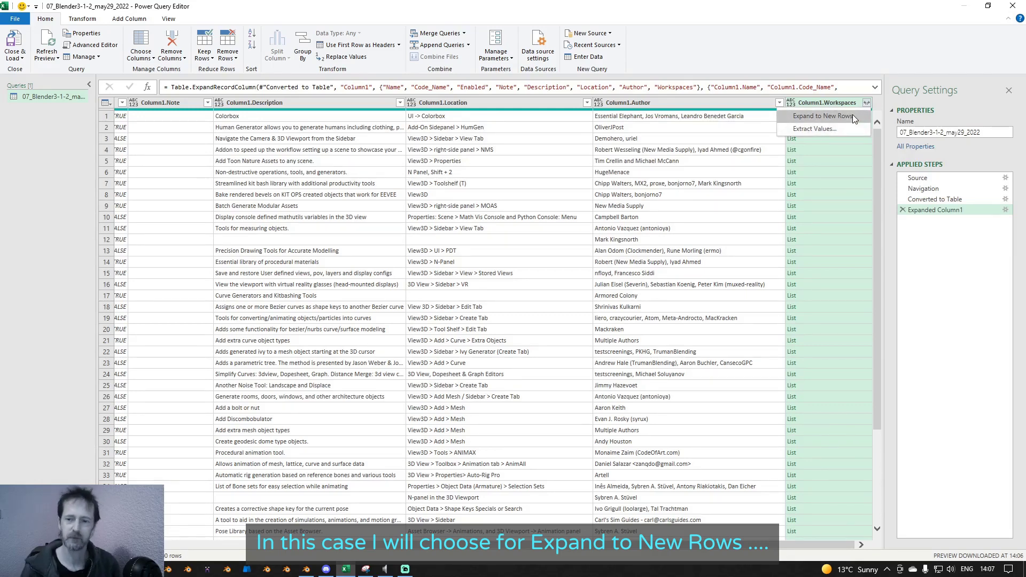
left_click(853, 114)
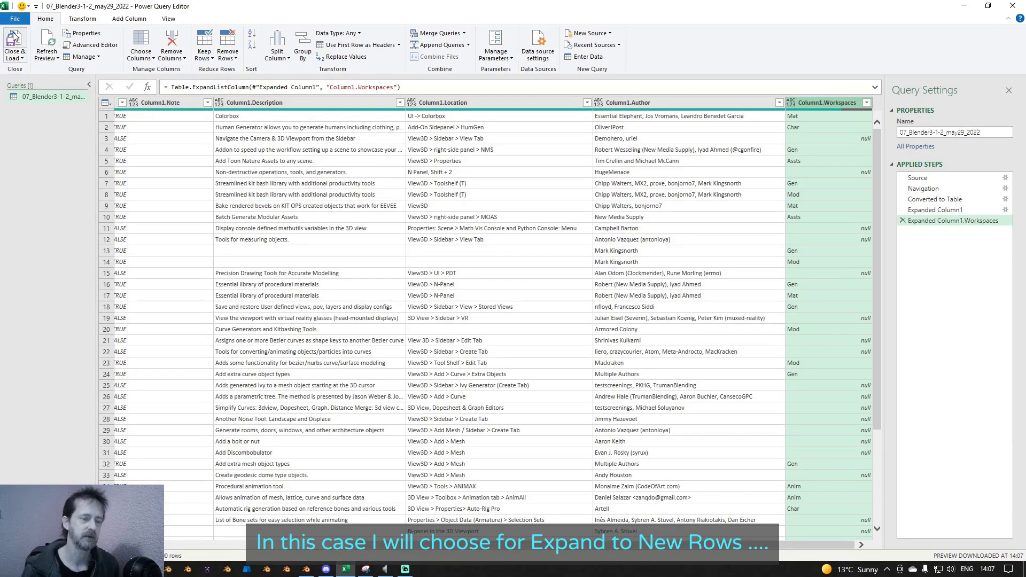
Step: Load the query result into the workbook and close the Queries & Connections pane
left_click(15, 37)
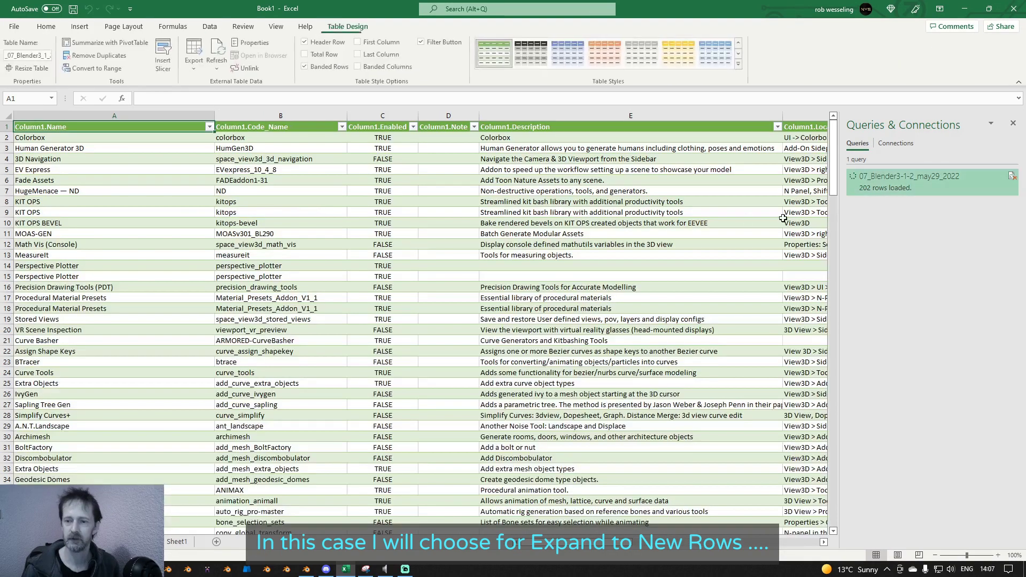
left_click(1013, 123)
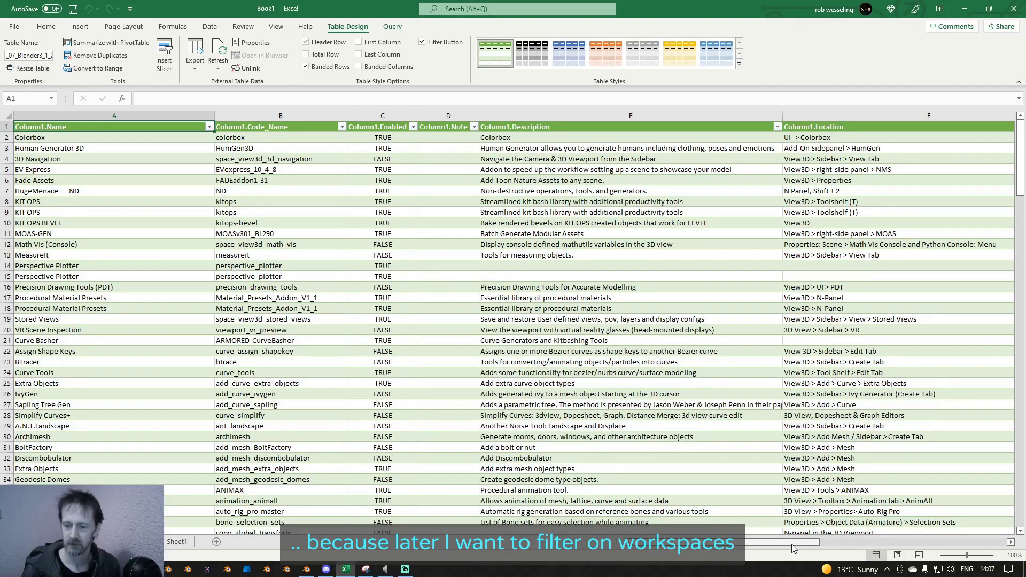
mouse_move(793, 545)
left_mouse_down()
mouse_move(911, 545)
mouse_move(792, 545)
left_mouse_up()
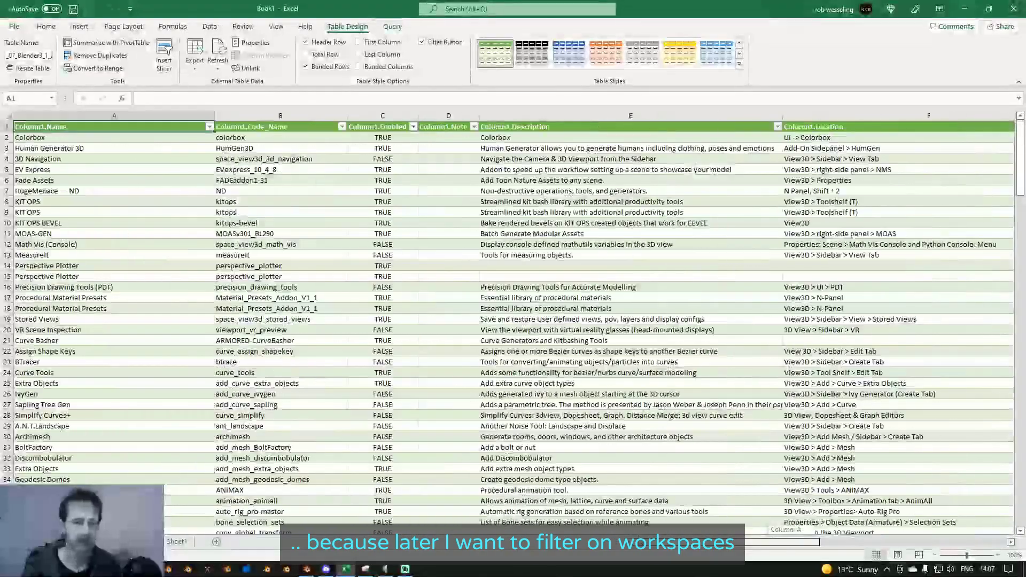
Step: Inspect the repeated KIT OPS rows and compare their values in the Workspaces column
left_click(39, 202)
left_click(40, 218)
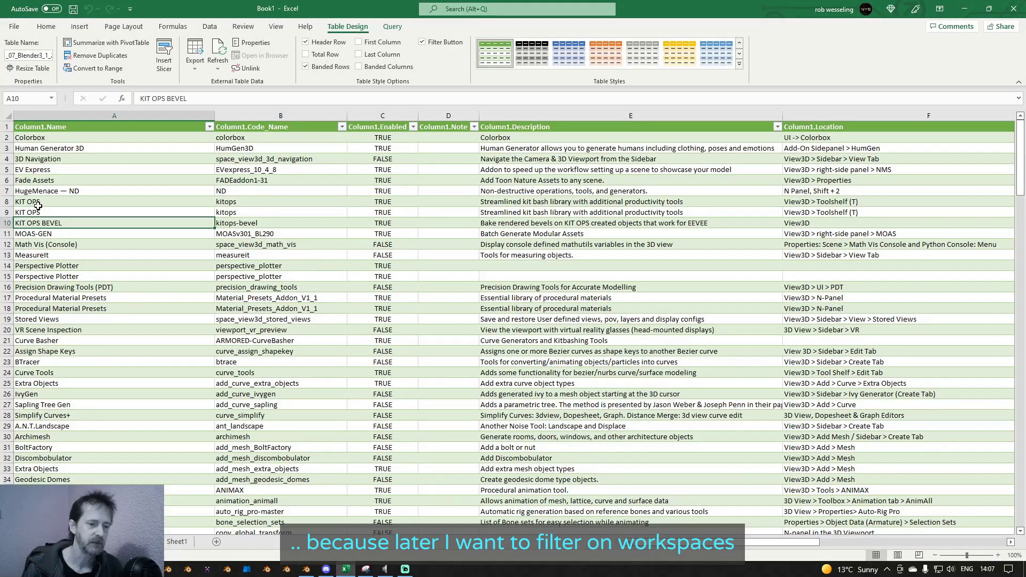
left_click(39, 206)
left_click_drag(770, 547, 850, 546)
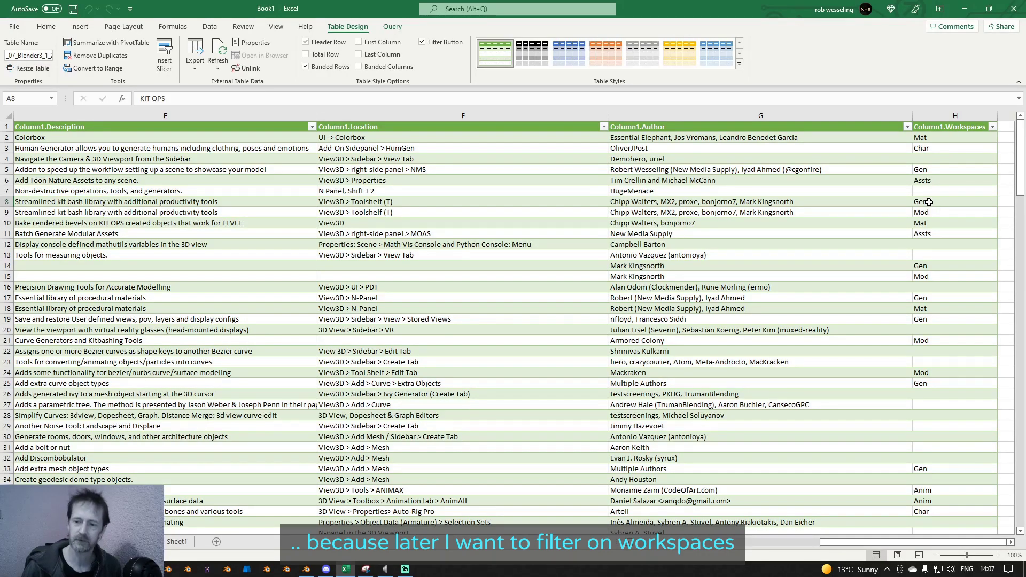
left_click(943, 213)
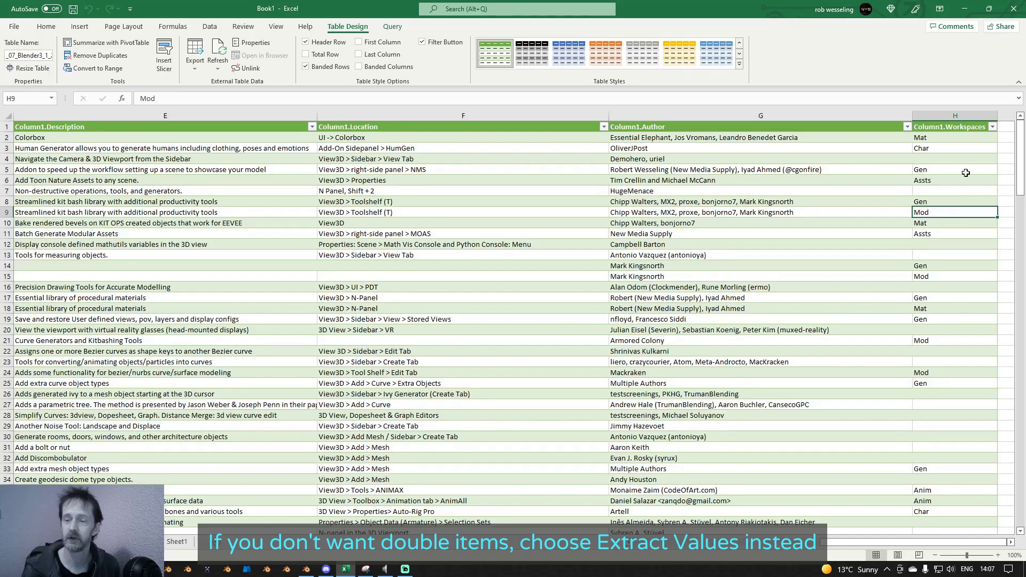
Step: Filter the Column1.Workspaces column of the table to show only the Mod entries
left_click(992, 128)
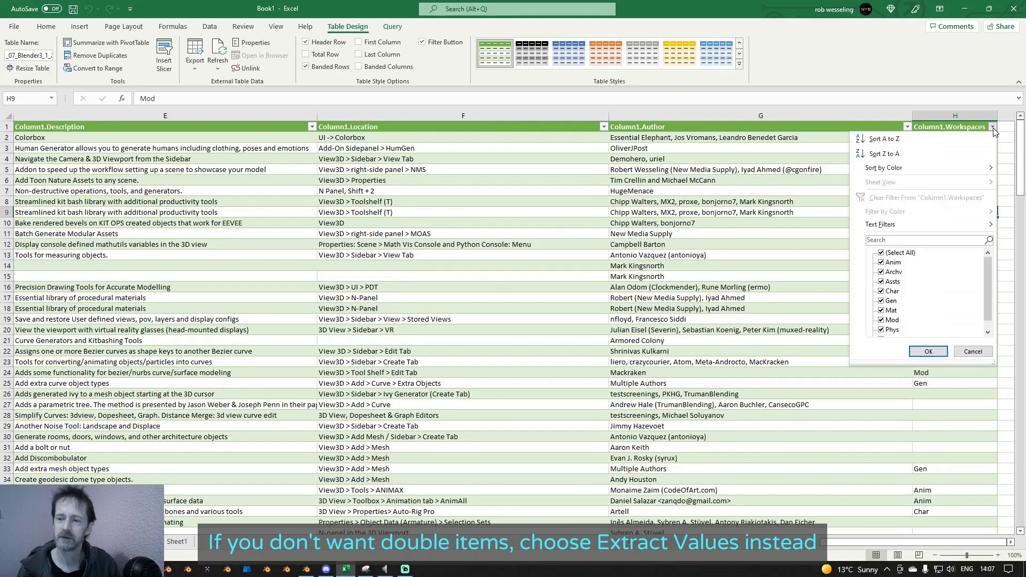
left_click(881, 253)
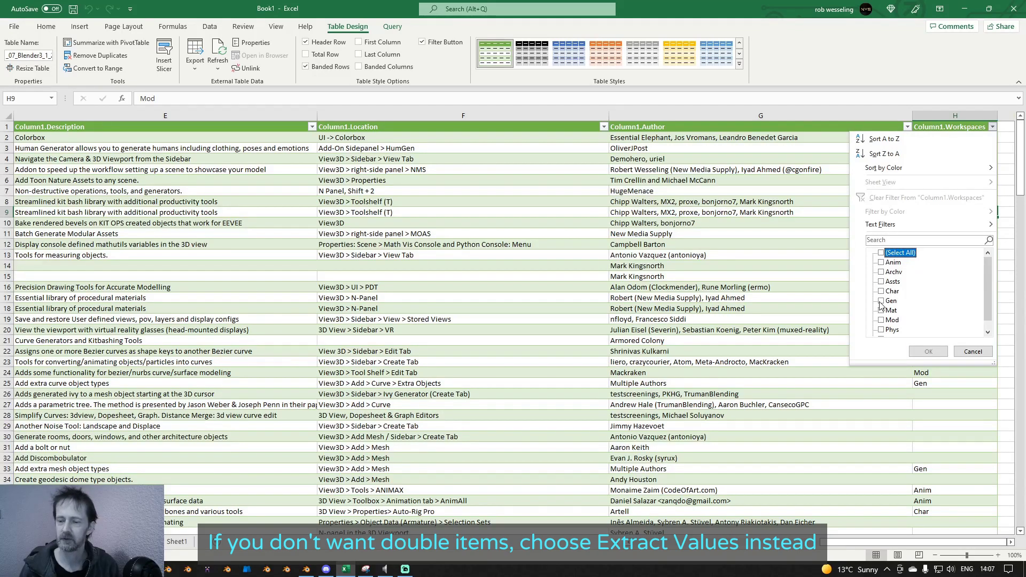
left_click(881, 320)
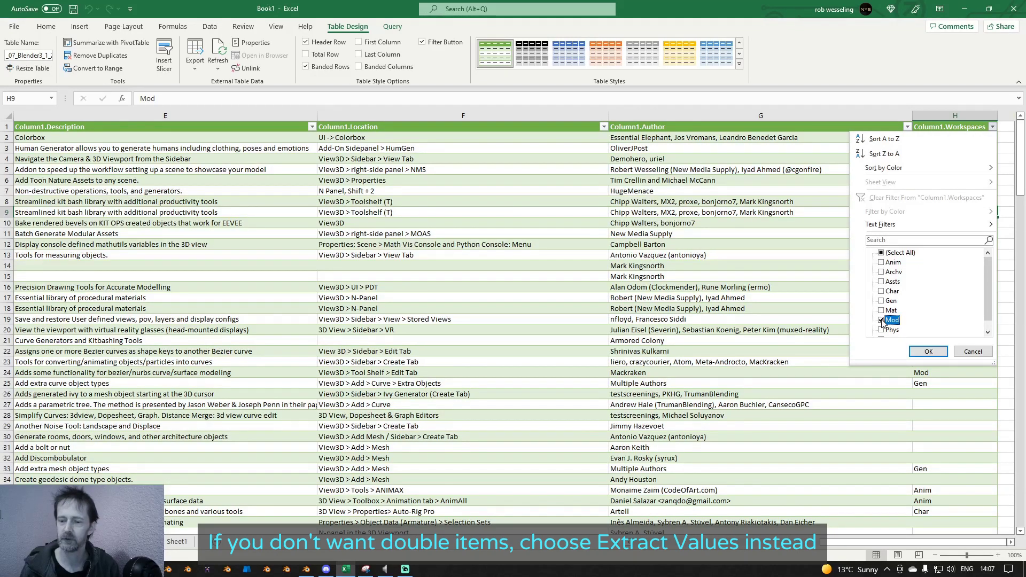
left_click(928, 351)
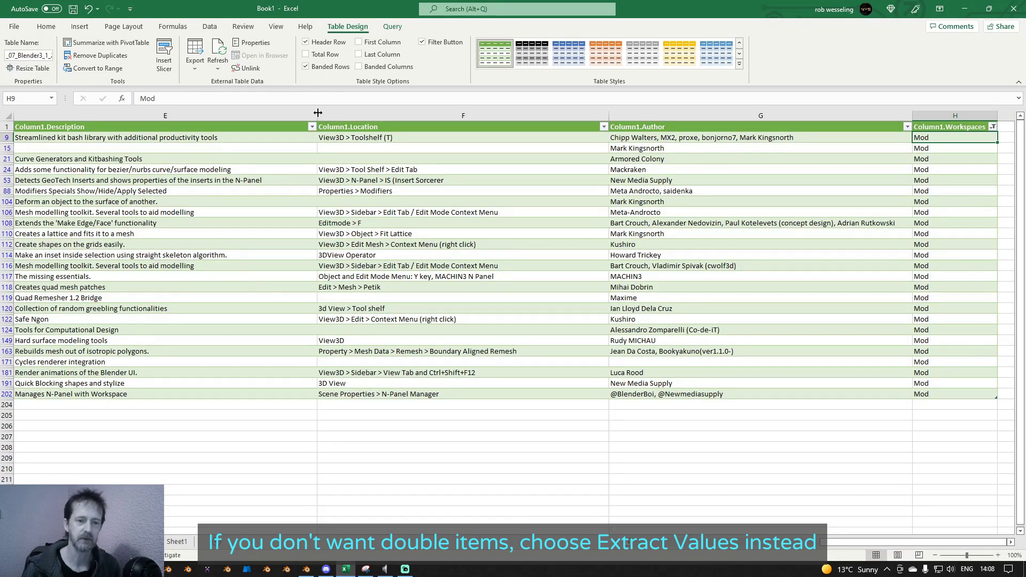
Step: Narrow the Description, Location, Author, Name and Code_Name columns of the filtered add-on table
left_click_drag(318, 111, 216, 112)
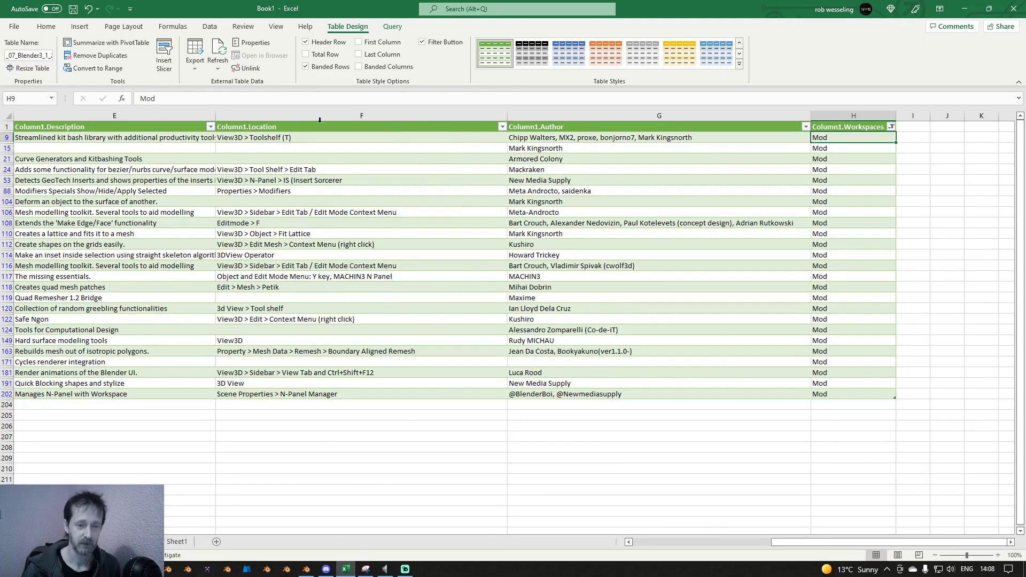
left_click_drag(473, 114, 380, 114)
left_click_drag(684, 114, 626, 113)
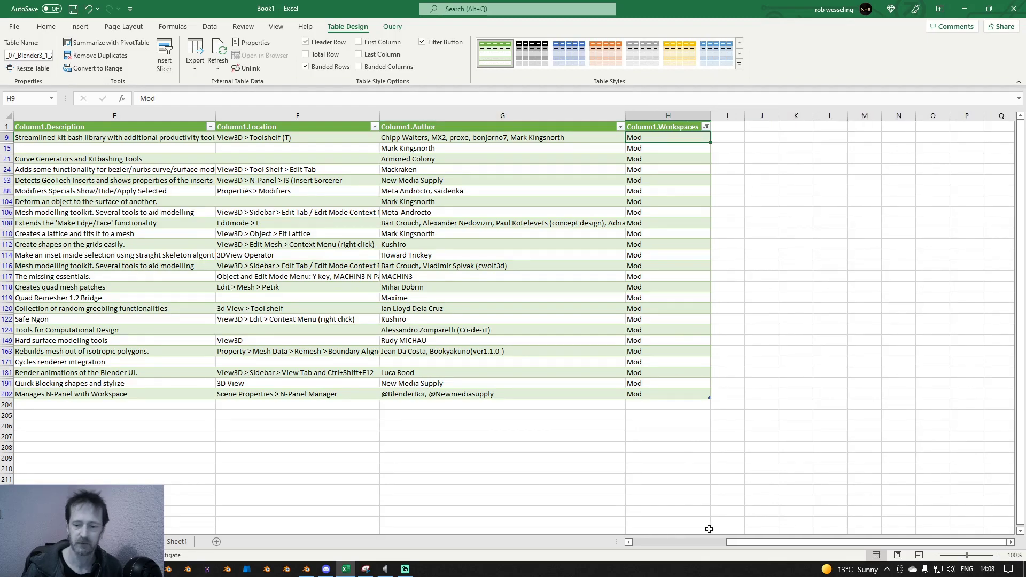
left_click_drag(759, 542, 645, 530)
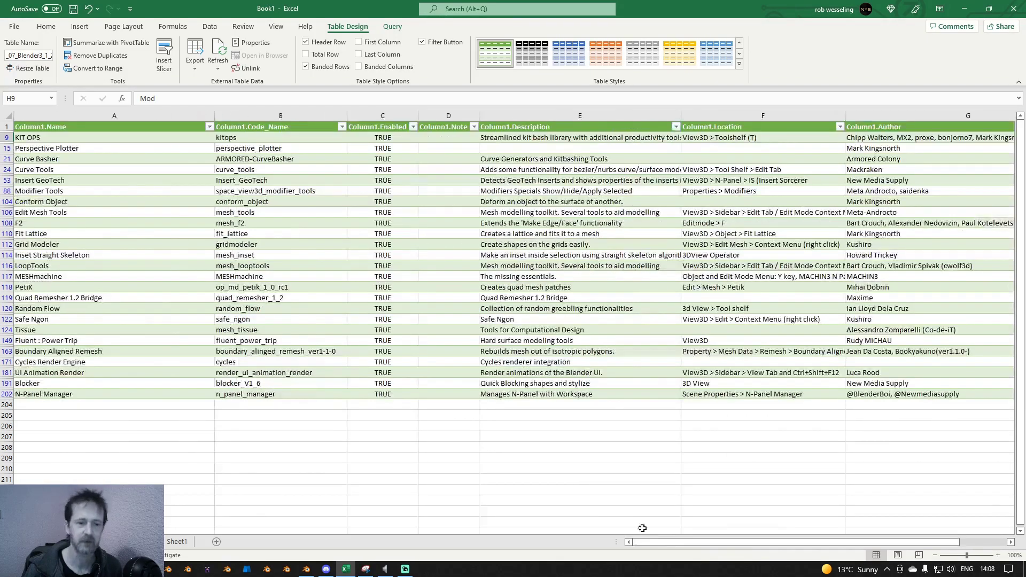
left_click_drag(215, 115, 114, 115)
left_click_drag(247, 117, 229, 115)
left_click_drag(362, 115, 363, 115)
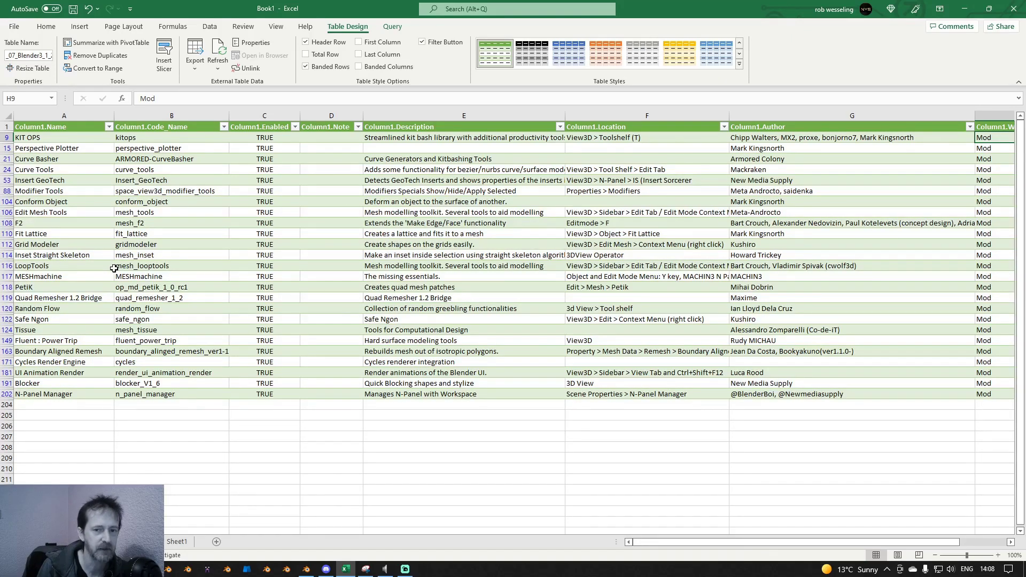
Step: Highlight the PetiK row, then switch to Blender and open the Mod workspace
left_click(5, 287)
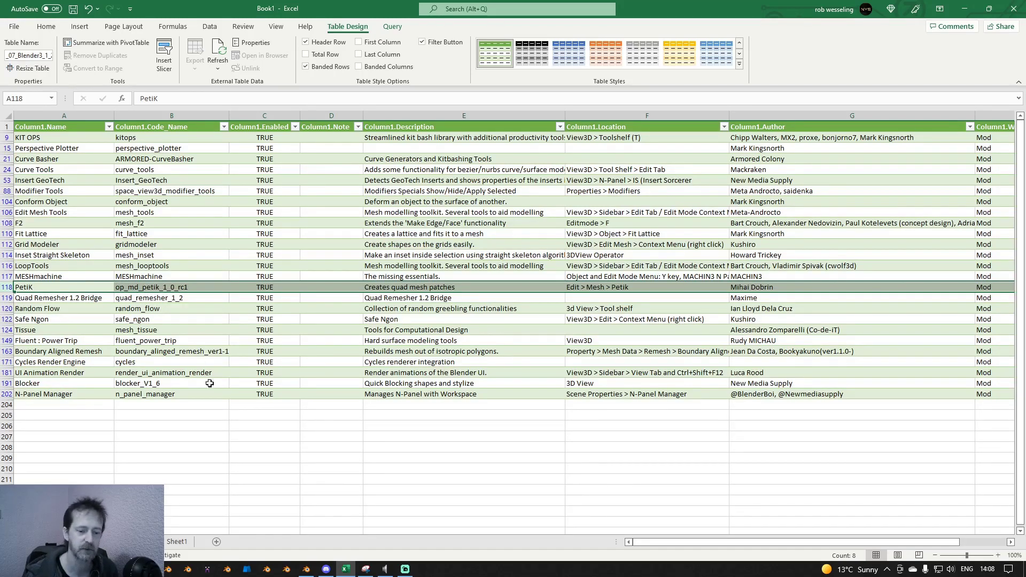
left_click(306, 570)
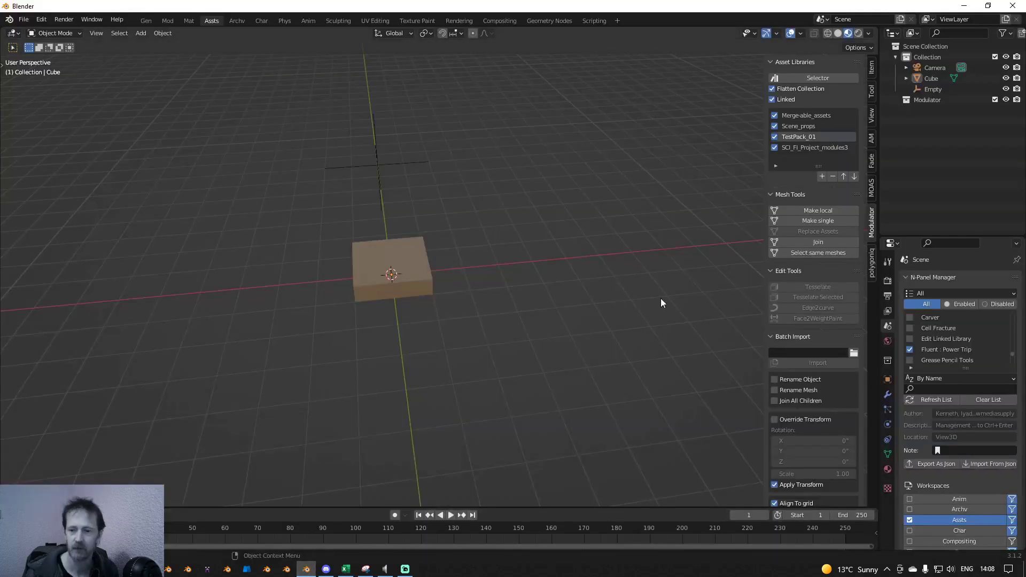
scroll(426, 274, "up", 2)
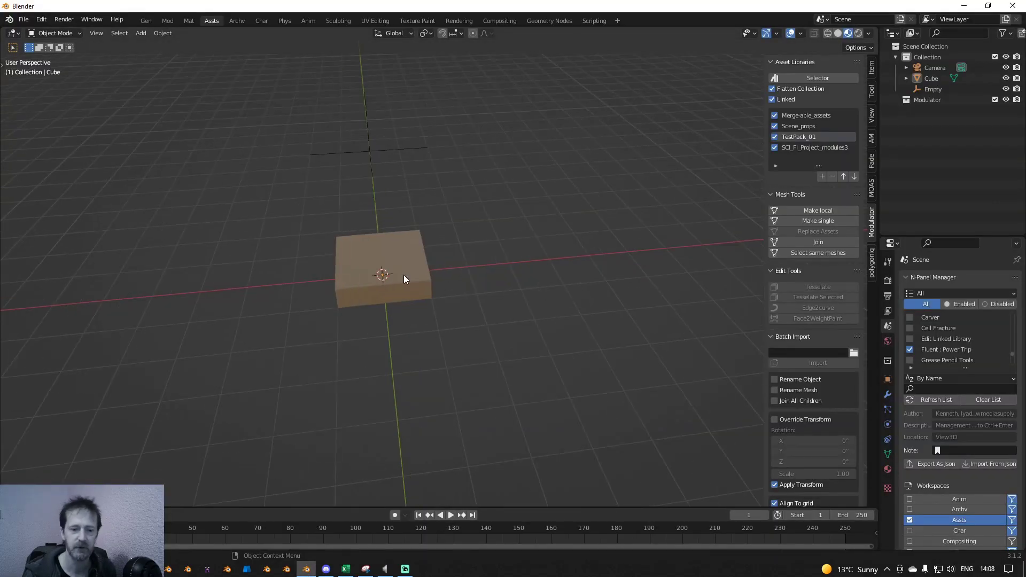
left_click(170, 22)
scroll(471, 326, "up", 2)
mouse_move(488, 353)
middle_mouse_down()
mouse_move(469, 355)
mouse_move(483, 355)
middle_mouse_up()
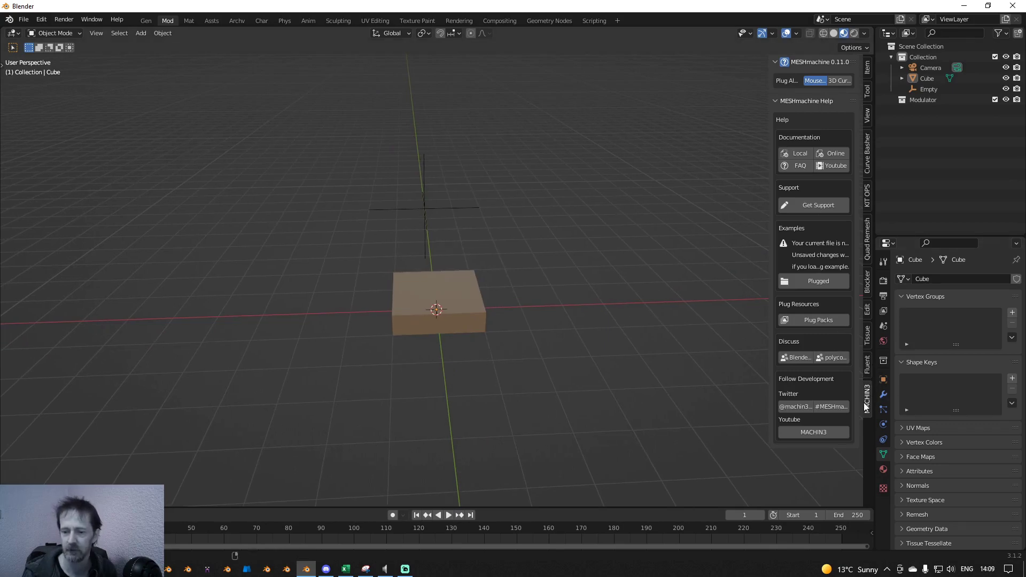
Step: View the Fluent tools and the Tissue tools in the sidebar of the Mod workspace
left_click(868, 366)
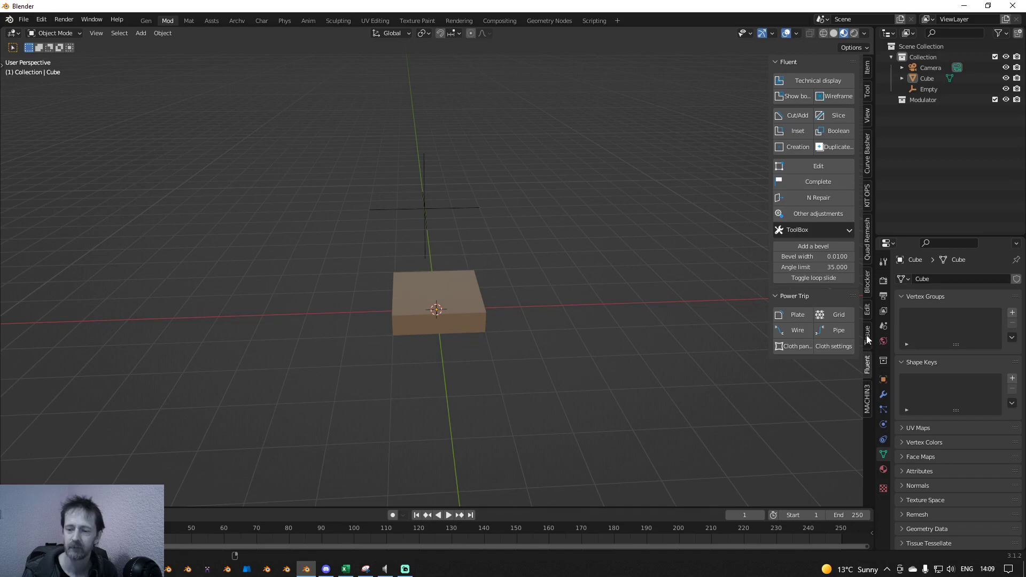
left_click(867, 335)
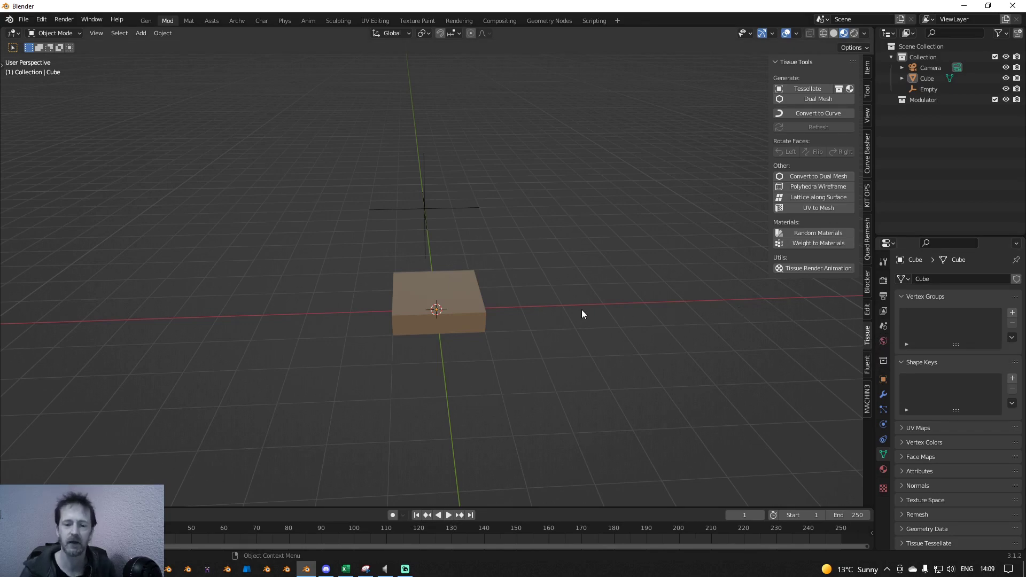
middle_click_drag(582, 309, 575, 282)
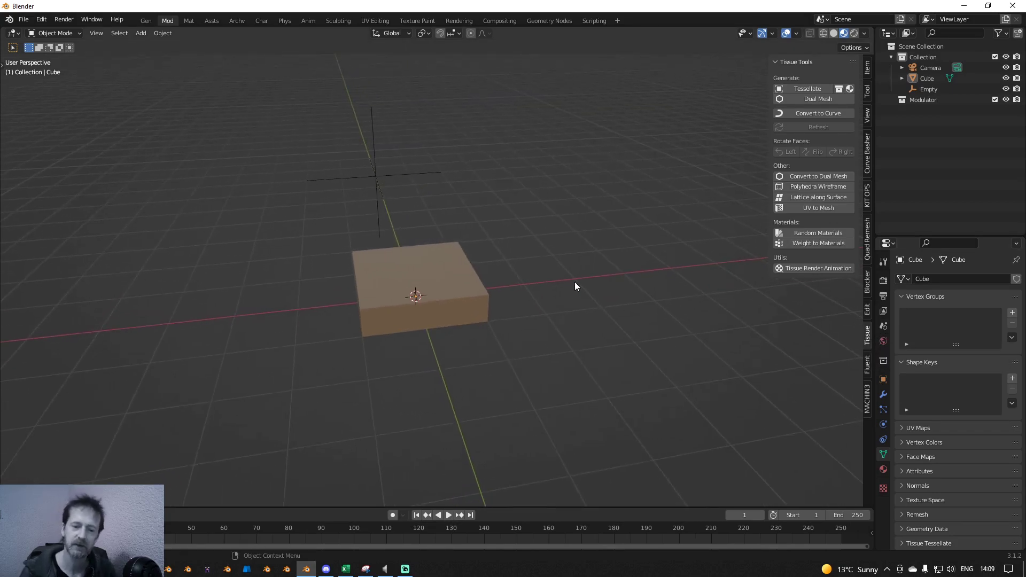
Step: Switch to Excel to check the Fit Lattice add-on's location entry, and return to Blender
left_click(346, 570)
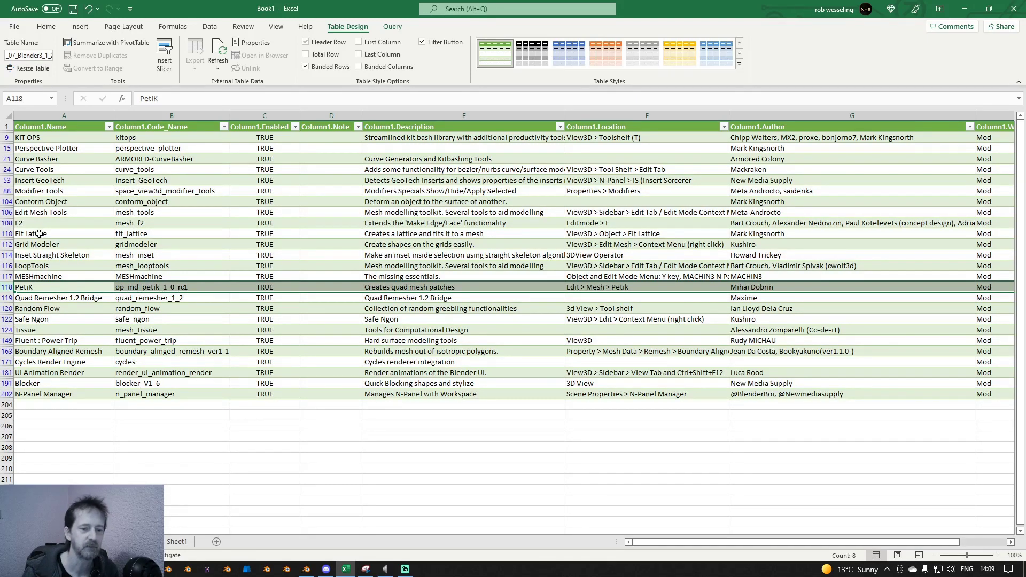
left_click(624, 234)
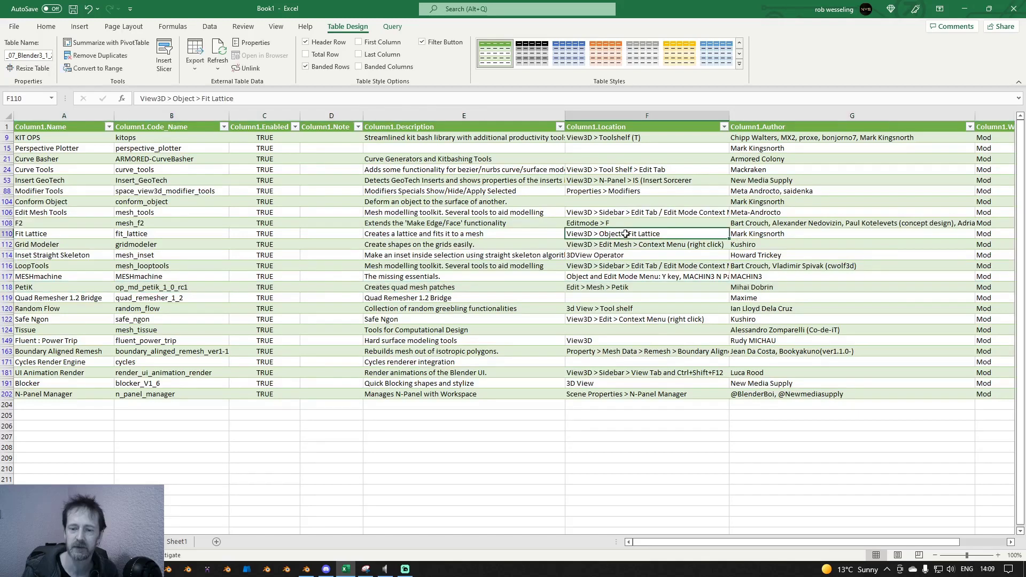
left_click(965, 9)
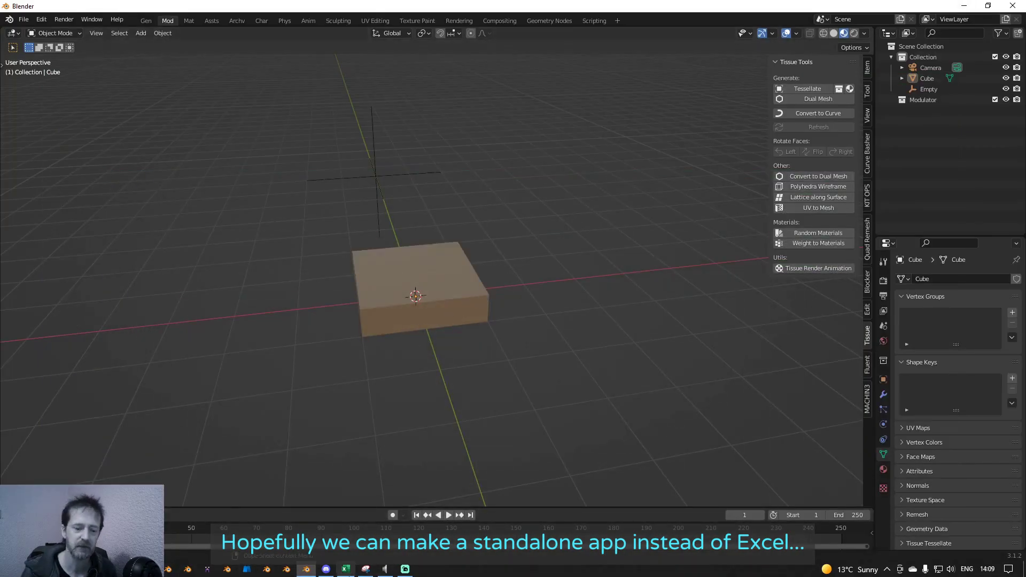
mouse_move(346, 570)
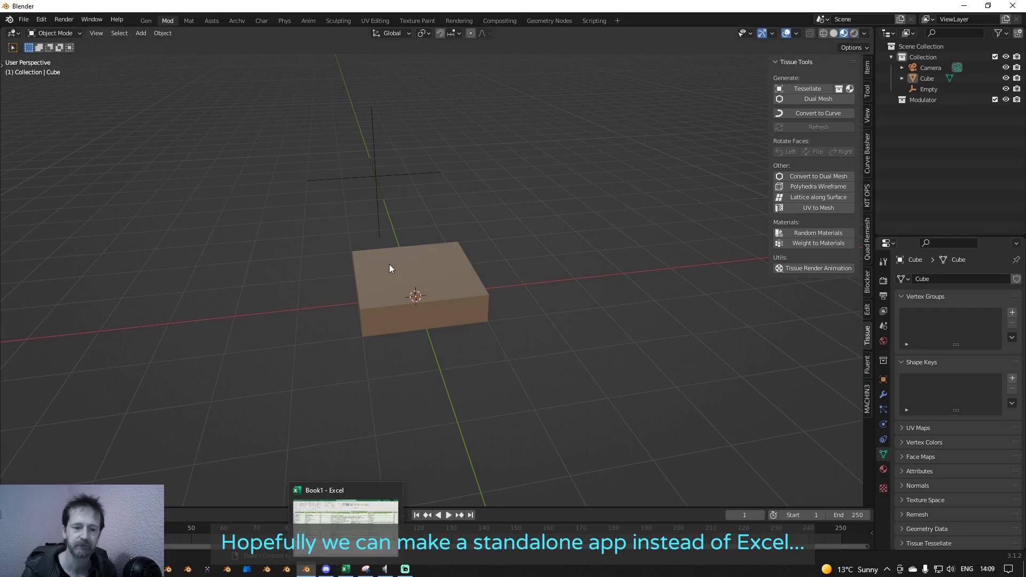
Step: Select the cube, place the 3D cursor on its top face, and check the available Add Mesh options
left_click(412, 287)
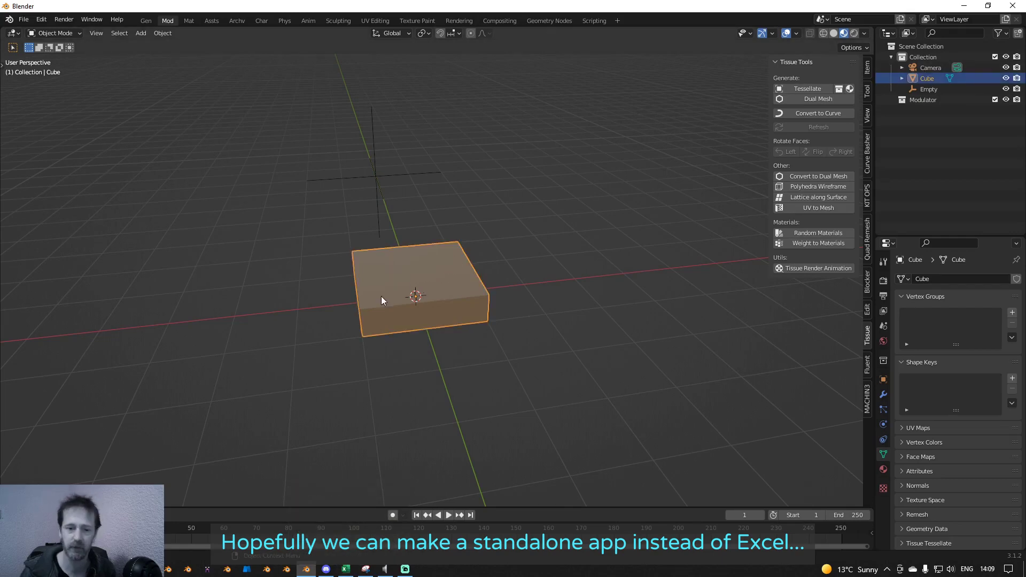
left_click(528, 291)
left_click(372, 264)
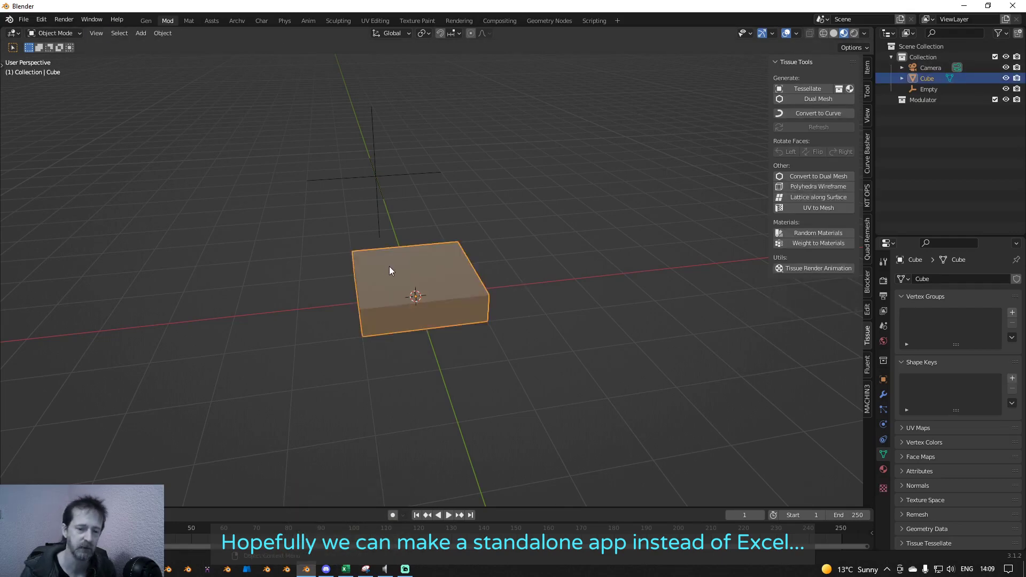
right_click(416, 273, "shift")
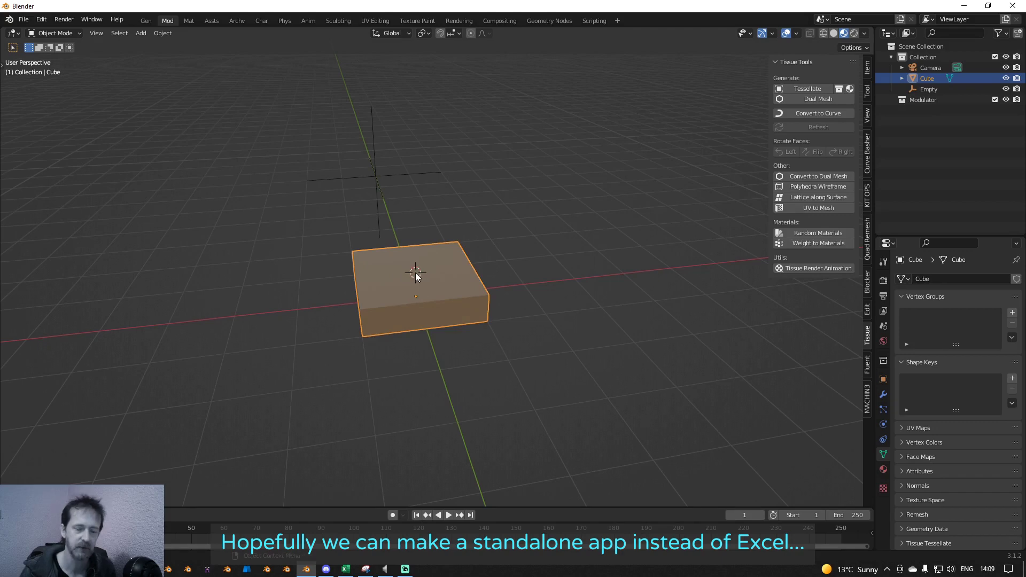
key("shift+a")
mouse_move(416, 272)
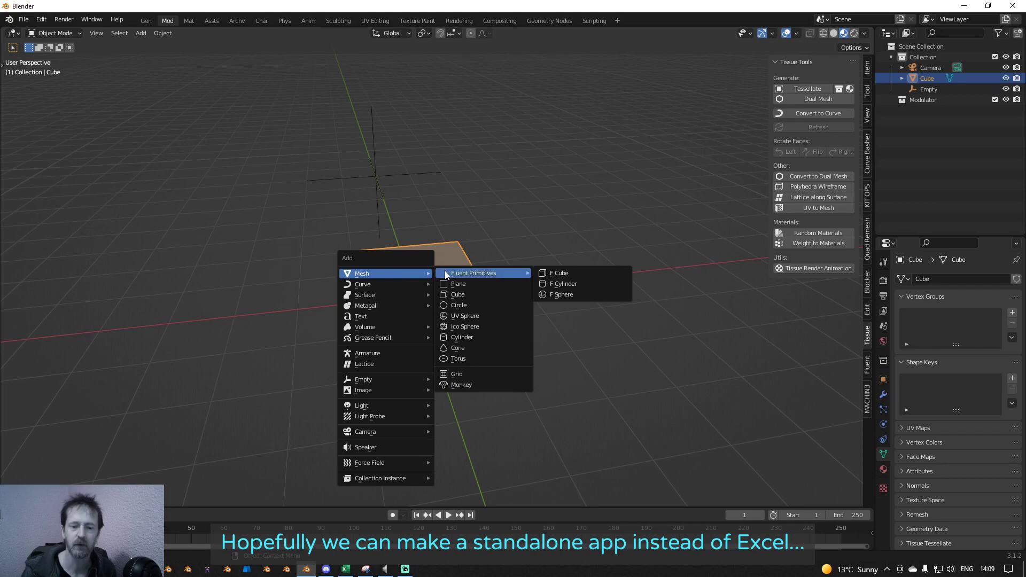
left_click(458, 295)
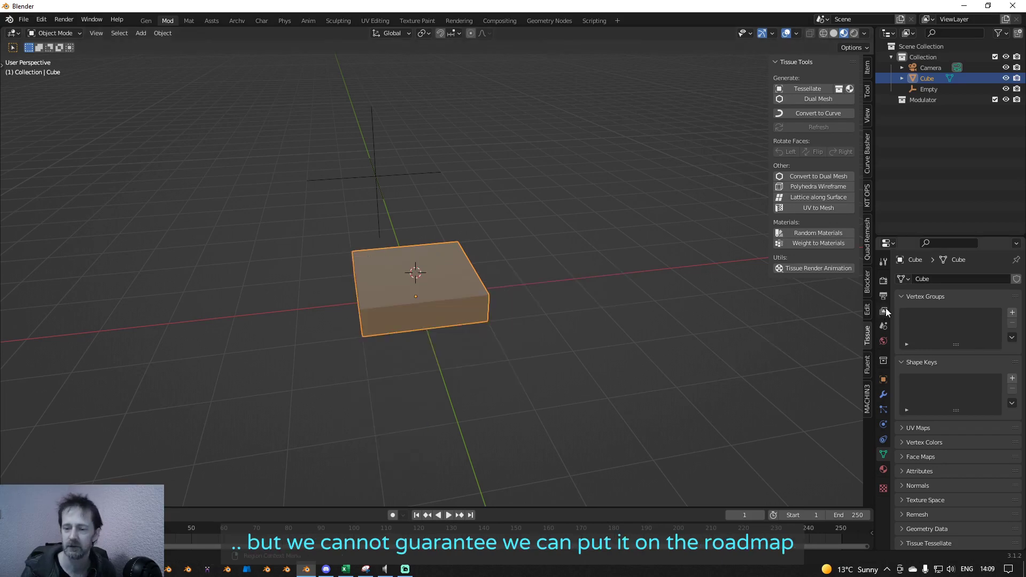
Step: Search the N-Panel Manager for "extra" and enable the mesh Extra Objects add-on for the Mod workspace
left_click(884, 326)
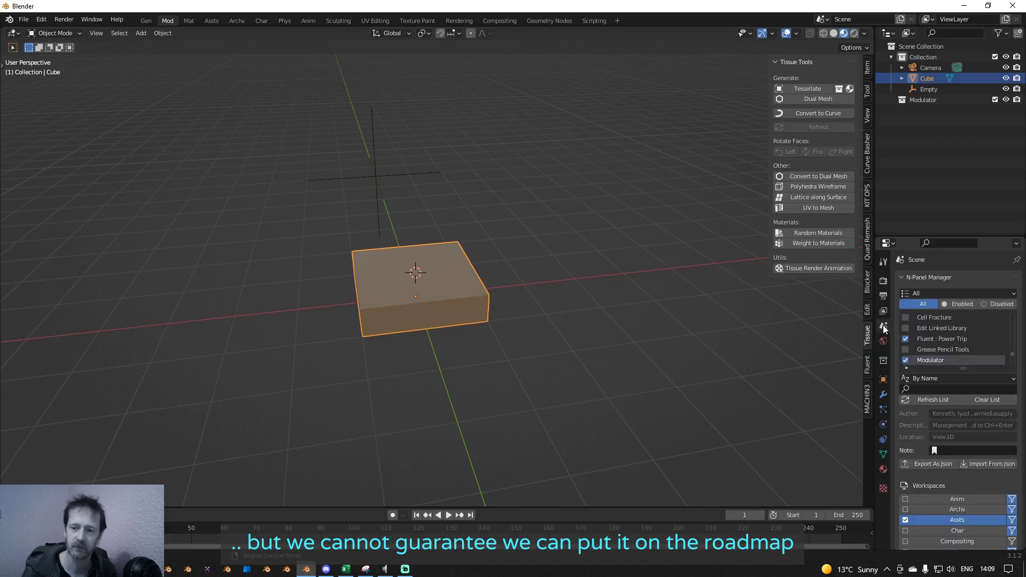
left_click(938, 388)
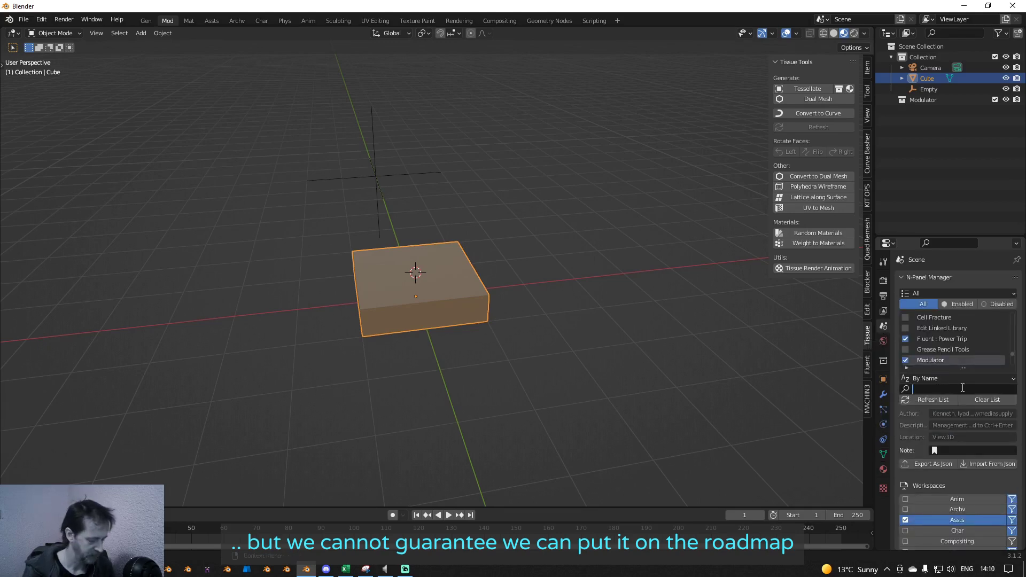
type("extra")
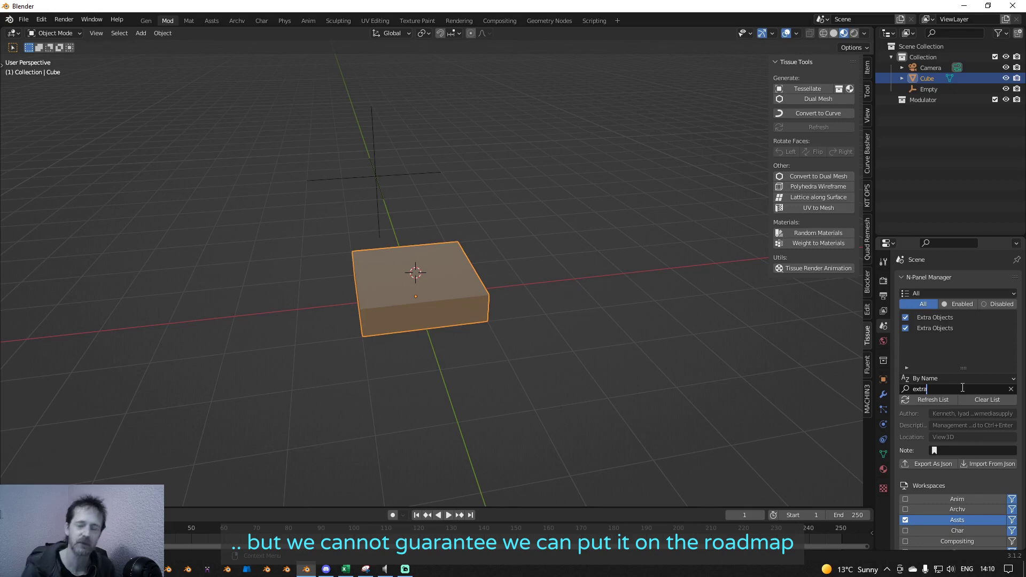
left_click(948, 332)
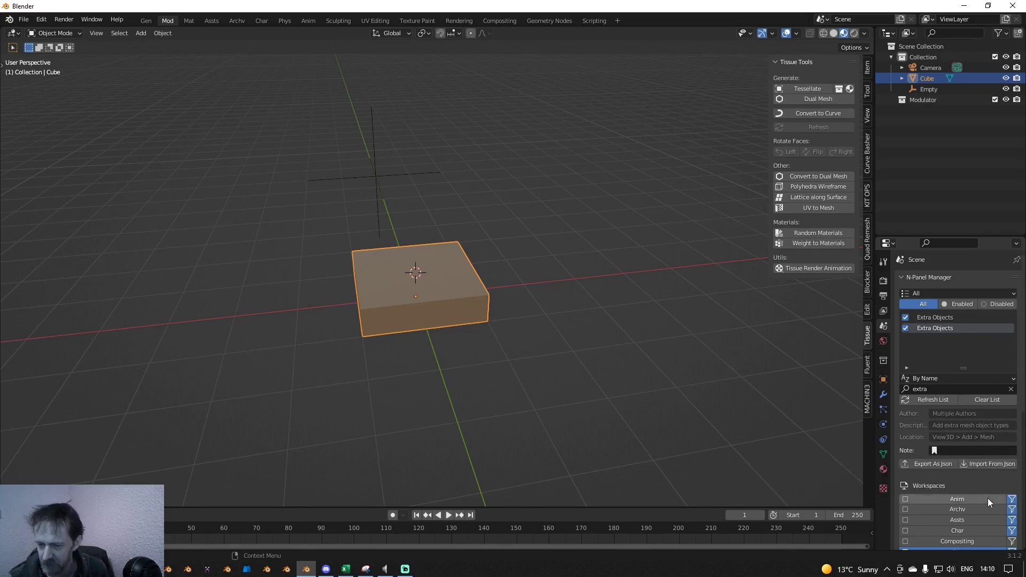
scroll(988, 498, "down", 3)
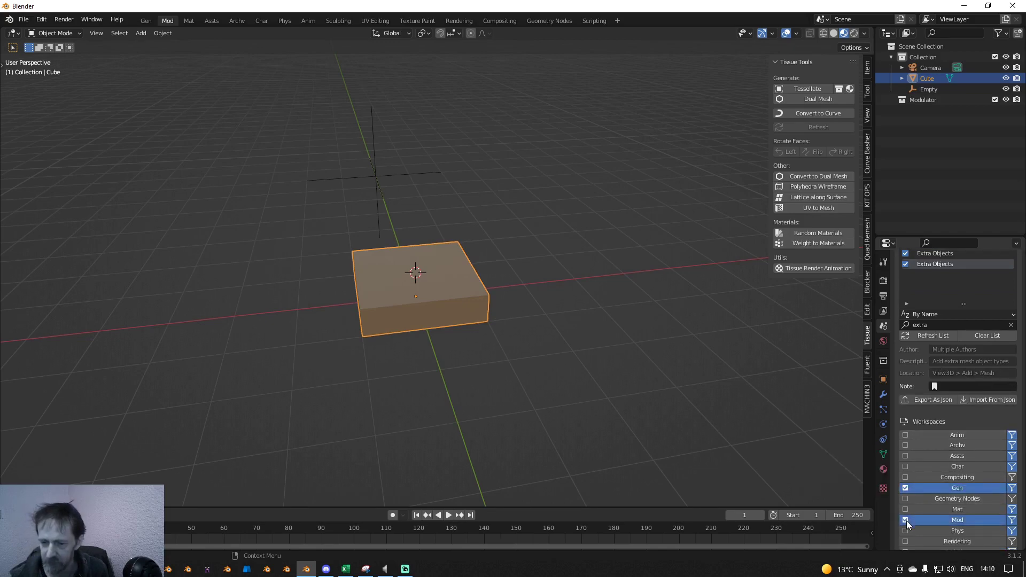
scroll(929, 334, "up", 3)
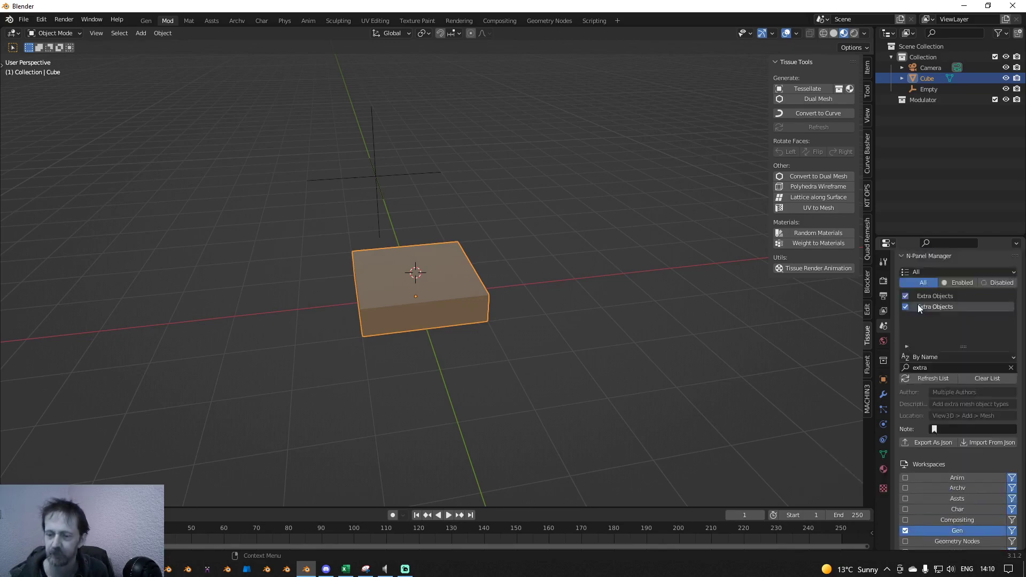
Step: Show the render properties, open the Blender Preferences to save them, and close the Preferences window
left_click(884, 281)
scroll(64, 75, "up", 1)
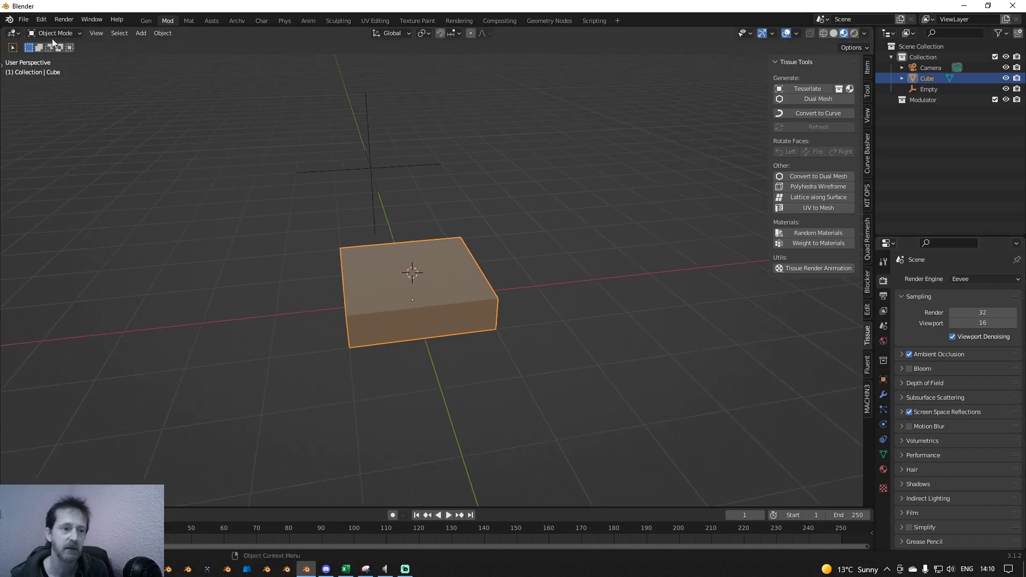
left_click(24, 21)
mouse_move(41, 19)
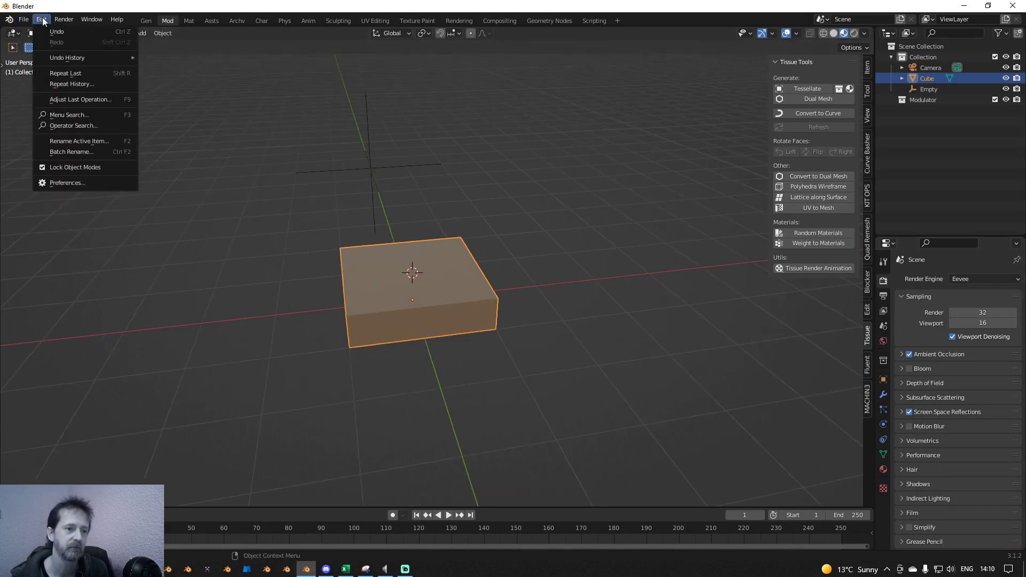
left_click(78, 184)
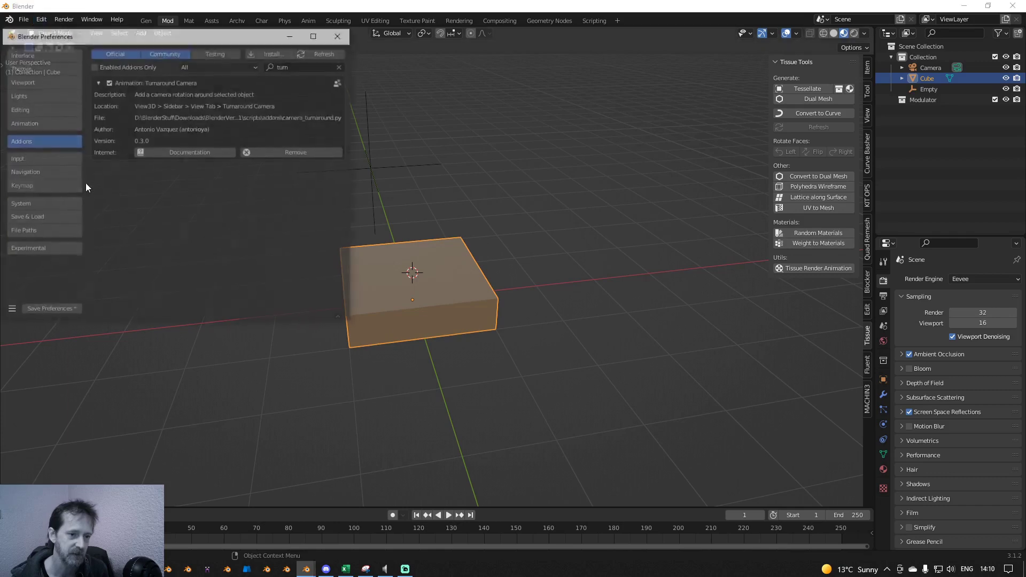
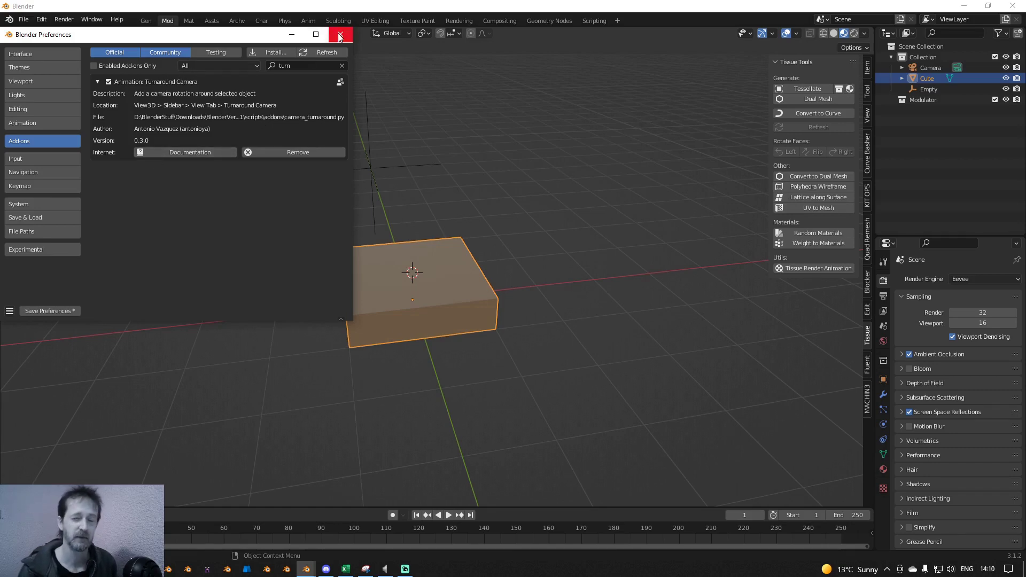
left_click(48, 312)
left_click(341, 34)
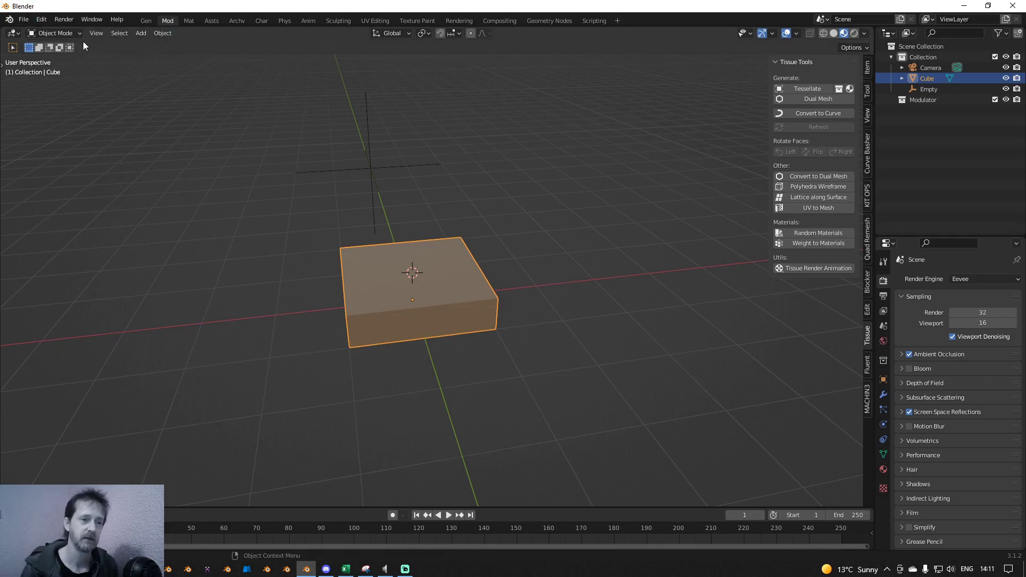
left_click(23, 20)
mouse_move(65, 219)
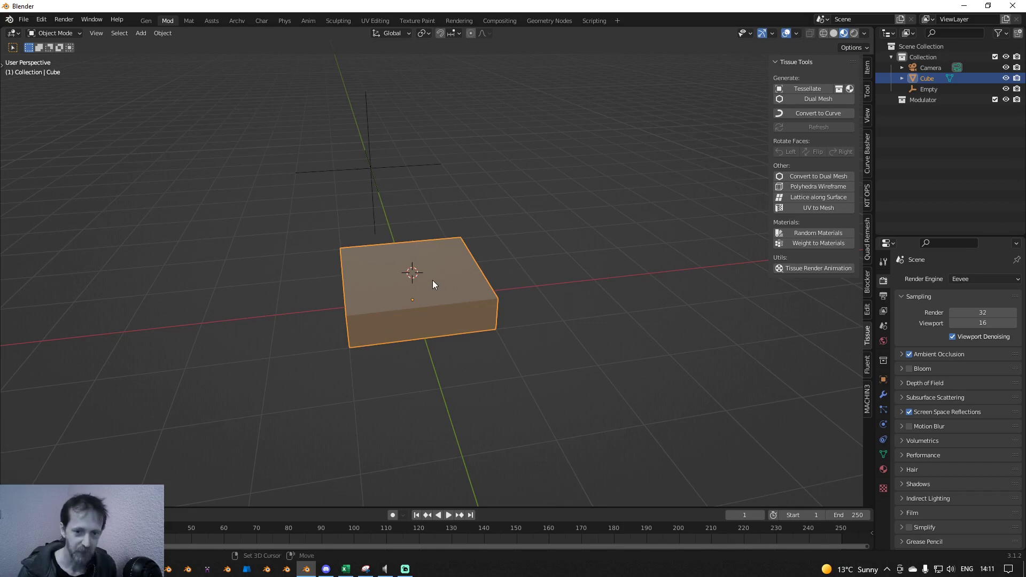
Step: Add a Single Vert mesh with the Object Origin Only option at the 3D cursor on the cube's top face
key("shift+a")
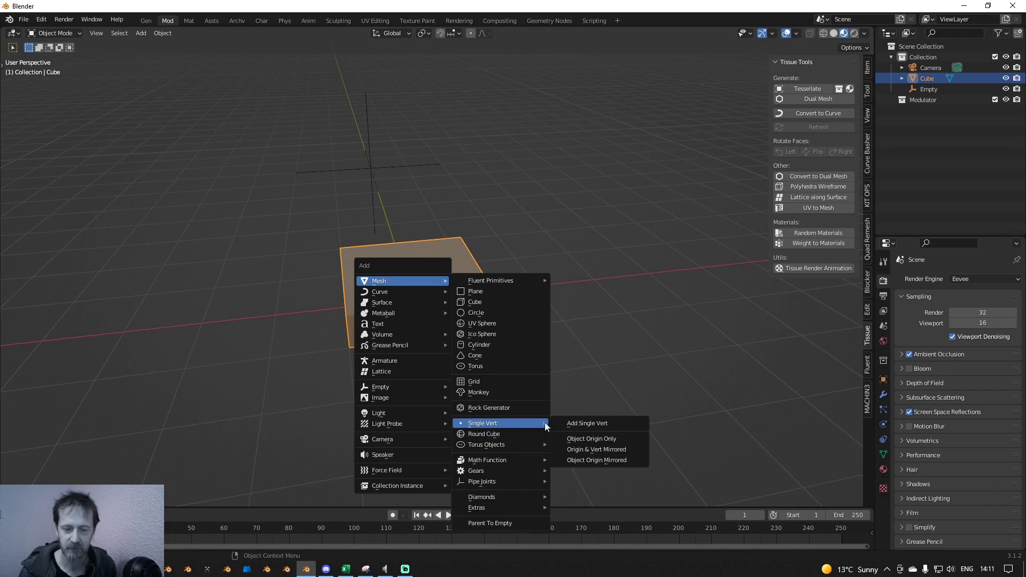
left_click(583, 438)
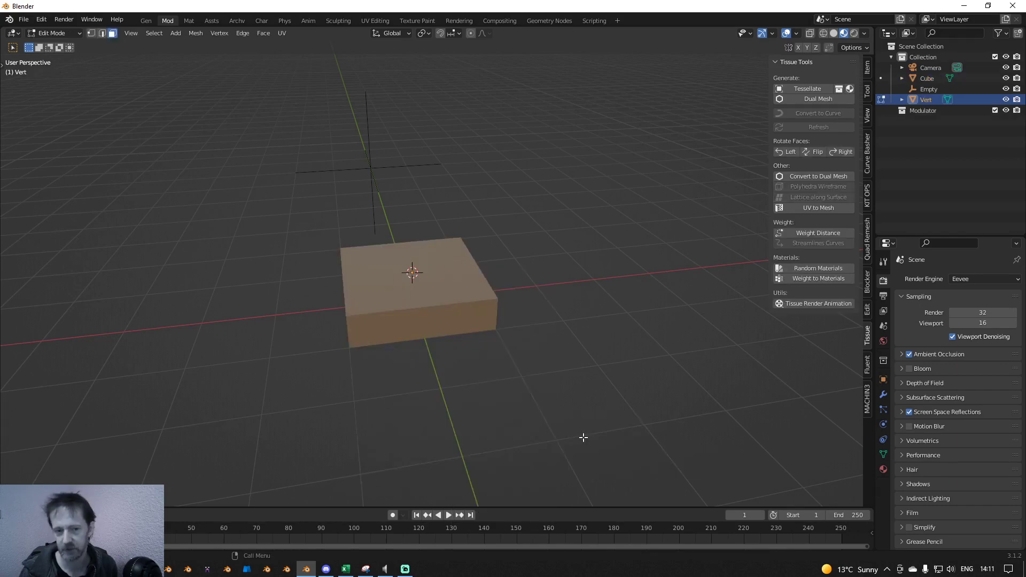
scroll(484, 299, "up", 3)
middle_click_drag(479, 304, 472, 344)
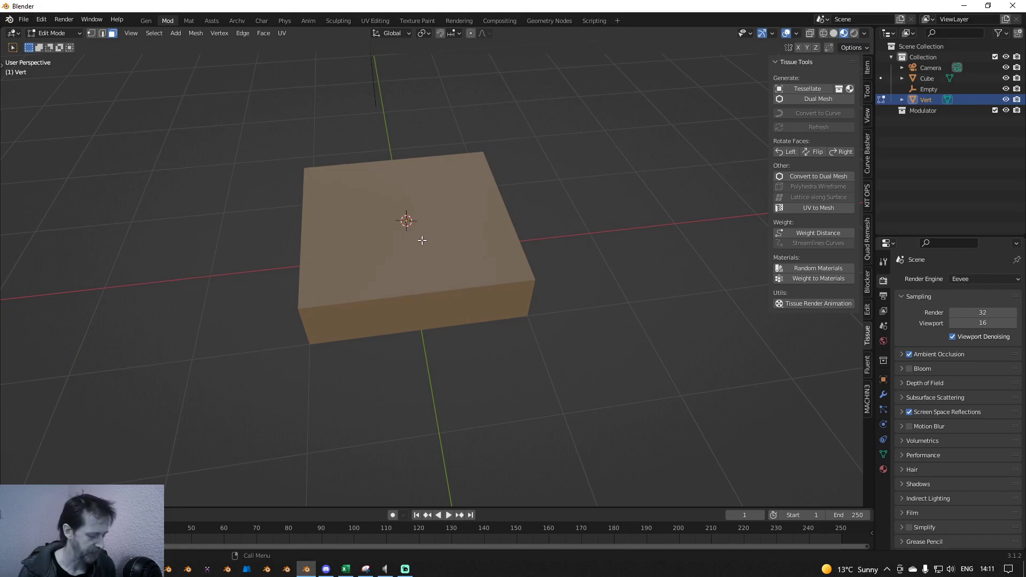
Step: Search the N-Panel Manager for "petik" and select the PetiK add-on
left_click(884, 326)
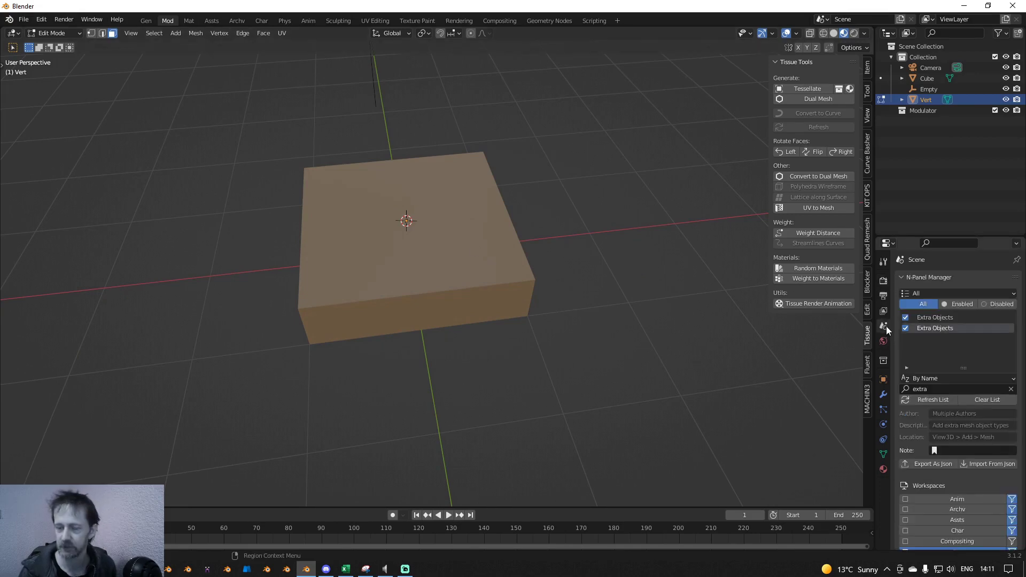
left_click(939, 389)
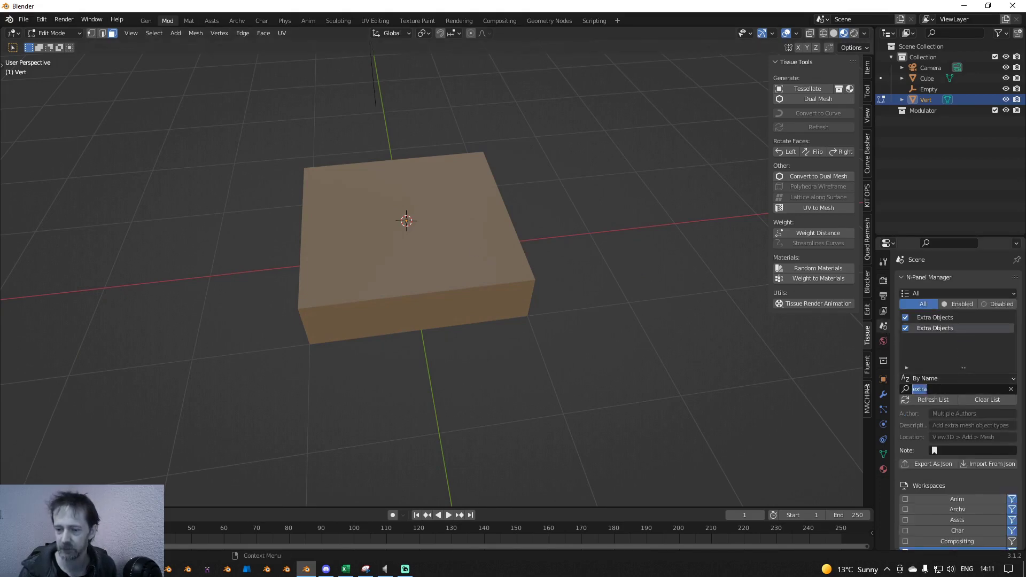
type("petik")
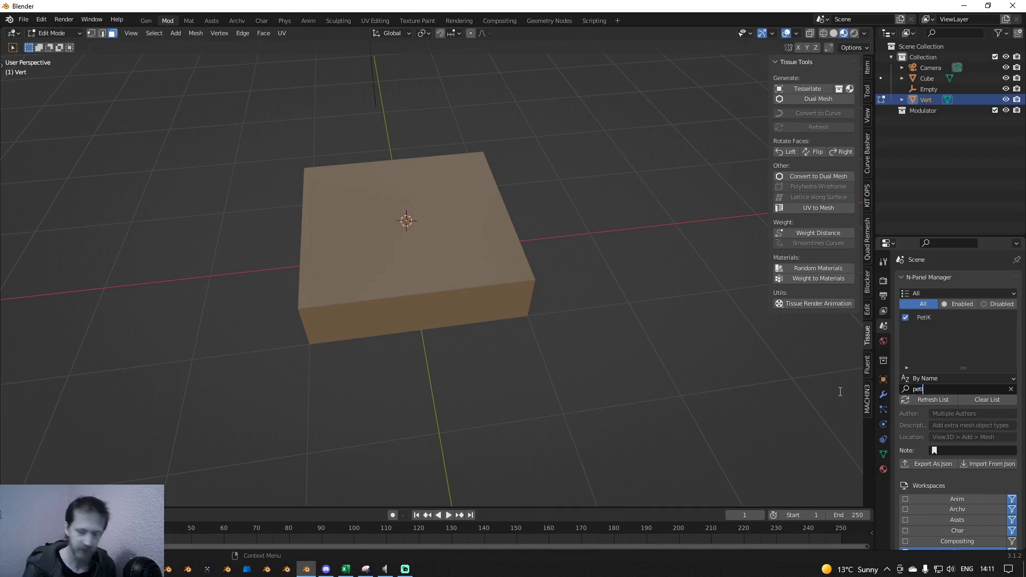
left_click(925, 319)
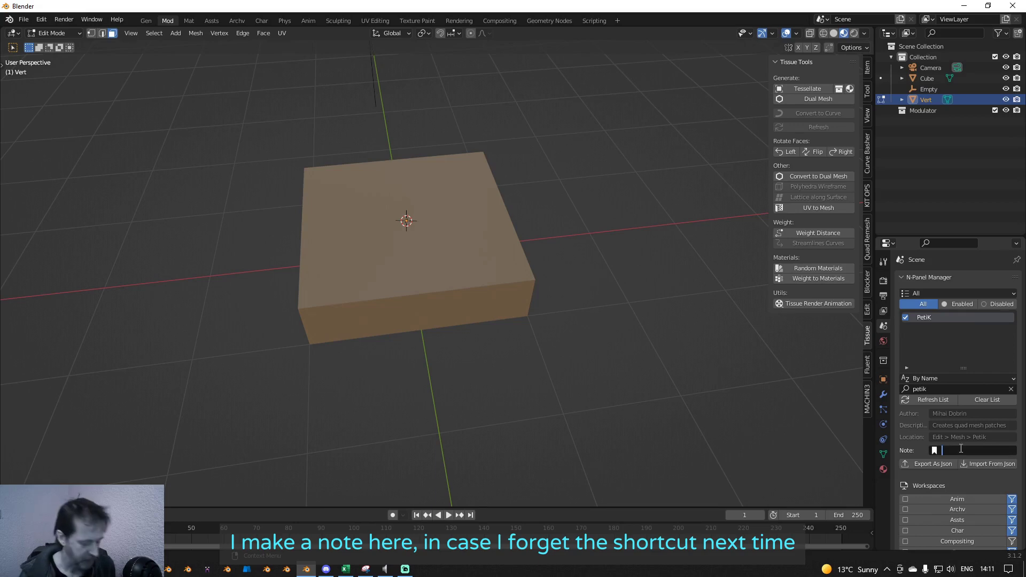
Step: Enter the note "Shift Ctrl Alt X" for the PetiK add-on
type("A")
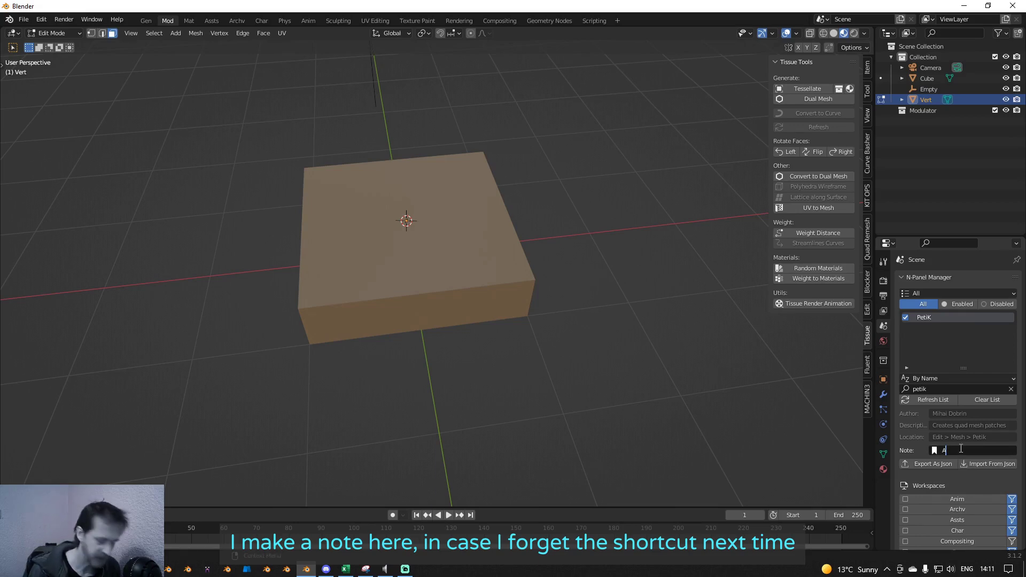
key("BackSpace")
type("Shi")
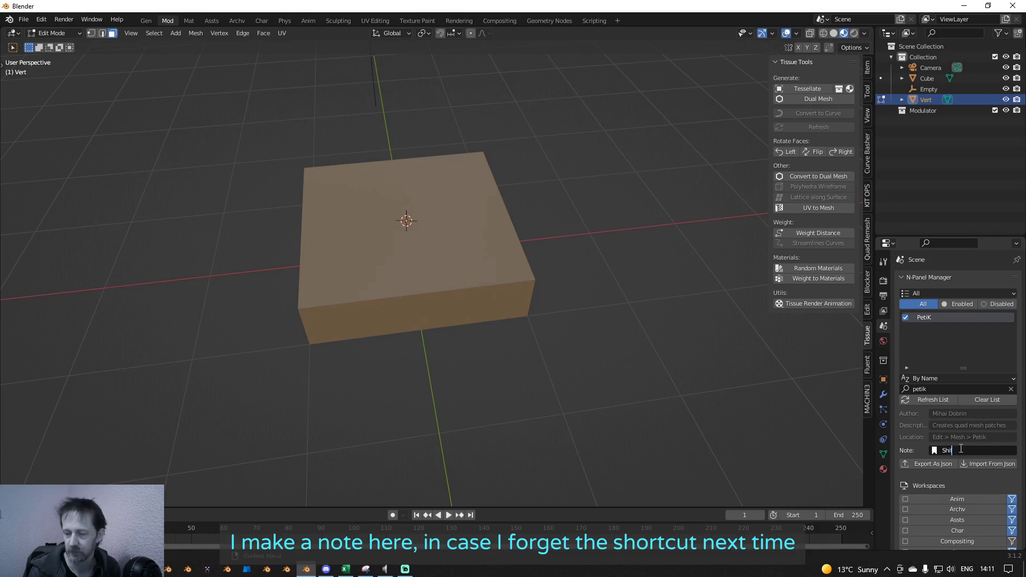
type("ft Alt")
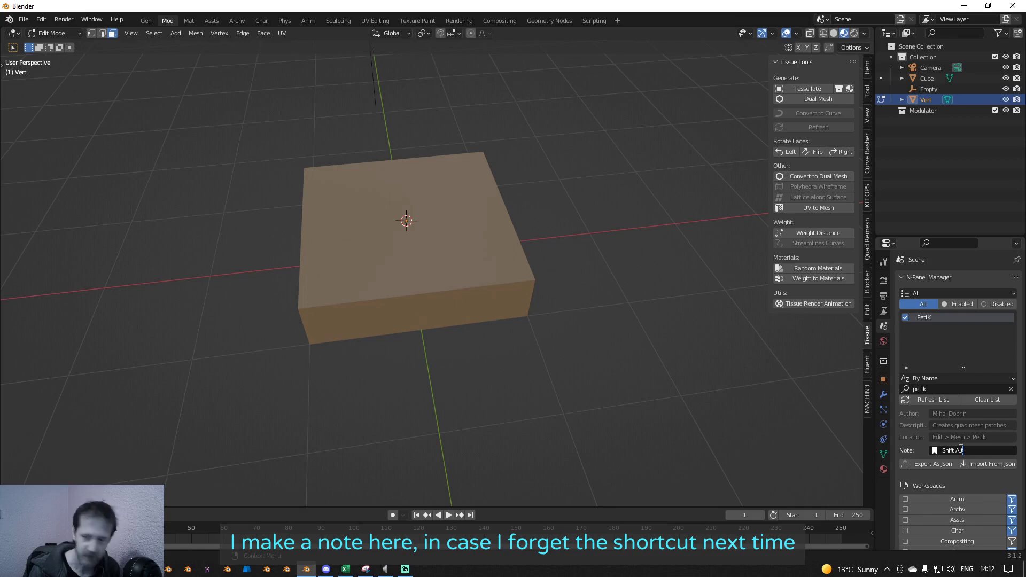
key("BackSpace")
key("BackSpace")
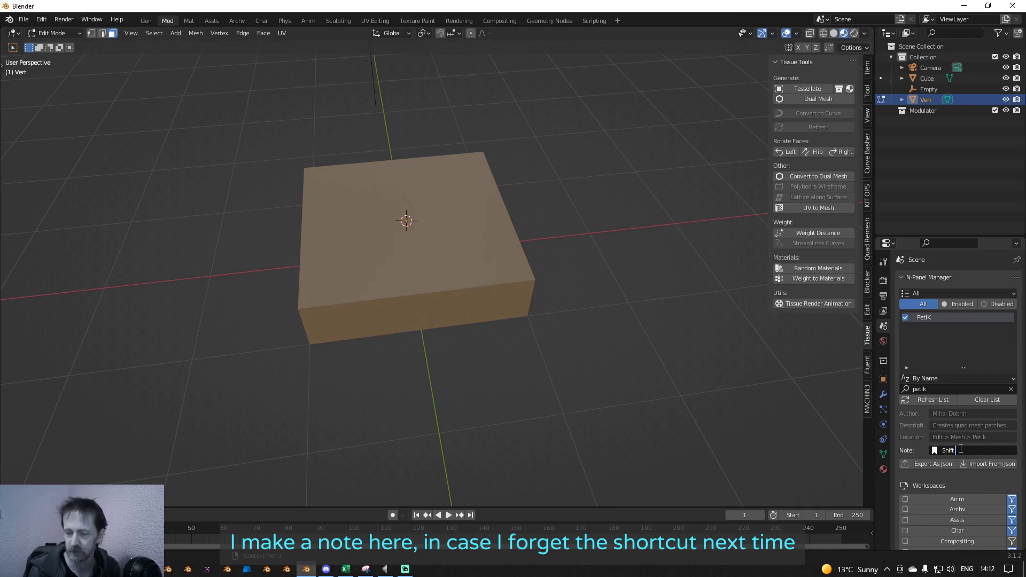
type("Vtrl")
key("BackSpace")
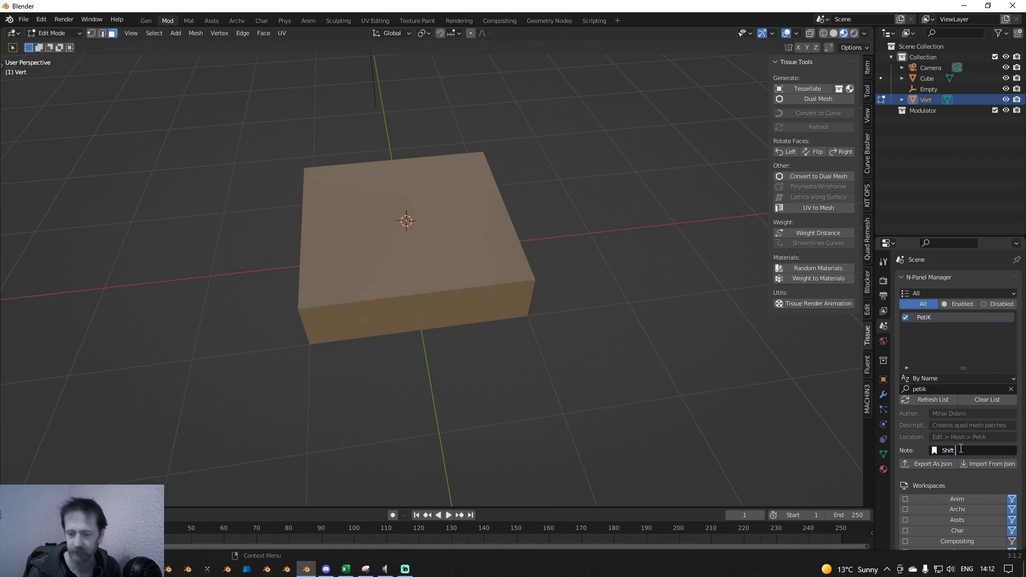
type("Ctrl")
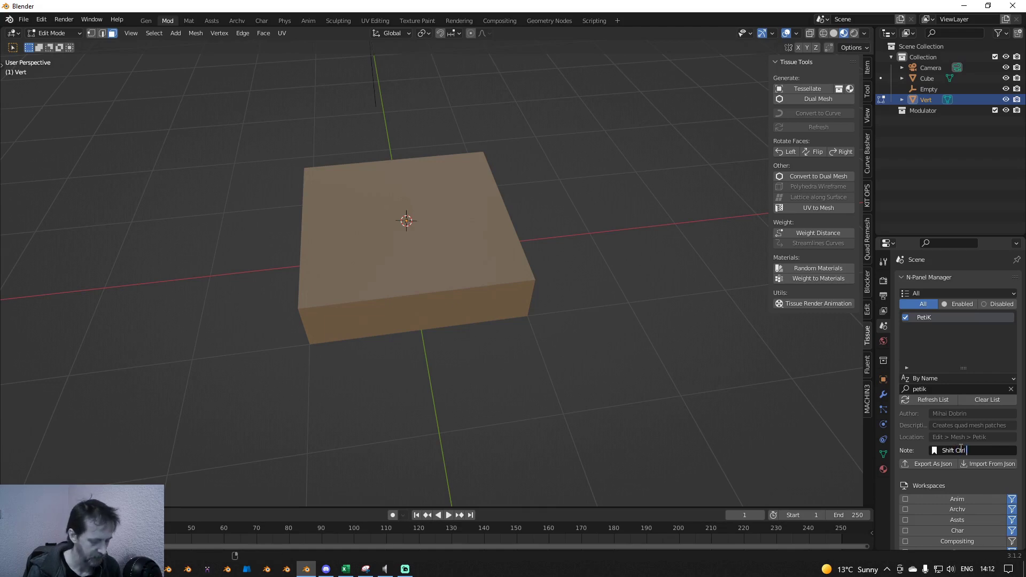
type(" Alt X")
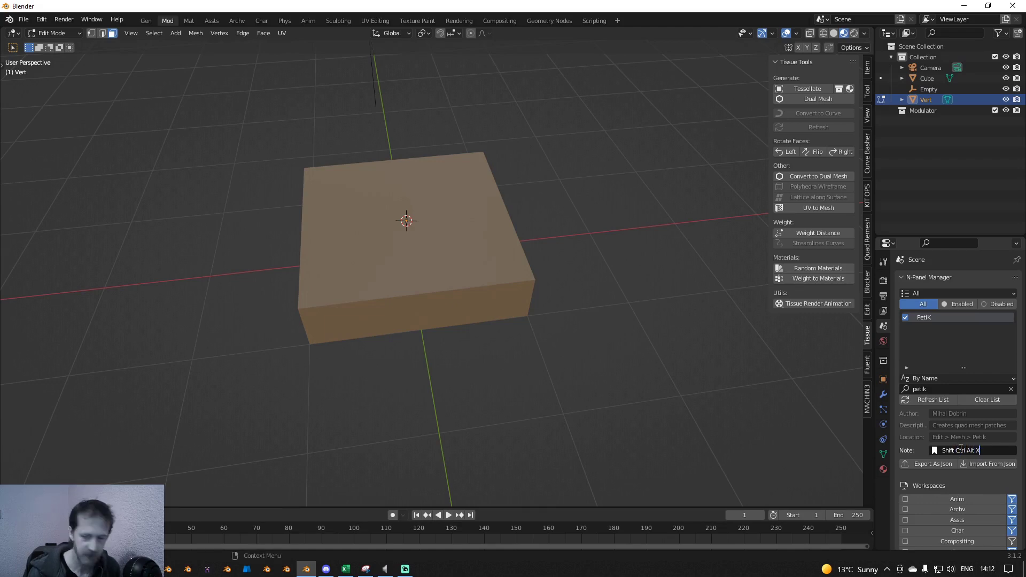
key("Return")
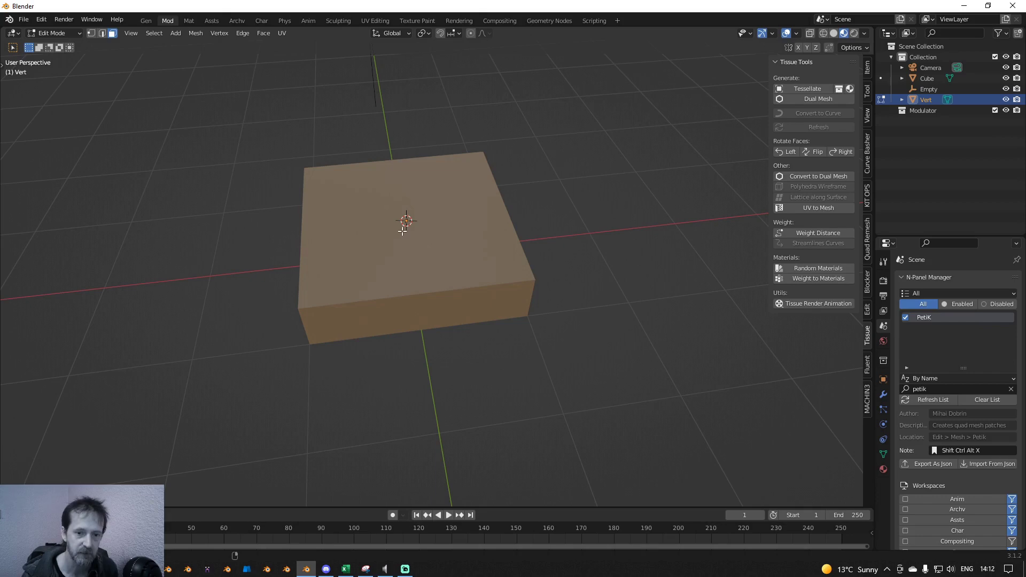
Step: Start PetiK and build a four-cornered quad patch on the front part of the cube's top face, keeping its geometry
key("ctrl+alt+shift+x")
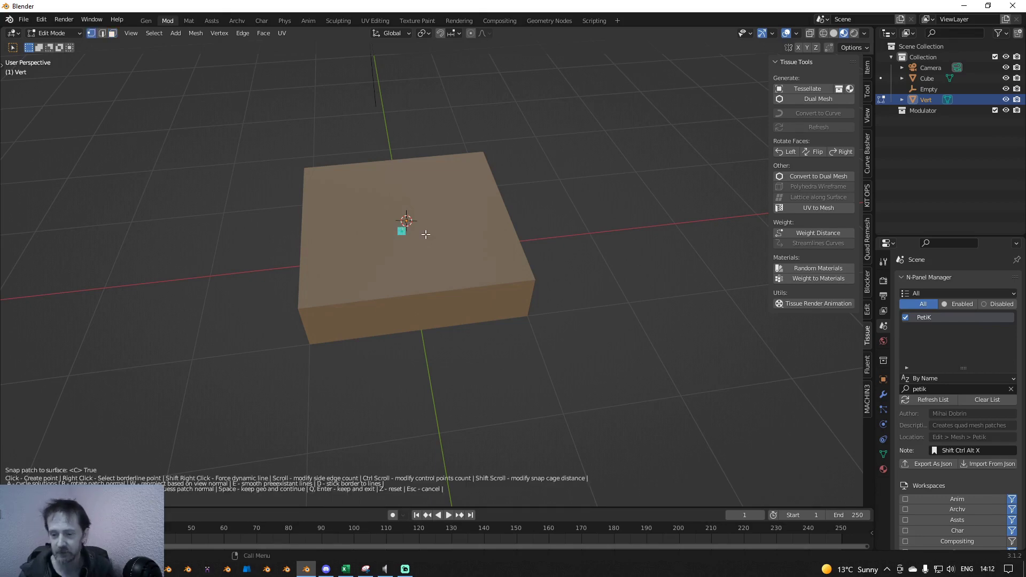
left_click(413, 283)
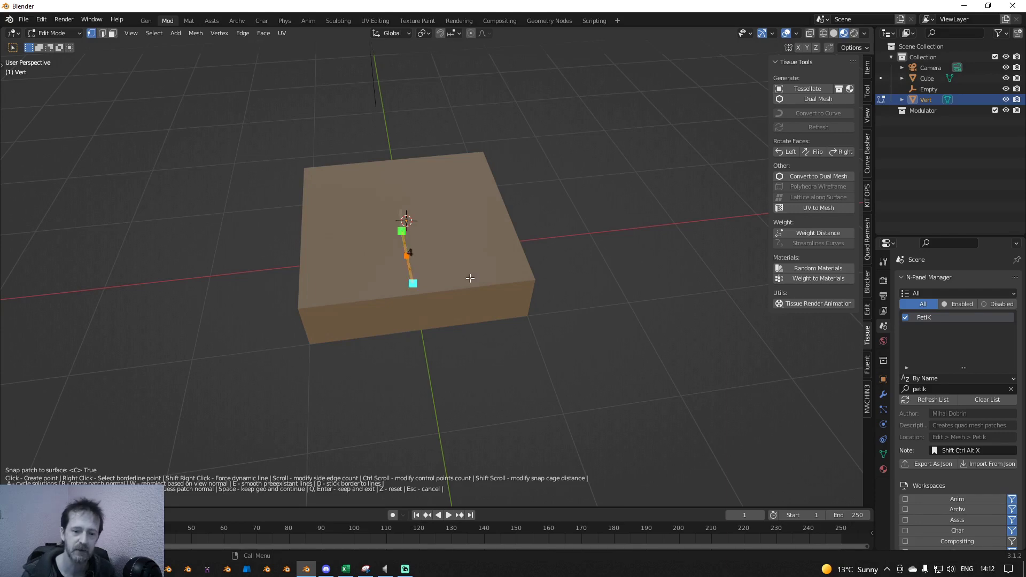
left_click(499, 275)
left_click(478, 222)
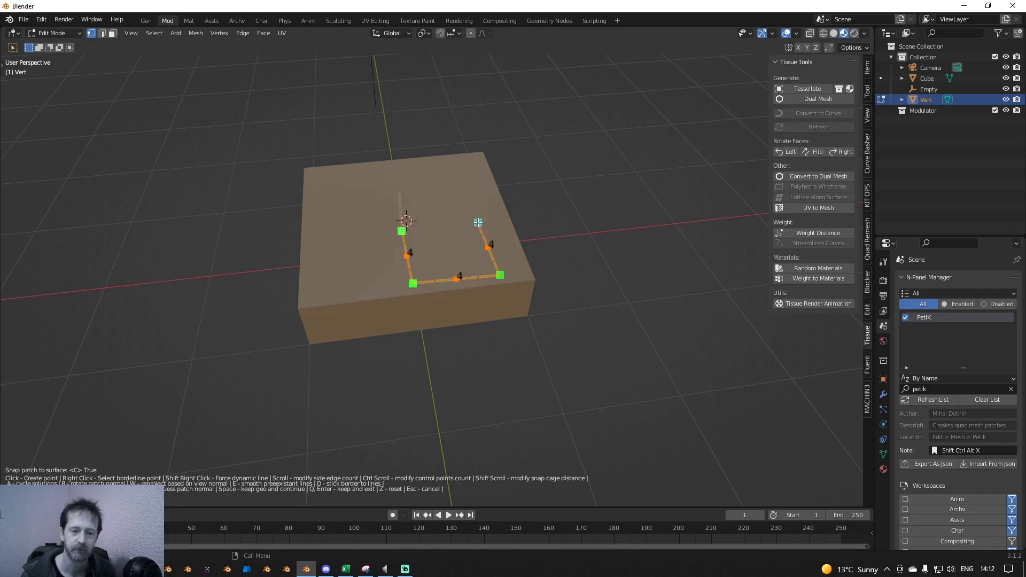
left_click(402, 230)
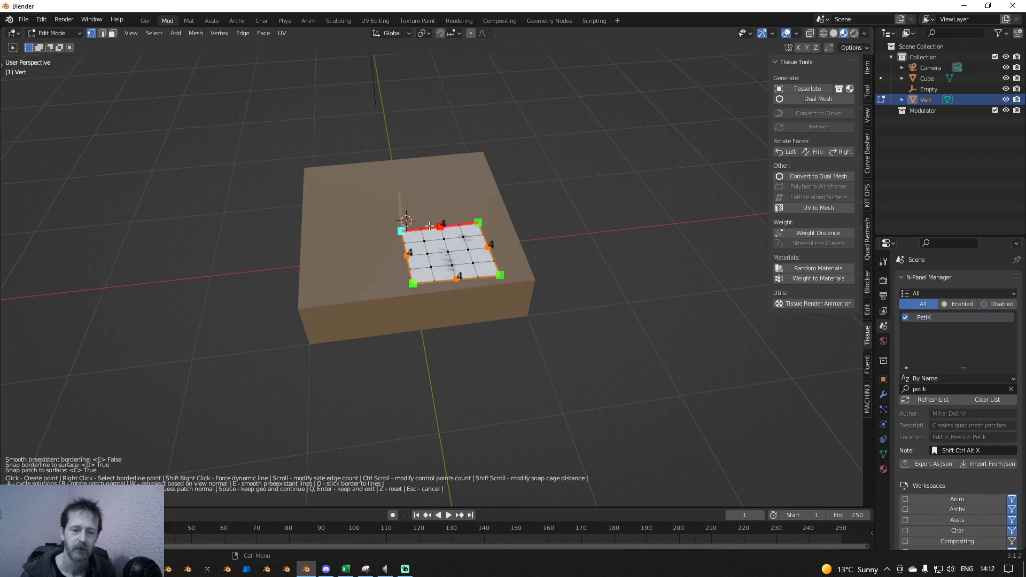
key("space")
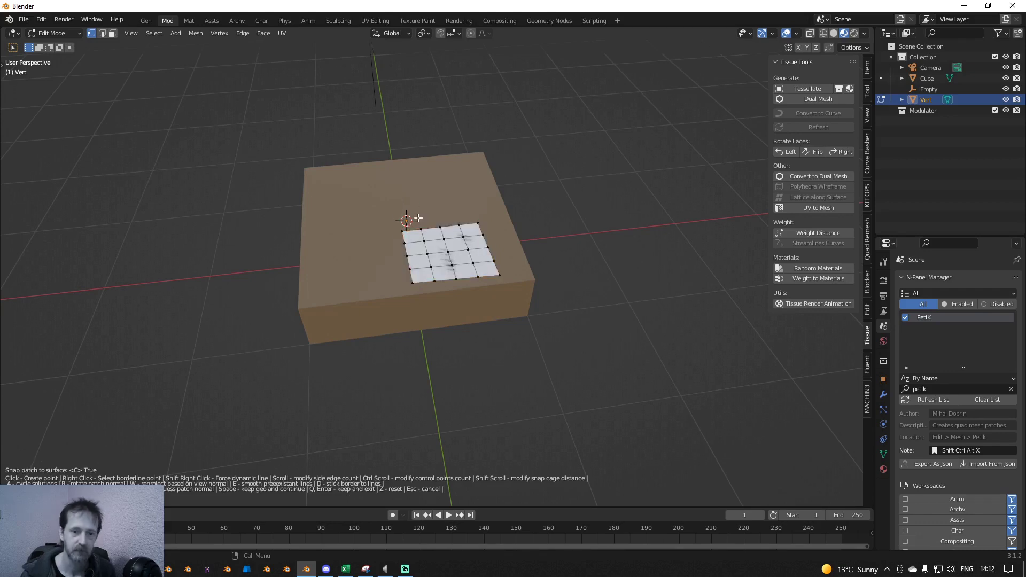
Step: Outline a second four-cornered patch from the first patch's back edge to near the rear edge of the cube's top face
left_click(404, 230)
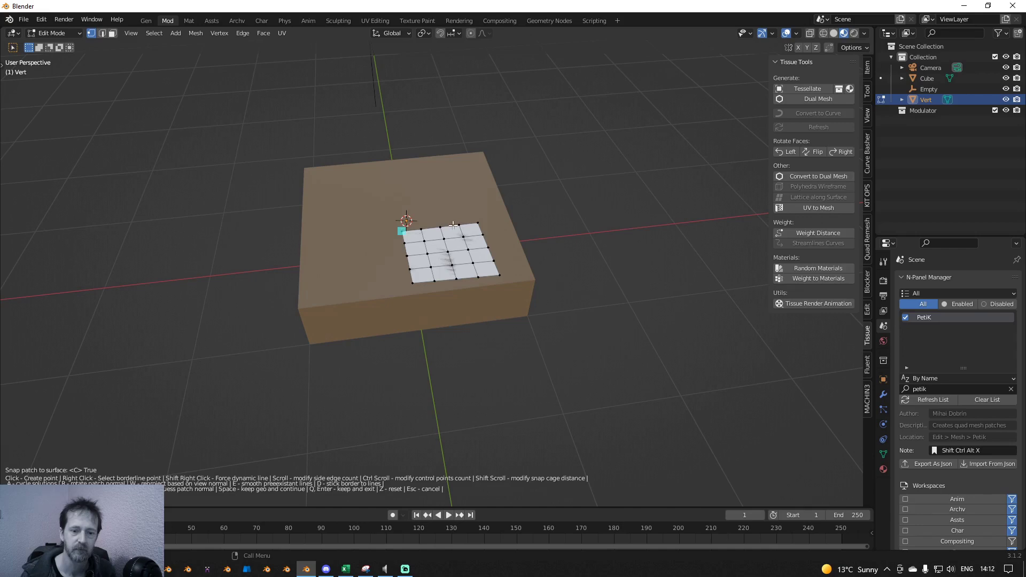
left_click(478, 223)
left_click(457, 157)
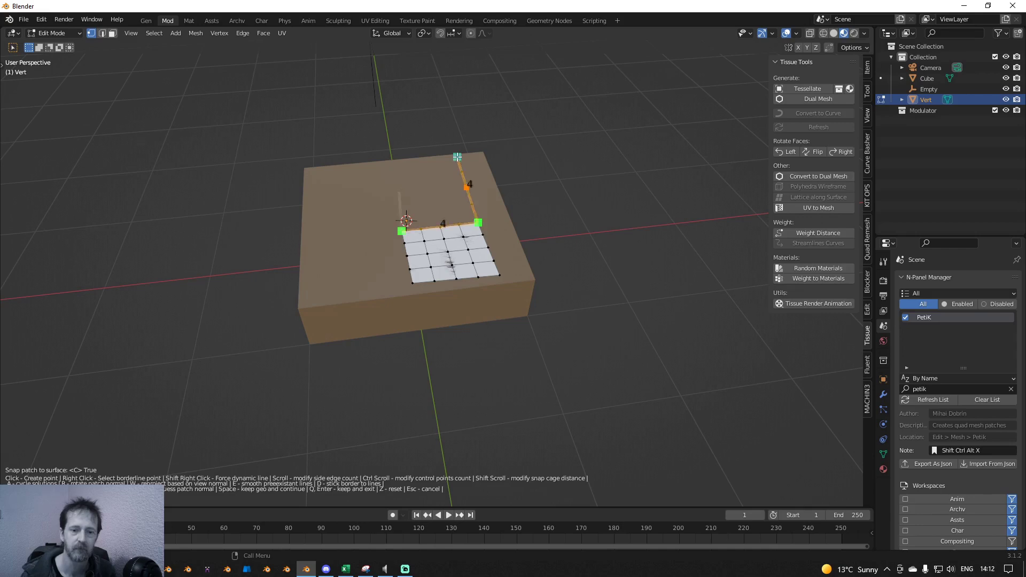
left_click(386, 162)
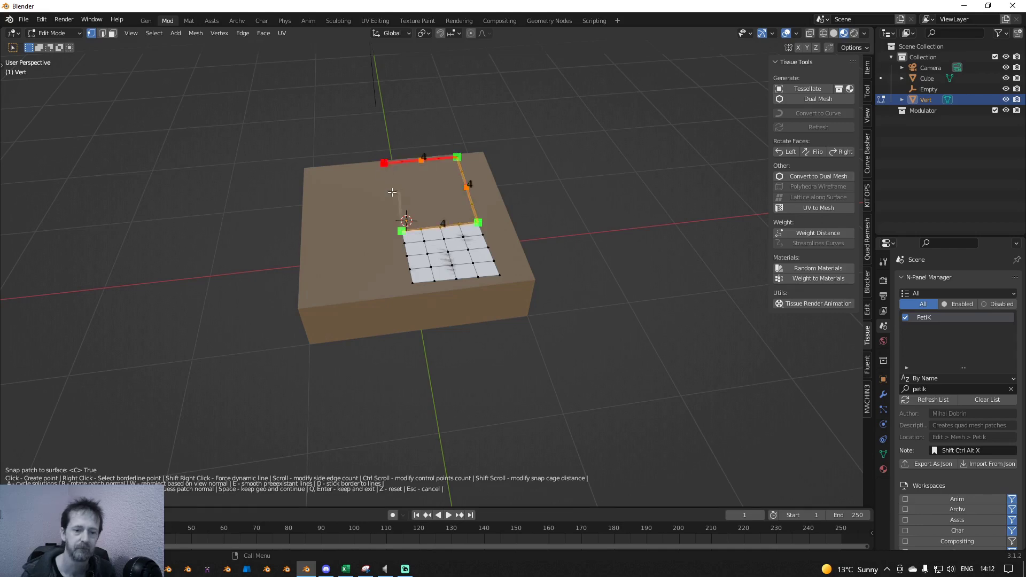
left_click(402, 231)
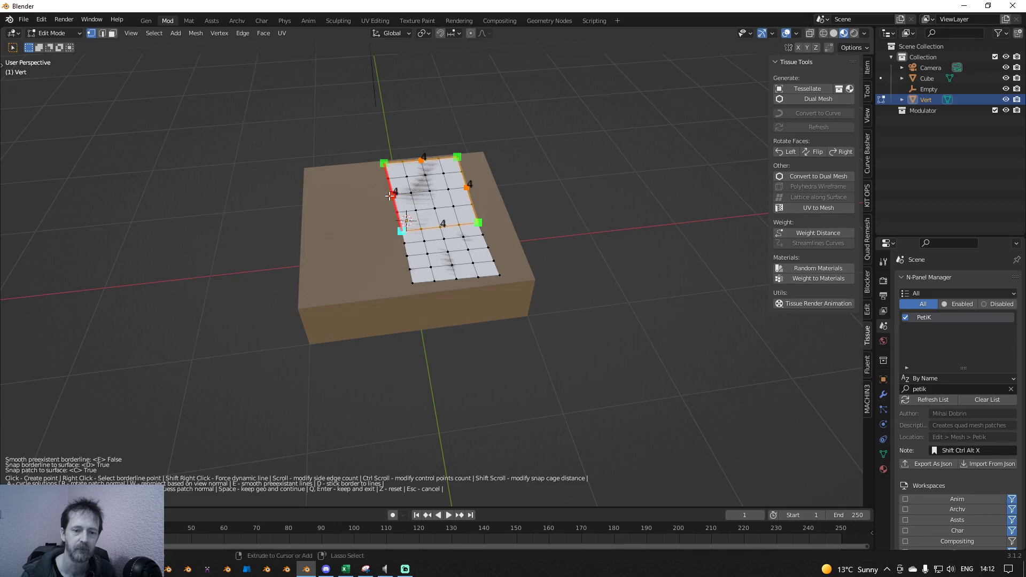
Step: Try 6 segments on the second patch's side, restore 4, bow that side outward, and finish PetiK in Object Mode
scroll(390, 196, "up", 2)
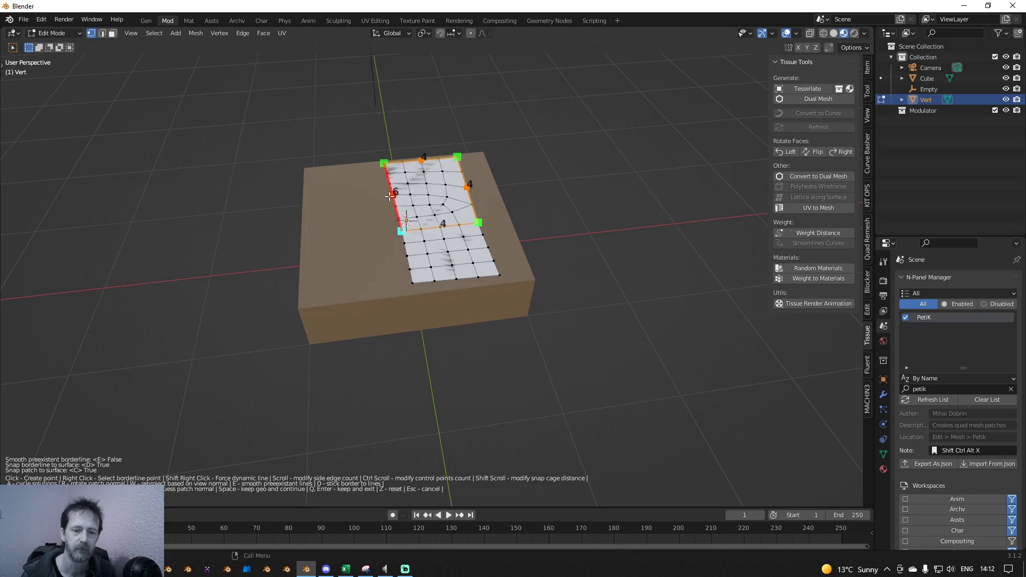
scroll(390, 197, "down", 2)
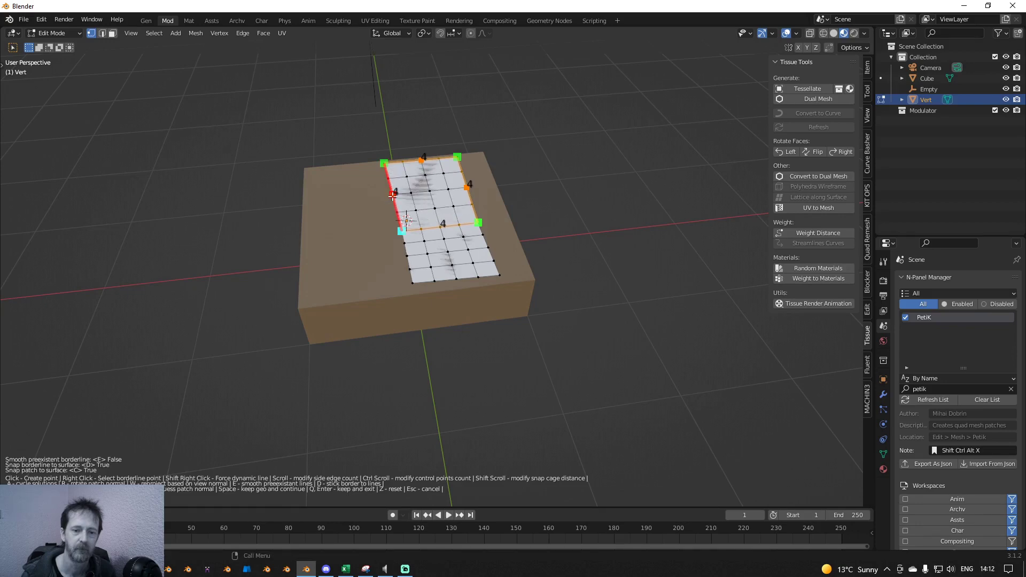
left_click_drag(391, 197, 375, 199)
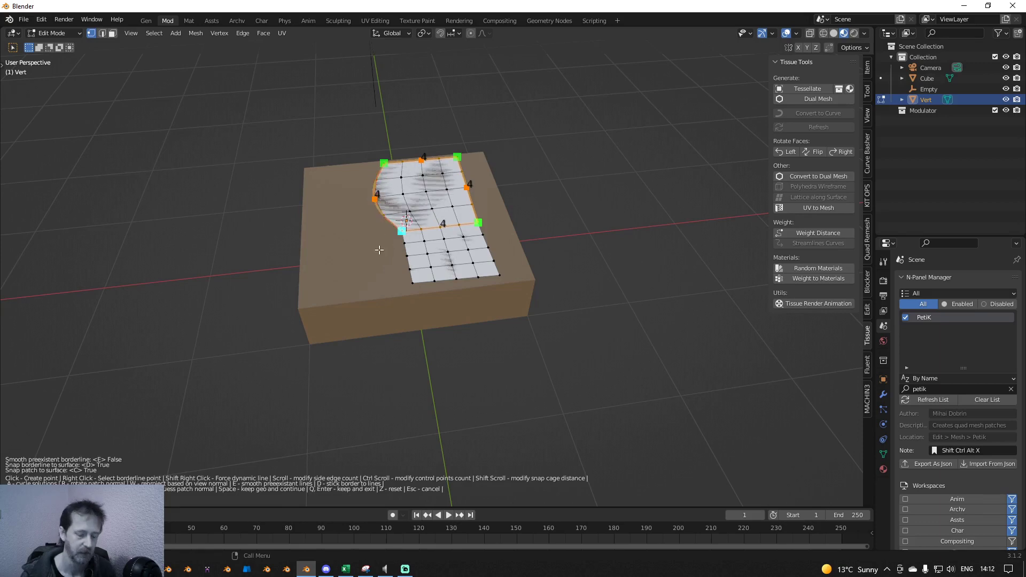
key("space")
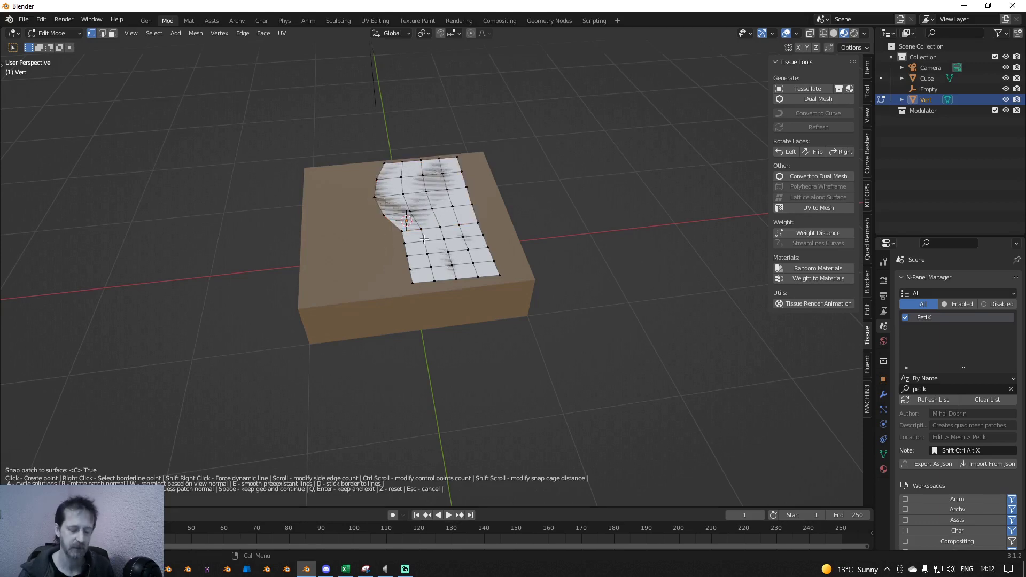
key("Return")
key("Tab")
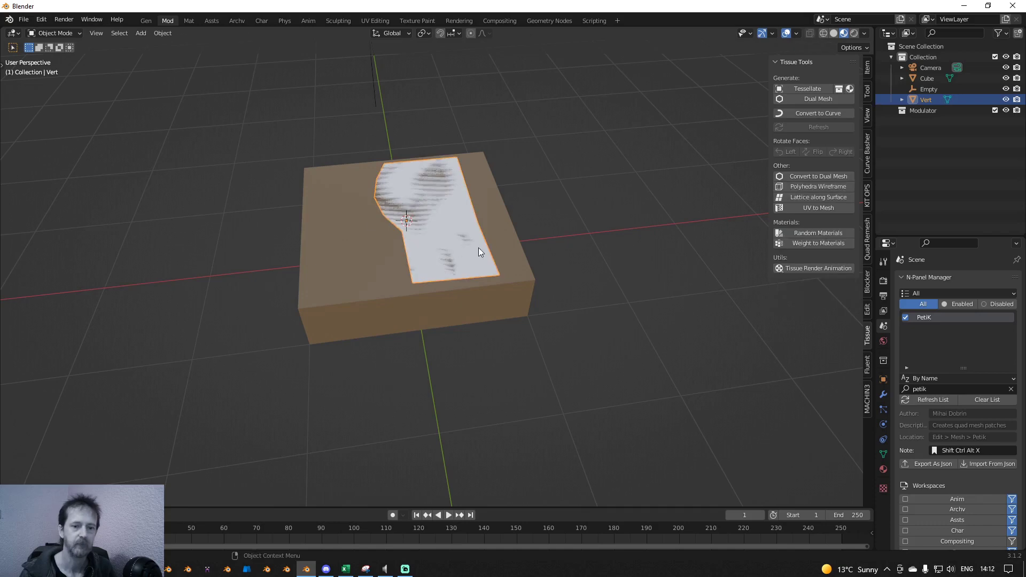
Step: Delete the patch object from the cube's top face and select the cube
left_click(459, 249)
left_click(459, 248)
key("Delete")
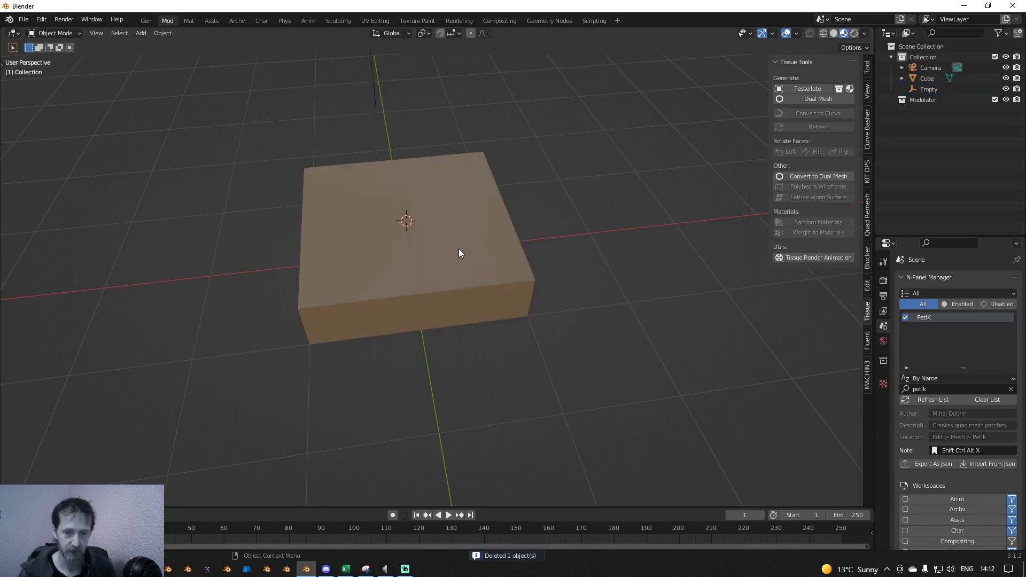
middle_click_drag(463, 267, 464, 252)
left_click(451, 303)
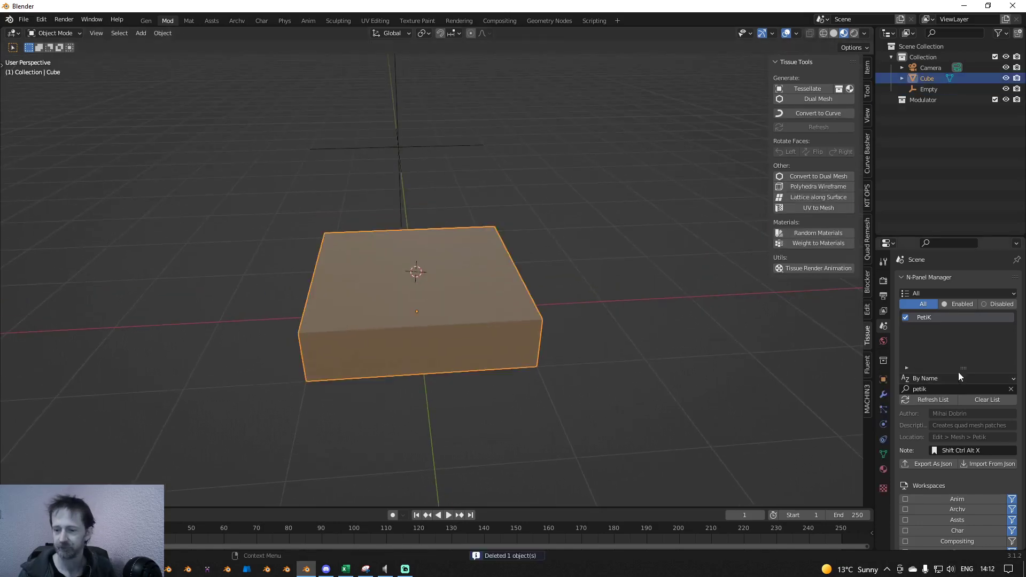
Step: Clear the N-Panel Manager search and switch to Chrome to review the "Why the N Panel Manager" section of the product page
left_click(1011, 390)
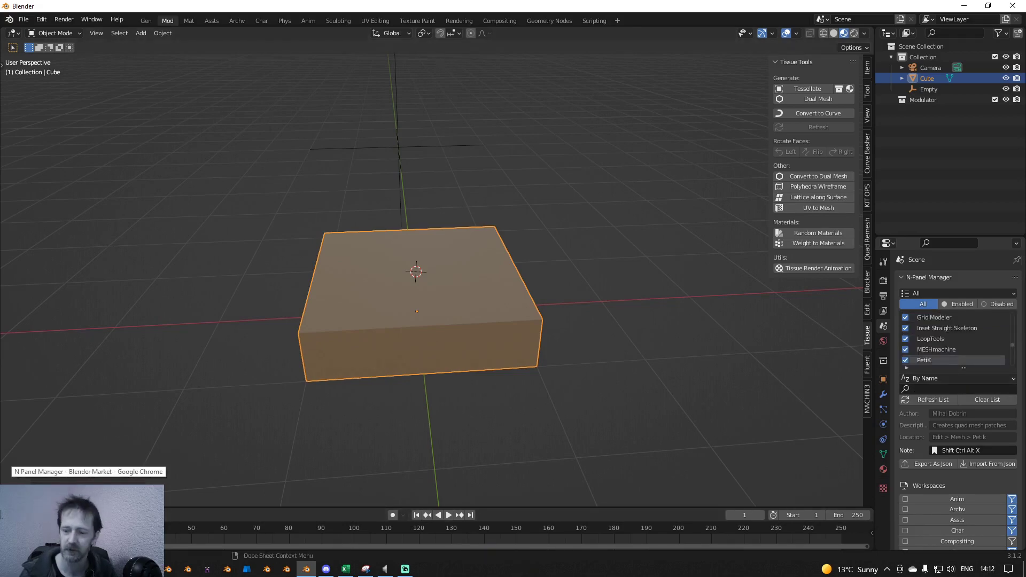
left_click(89, 569)
scroll(180, 344, "down", 1)
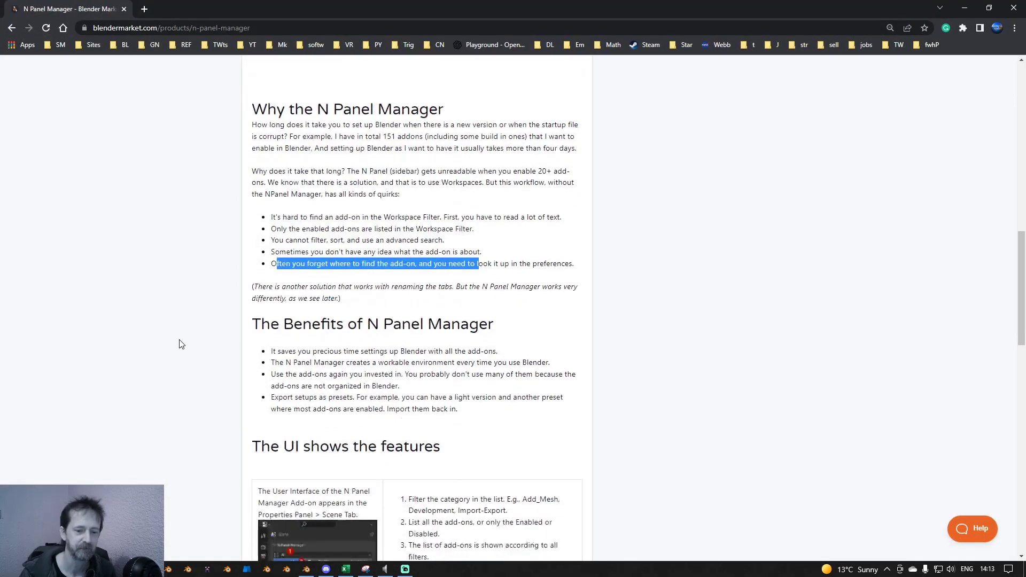
scroll(257, 149, "up", 1)
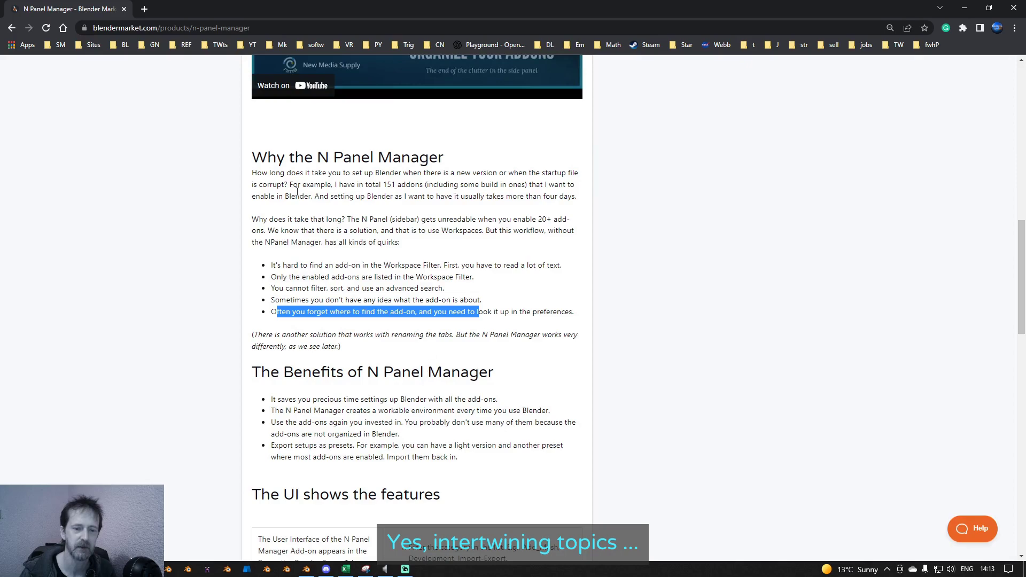
Step: Examine the numbered feature list under "The UI shows the features" and the "Known issues" section of the product page
scroll(298, 192, "down", 2)
scroll(419, 384, "down", 10)
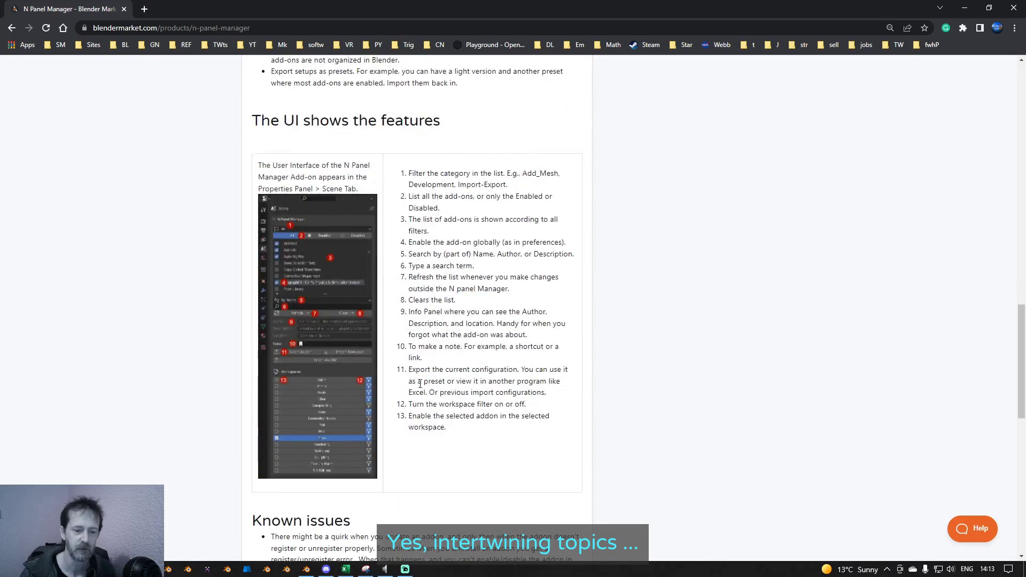
scroll(426, 376, "up", 2)
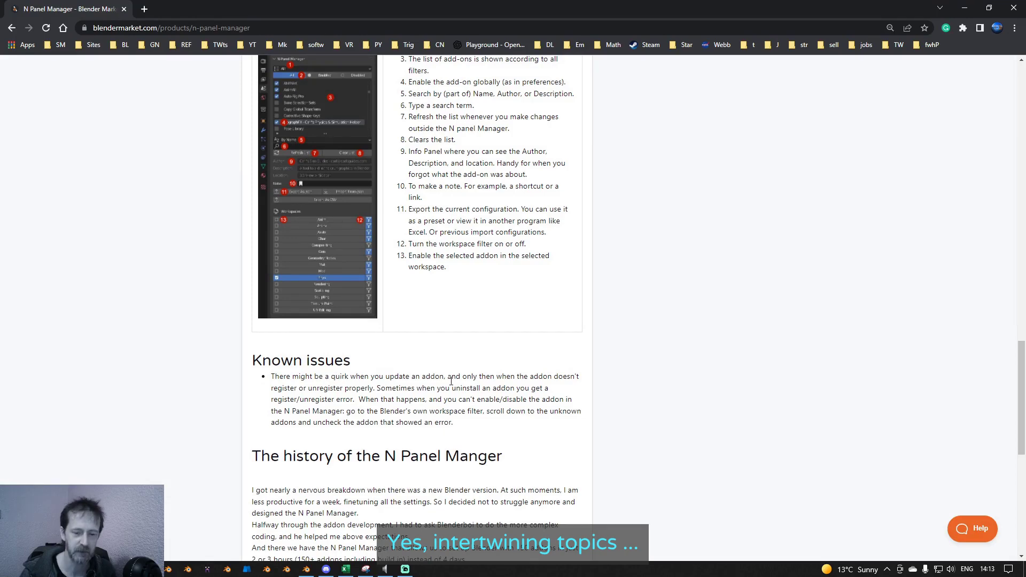
scroll(776, 370, "up", 3)
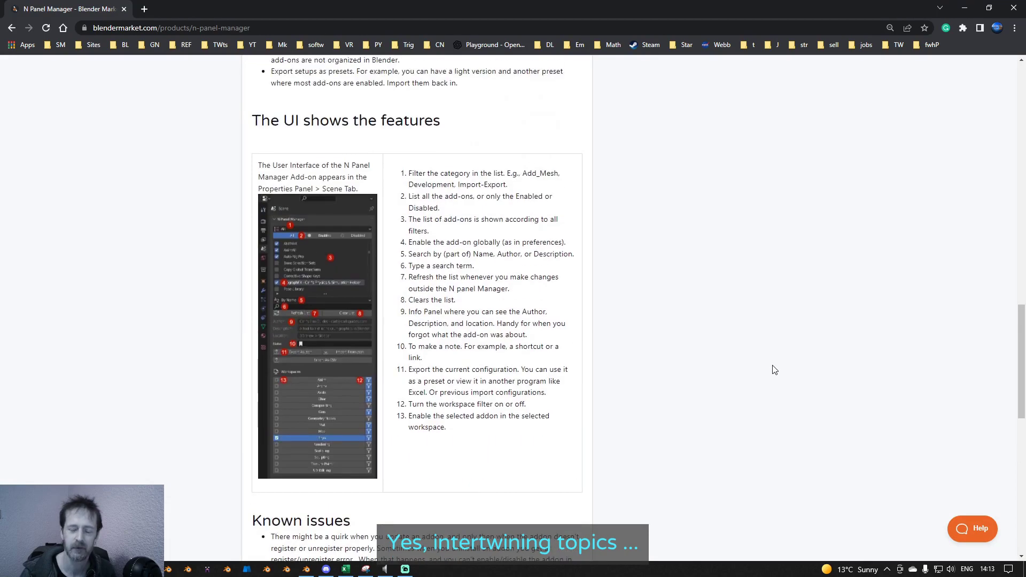
scroll(775, 370, "up", 2)
scroll(775, 370, "down", 2)
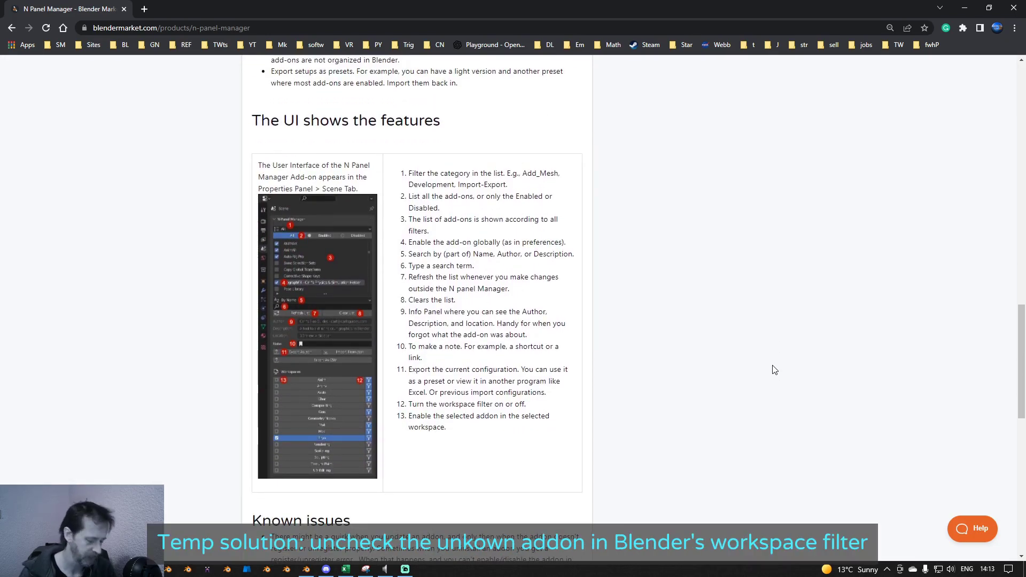
Step: Switch to Blender, show the KIT OPS sidebar tools, and refresh the N-Panel Manager add-on list in the Scene properties
left_click(307, 569)
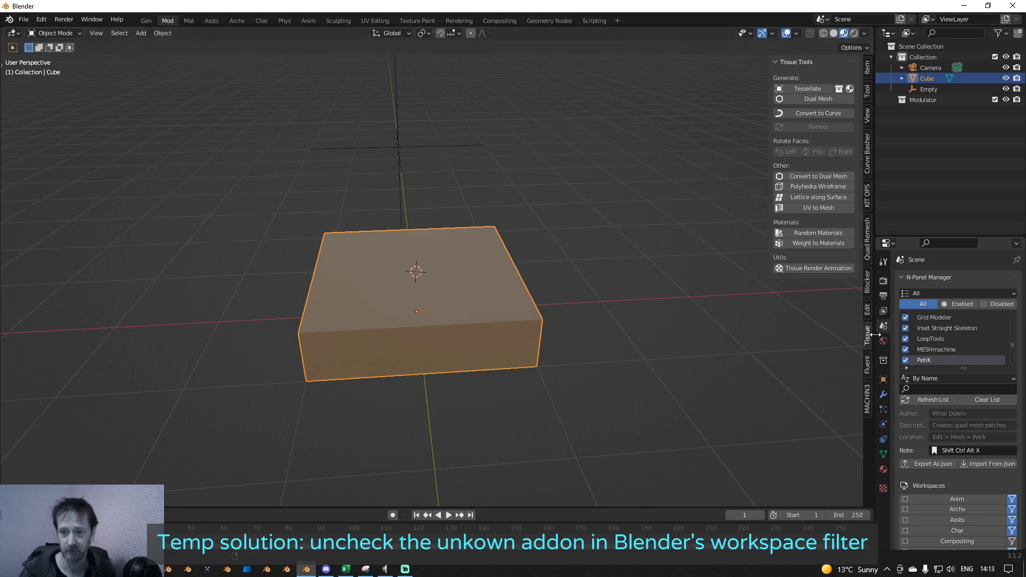
left_click(867, 198)
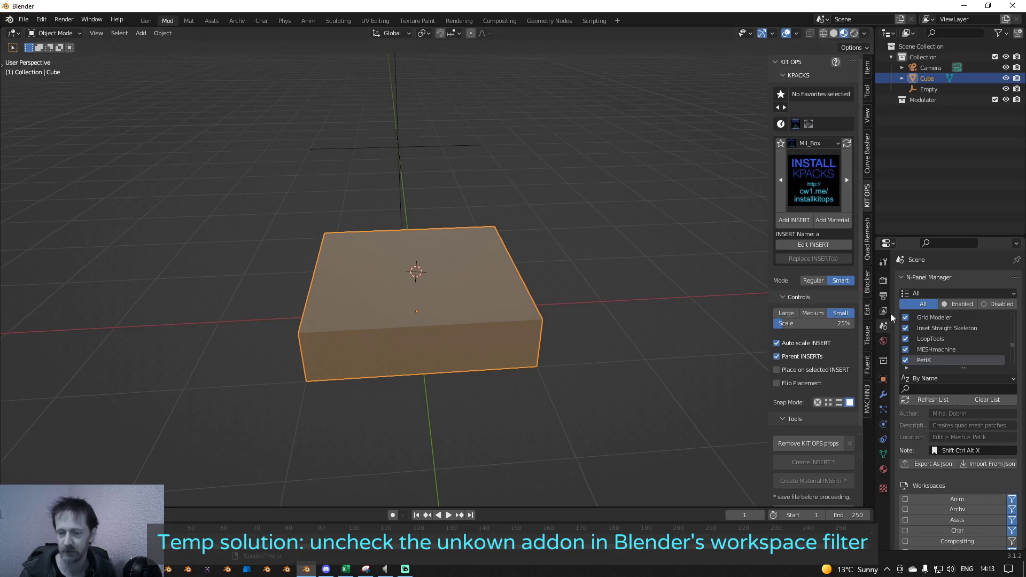
left_click(884, 281)
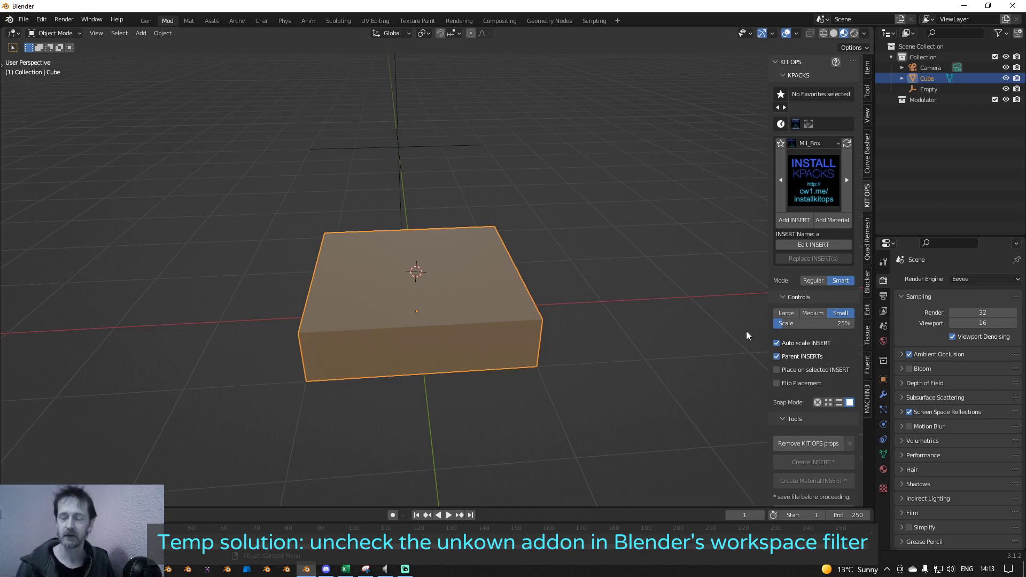
left_click(884, 326)
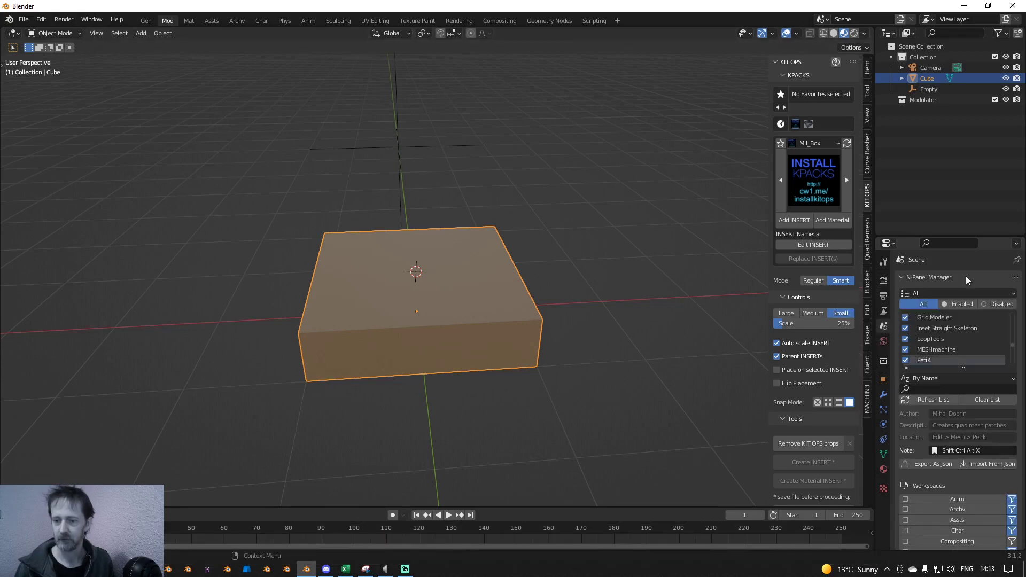
left_click(919, 400)
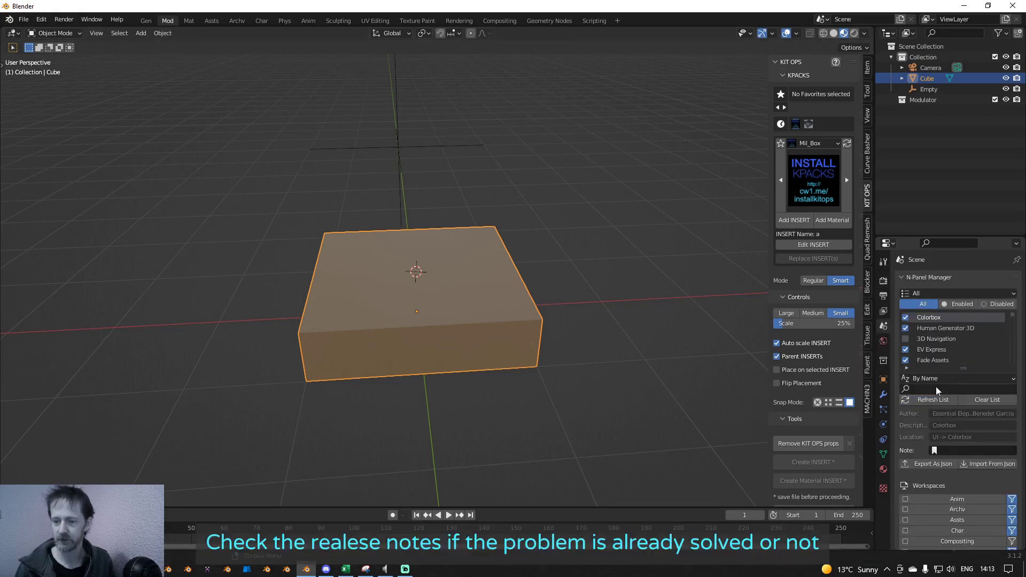
left_click(936, 389)
type("kito")
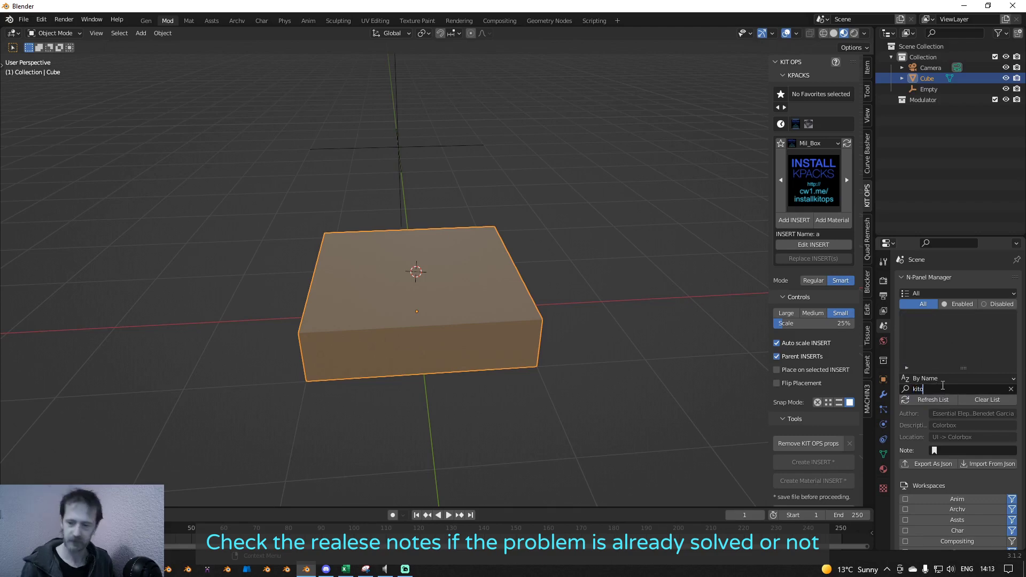
type("ps")
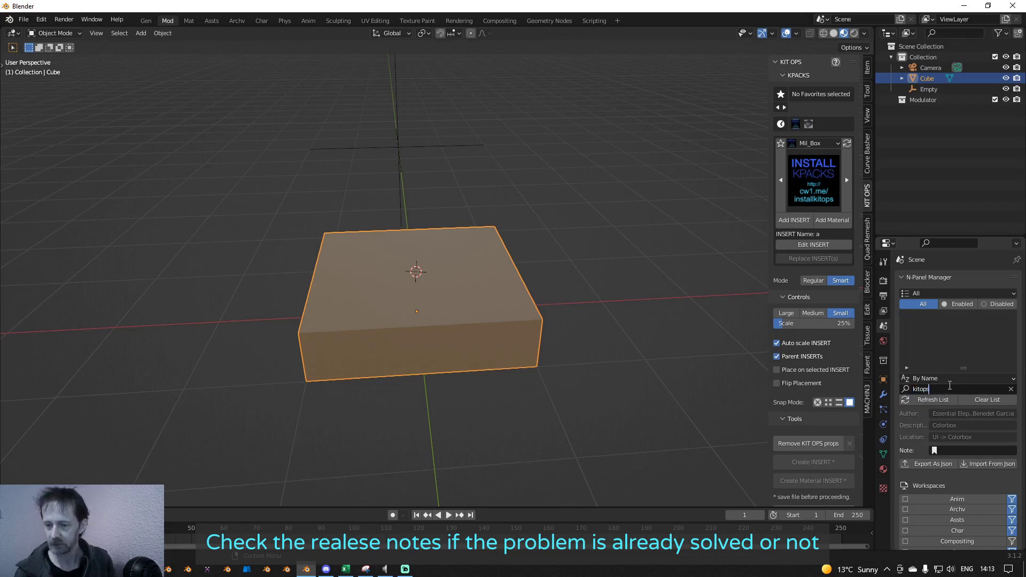
key("Return")
Step: Search the add-on list by name for "kit op" and select KIT OPS
left_click(948, 389)
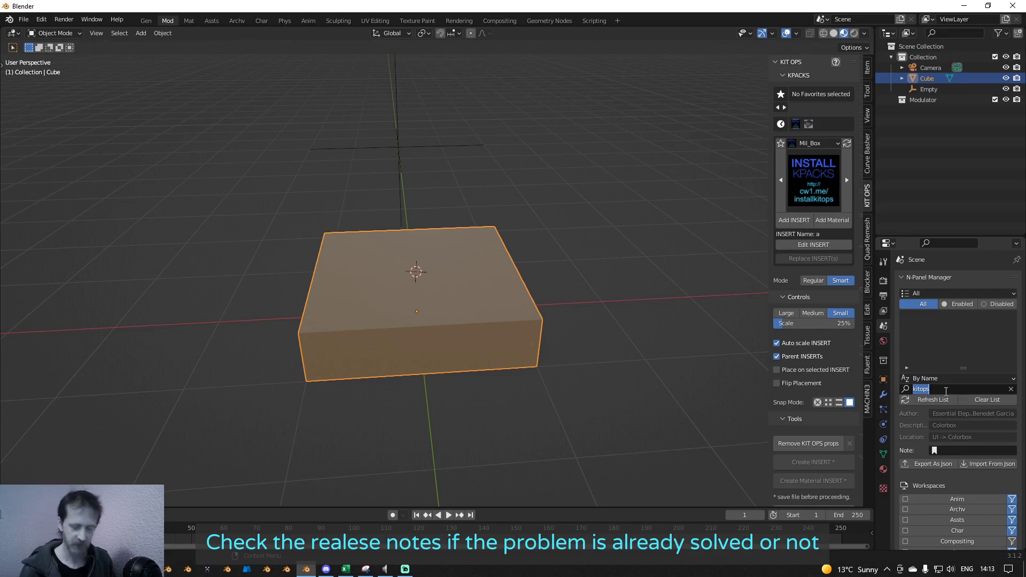
key("BackSpace")
type("kit o")
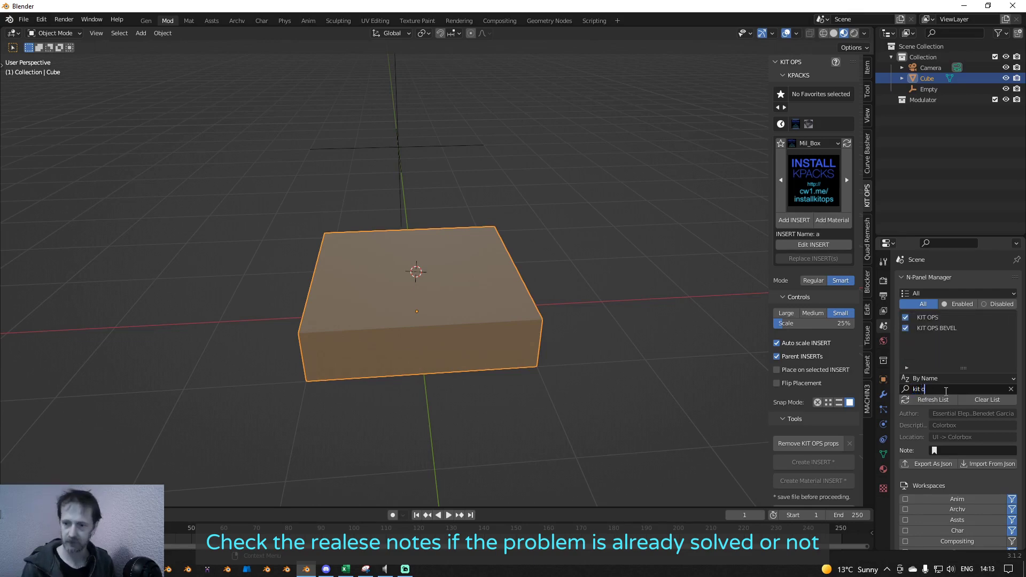
type("p")
left_click(942, 317)
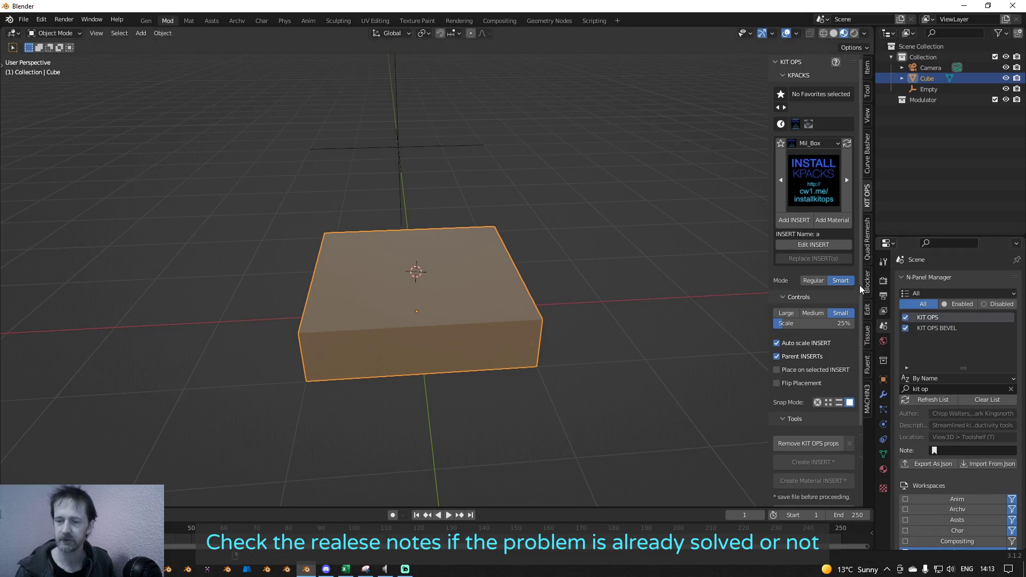
Step: Examine Blender's own Filter Add-ons list for the Mod workspace, down to the uncategorised add-ons near its end
left_click(883, 263)
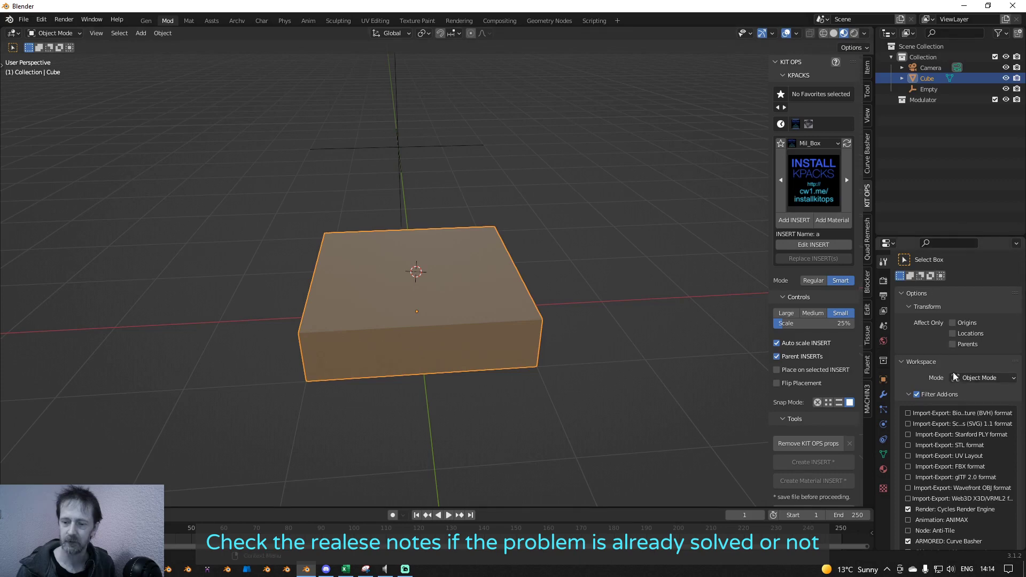
scroll(944, 389, "down", 15)
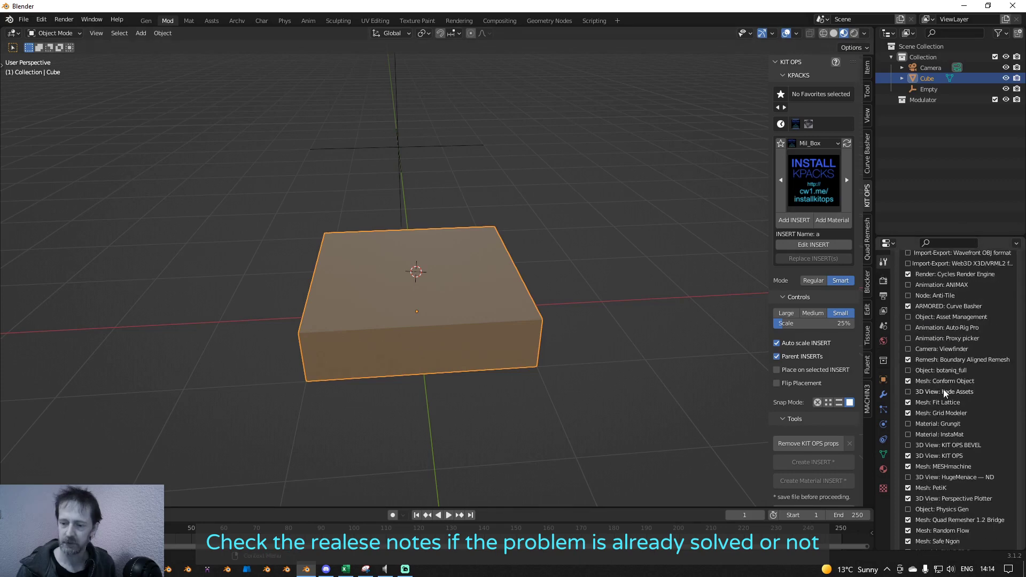
scroll(952, 409, "down", 6)
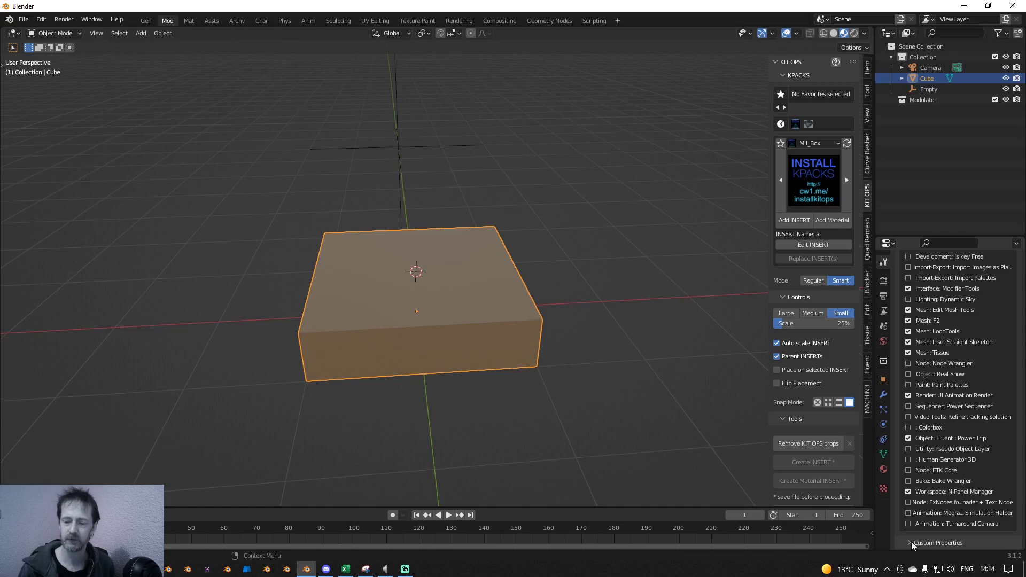
scroll(951, 374, "up", 10)
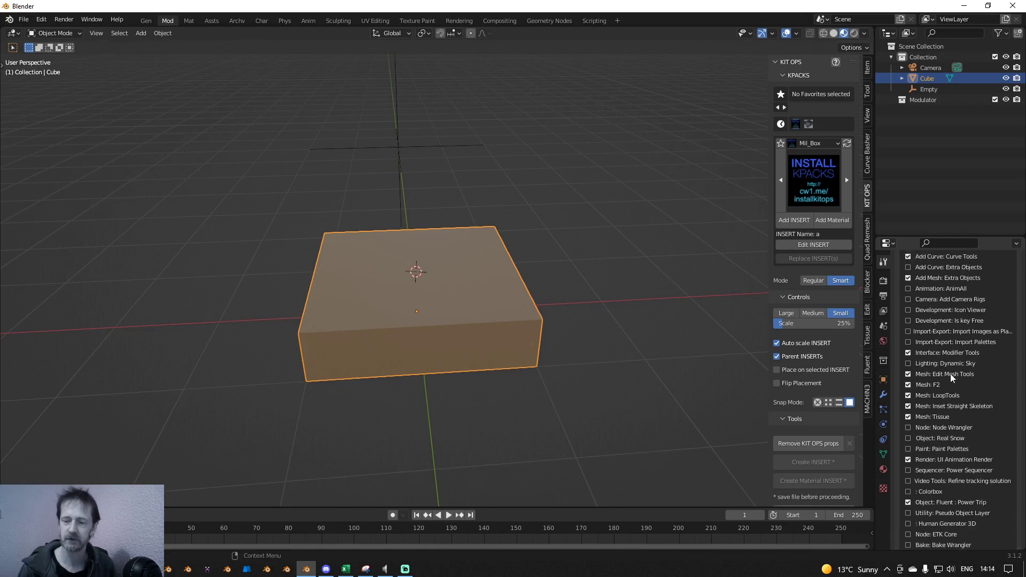
Step: Return to the N-Panel Manager, refresh its add-on list and reselect KIT OPS to show its workspace assignments
left_click(883, 327)
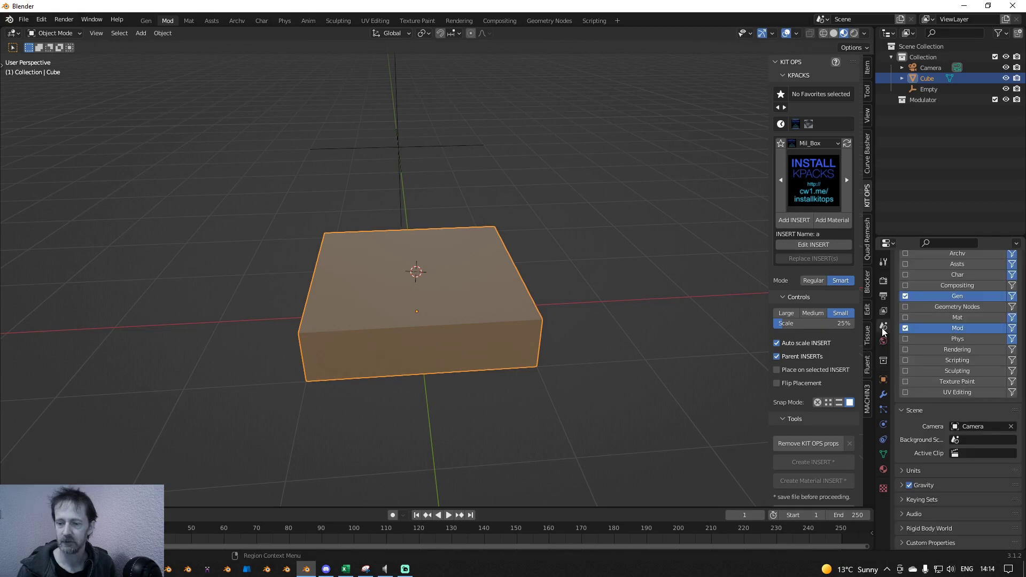
scroll(953, 332, "up", 2)
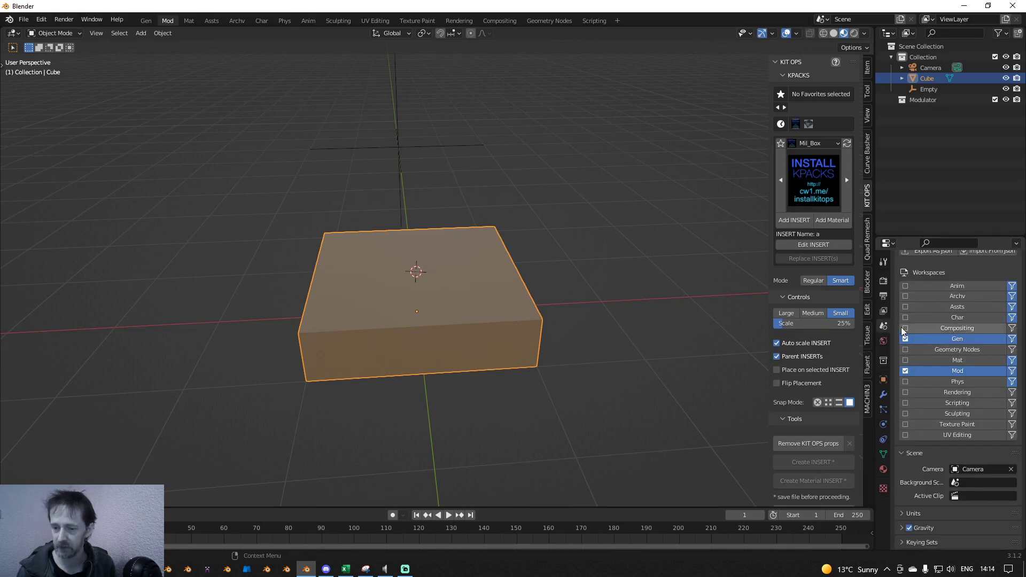
scroll(916, 351, "up", 8)
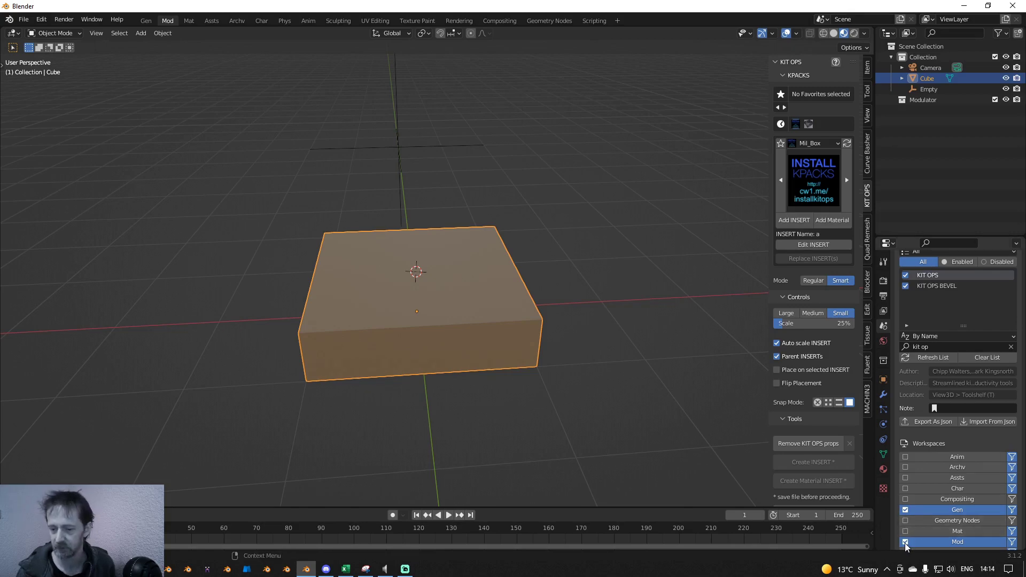
scroll(907, 544, "down", 3)
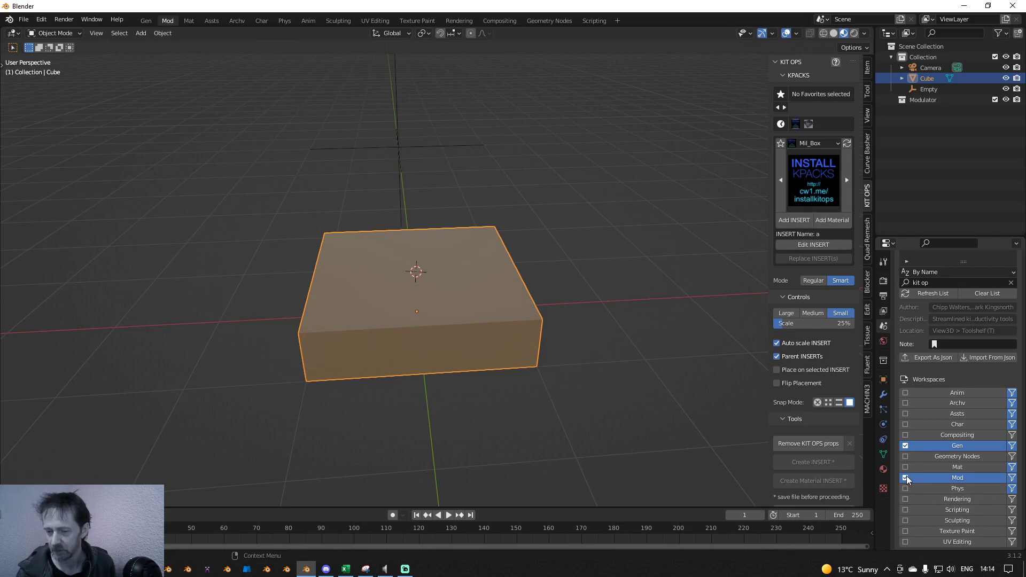
left_click(920, 293)
scroll(960, 311, "up", 5)
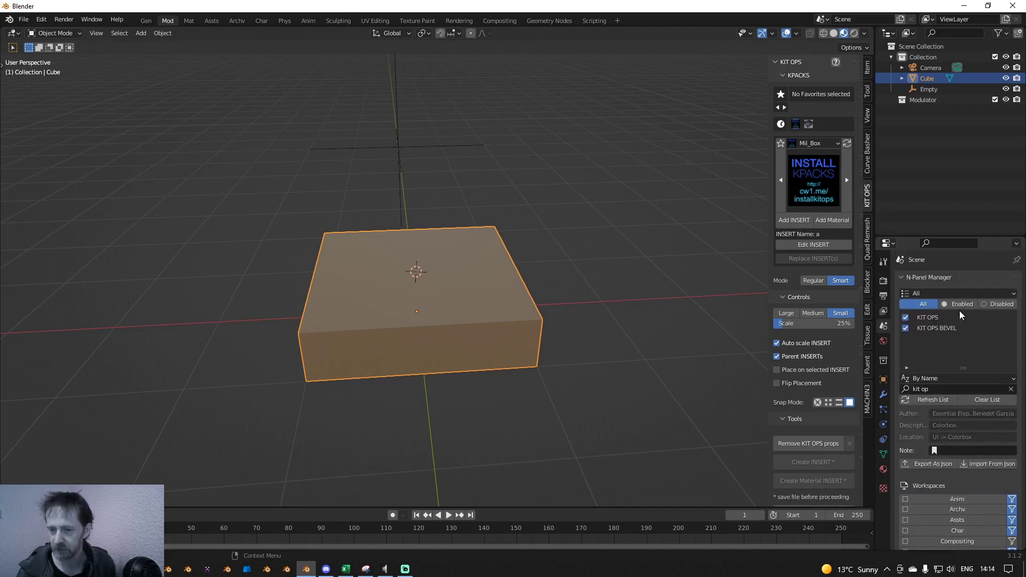
left_click(939, 320)
scroll(958, 433, "down", 5)
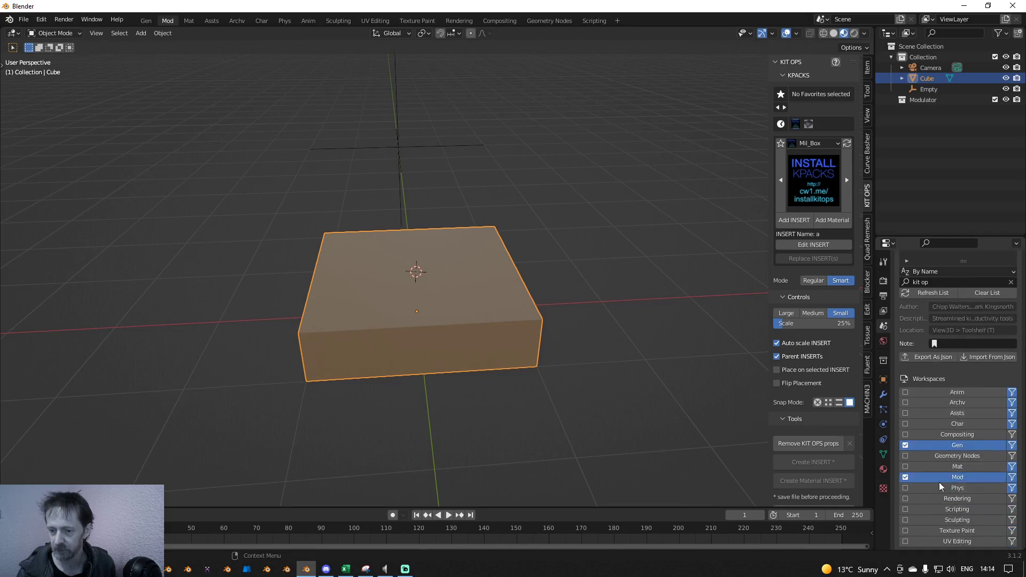
Step: Toggle KIT OPS off and back on for the Mod workspace twice
left_click(905, 478)
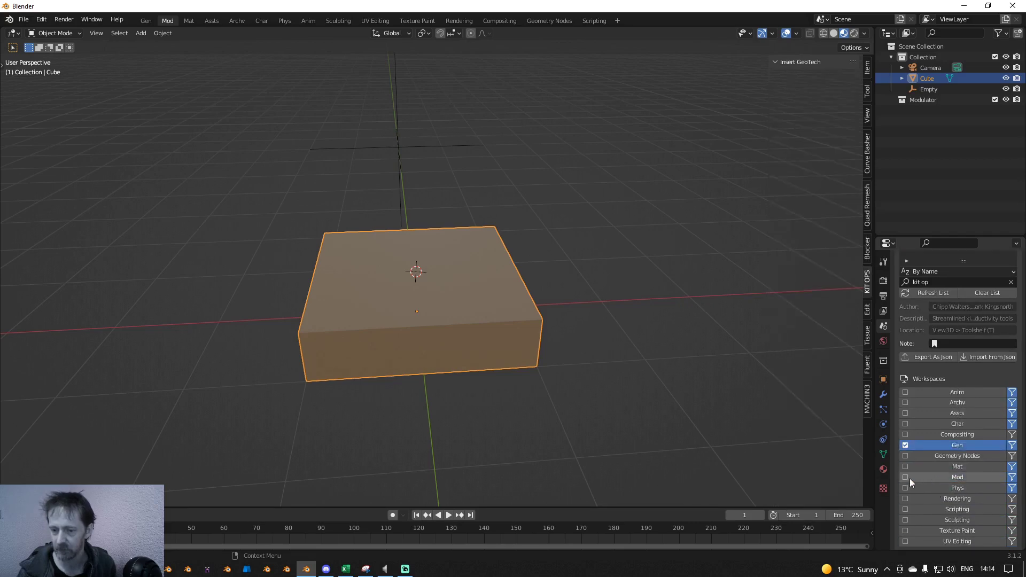
left_click(906, 477)
left_click(906, 477)
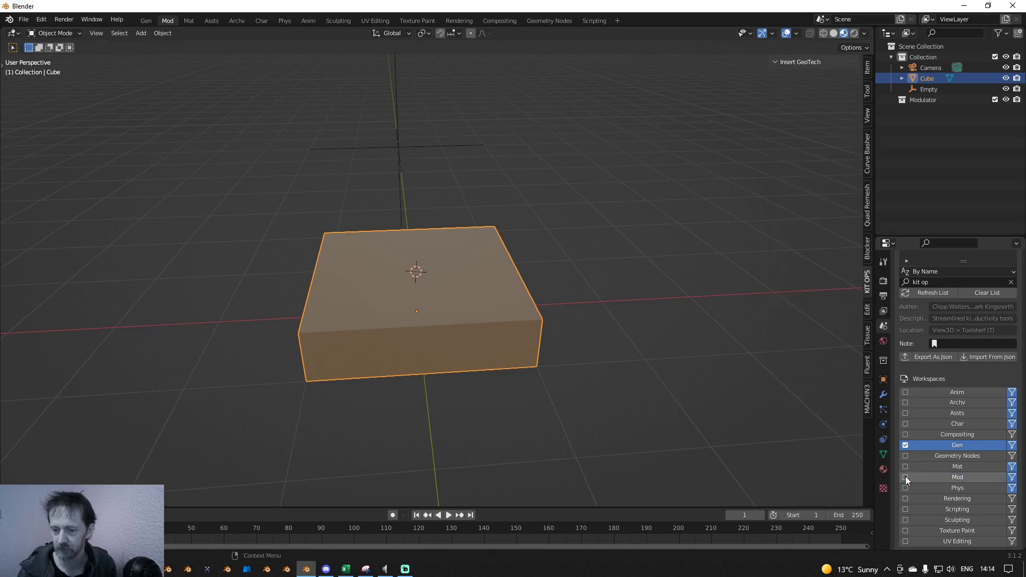
left_click(905, 477)
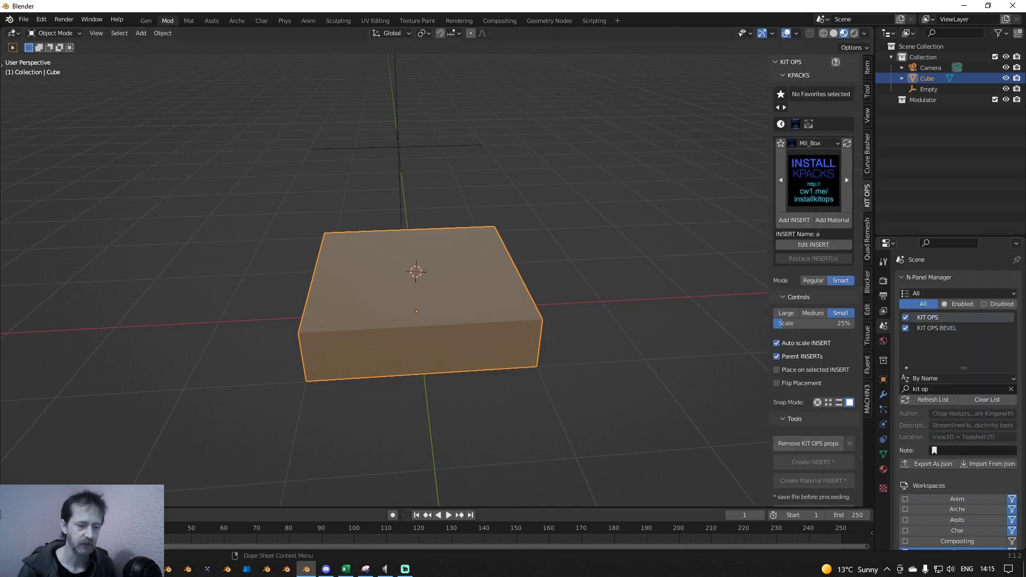
Step: Switch to Chrome and highlight the "Known issues" text on the product page to review it
left_click(119, 569)
scroll(319, 371, "down", 10)
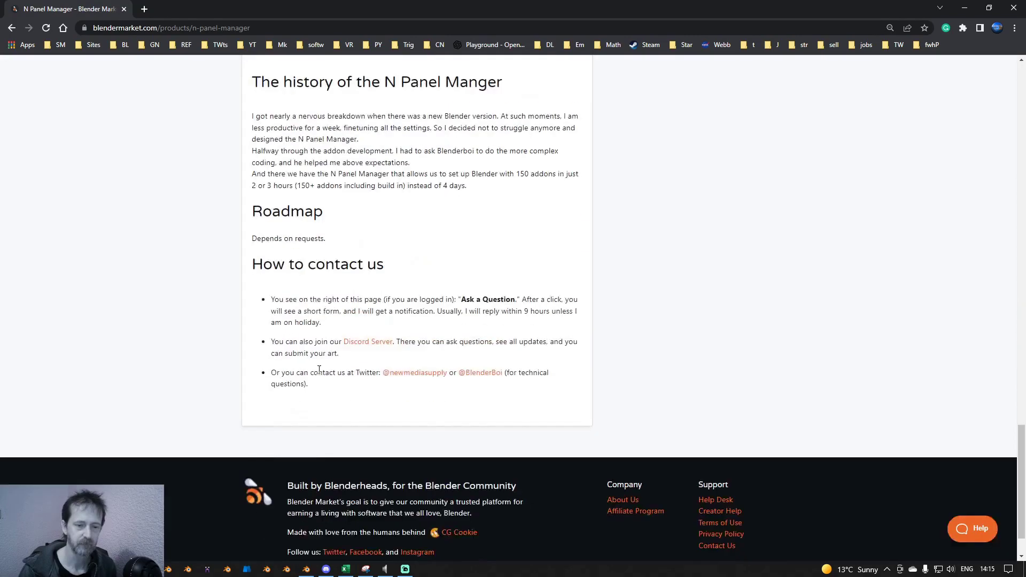
scroll(307, 190, "up", 2)
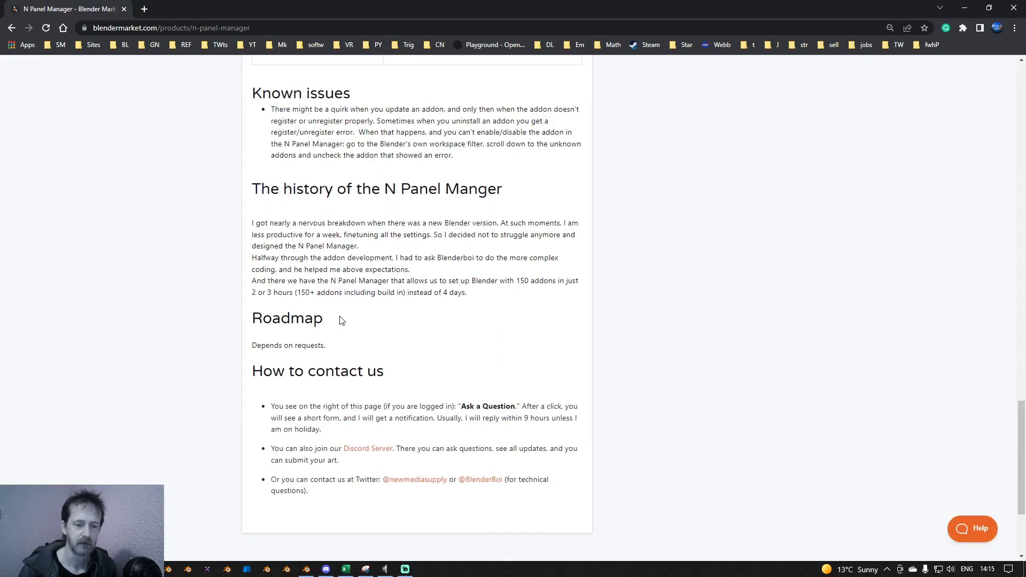
scroll(328, 337, "up", 3)
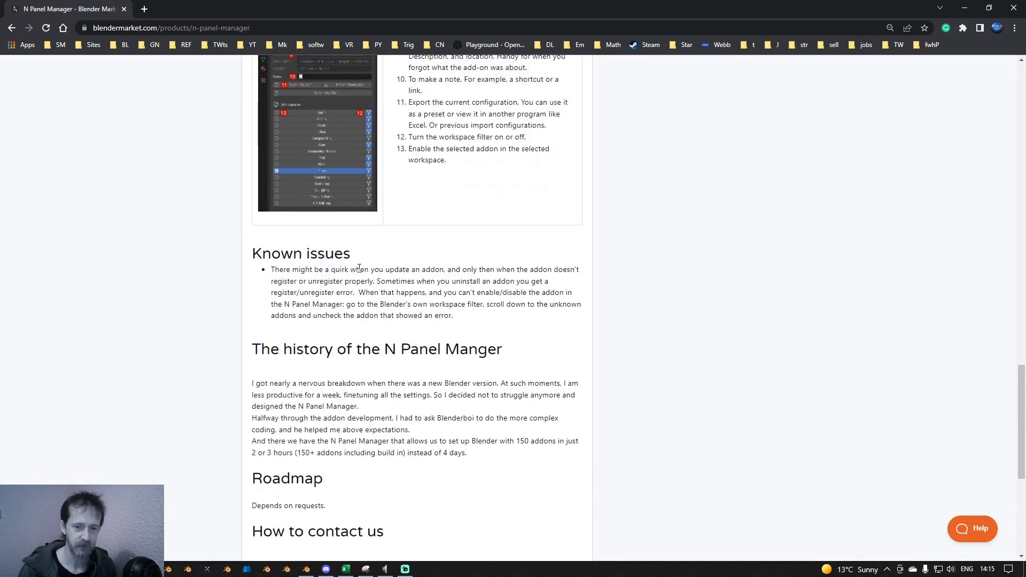
left_click_drag(292, 261, 555, 316)
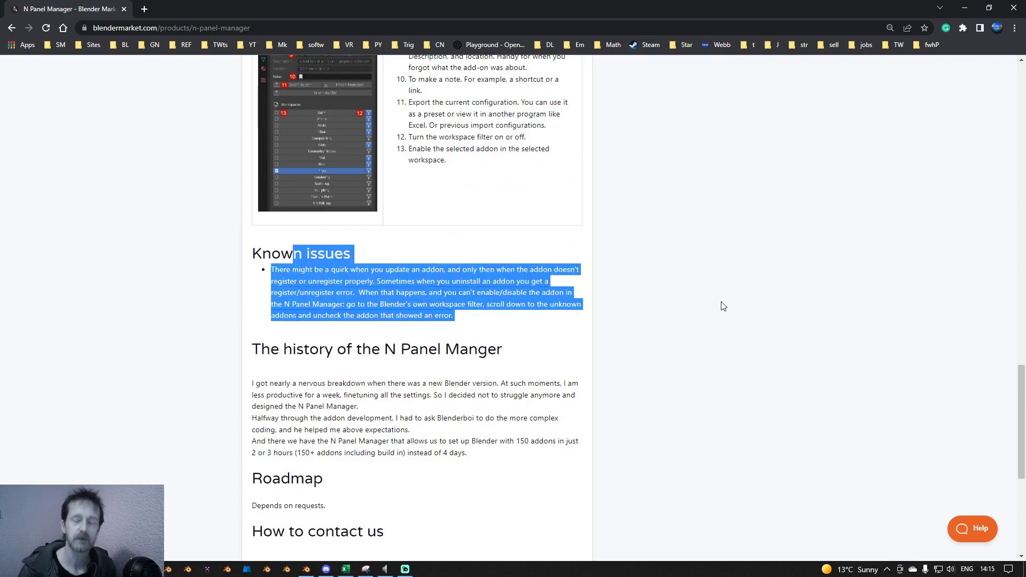
left_click(742, 304)
Step: Open the product's Documentation and highlight the word "Important:" in the Installation instructions about enabling the add-on per workspace
scroll(727, 247, "up", 20)
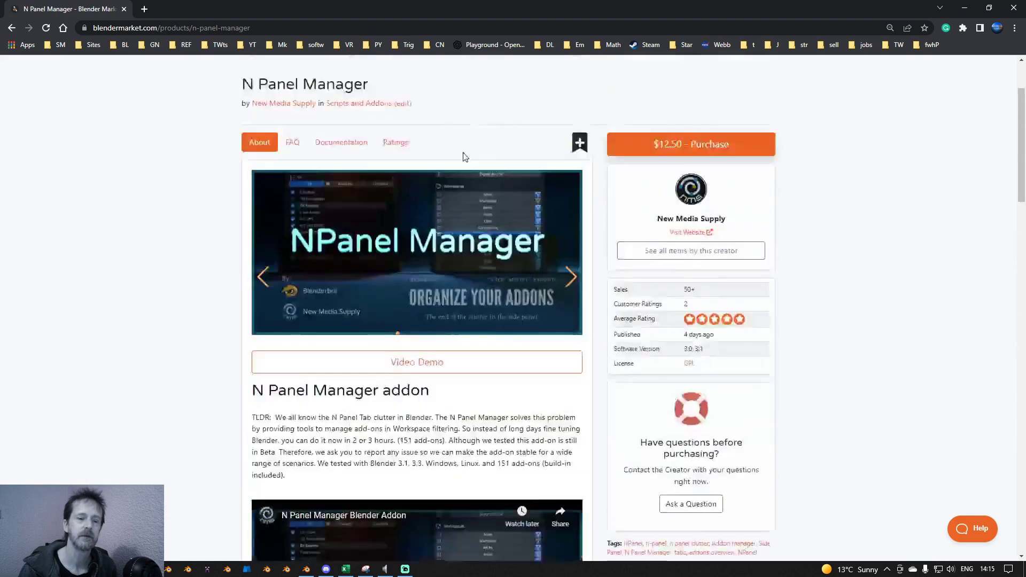
left_click(347, 251)
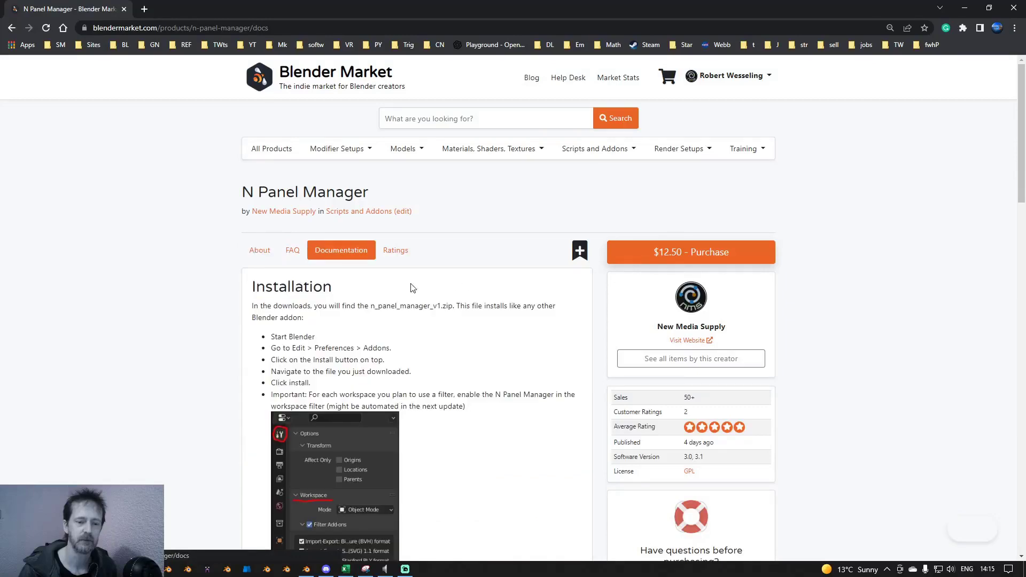
scroll(218, 299, "down", 3)
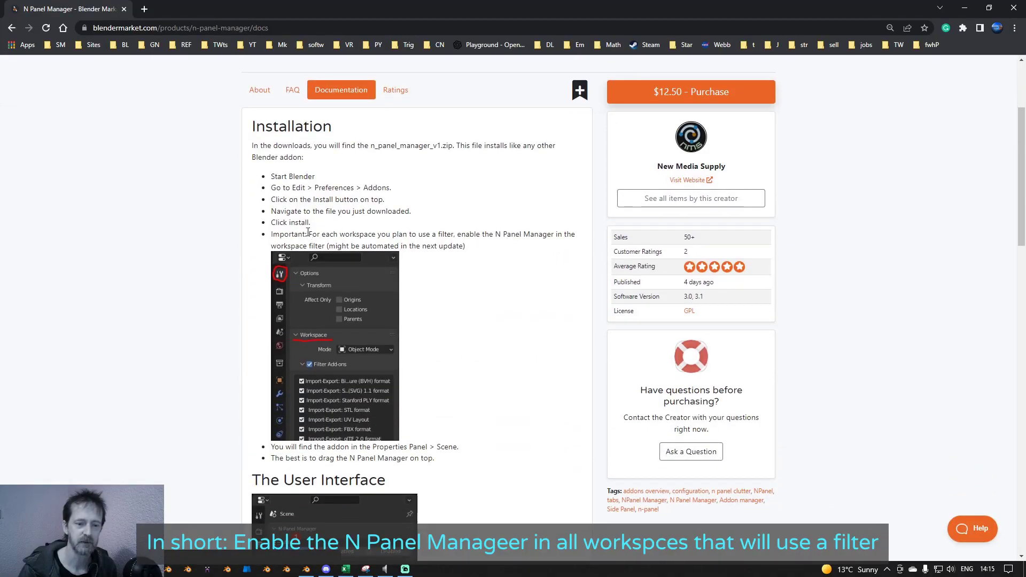
left_click_drag(271, 237, 309, 236)
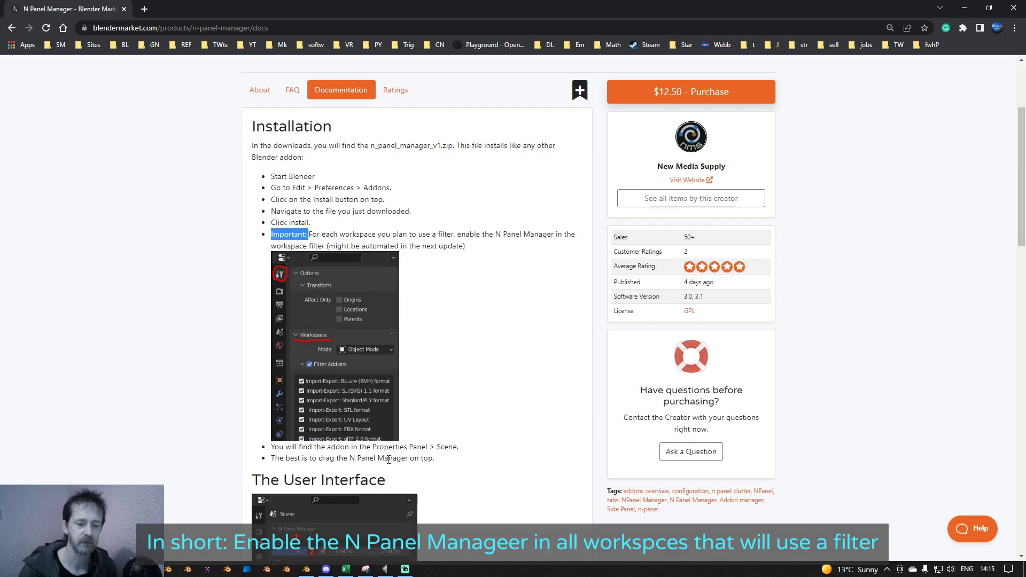
Step: Switch to Blender, open the Gen workspace and examine which add-ons are enabled in its workspace filter
left_click(306, 570)
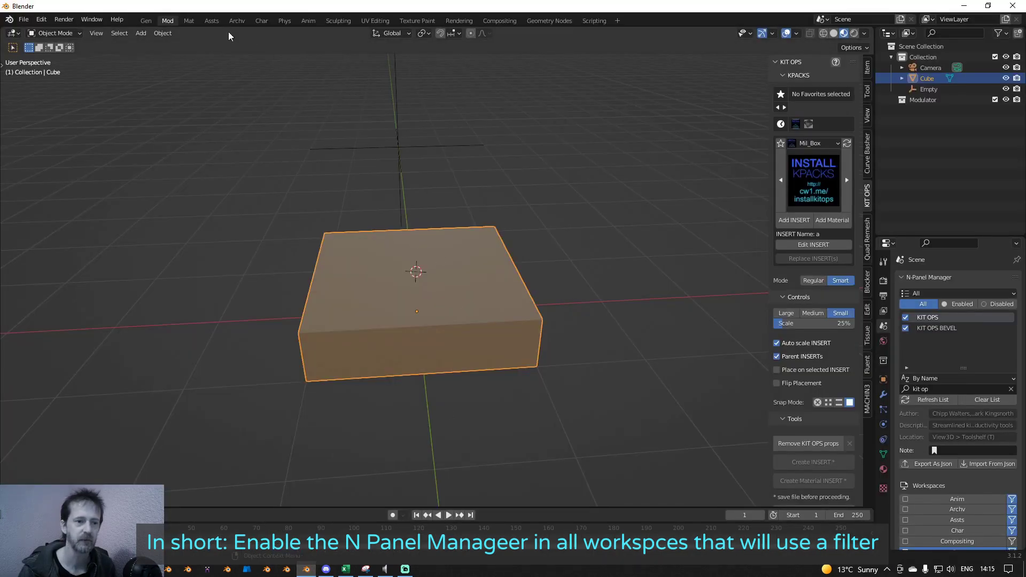
left_click(146, 20)
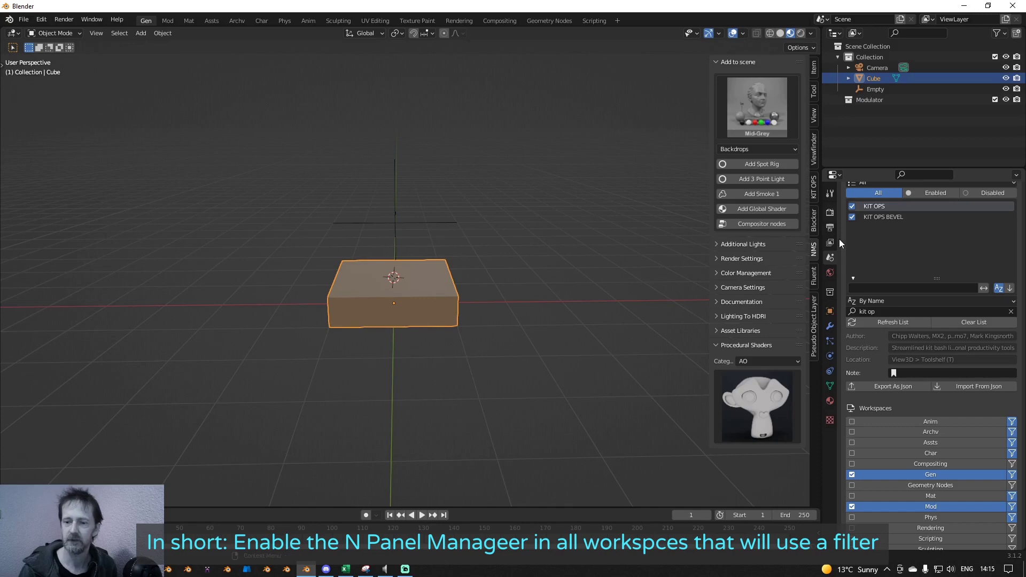
left_click(830, 195)
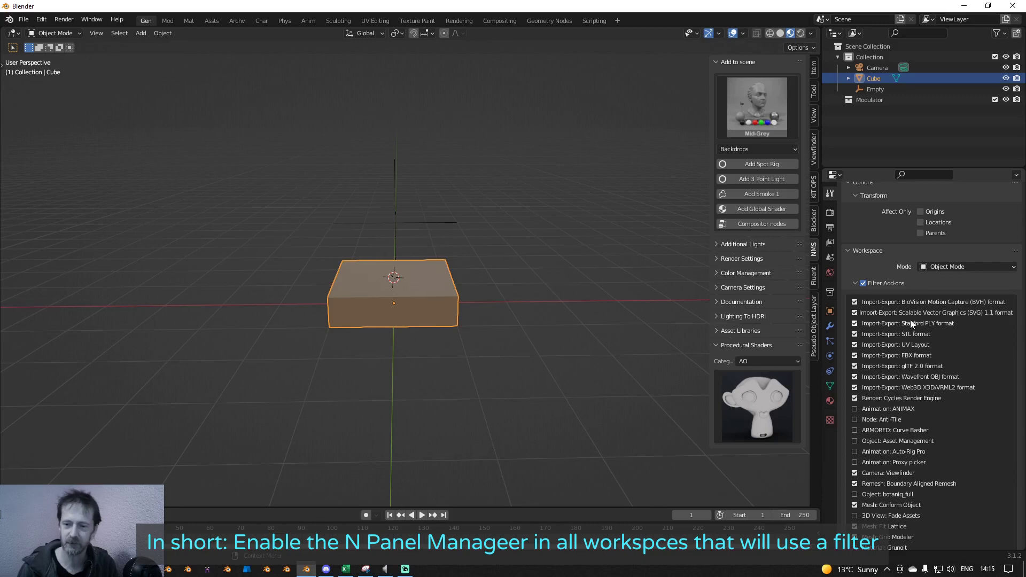
scroll(910, 321, "down", 5)
scroll(906, 363, "down", 12)
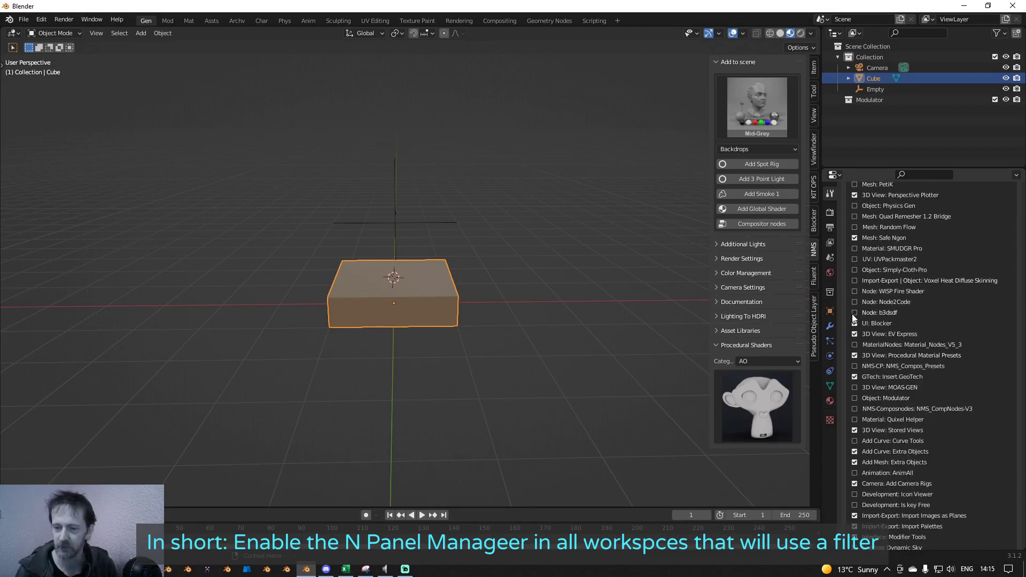
scroll(901, 305, "up", 3)
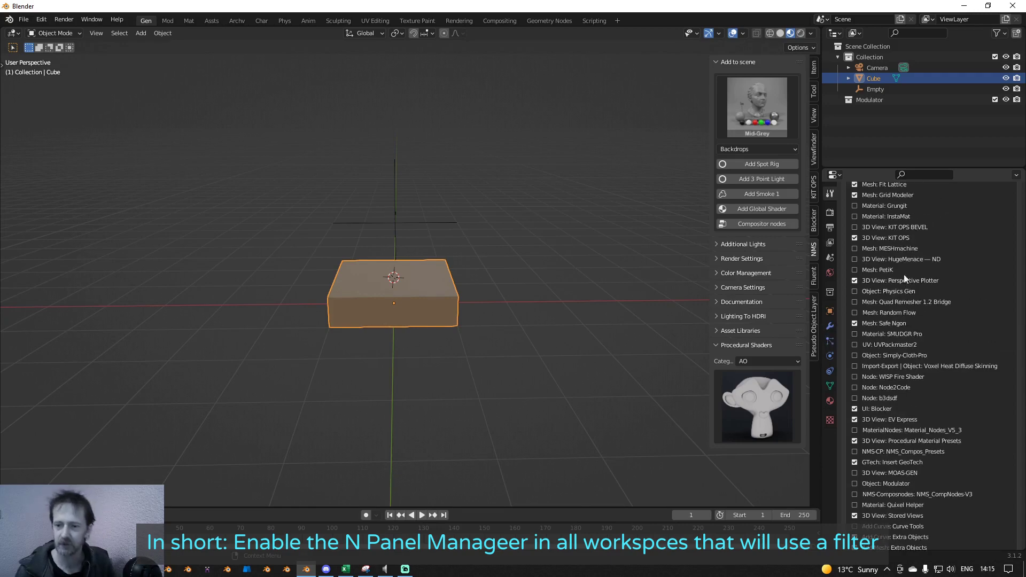
scroll(846, 238, "up", 5)
Step: Return to the N-Panel Manager in the scene properties and look up the default options for saving the startup file
left_click(831, 215)
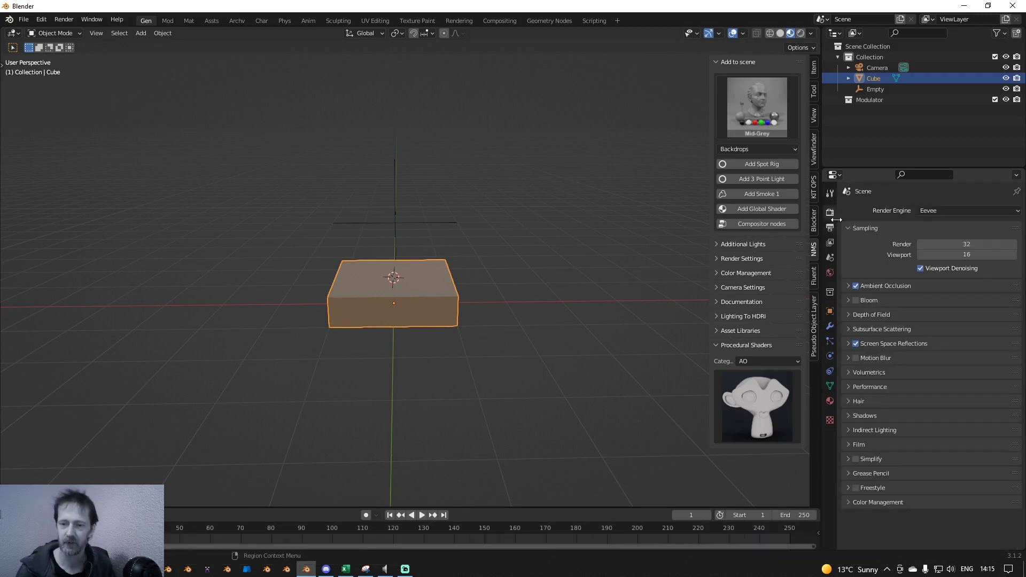
left_click(830, 257)
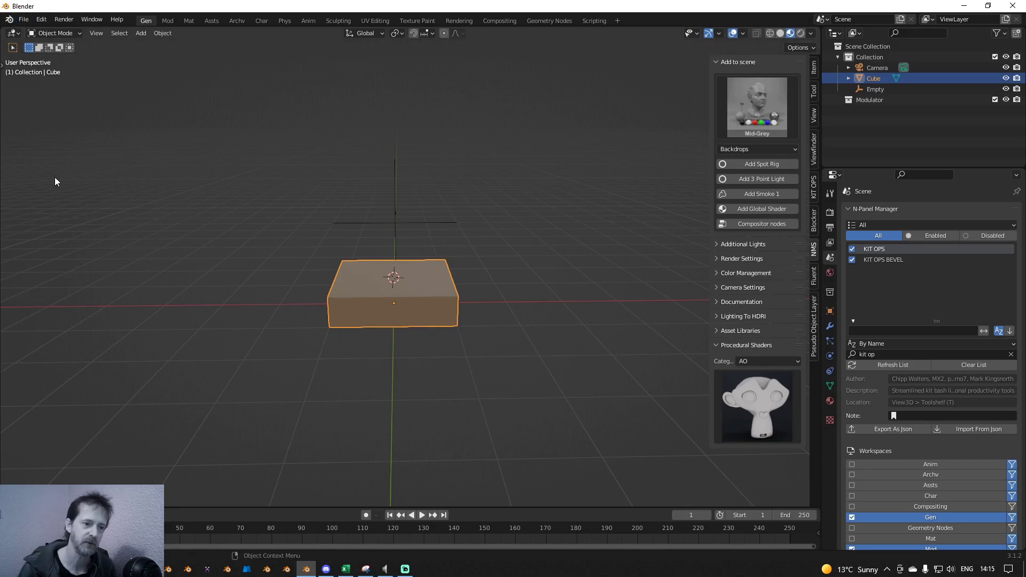
left_click(23, 20)
mouse_move(47, 219)
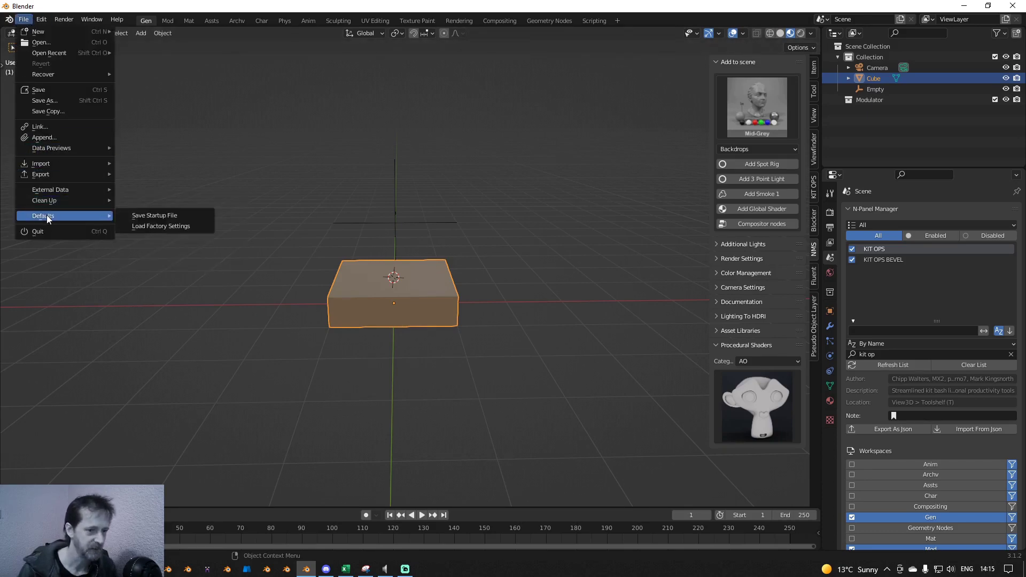
scroll(519, 351, "up", 2)
middle_click_drag(518, 350, 518, 373)
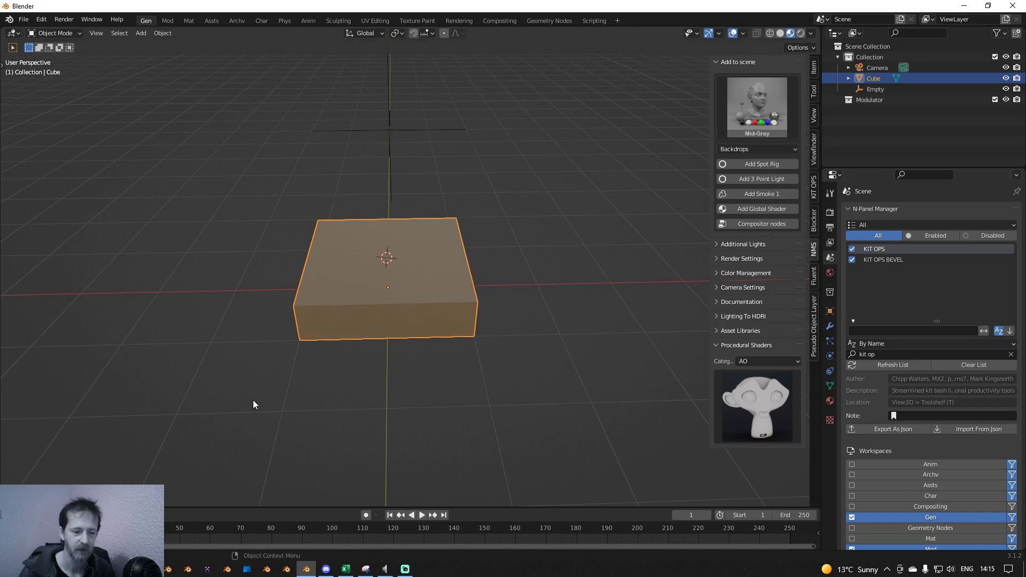
Step: Switch to Chrome and read through the documentation down to the "Tips on making the best Blender installation ever" checklist
key("alt+Tab")
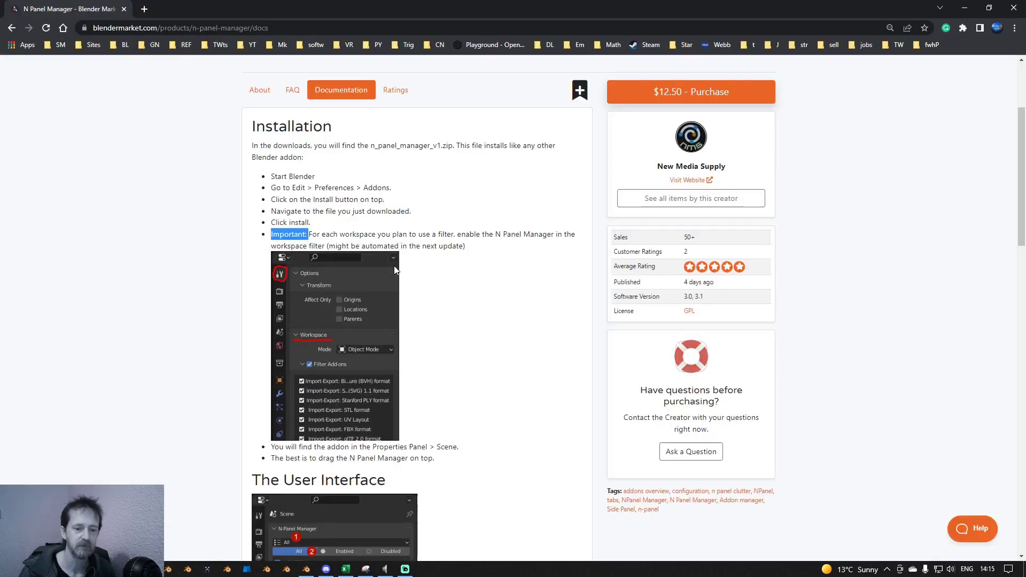
scroll(395, 270, "down", 4)
scroll(396, 275, "up", 4)
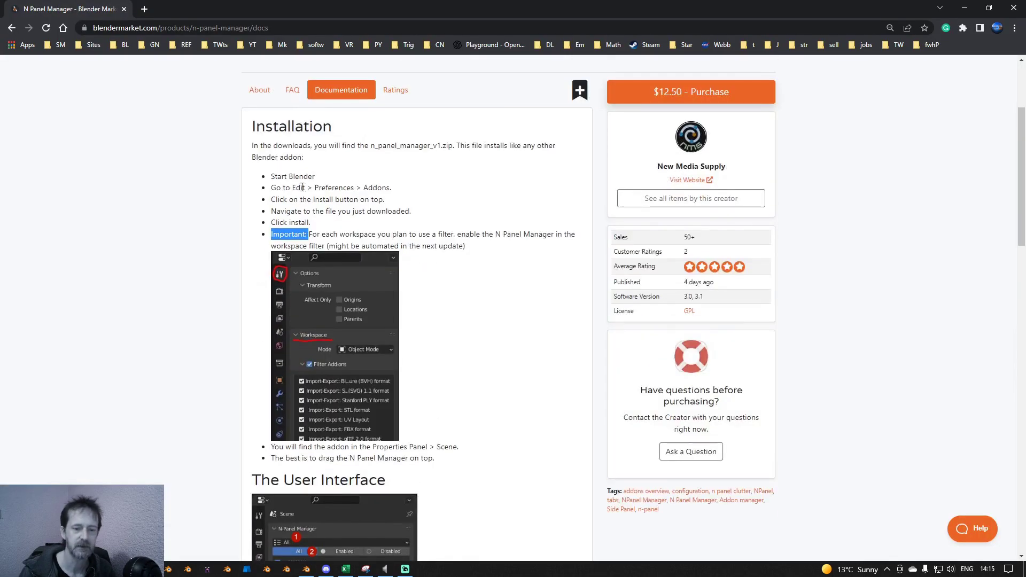
scroll(362, 312, "down", 8)
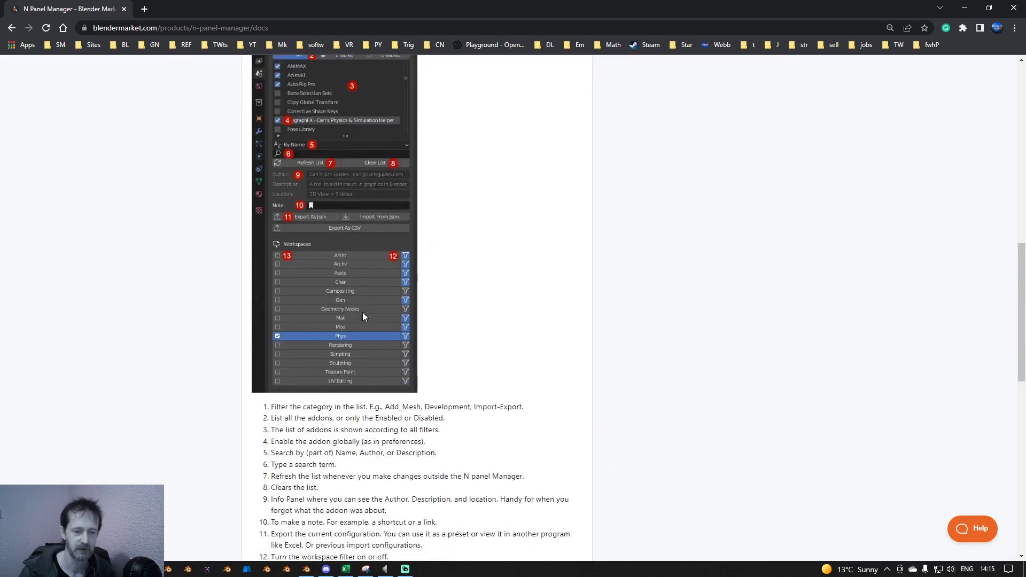
scroll(363, 312, "down", 9)
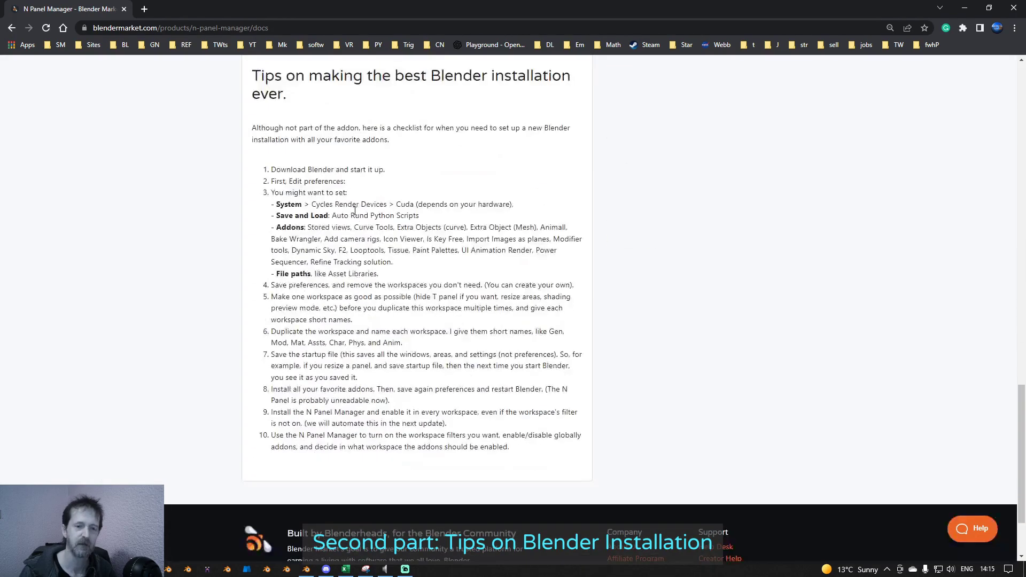
scroll(355, 210, "up", 1)
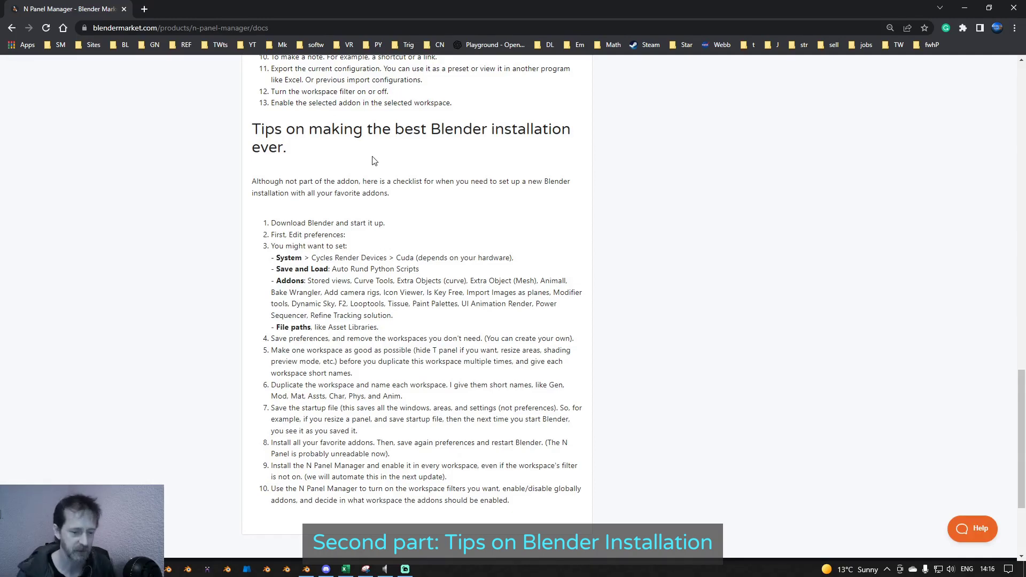
Step: Switch to the OBS2 folder in File Explorer, play 01_Download_Blender.mp4 and move on to the 02_Start_Blender clip
key("alt+Tab")
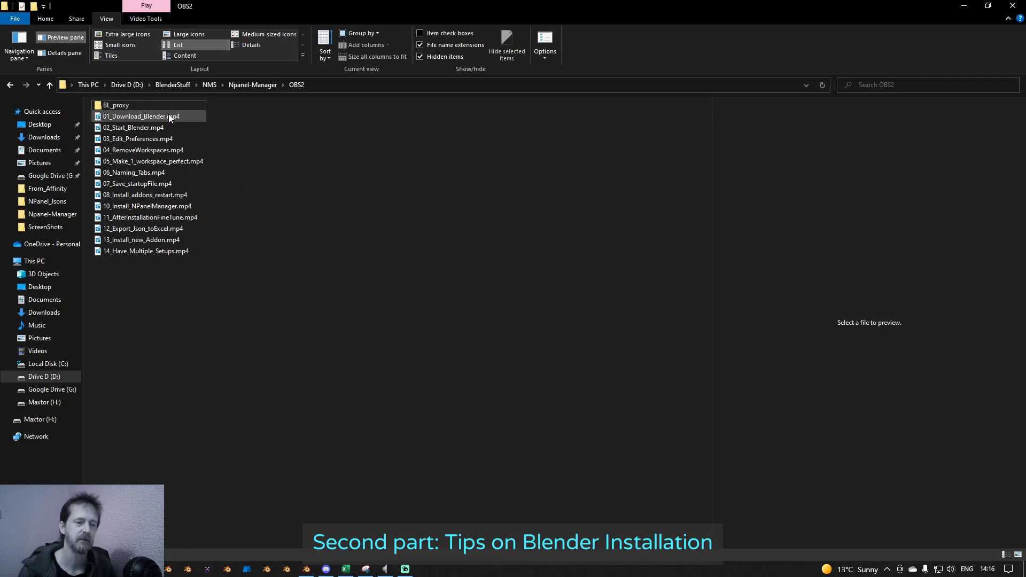
double_click(169, 117)
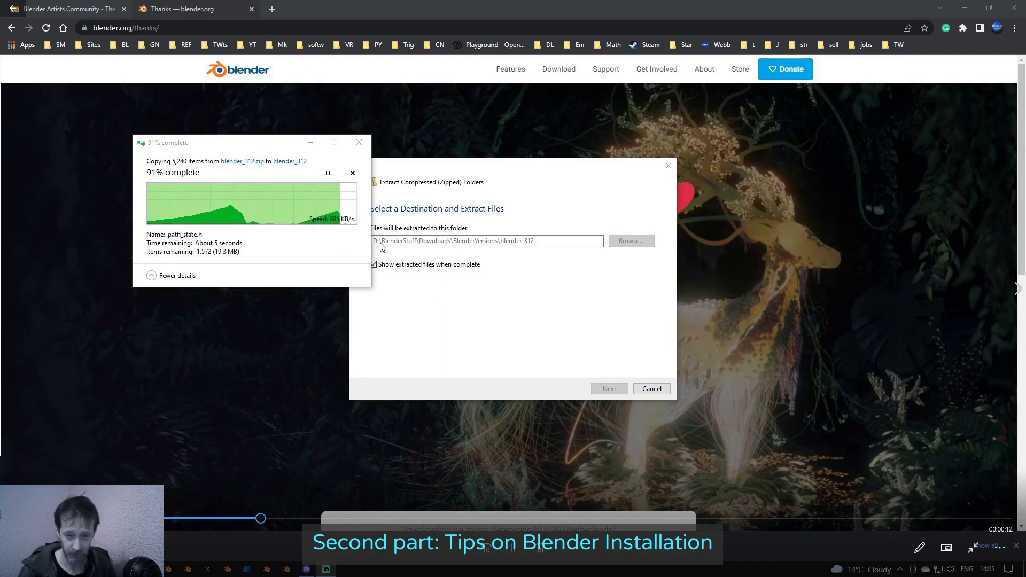
left_click(1019, 291)
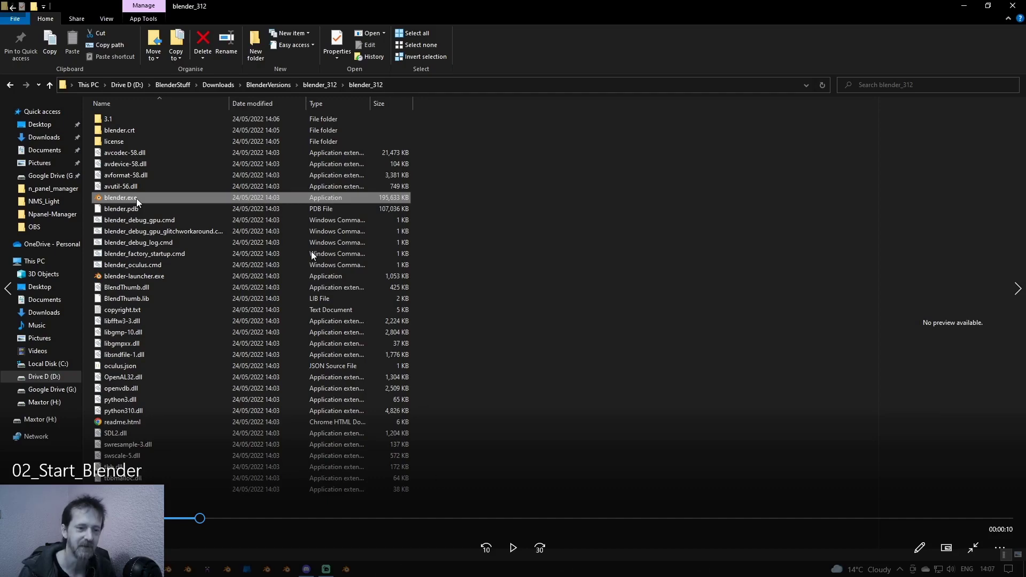
Step: Play the 02_Start_Blender clip, move on to 03_Edit_Preferences and pause it near its start
left_click(506, 561)
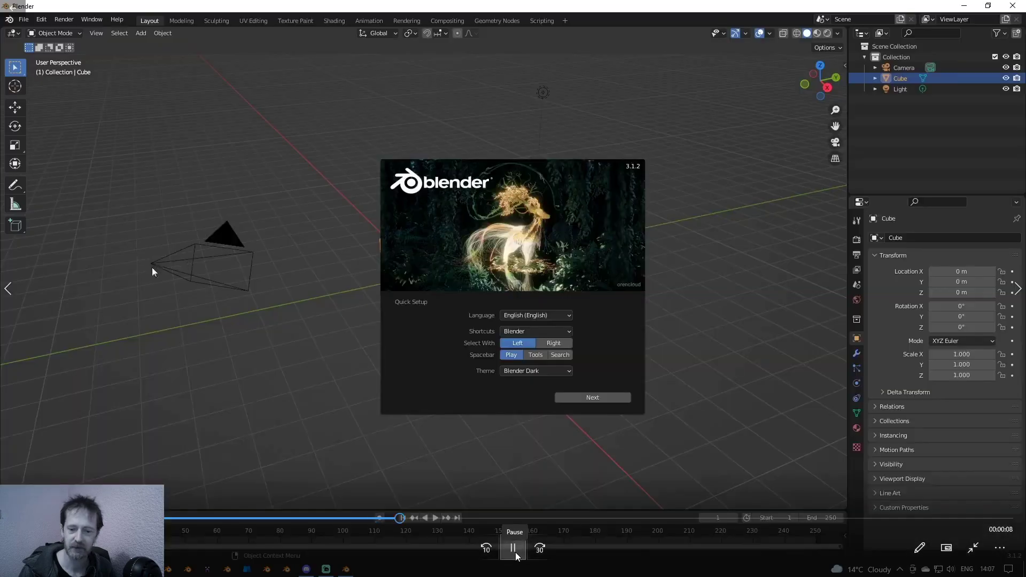
left_click(516, 553)
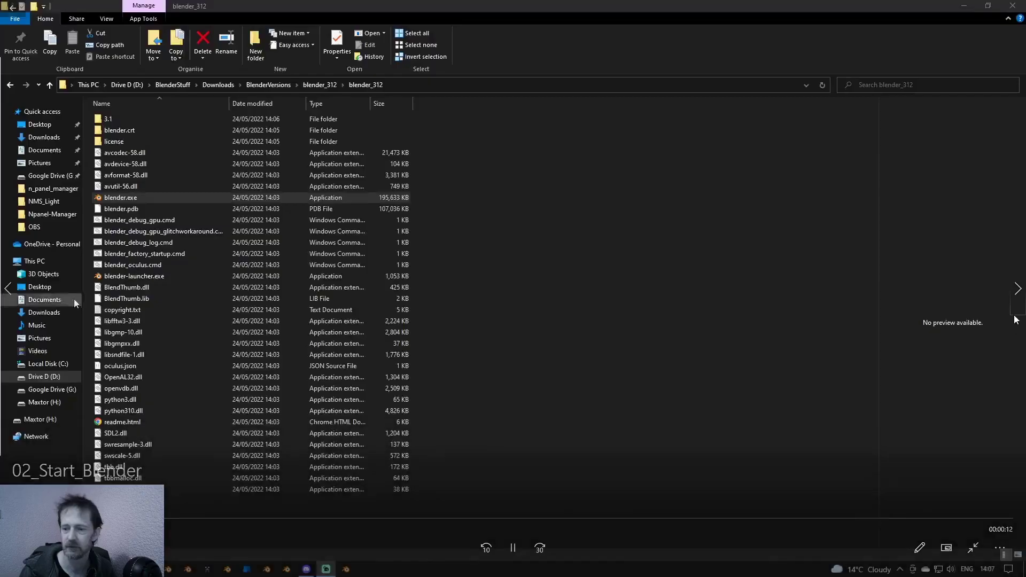
left_click(1013, 292)
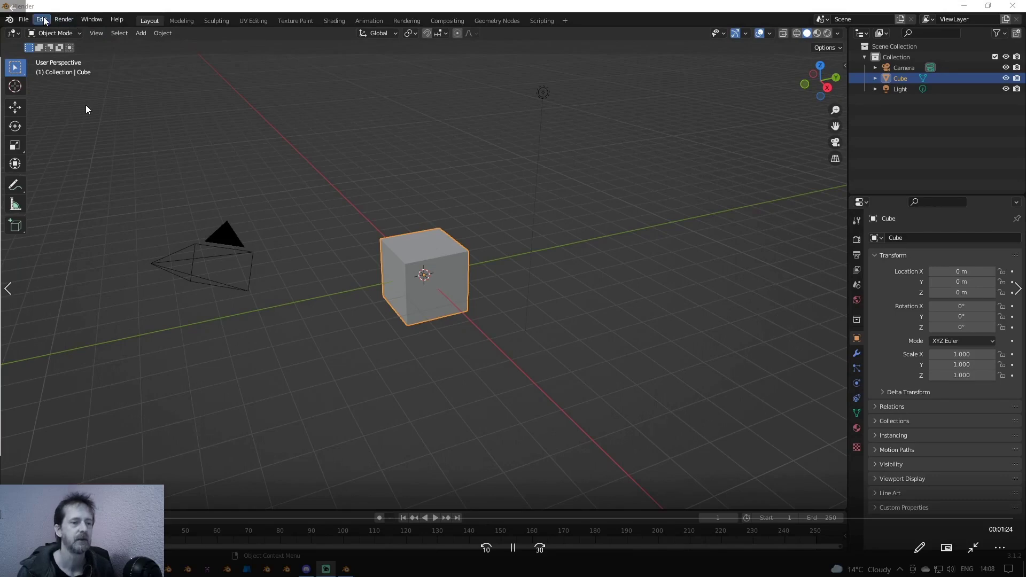
left_click(514, 547)
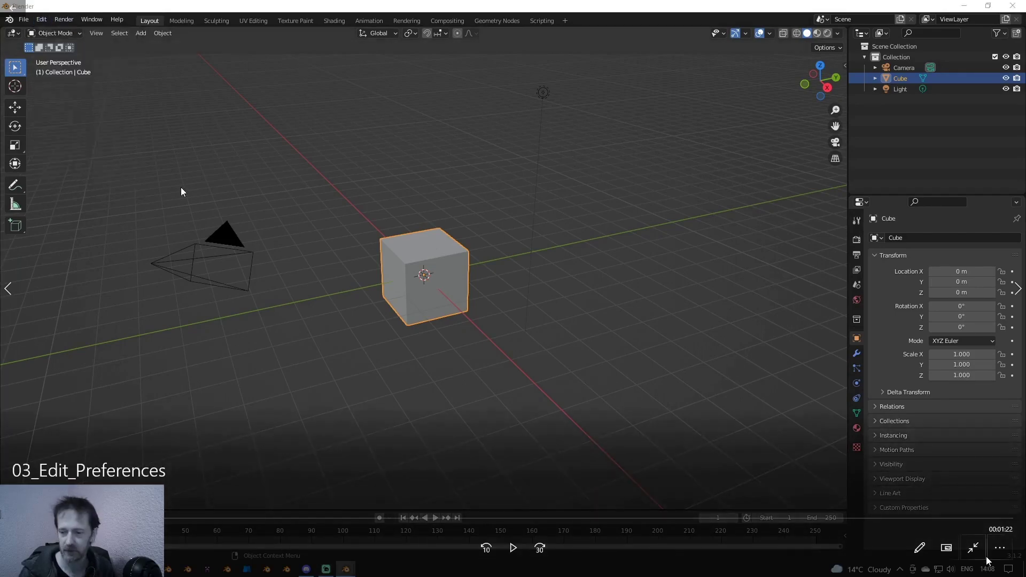
Step: Leave the full-screen video, switch to the browser's N Panel Manager docs, and highlight the System > Cycles Render Devices > Cuda tip in the installation checklist
left_click(977, 552)
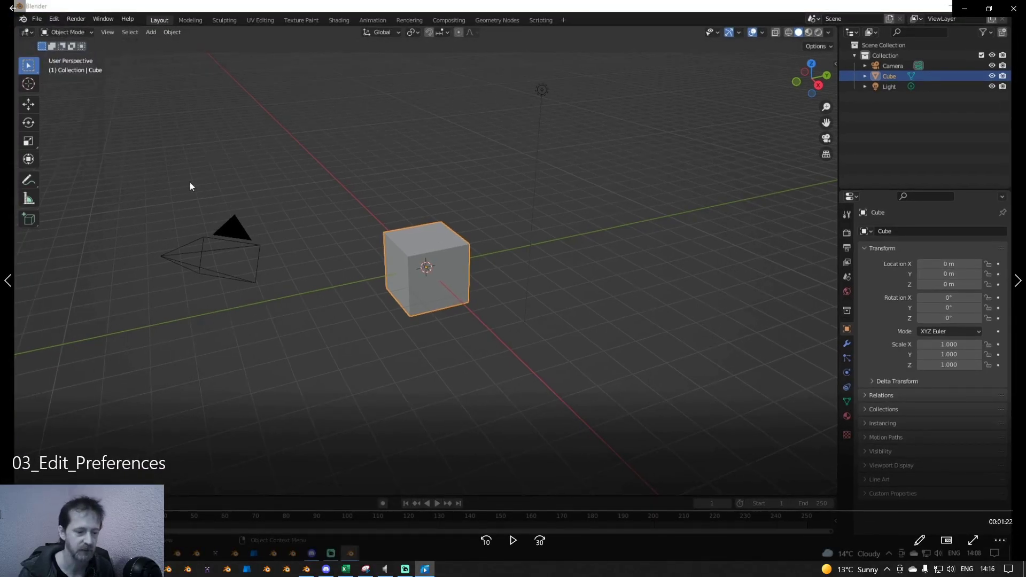
key("alt+Tab")
scroll(316, 289, "up", 5)
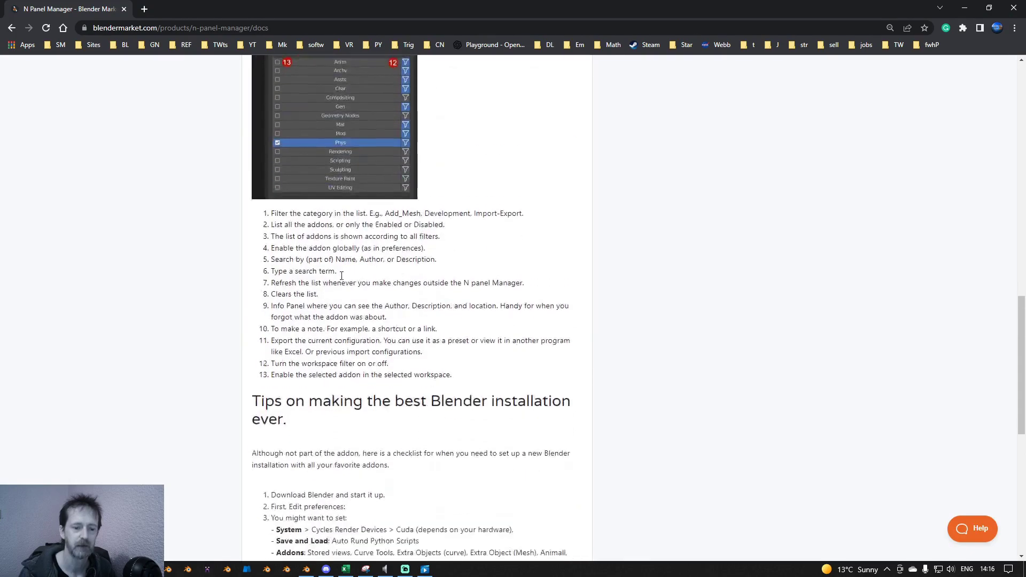
scroll(310, 252, "down", 6)
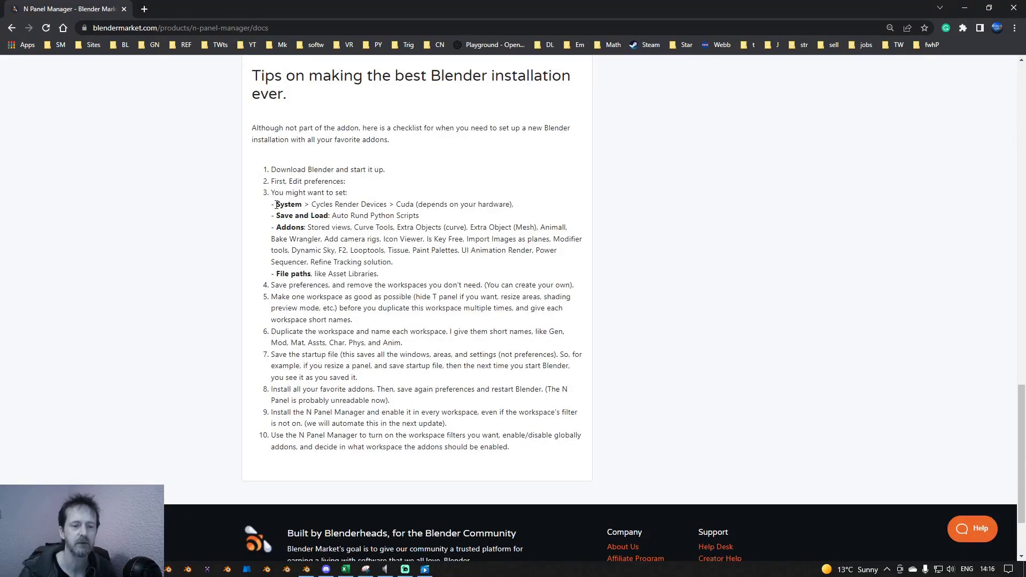
left_click_drag(276, 204, 544, 204)
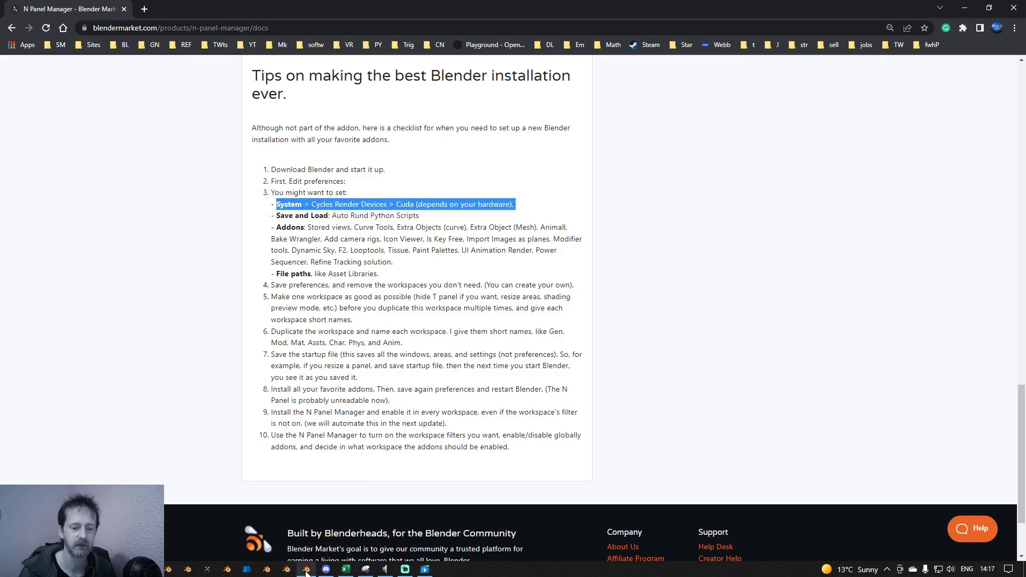
Step: Switch to Blender and set Cycles Render Devices to CUDA with the NVIDIA GeForce GTX 1080 Ti enabled in the System preferences
mouse_move(307, 572)
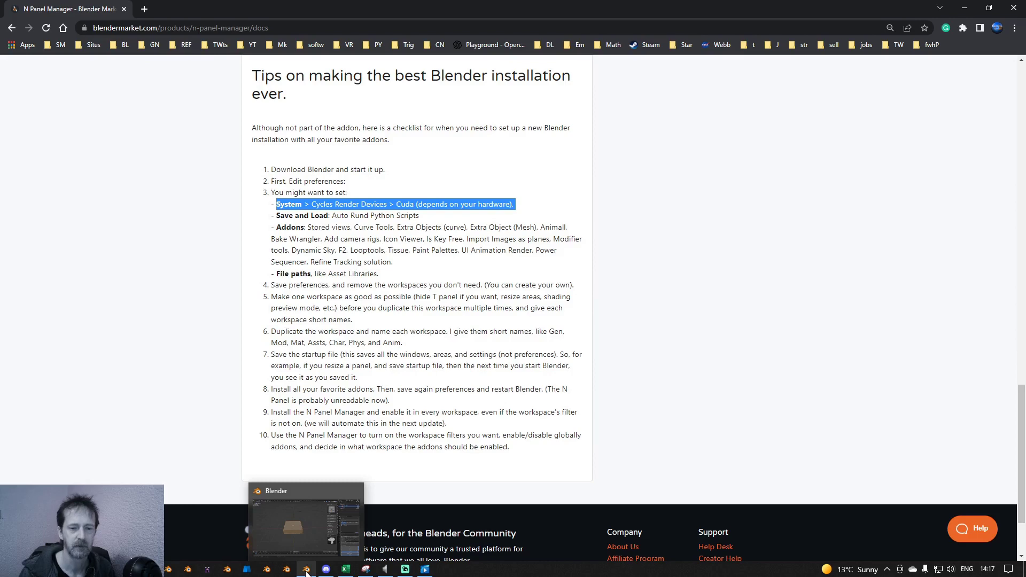
left_click(307, 572)
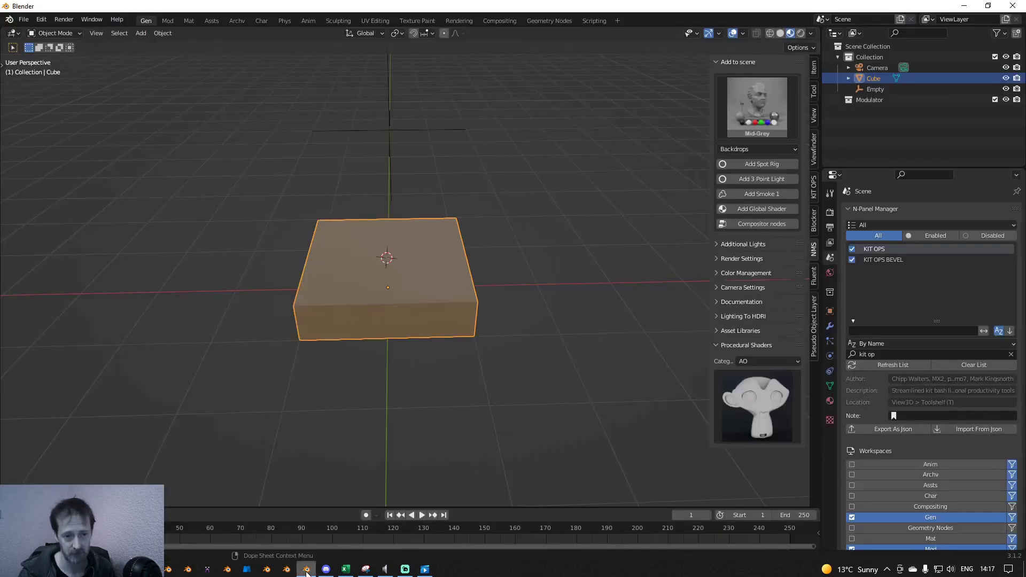
left_click(40, 20)
left_click(69, 183)
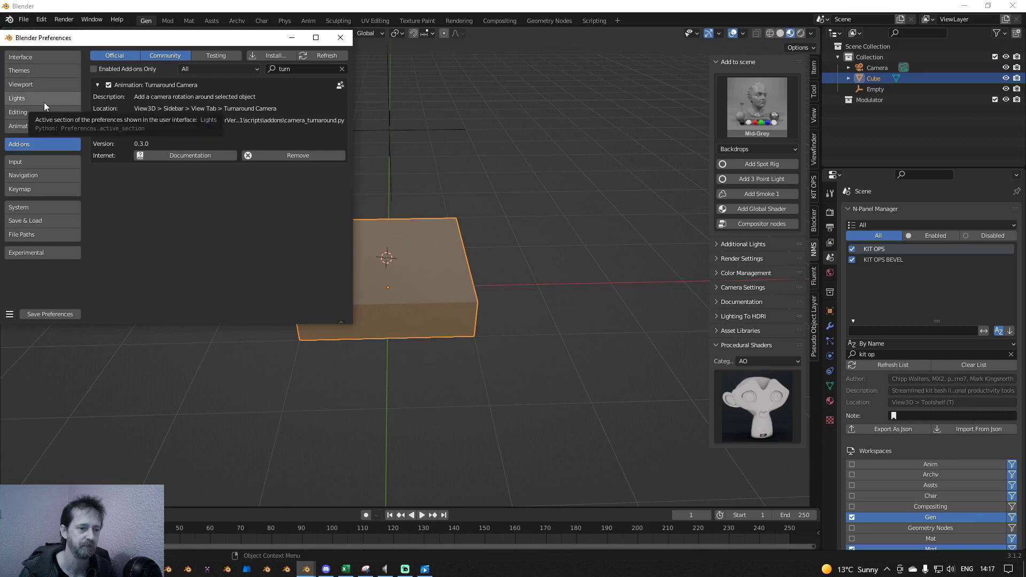
left_click(28, 209)
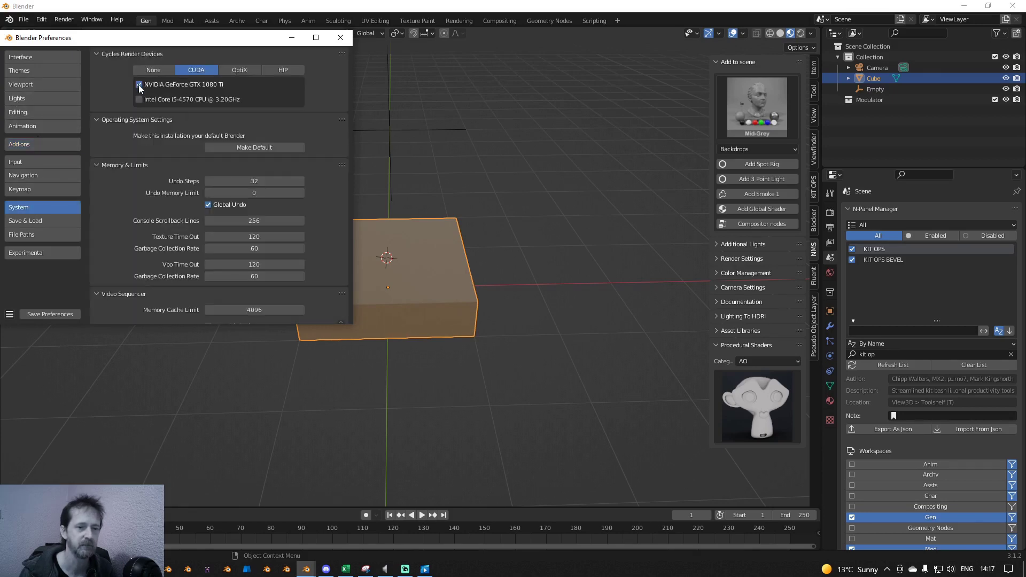
left_click(196, 68)
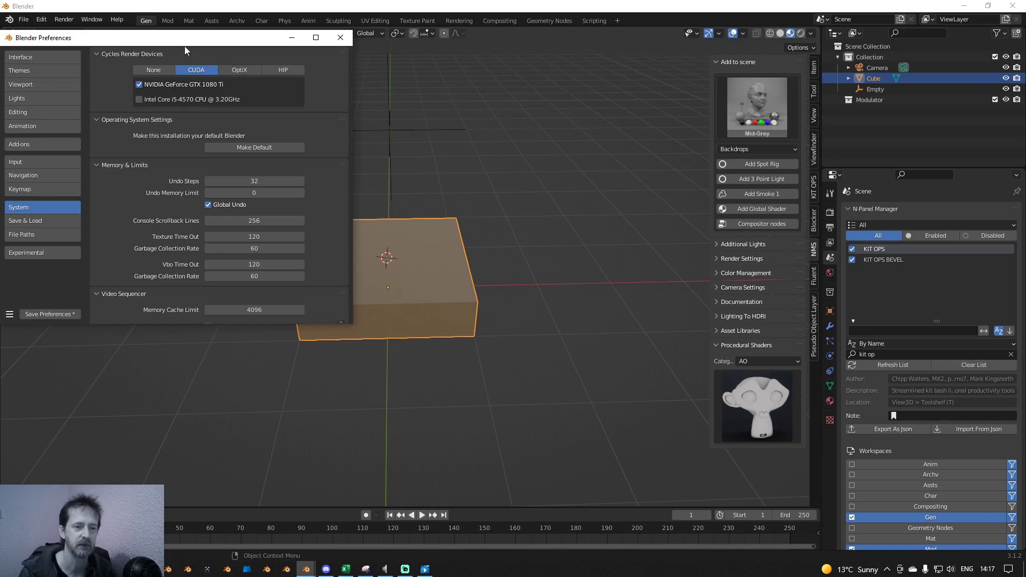
left_click(178, 84)
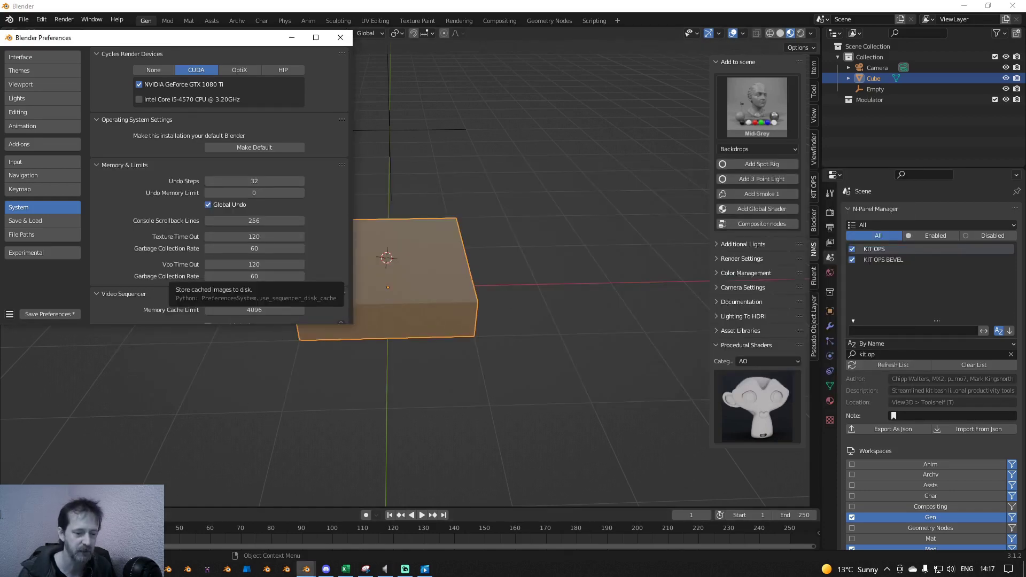
Step: Highlight the checklist's Save and Load tip on auto-running Python scripts in the browser, and view Blender's Save & Load preferences
key("alt+Tab")
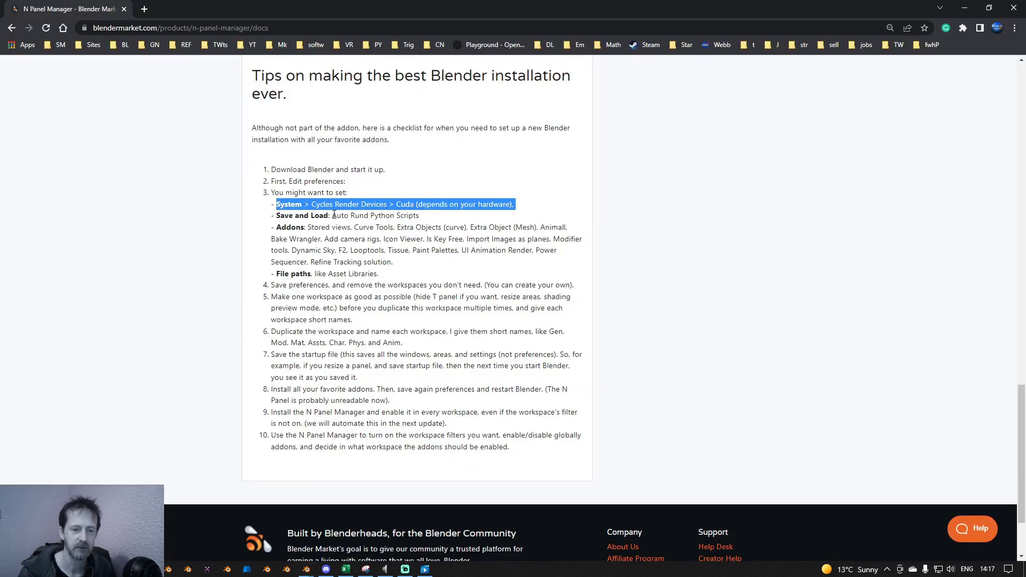
left_click_drag(332, 216, 408, 219)
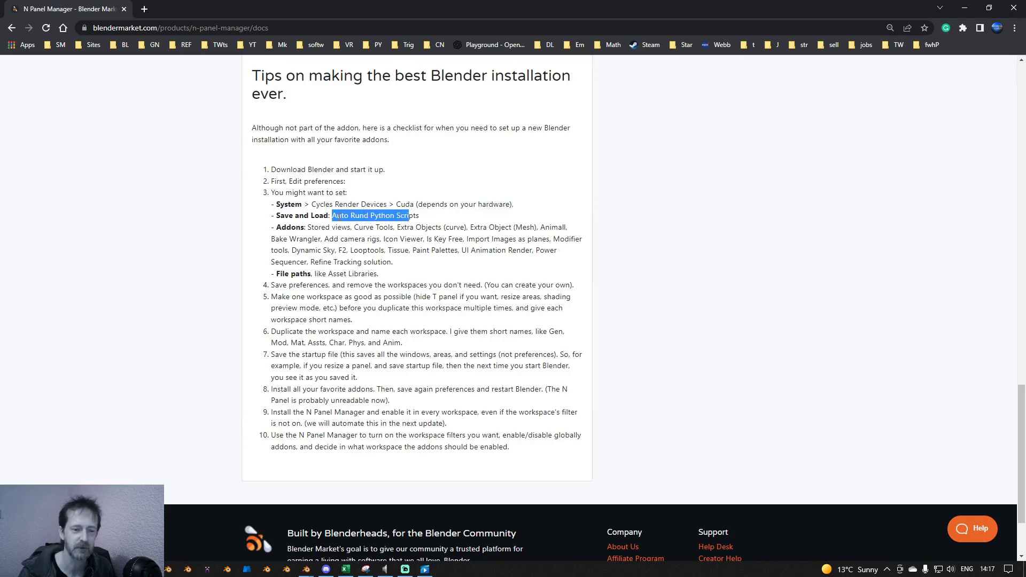
left_click_drag(282, 216, 336, 217)
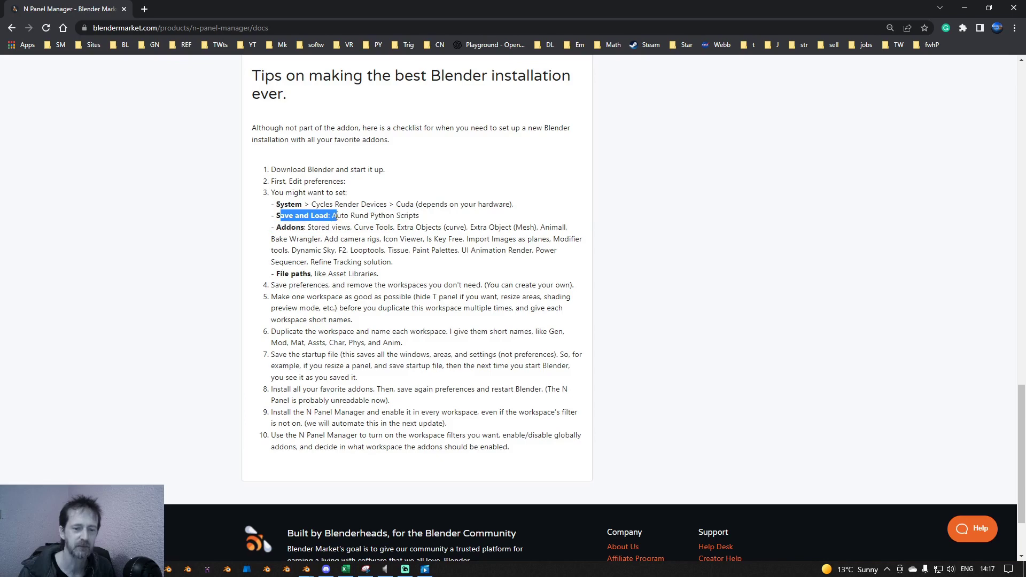
key("alt+Tab")
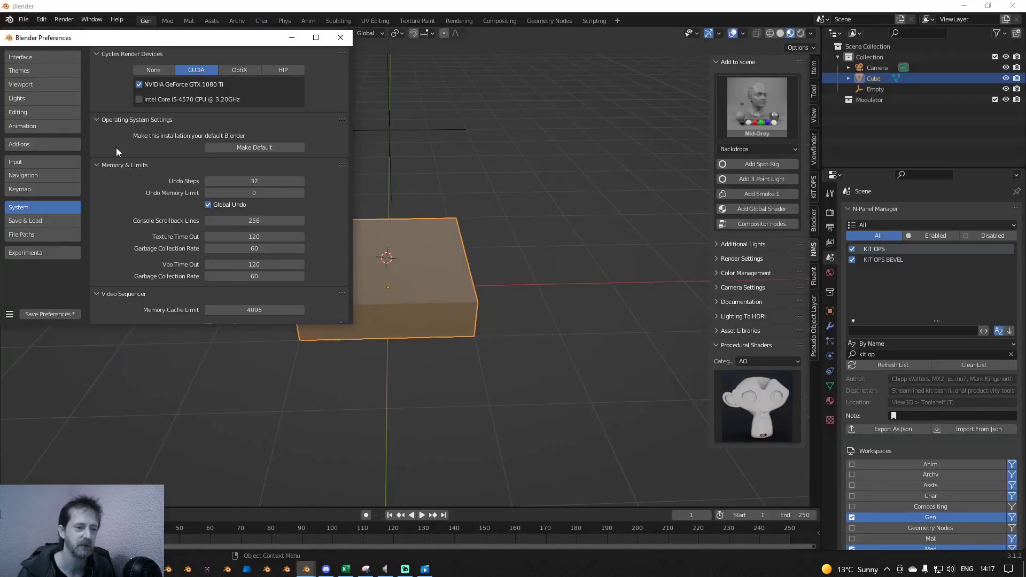
left_click(31, 219)
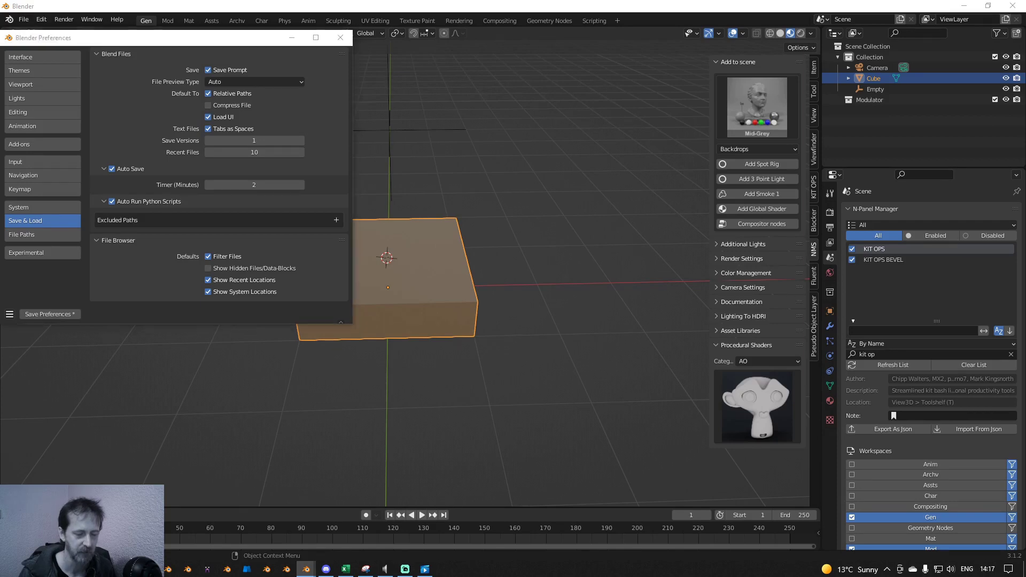
Step: Highlight the recommended add-ons in the browser checklist, return to Blender, and close the preferences window
left_click(108, 569)
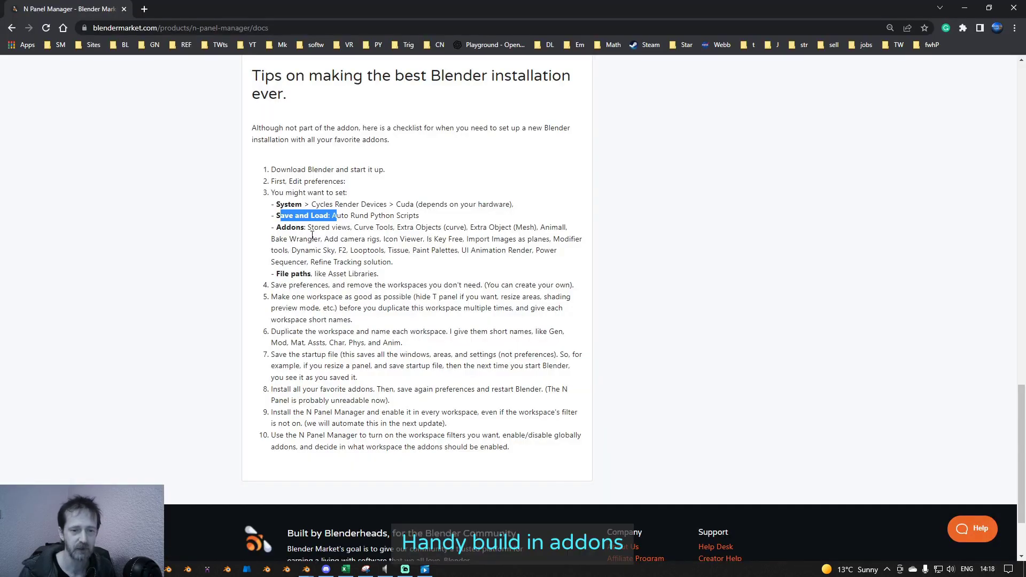
left_click_drag(308, 228, 398, 264)
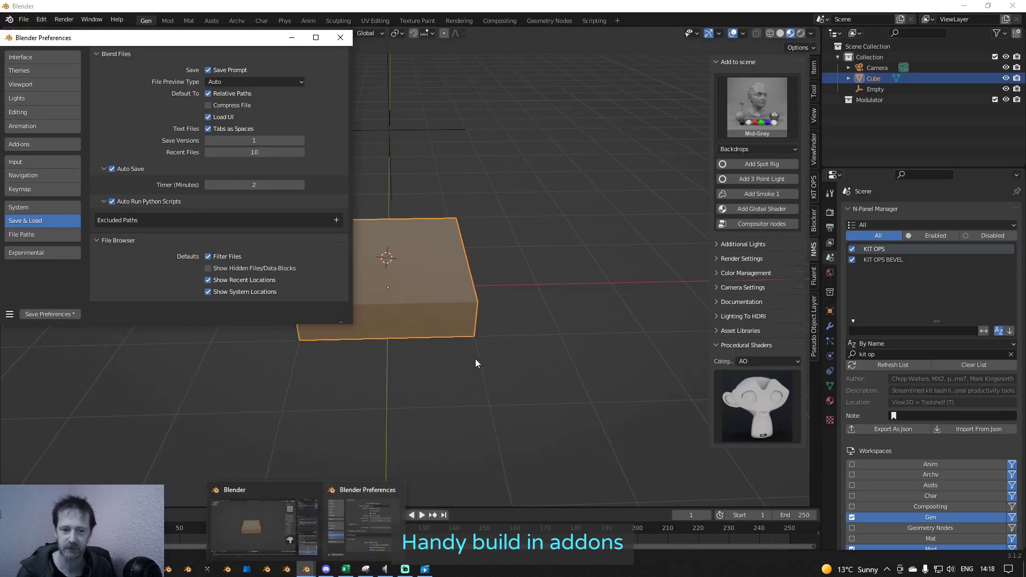
left_click(341, 37)
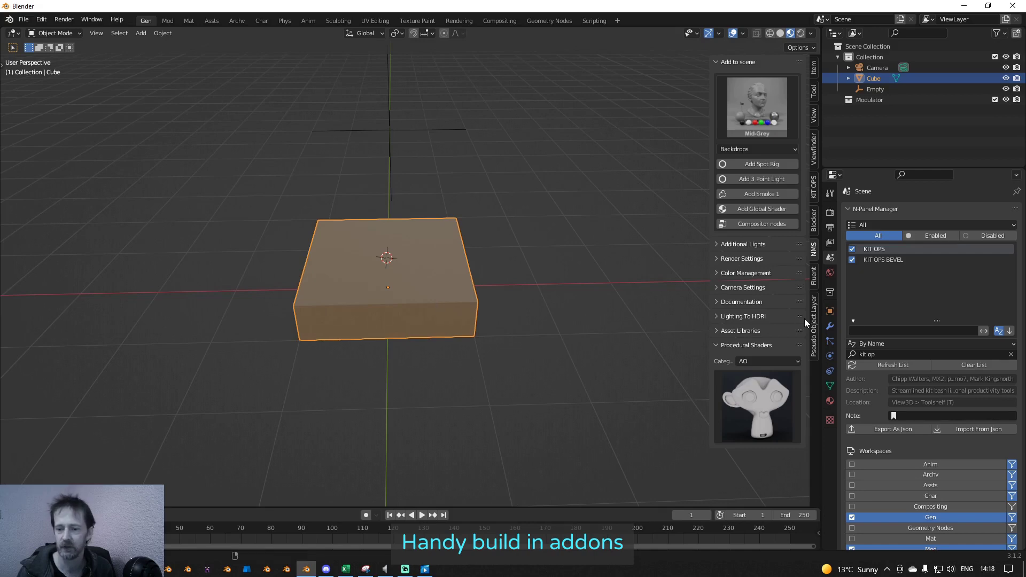
Step: Add a Bevel modifier to the cube
left_click(830, 326)
left_click(876, 211)
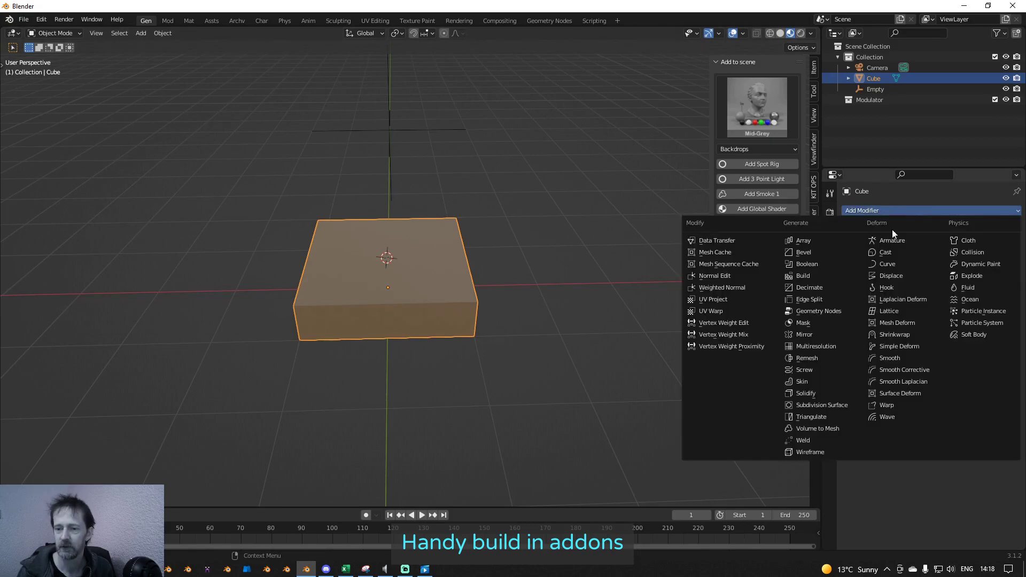
left_click(802, 252)
Step: Add an Array modifier with a count of 3 to the cube and collapse the Bevel and Array settings
left_click(897, 235)
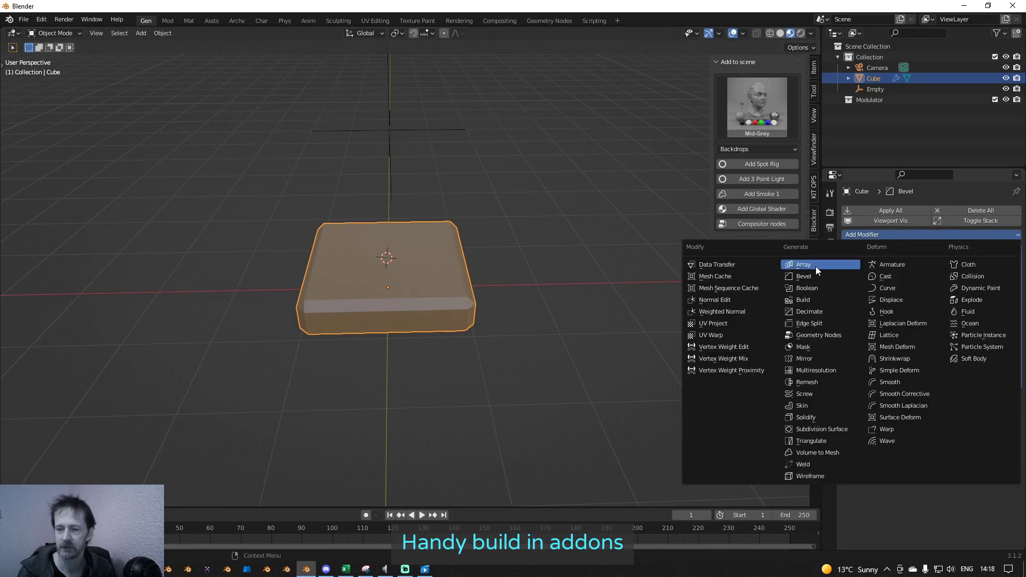
left_click(815, 266)
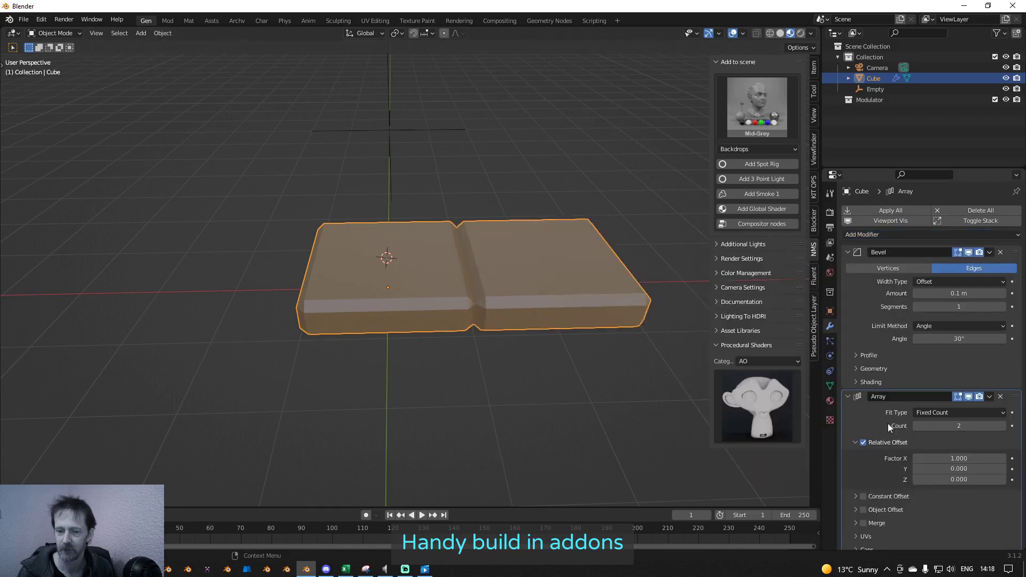
left_click(1003, 427)
scroll(558, 295, "down", 3)
middle_click_drag(556, 295, 514, 298)
left_click(848, 251)
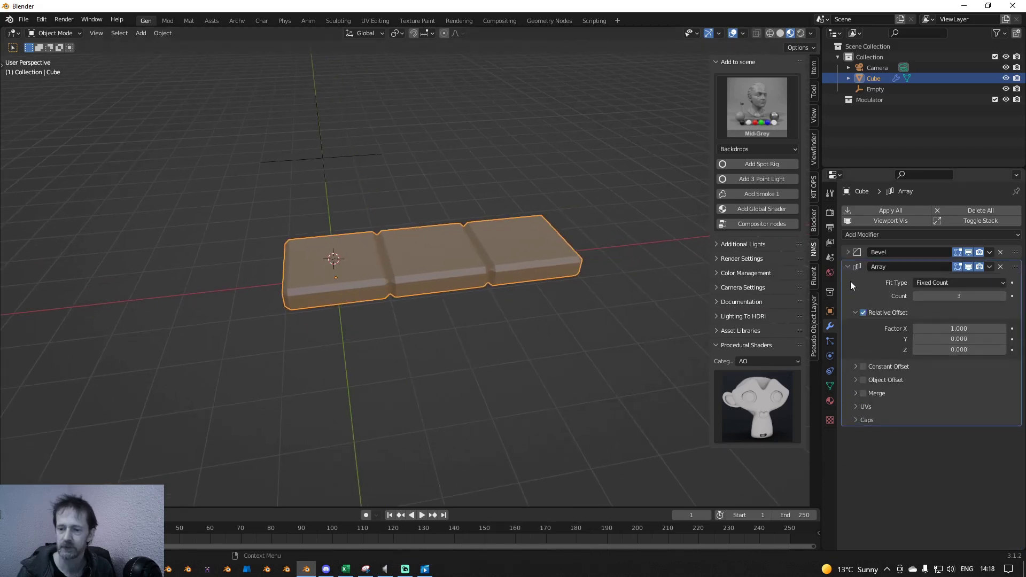
left_click(849, 267)
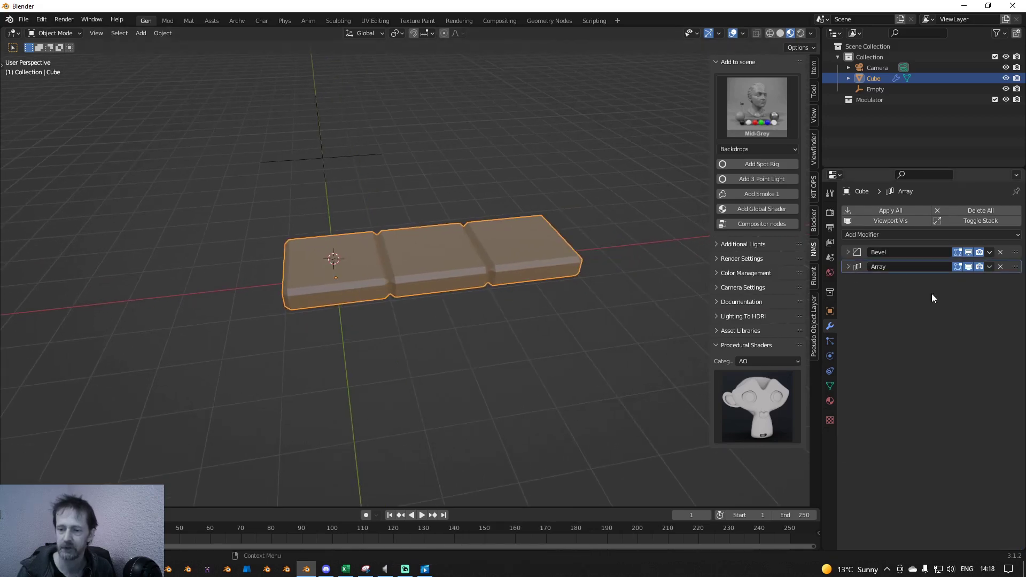
Step: Apply all modifiers on the cube at once using the Modifier Tools add-on
left_click(991, 266)
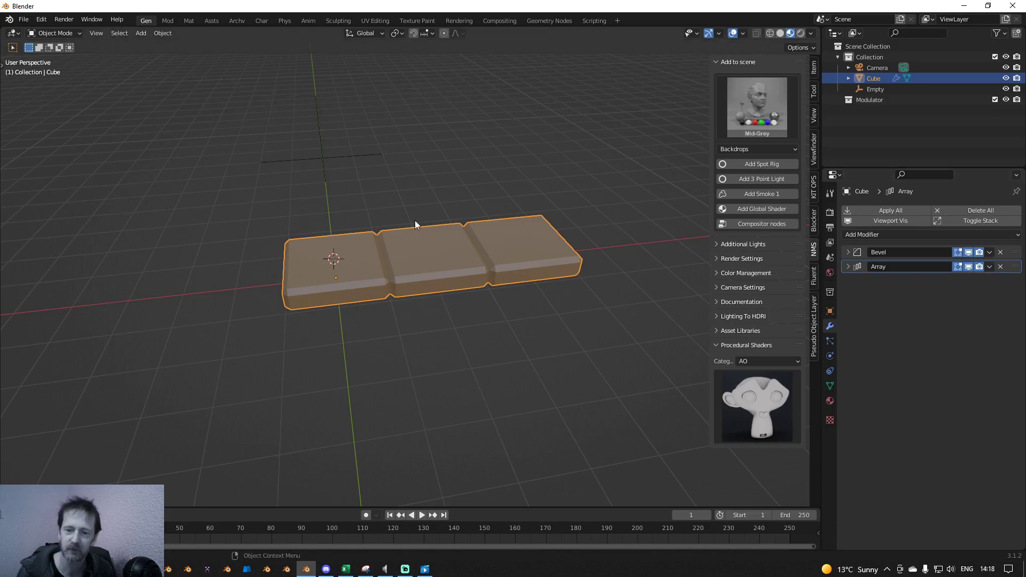
left_click(886, 211)
scroll(531, 234, "up", 2)
middle_click_drag(531, 239, 593, 230)
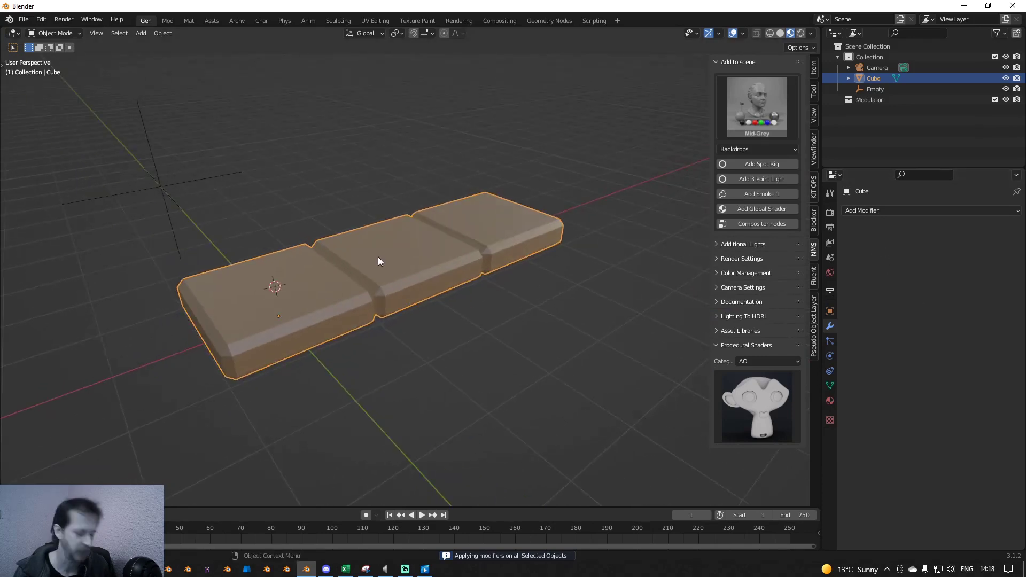
Step: Undo the applied modifiers, the array count change, and the Array modifier itself, keeping the Bevel modifier
key("ctrl+z")
key("ctrl+z")
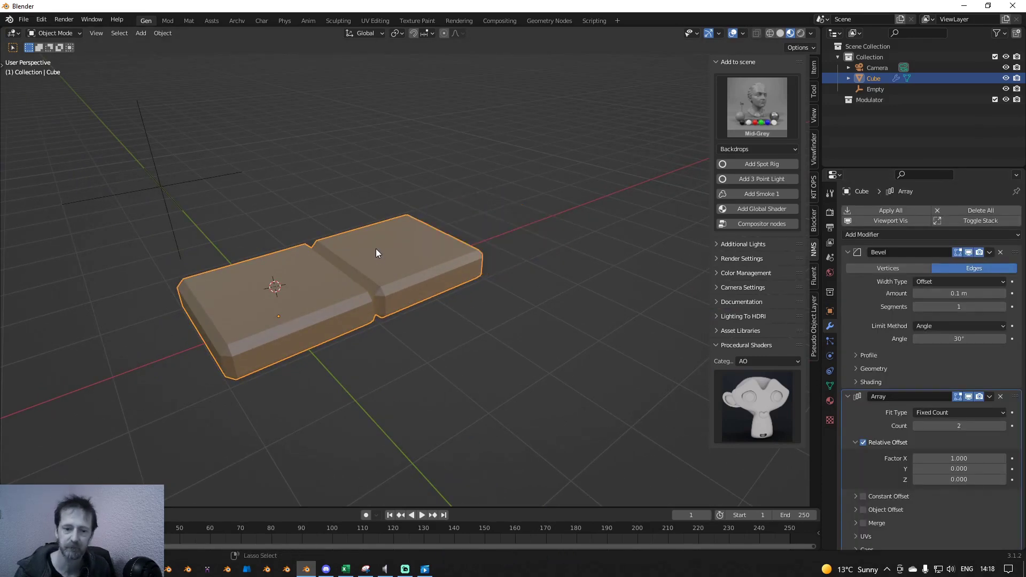
key("ctrl+z")
Step: Add an Array modifier below the cube's Bevel modifier and set its count to 3
middle_click_drag(406, 281, 444, 275)
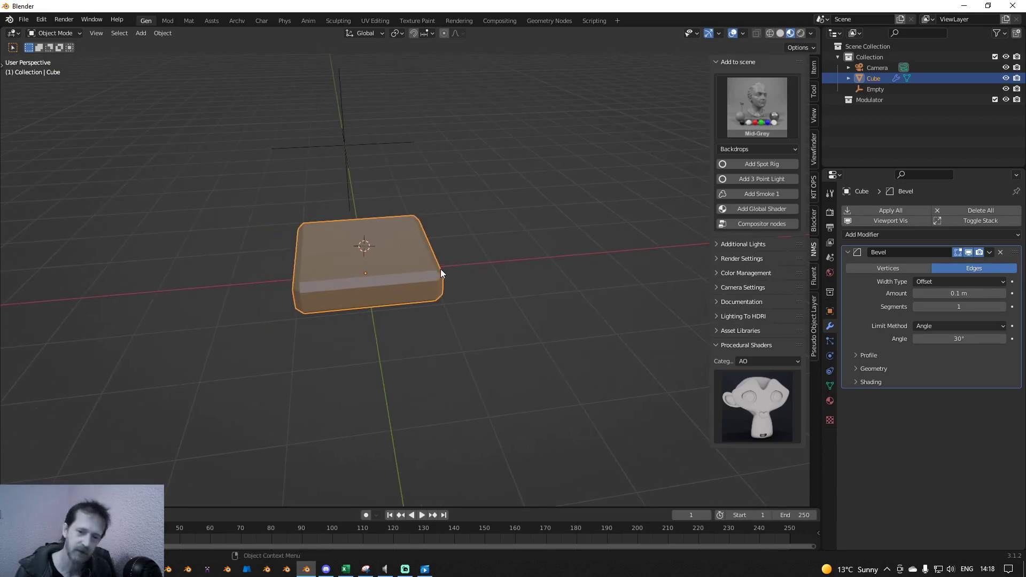
left_click(881, 232)
left_click(834, 262)
scroll(501, 281, "down", 1)
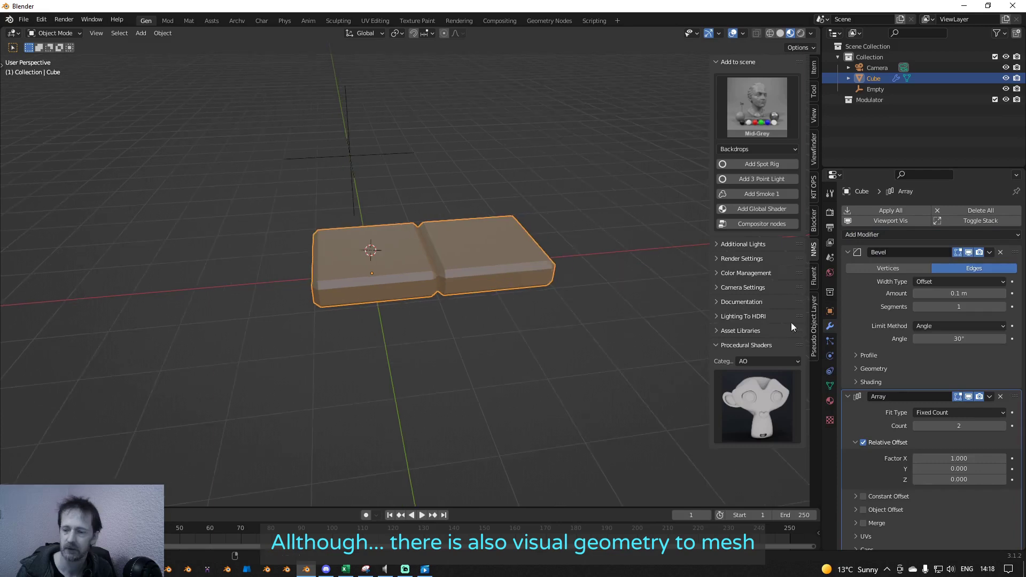
left_click(1005, 426)
middle_click_drag(640, 261, 559, 245, "shift")
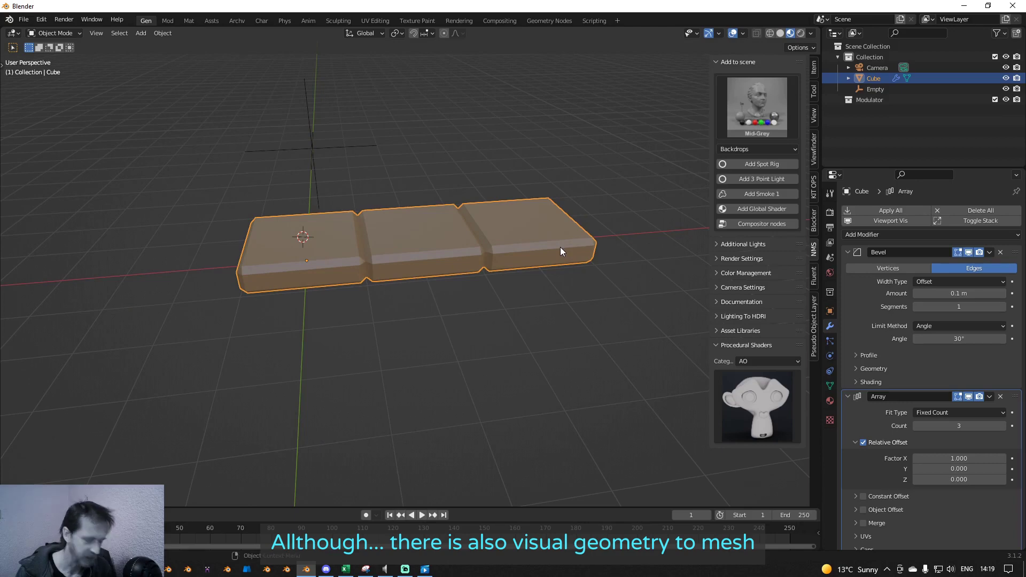
Step: Apply Visual Geometry to Mesh to the cube and undo the conversion
key("ctrl+a")
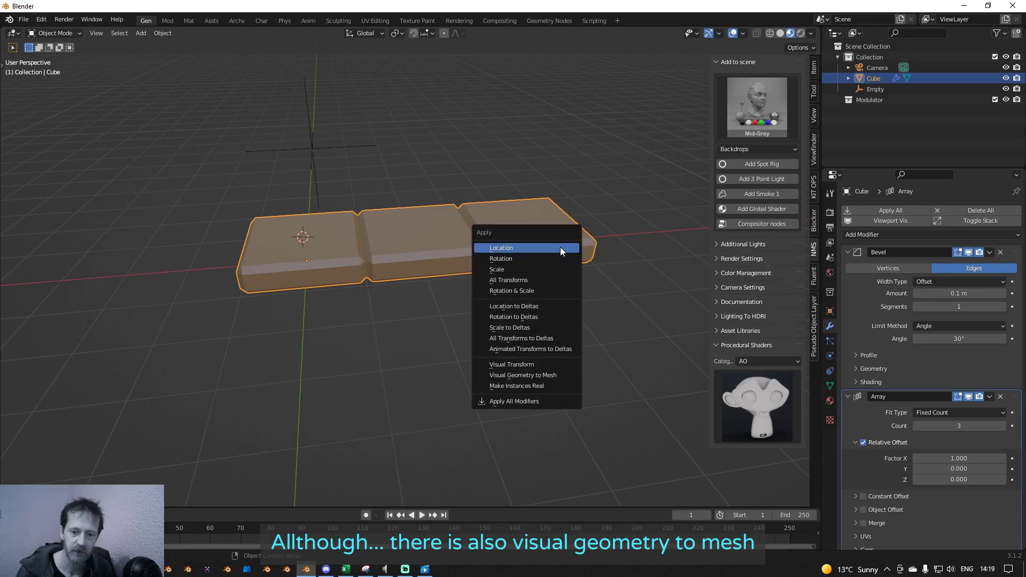
left_click(532, 375)
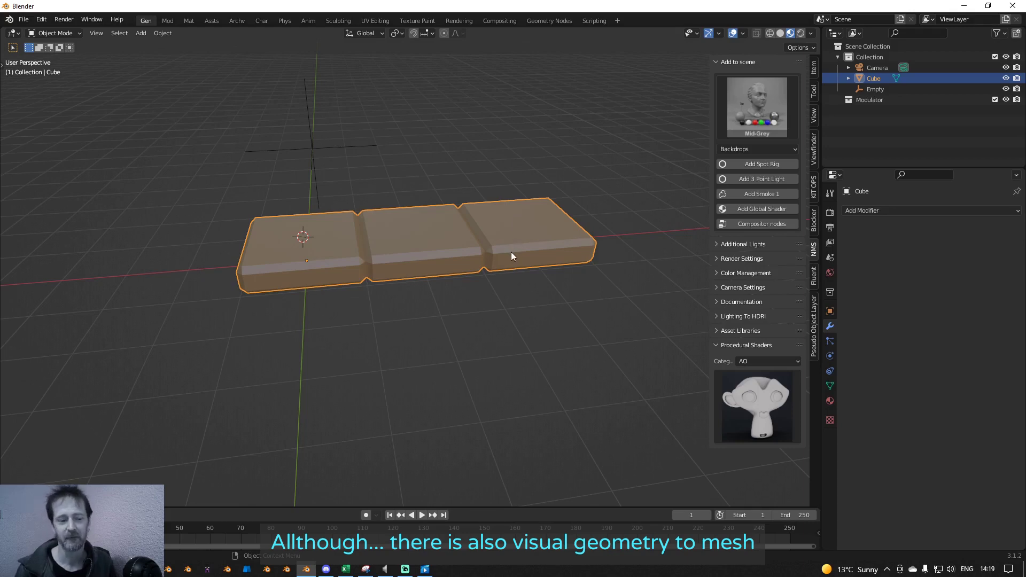
key("ctrl+z")
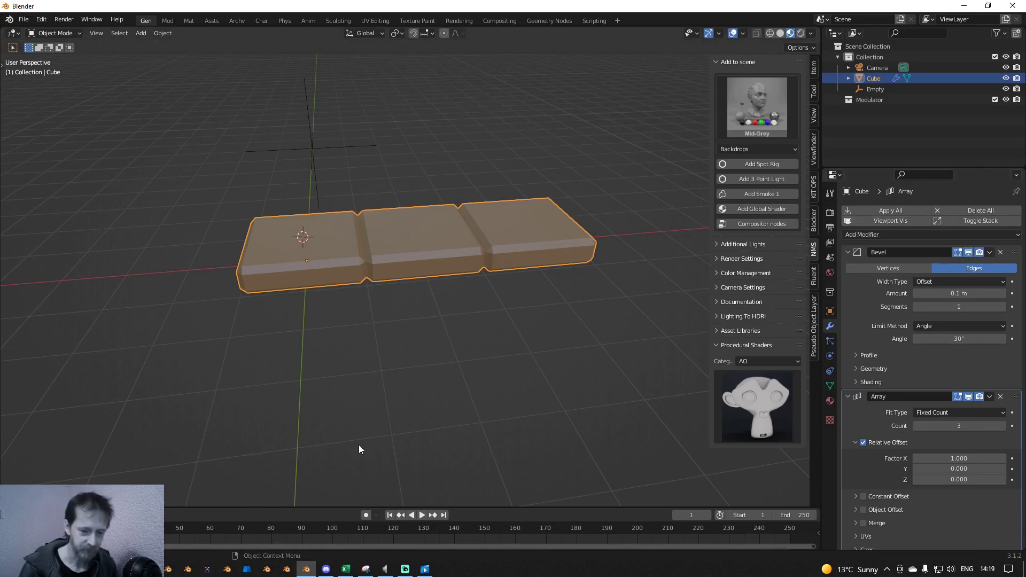
Step: Switch back to the browser checklist and highlight the Icon Viewer and Is Key Free add-ons
key("alt+Tab")
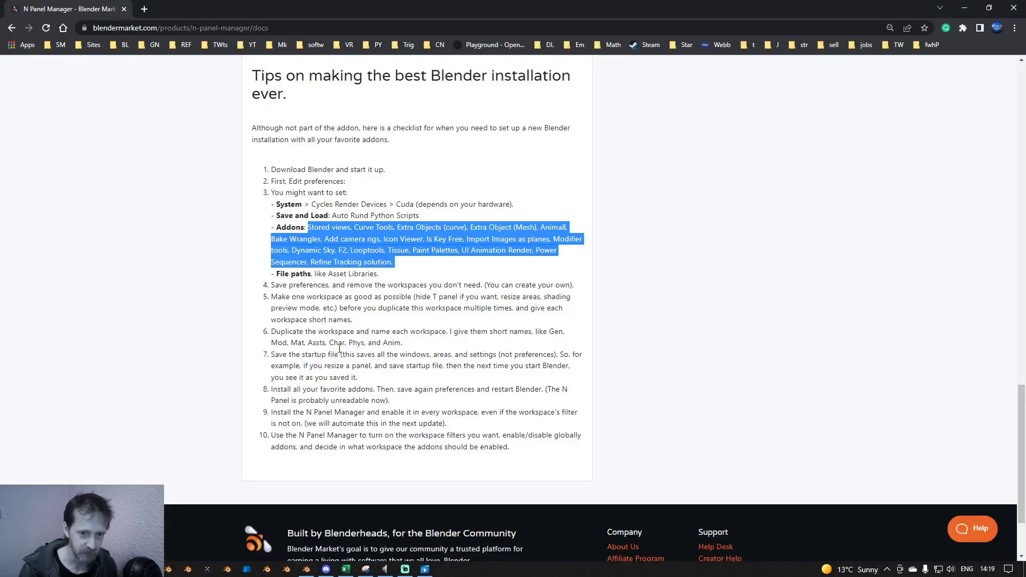
left_click(452, 276)
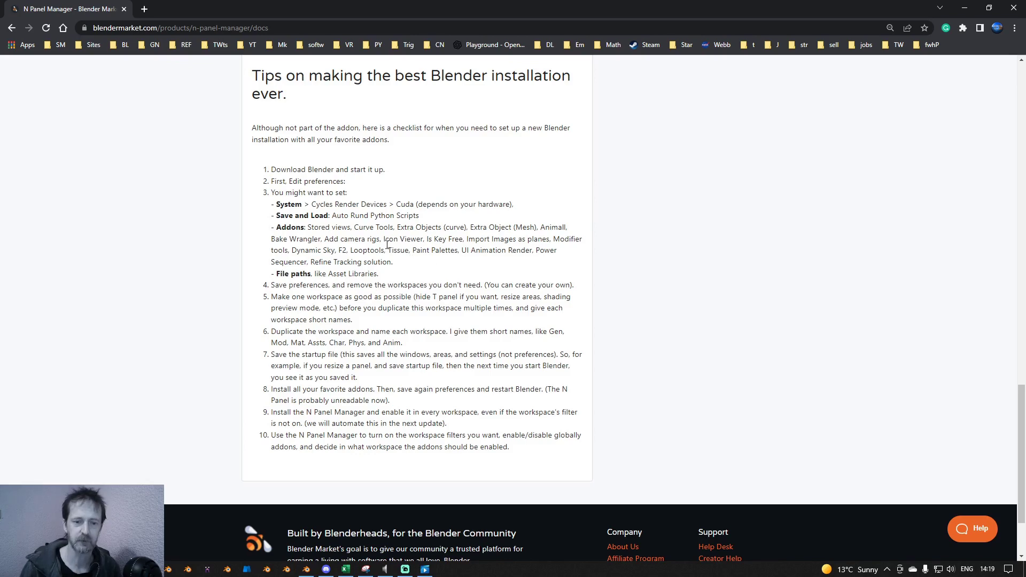
left_click_drag(385, 243, 466, 241)
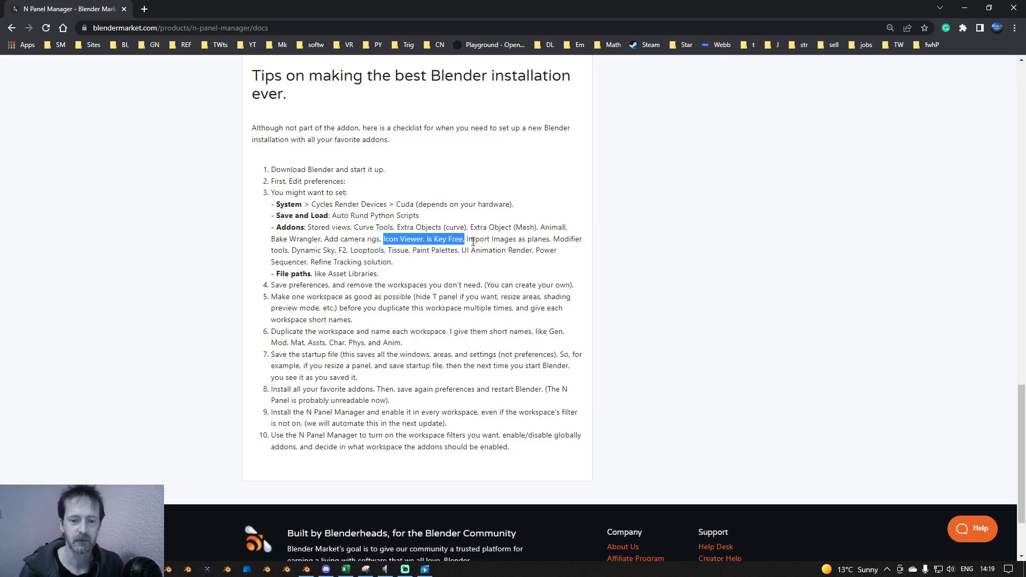
Step: Highlight the Import Images as Planes, Dynamic Sky, F2 and Asset Libraries entries in the browser checklist
left_click(468, 241)
left_click_drag(468, 240, 552, 240)
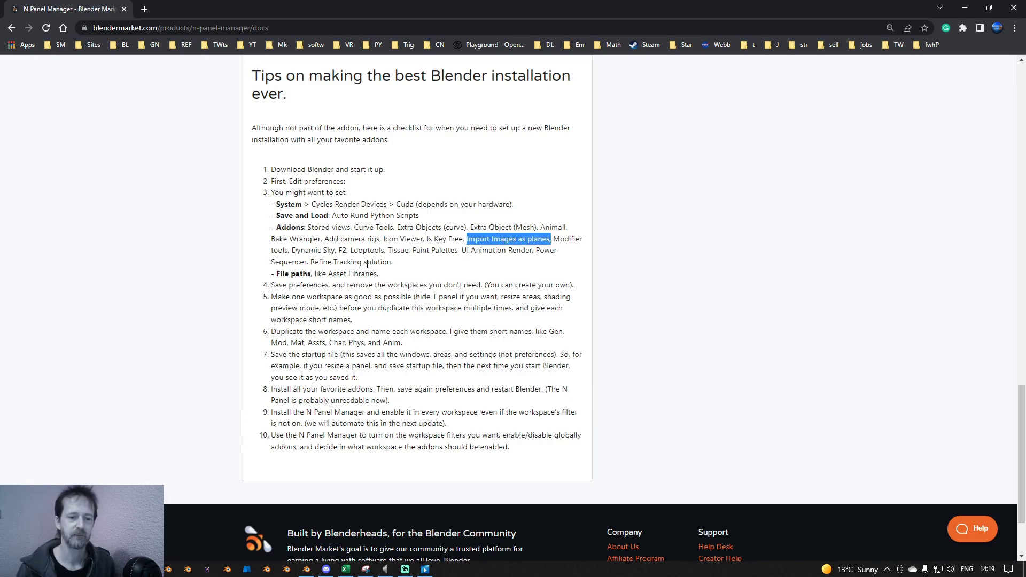
left_click_drag(292, 253, 337, 251)
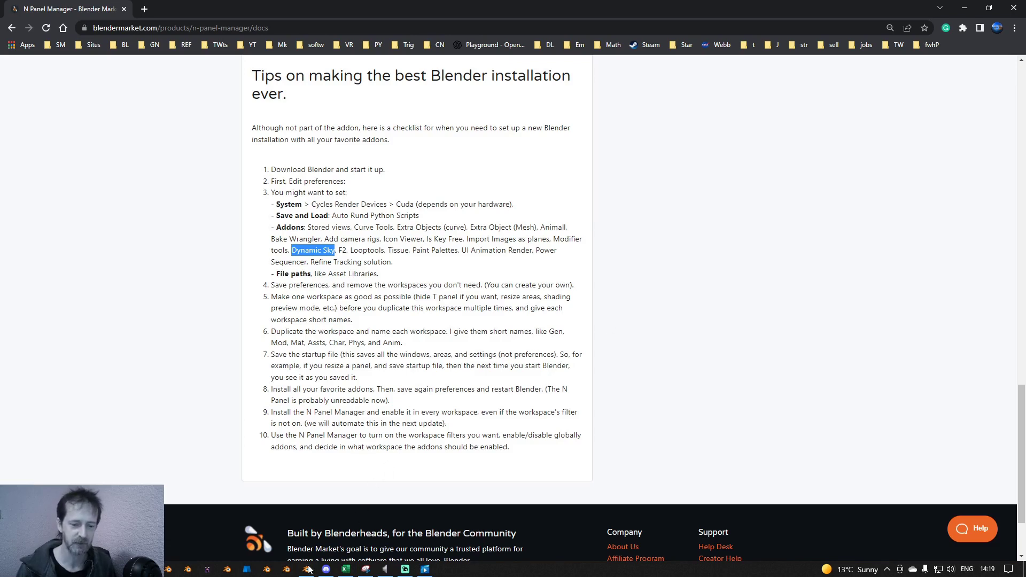
double_click(342, 251)
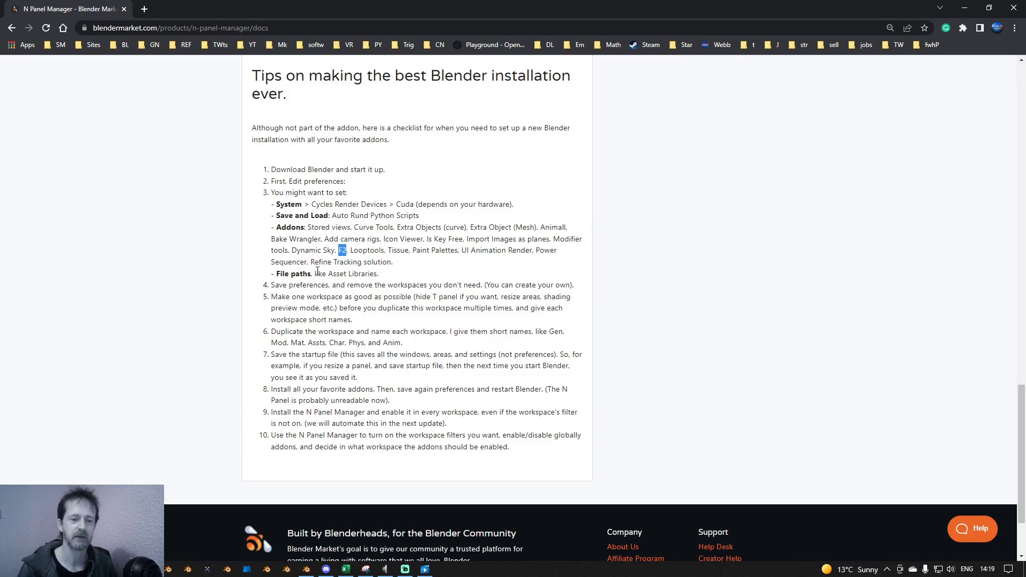
left_click_drag(317, 274, 431, 277)
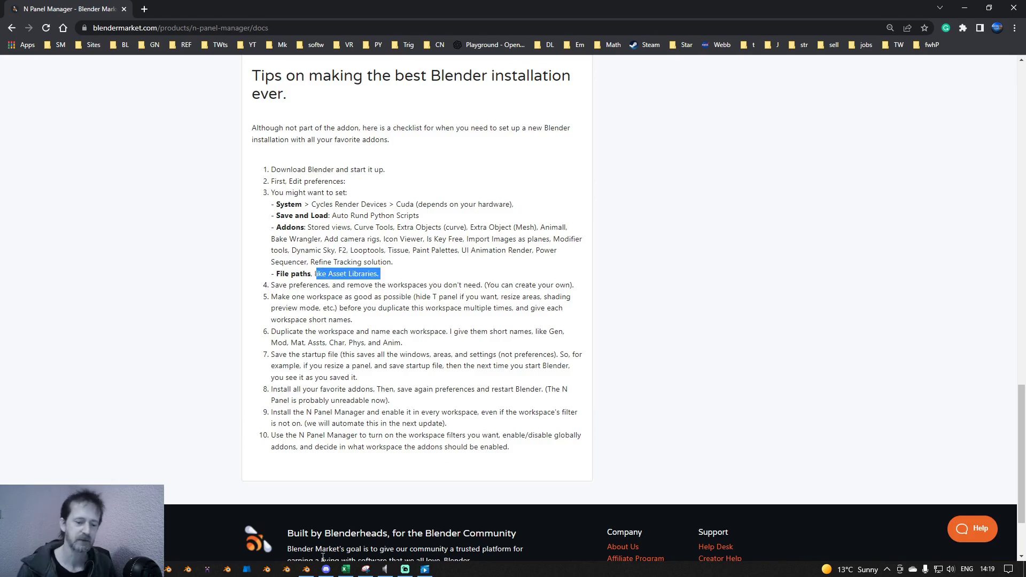
Step: Switch to Blender and open the File Paths preferences to view the asset libraries
left_click(306, 570)
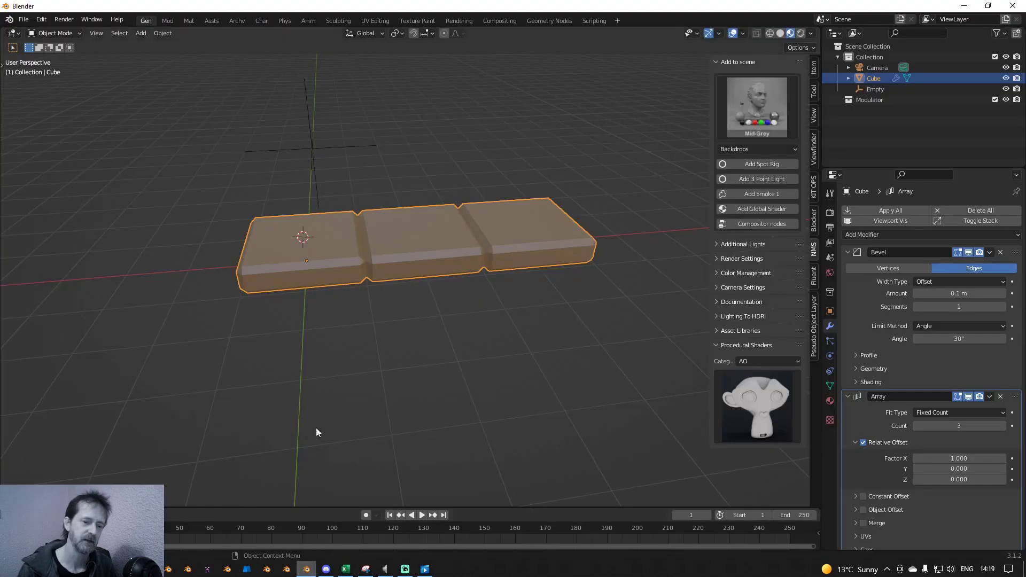
left_click(40, 20)
left_click(62, 187)
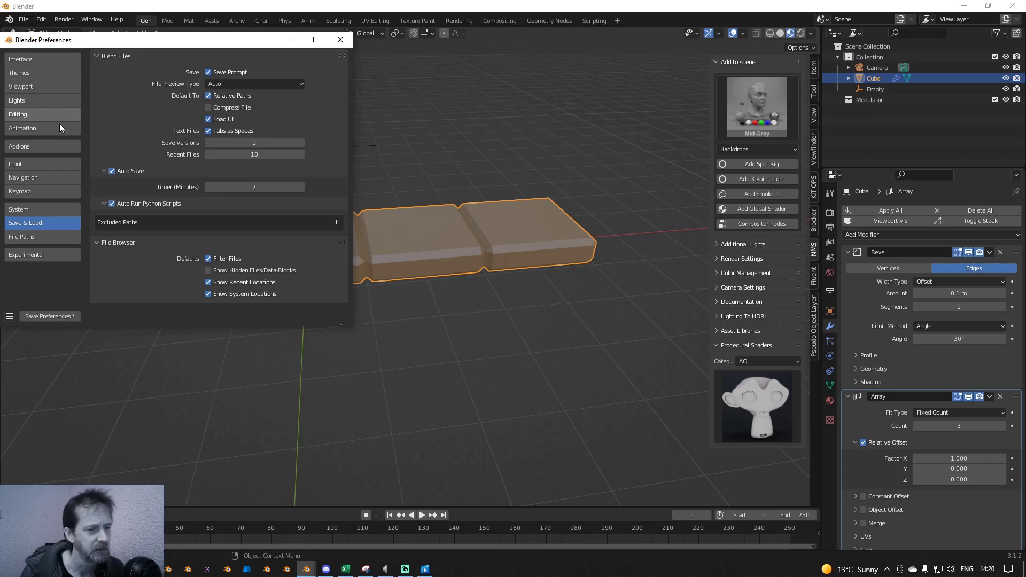
left_click(28, 234)
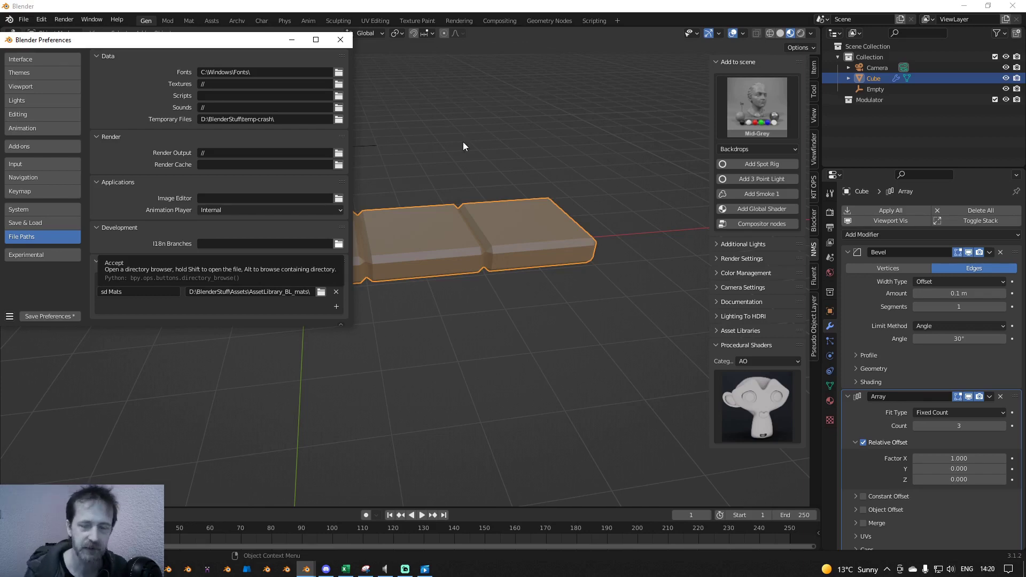
Step: Split the 3D viewport vertically and change the new area into an Asset Browser
left_click(611, 76)
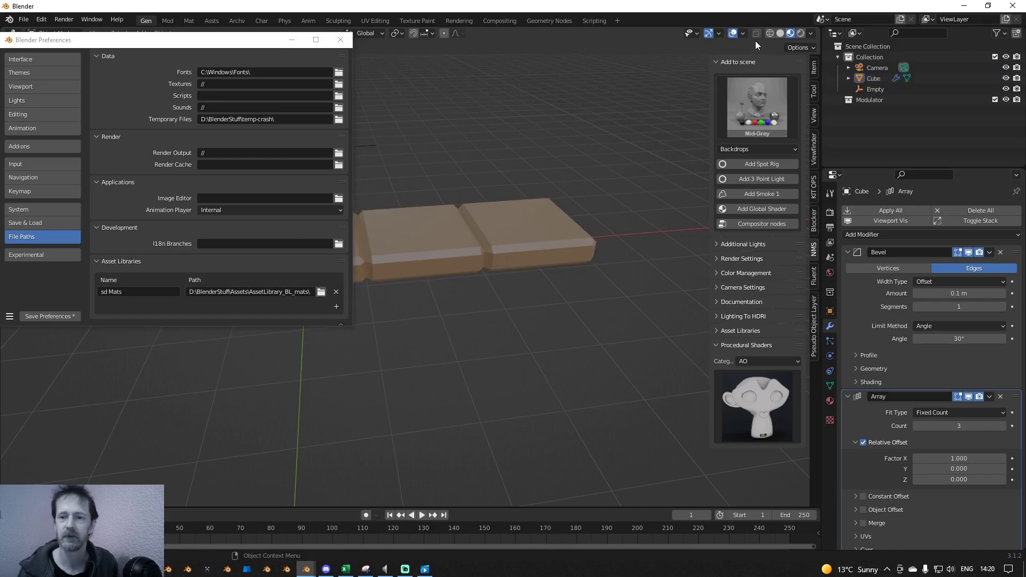
left_click(811, 34)
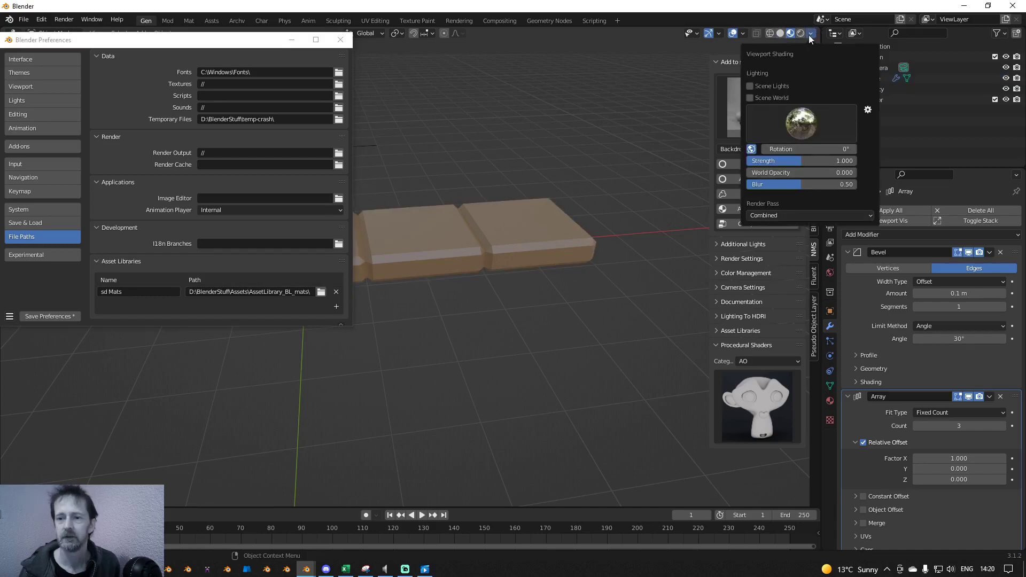
left_click_drag(819, 30, 381, 110)
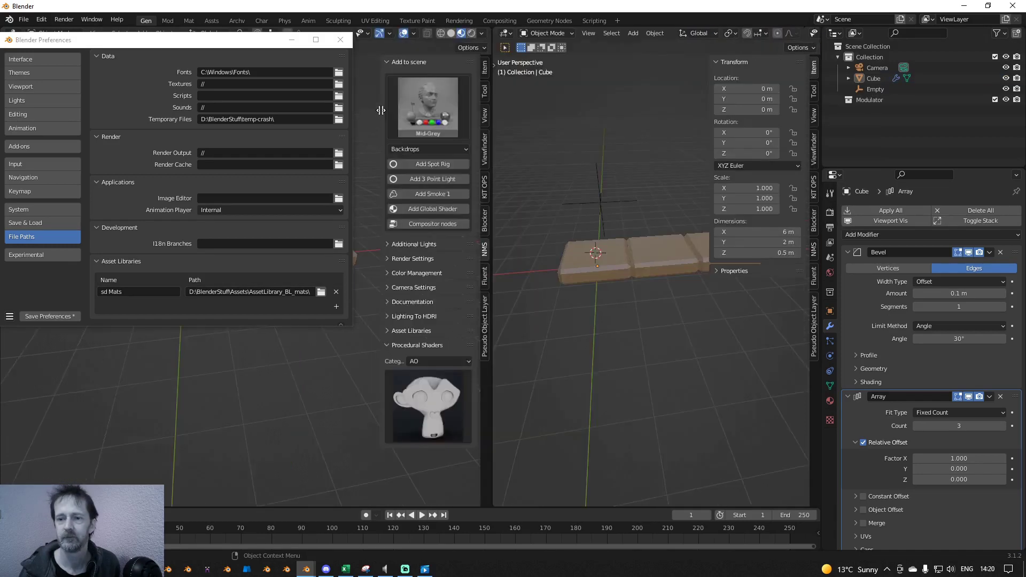
left_click(395, 33)
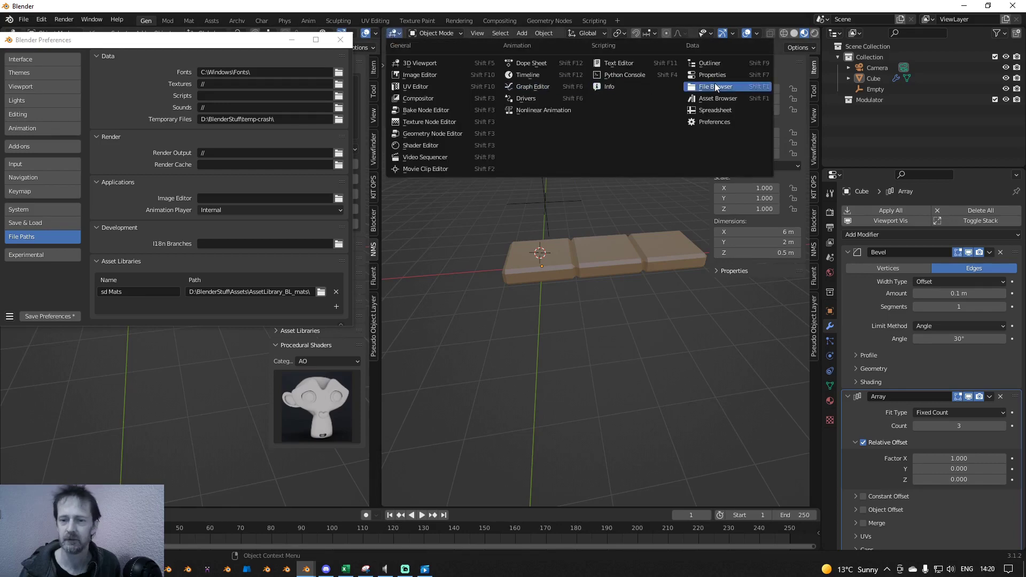
left_click(723, 100)
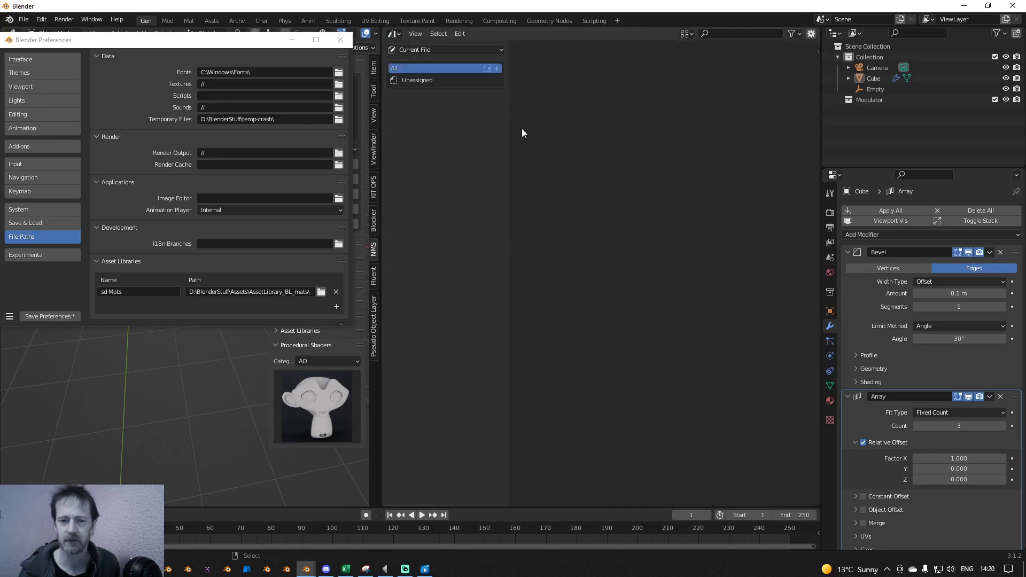
Step: Show the sd Mats library in the Asset Browser and look through its materials
left_click(442, 53)
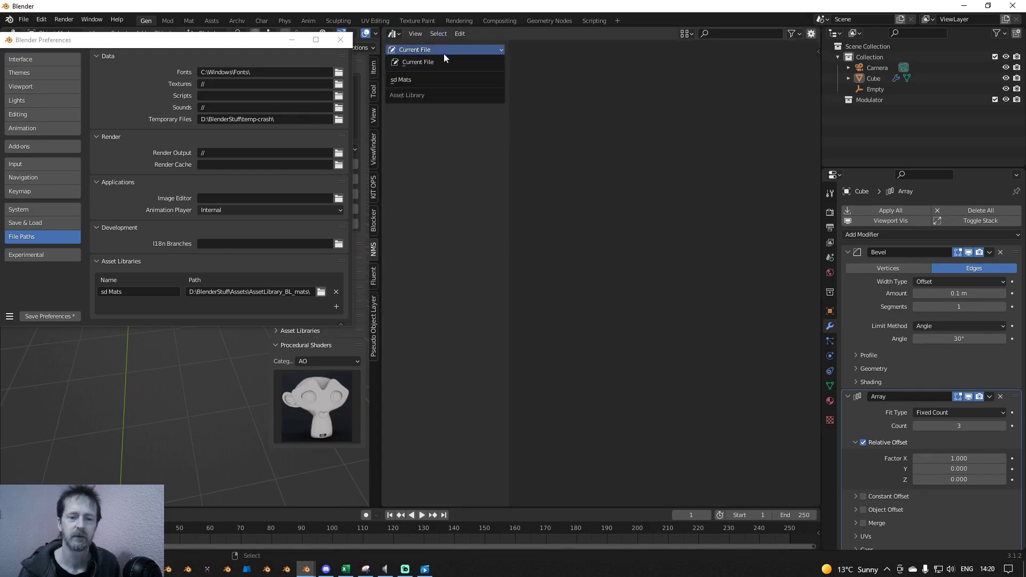
left_click(400, 82)
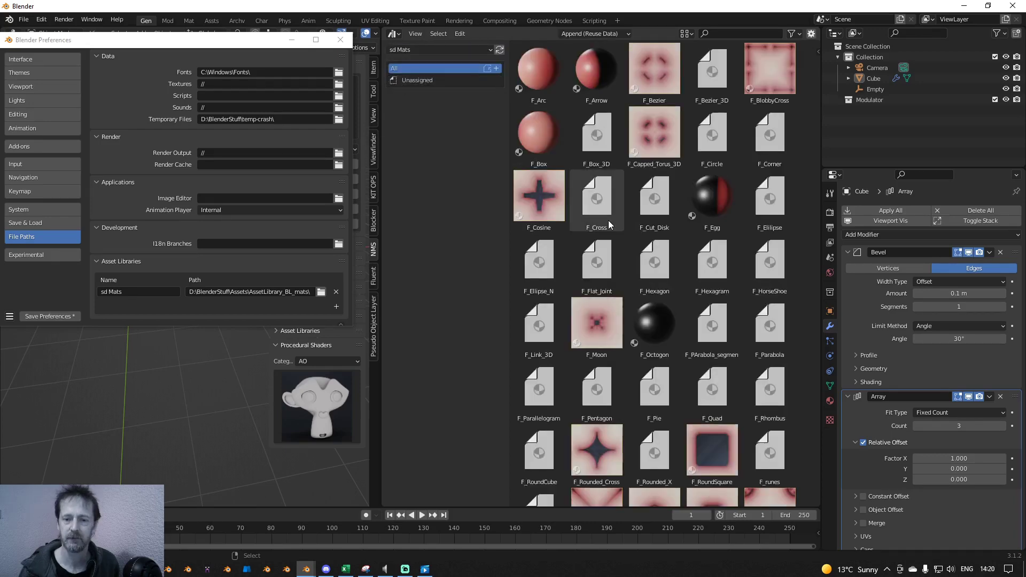
scroll(624, 185, "down", 4)
scroll(628, 198, "up", 3)
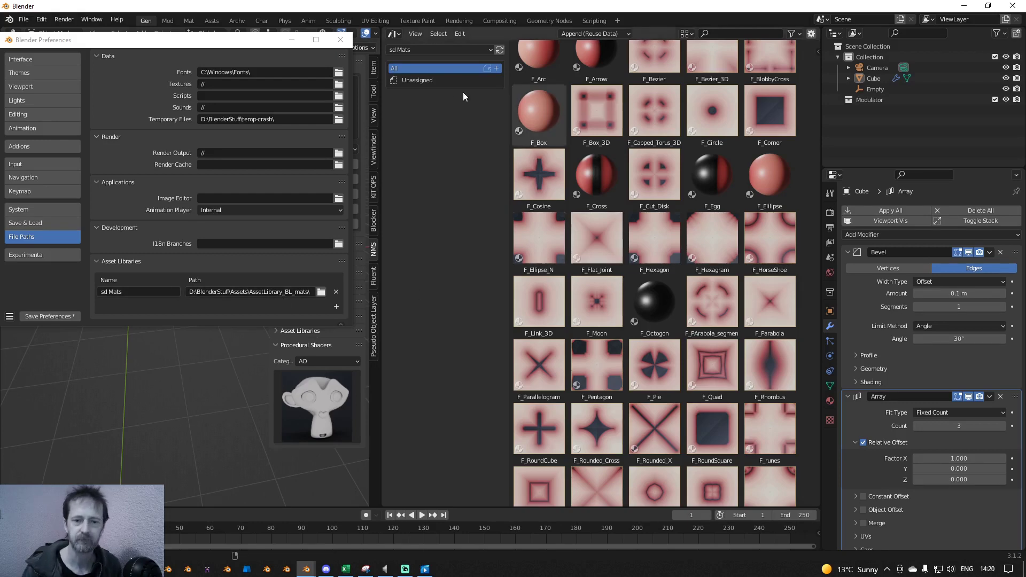
Step: Merge the Asset Browser area back into a single 3D viewport and close the Preferences window
left_click(397, 34)
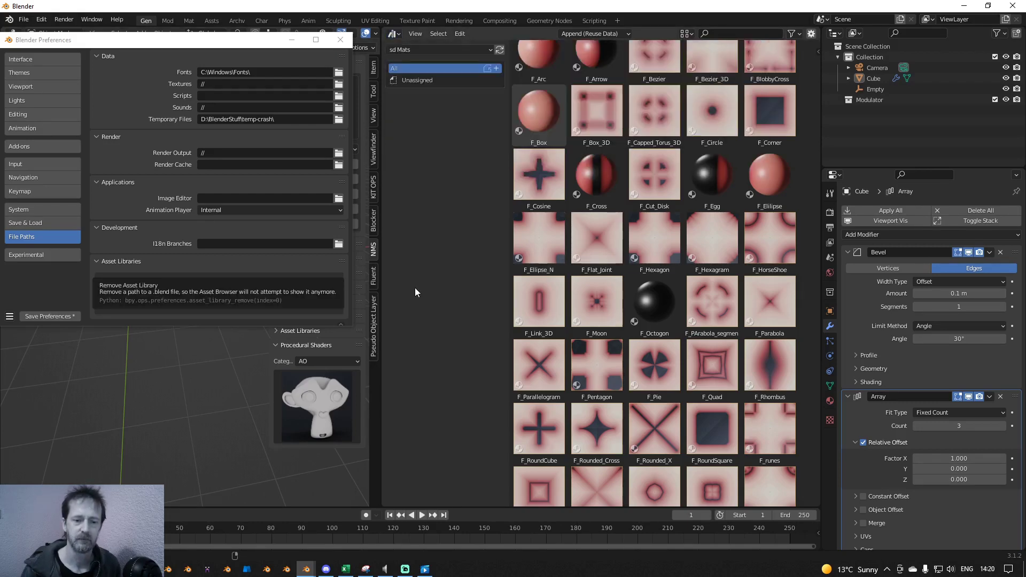
left_click_drag(380, 30, 471, 225)
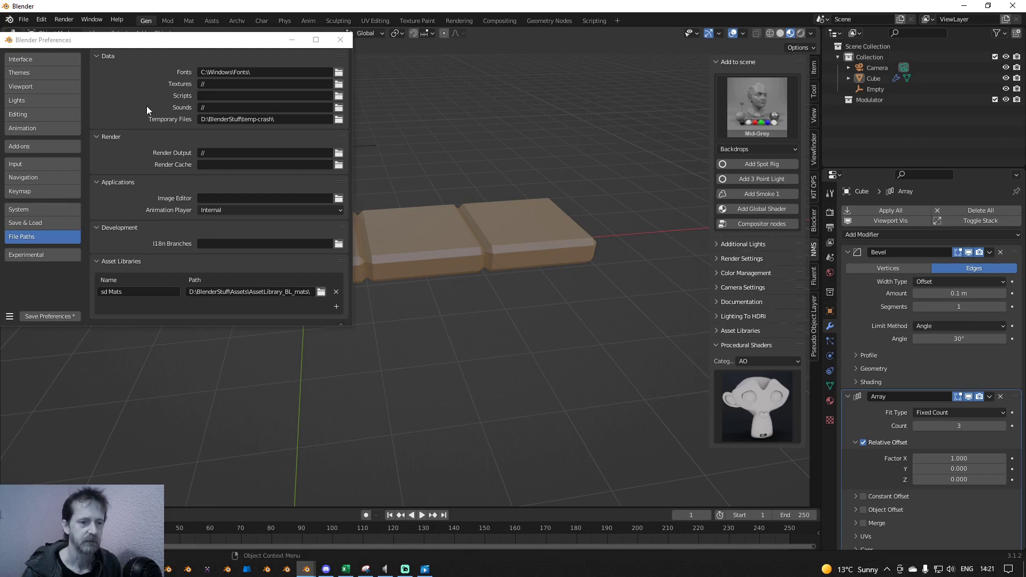
left_click(341, 40)
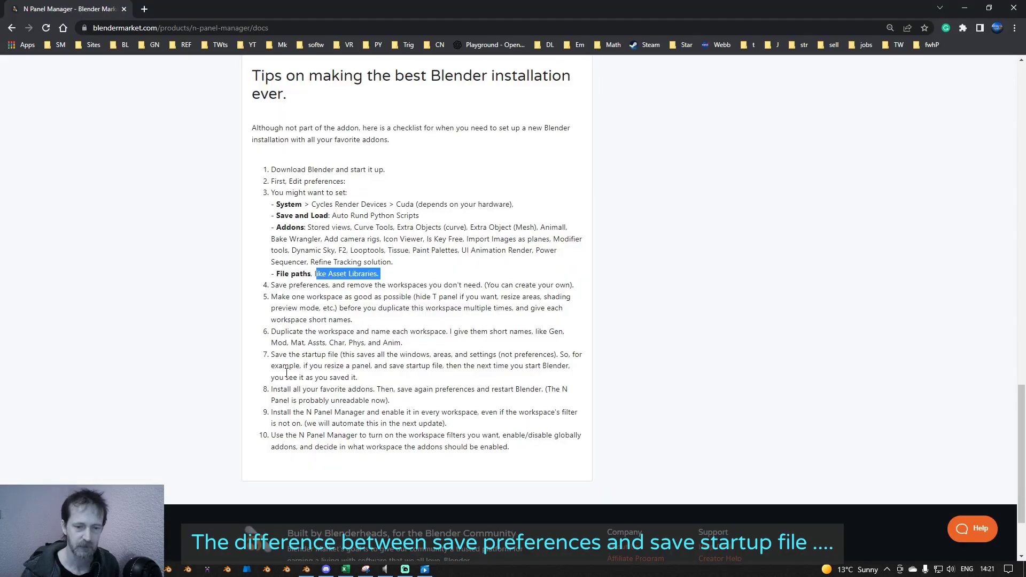
Step: Highlight the browser checklist item on saving preferences and removing unneeded workspaces, and reopen the Preferences in Blender
left_click_drag(294, 281, 524, 283)
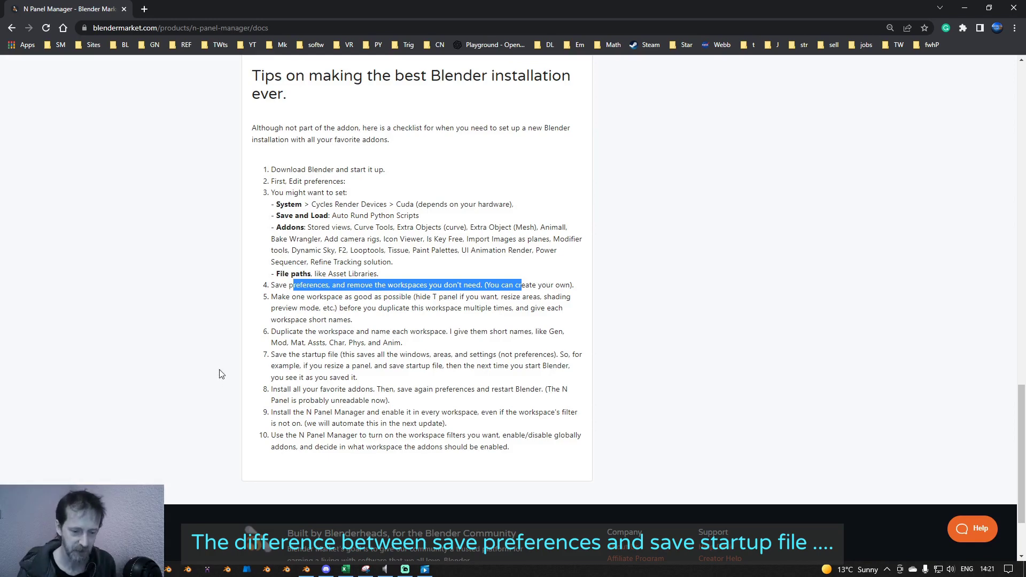
left_click(307, 569)
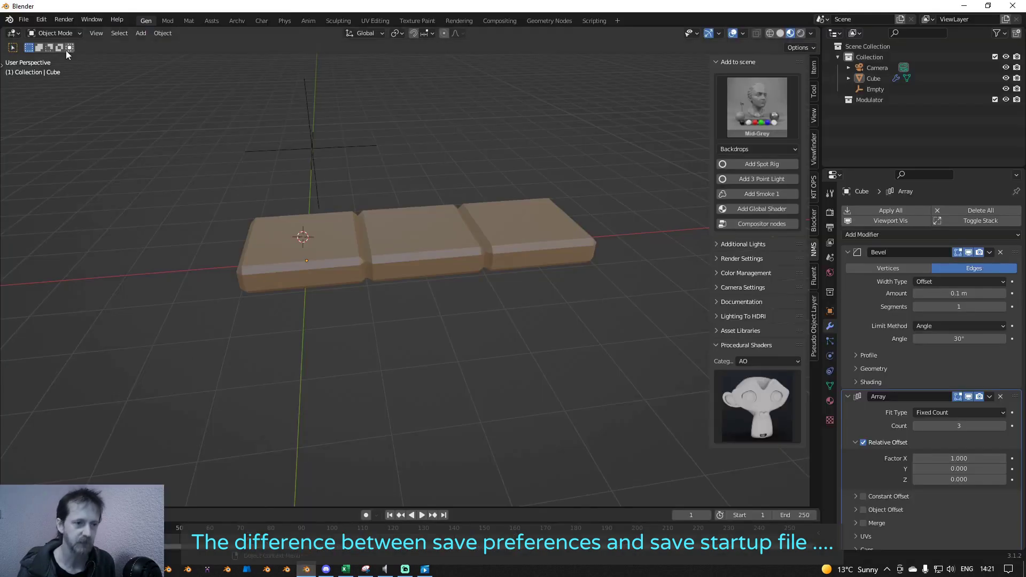
left_click(42, 20)
left_click(60, 181)
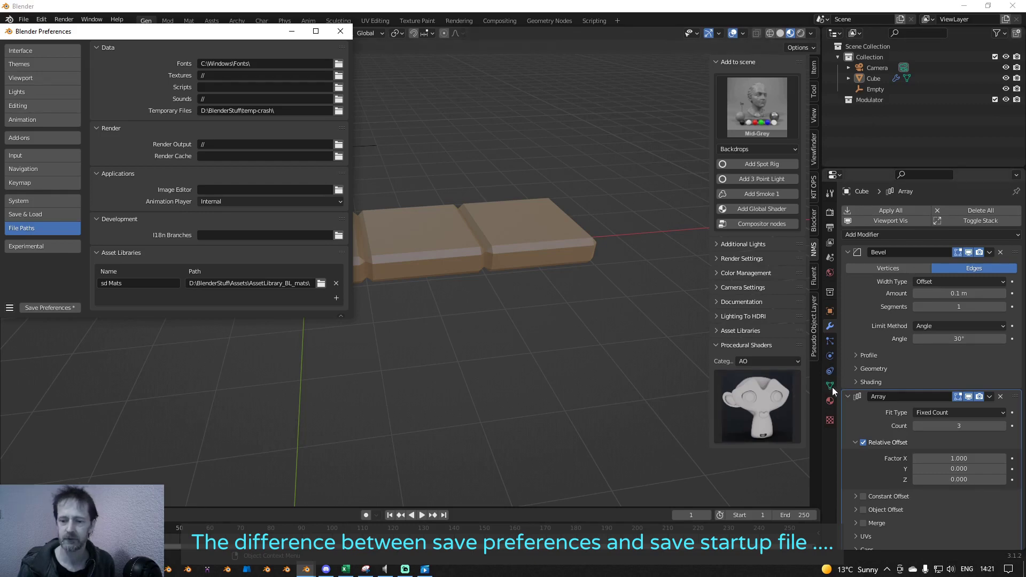
Step: Try a slightly narrower width for the Outliner and Properties column beside the 3D viewport
left_click_drag(821, 389, 853, 384)
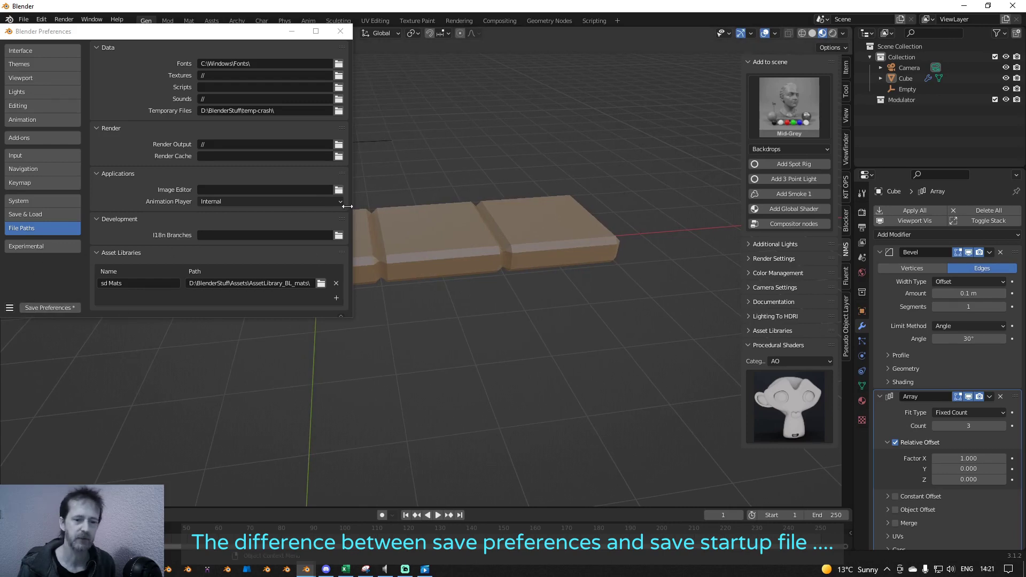
left_click_drag(853, 394, 839, 395)
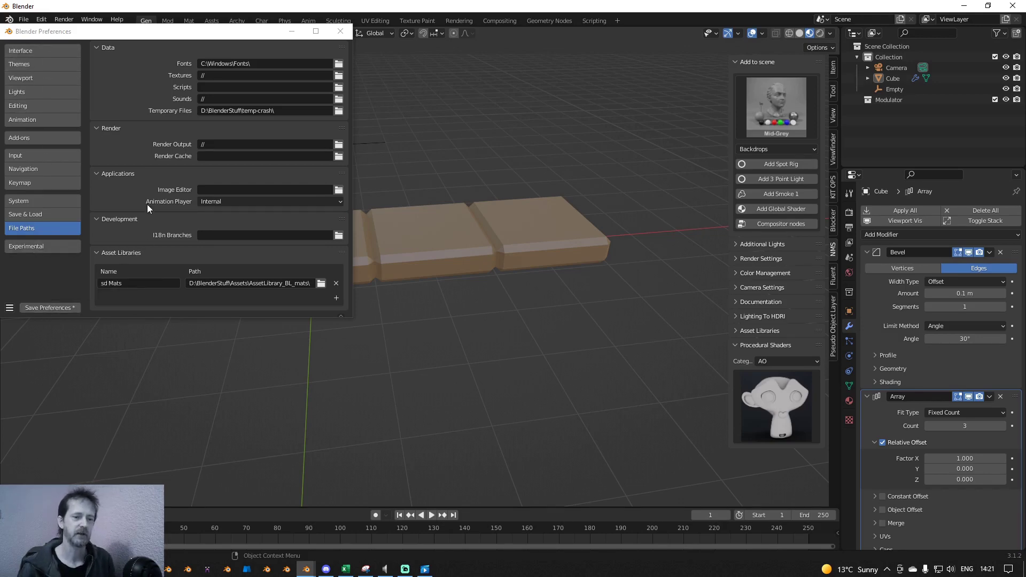
Step: View the Add-ons preferences, close the Preferences window and look at the file default options
left_click(38, 134)
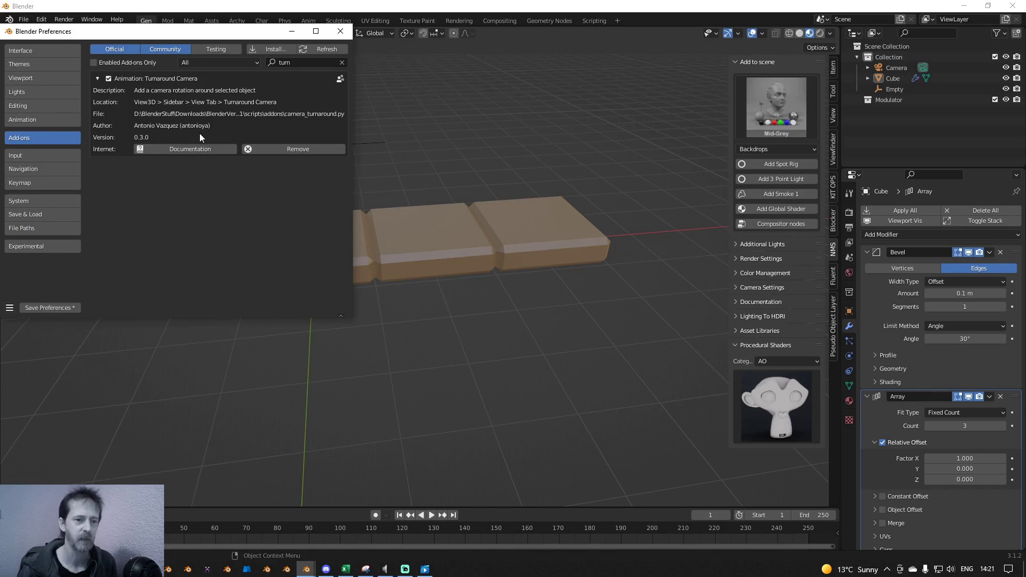
left_click(340, 31)
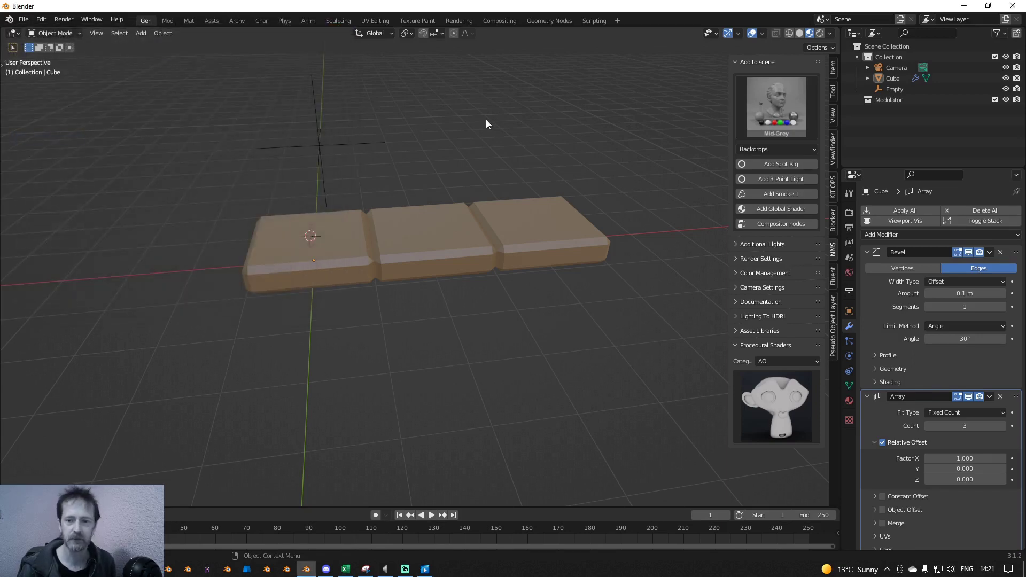
left_click(24, 20)
mouse_move(45, 219)
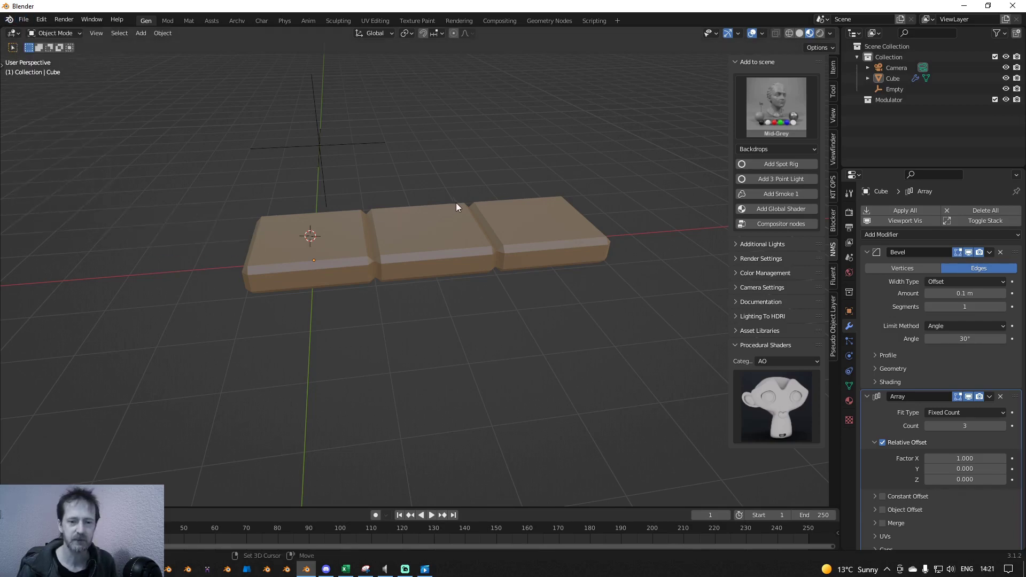
Step: Widen the 3D viewport further by shrinking the column that holds the Outliner and Properties editors
middle_click_drag(456, 205, 461, 236, "shift")
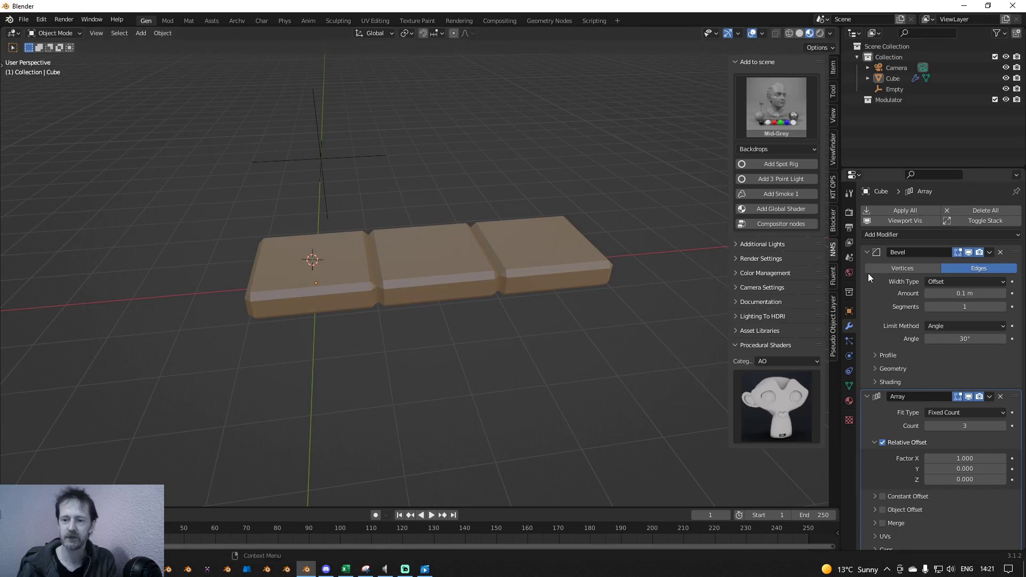
left_click_drag(838, 113, 872, 110)
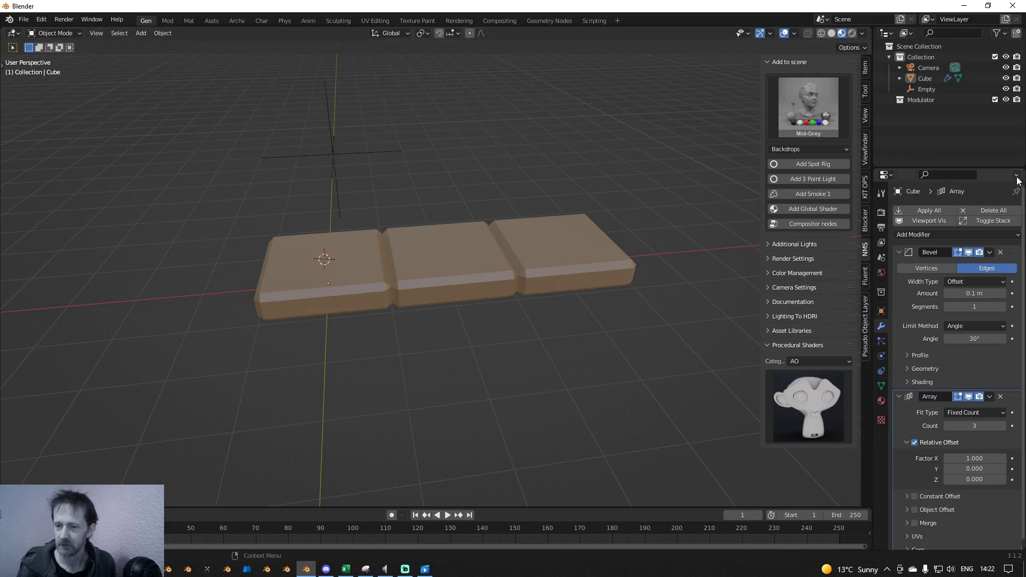
Step: Try to delete all of the cube's modifiers at once with Modifier Tools
left_click(996, 212)
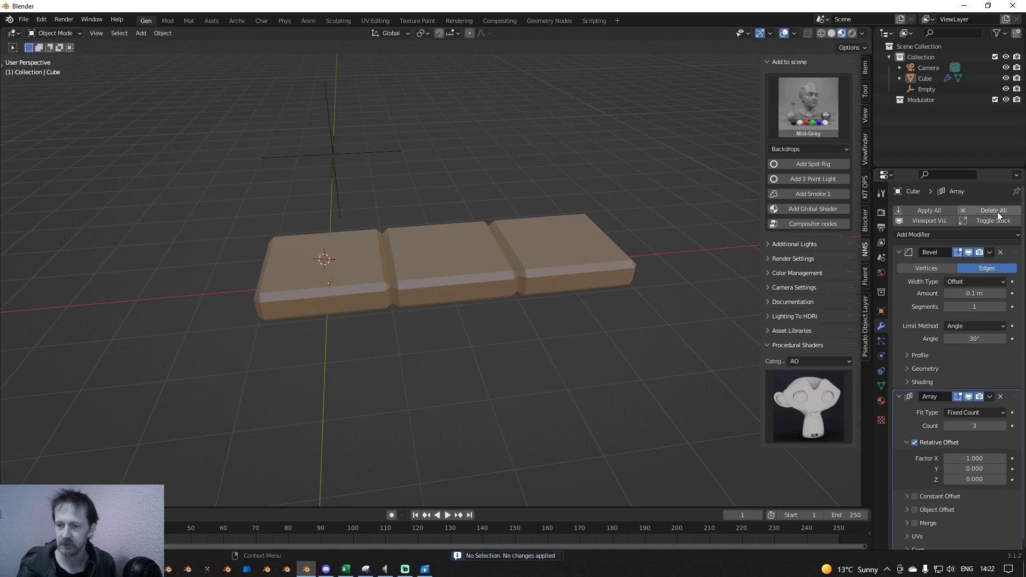
left_click(996, 212)
left_click(995, 211)
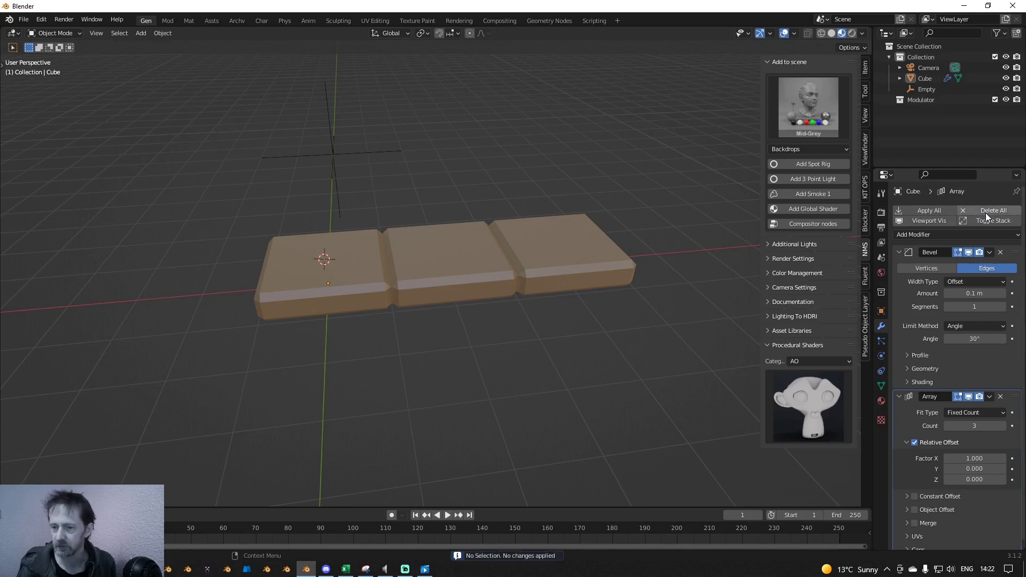
left_click(986, 212)
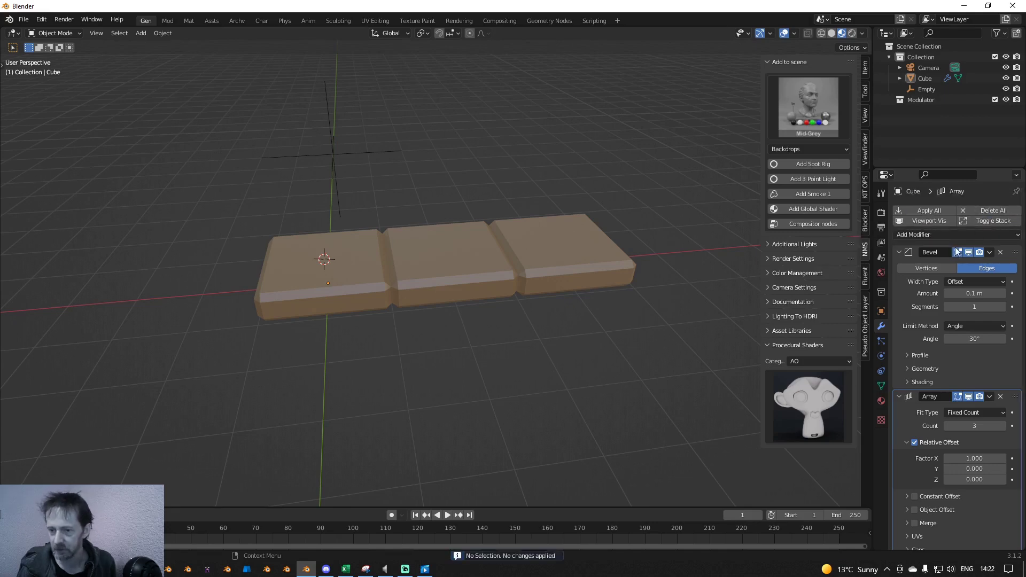
Step: Remove the Bevel and Array modifiers from the cube individually and select the cube in the viewport
left_click(1002, 253)
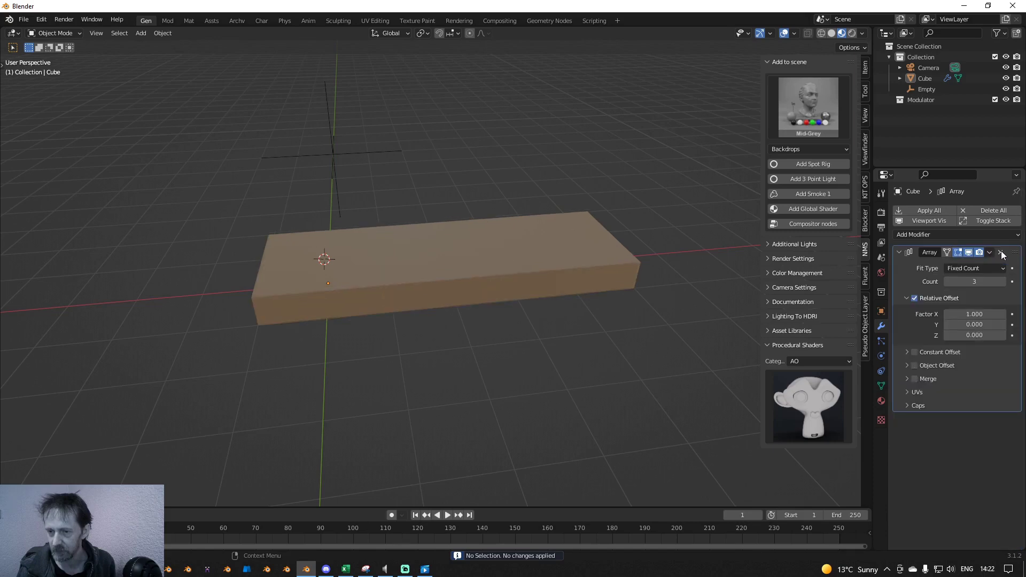
left_click(1001, 253)
left_click(361, 272)
middle_click_drag(361, 272, 459, 255)
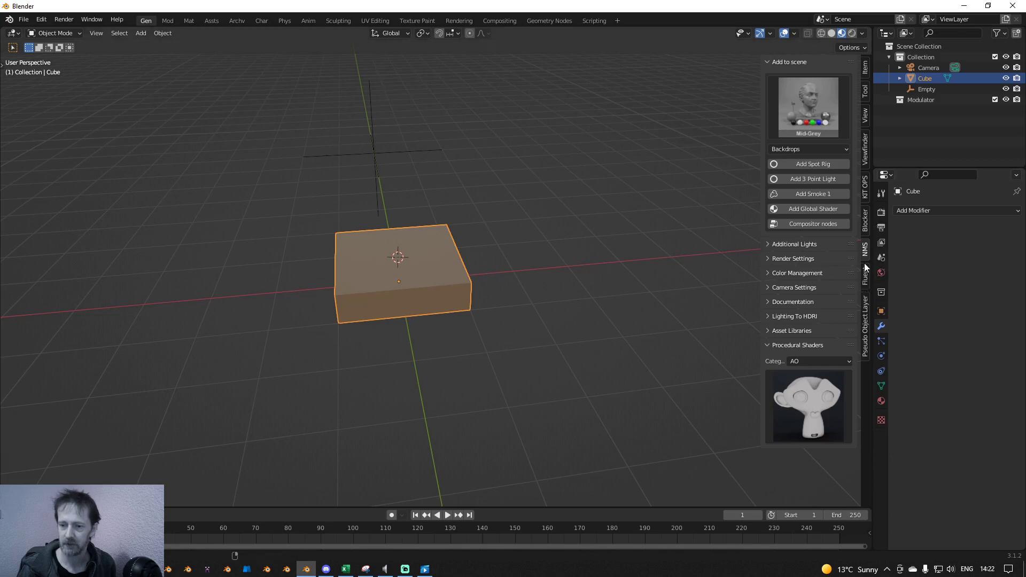
Step: Show the Pseudo Object Layer tools in the viewport sidebar
left_click(866, 330)
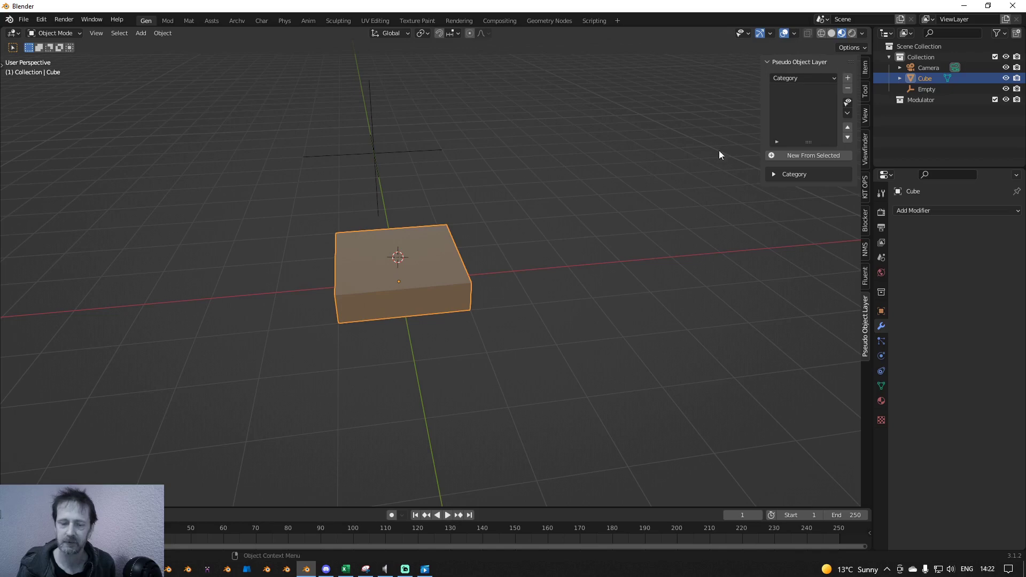
scroll(515, 237, "up", 1)
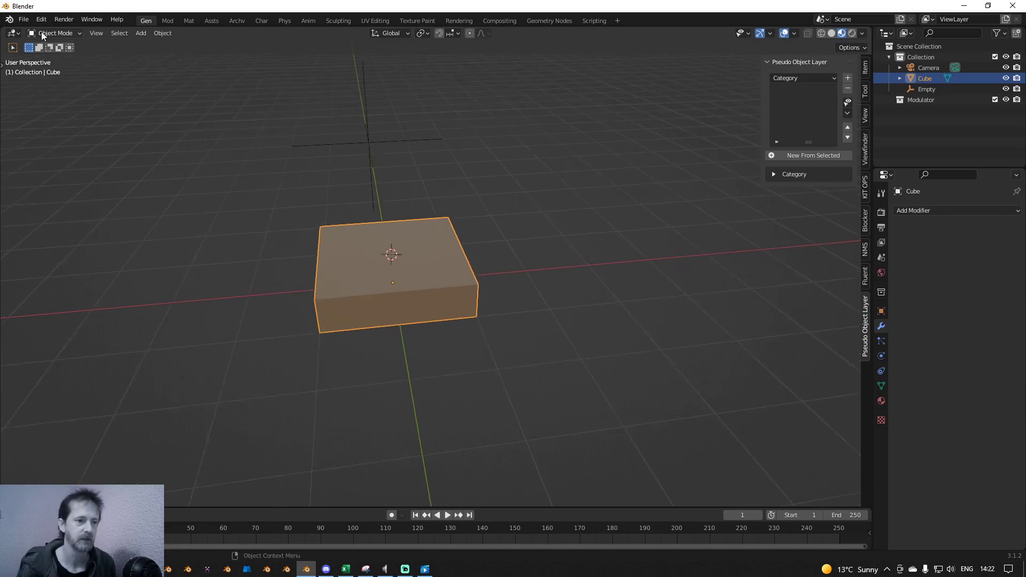
Step: Compare the sidebar add-on tabs of the Mod and Gen workspaces and view the options for saving defaults
left_click(168, 20)
left_click(867, 398)
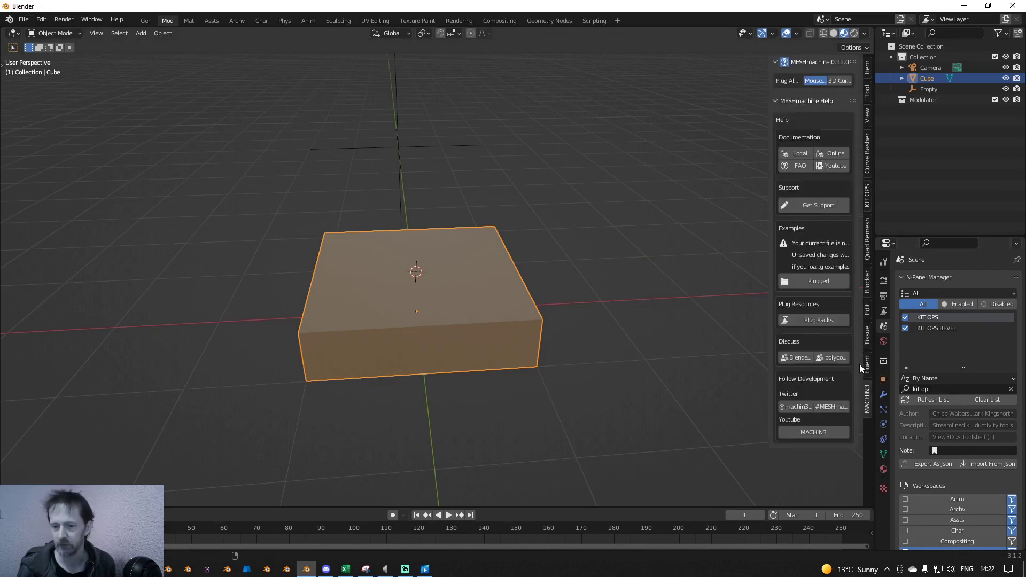
left_click(141, 19)
left_click(28, 21)
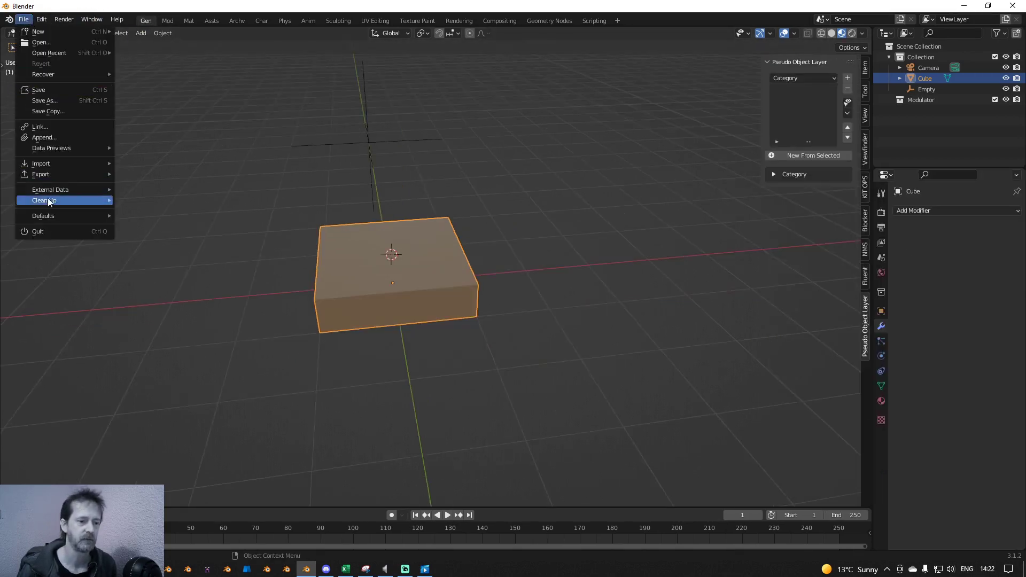
mouse_move(48, 216)
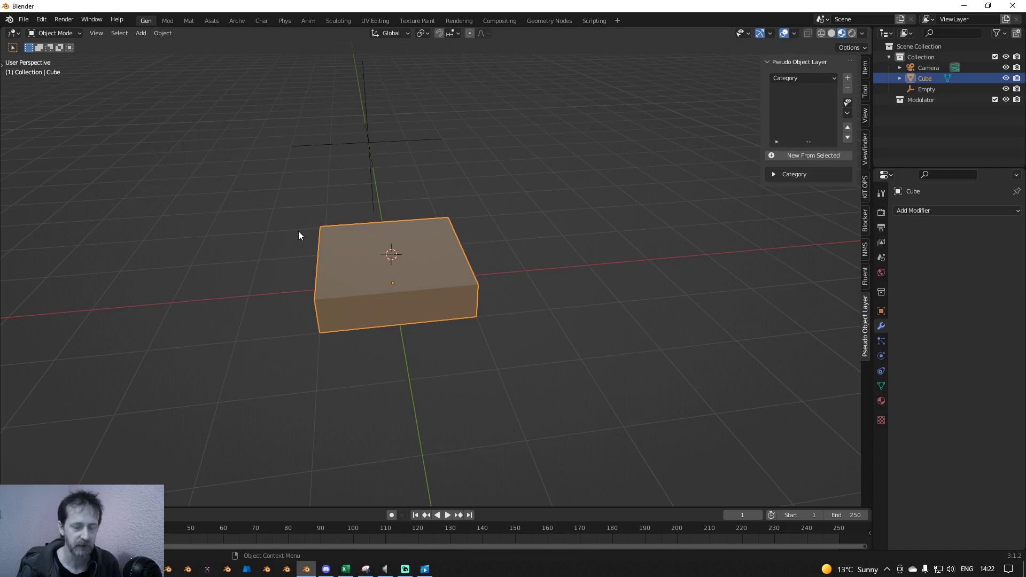
left_click(168, 21)
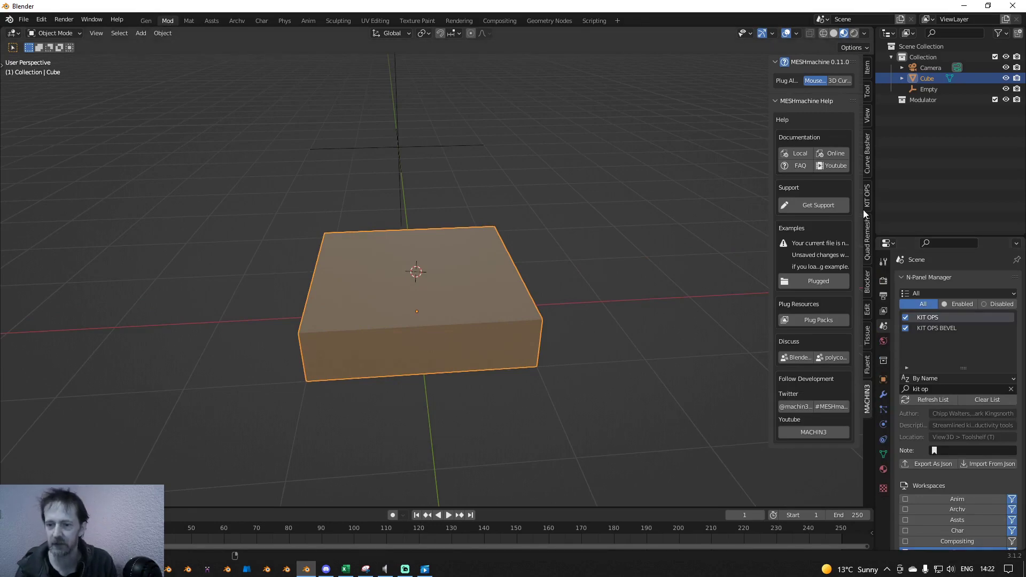
left_click(145, 22)
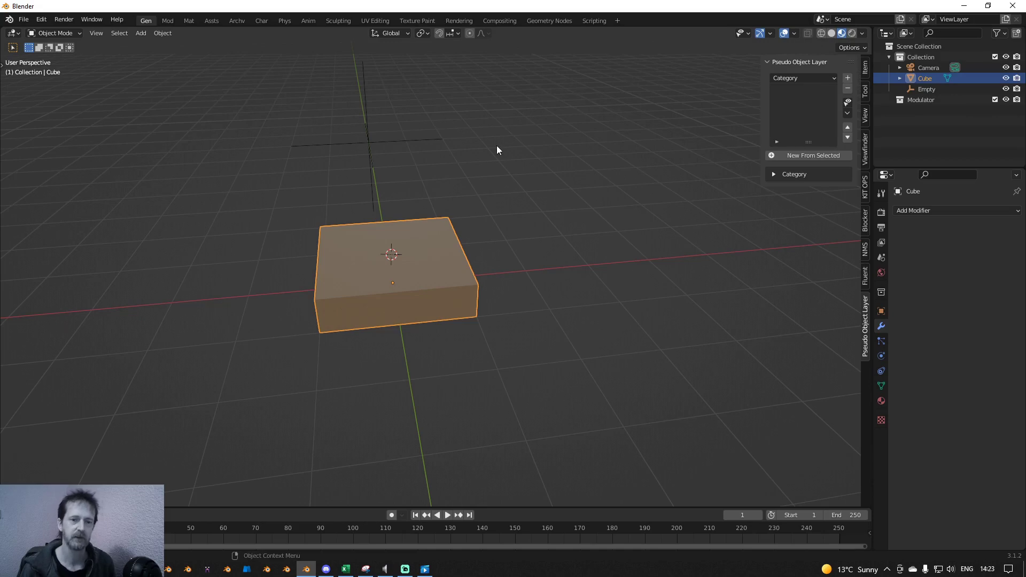
scroll(496, 145, "up", 1)
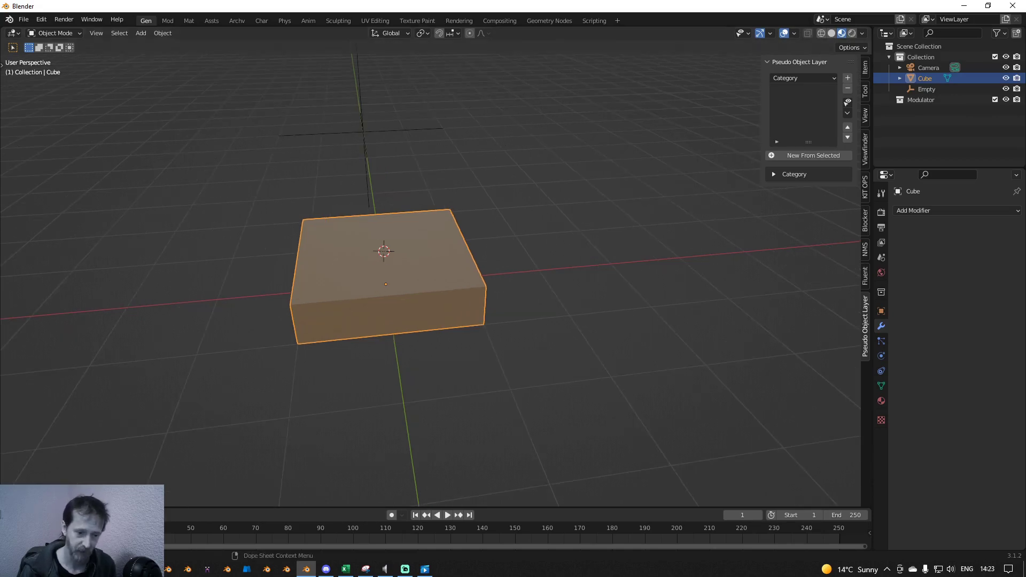
Step: Switch to the N Panel Manager docs in the browser and highlight the checklist item about making one workspace as good as possible
key("alt+Tab")
left_click(292, 298)
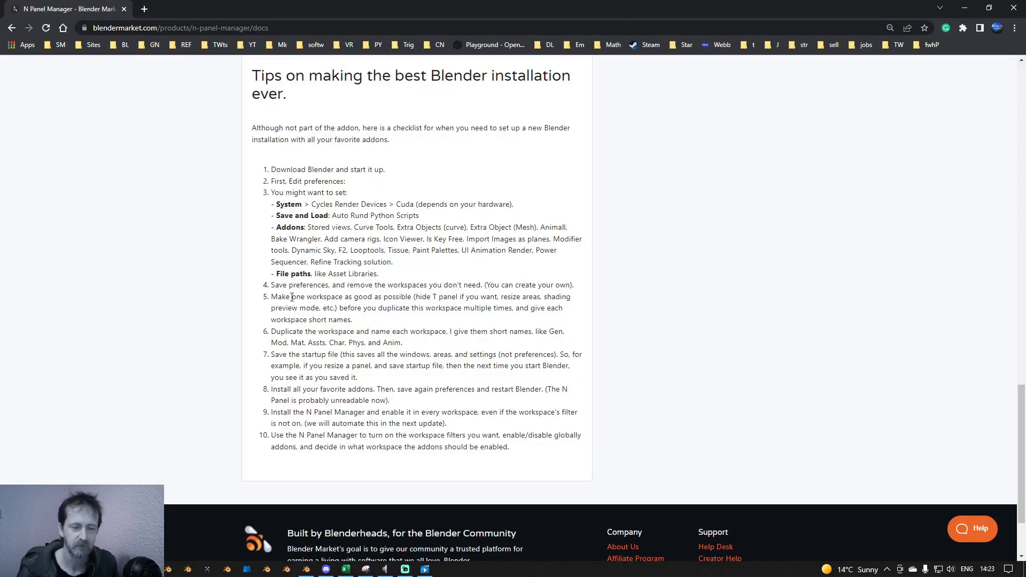
left_click_drag(292, 297, 454, 295)
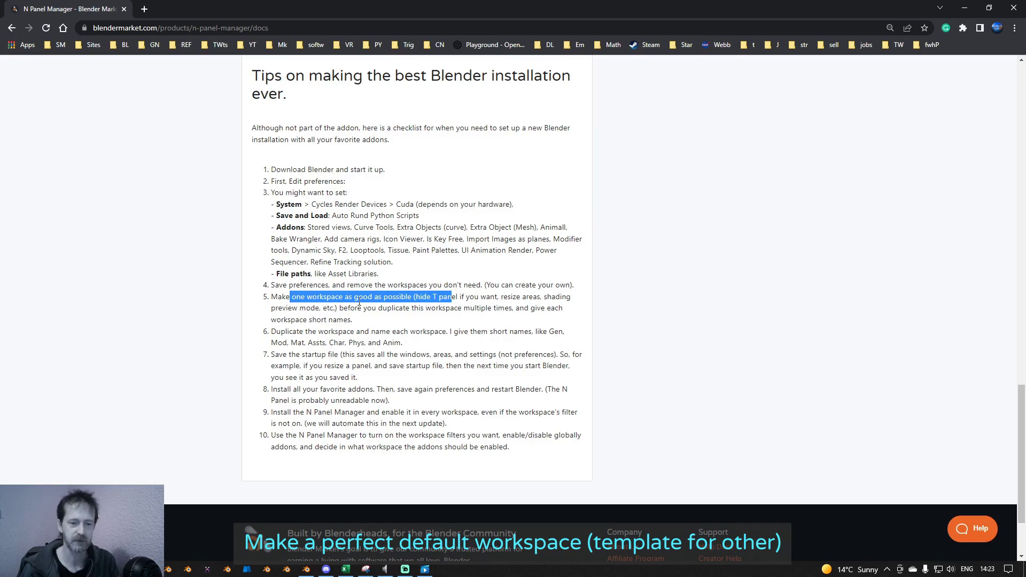
Step: Return to Blender, make the timeline slightly taller, and widen the 3D viewport by narrowing the Outliner and Properties column
left_click(307, 570)
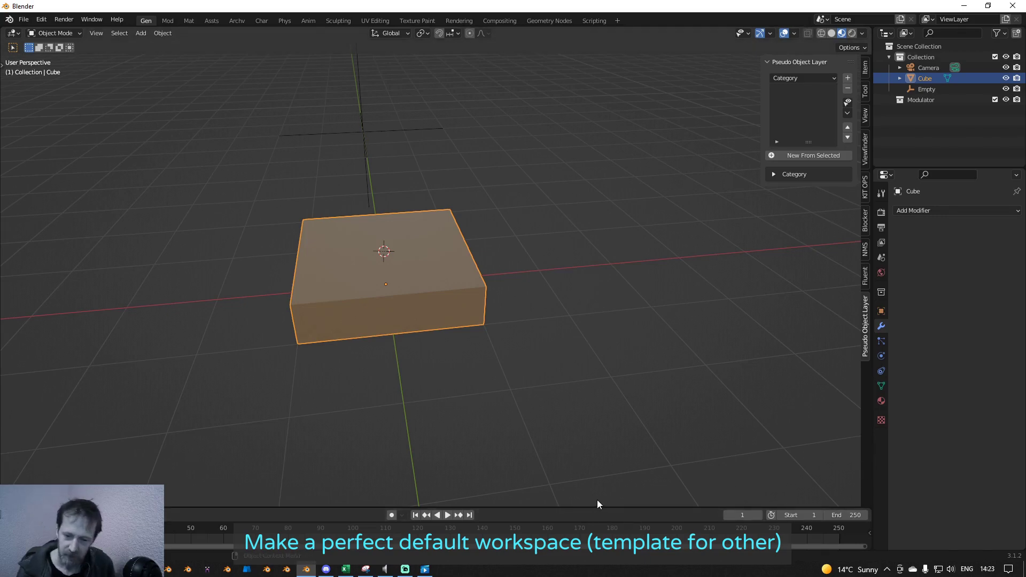
left_click_drag(602, 507, 601, 505)
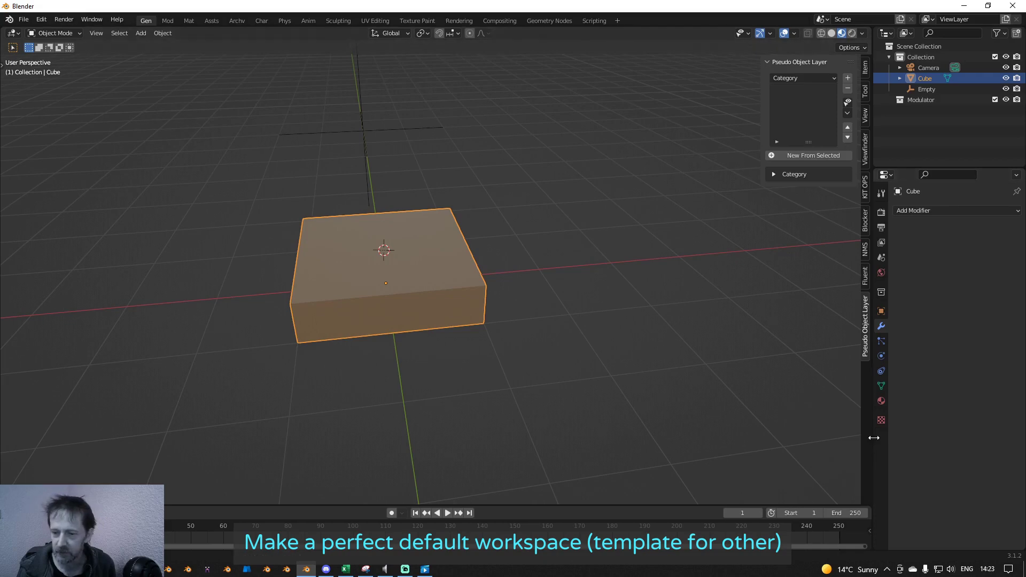
left_click_drag(869, 438, 883, 442)
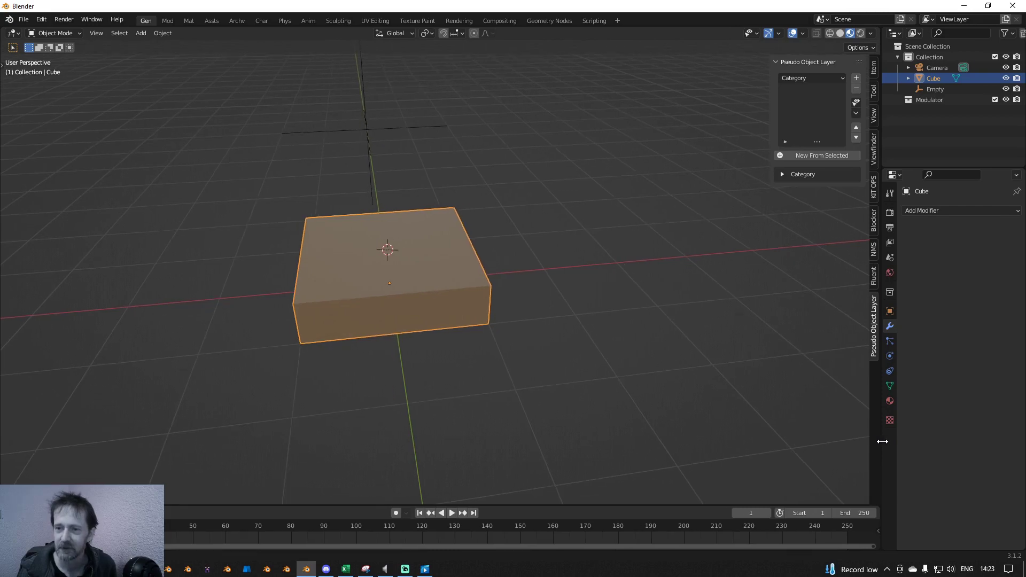
Step: Select Collection in the Outliner, then switch the viewport shading to Solid and back to Material Preview
left_click(931, 57)
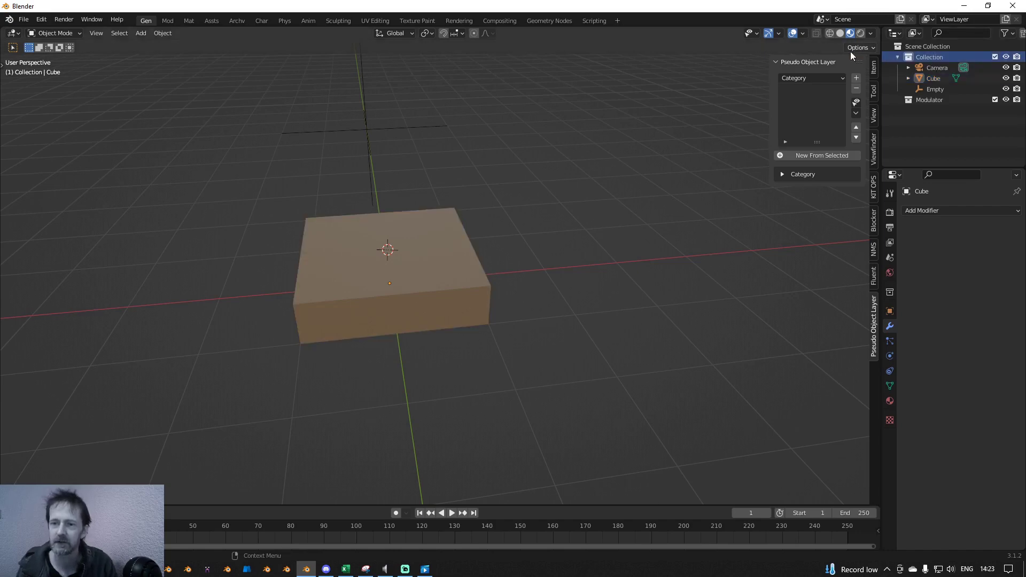
right_click(851, 33)
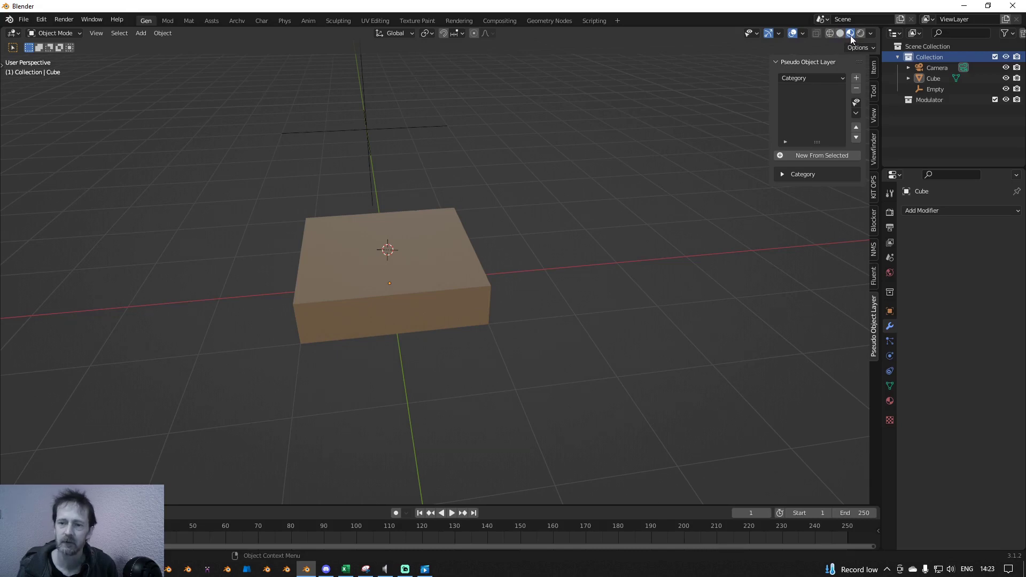
left_click(841, 33)
left_click(850, 34)
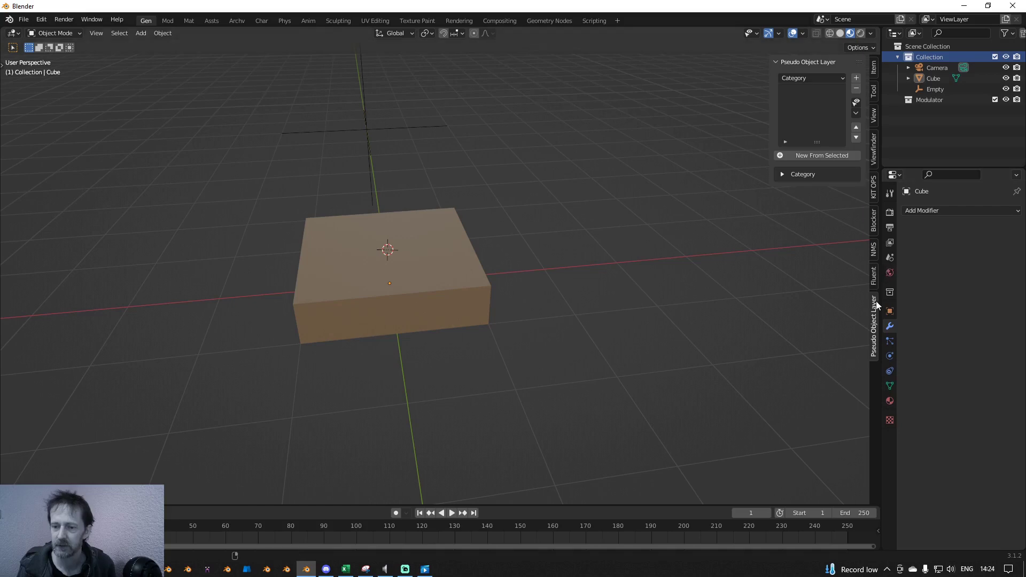
Step: Show the NMS add-on tools in the viewport sidebar and make the sidebar slightly wider
left_click(874, 254)
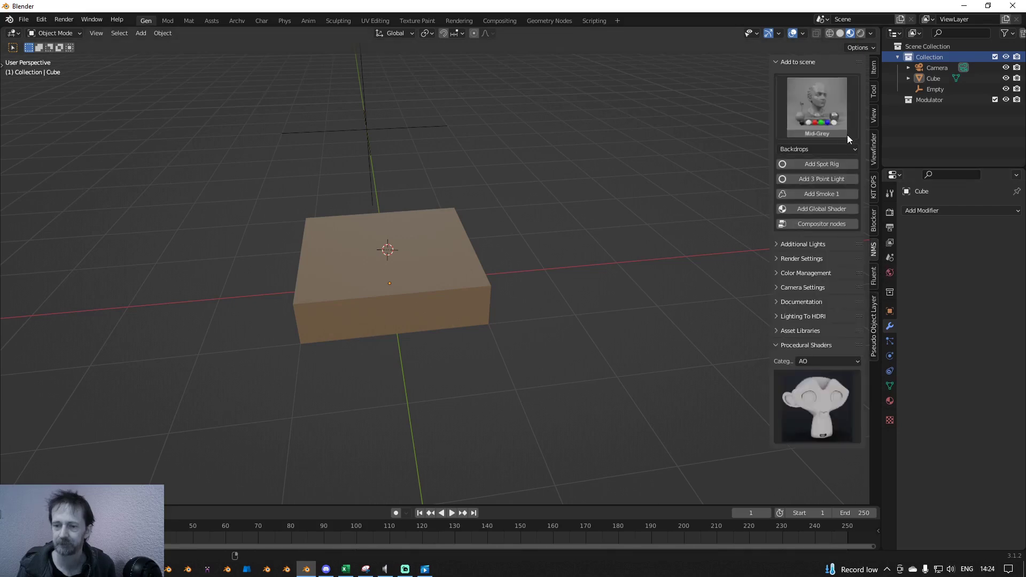
mouse_move(773, 115)
left_mouse_down()
mouse_move(751, 110)
mouse_move(763, 116)
left_mouse_up()
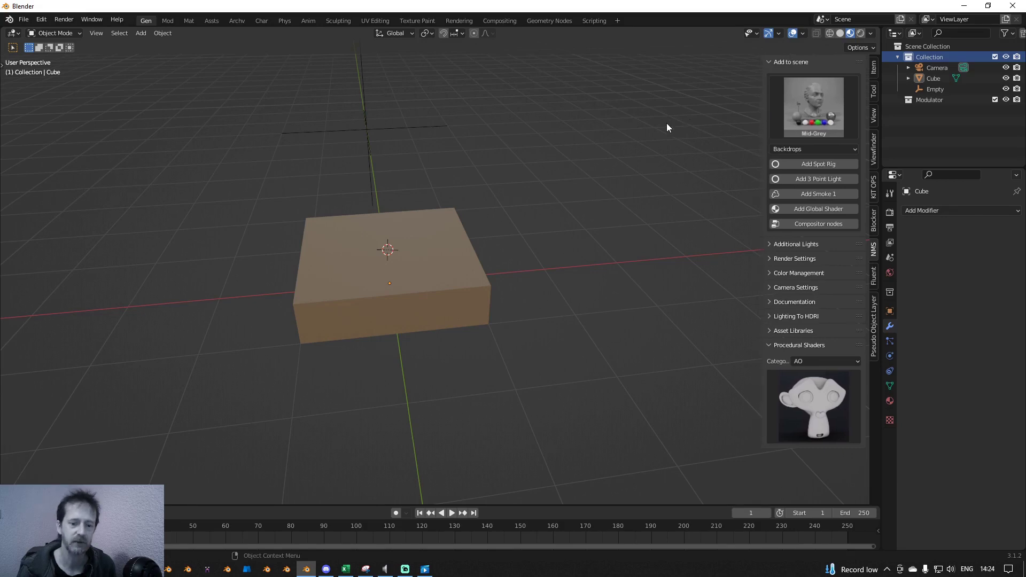
Step: Set the scene's render engine to Cycles, trying CPU before choosing GPU Compute as the render device
left_click(890, 213)
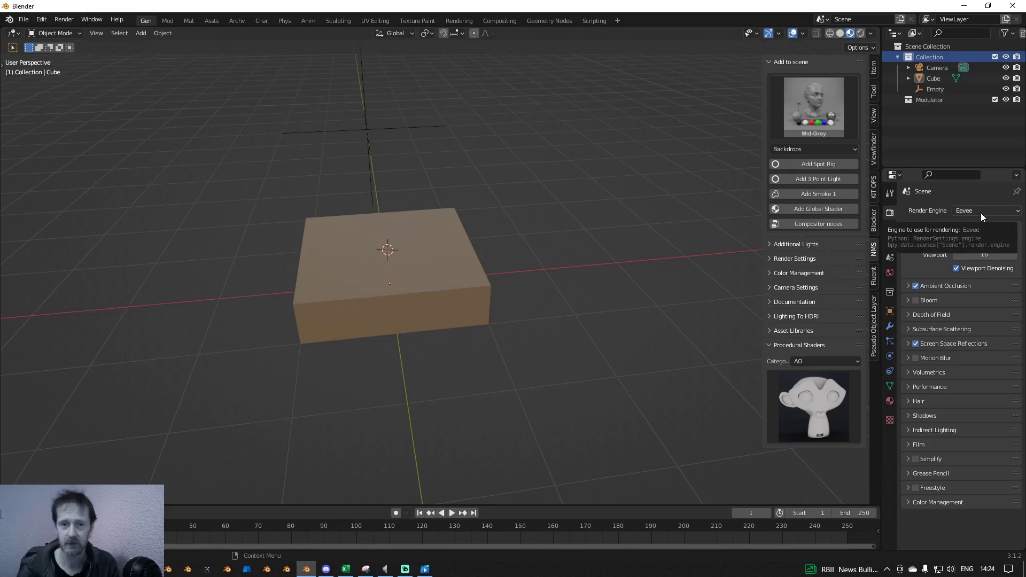
left_click(981, 210)
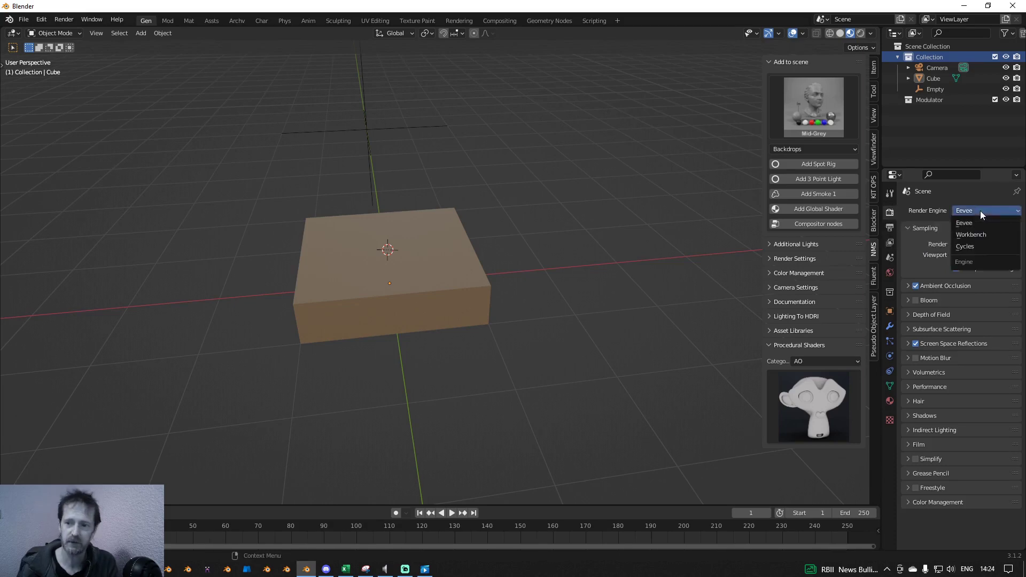
left_click(971, 246)
left_click(977, 239)
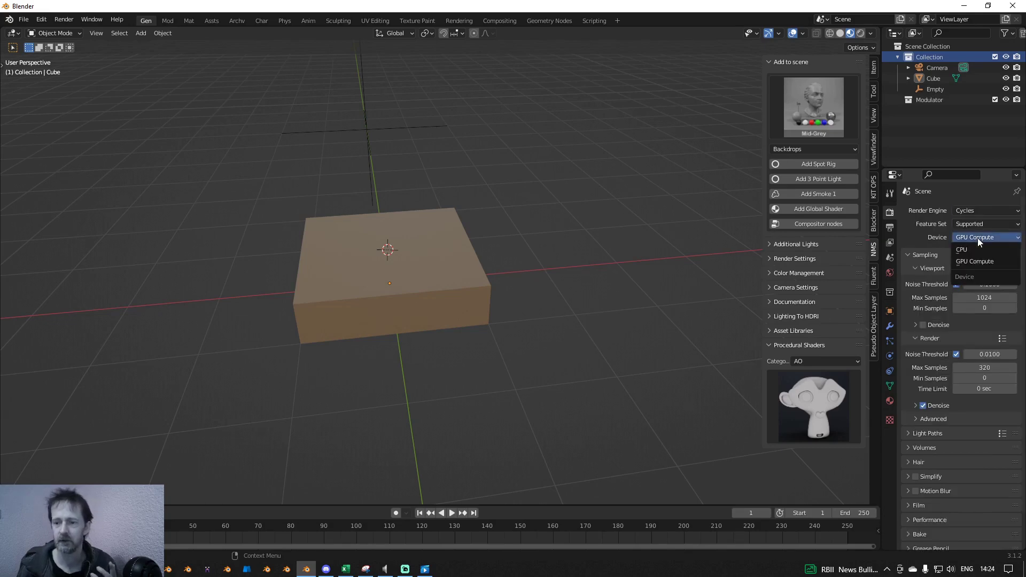
left_click(977, 248)
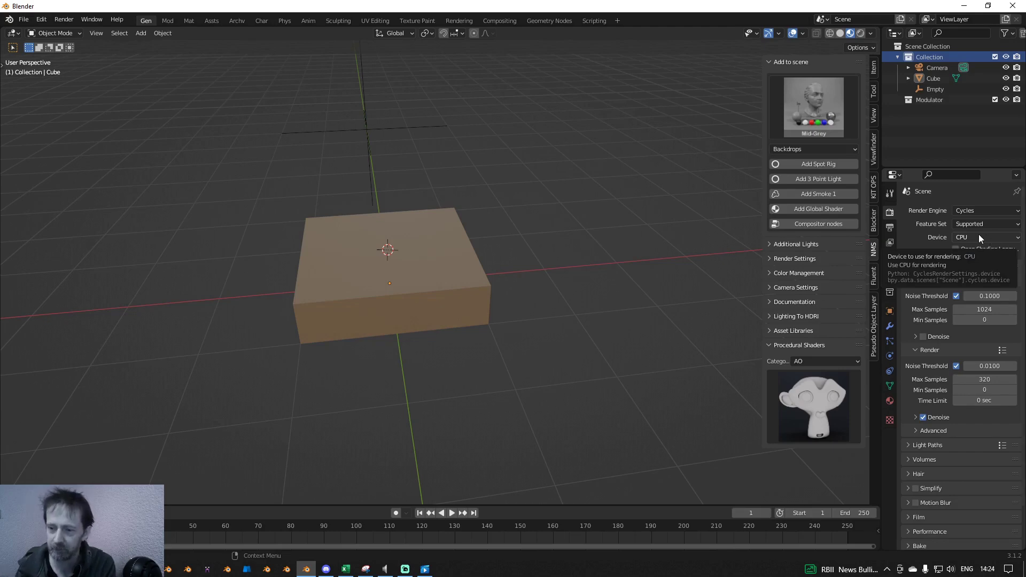
left_click(980, 236)
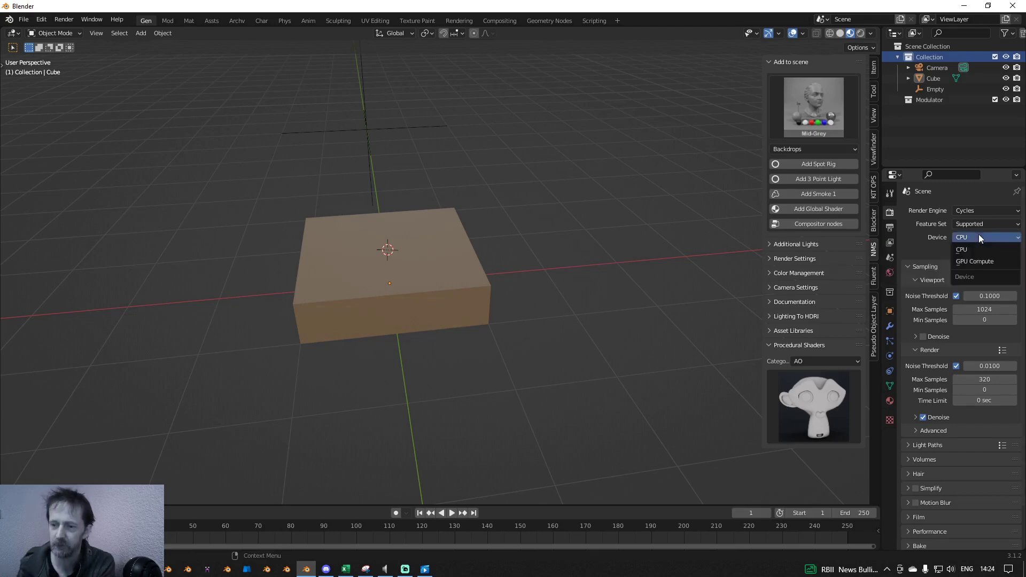
left_click(978, 262)
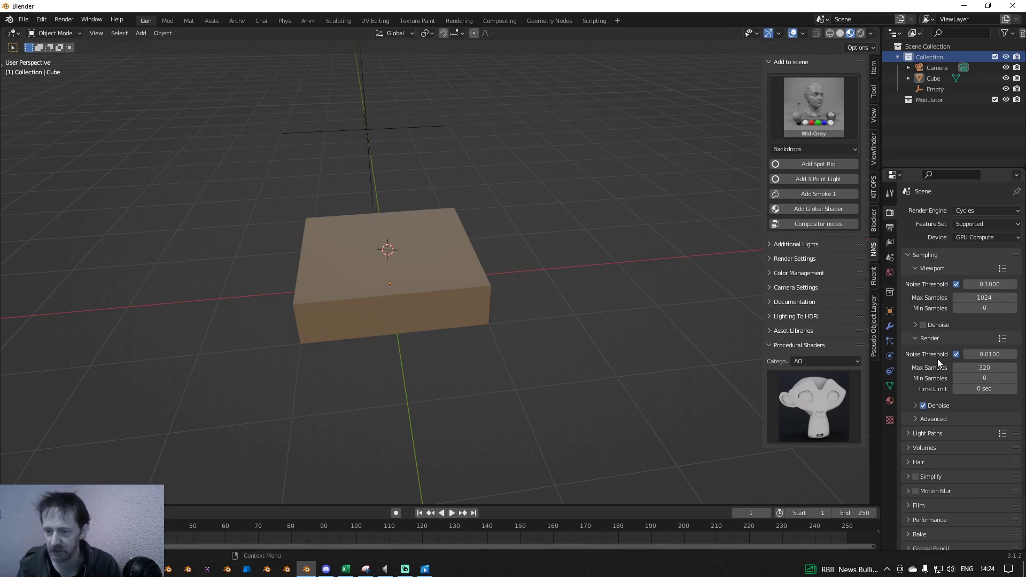
Step: Set the Cycles maximum diffuse and glossy light bounces to 3 and the render max samples to 320
left_click(908, 435)
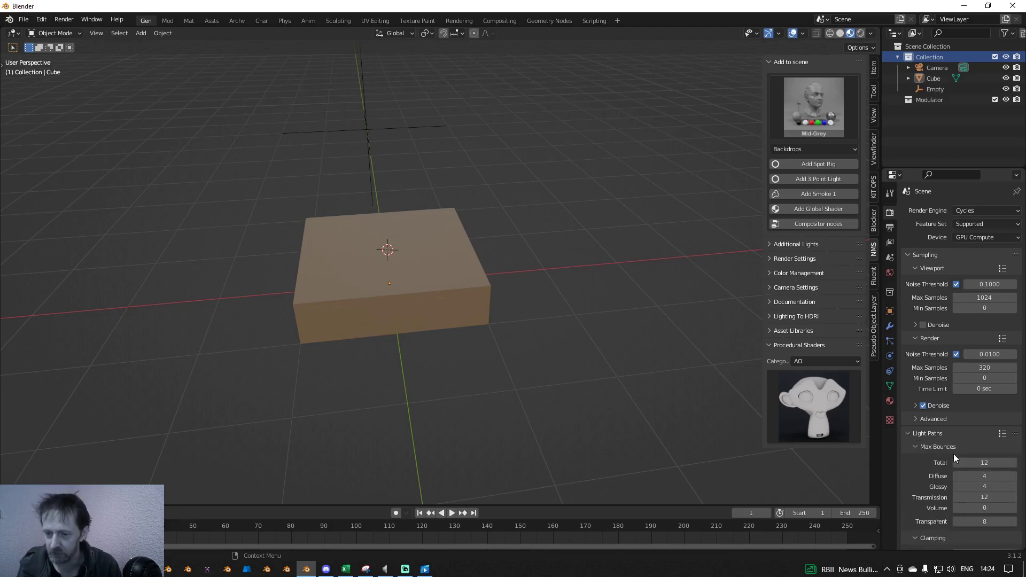
scroll(986, 473, "down", 3)
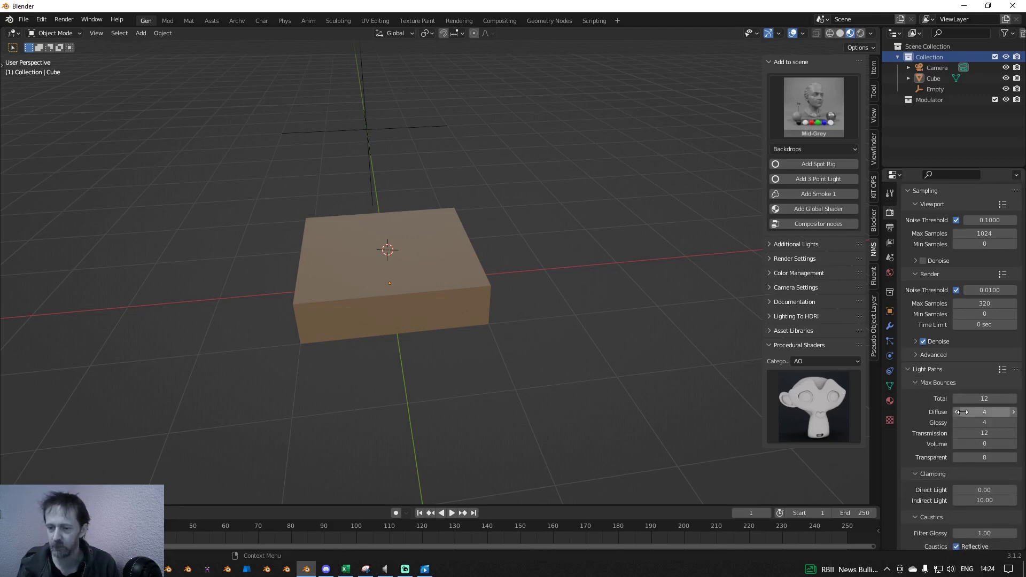
left_click(957, 413)
left_click(957, 422)
scroll(962, 445, "down", 2)
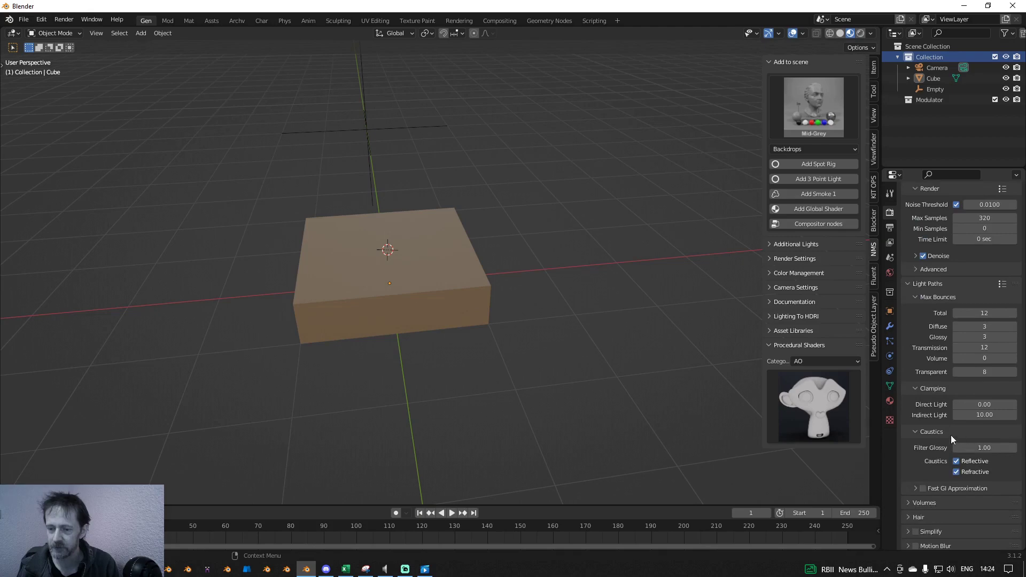
scroll(949, 427, "up", 5)
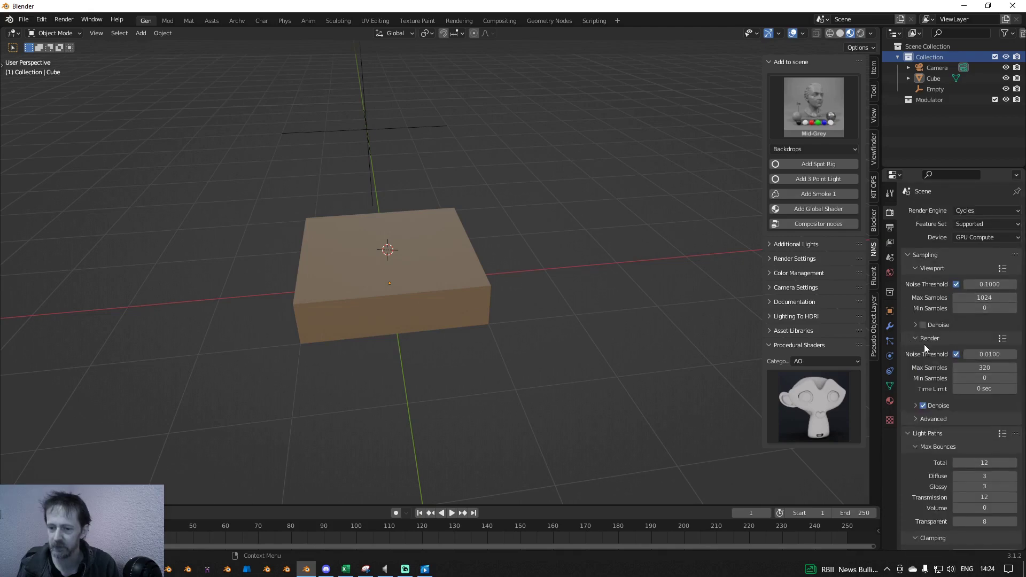
left_click(993, 367)
key("Return")
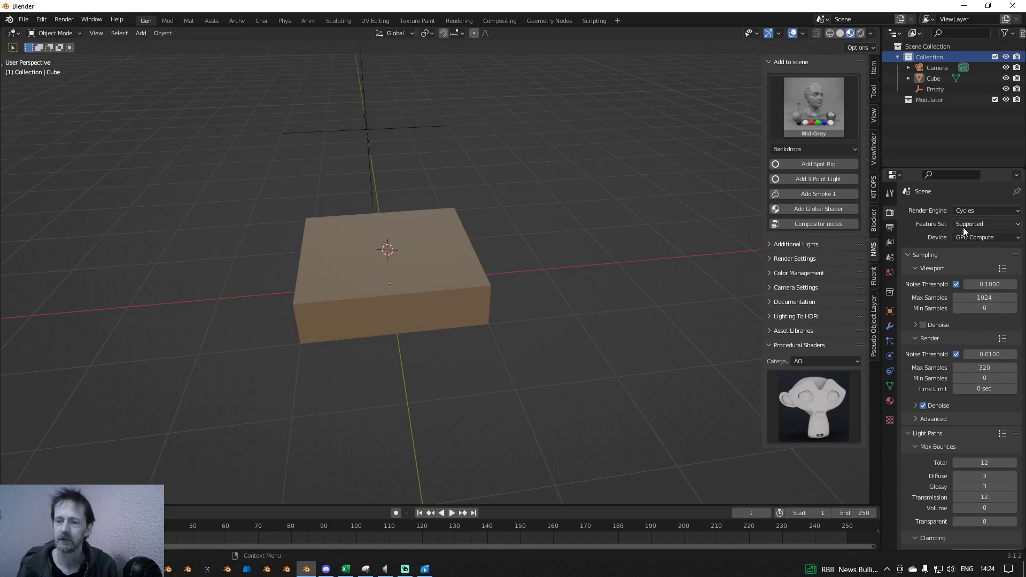
Step: Switch the render engine to Eevee and save the current setup as the startup file
left_click(989, 211)
left_click(969, 227)
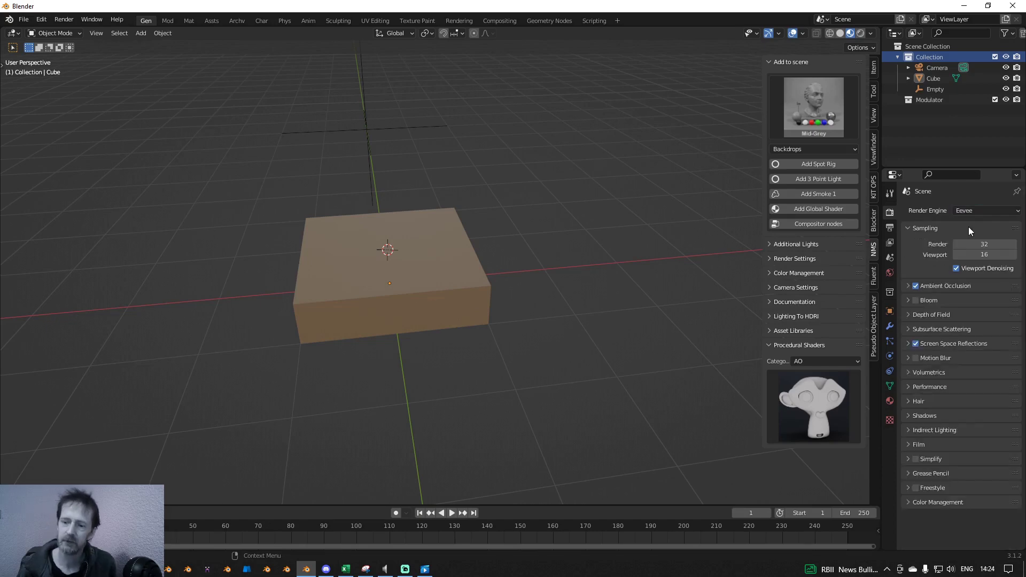
left_click(22, 22)
mouse_move(80, 216)
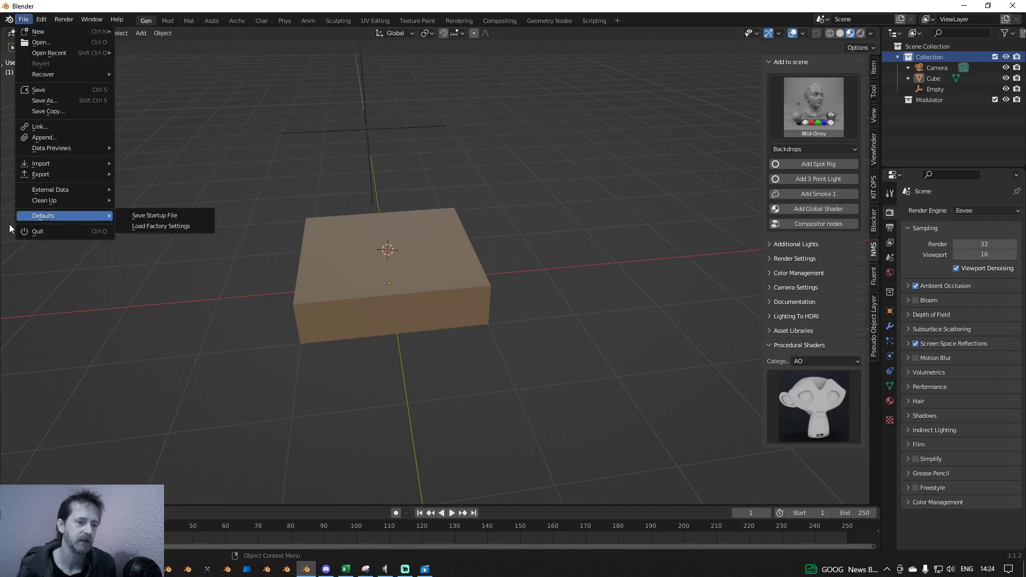
left_click(135, 217)
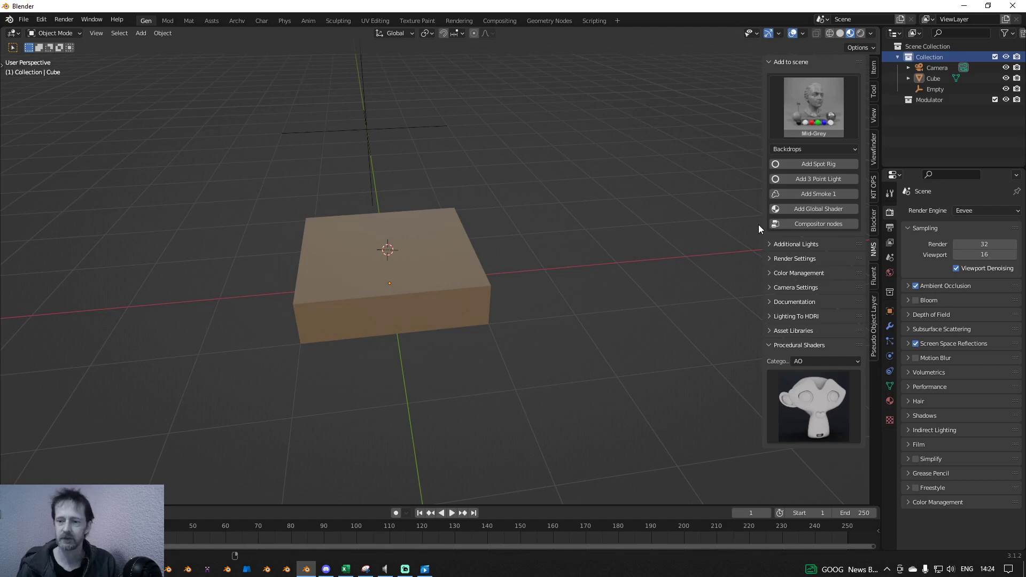
Step: Set the render engine to Cycles with GPU Compute as the device and bring up the caustics options under Light Paths
left_click(976, 212)
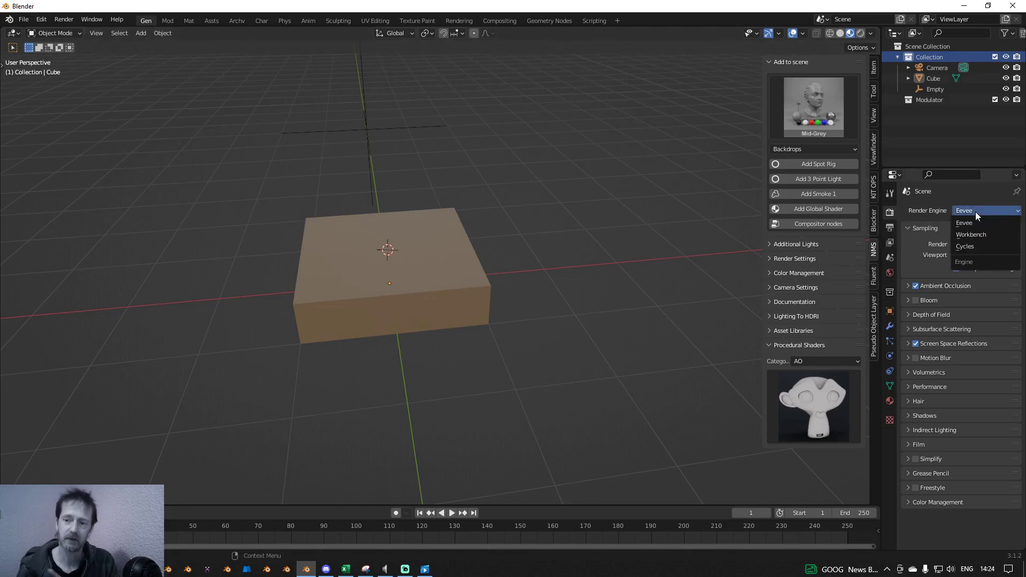
left_click(968, 249)
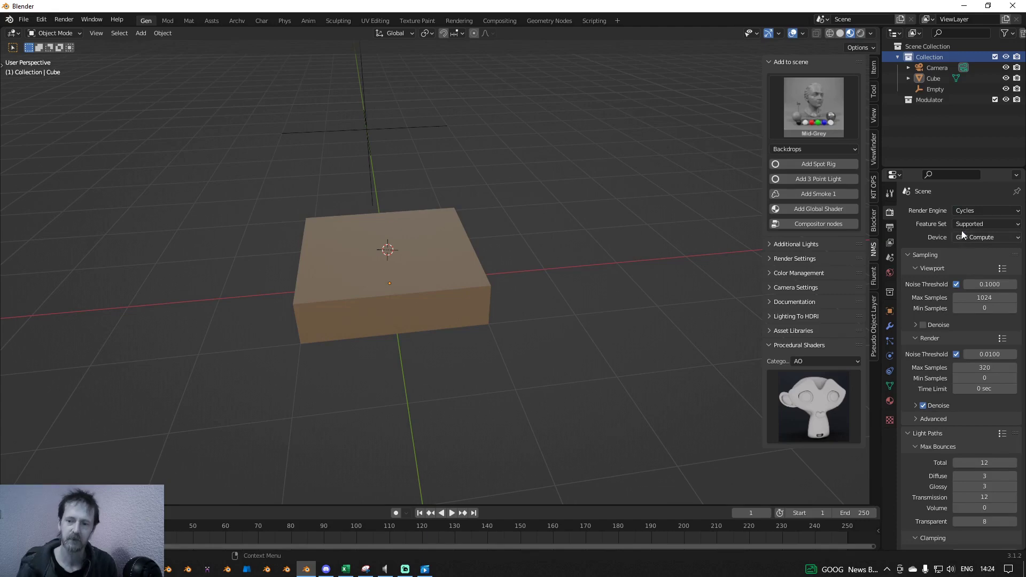
left_click(976, 238)
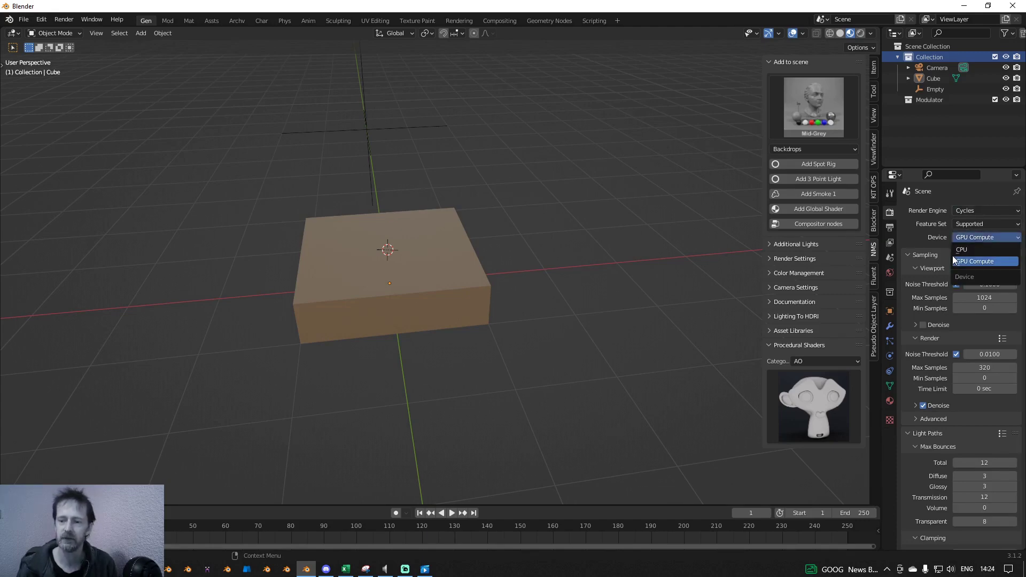
left_click(974, 262)
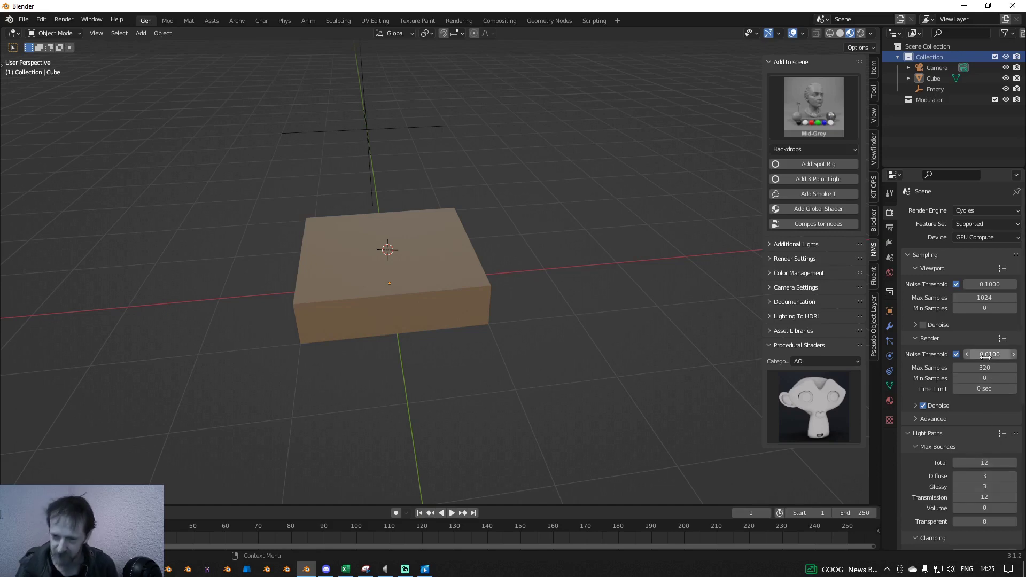
scroll(977, 428, "down", 5)
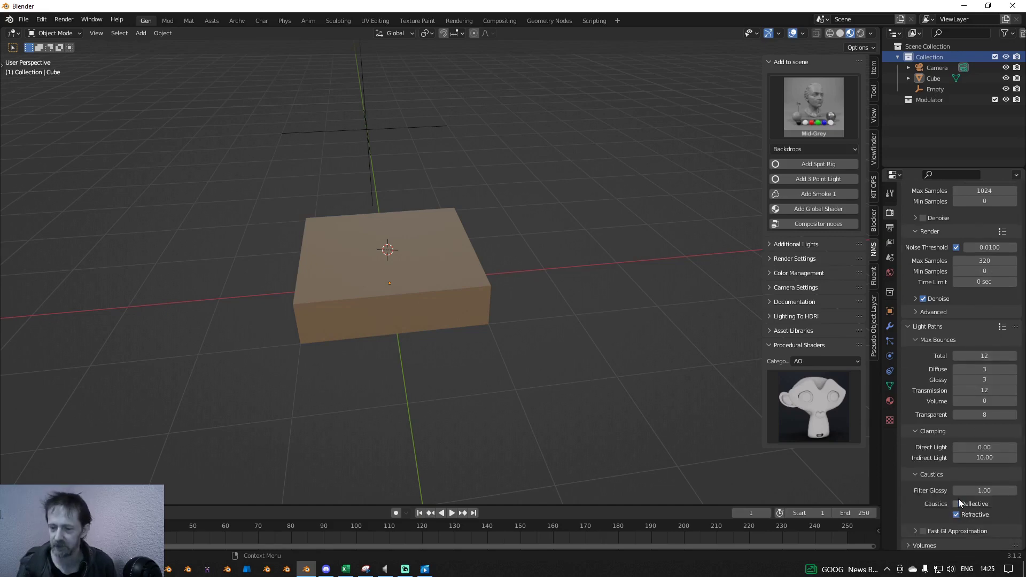
Step: Turn off reflective and refractive caustics for Cycles and switch the render engine to Eevee
scroll(982, 434, "up", 10)
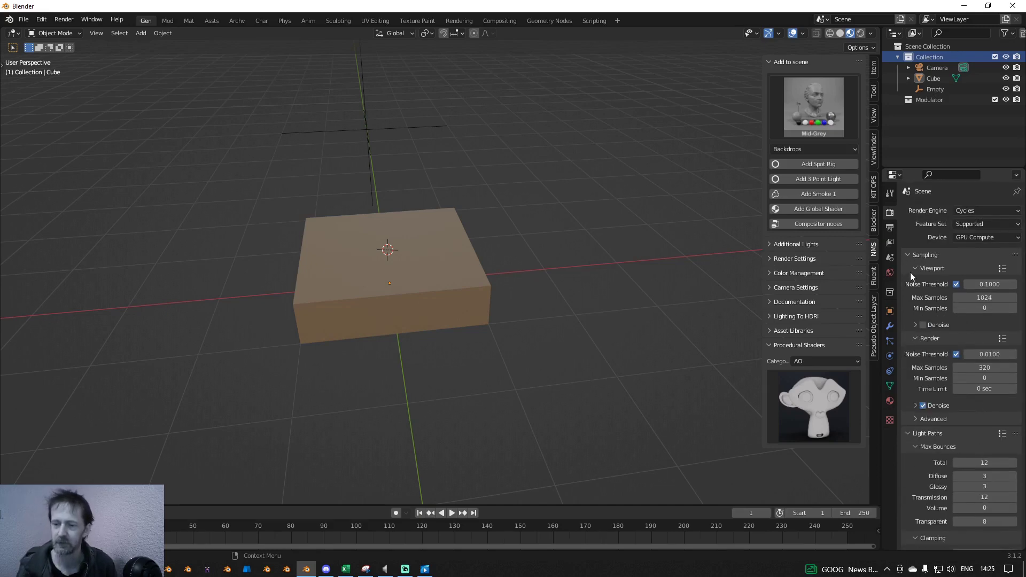
left_click(906, 255)
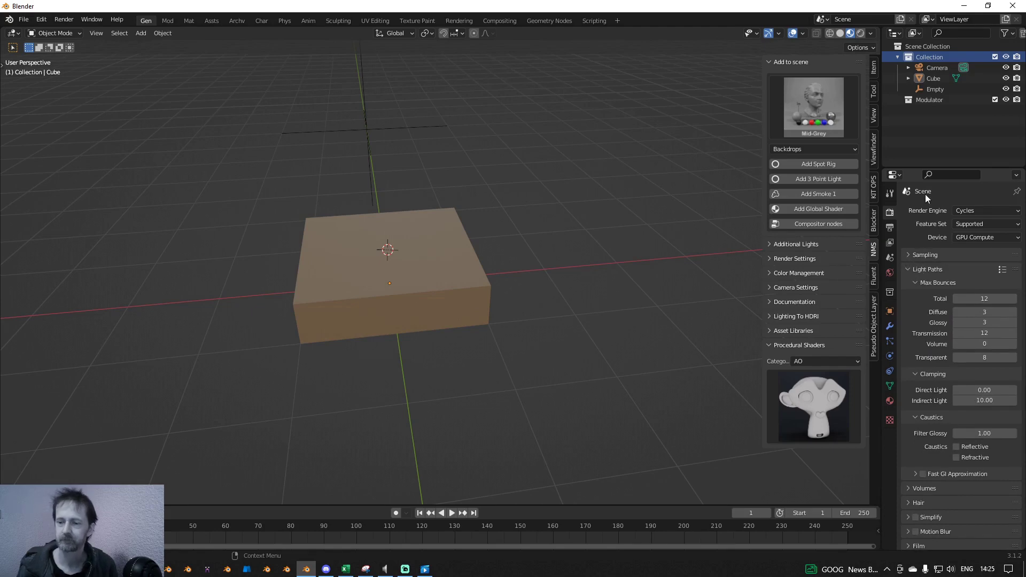
left_click(960, 214)
left_click(972, 226)
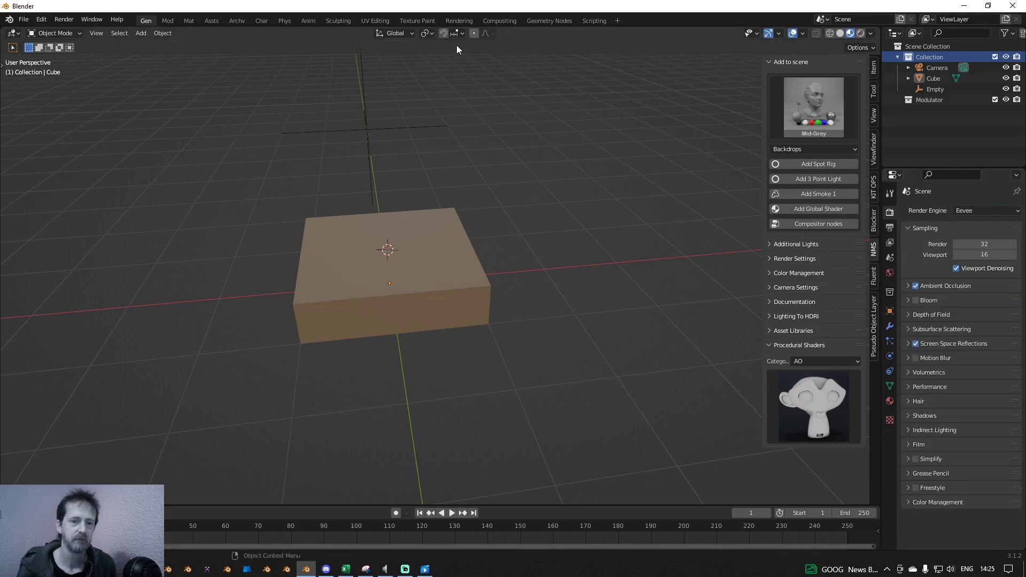
Step: In the Compositing workspace, merge the image area into the node editor so the compositor takes its space
left_click(505, 23)
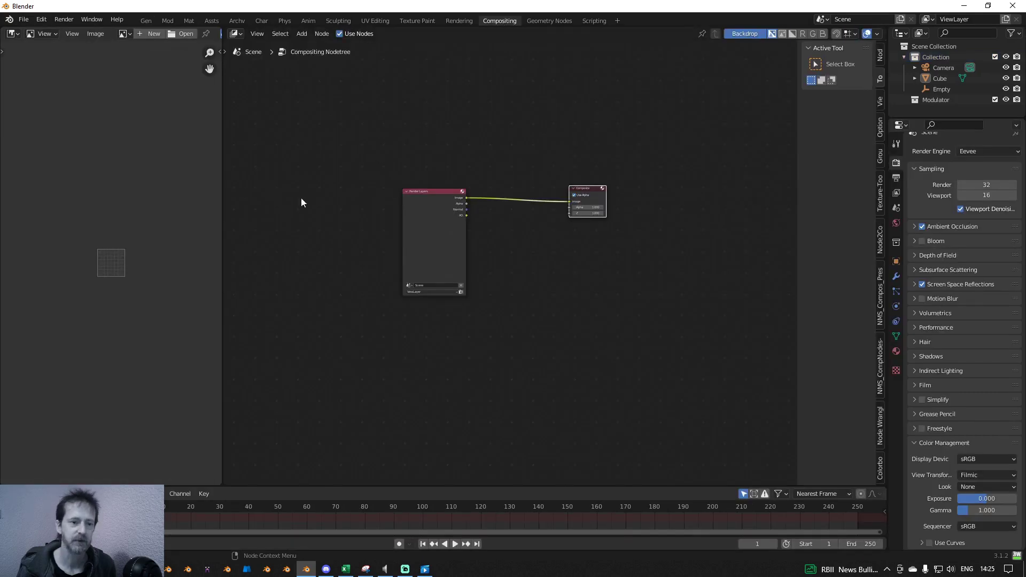
left_click_drag(225, 29, 56, 54)
scroll(305, 191, "up", 2)
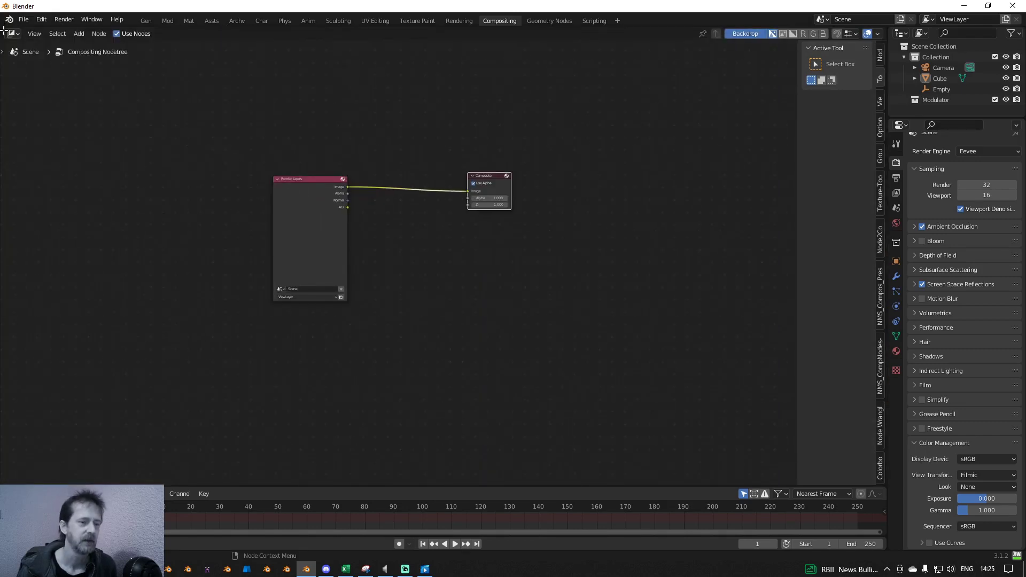
Step: Split a new area off the compositor, make it an Image Editor, and narrow it to give the node editor more room
left_click_drag(3, 31, 342, 91)
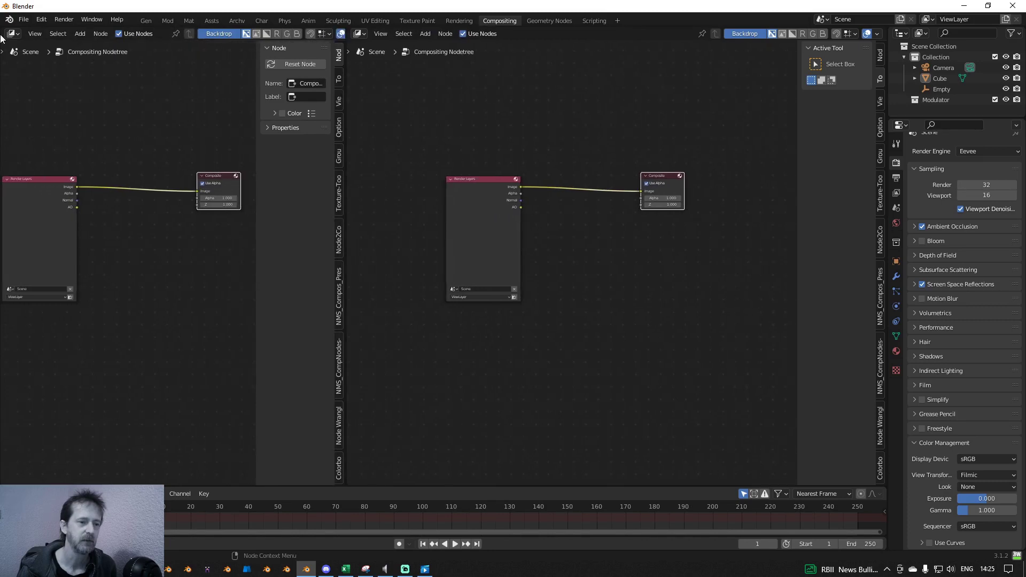
left_click(10, 34)
left_click(29, 74)
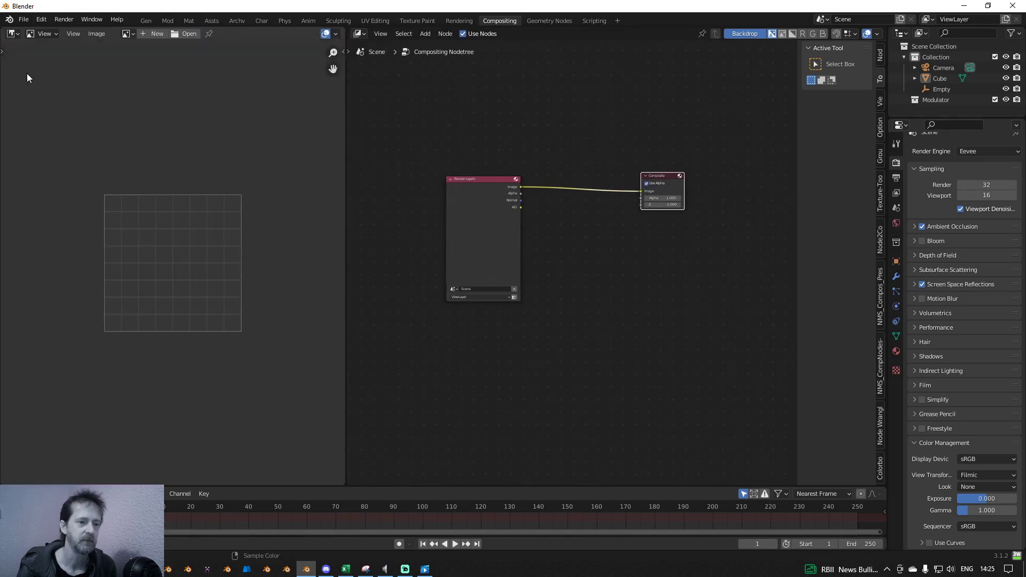
left_click(126, 33)
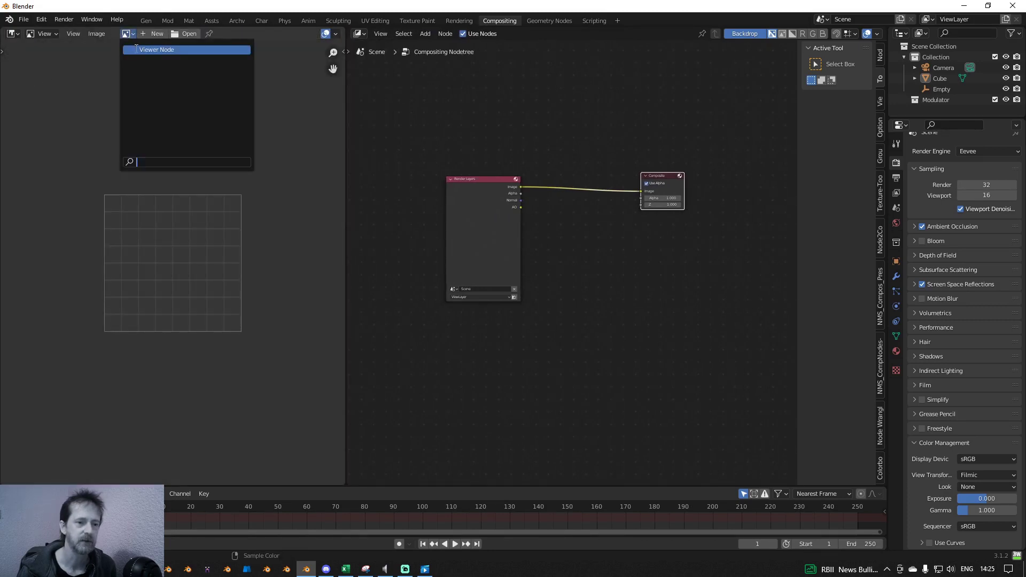
scroll(105, 141, "up", 3)
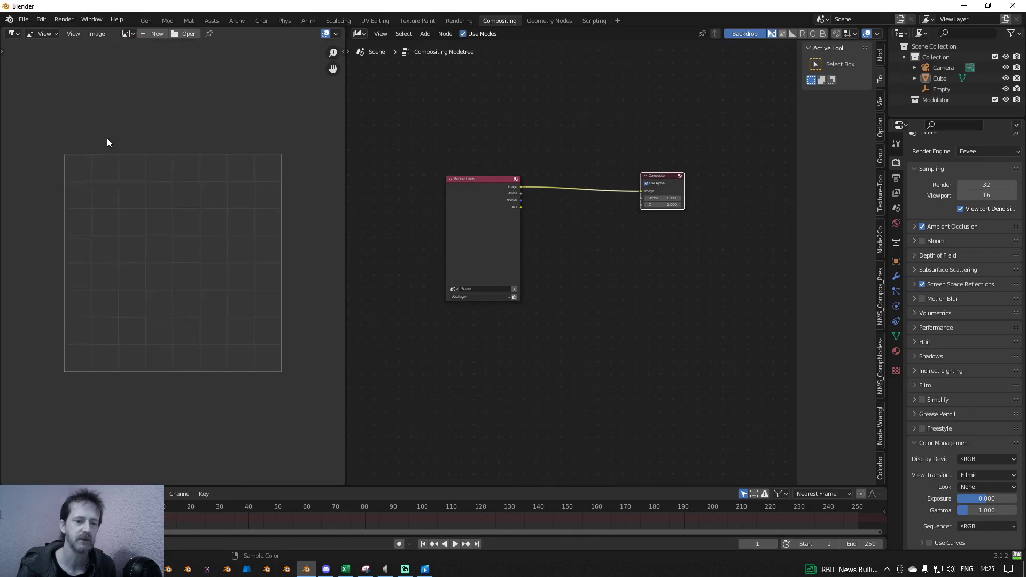
scroll(246, 186, "down", 3)
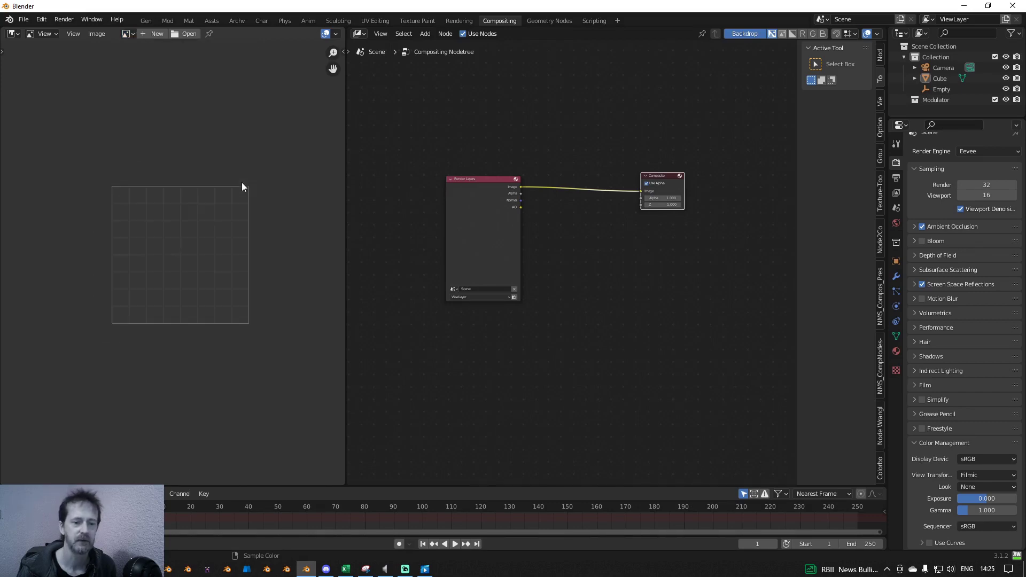
left_click_drag(345, 207, 203, 223)
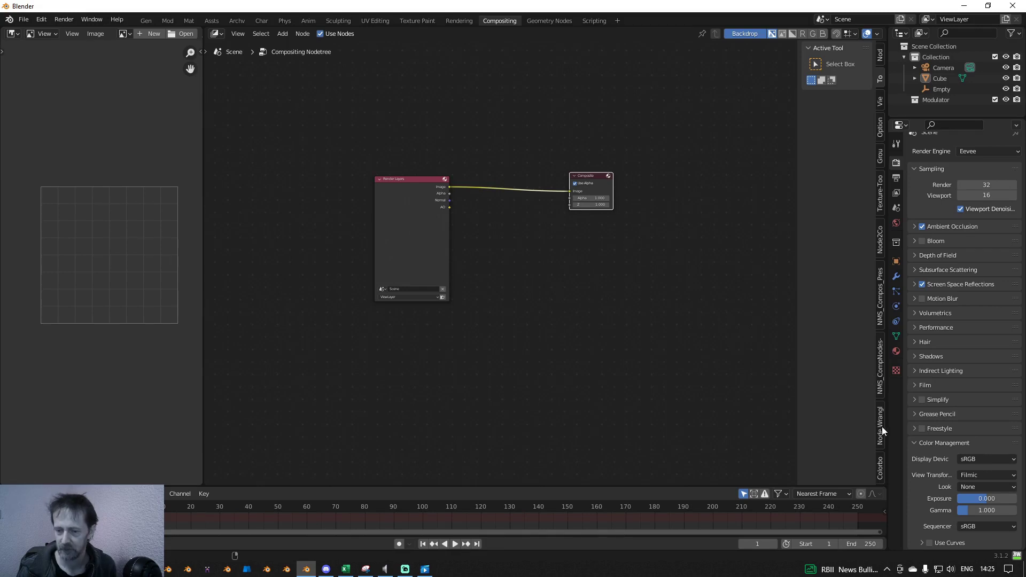
Step: Look over the NMS compositor node setups and compositing presets in the Compositing workspace
left_click(879, 377)
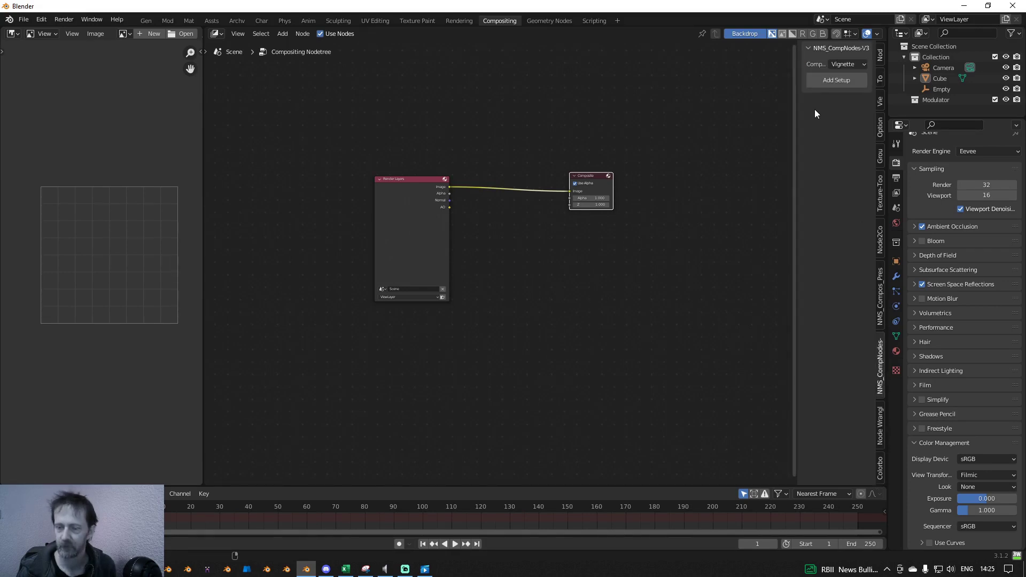
left_click(881, 296)
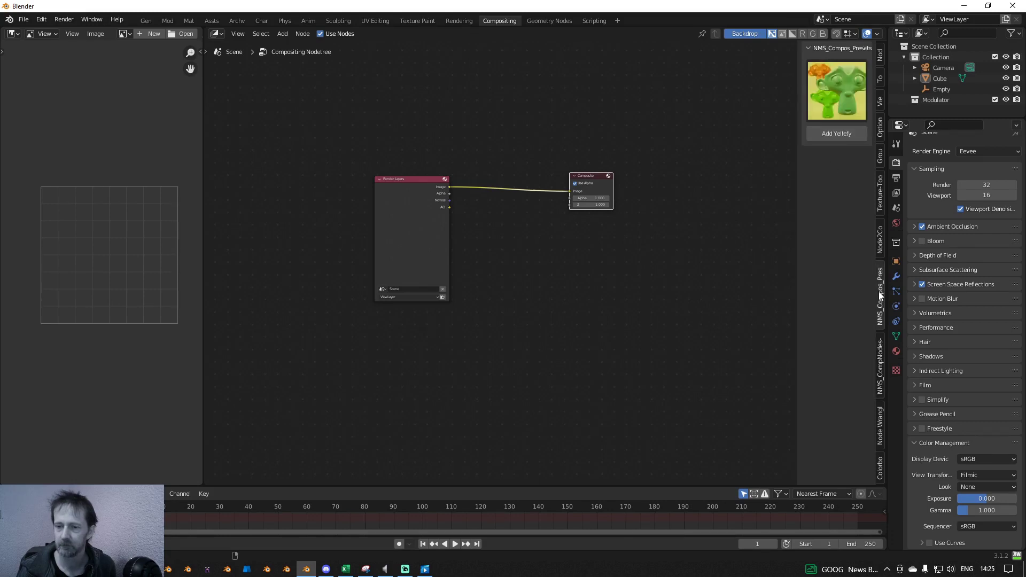
left_click(834, 75)
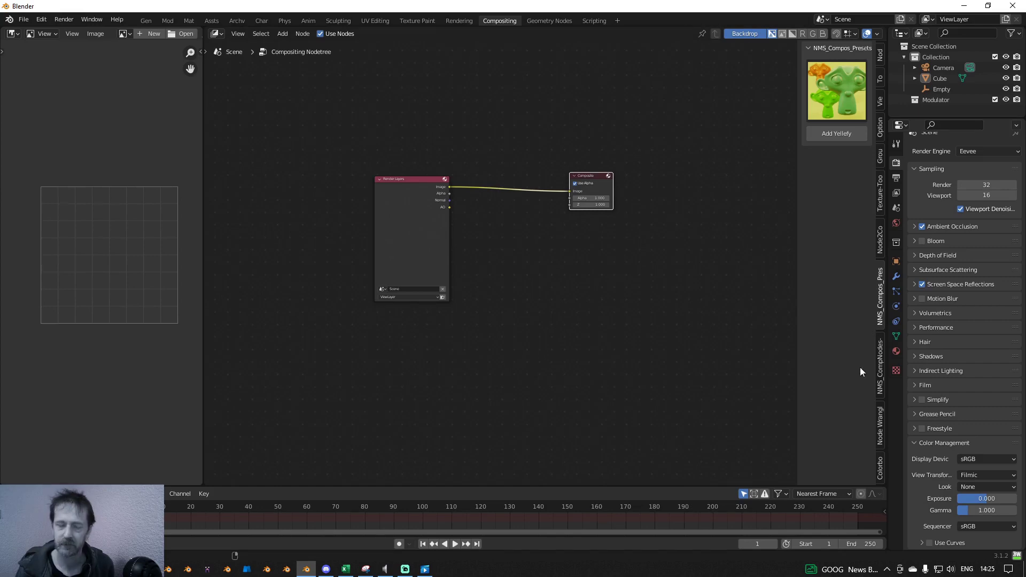
Step: Return to the Gen workspace and save the current setup as the startup file
left_click(143, 20)
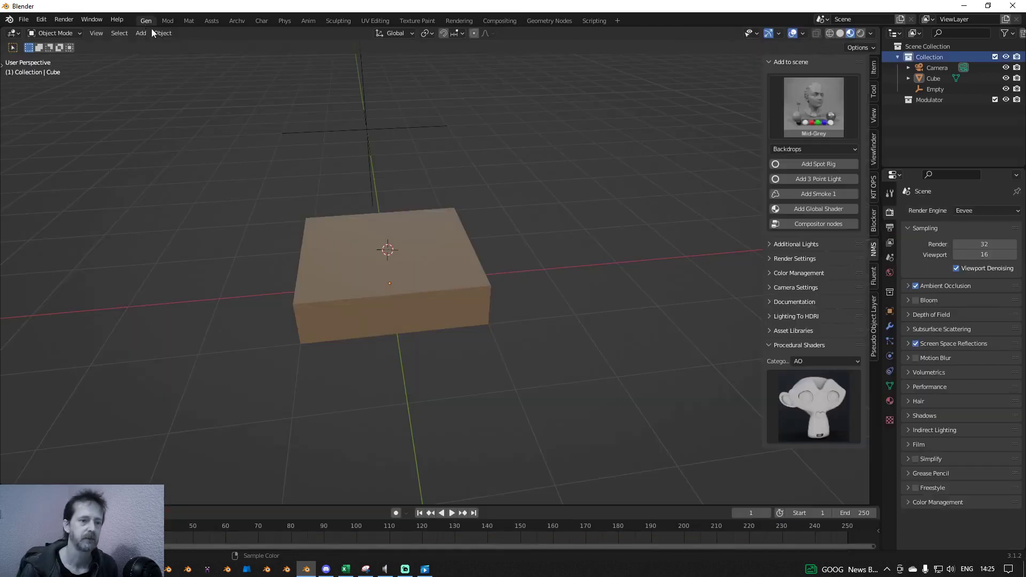
left_click(31, 19)
mouse_move(62, 217)
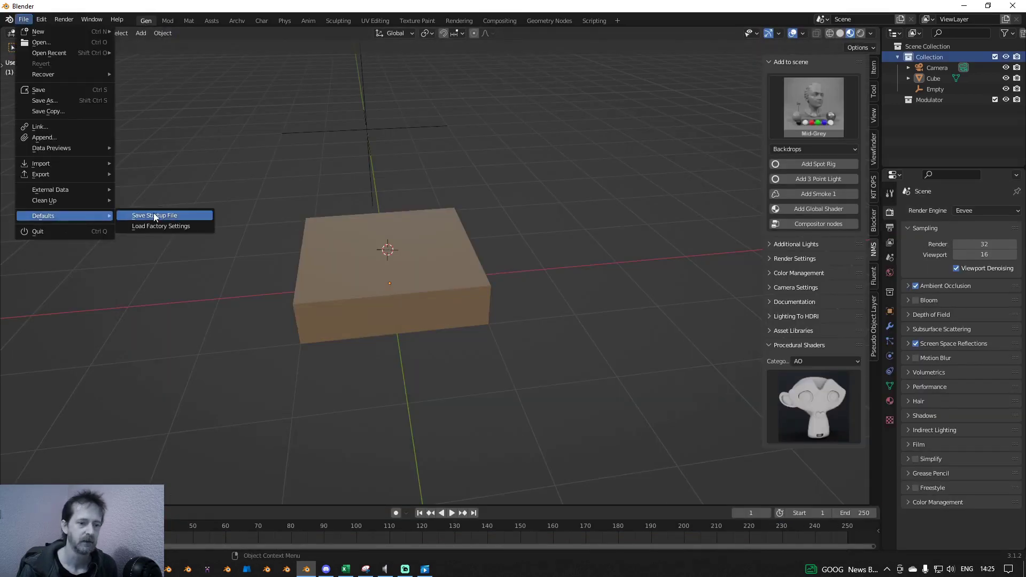
left_click(162, 215)
Step: Select the cube, view the add-ons section of the Blender Preferences, and close the preferences window
left_click(424, 268)
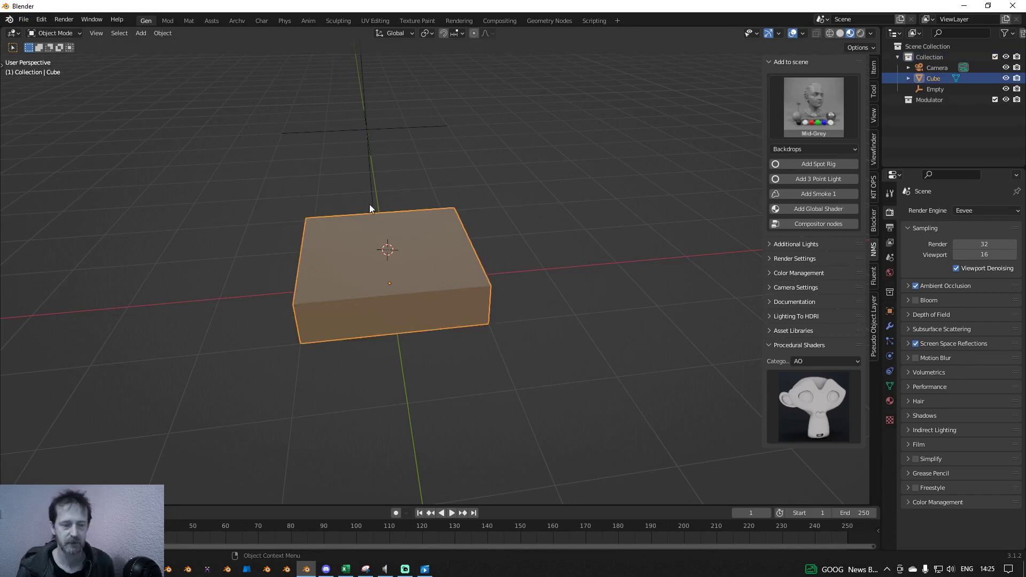
left_click(38, 20)
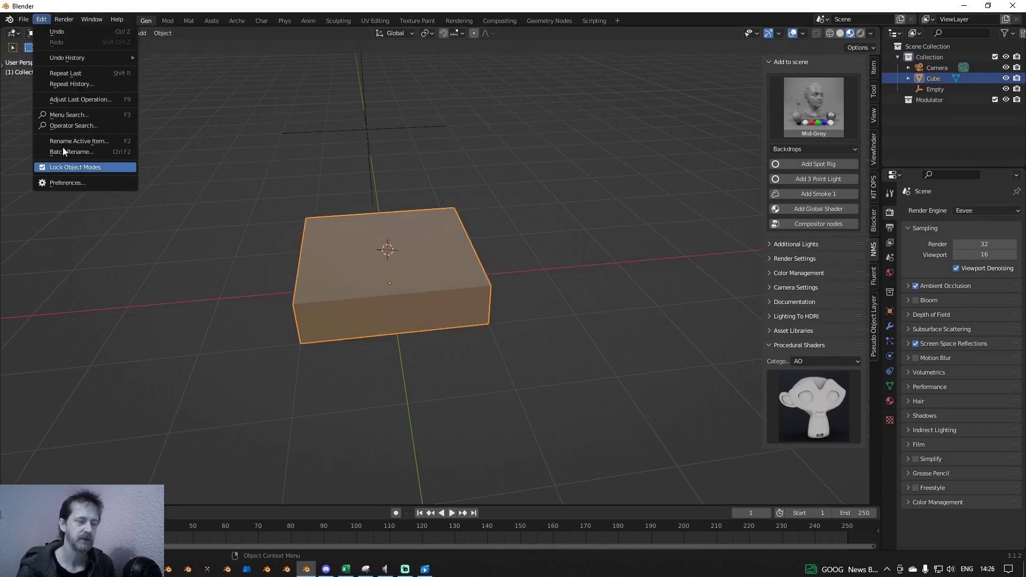
left_click(74, 181)
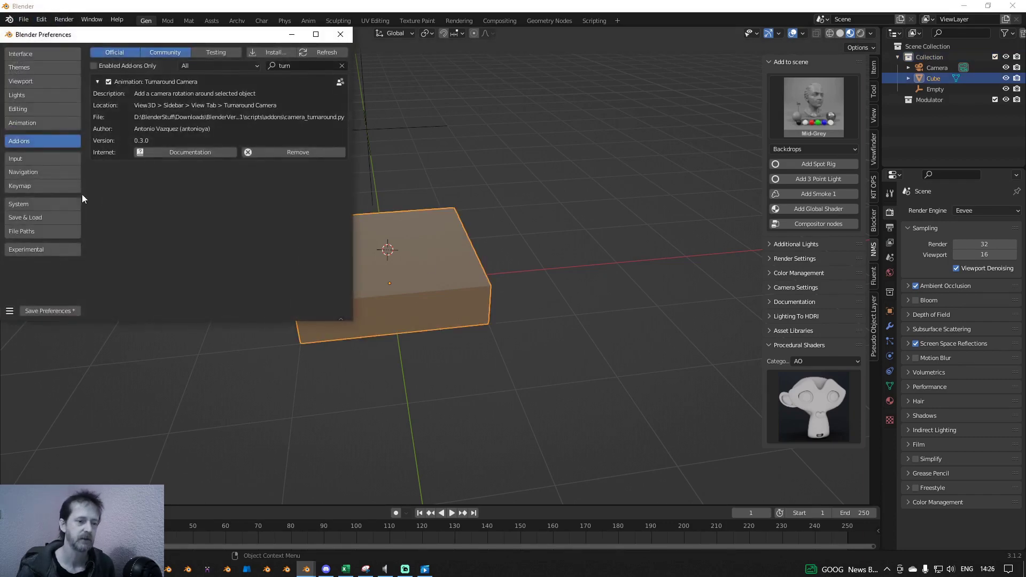
left_click(340, 34)
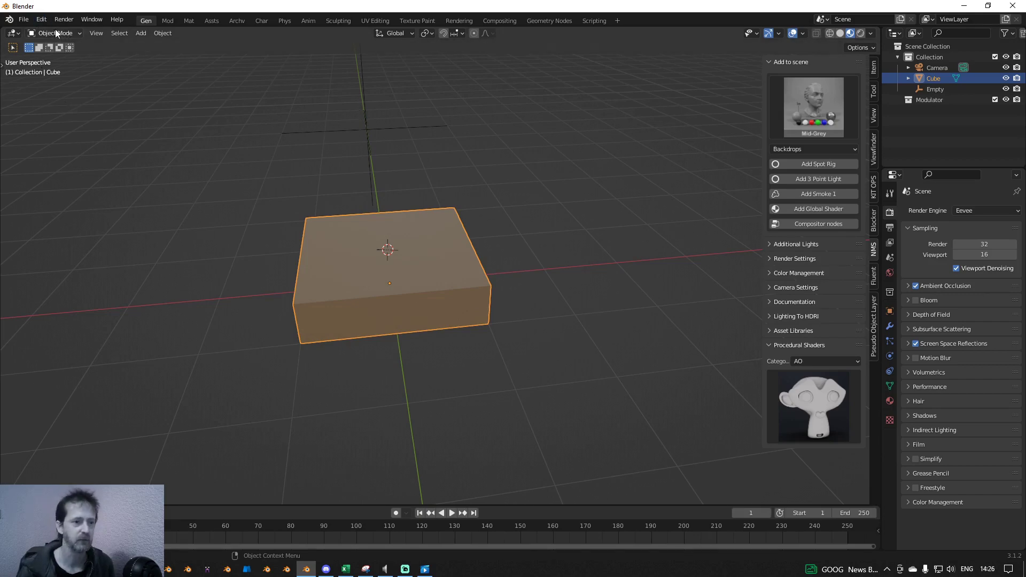
left_click(24, 22)
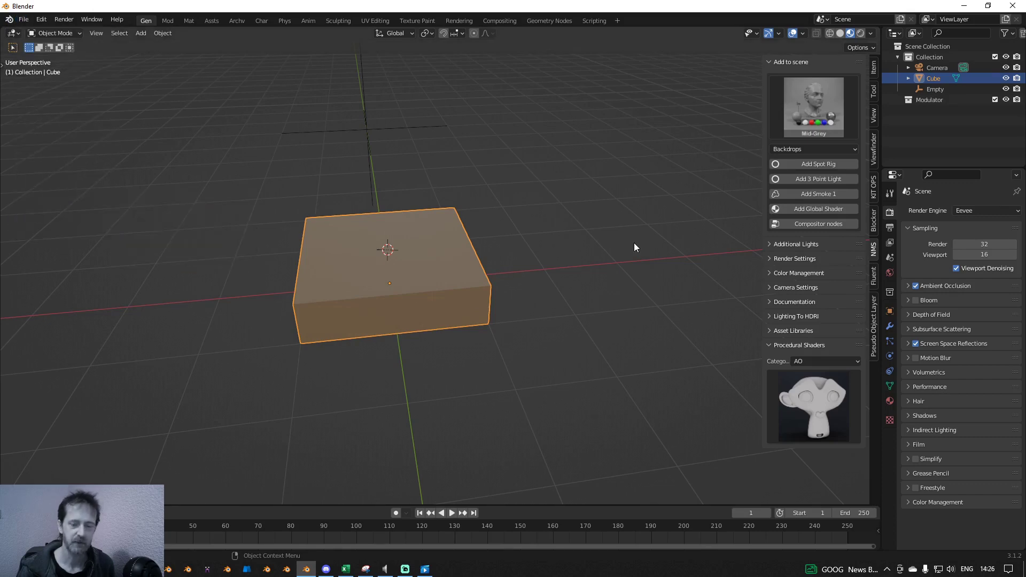
Step: Add a Bevel modifier and an Array modifier with a count of 3 to the cube
middle_click_drag(593, 255, 585, 257)
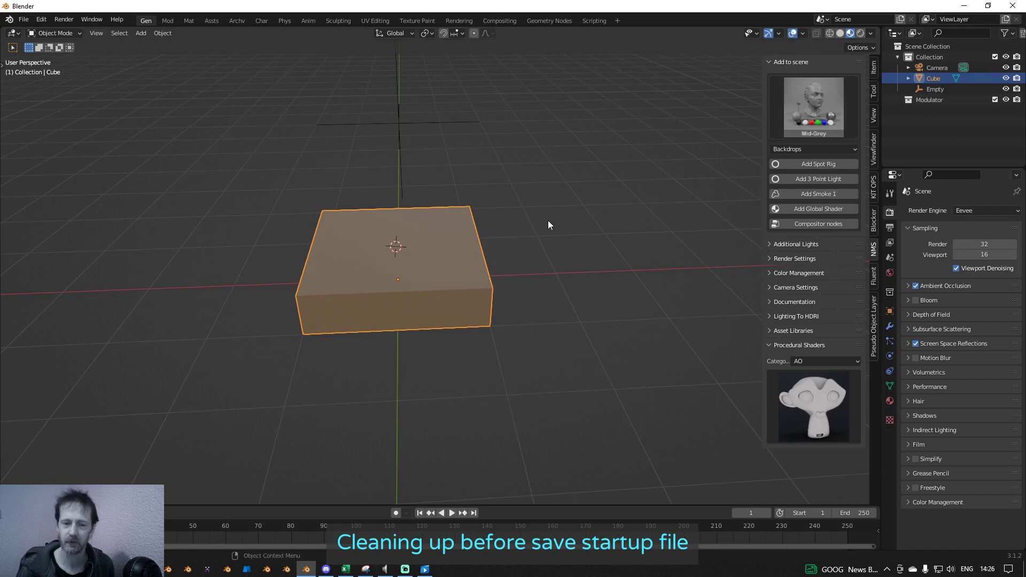
middle_click_drag(547, 220, 470, 208)
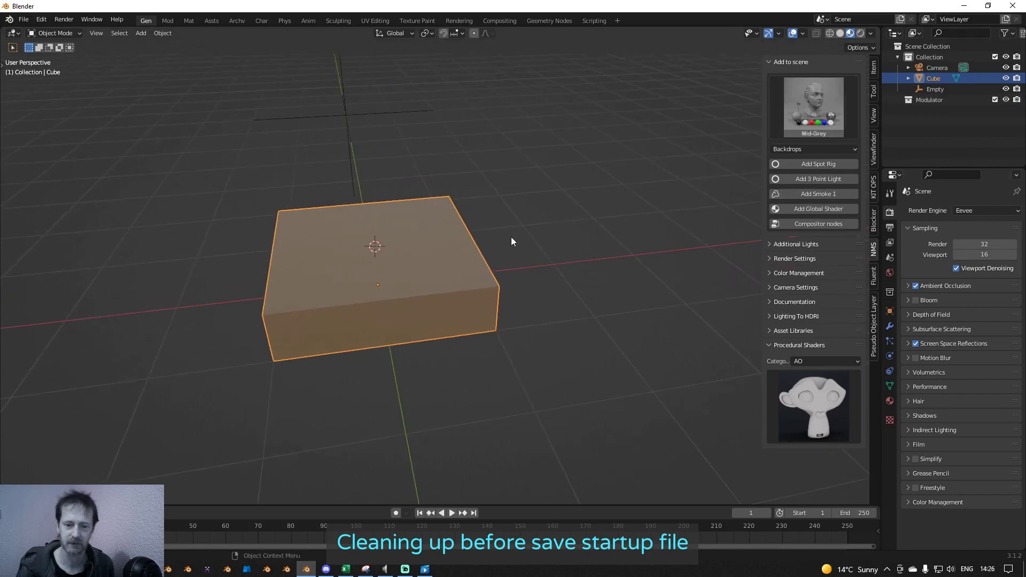
middle_click_drag(467, 268, 442, 252)
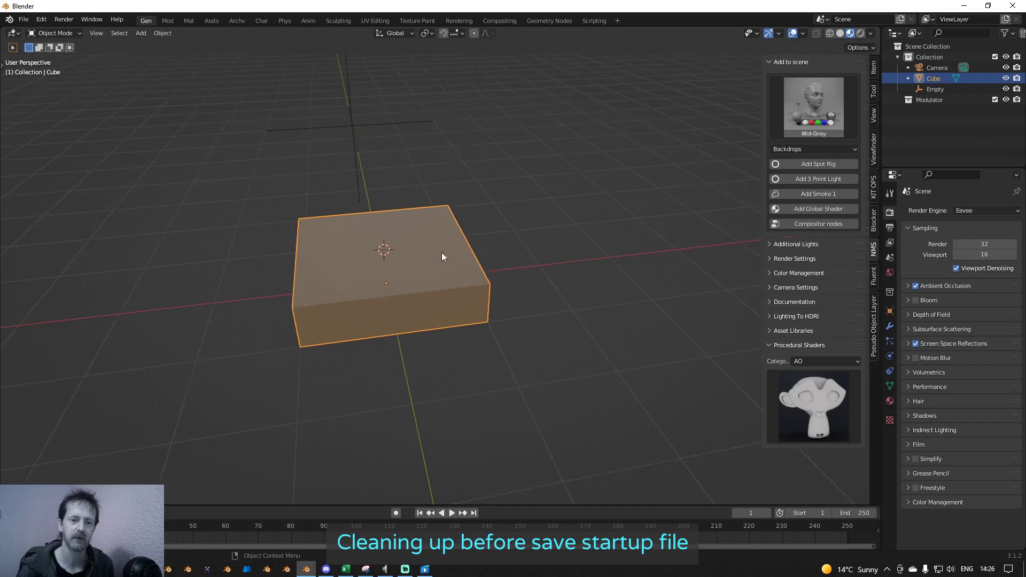
left_click(890, 324)
left_click(914, 212)
left_click(812, 253)
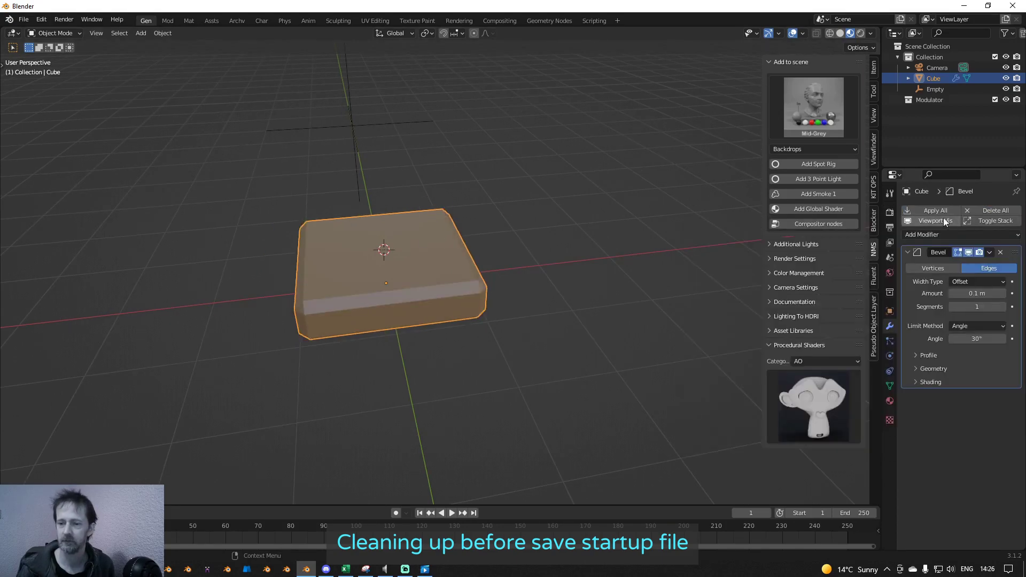
left_click(926, 234)
left_click(802, 264)
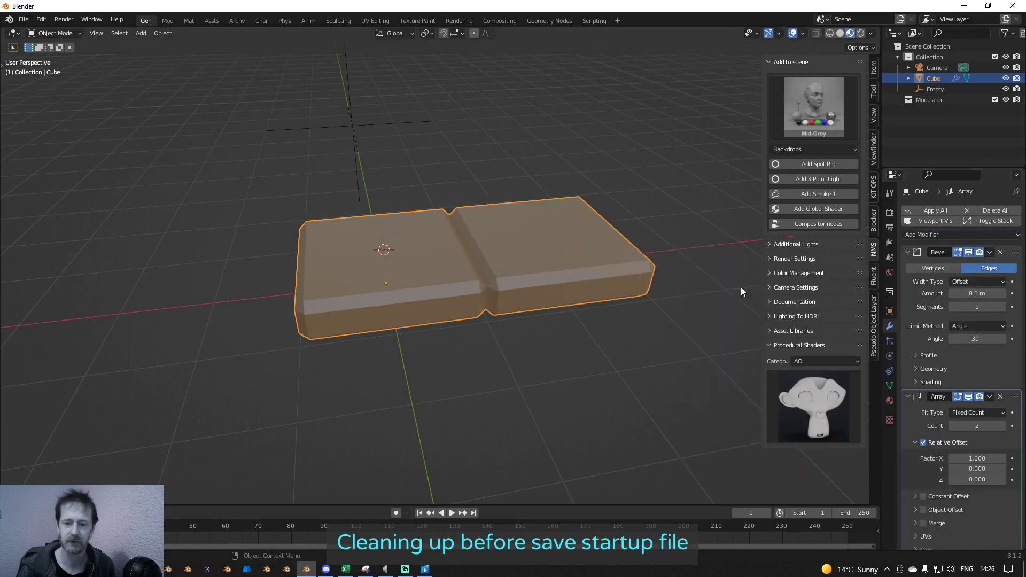
left_click(998, 425)
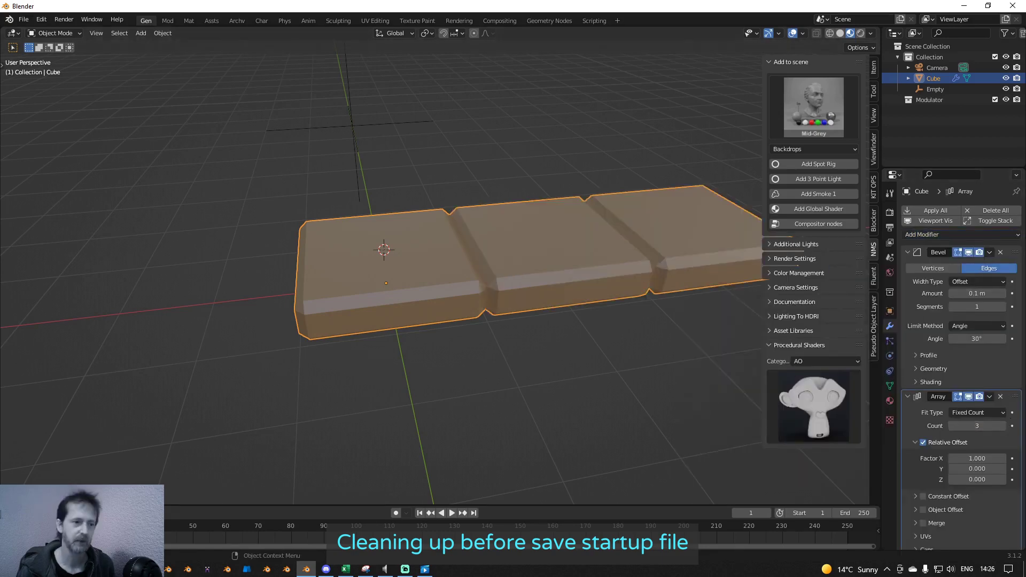
scroll(444, 264, "down", 4)
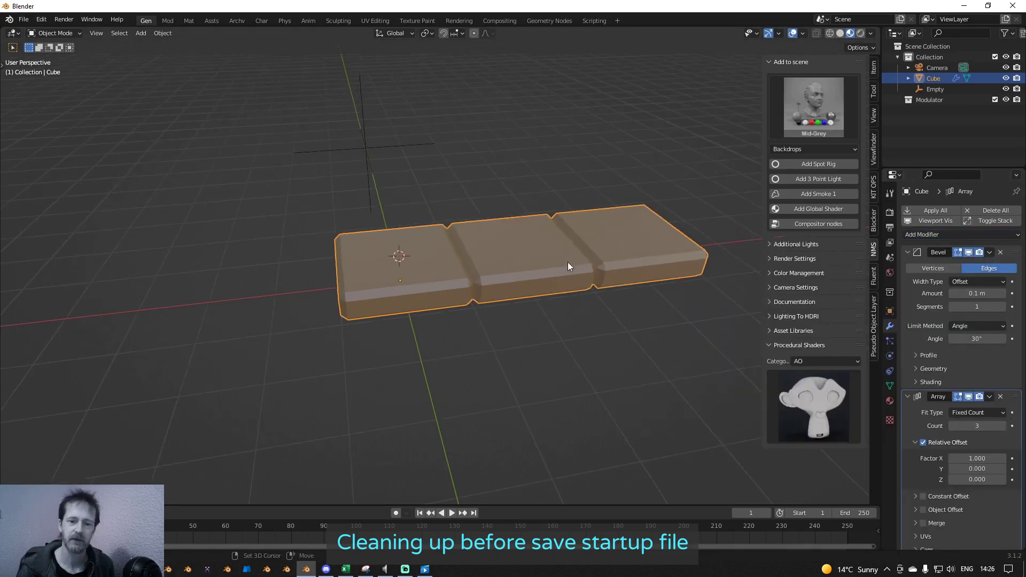
middle_click_drag(464, 287, 359, 233)
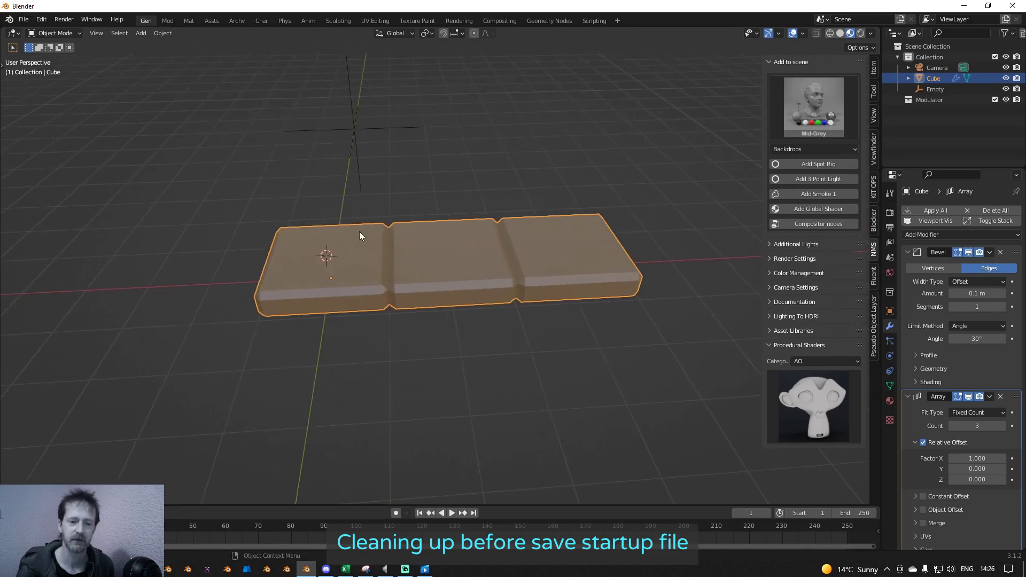
Step: Remove the Bevel and Array modifiers from the cube
left_click(1001, 252)
left_click(1001, 252)
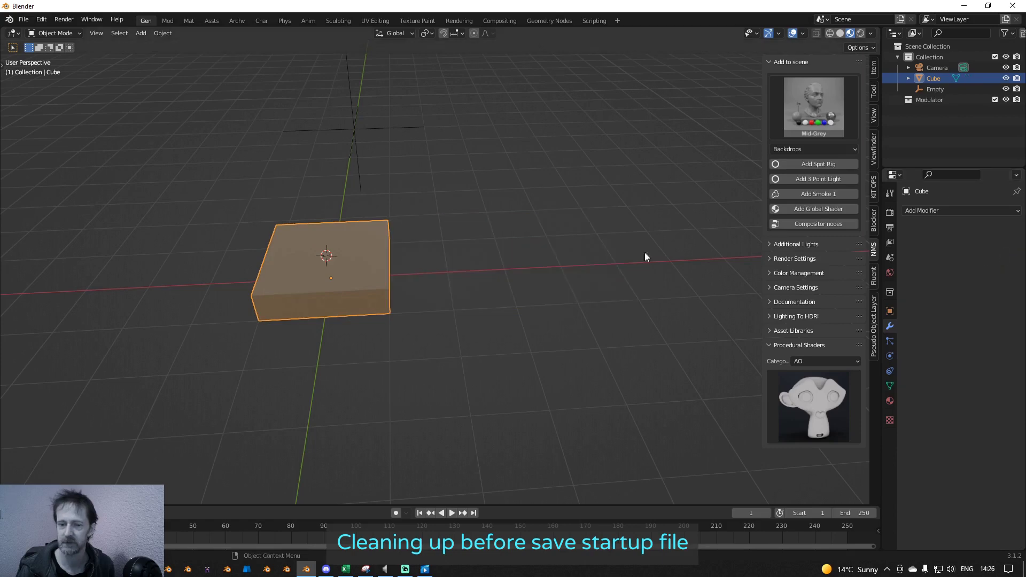
middle_click_drag(376, 252, 490, 251, "shift")
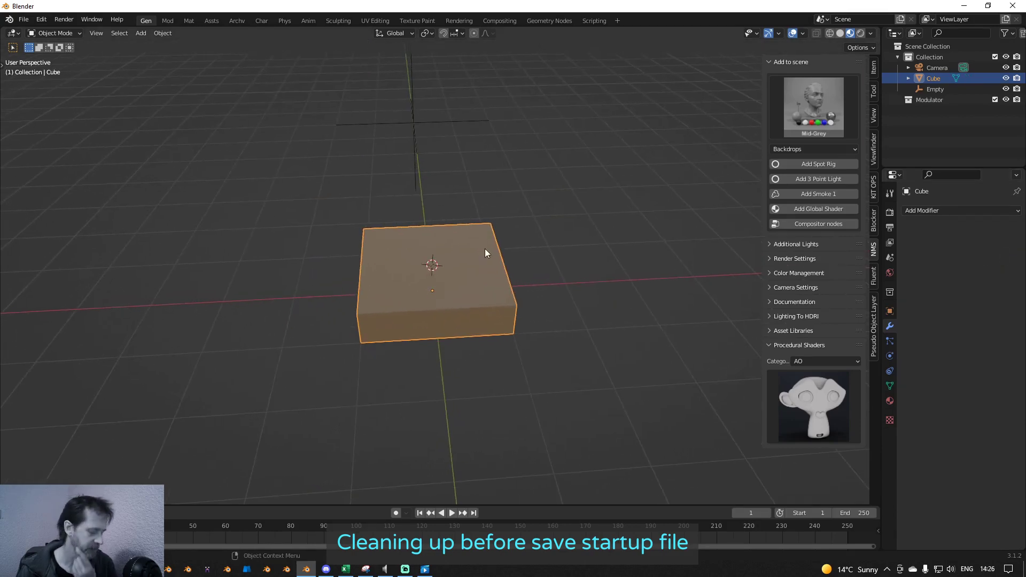
Step: Purge the file's unused data-blocks recursively
left_click(27, 20)
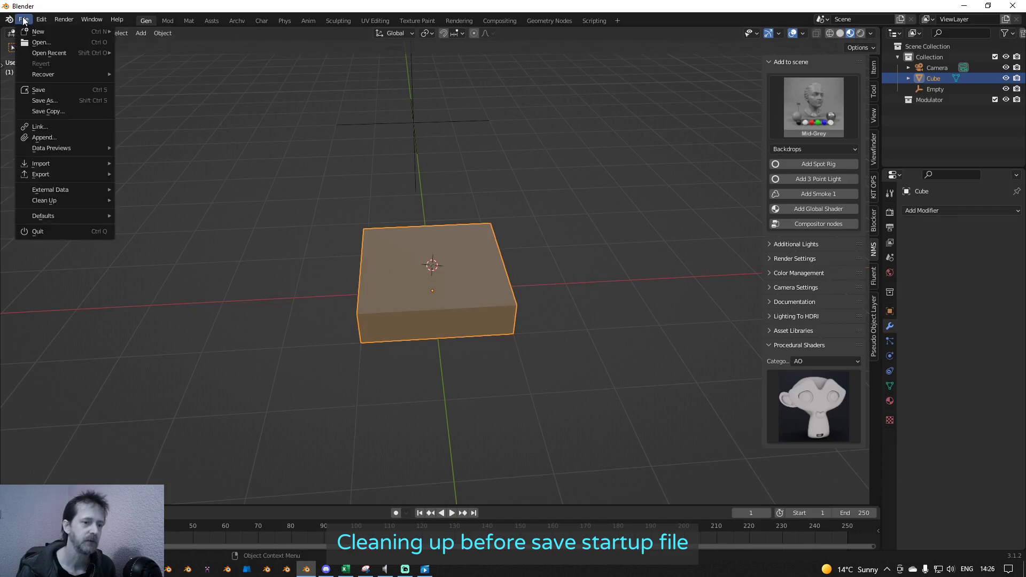
mouse_move(43, 199)
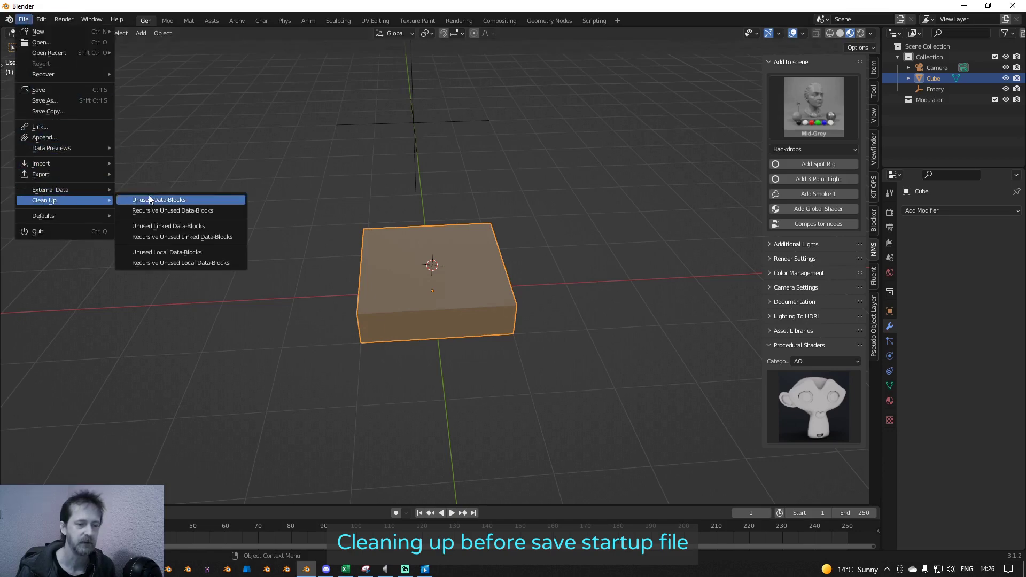
left_click(151, 211)
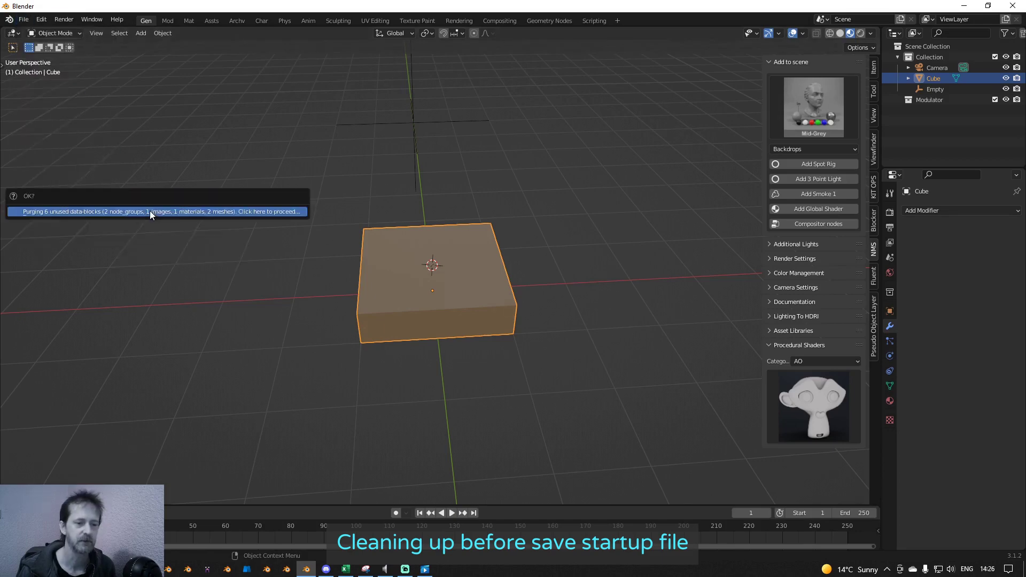
left_click(113, 209)
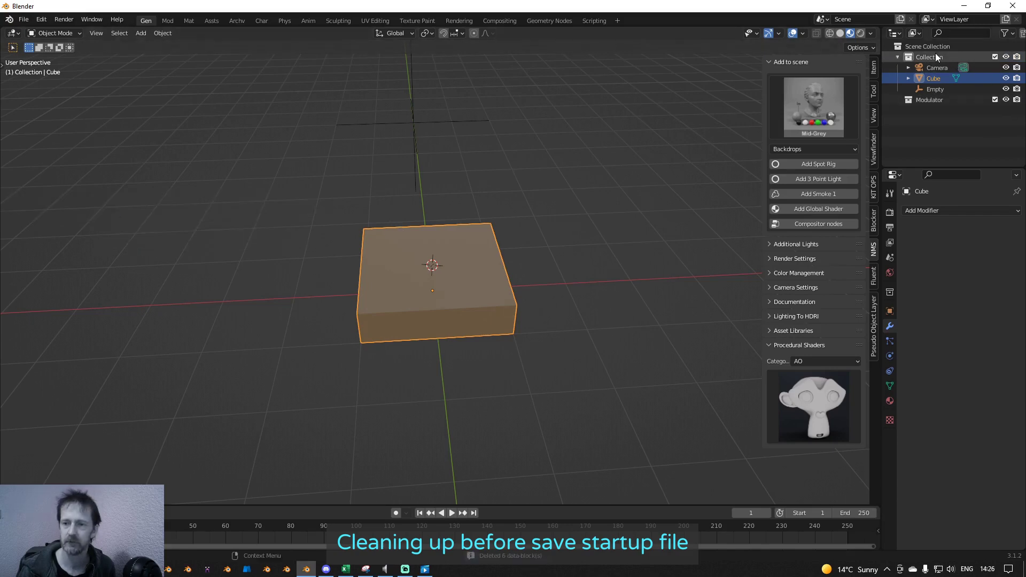
Step: Set the outliner to display Orphan Data and examine the Brushes entry
left_click(915, 33)
left_click(925, 115)
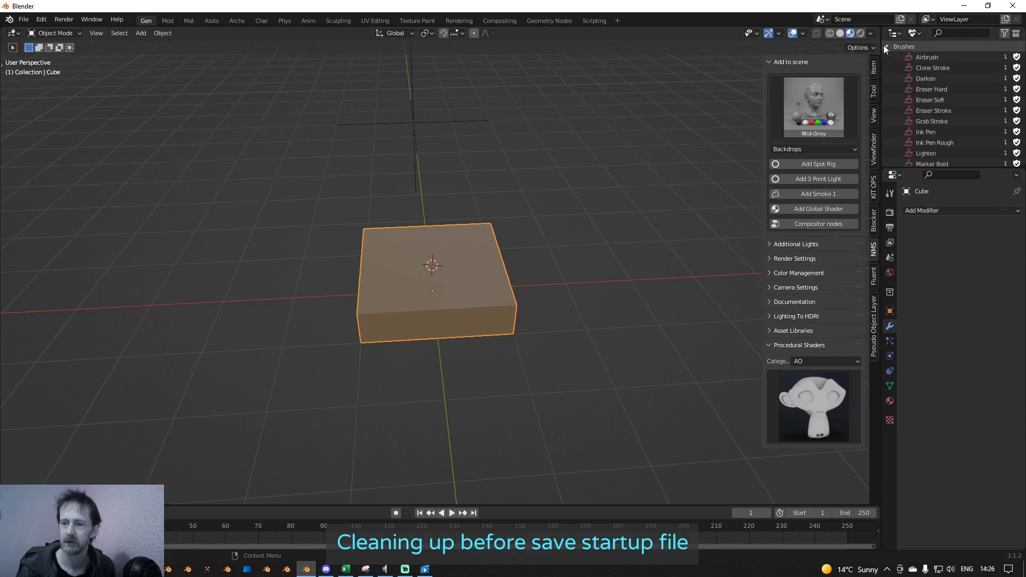
left_click(886, 46)
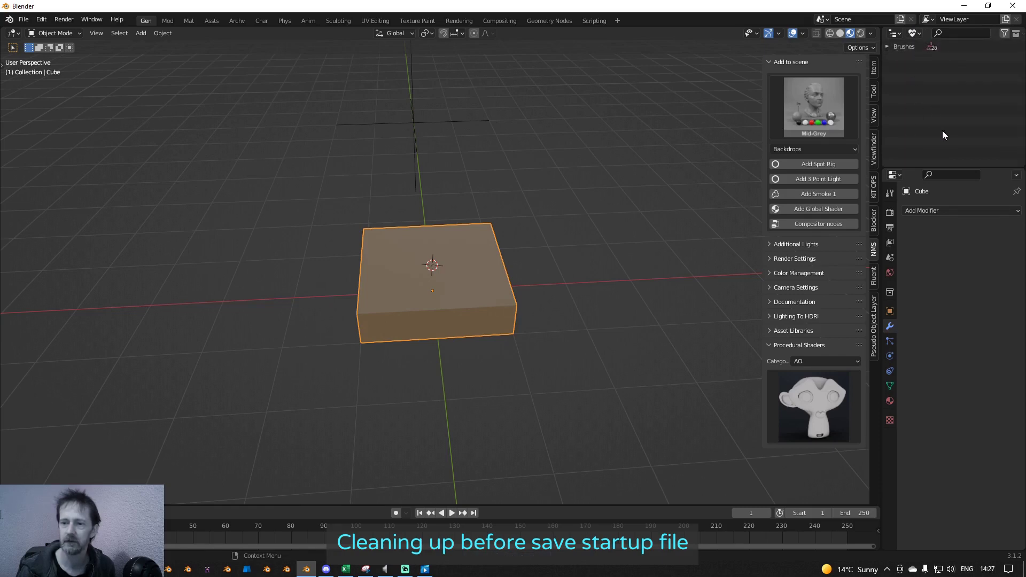
left_click(916, 32)
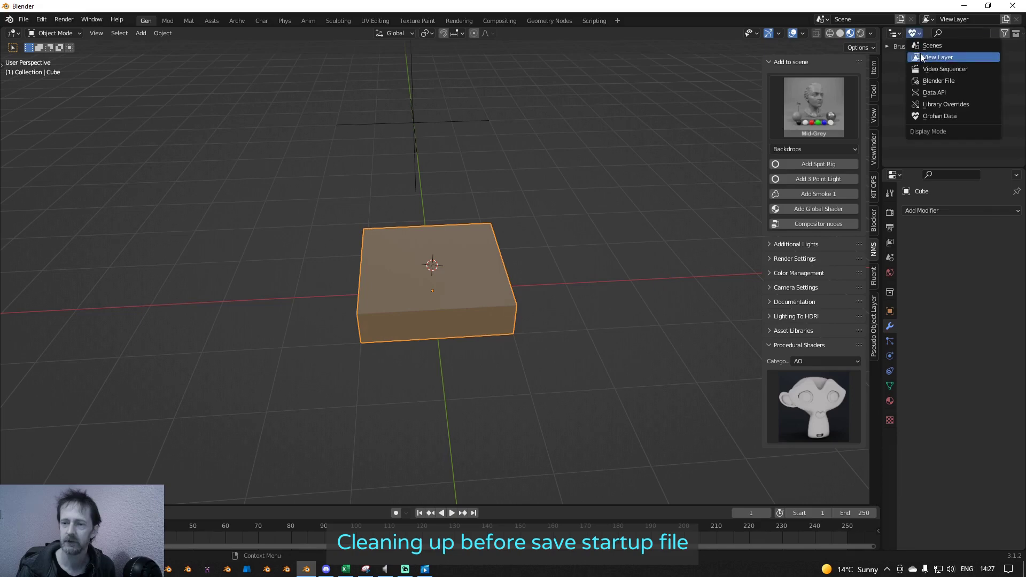
left_click(946, 117)
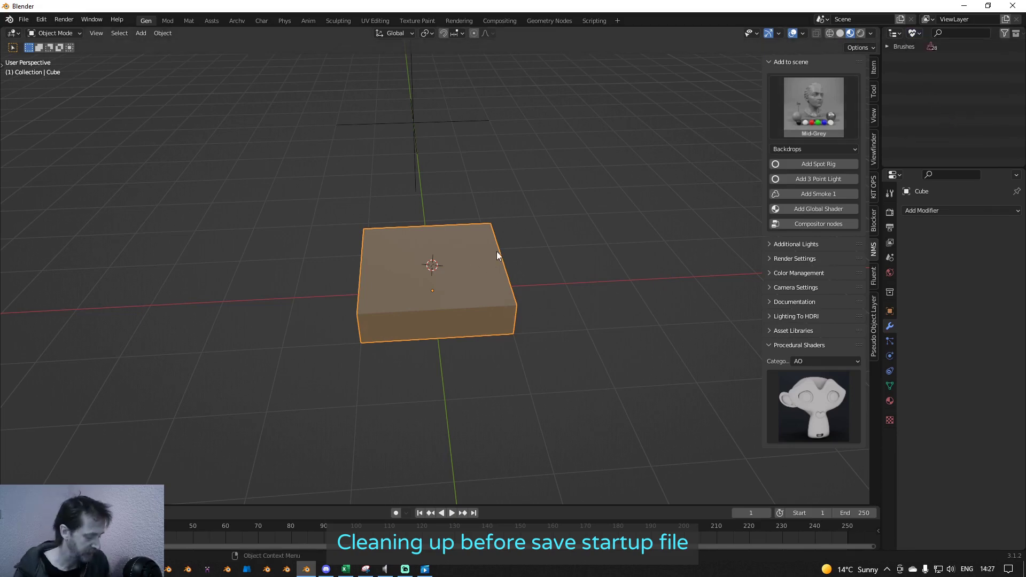
Step: Duplicate the cube and place the copy 2 m along the X axis
key("shift+d")
key("x")
left_click(637, 244)
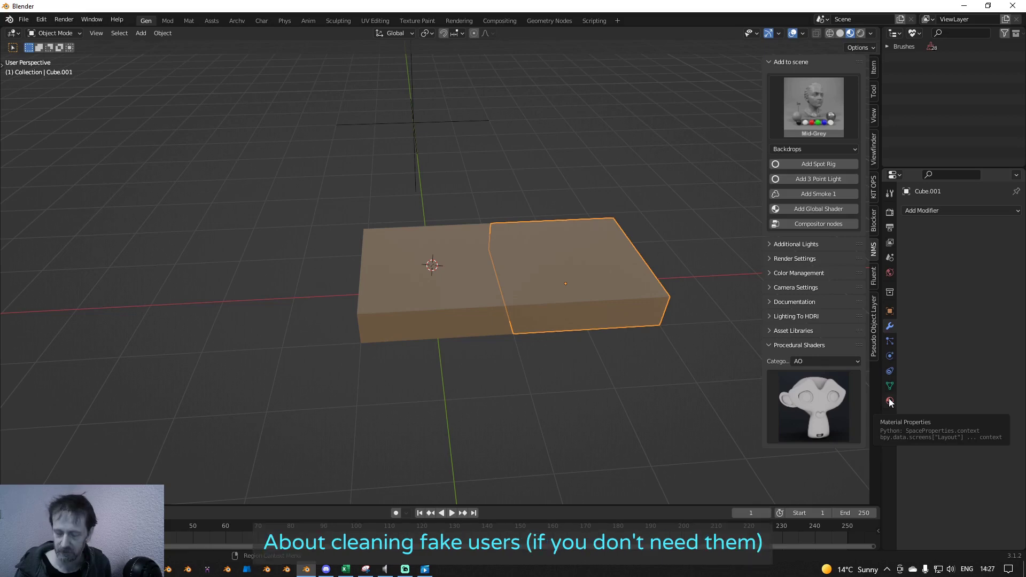
Step: Enable the fake user on the duplicated cube's mesh data
left_click(890, 311)
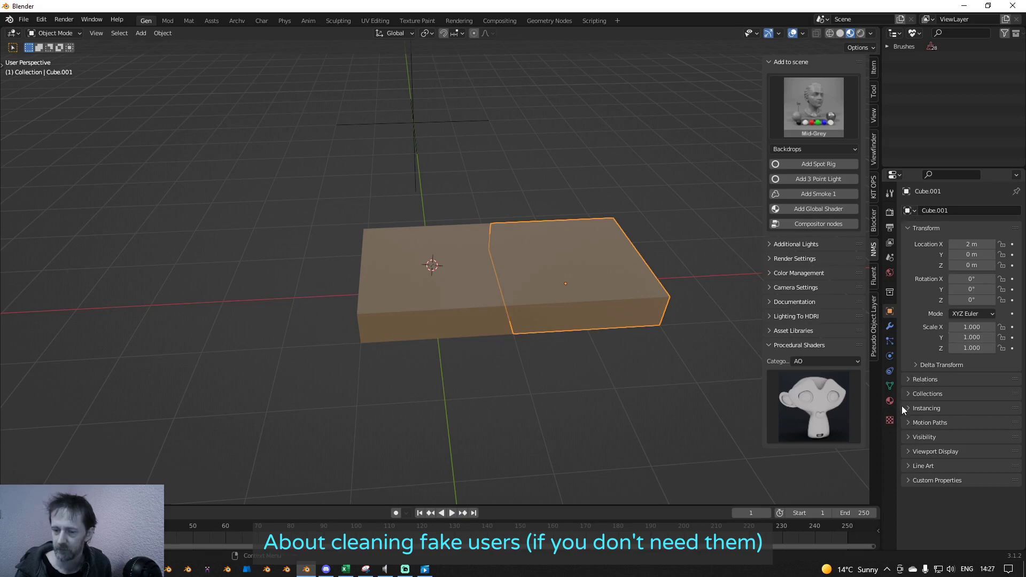
left_click(890, 386)
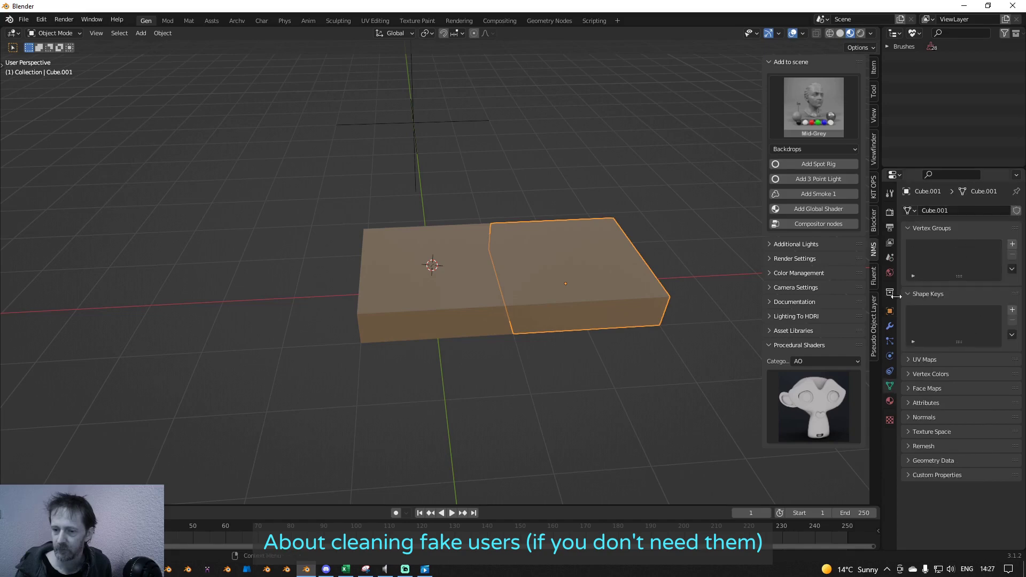
left_click(890, 311)
left_click(889, 385)
left_click(1014, 212)
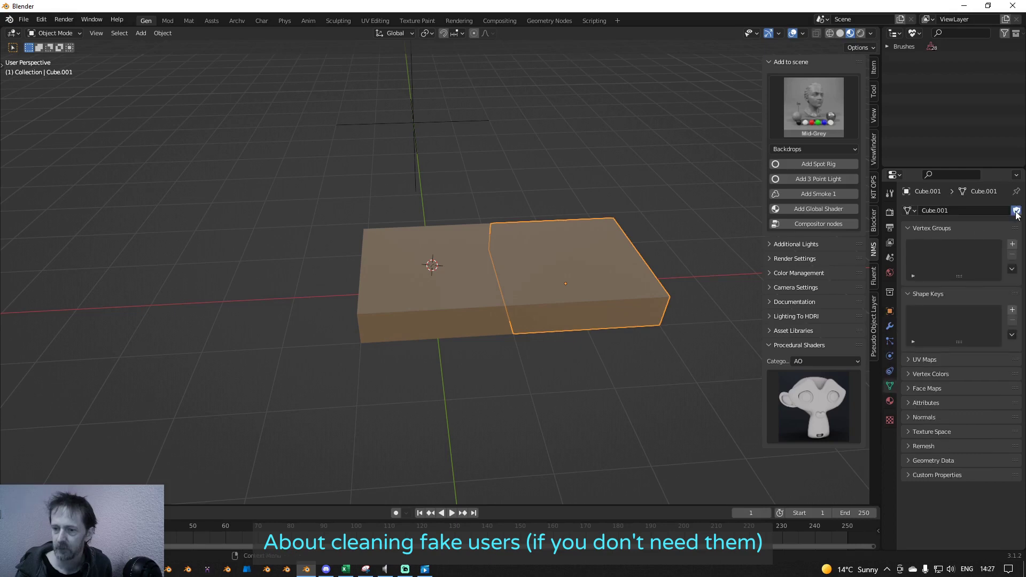
Step: Check the outliner's orphan data for the duplicated mesh and return to the View Layer display
left_click(915, 32)
left_click(940, 116)
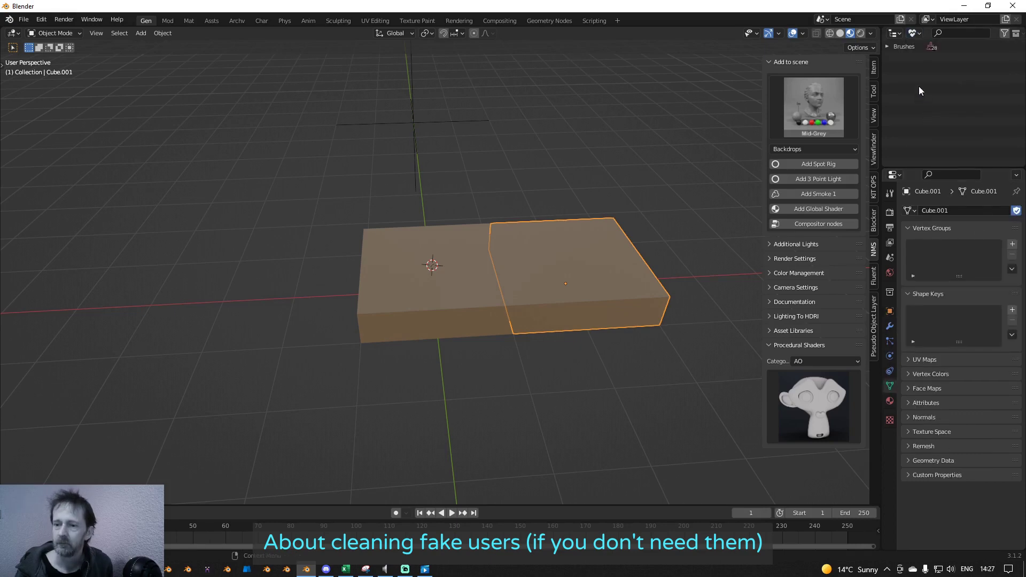
left_click(887, 47)
left_click(886, 47)
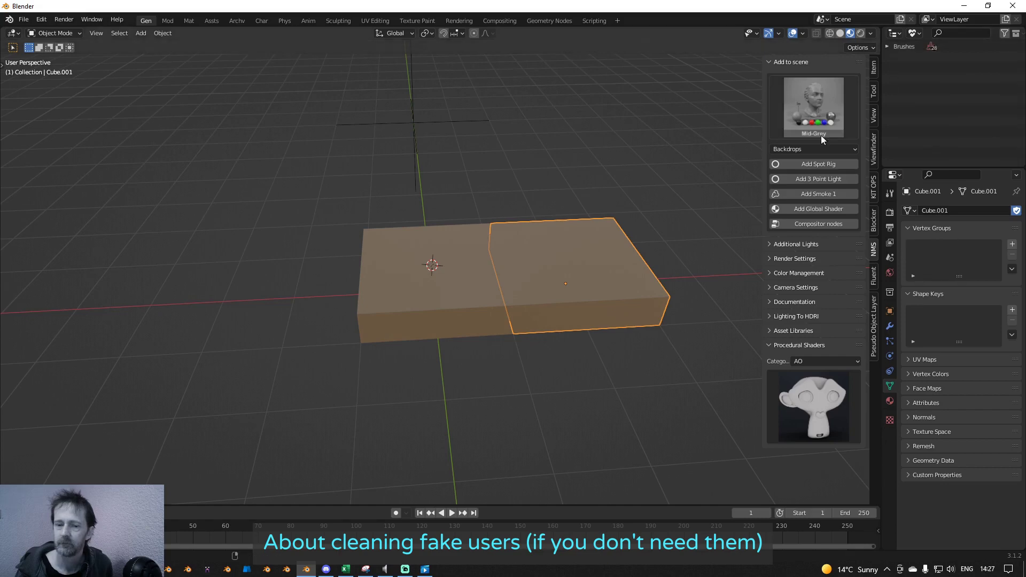
left_click(915, 33)
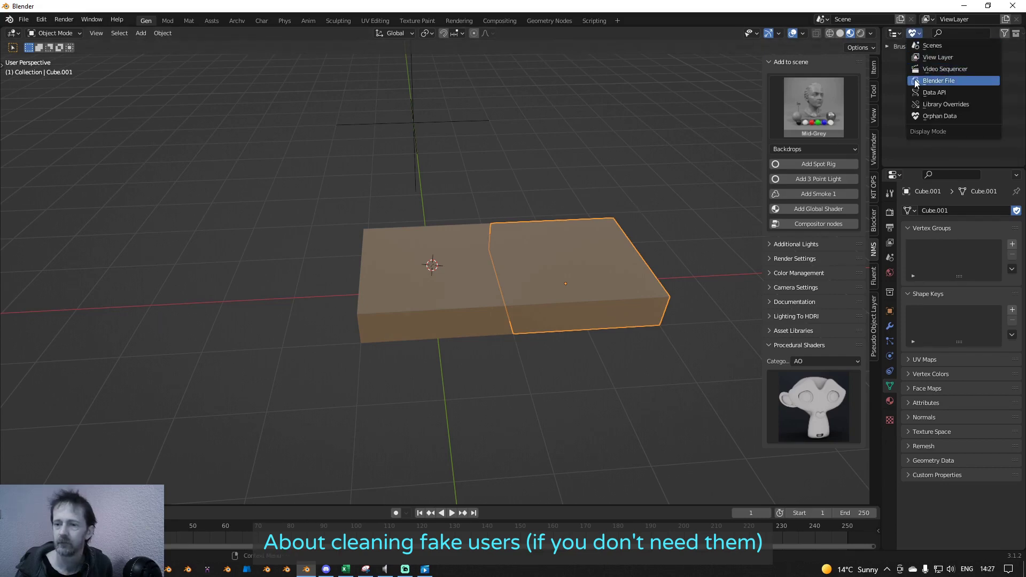
left_click(937, 57)
Step: Delete the duplicated cube and select its Cube.001 mesh in the outliner's orphan data
left_click(914, 32)
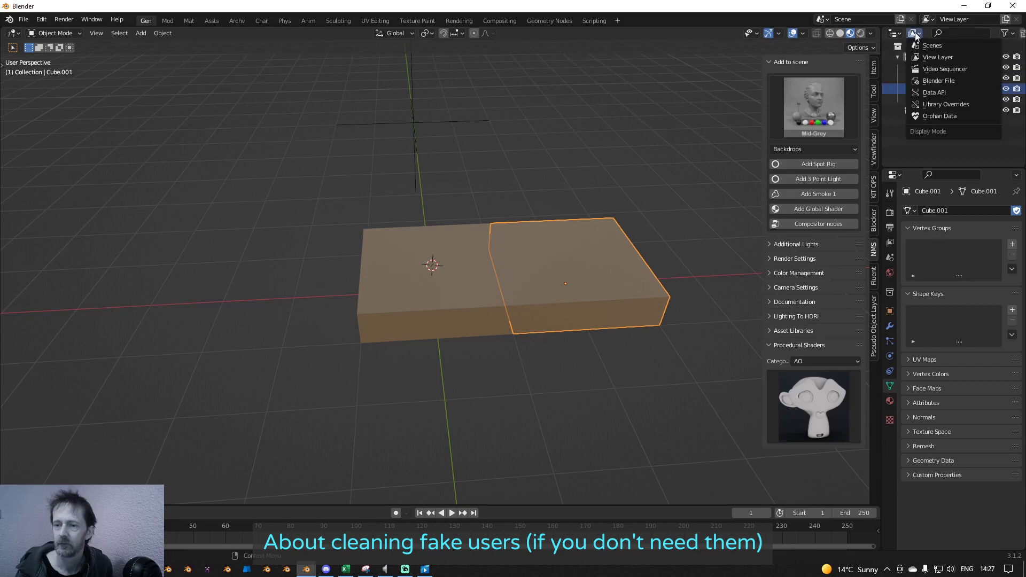
key("Delete")
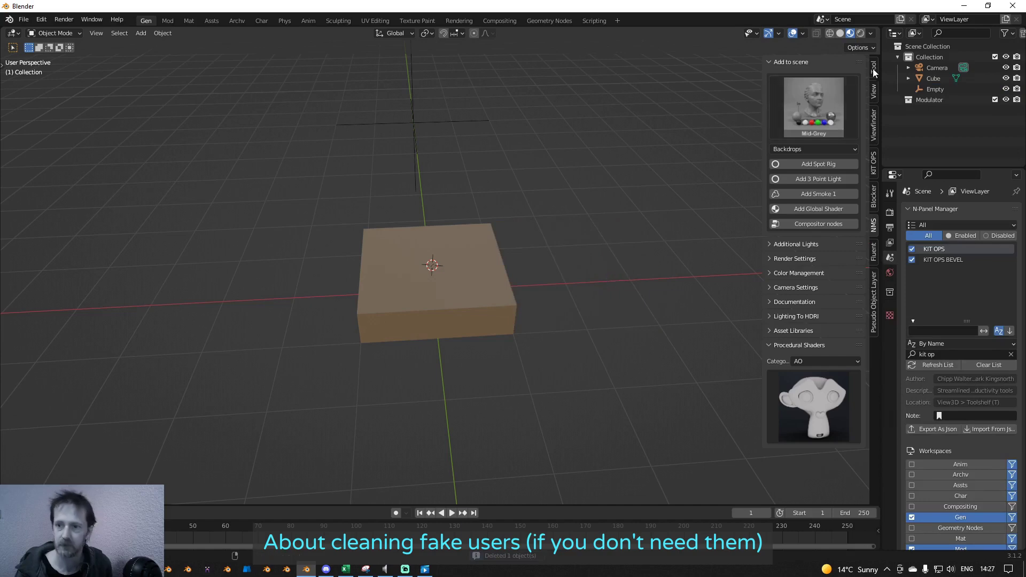
left_click(914, 36)
left_click(916, 113)
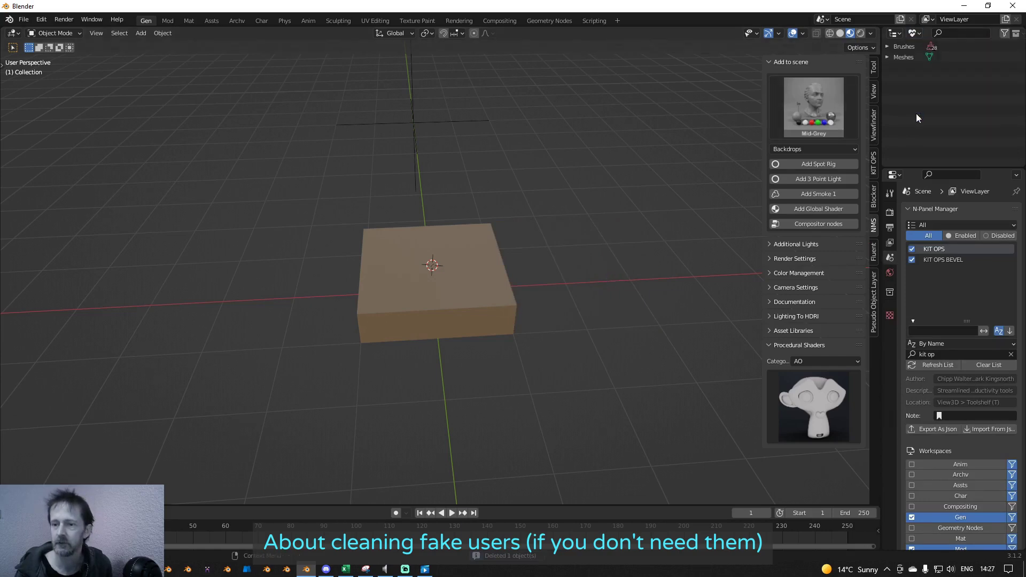
left_click(888, 56)
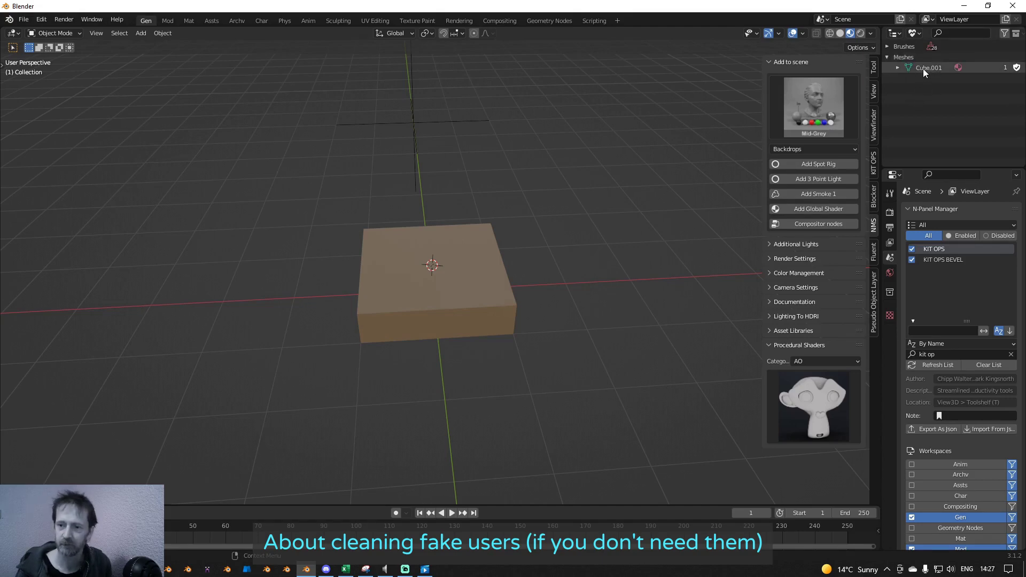
left_click(923, 69)
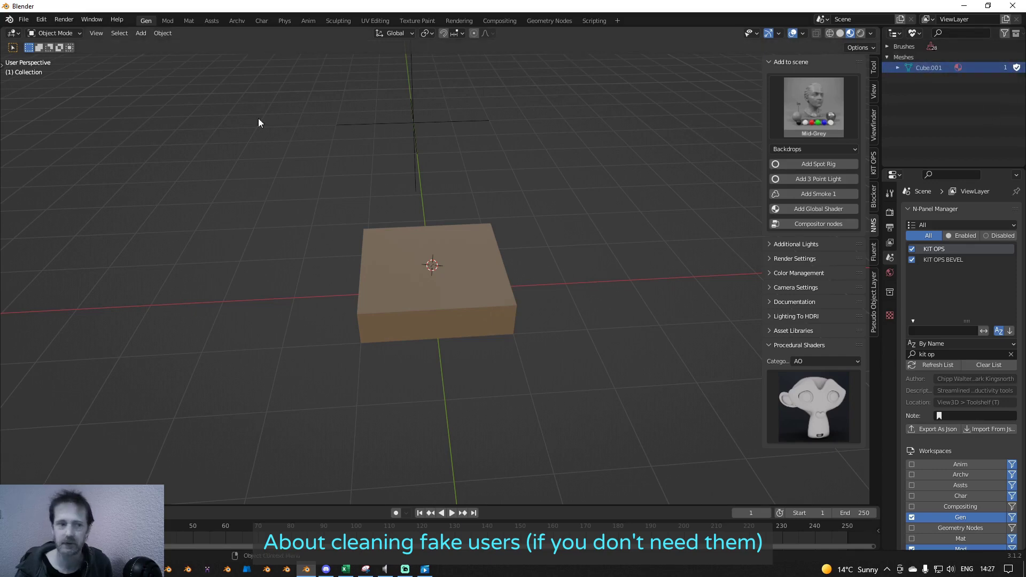
Step: Try to purge the Cube.001 mesh with its fake user still enabled, using the recursive unused data-blocks clean-up
left_click(24, 19)
mouse_move(32, 221)
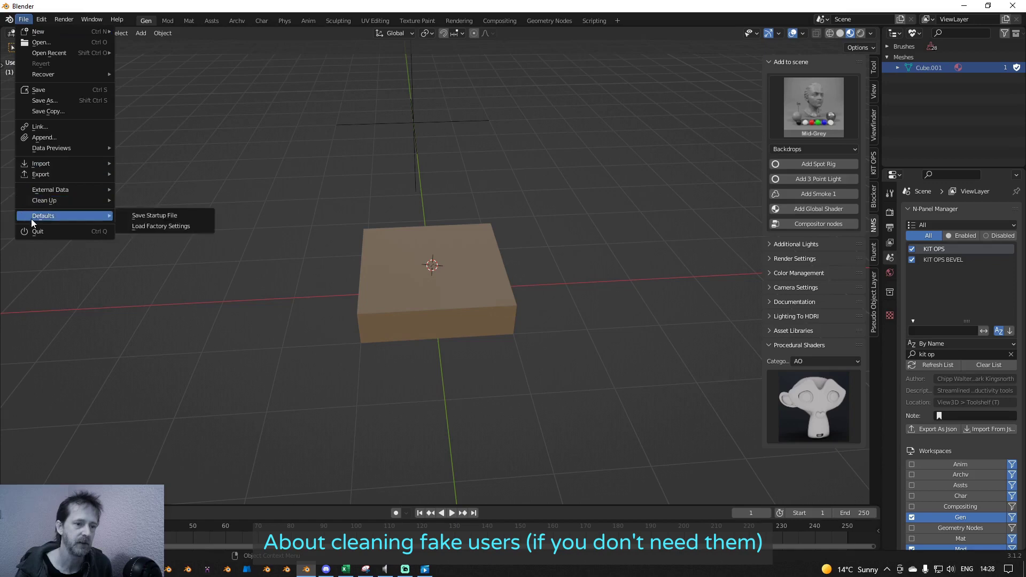
mouse_move(33, 201)
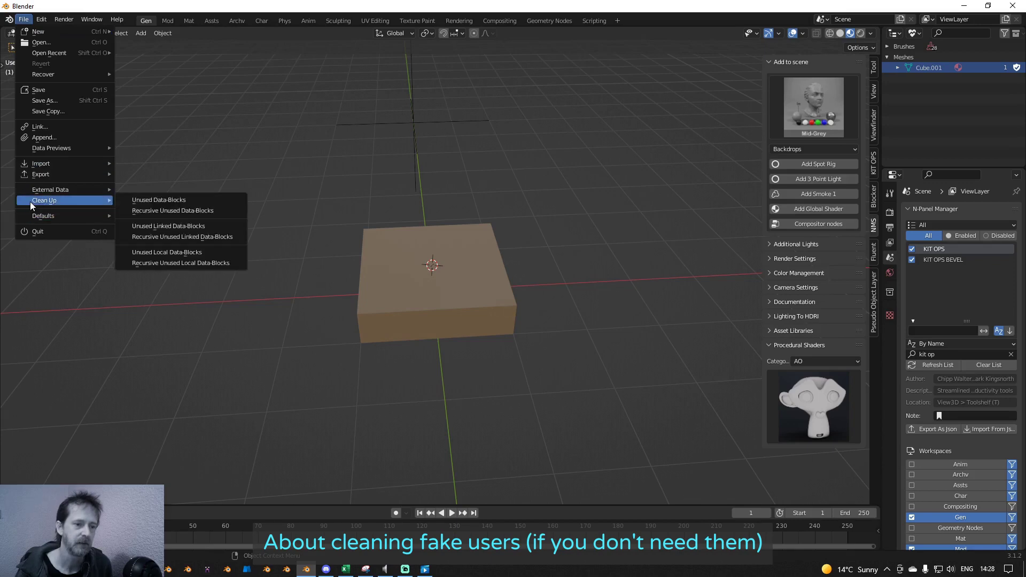
left_click(149, 212)
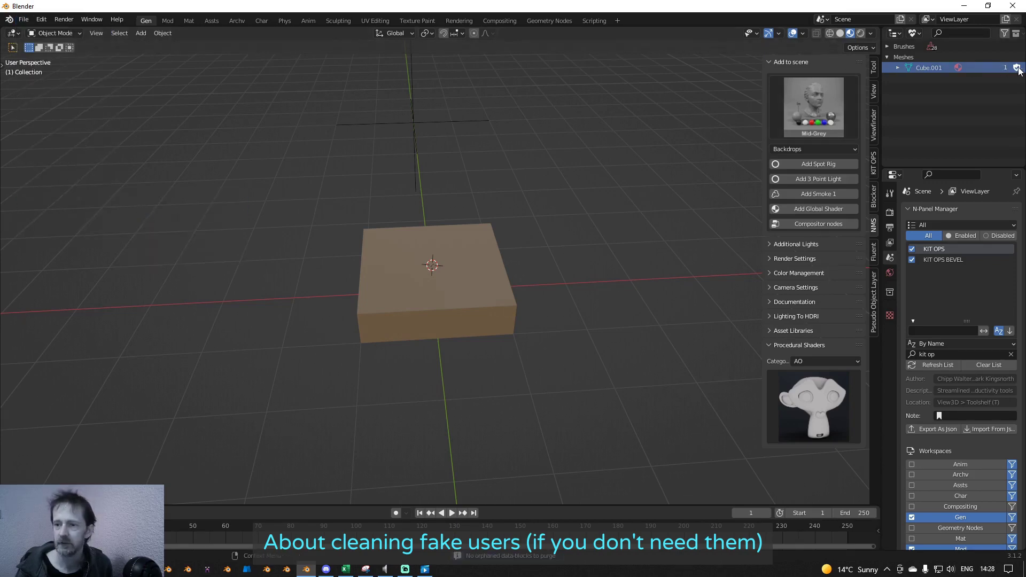
left_click(897, 33)
left_click(944, 117)
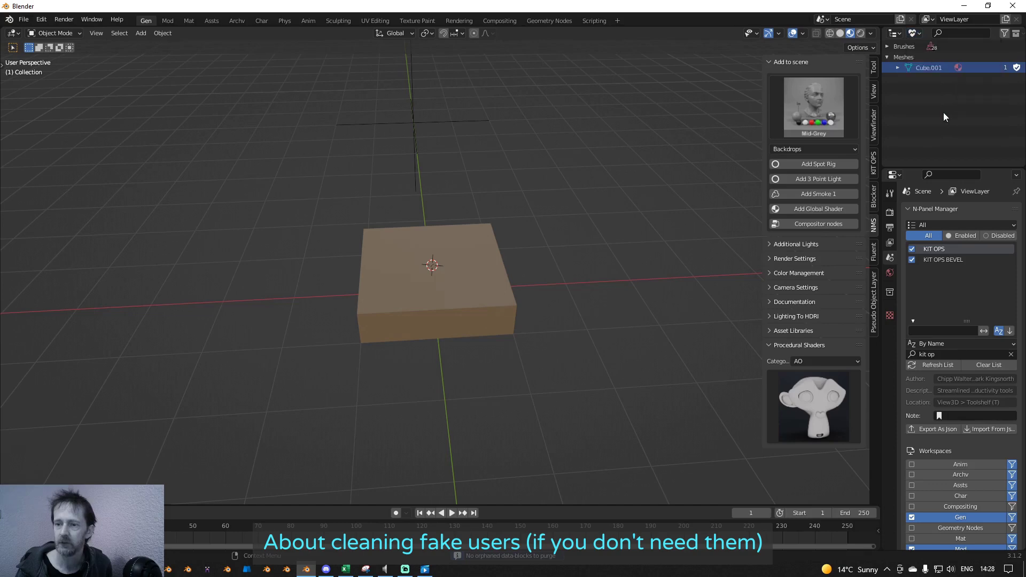
Step: Remove the fake user from the Cube.001 mesh and purge the unused data-blocks recursively
left_click(1018, 69)
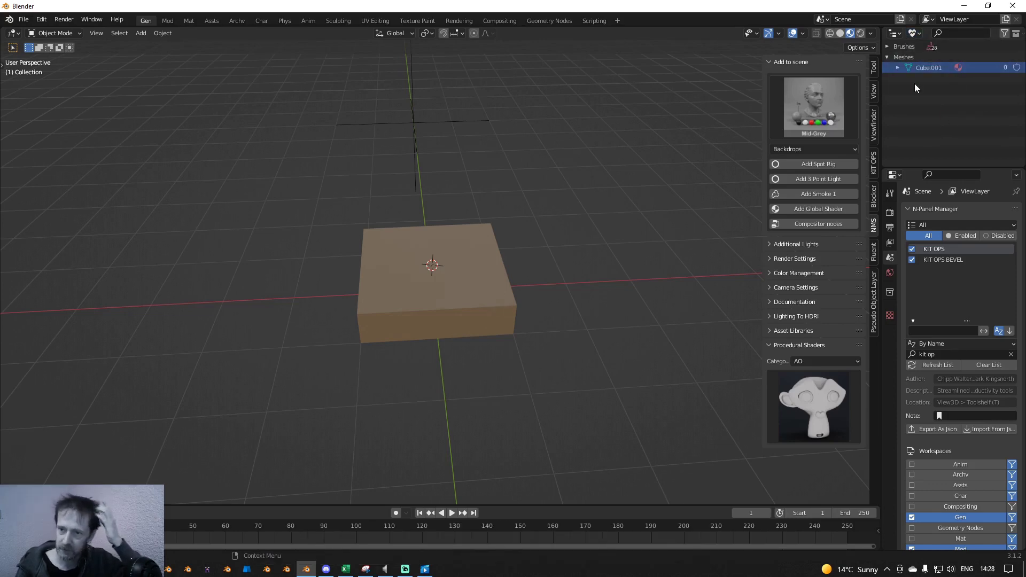
left_click(24, 20)
mouse_move(65, 205)
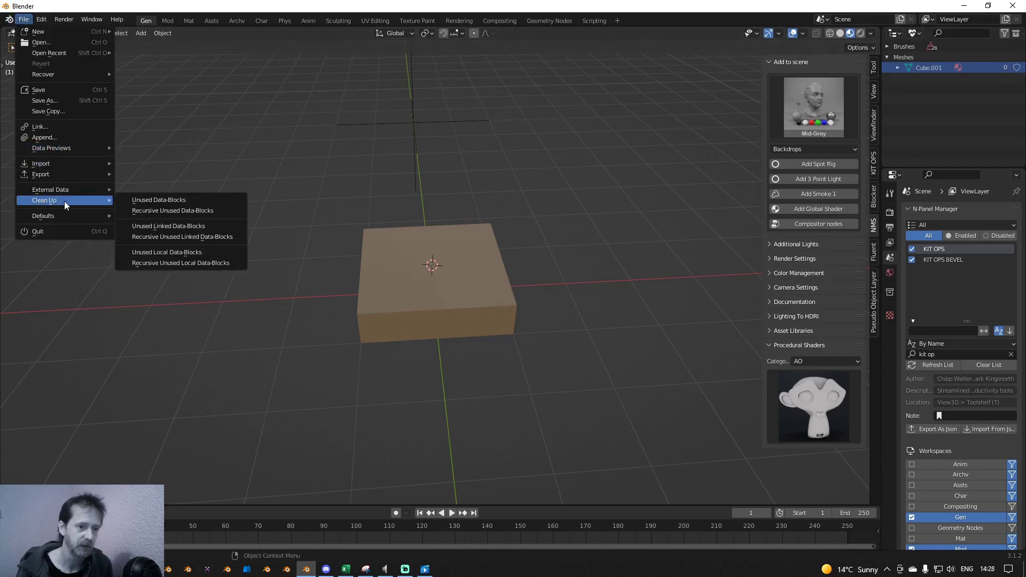
left_click(132, 213)
left_click(122, 214)
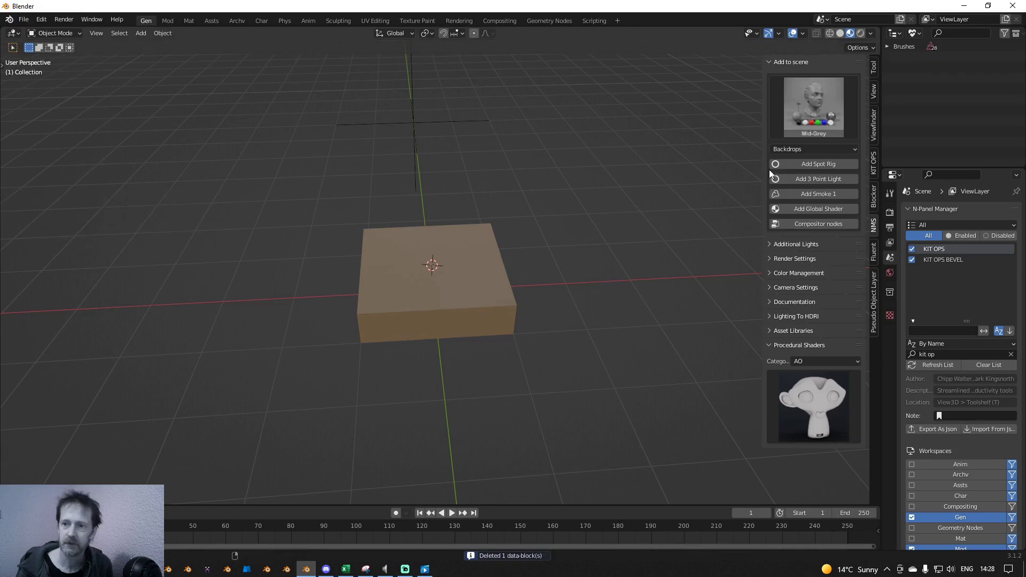
Step: Examine the remaining orphan data, including the individual brushes and their fake users
left_click(914, 33)
left_click(928, 117)
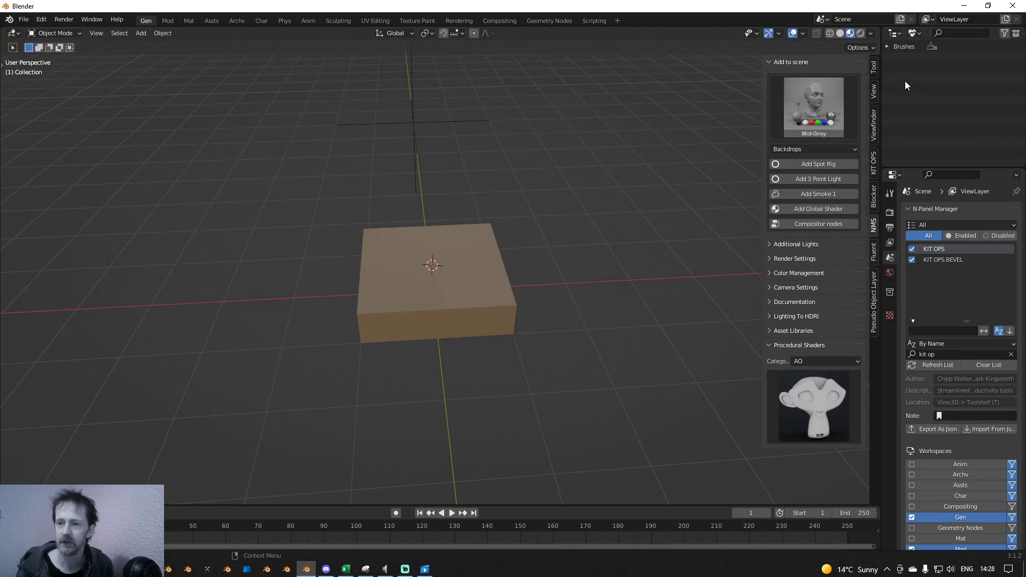
left_click(888, 46)
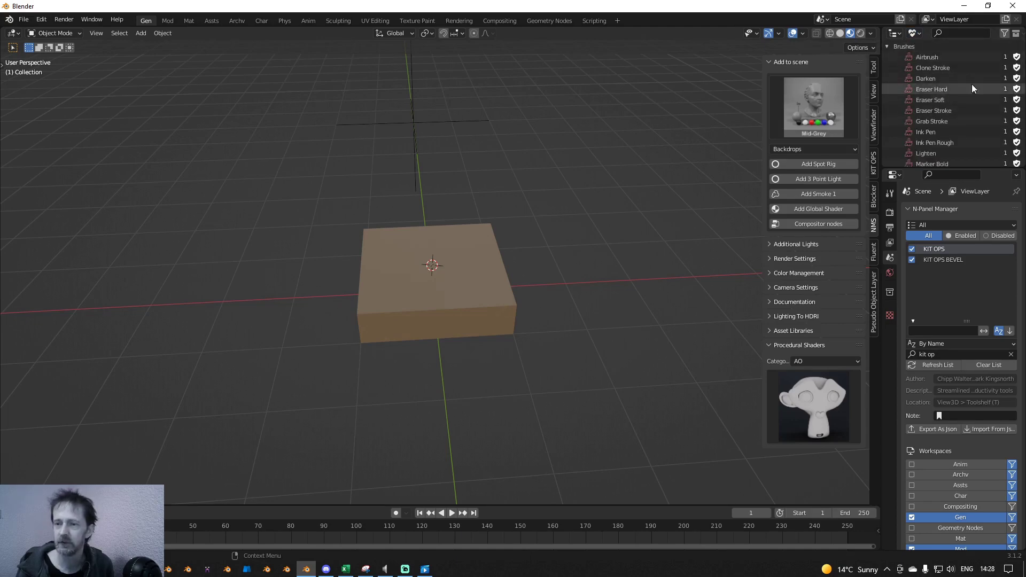
left_click(888, 46)
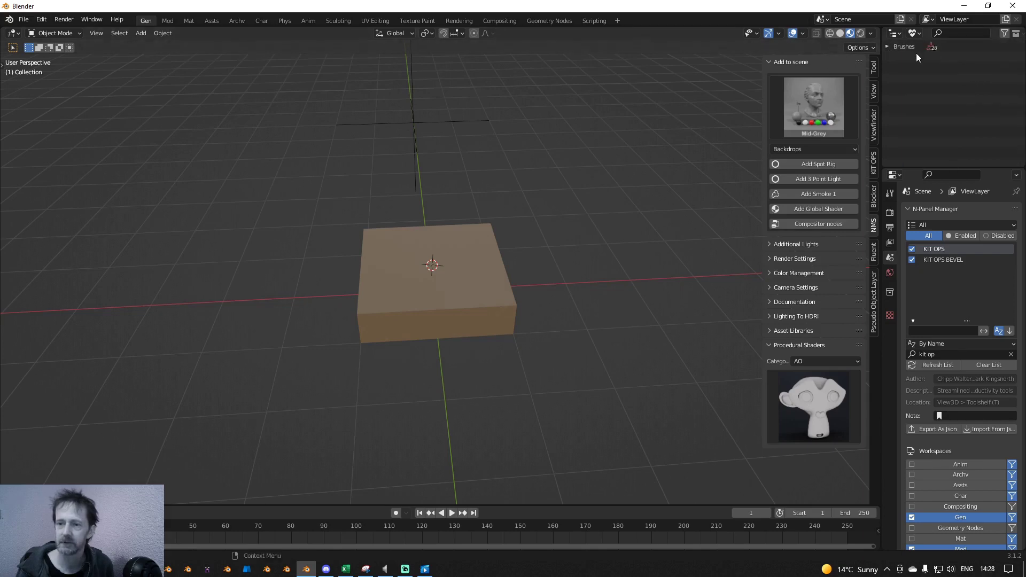
Step: Return the outliner to the View Layer display and select the cube
left_click(916, 34)
left_click(924, 58)
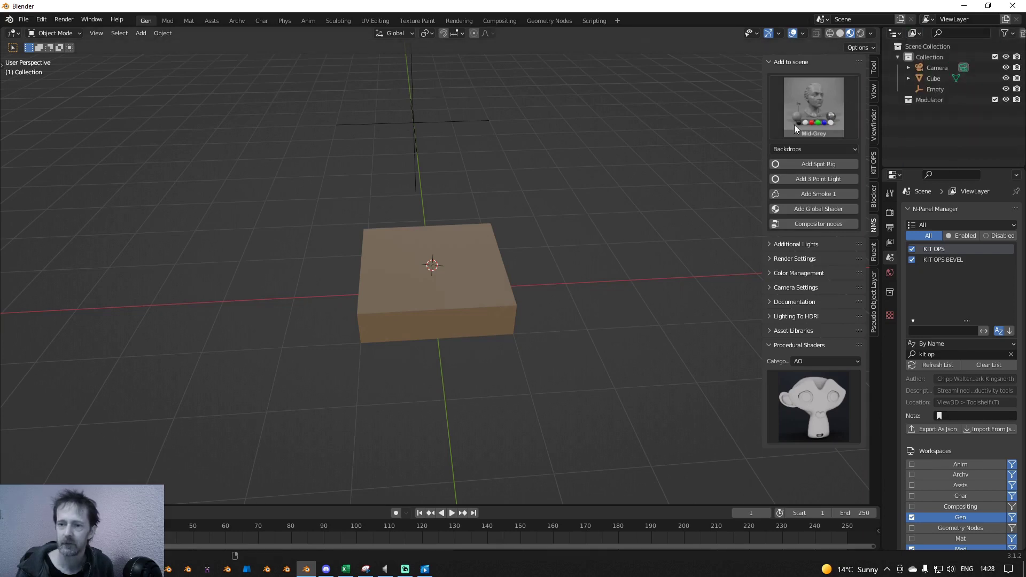
left_click(445, 295)
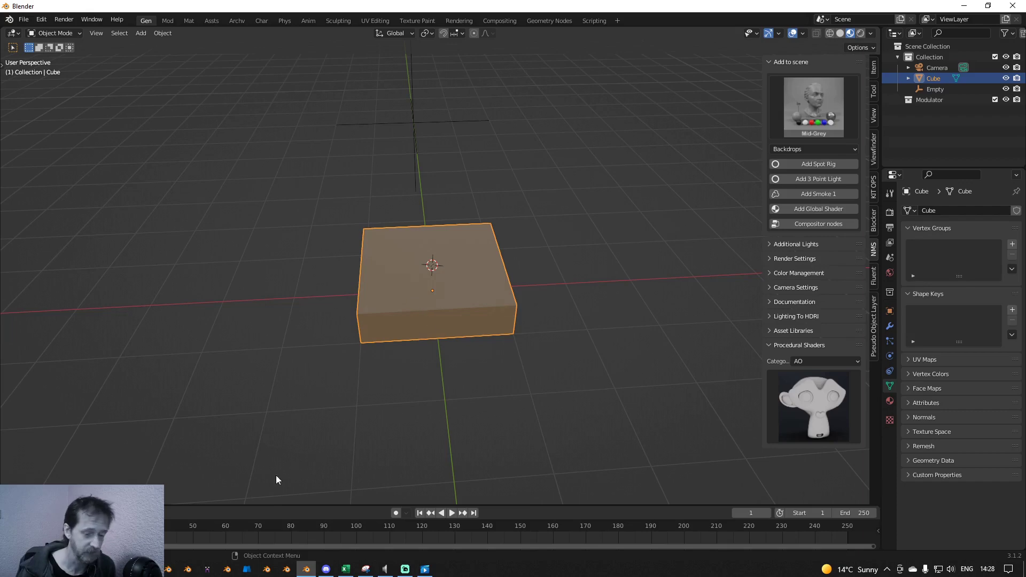
Step: Switch to the browser to consult the Blender installation checklist, and return to Blender
key("alt+Tab")
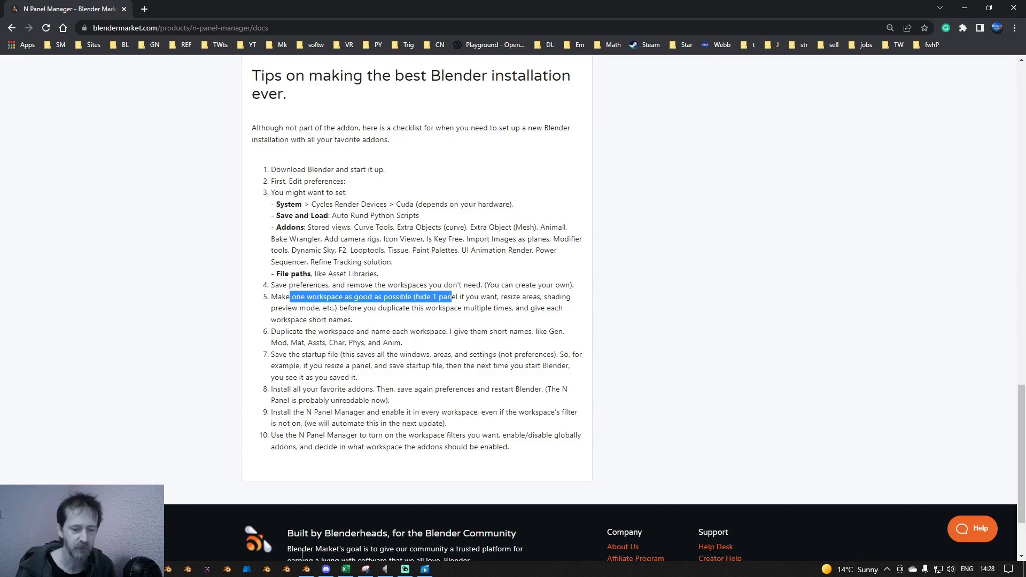
left_click(308, 571)
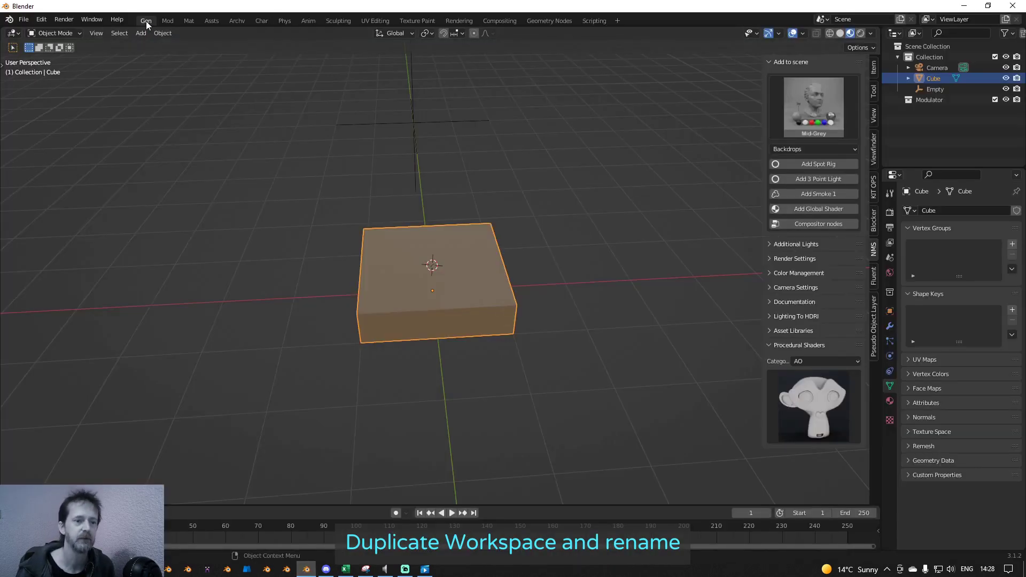
Step: Switch to the OBS2 folder in File Explorer, preview the workspace recordings, and play 05_Make_1_workspace_perfect.mp4
left_click(129, 570)
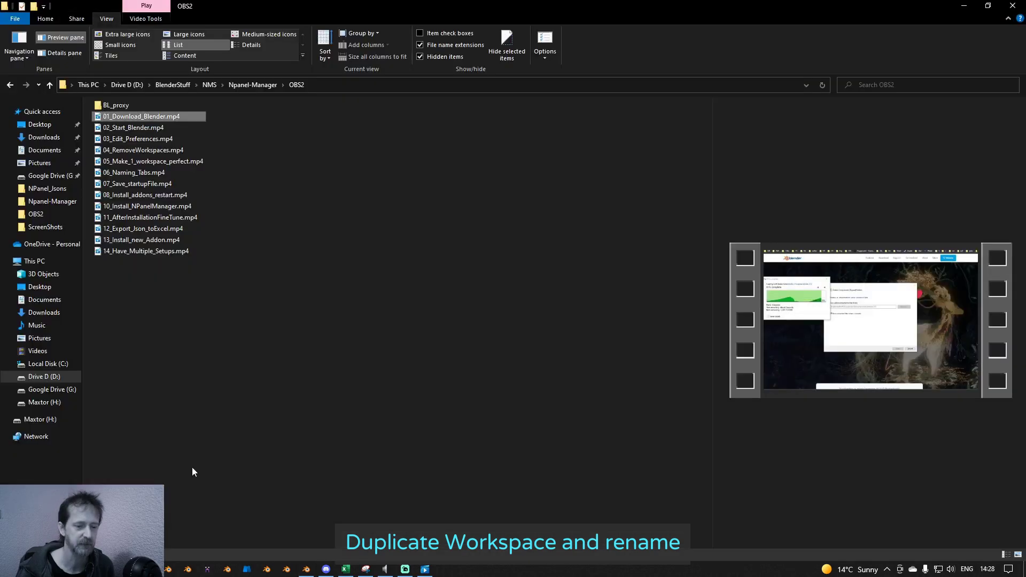
left_click(169, 162)
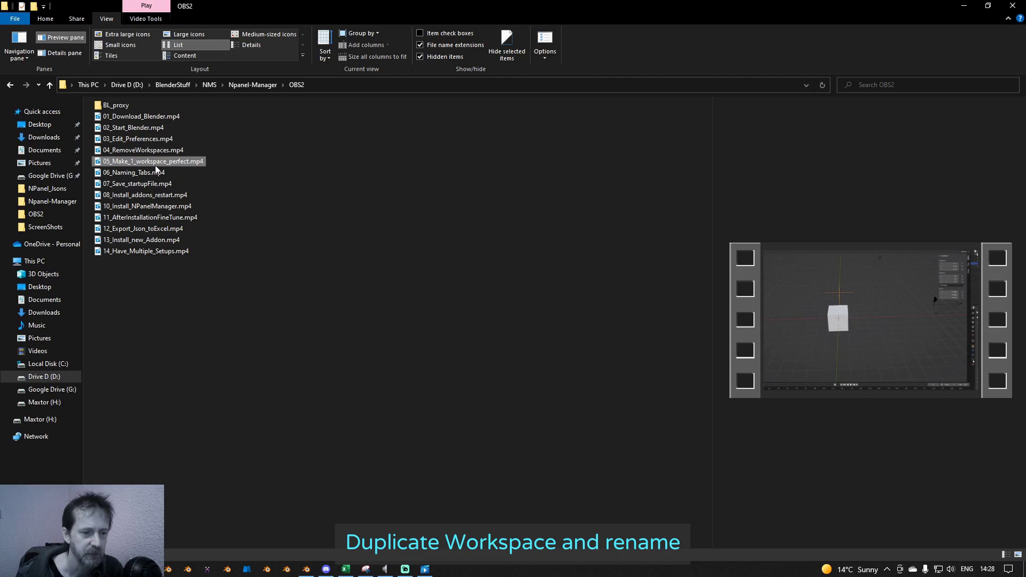
left_click(138, 172)
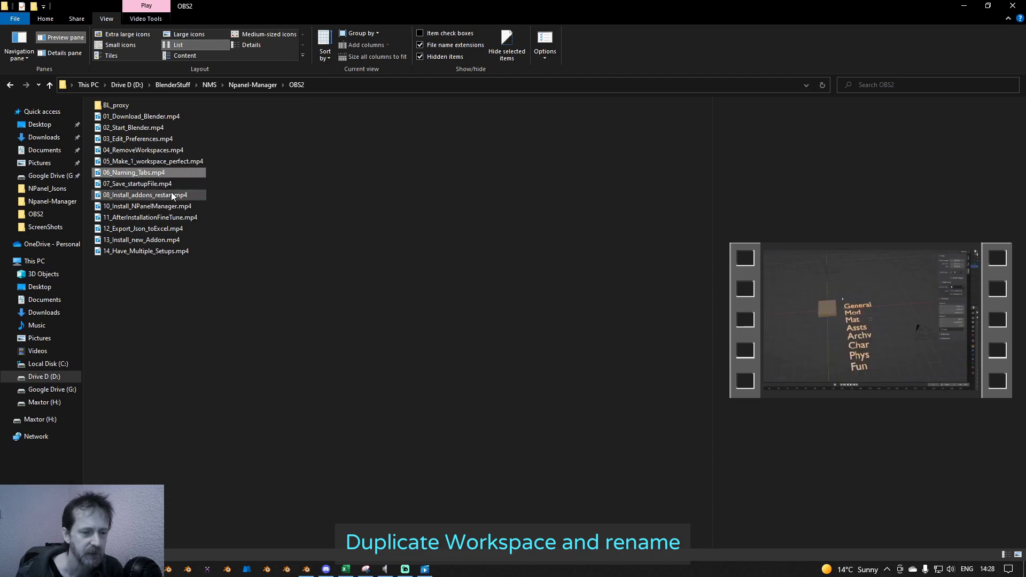
left_click(154, 164)
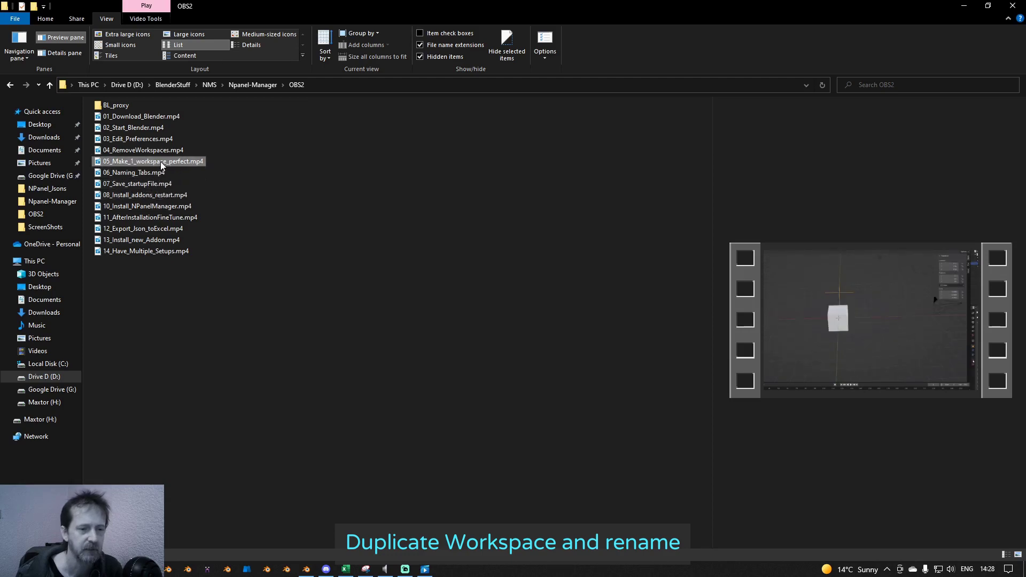
double_click(160, 161)
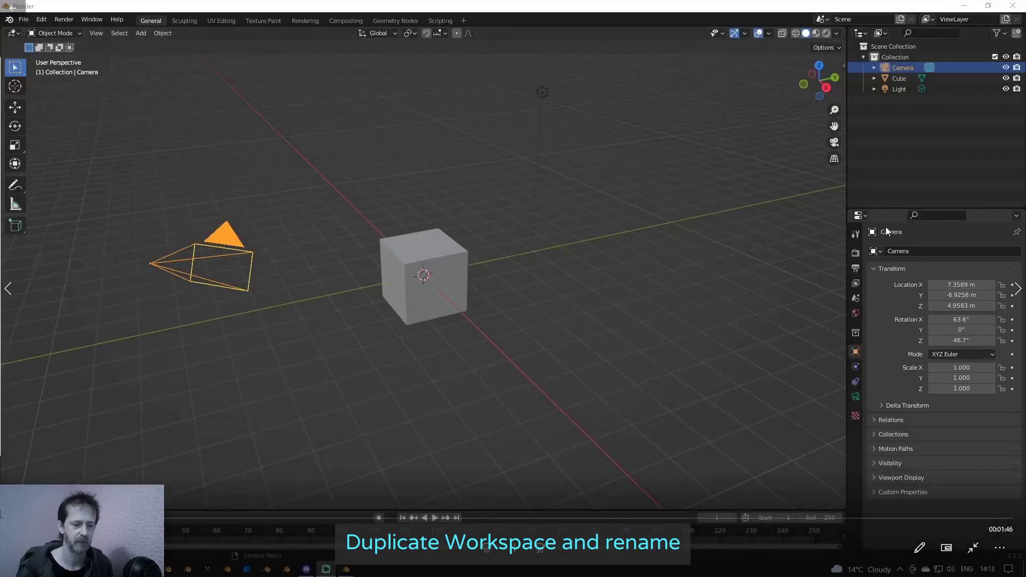
Step: Skim through the 05_Make_1_workspace_perfect.mp4 recording by skipping ahead to its final seconds
left_click(185, 519)
left_click(253, 519)
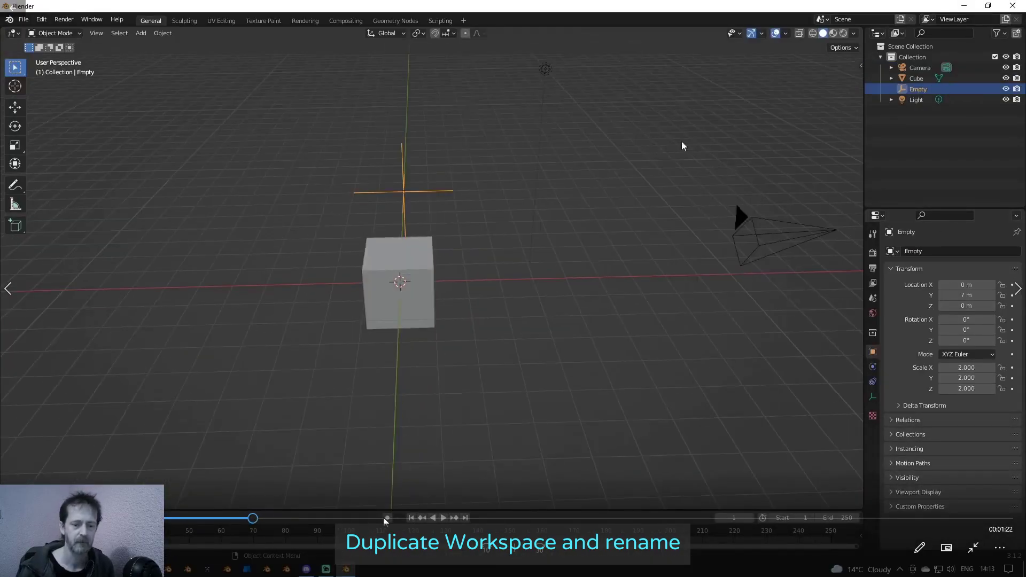
left_click(591, 518)
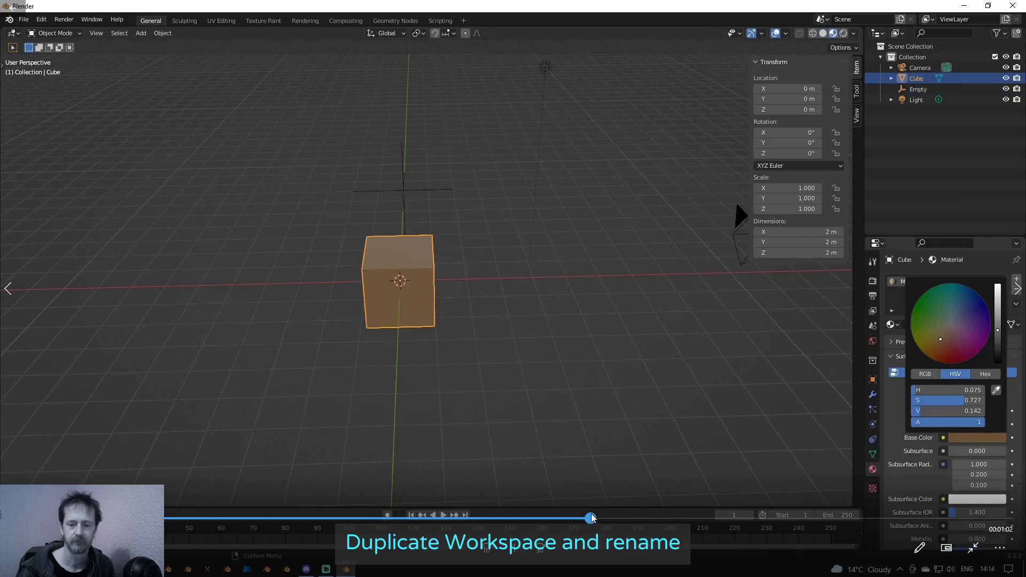
left_click(709, 521)
left_click(896, 520)
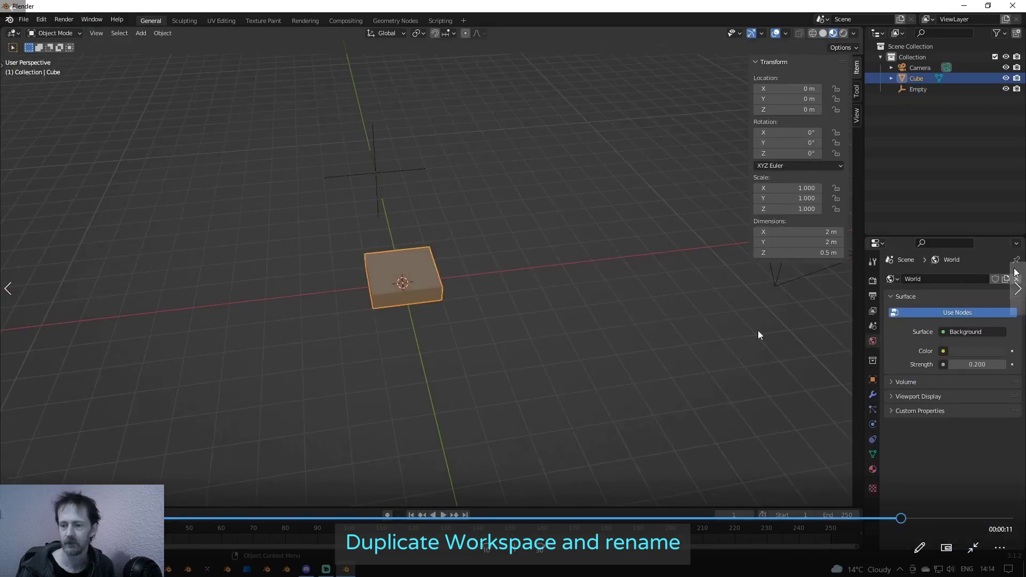
Step: Play the next recording, 06_Naming_Tabs, and pause it near the end, once the duplicated workspaces are named
left_click(1018, 284)
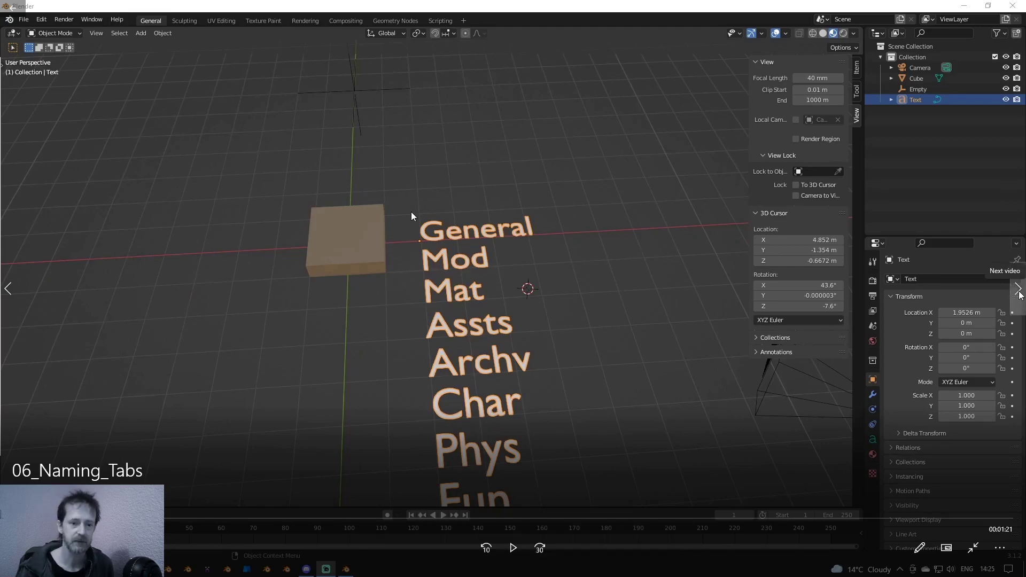
left_click(512, 547)
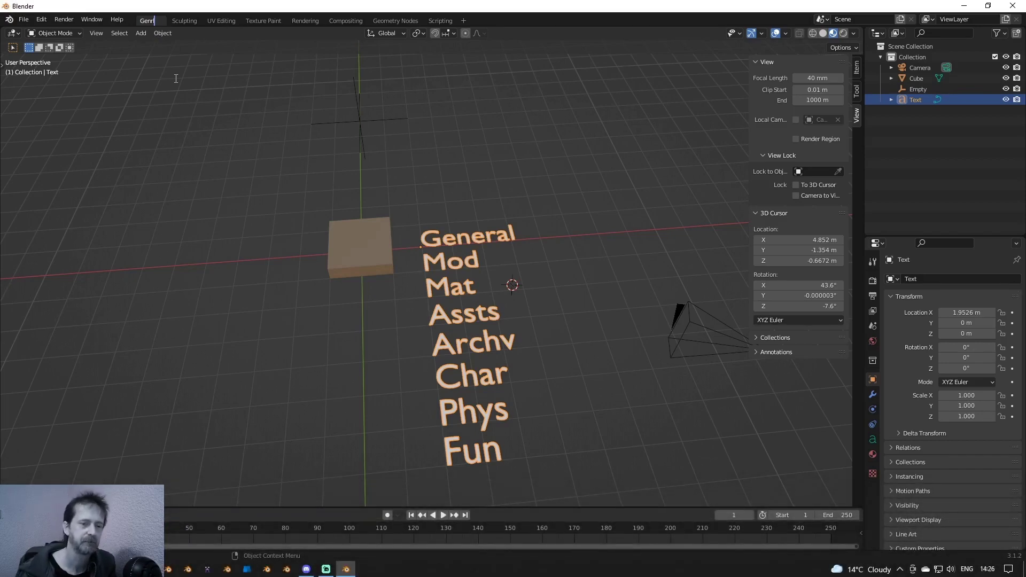
mouse_move(246, 514)
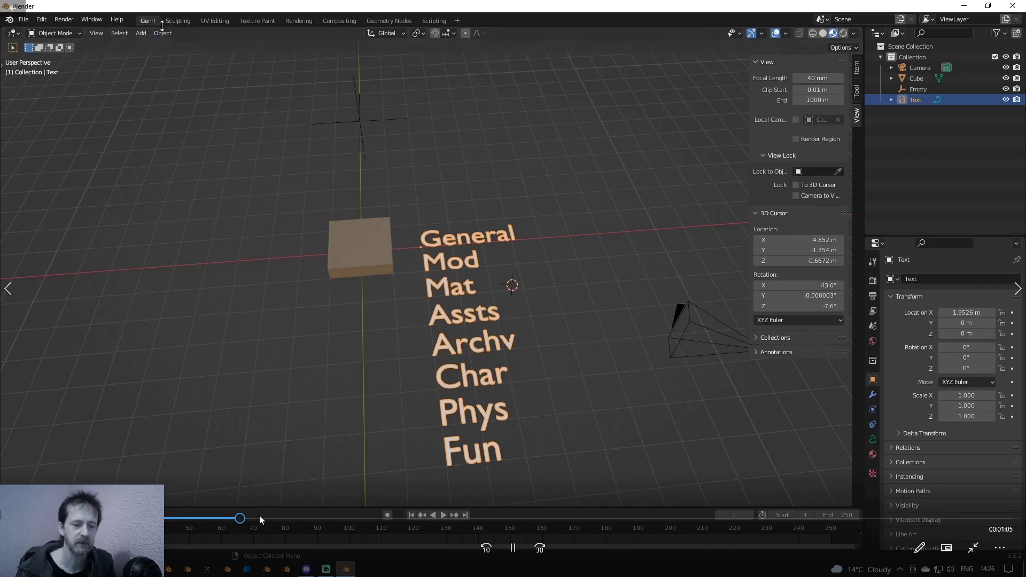
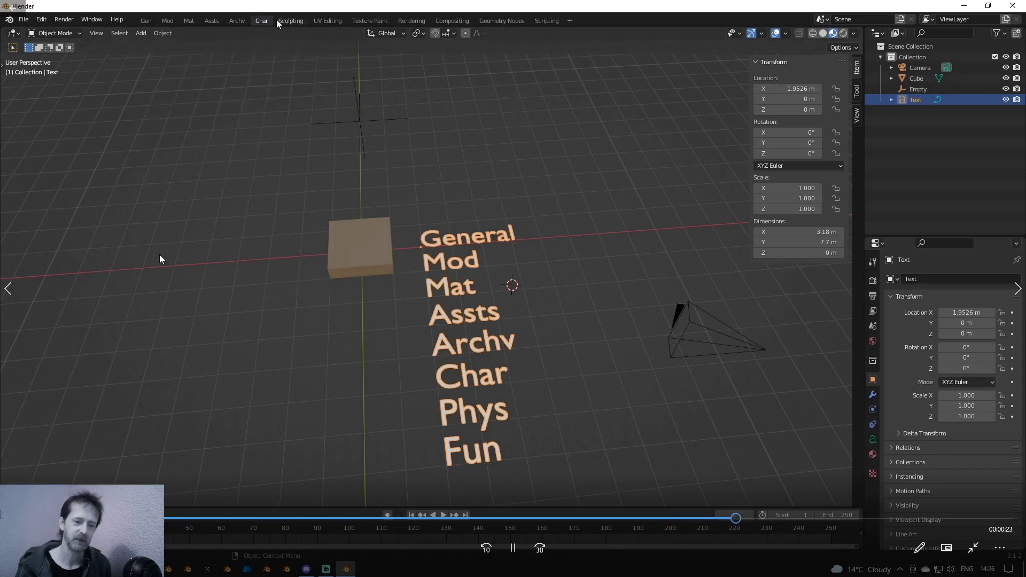
left_click(515, 547)
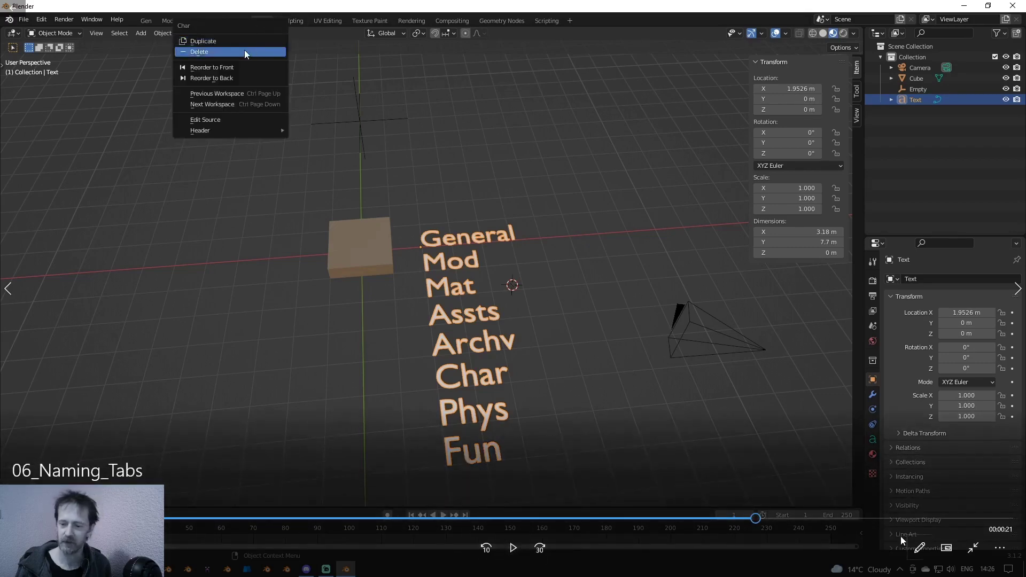
Step: Take the video player out of full screen, minimize it, and switch back to Blender
left_click(976, 548)
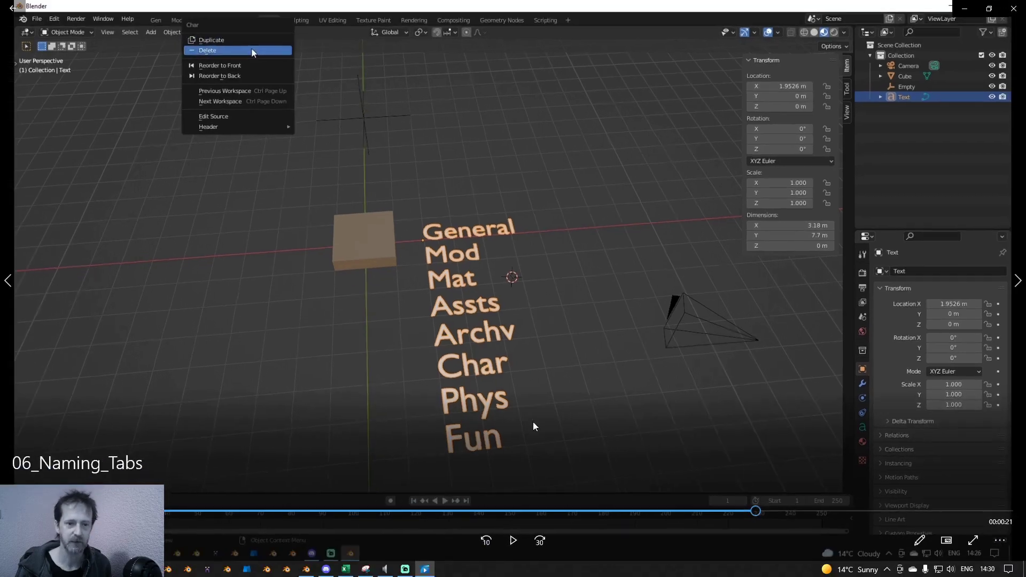
left_click(965, 9)
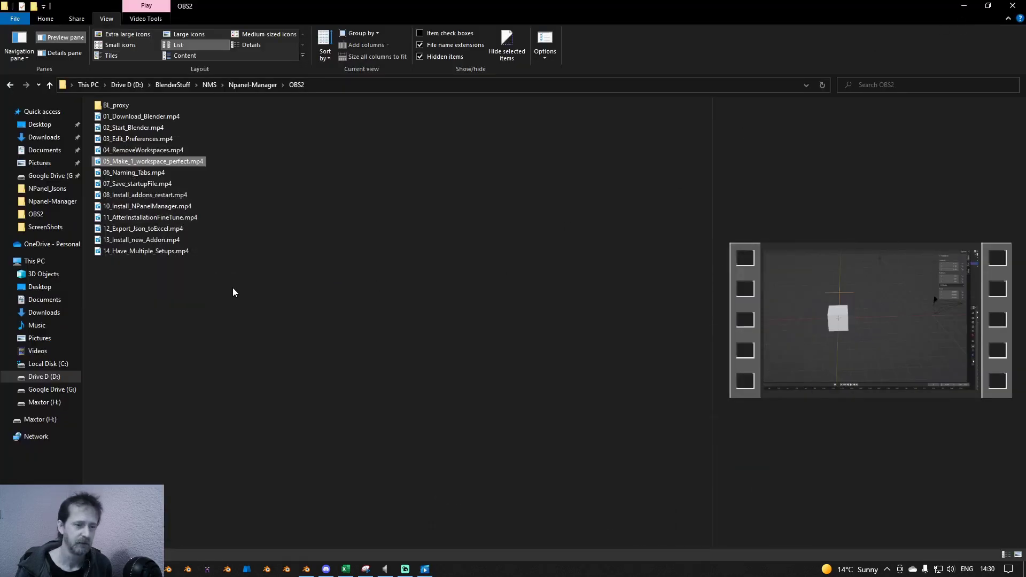
left_click(306, 571)
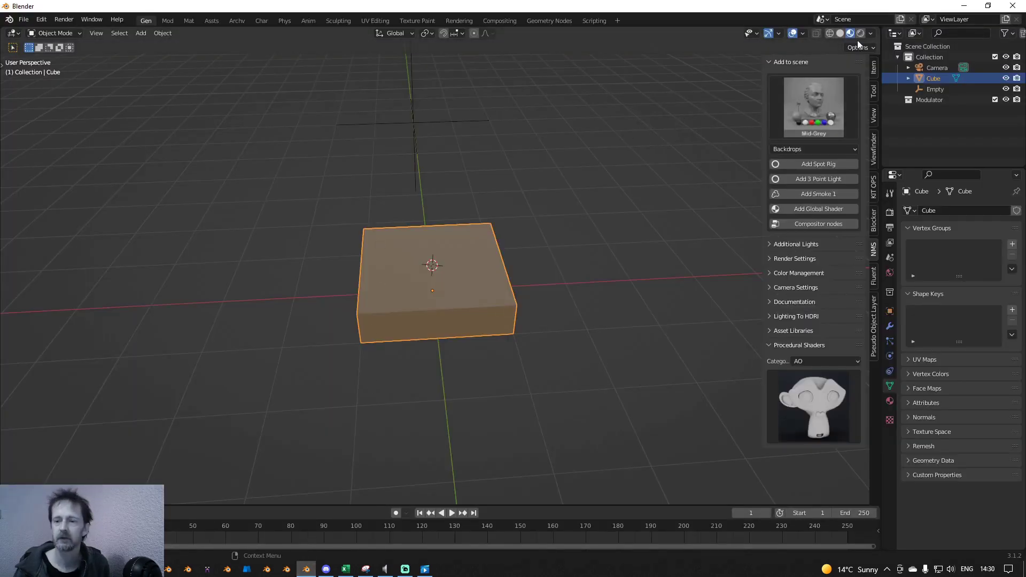
Step: Show the Navigate gizmo in the 3D viewport and try regular view navigation alongside it
left_click(804, 33)
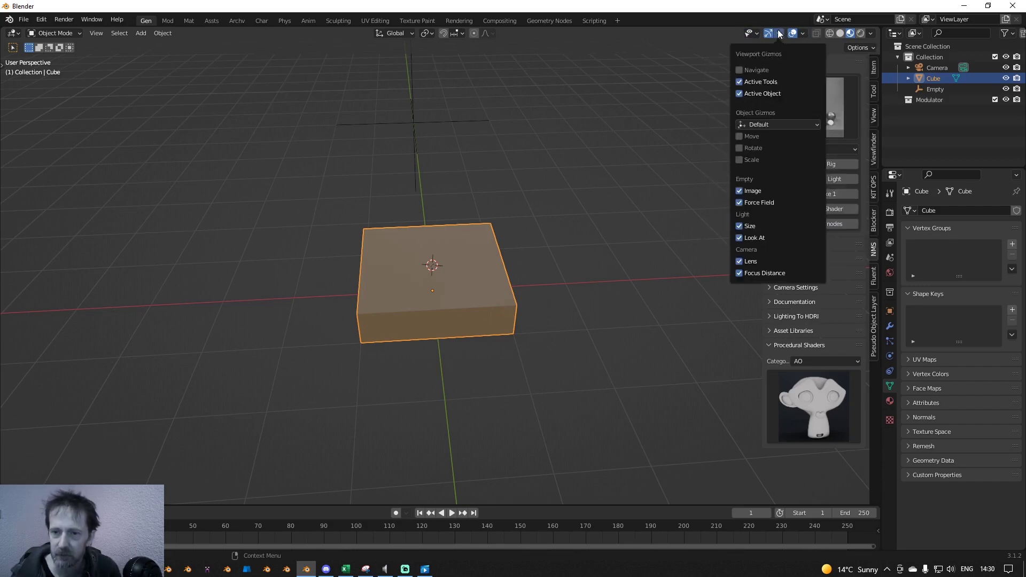
left_click(751, 68)
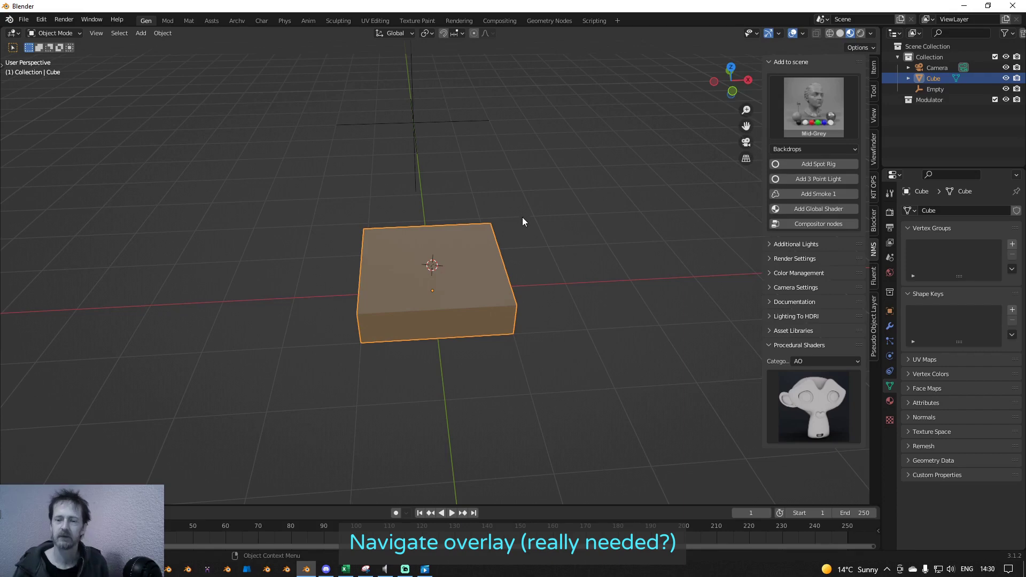
mouse_move(522, 222)
middle_mouse_down()
mouse_move(550, 218)
mouse_move(484, 219)
mouse_move(494, 181)
mouse_move(509, 218)
mouse_move(521, 211)
middle_mouse_up()
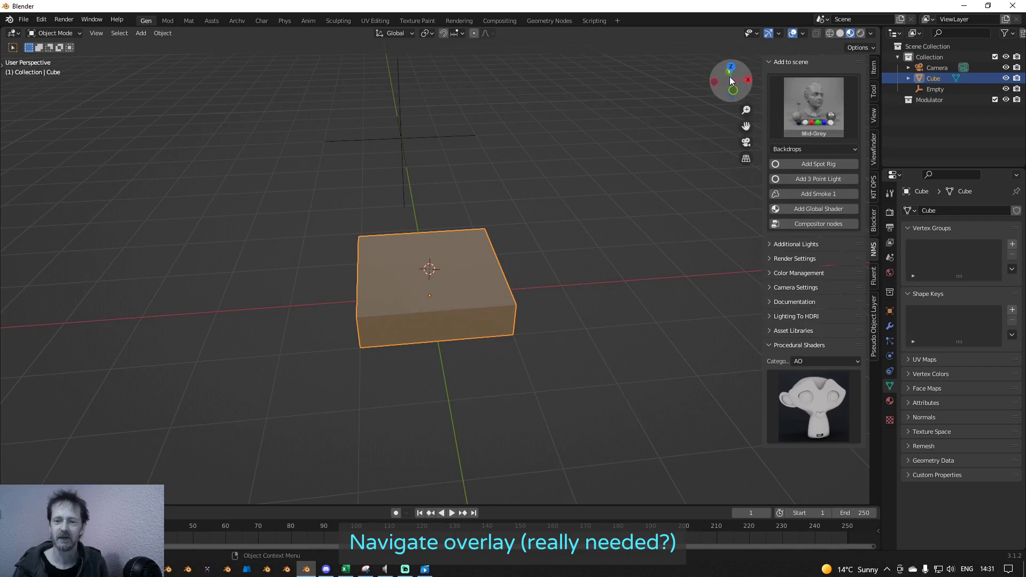
middle_click_drag(545, 184, 606, 56)
scroll(522, 172, "up", 6)
scroll(541, 160, "down", 3)
scroll(581, 124, "down", 3)
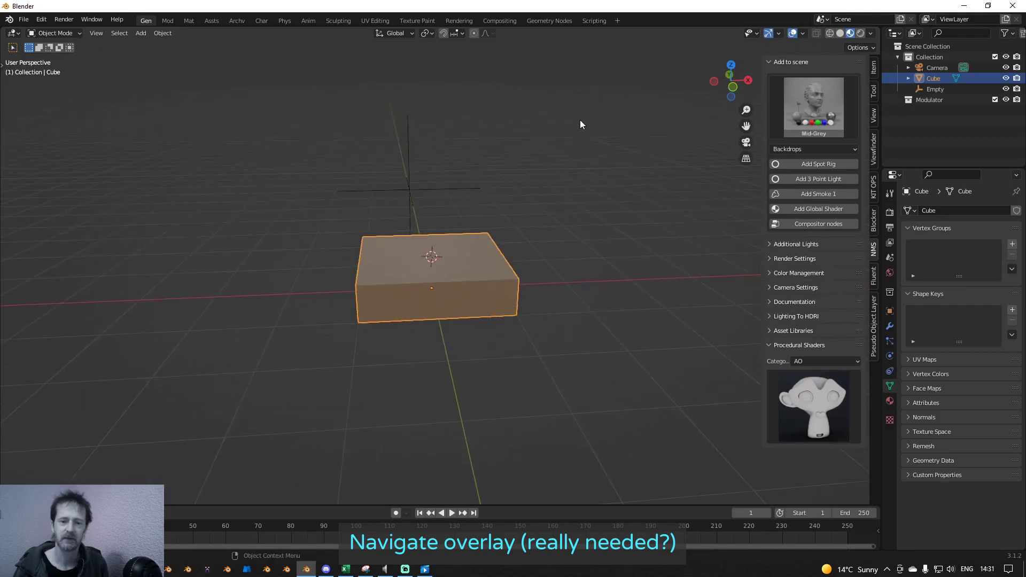
middle_click_drag(578, 141, 568, 171)
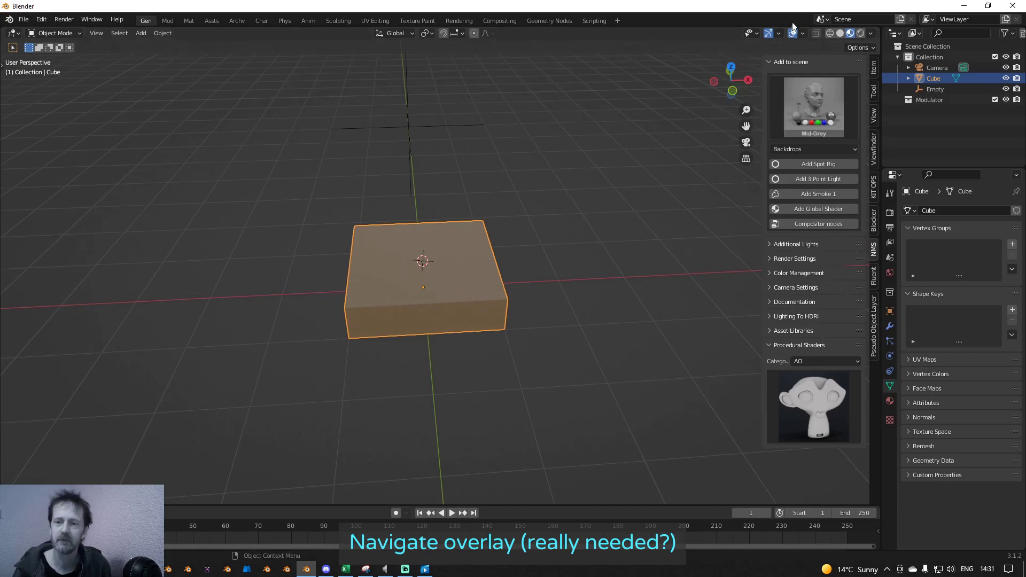
Step: Hide the Navigate gizmo in the 3D viewport and select the Empty
left_click(779, 33)
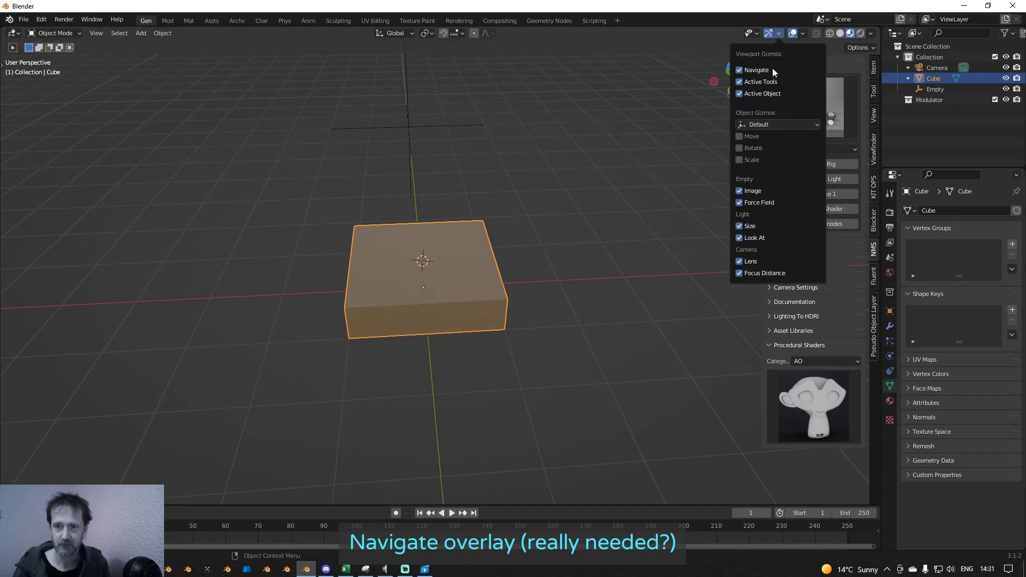
left_click(759, 69)
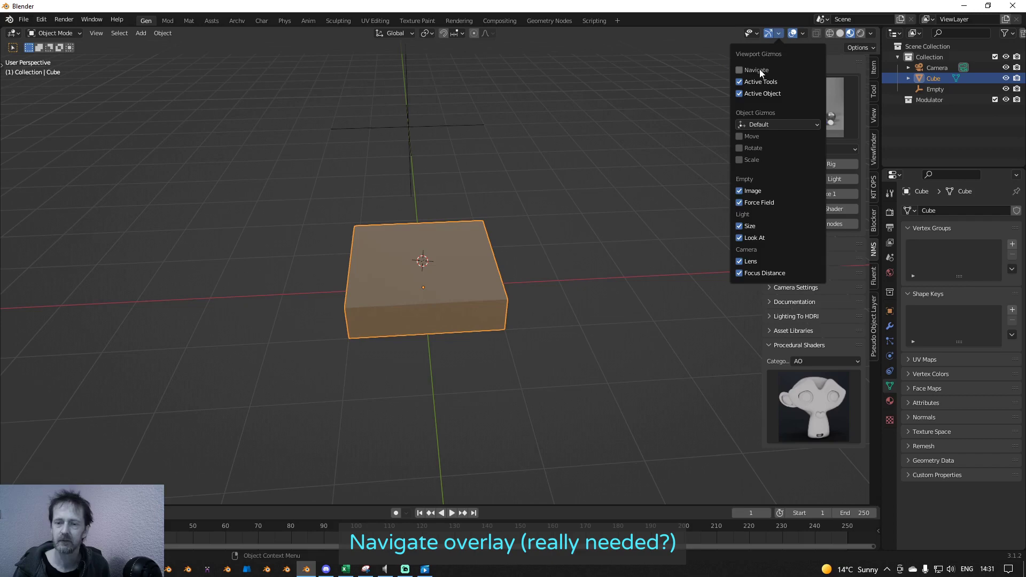
left_click(417, 129)
scroll(417, 129, "down", 1)
mouse_move(416, 129)
middle_mouse_down()
mouse_move(418, 112)
mouse_move(405, 117)
middle_mouse_up()
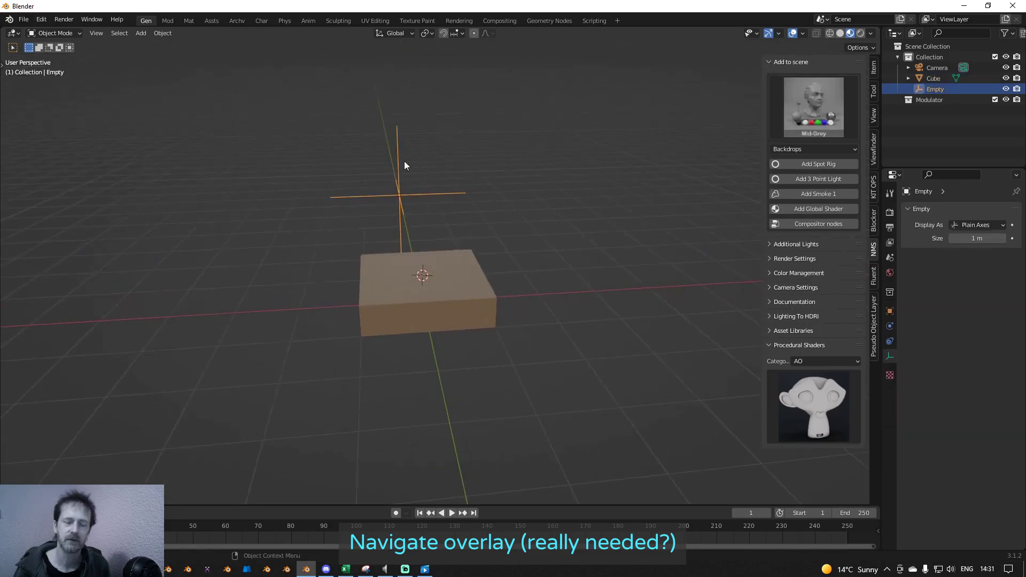
Step: Turn the Navigate gizmo back on, keeping the viewport gizmos enabled
left_click(779, 35)
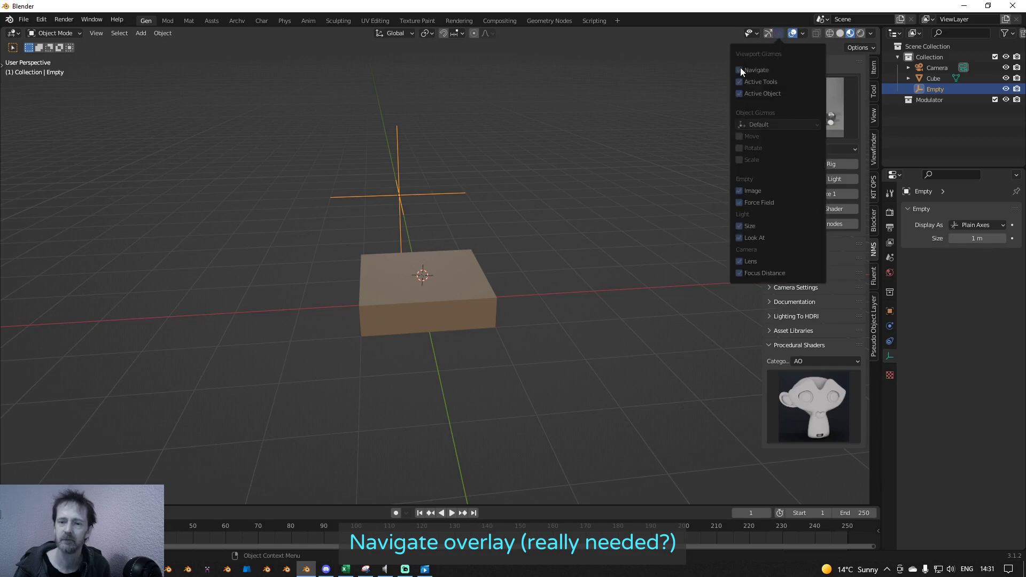
left_click(767, 34)
mouse_move(665, 152)
middle_mouse_down()
mouse_move(654, 160)
mouse_move(666, 164)
middle_mouse_up()
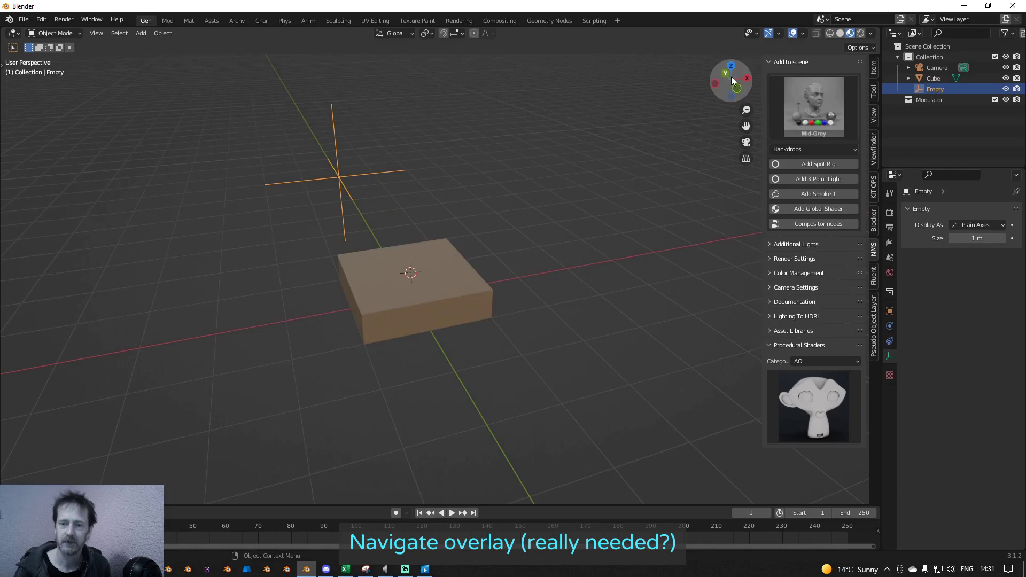
middle_click_drag(528, 192, 444, 220)
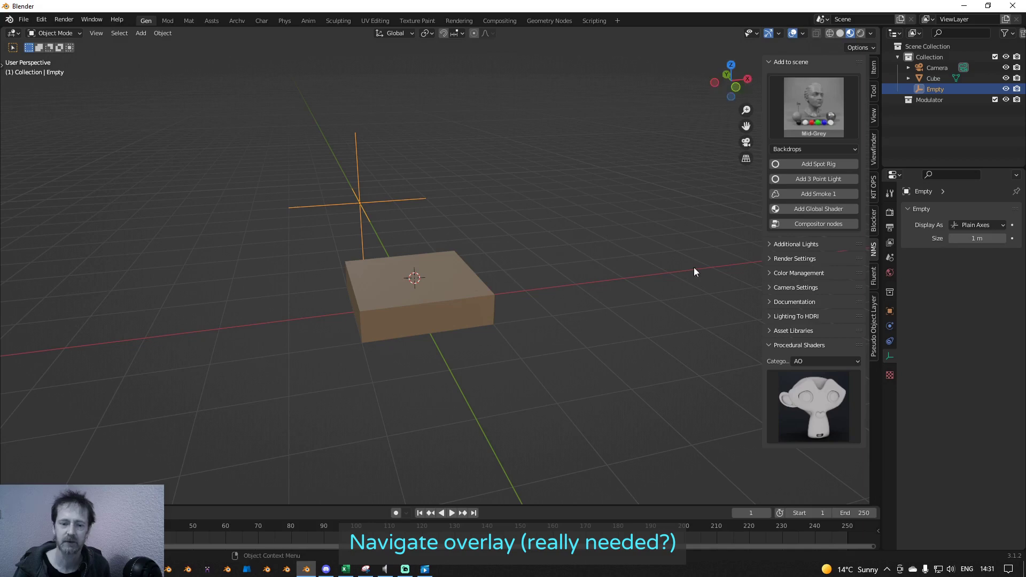
middle_click_drag(694, 272, 585, 274)
middle_click_drag(532, 170, 453, 202)
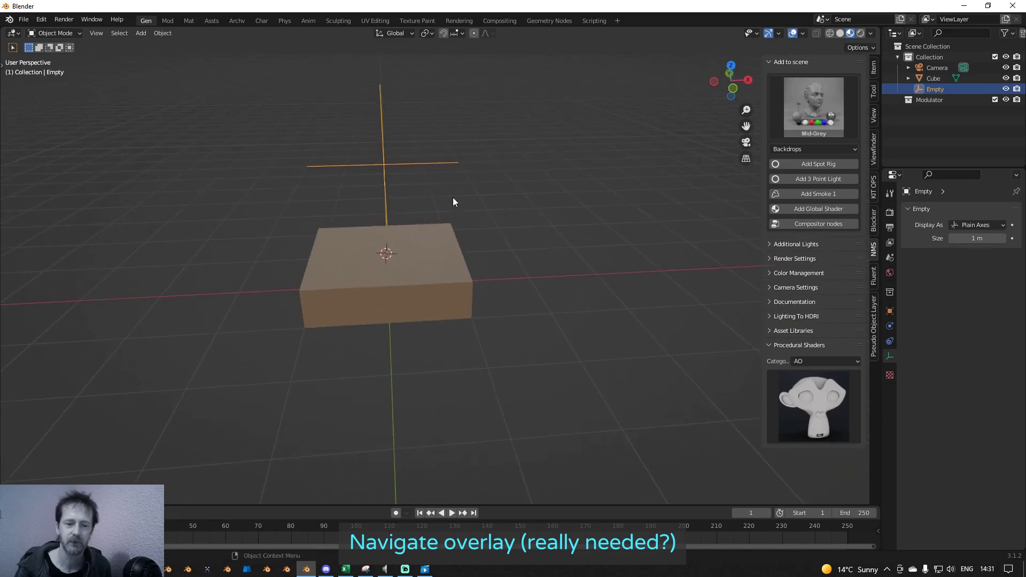
scroll(454, 198, "down", 7)
scroll(454, 197, "up", 7)
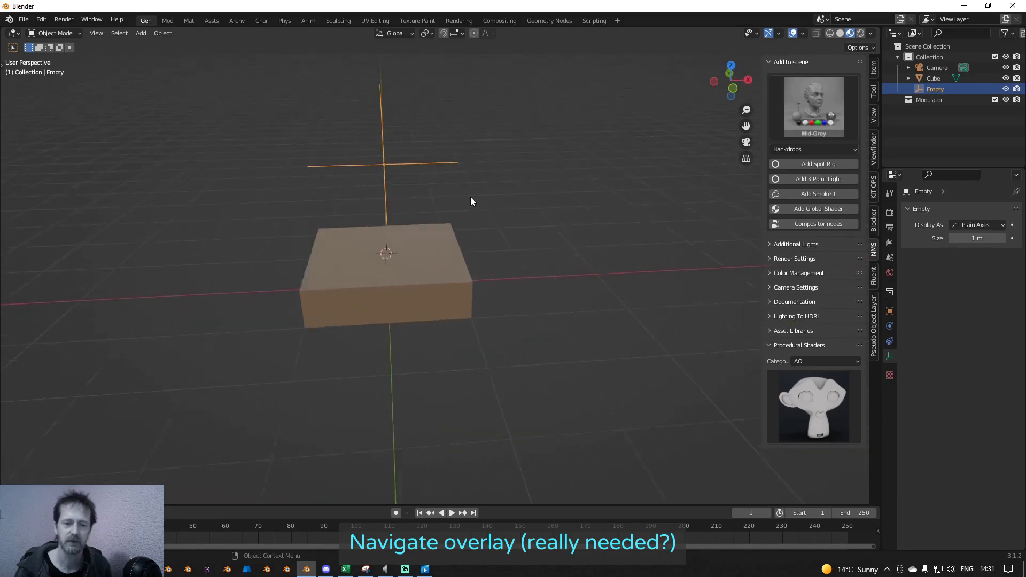
scroll(470, 201, "down", 4)
mouse_move(470, 206)
middle_mouse_down()
mouse_move(442, 196)
mouse_move(470, 195)
mouse_move(482, 208)
middle_mouse_up()
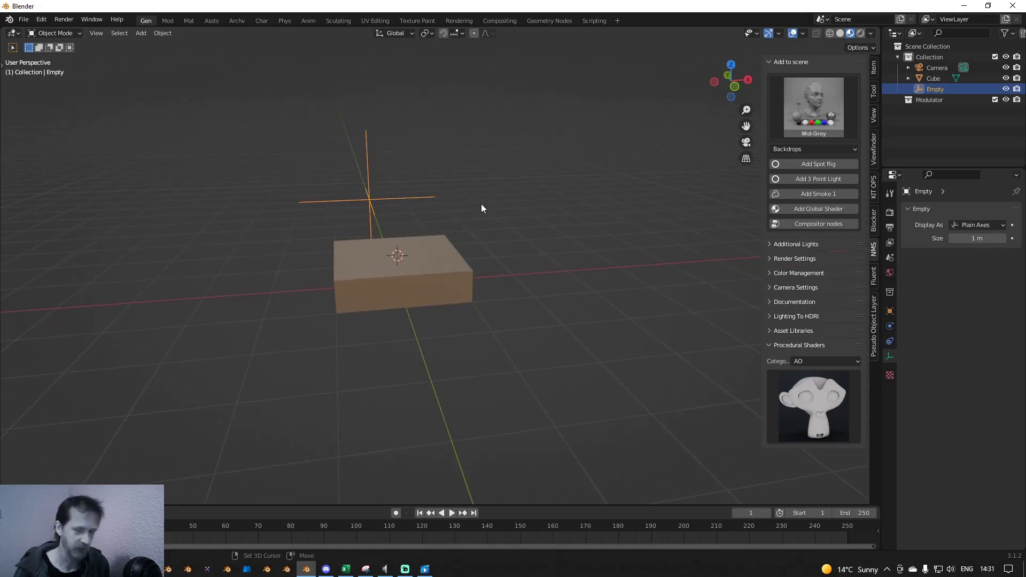
Step: Add a cube at the 3D cursor and move it 1 m up along Z
key("shift+a")
mouse_move(482, 204)
left_click(521, 225)
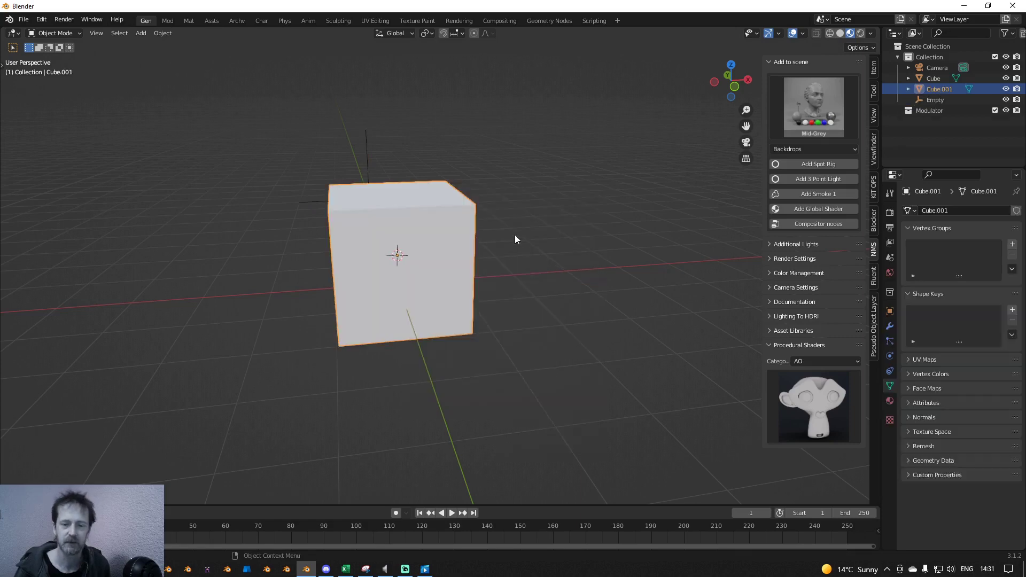
type("gz1")
key("Return")
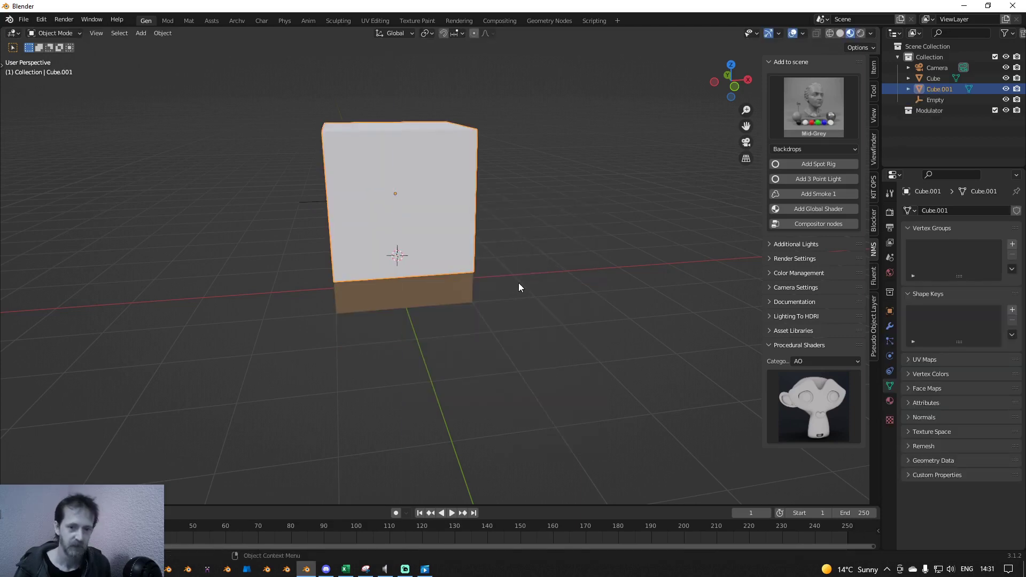
Step: Try scaling the new cube along X, cancel the scaling, and delete the cube
key("s")
key("x")
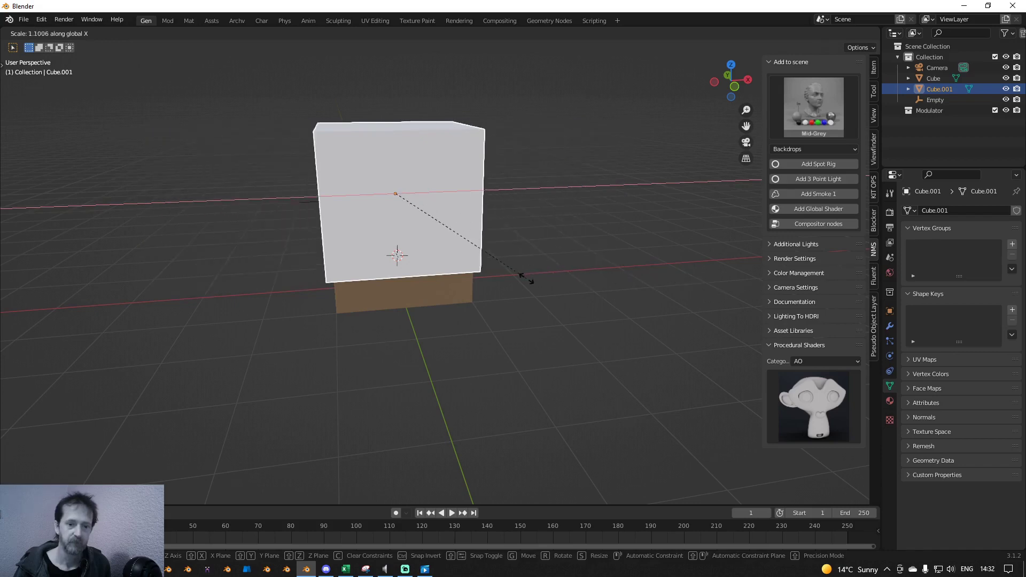
right_click(523, 293)
mouse_move(489, 279)
middle_mouse_down()
mouse_move(498, 288)
mouse_move(476, 266)
middle_mouse_up()
key("Delete")
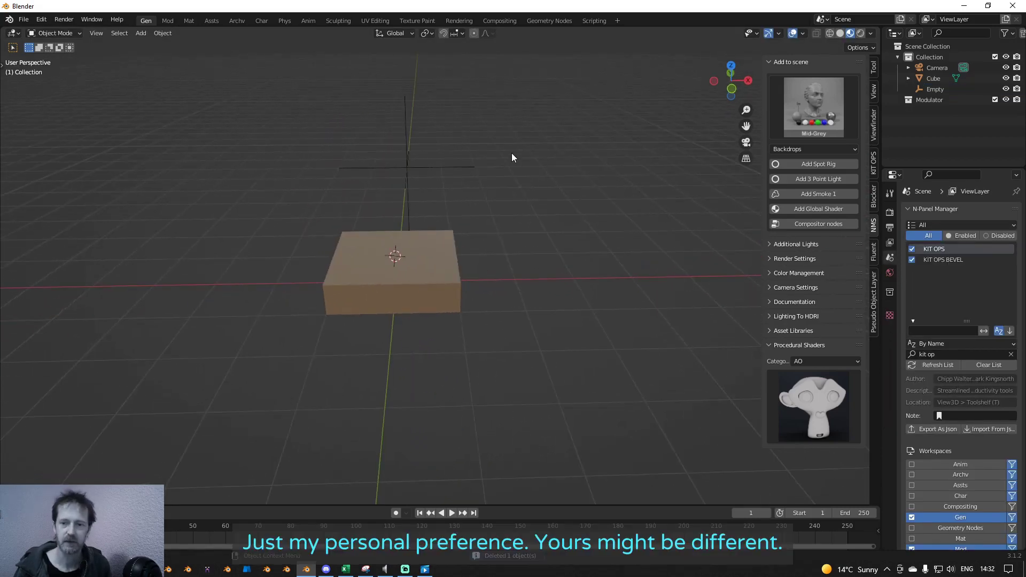
Step: Hide the Navigate gizmo in the 3D viewport and leave the Empty deselected
middle_click_drag(449, 193, 469, 195)
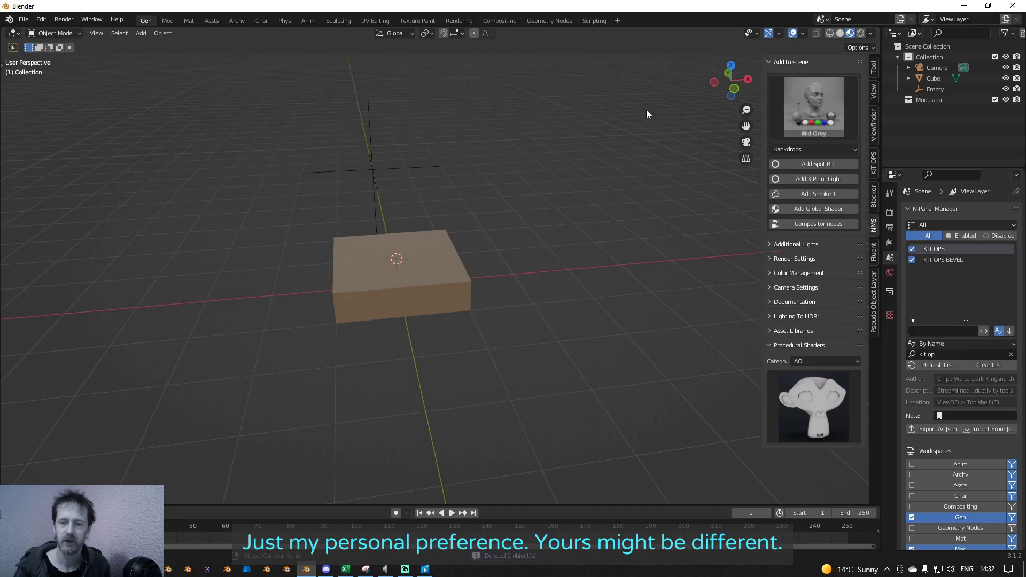
left_click(778, 33)
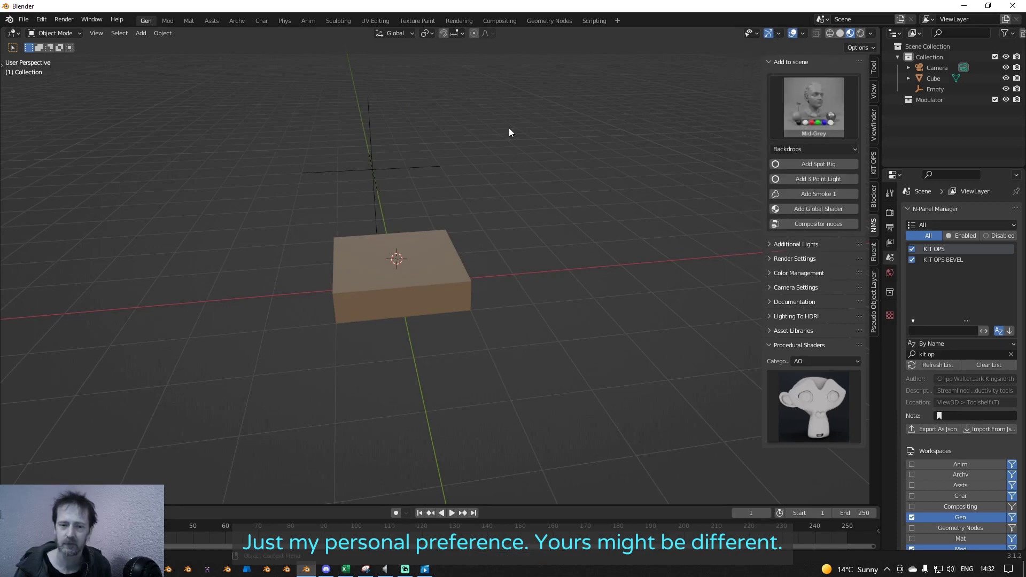
left_click(351, 170)
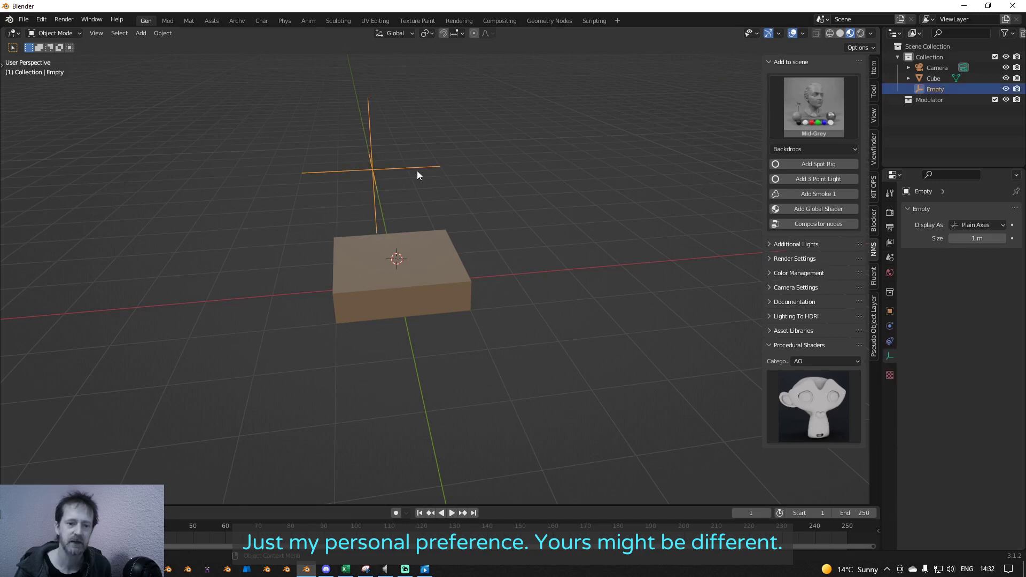
middle_click_drag(388, 219, 417, 162)
left_click(304, 149)
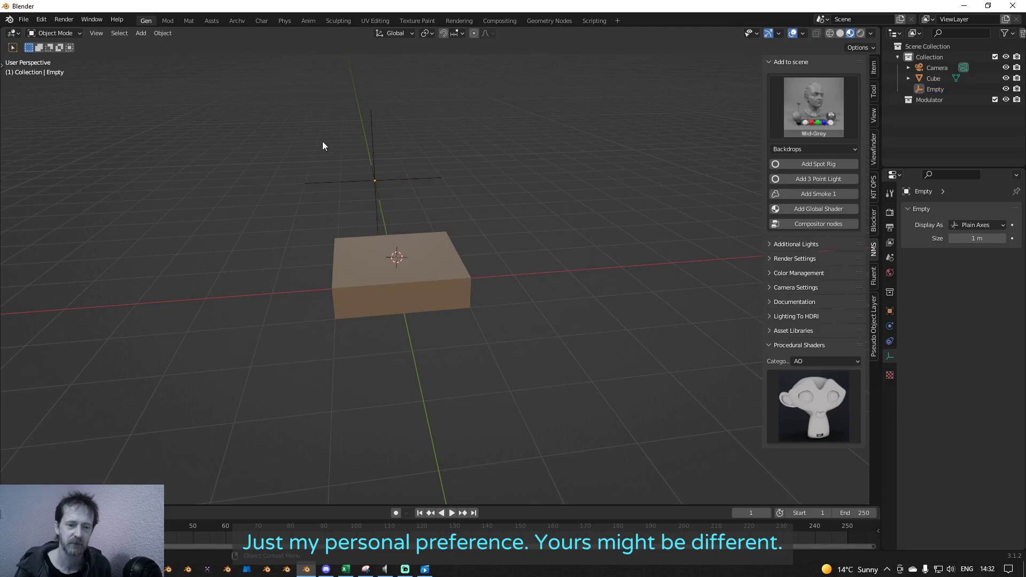
middle_click_drag(359, 221, 399, 220)
scroll(406, 221, "up", 3)
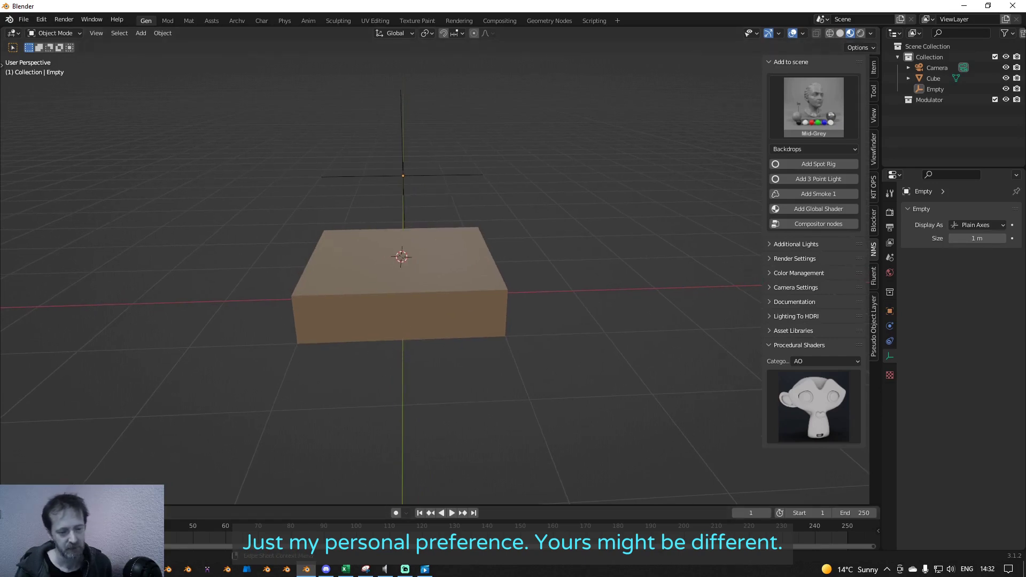
Step: Switch to the browser and highlight the checklist item about making one workspace as good as possible
left_click_drag(290, 297, 452, 297)
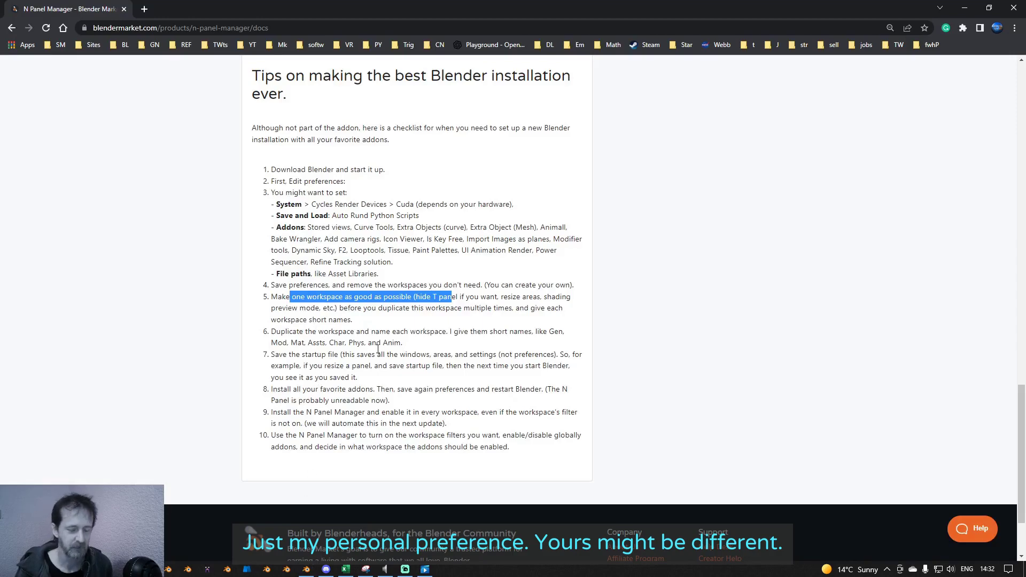
Step: Switch to Blender and select the flat cube in the 3D viewport
left_click(307, 570)
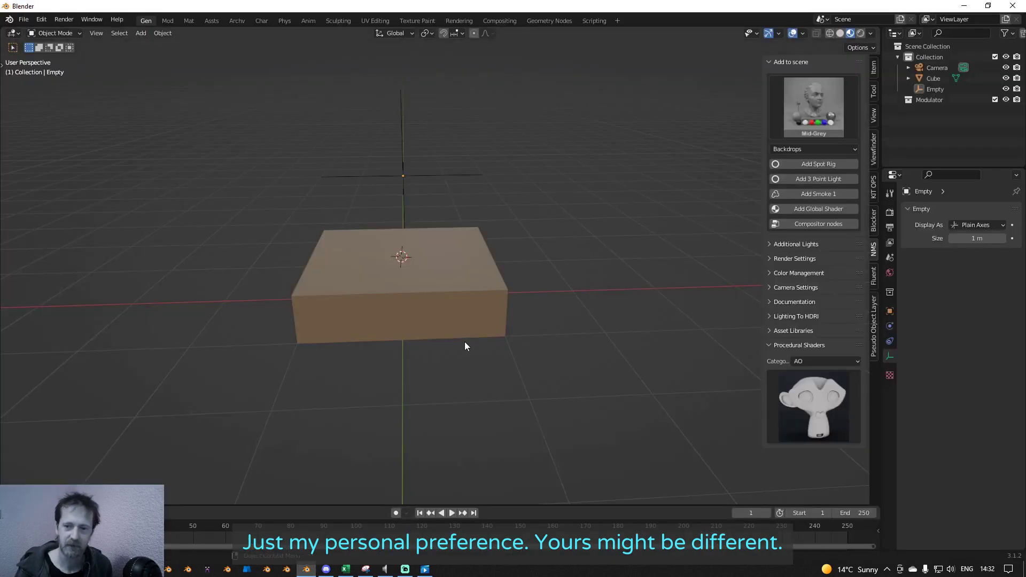
middle_click_drag(481, 280, 483, 294)
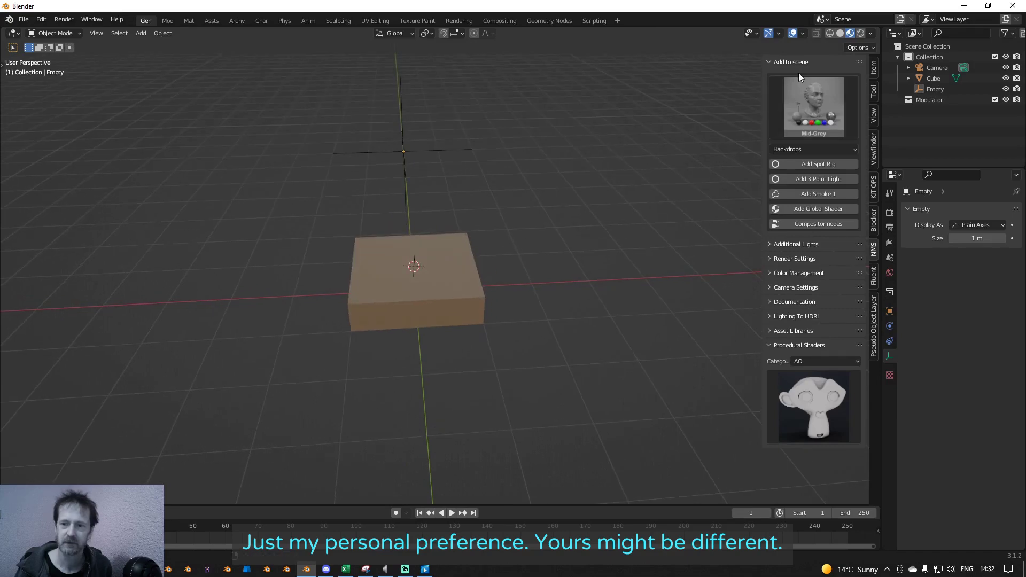
left_click(781, 32)
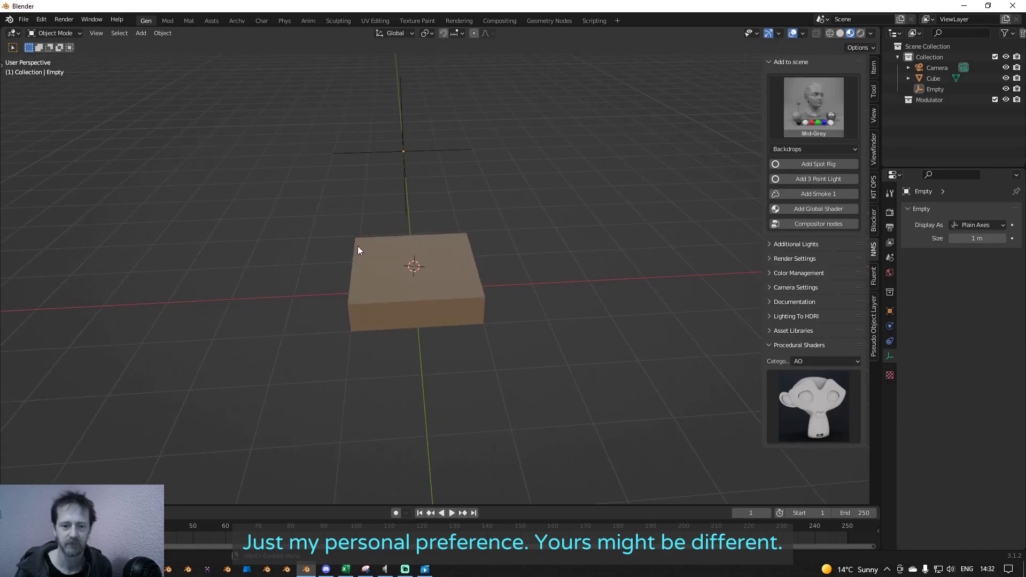
left_click(397, 272)
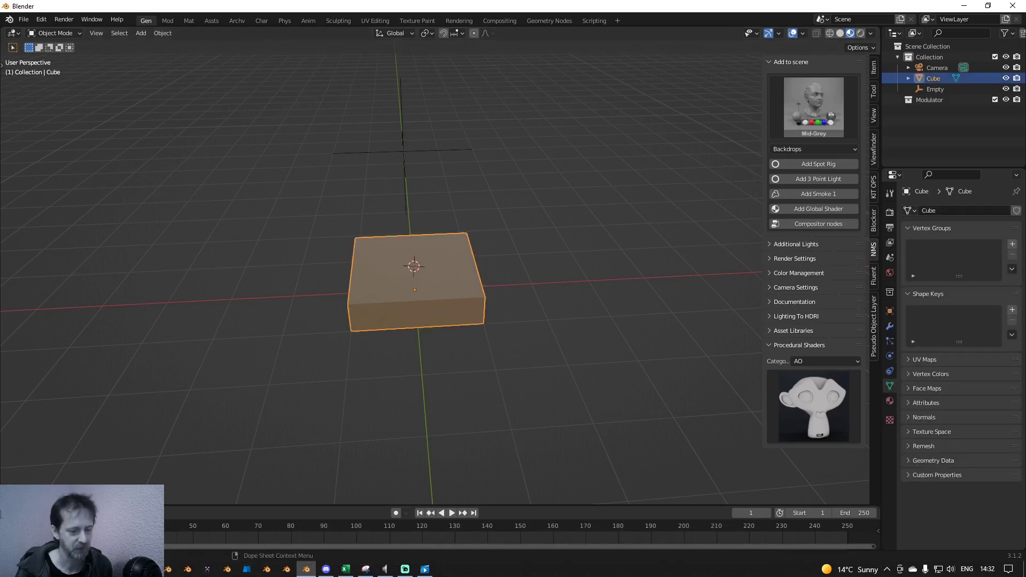
Step: Switch to the browser and highlight the checklist item about duplicating the workspace and giving each one a short name
key("alt+Tab")
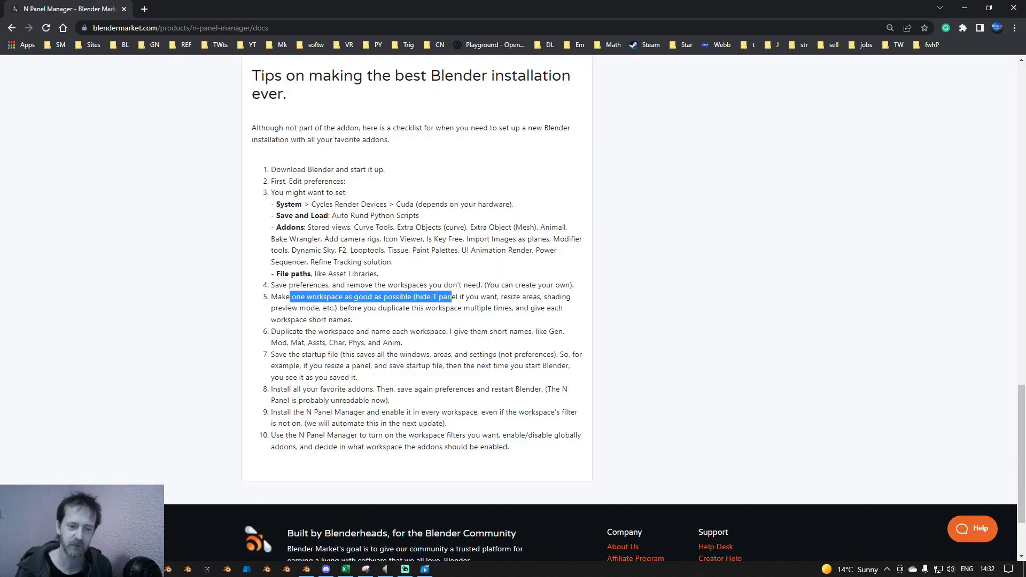
left_click_drag(277, 333, 532, 329)
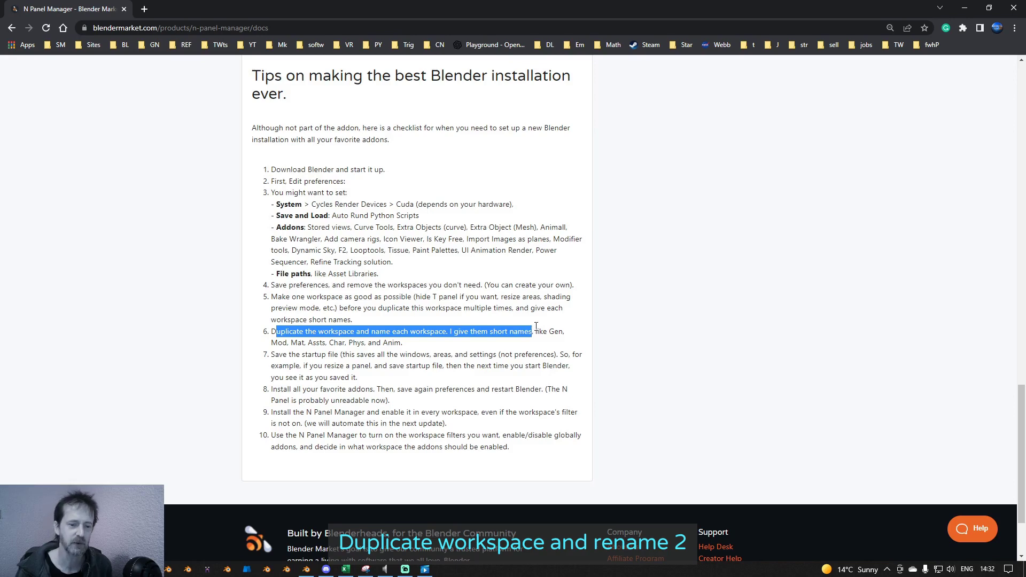
Step: Switch to Blender, view the HumGen starting-human choices in the Char workspace, and return to the Gen workspace
key("alt+Tab")
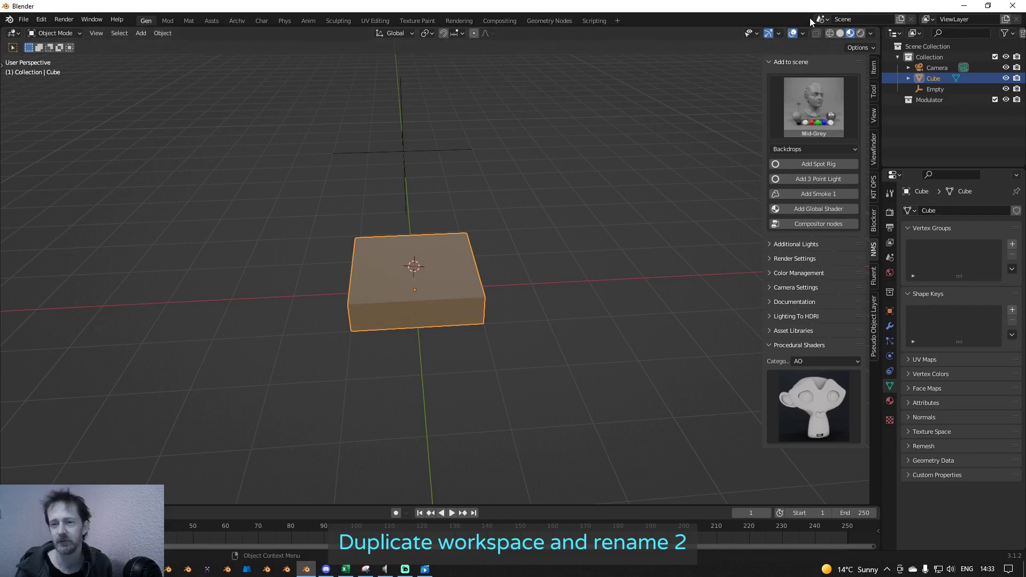
left_click(267, 21)
left_click(813, 181)
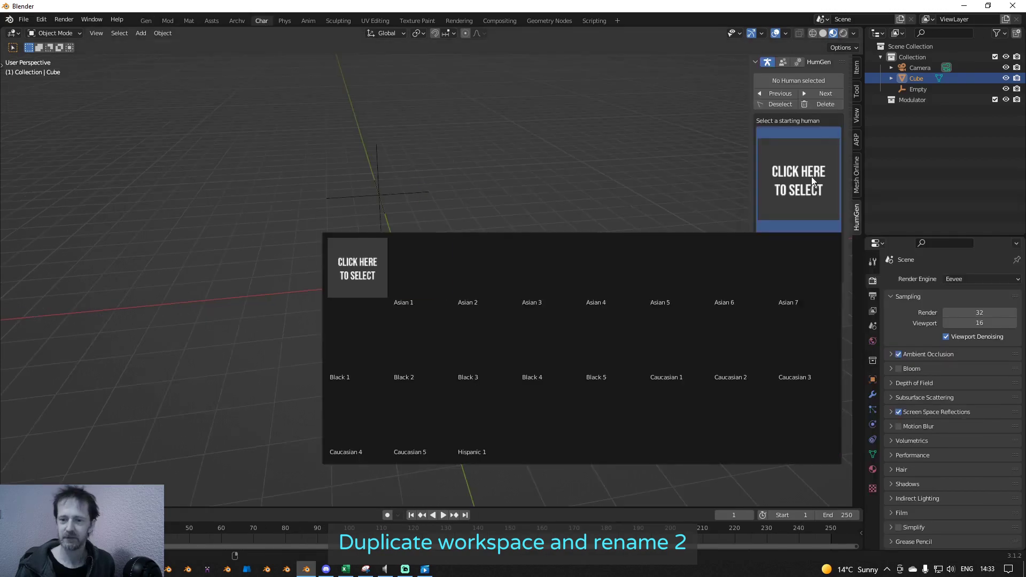
left_click(145, 21)
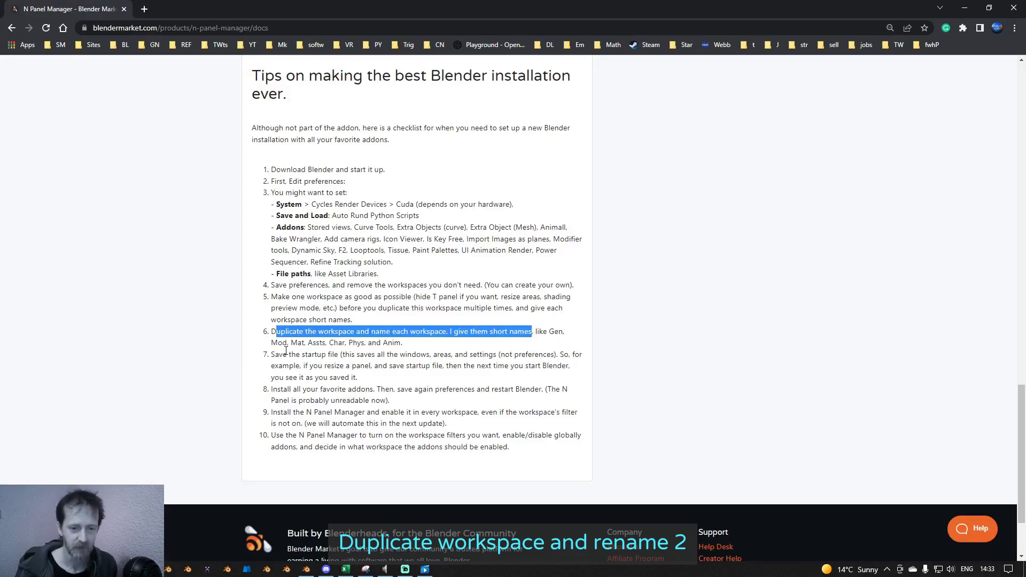
Step: Highlight the checklist item about saving the startup file in the browser
left_click_drag(288, 354, 580, 355)
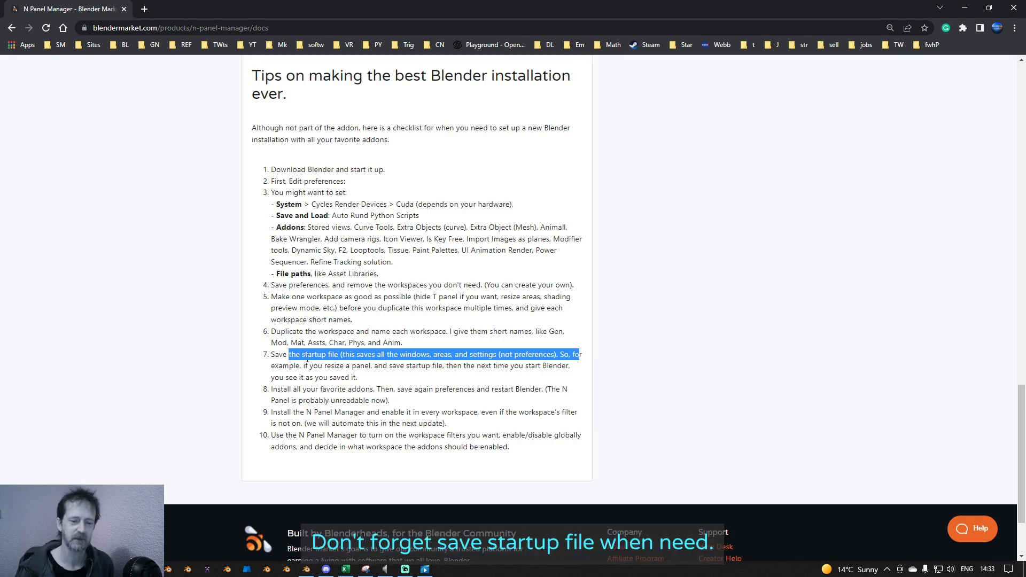
left_click_drag(279, 354, 423, 356)
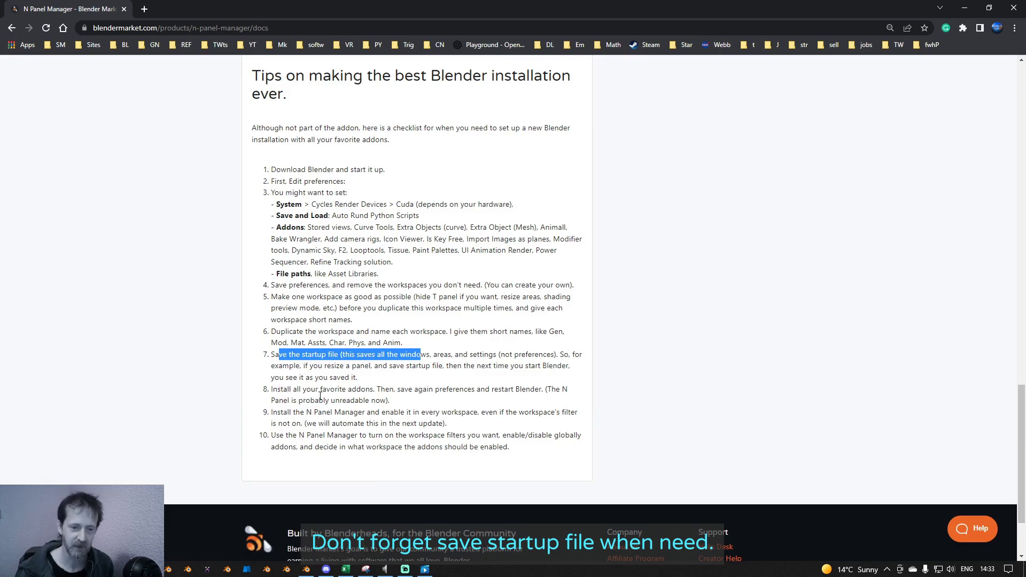
Step: Switch to the OBS2 folder and play the video 08_Install_addons_restart.mp4
left_click(307, 570)
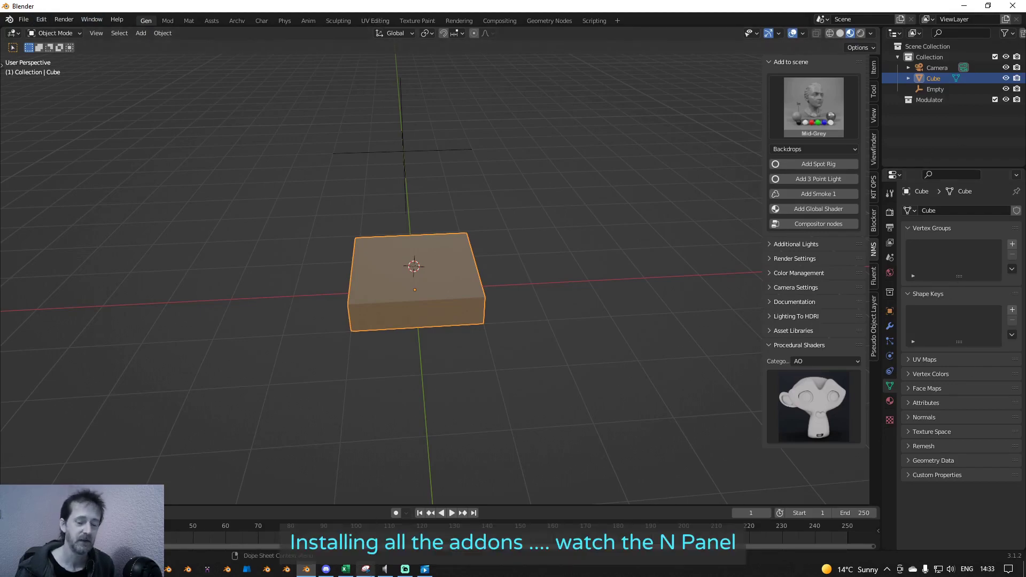
key("alt+Tab")
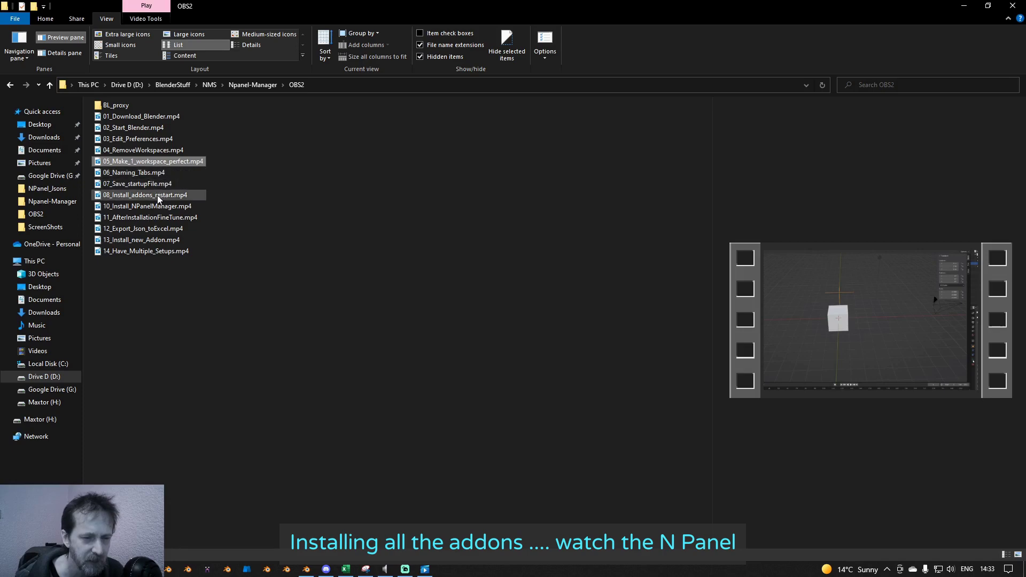
left_click(155, 197)
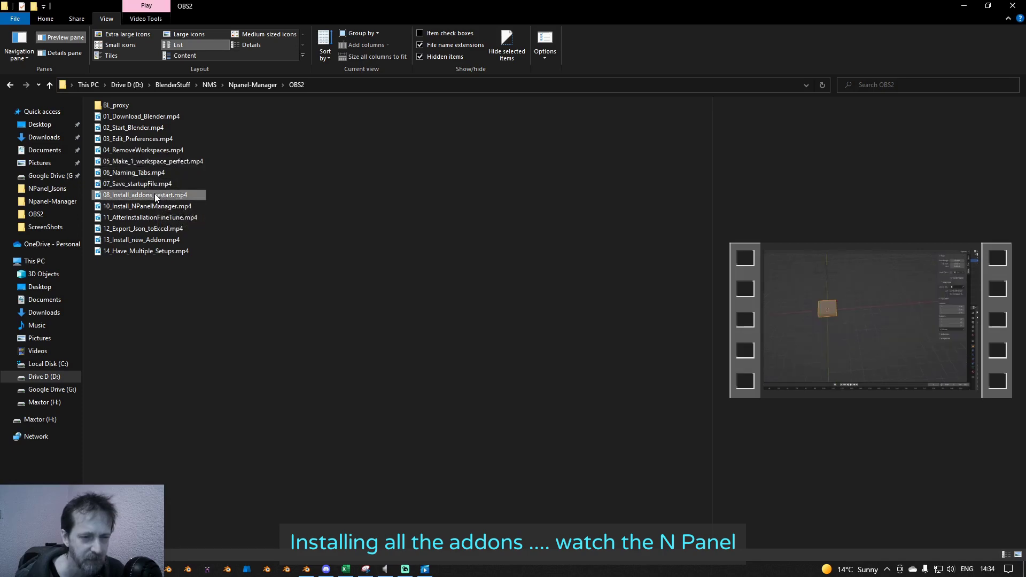
double_click(155, 196)
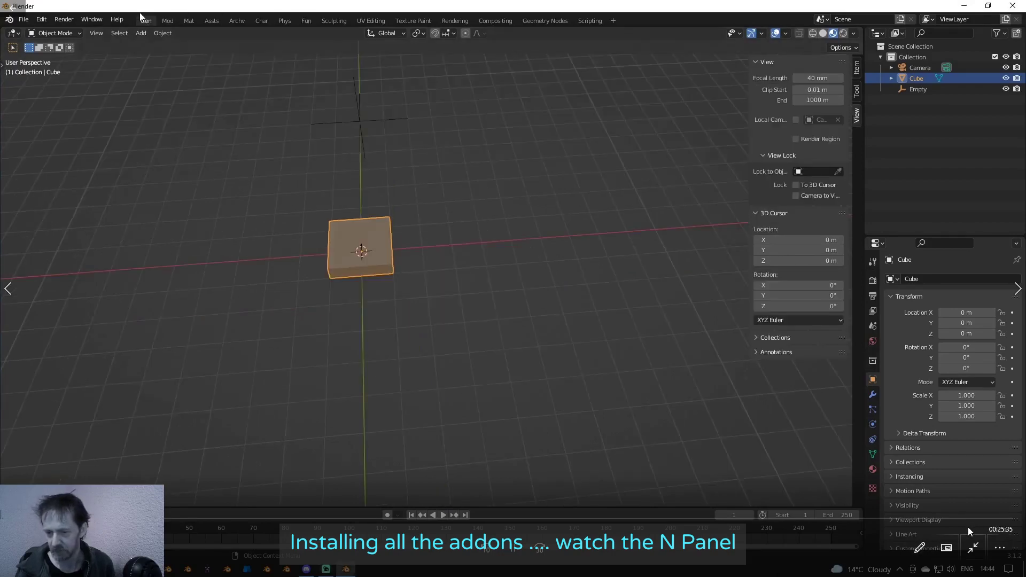
Step: Skim through the recorded add-on installations from start to near the end, and pause the video about 45 seconds before it finishes
left_click(177, 518)
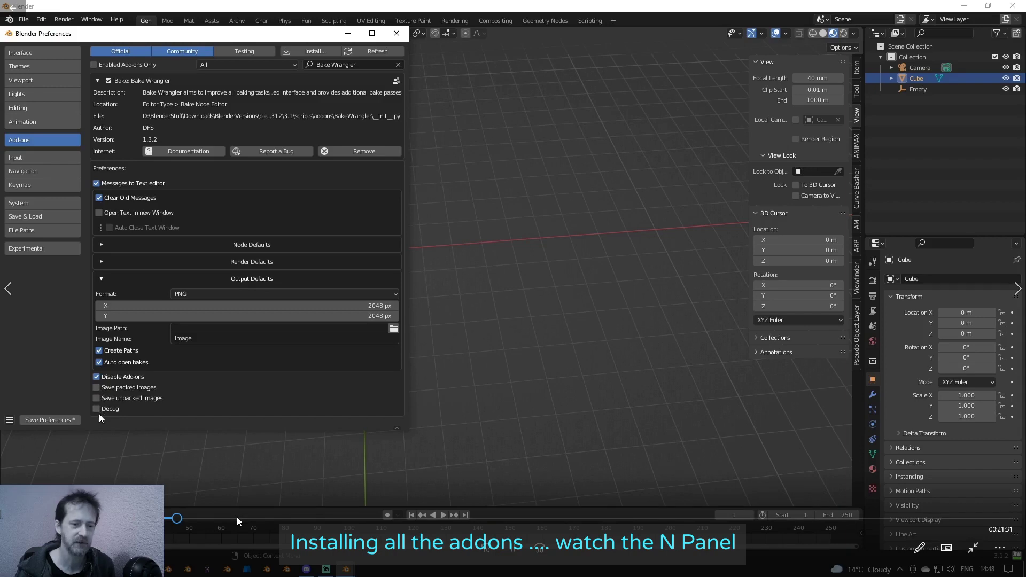
left_click(259, 518)
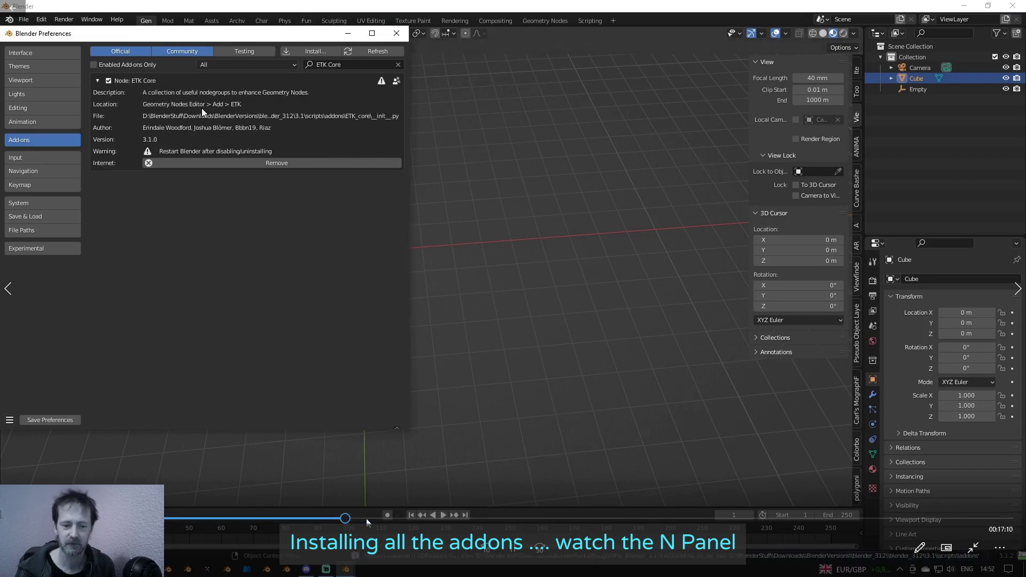
left_click(401, 519)
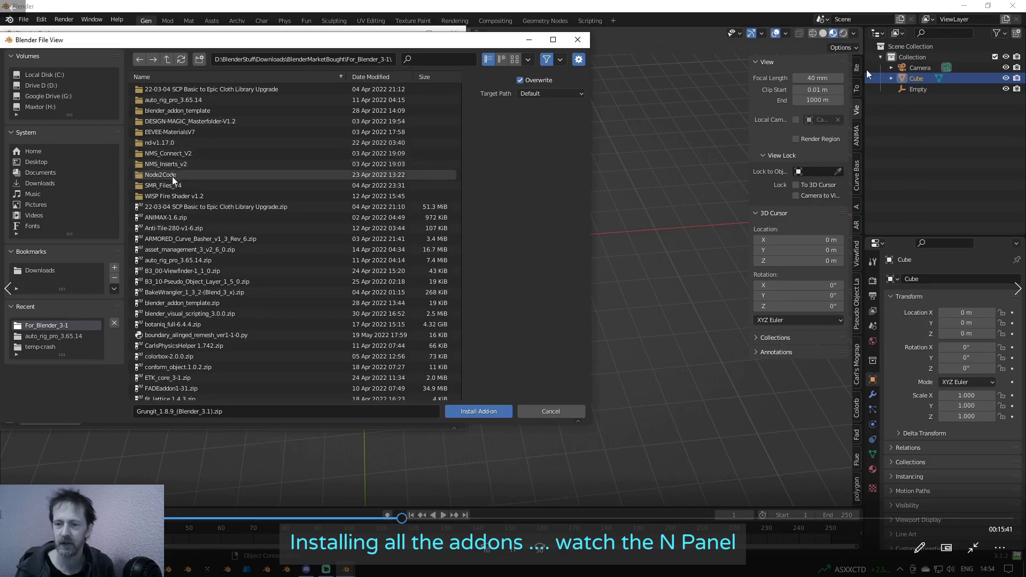
left_click(494, 518)
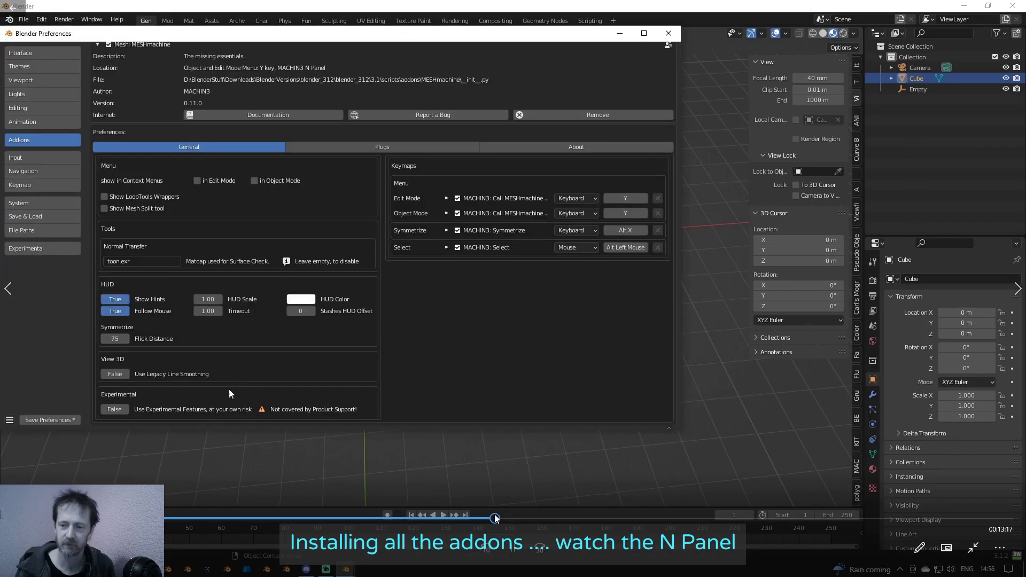
left_click(572, 519)
left_click(646, 519)
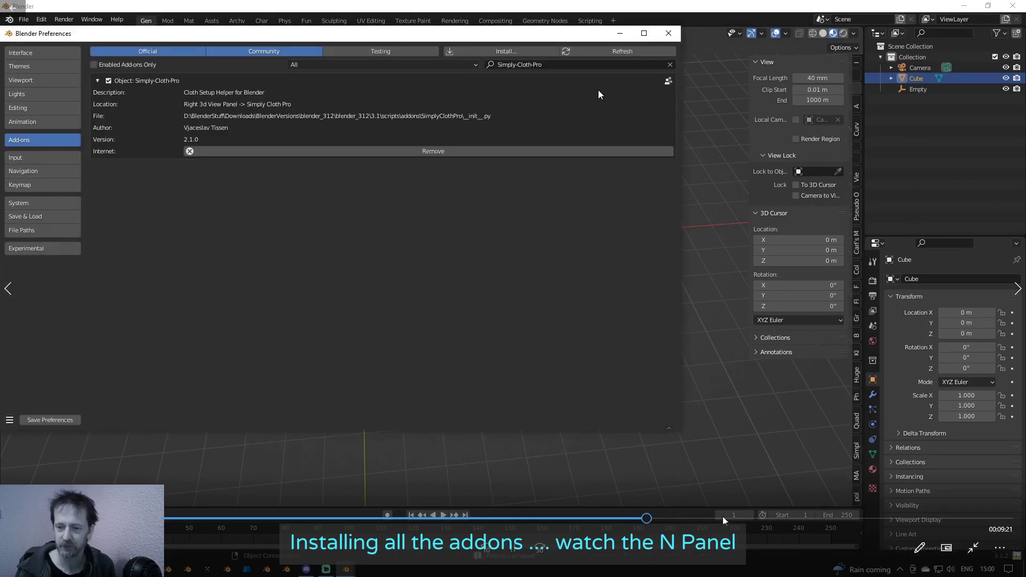
left_click(732, 519)
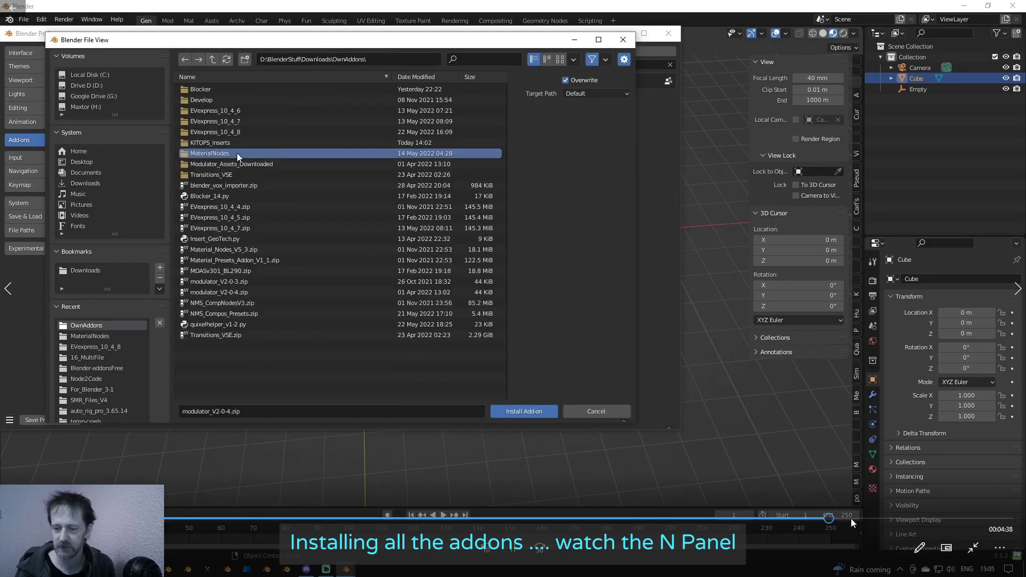
left_click(887, 518)
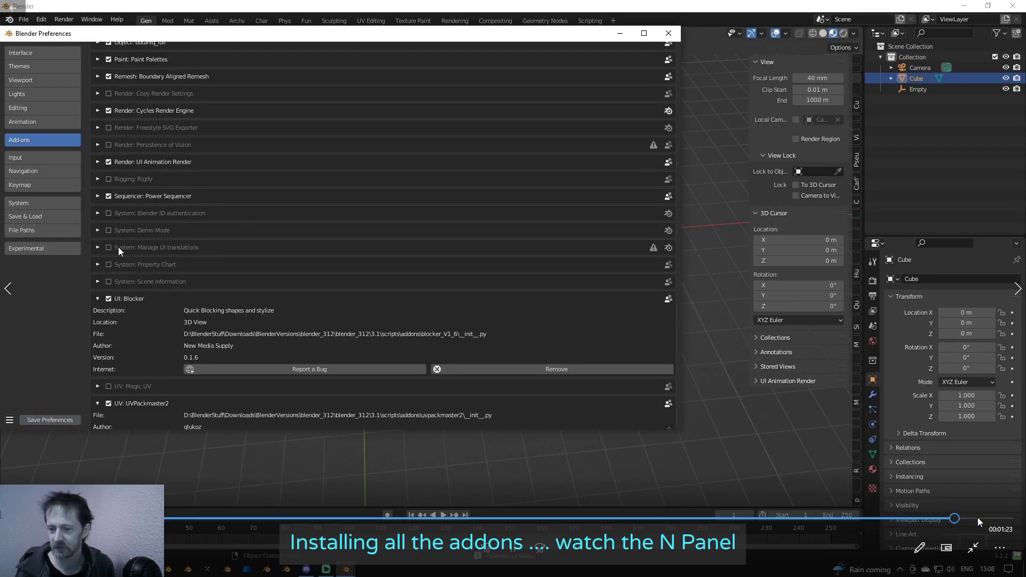
left_click(978, 519)
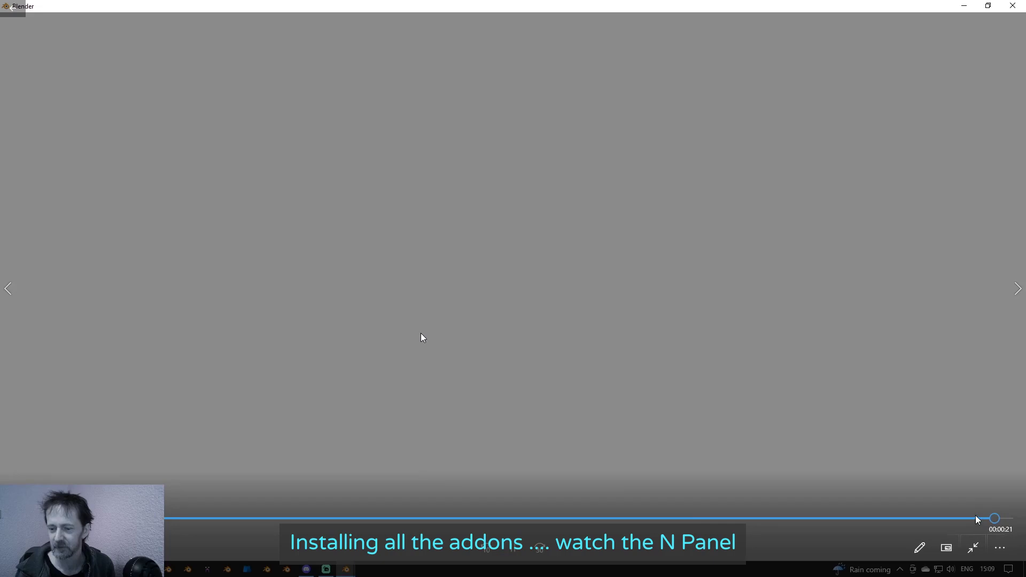
left_click(976, 518)
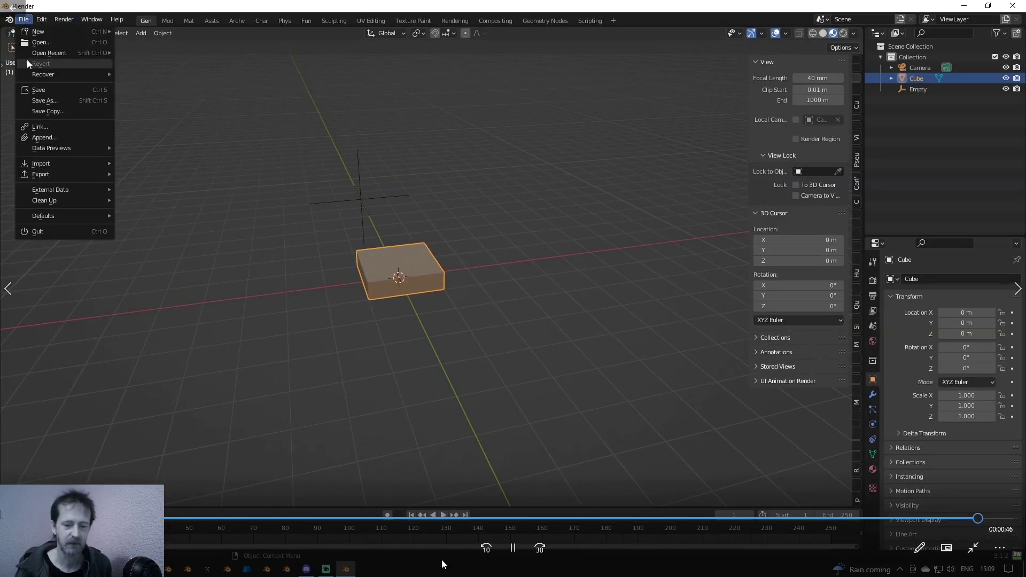
left_click(517, 555)
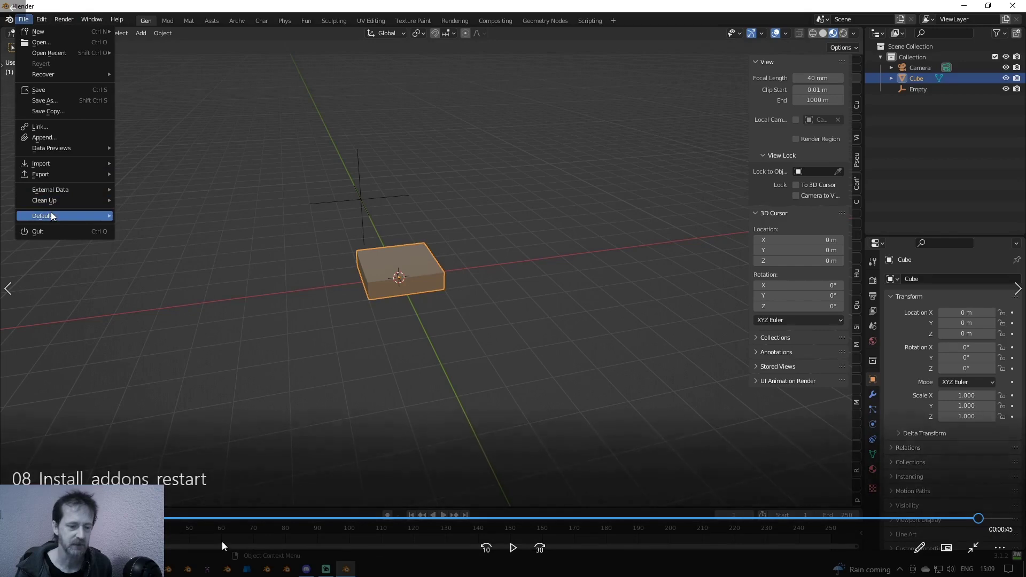
Step: Exit the full-screen video, select 10_Install_NPanelManager.mp4 in the OBS2 folder, and return to Blender
left_click(976, 546)
left_click(89, 570)
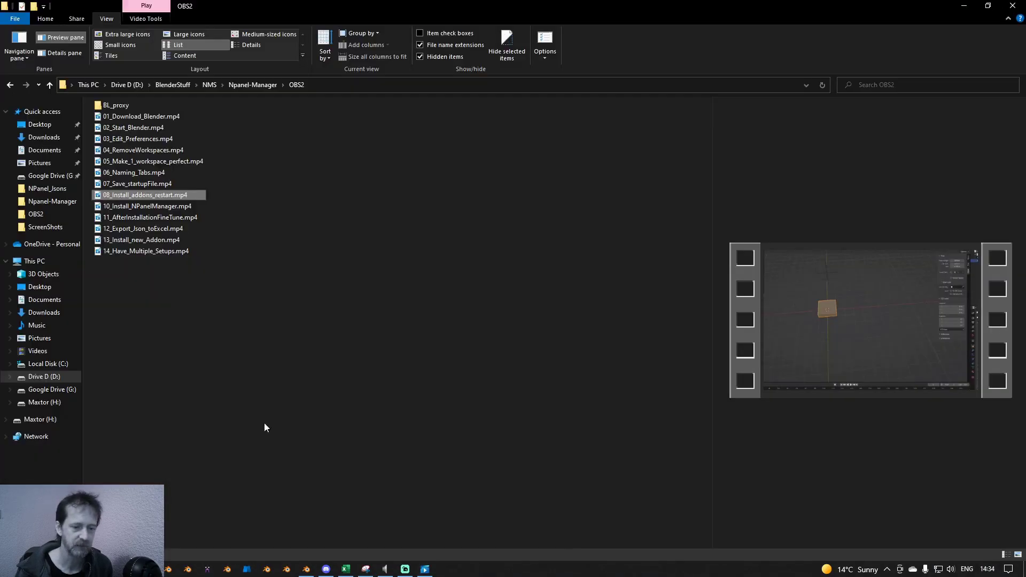
left_click(157, 209)
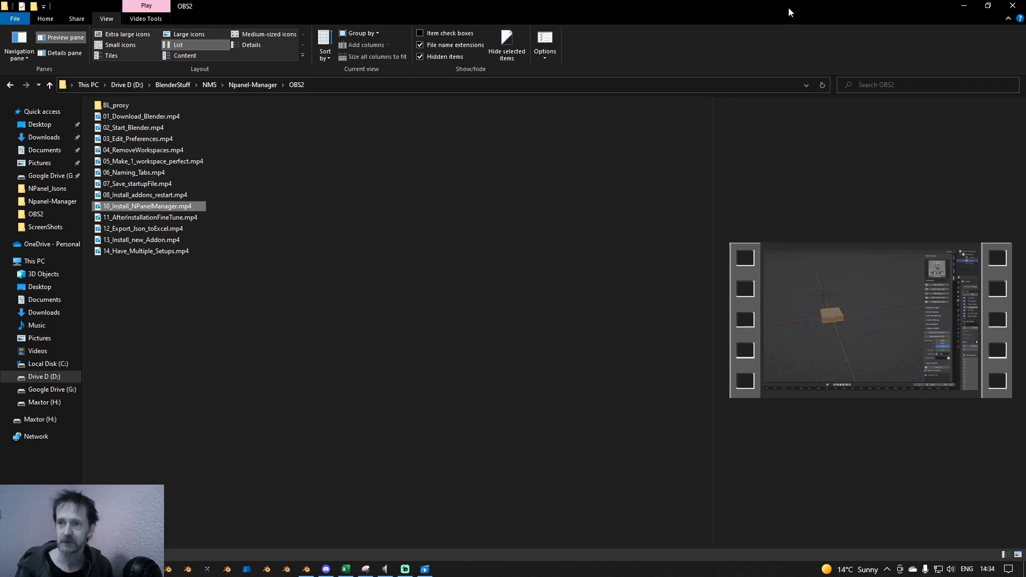
left_click(964, 6)
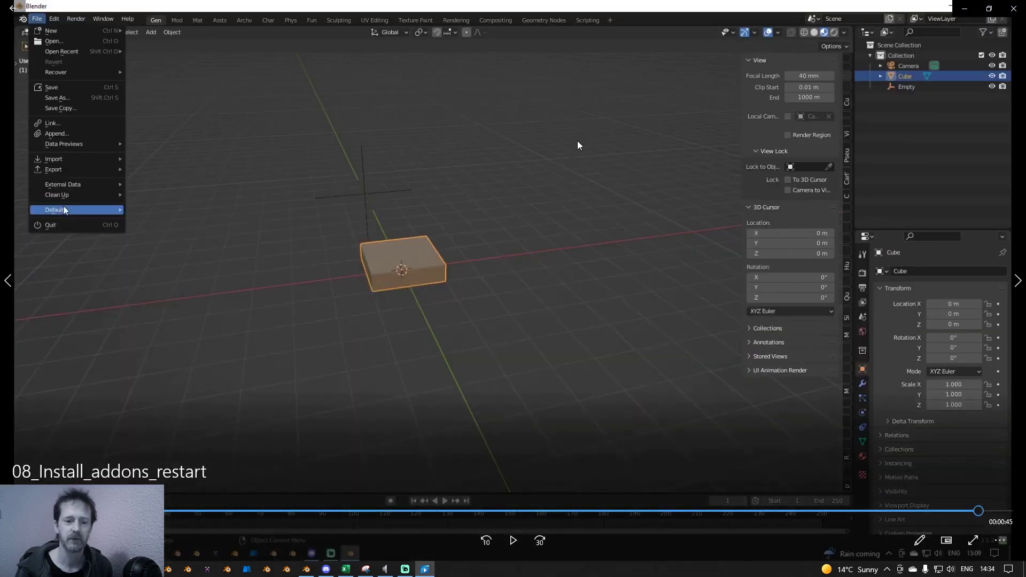
left_click(989, 9)
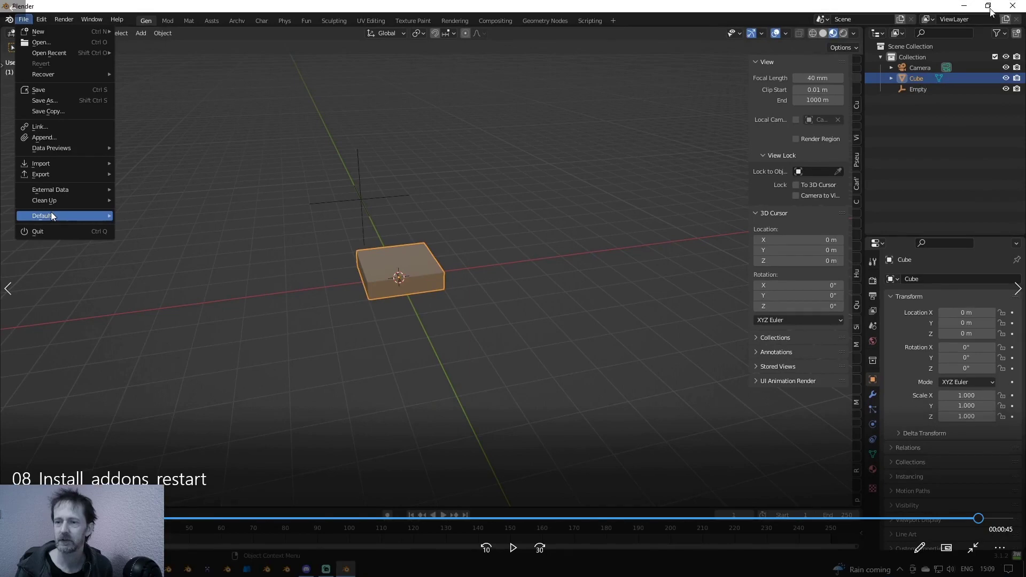
left_click(981, 545)
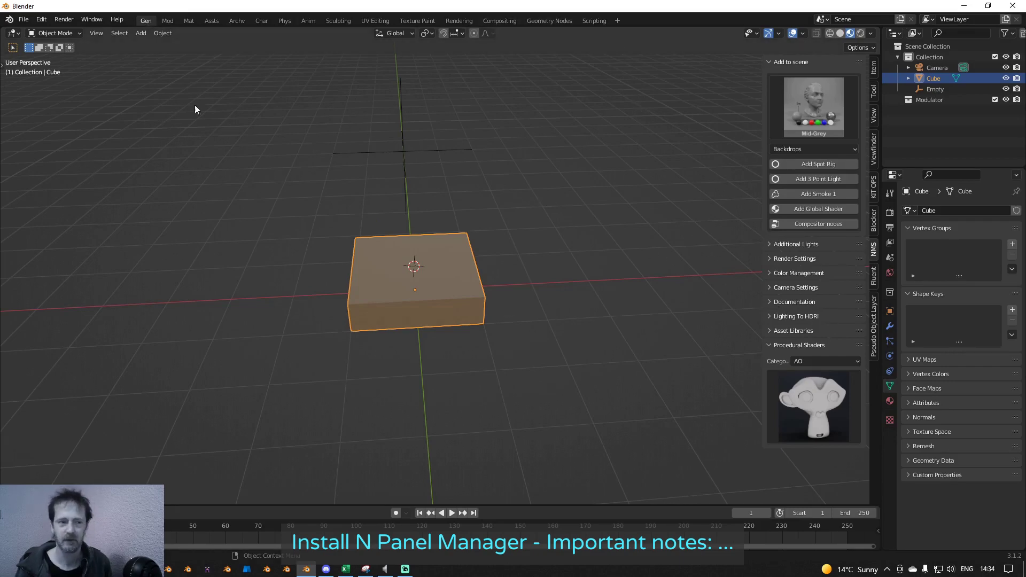
Step: Open the Add-ons preferences in Blender and clear the add-on search term
left_click(41, 20)
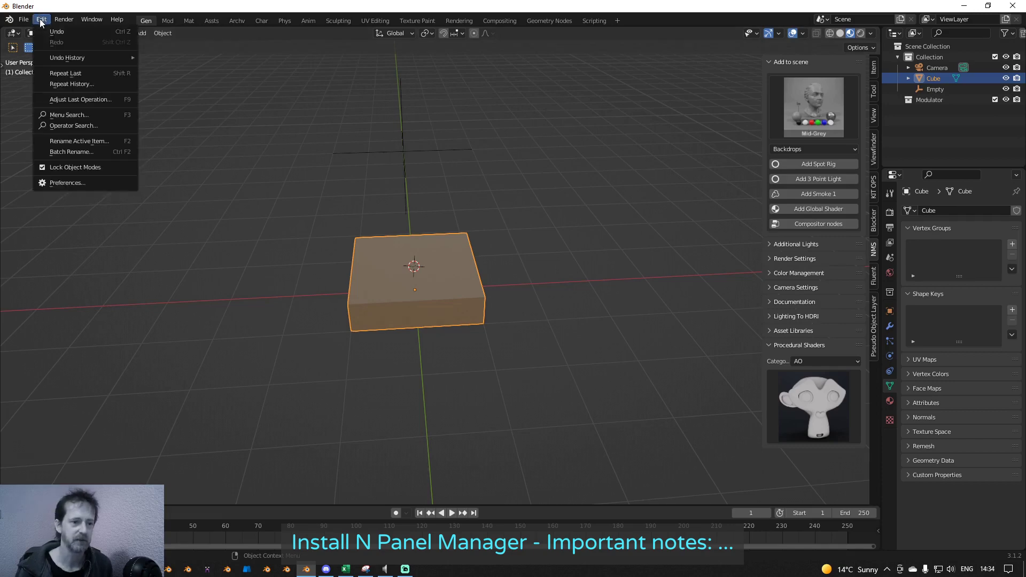
left_click(84, 184)
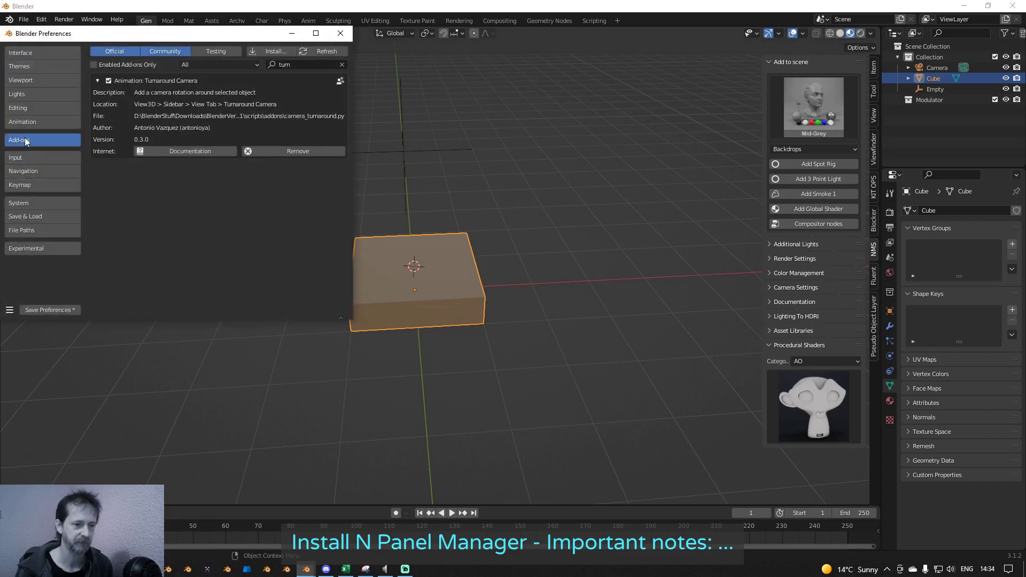
left_click(341, 65)
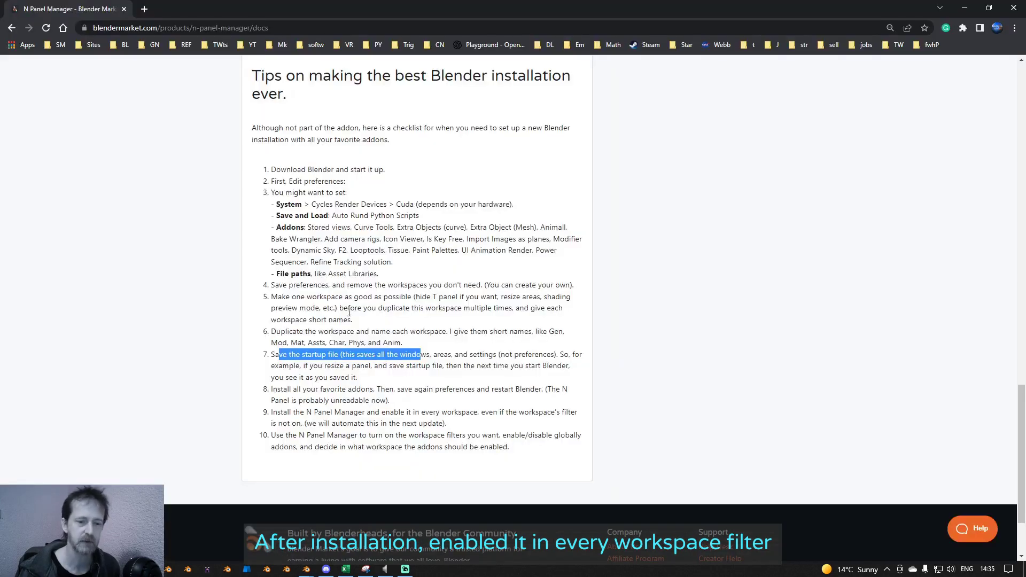
Step: Switch to the browser and review the N Panel Manager documentation above the Blender installation checklist
scroll(433, 253, "up", 15)
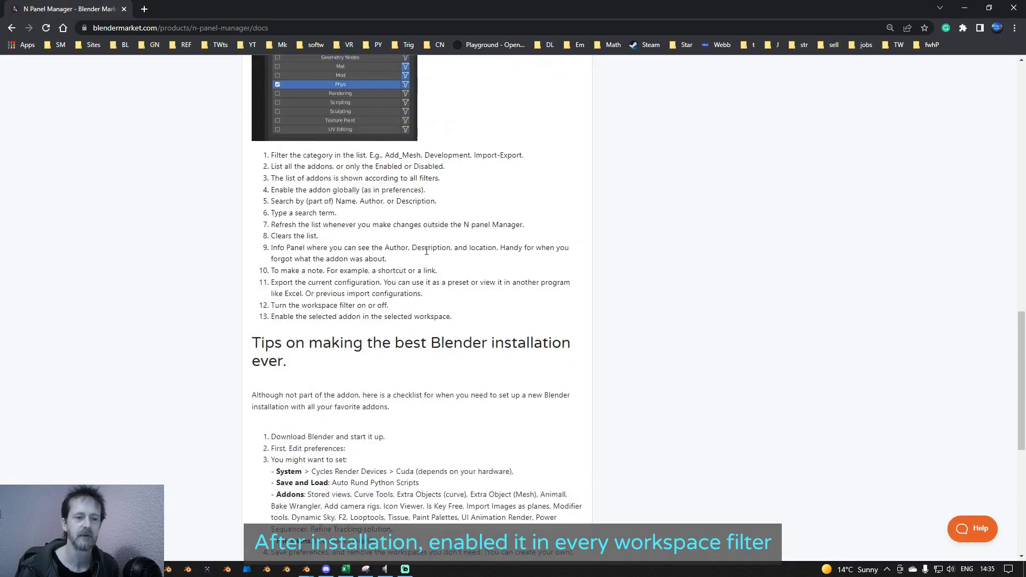
scroll(433, 252, "down", 3)
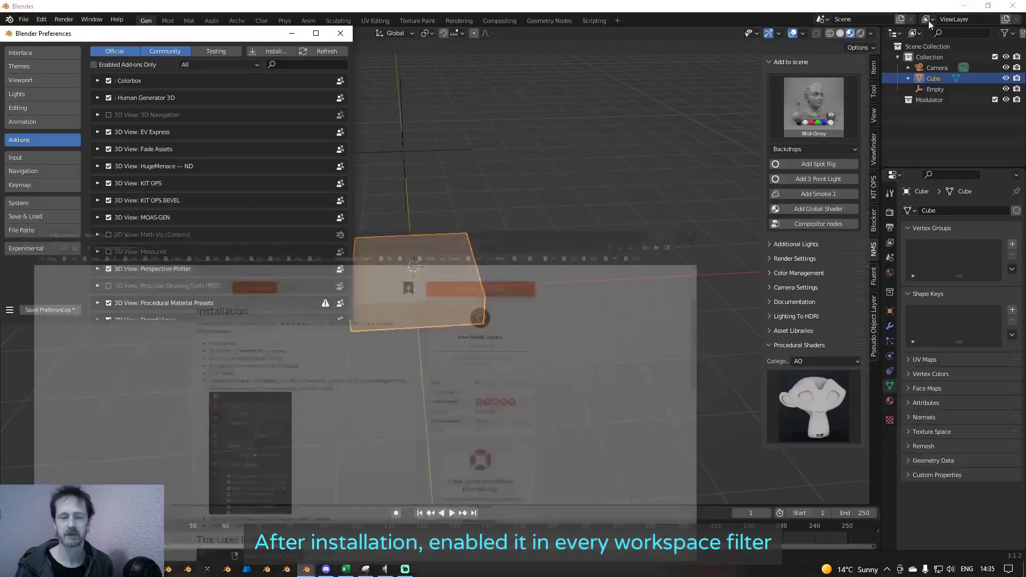
Step: Return to Blender and close the Preferences window
left_click(967, 8)
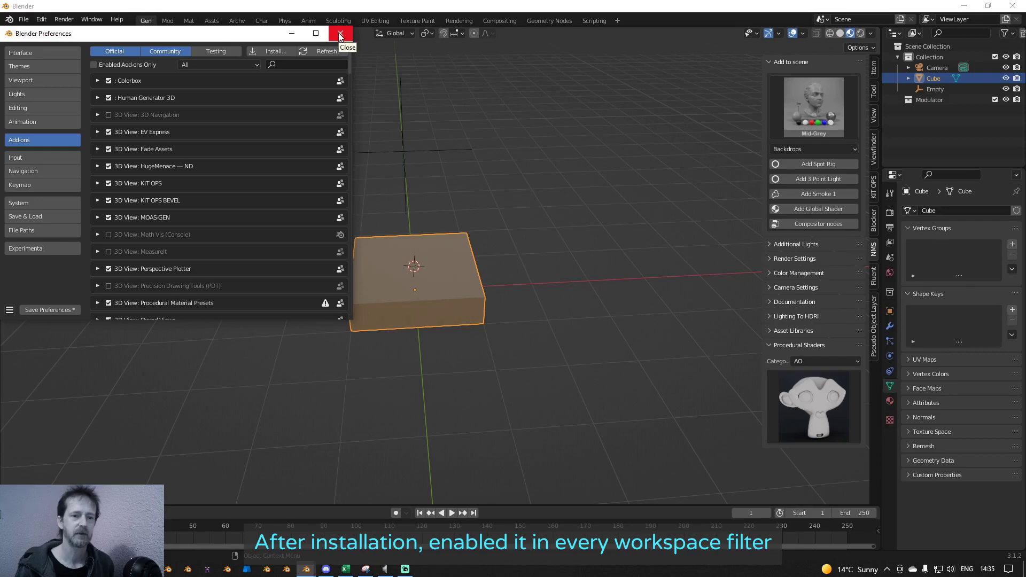
left_click(340, 35)
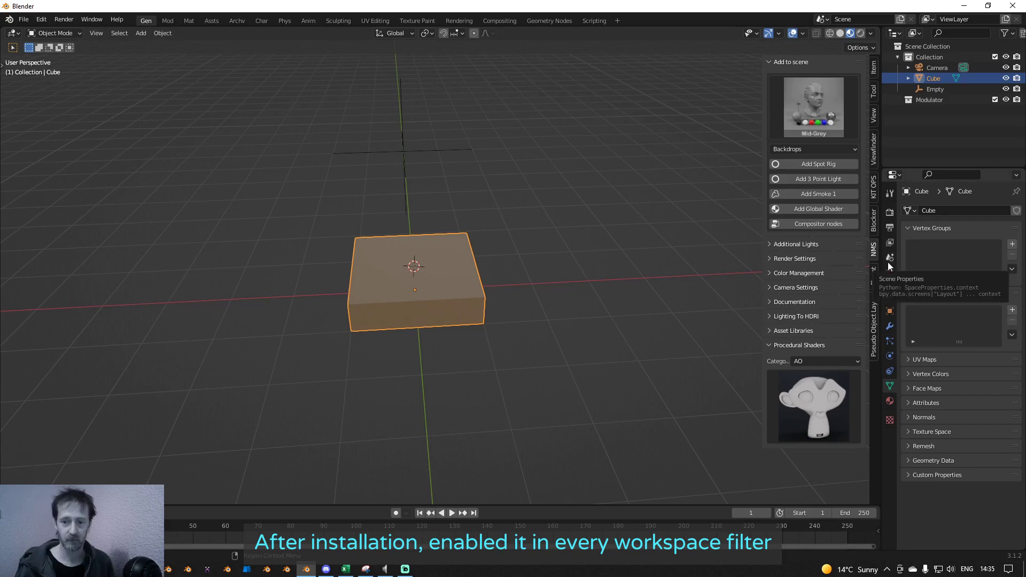
Step: Open the active workspace's tool properties and look through its Filter Add-ons list down to the N-Panel Manager entry
left_click(890, 194)
scroll(978, 364, "down", 20)
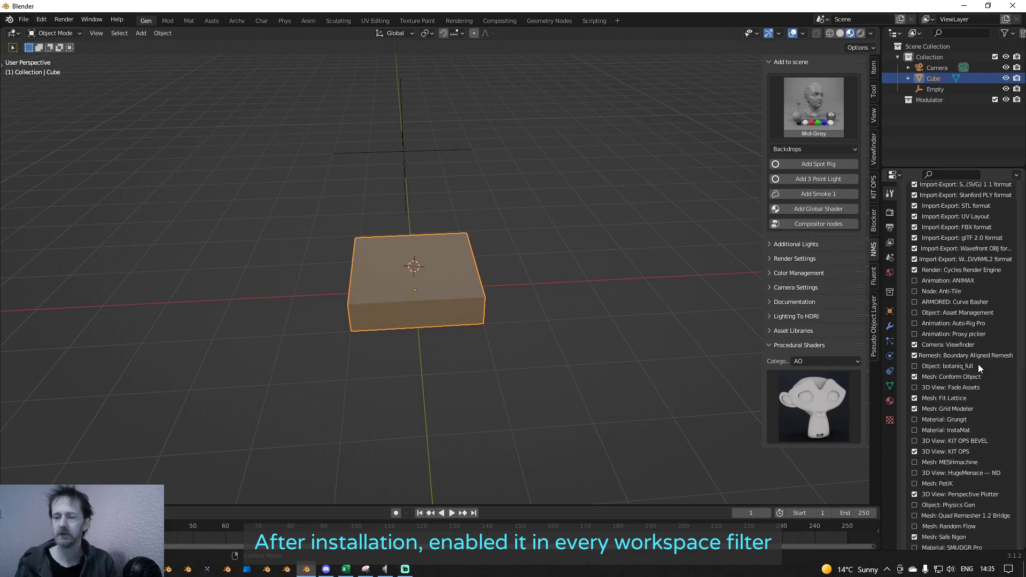
scroll(978, 364, "up", 4)
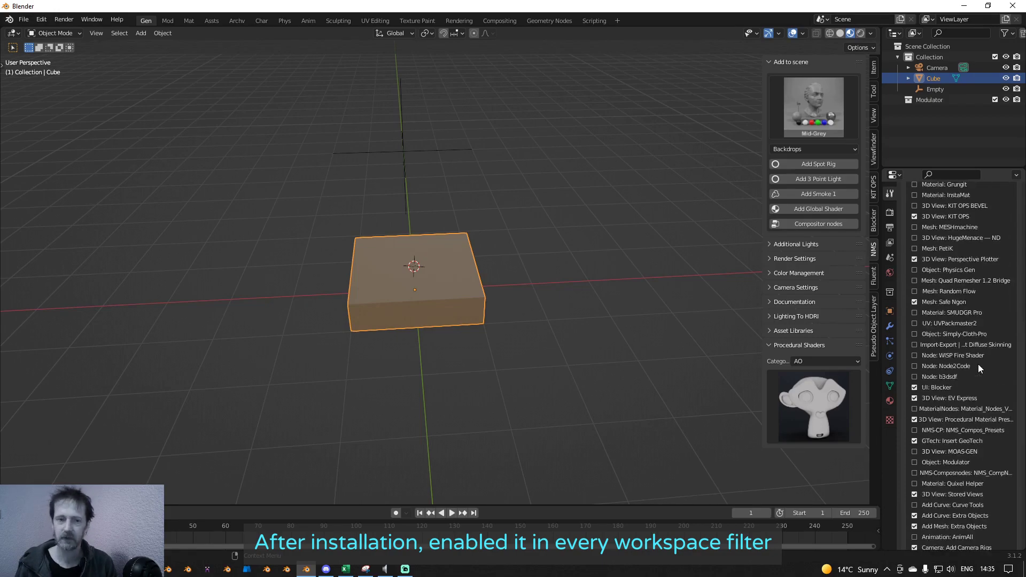
scroll(973, 424, "down", 10)
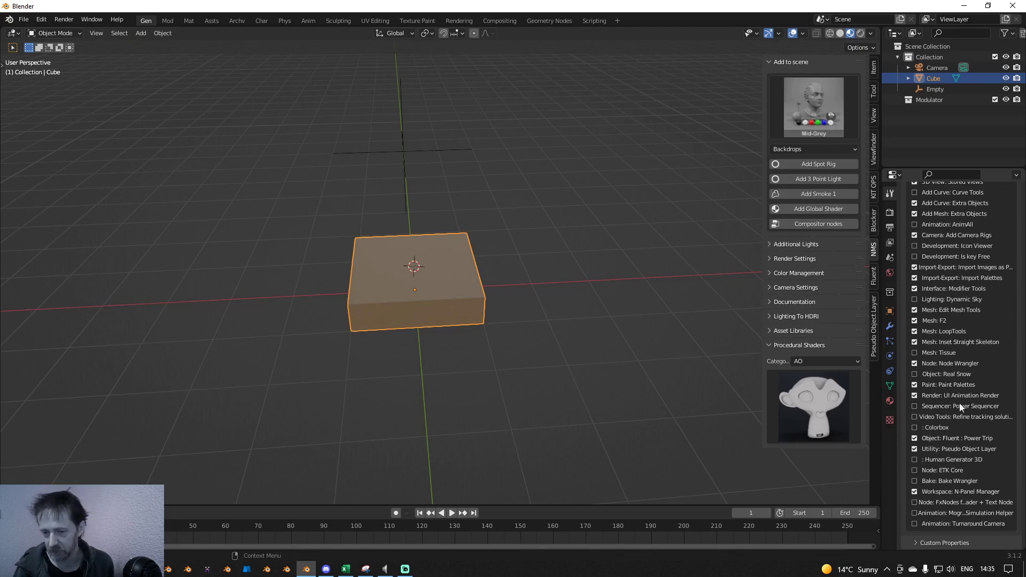
scroll(973, 363, "up", 3)
Step: Search the properties for "panel", locate Workspace: N-Panel Manager in the add-on filter list, and switch to the render properties
scroll(973, 363, "up", 19)
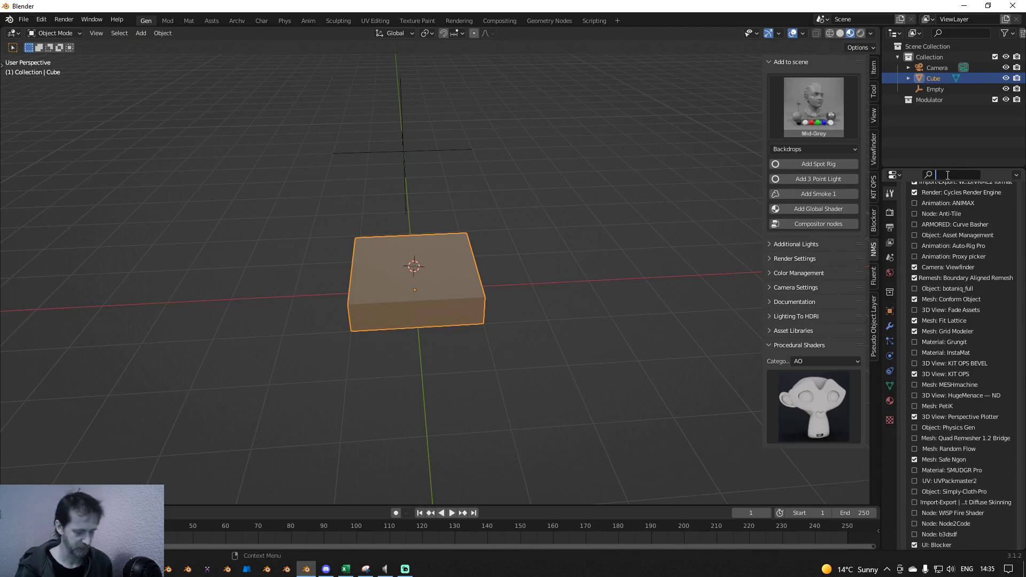
type("panel")
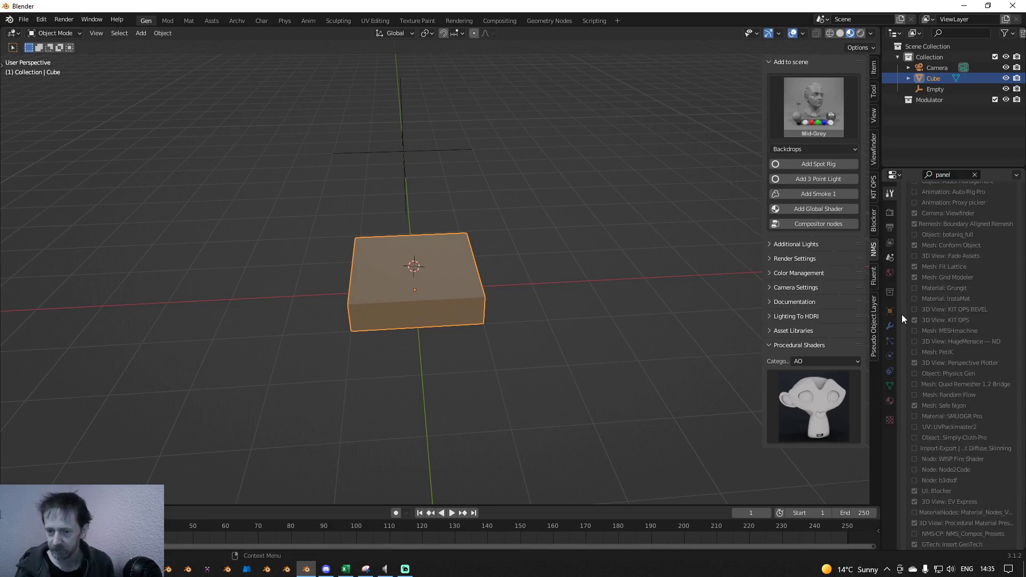
scroll(999, 355, "down", 17)
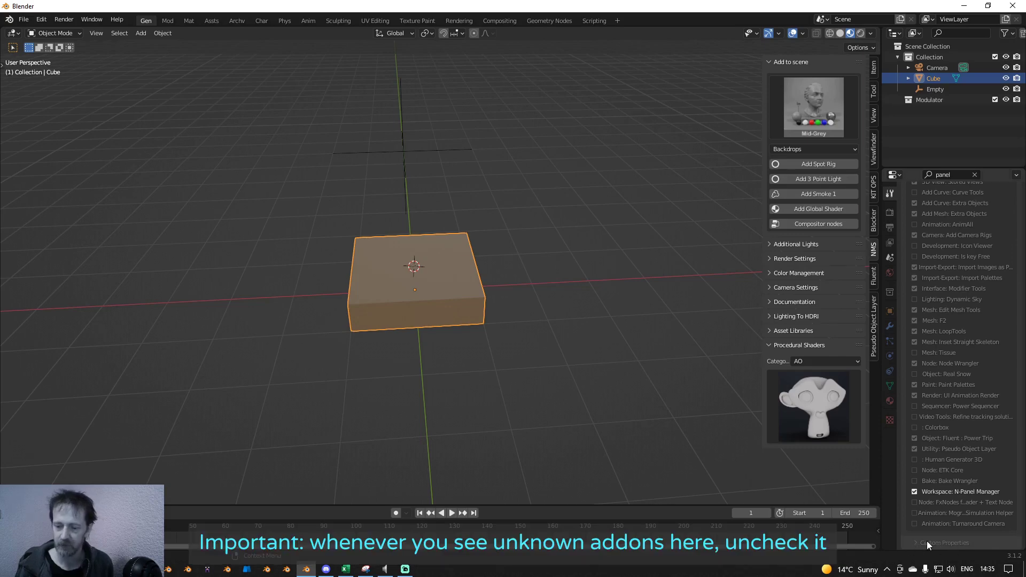
scroll(975, 405, "up", 15)
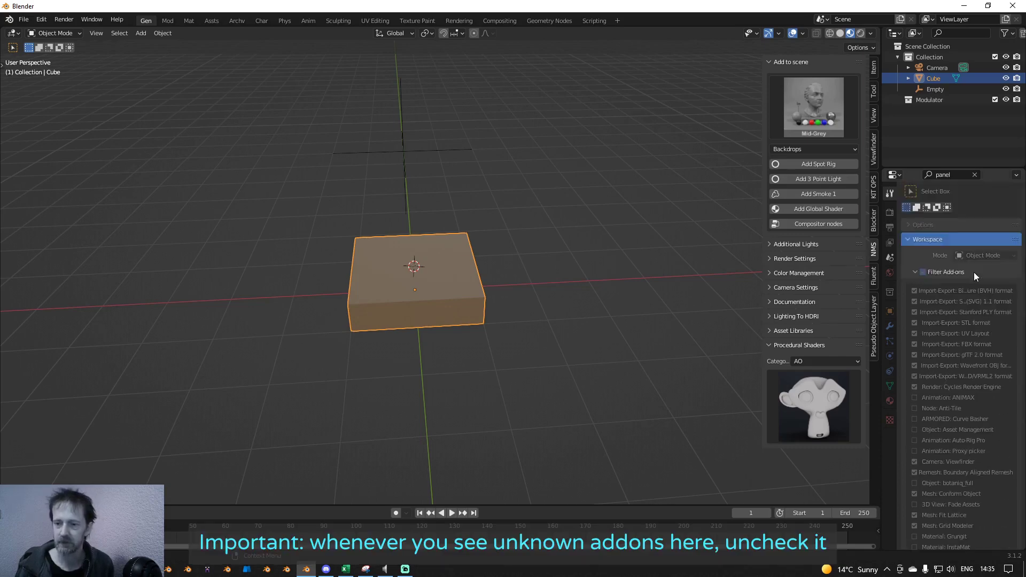
left_click(891, 213)
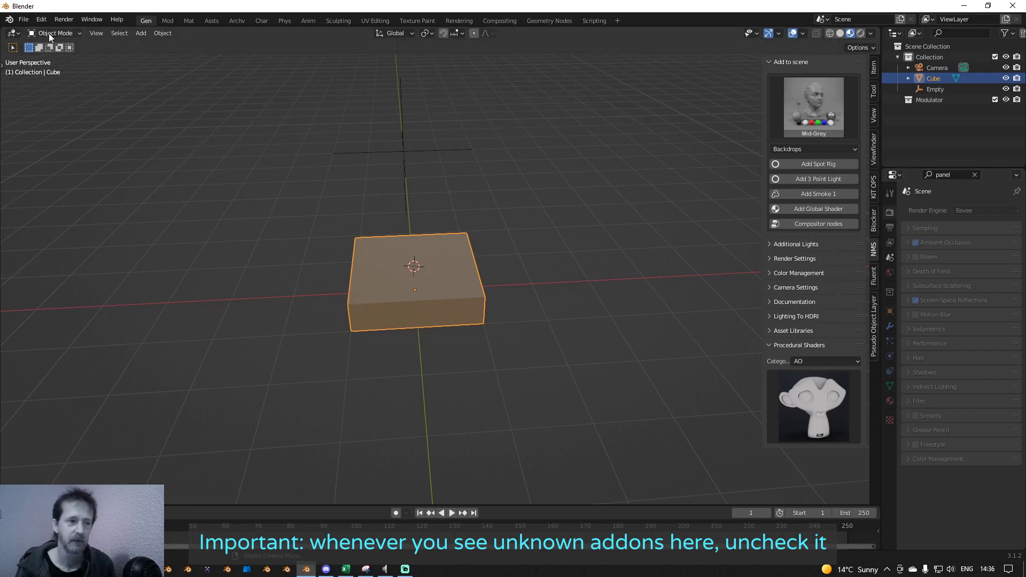
Step: Start a new General file without saving the current one, and show the N-Panel Manager in the scene properties
left_click(27, 21)
mouse_move(34, 27)
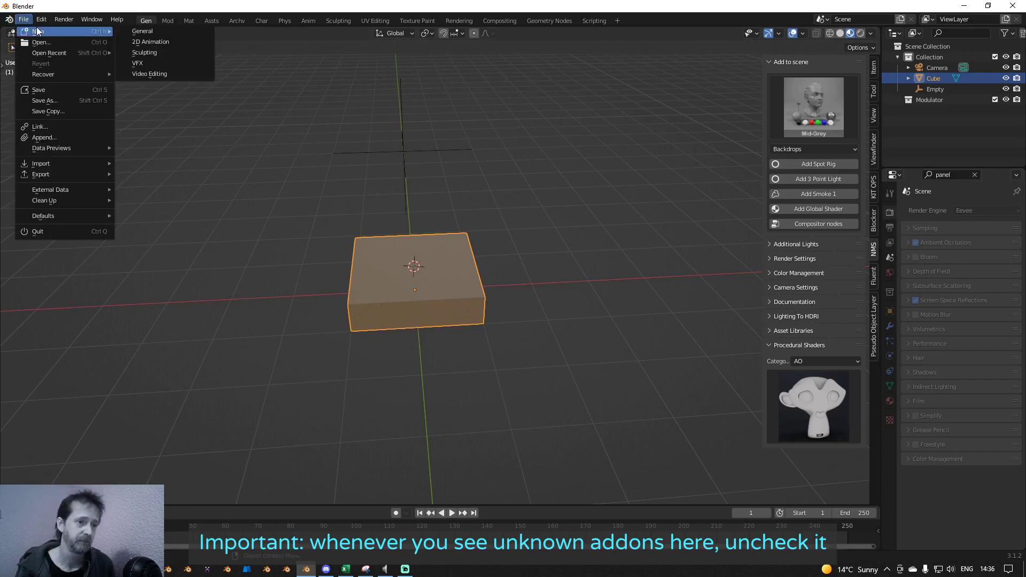
left_click(138, 32)
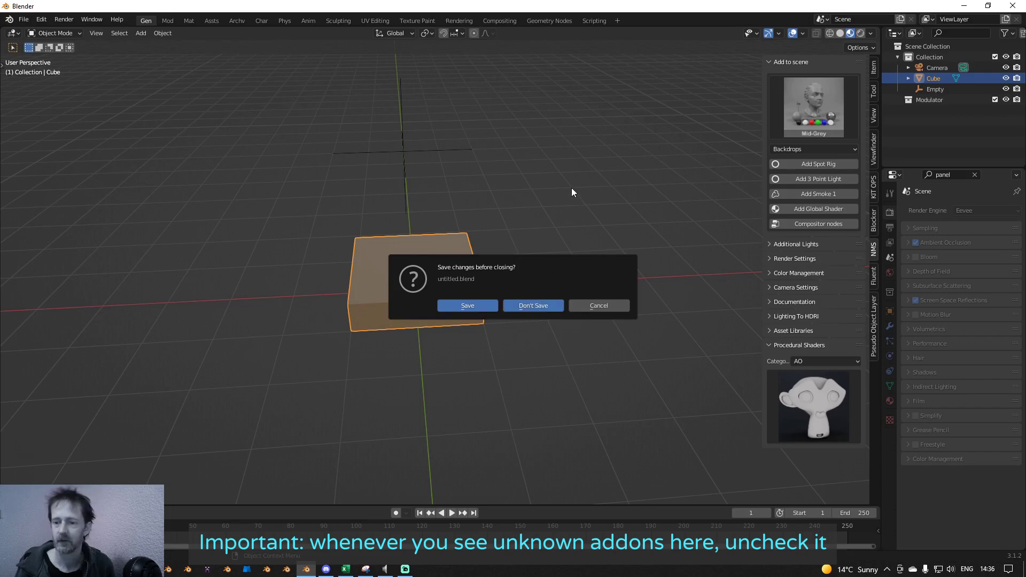
key("d")
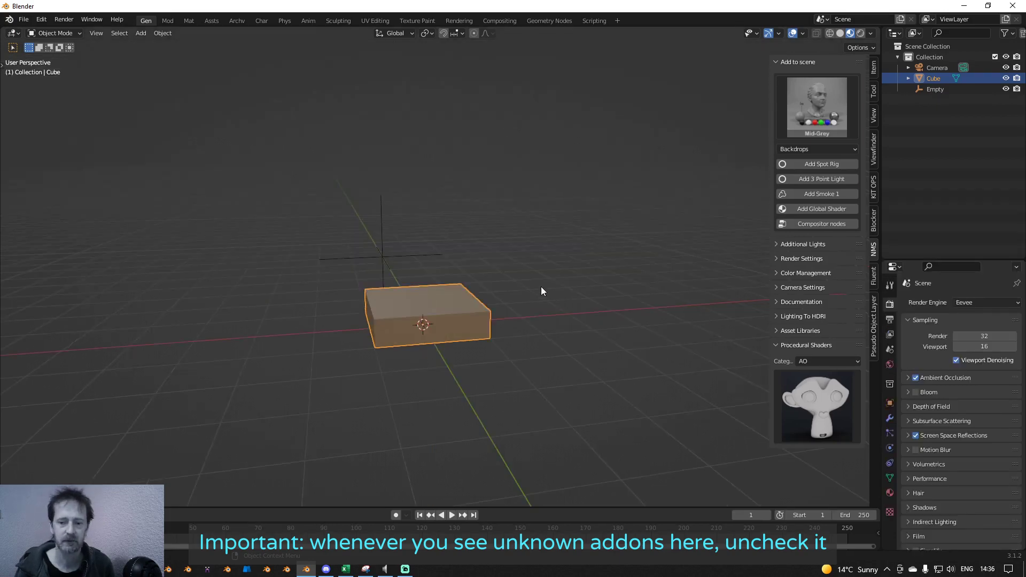
middle_click_drag(541, 293, 541, 311)
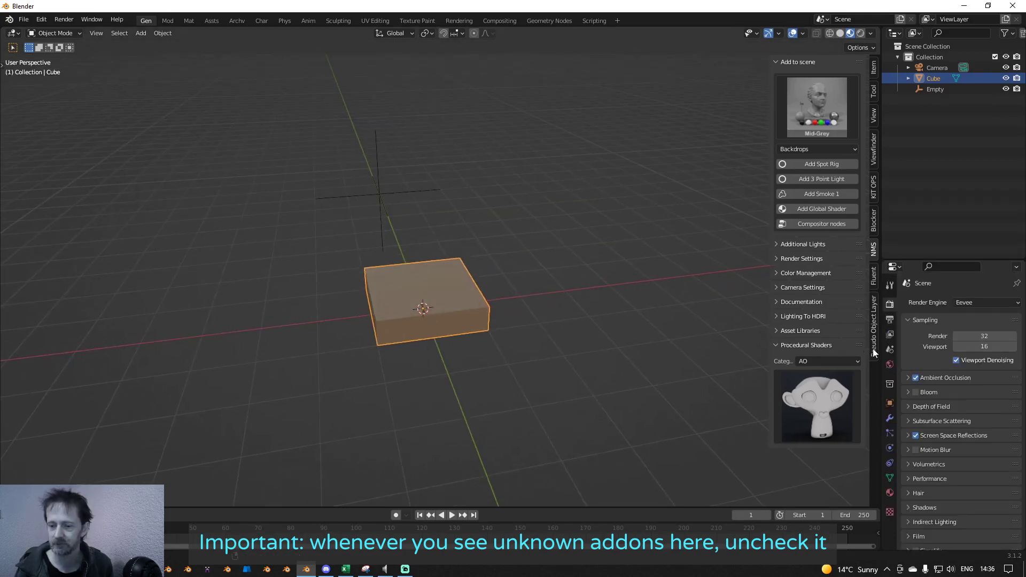
left_click(891, 349)
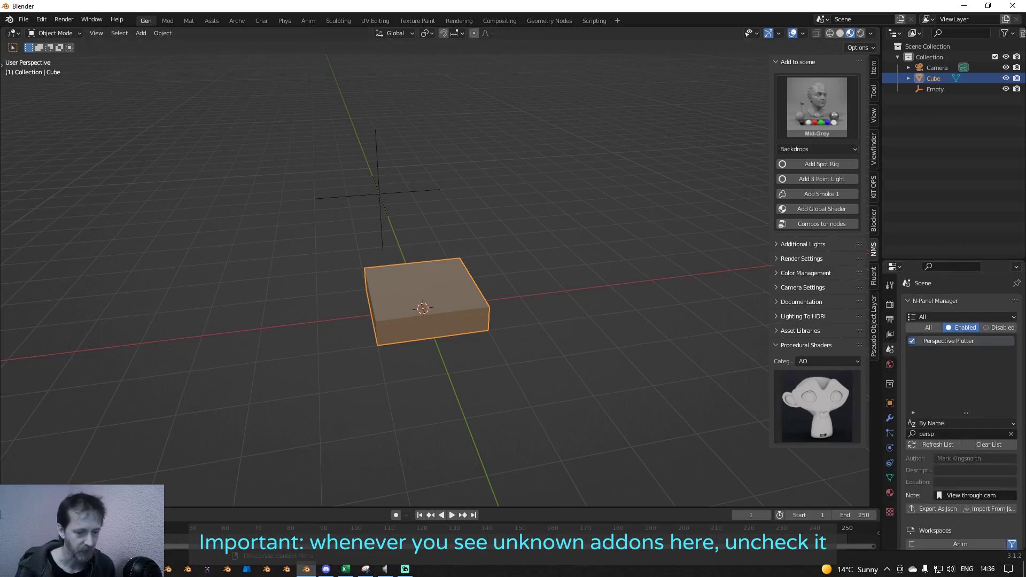
Step: Switch to the browser and review items 8 to 10 of the Blender installation checklist, highlighting their text
left_click(128, 570)
scroll(343, 366, "down", 1)
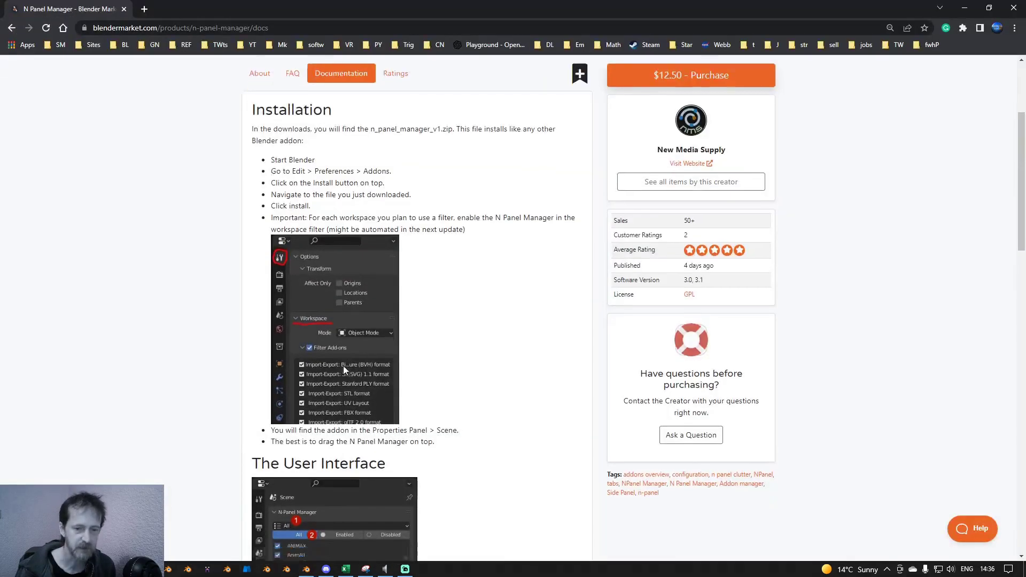
scroll(343, 366, "down", 15)
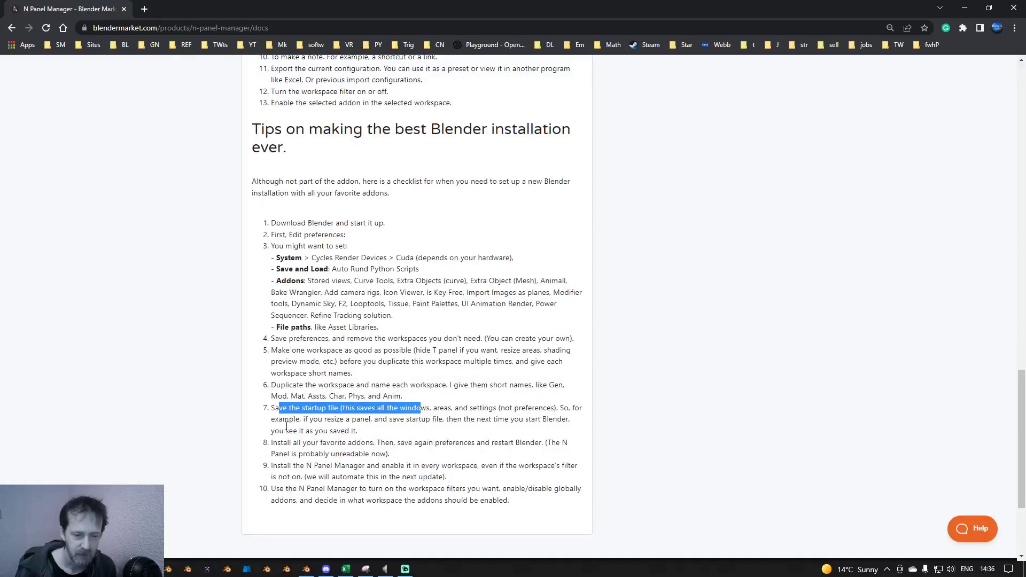
left_click_drag(284, 442, 558, 444)
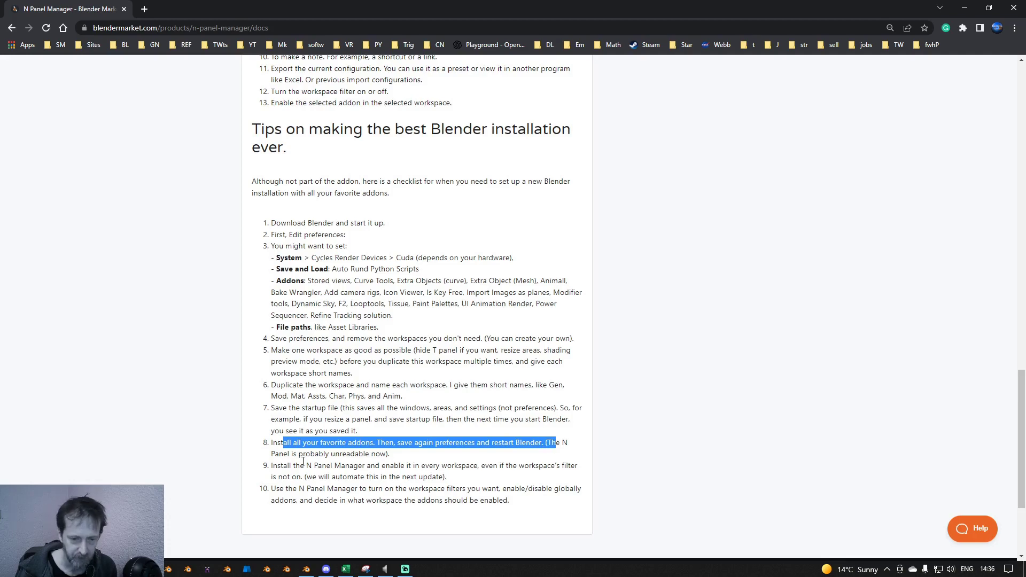
left_click_drag(293, 453, 393, 451)
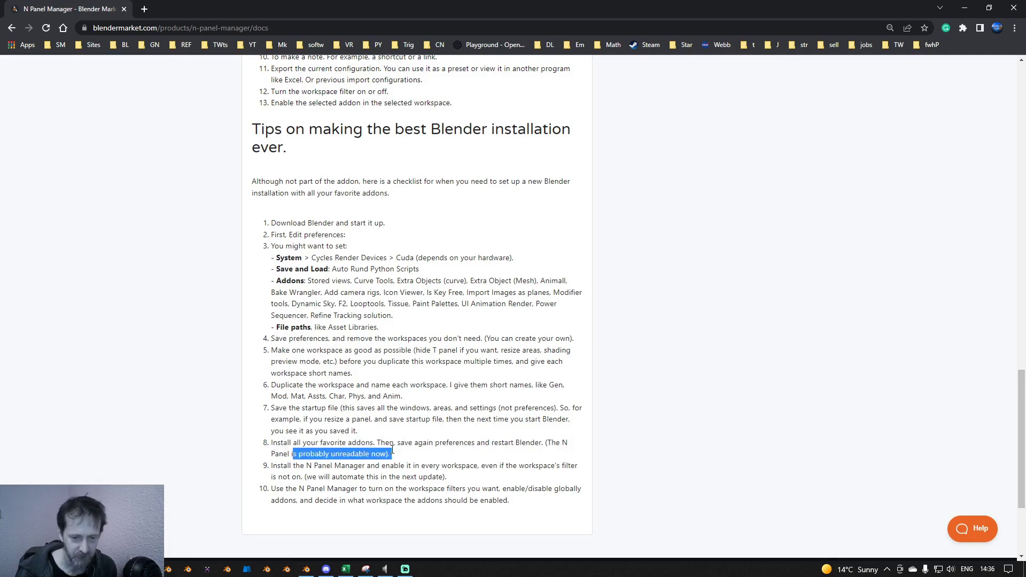
scroll(393, 450, "down", 2)
left_click_drag(313, 359, 578, 372)
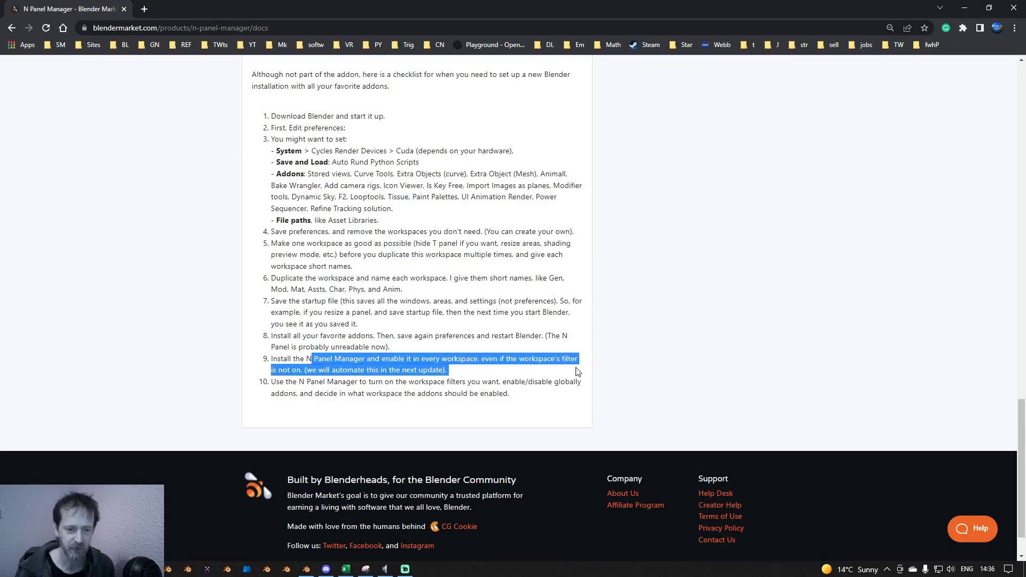
left_click_drag(276, 381, 514, 382)
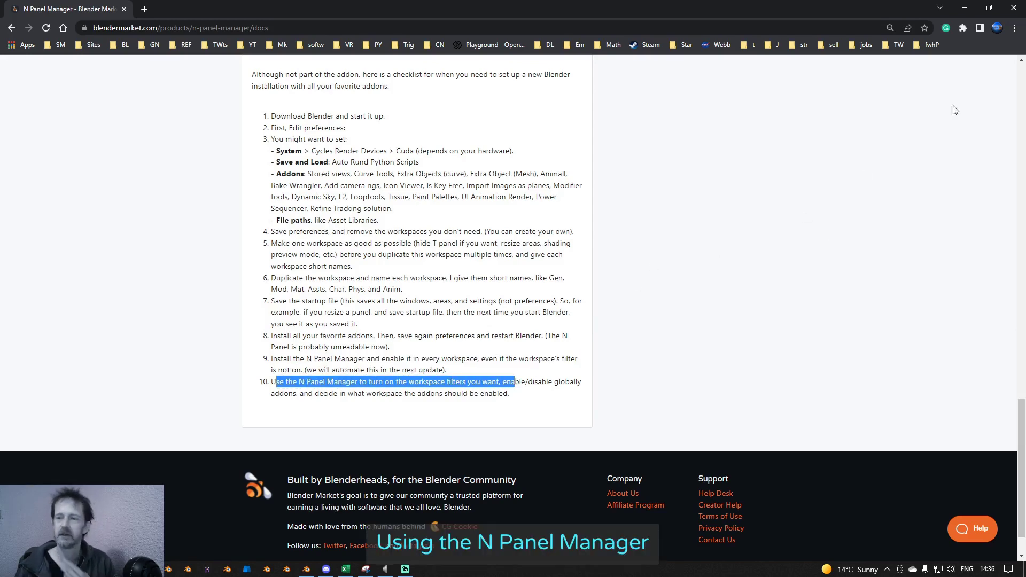
Step: Return to Blender, clear the "persp" name search in the N-Panel Manager, and review its list of workspaces
left_click(966, 8)
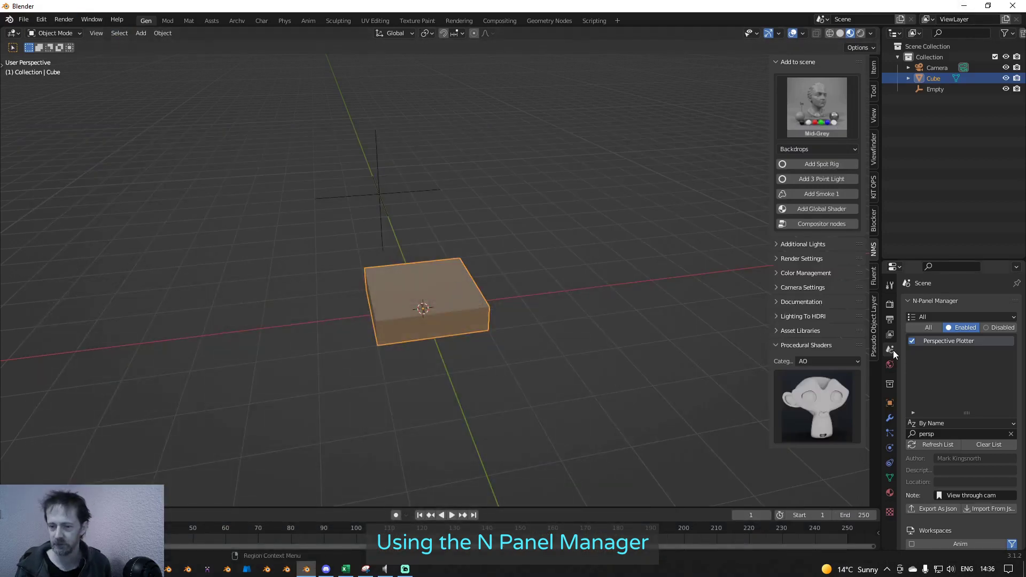
scroll(954, 407, "down", 4)
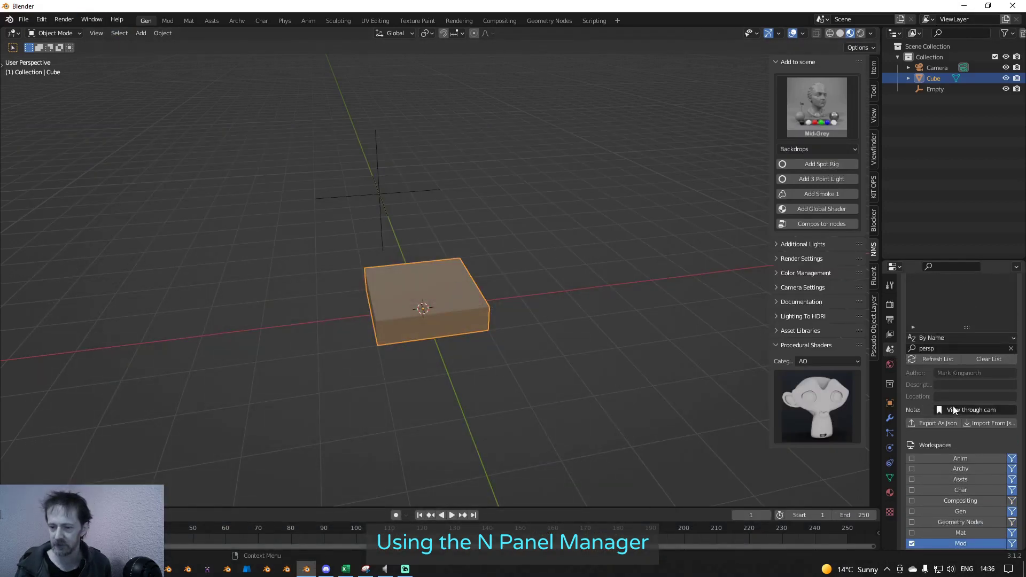
scroll(928, 342, "up", 1)
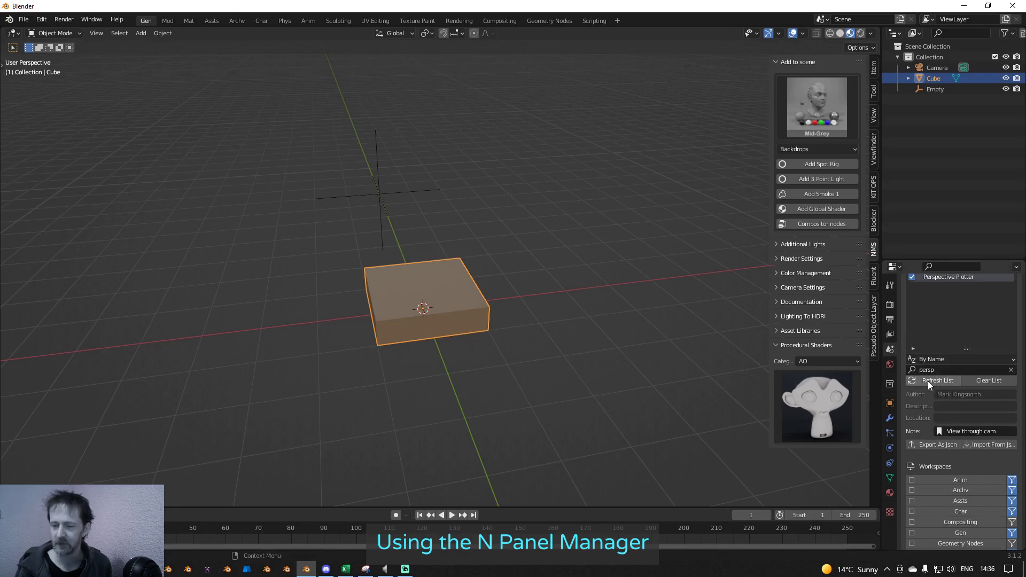
left_click(1012, 371)
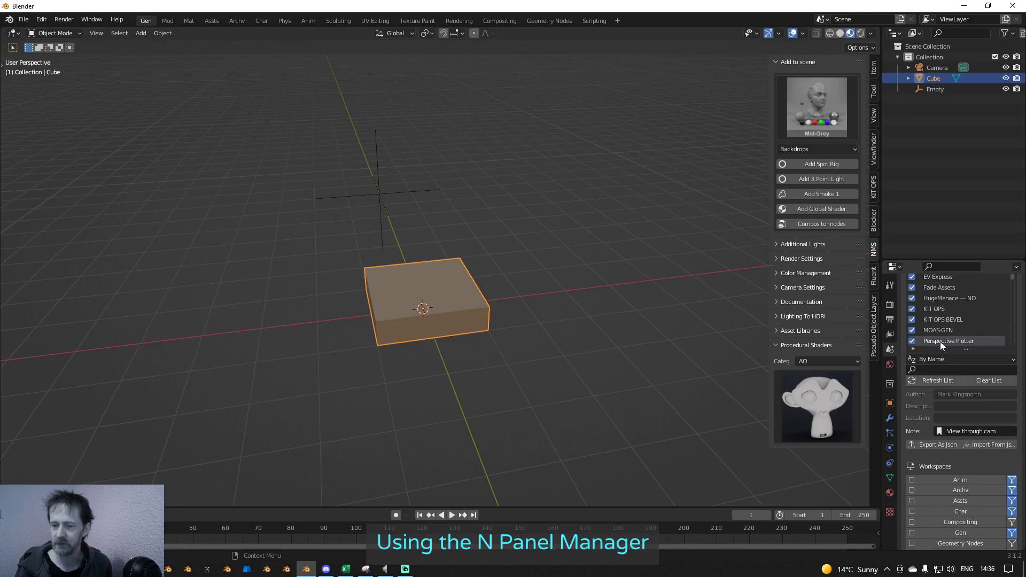
scroll(946, 332, "down", 6)
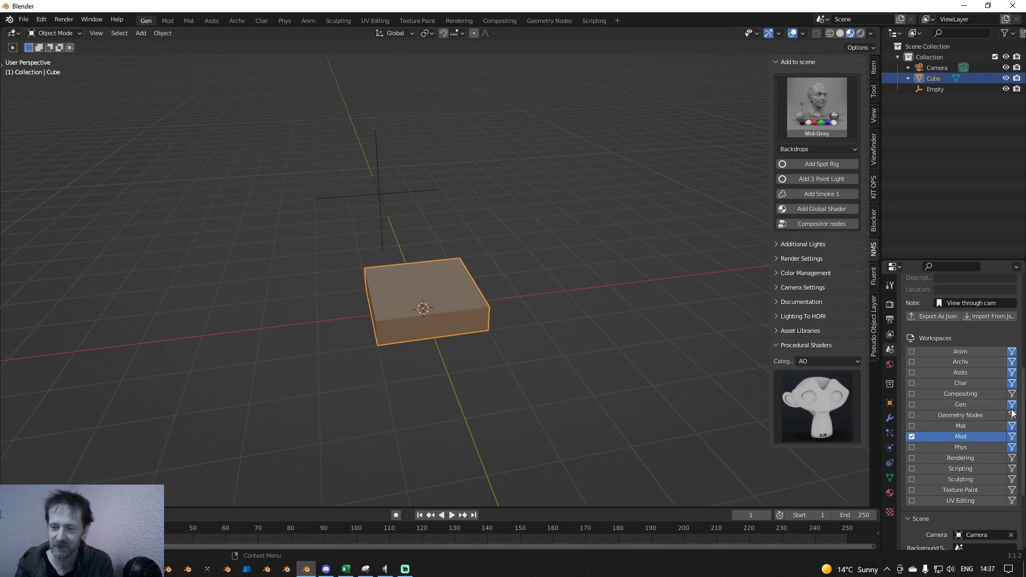
Step: Turn off Filter Add-ons for the Gen workspace in the tool properties
left_click(891, 285)
scroll(952, 399, "down", 9)
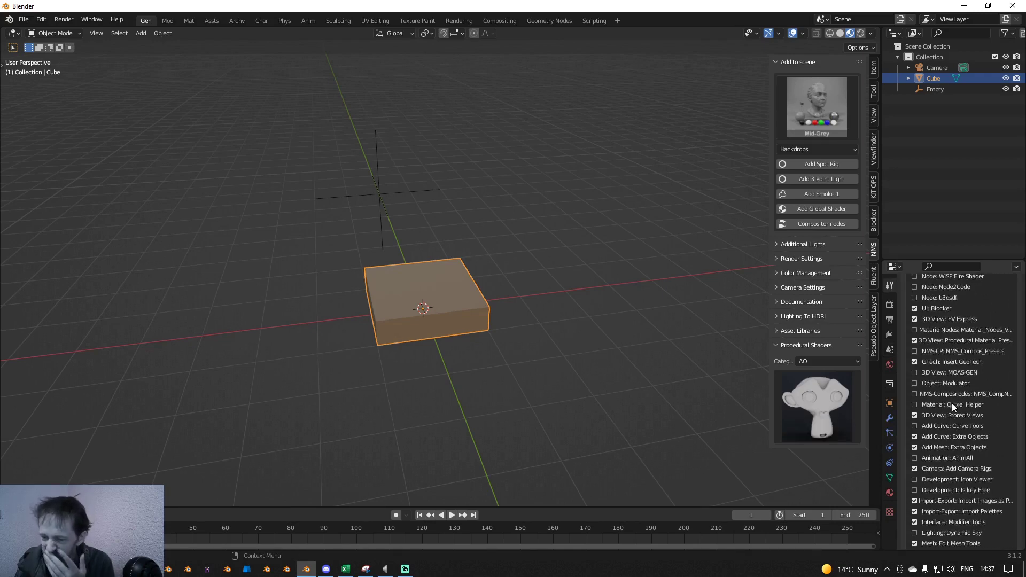
scroll(941, 359, "up", 12)
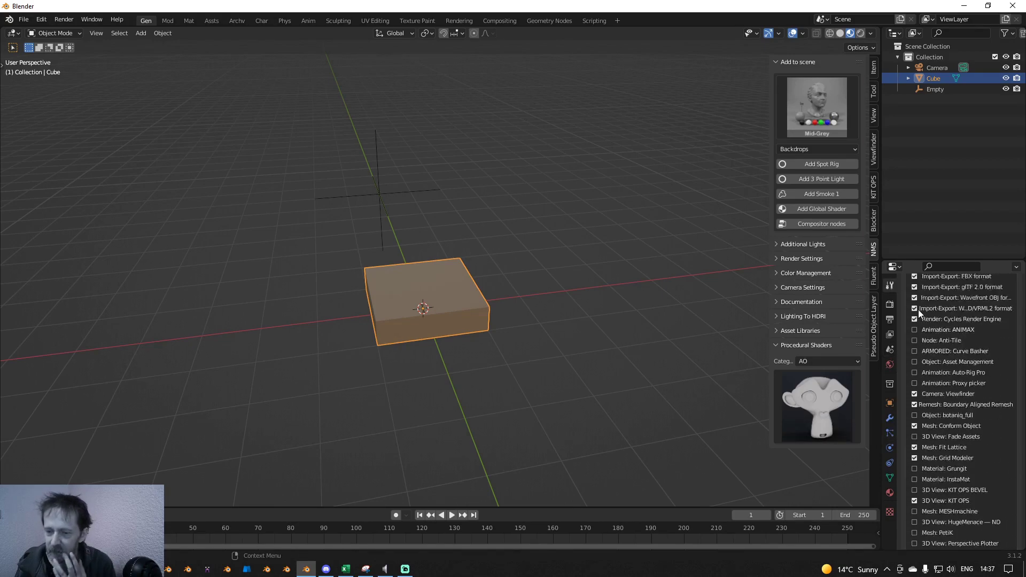
left_click(923, 417)
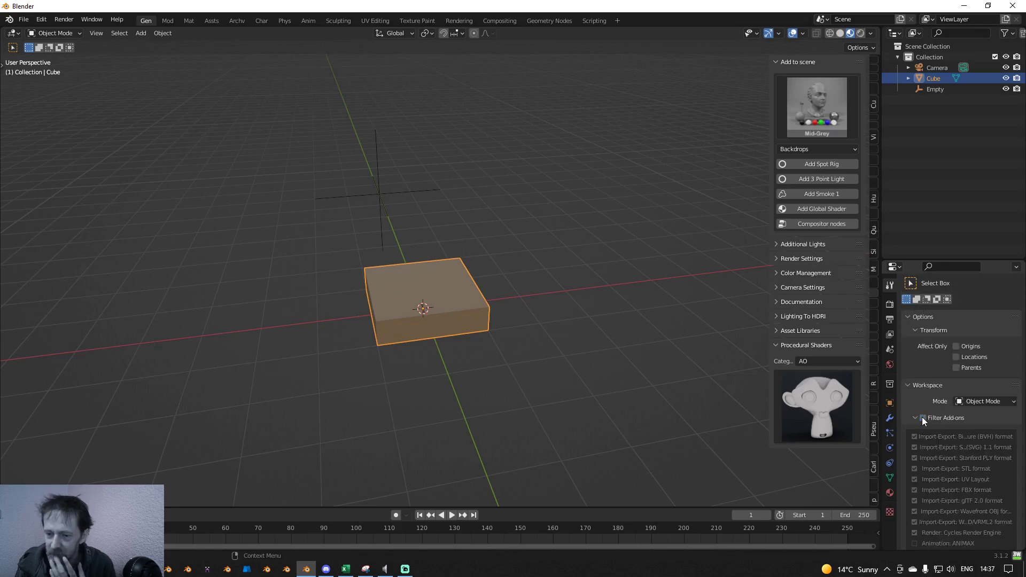
Step: Search the properties for "panel" and check the Workspace: N-Panel Manager entry in the Gen workspace's add-on filter list
scroll(938, 452, "down", 7)
scroll(939, 453, "down", 10)
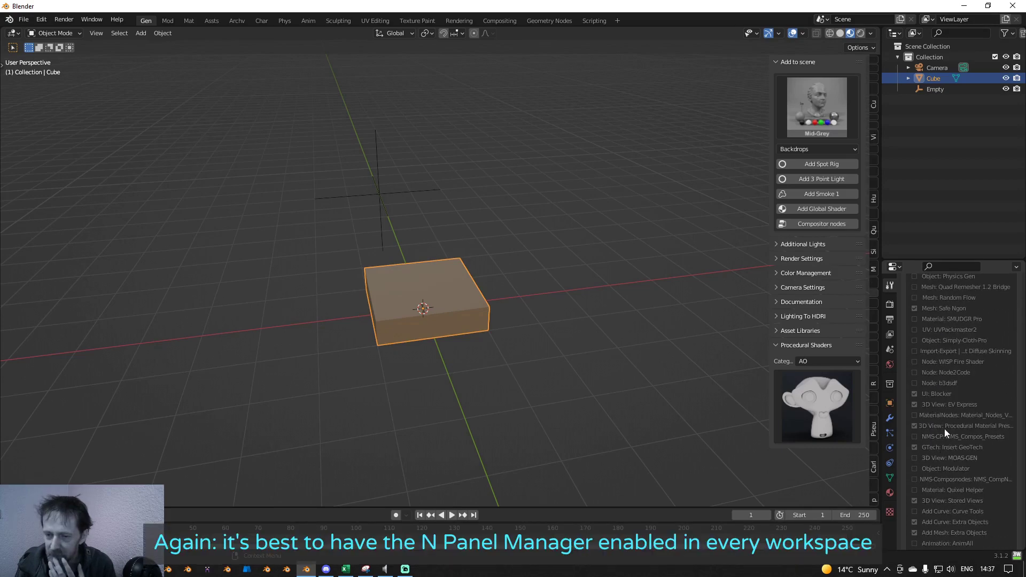
left_click(951, 264)
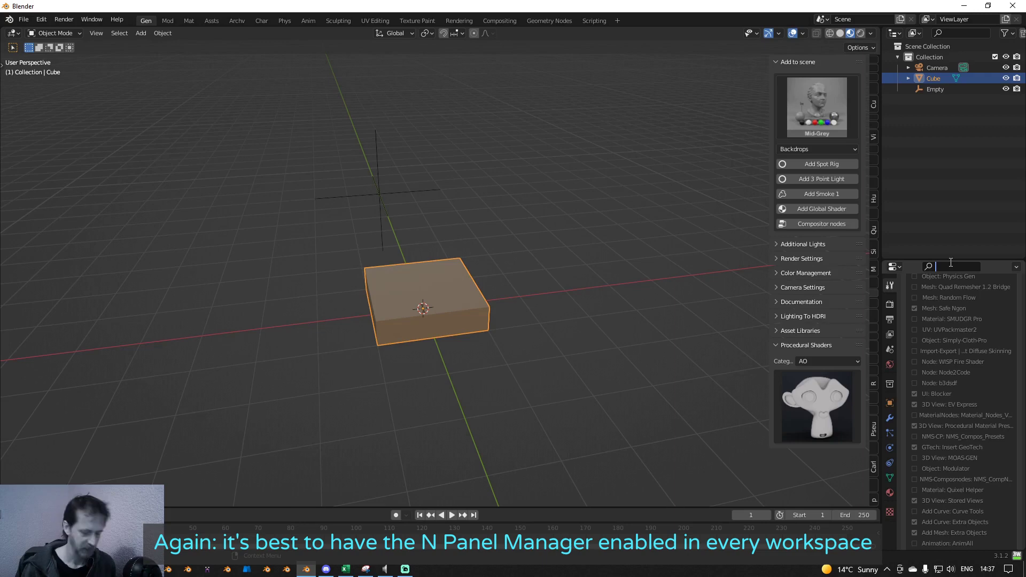
type("panel")
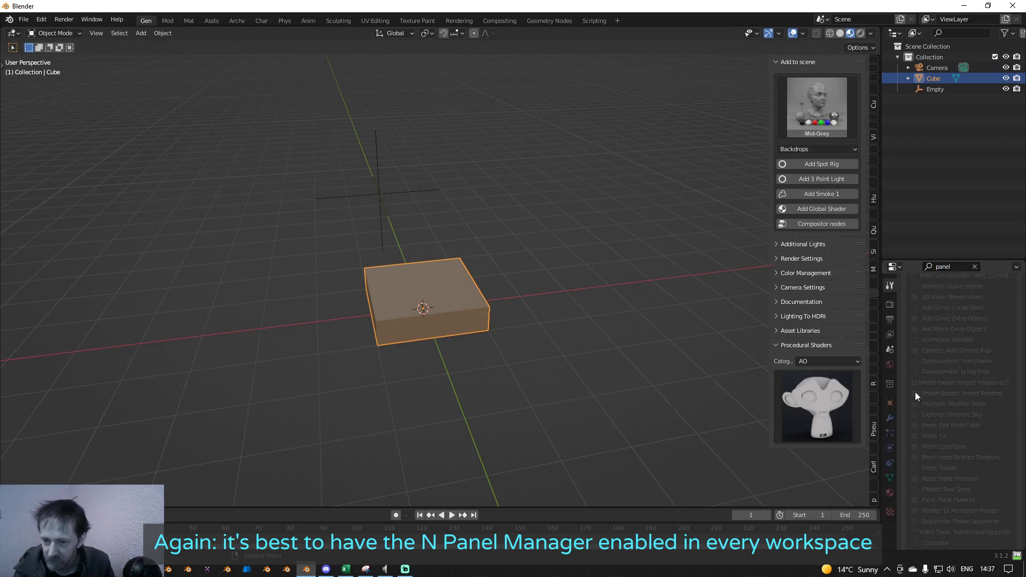
scroll(915, 393, "down", 8)
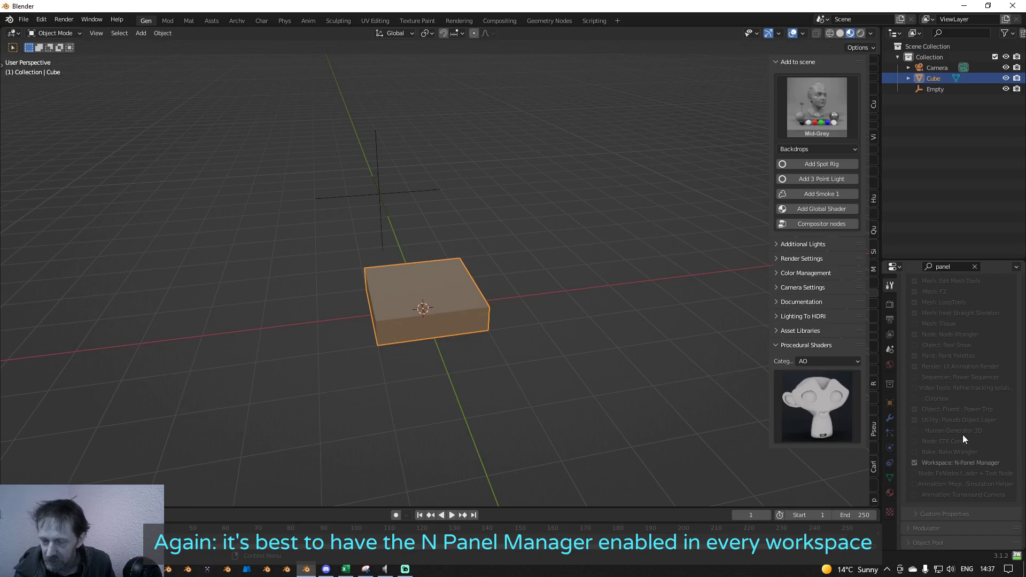
scroll(960, 385, "up", 6)
scroll(948, 396, "down", 6)
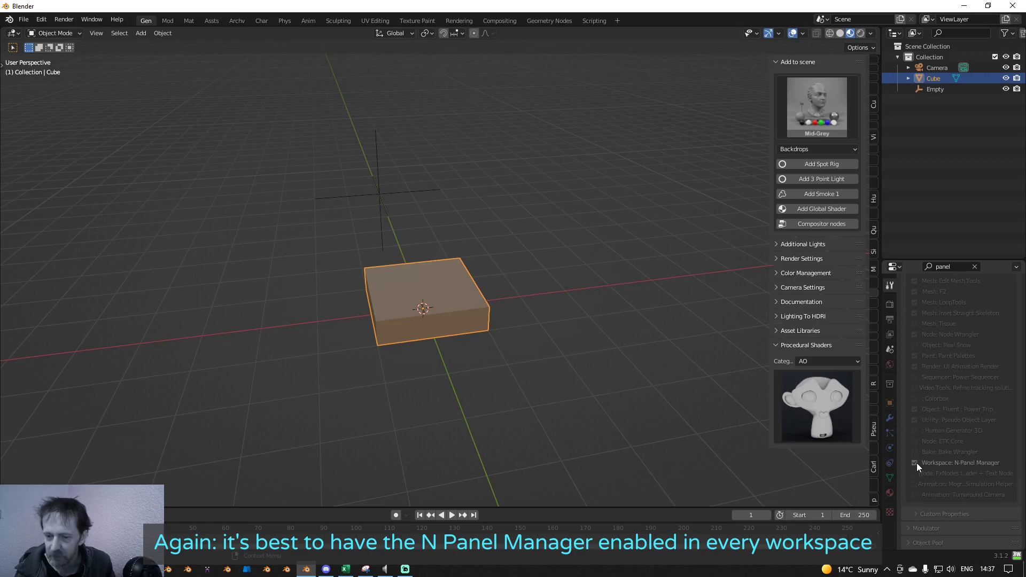
scroll(941, 374, "up", 10)
scroll(909, 328, "up", 5)
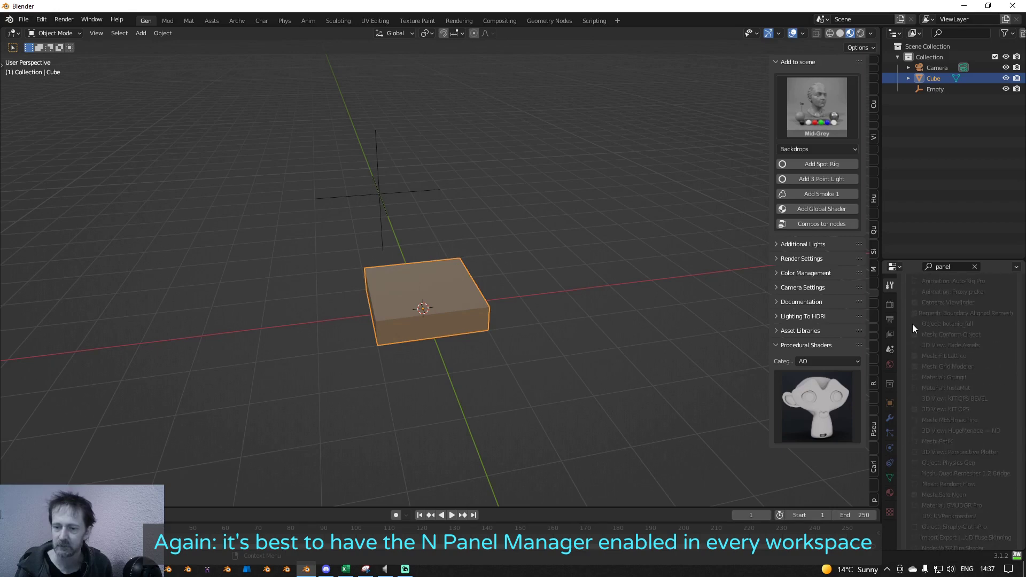
Step: Clear the "panel" search from the properties and open the scene properties showing the N-Panel Manager
left_click(976, 267)
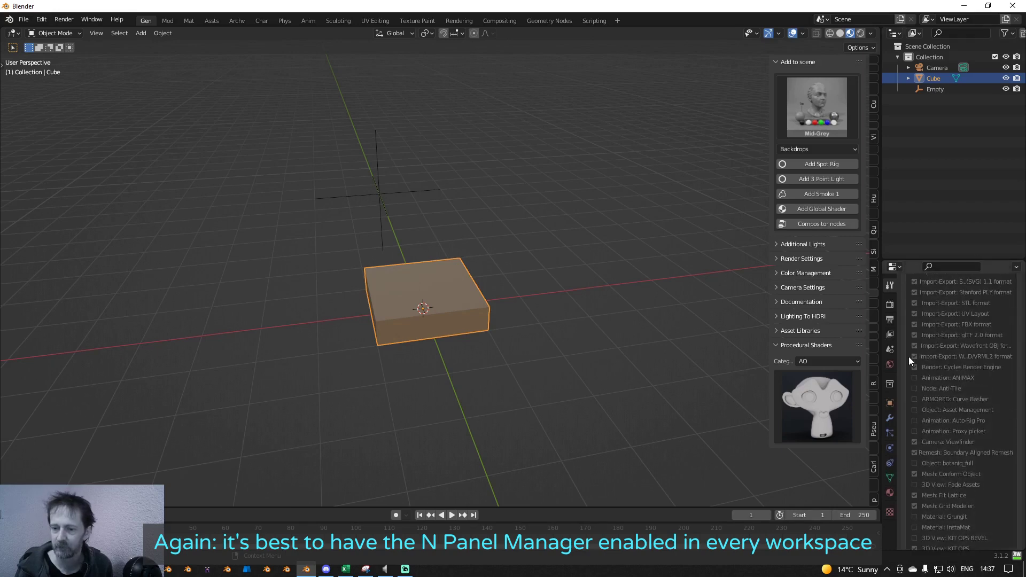
scroll(909, 358, "up", 5)
left_click(890, 304)
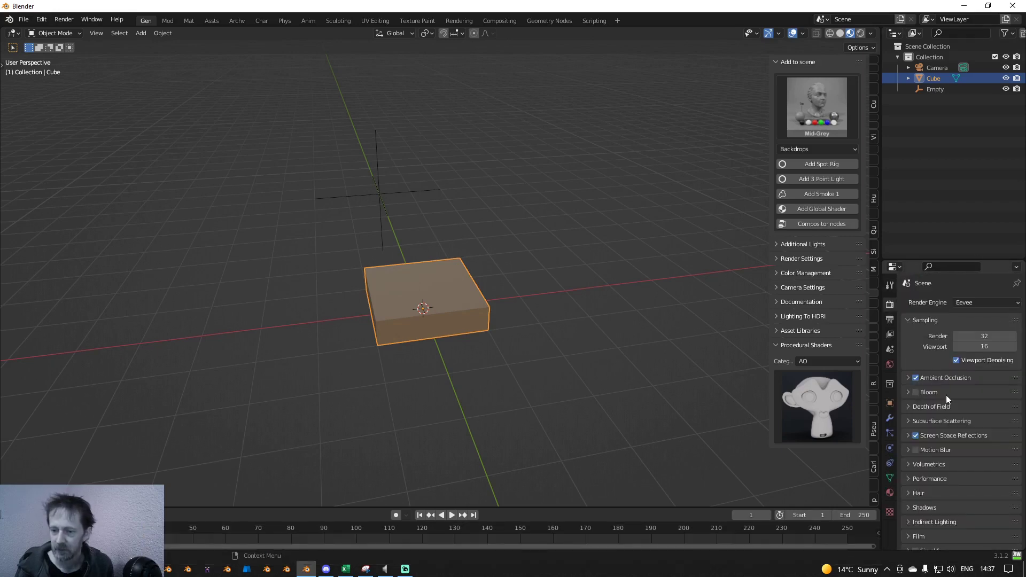
left_click(890, 349)
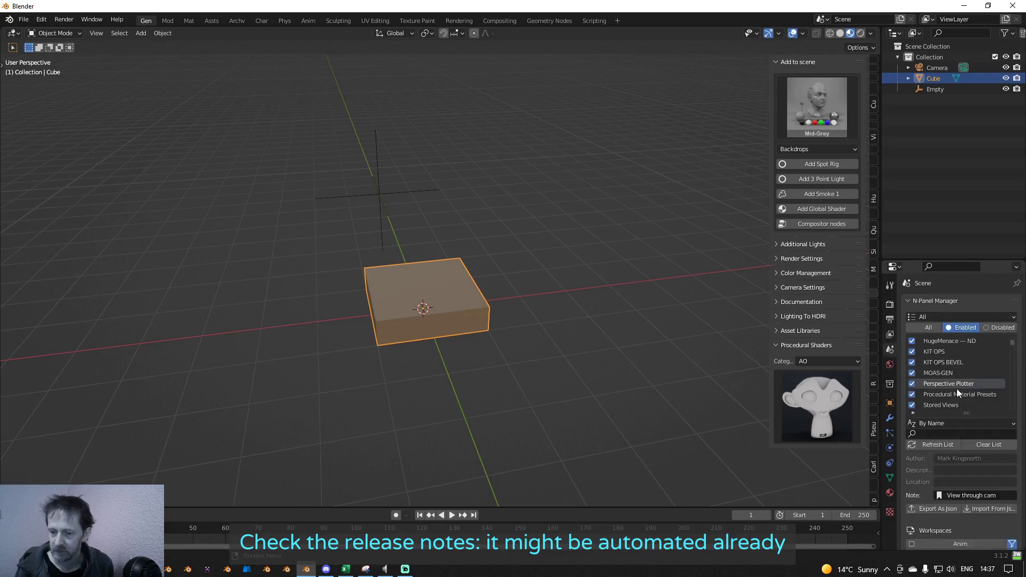
Step: Review the N-Panel Manager's list of enabled add-ons and the Workspaces list with its filter toggles
scroll(960, 446, "down", 10)
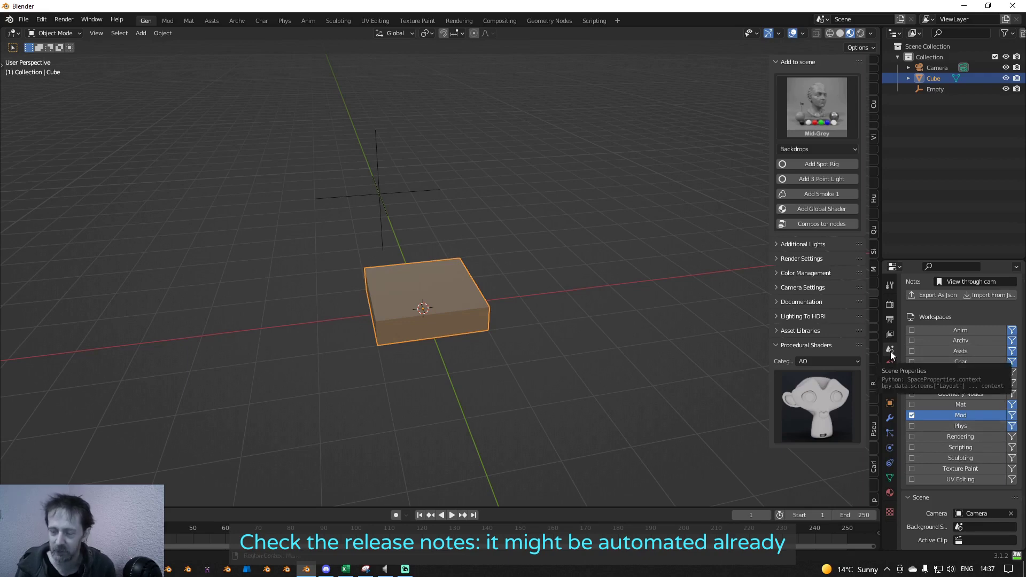
scroll(992, 366, "up", 2)
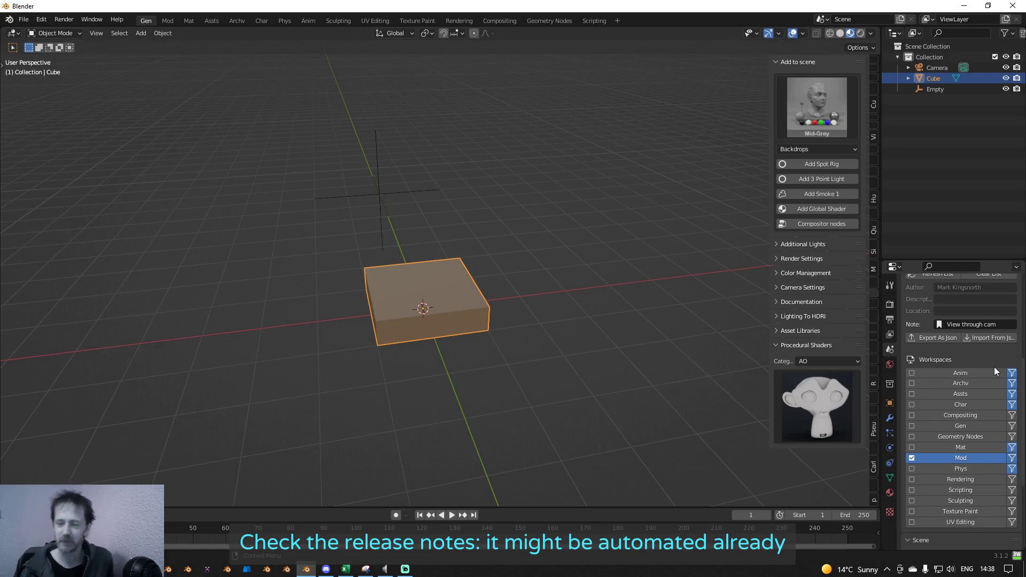
scroll(973, 390, "down", 1)
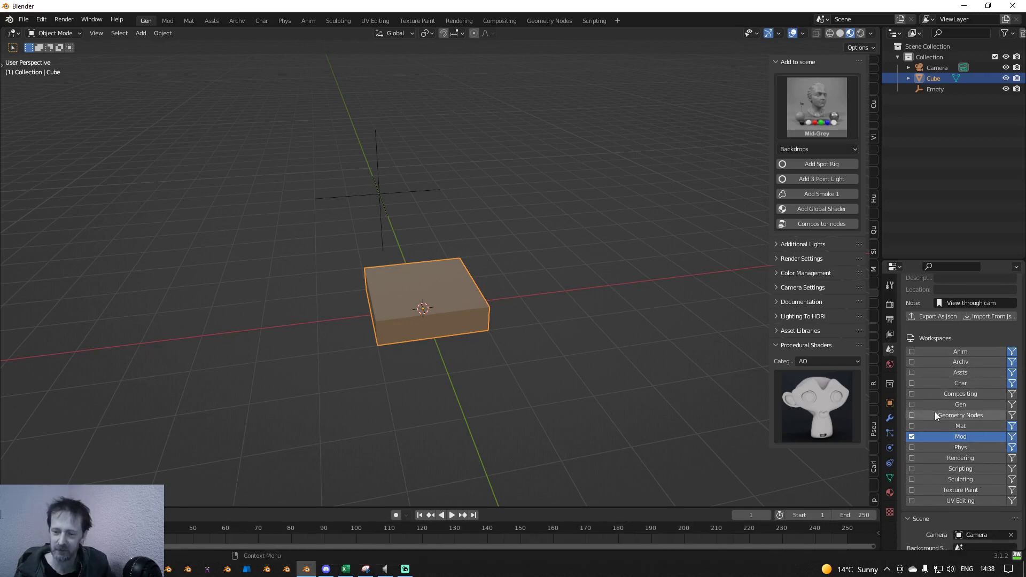
scroll(941, 428, "up", 1)
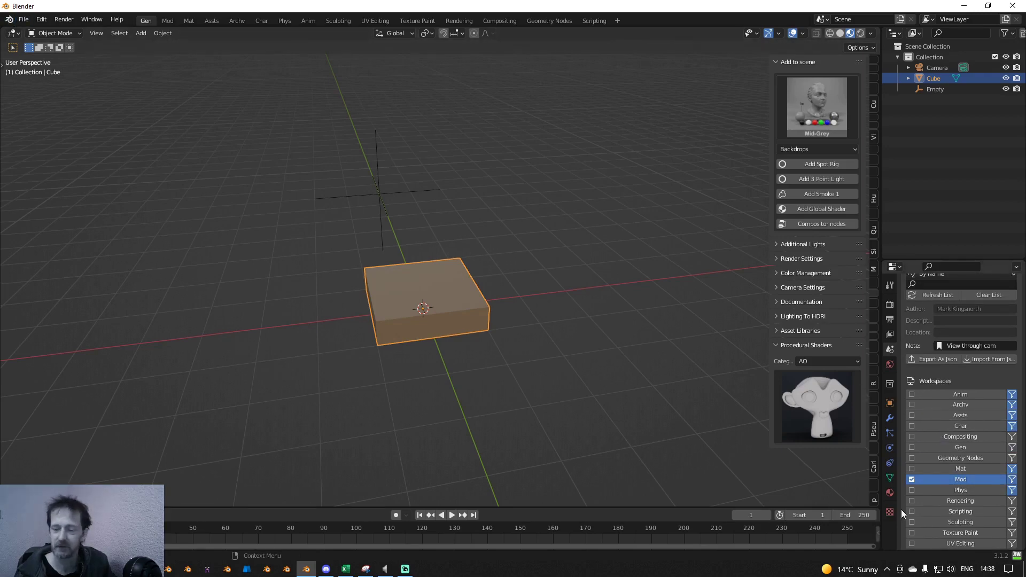
scroll(979, 457, "up", 7)
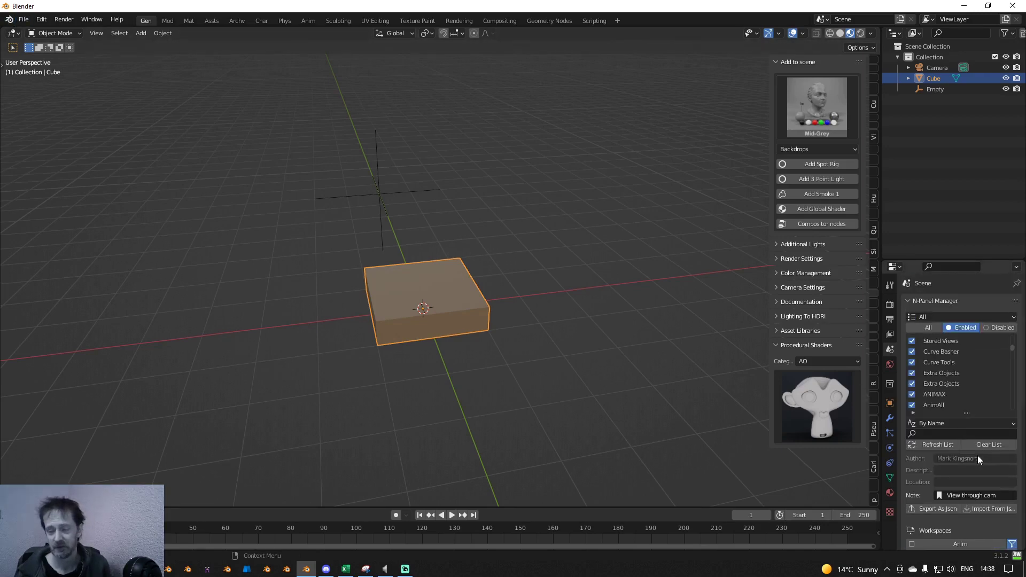
scroll(977, 455, "down", 9)
scroll(980, 454, "up", 8)
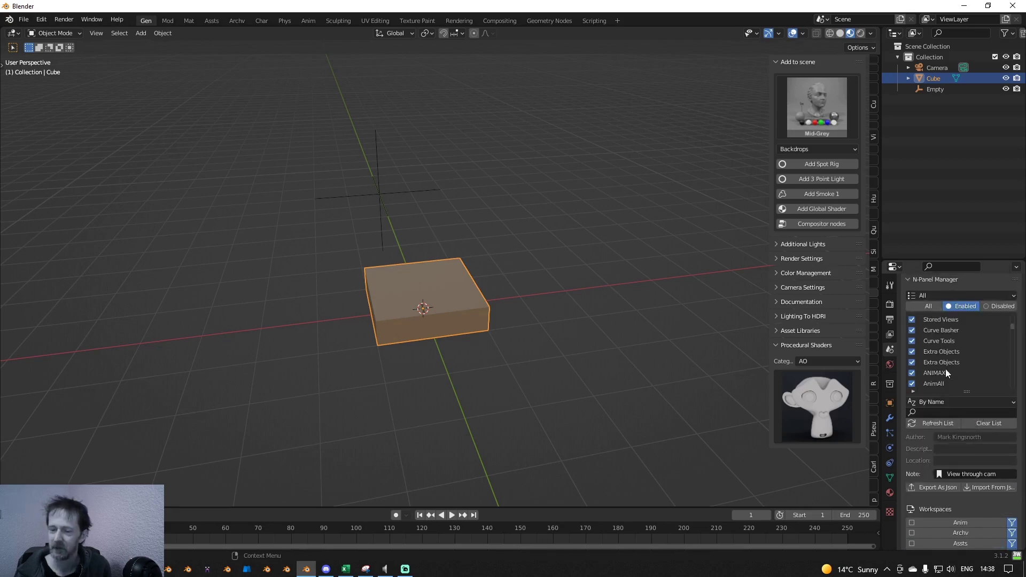
scroll(950, 464, "down", 6)
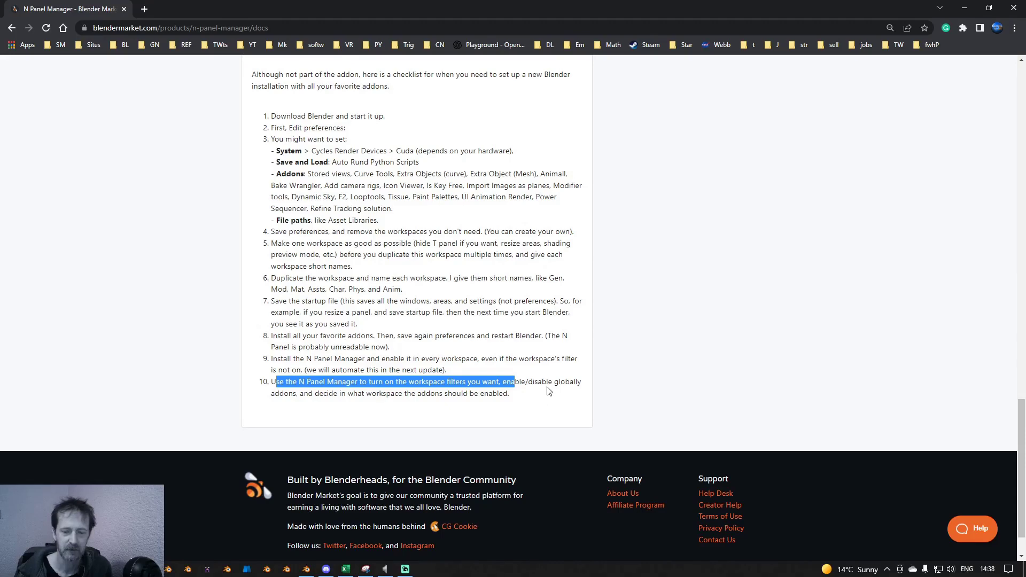
Step: Switch to the browser checklist, highlight the end of item 10 about choosing add-on workspaces, and return to Blender
left_click_drag(309, 394, 508, 394)
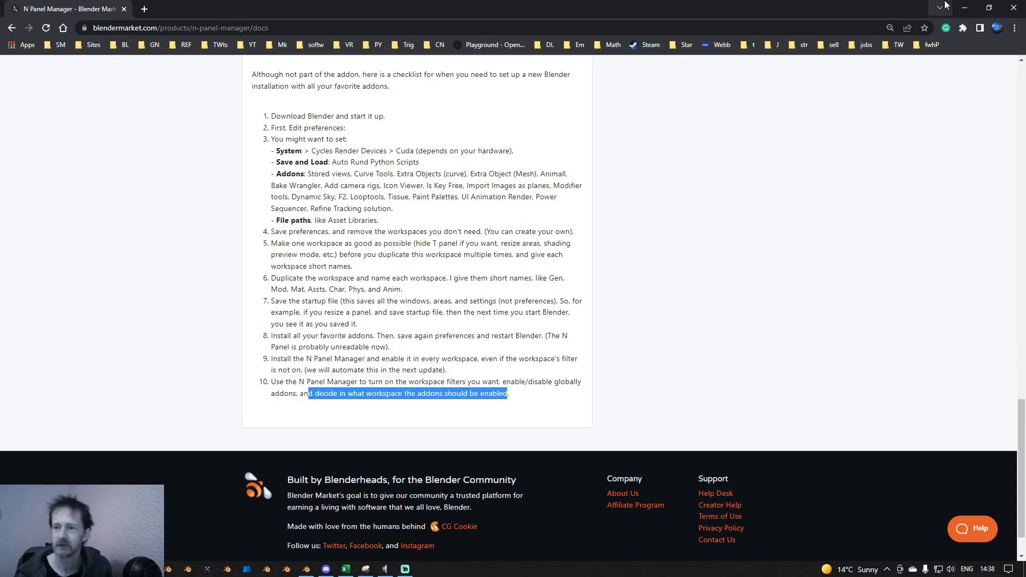
left_click(965, 13)
scroll(916, 384, "up", 2)
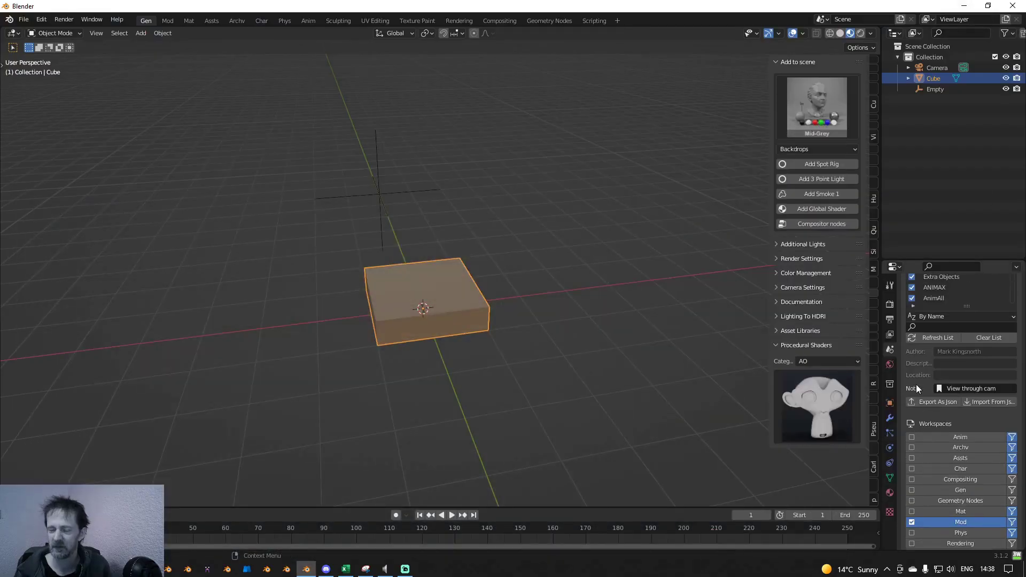
Step: Toggle the Gen workspace's filter in the N-Panel Manager to compare the sidebar tabs, leaving the filter turned on
scroll(916, 384, "down", 3)
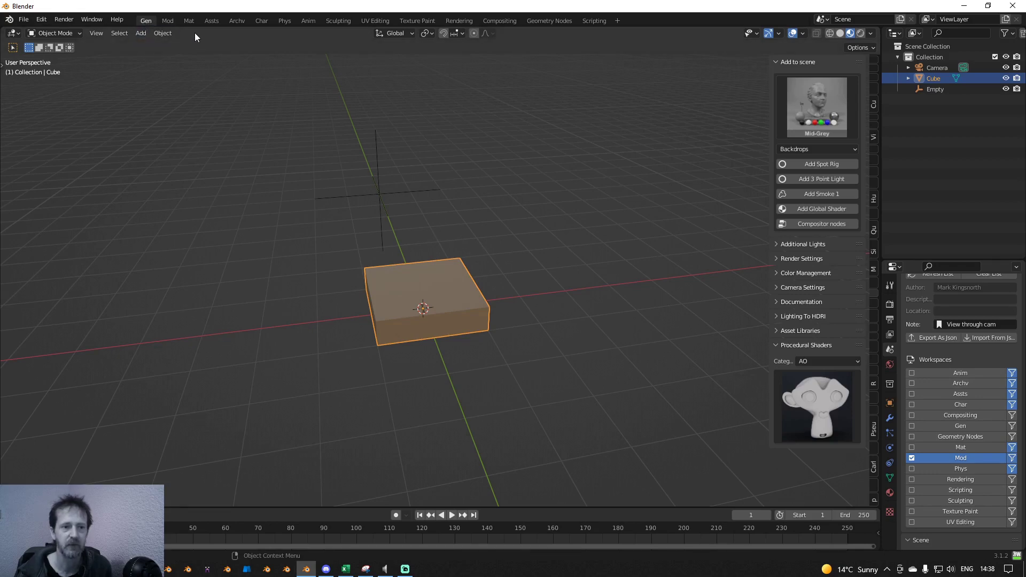
left_click(1013, 426)
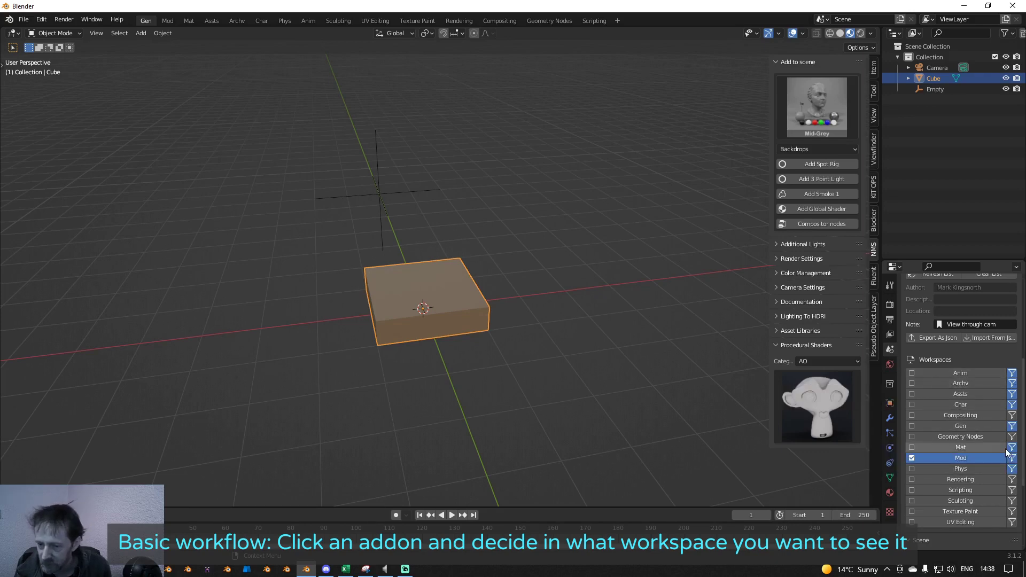
left_click(1013, 426)
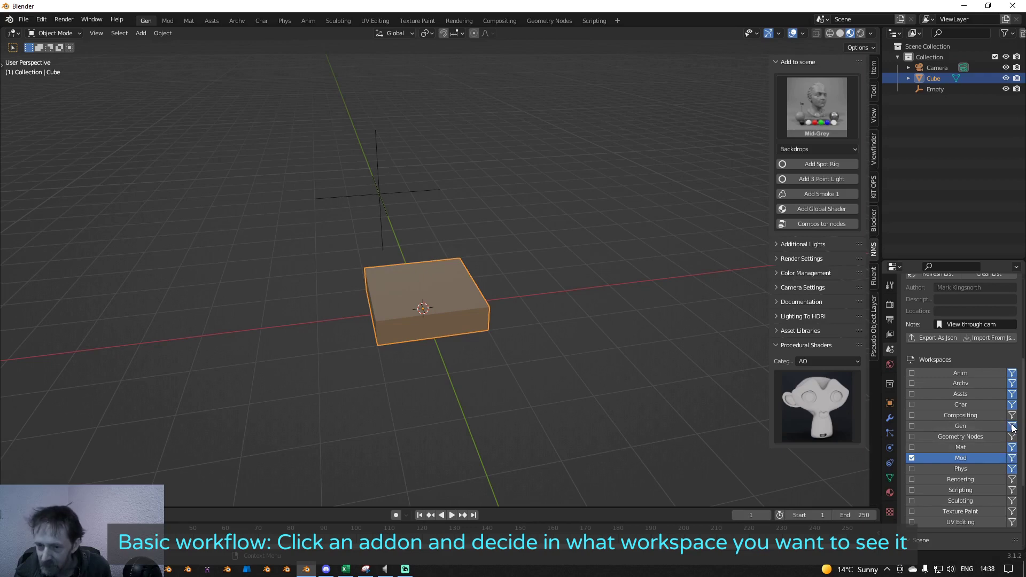
left_click(1014, 428)
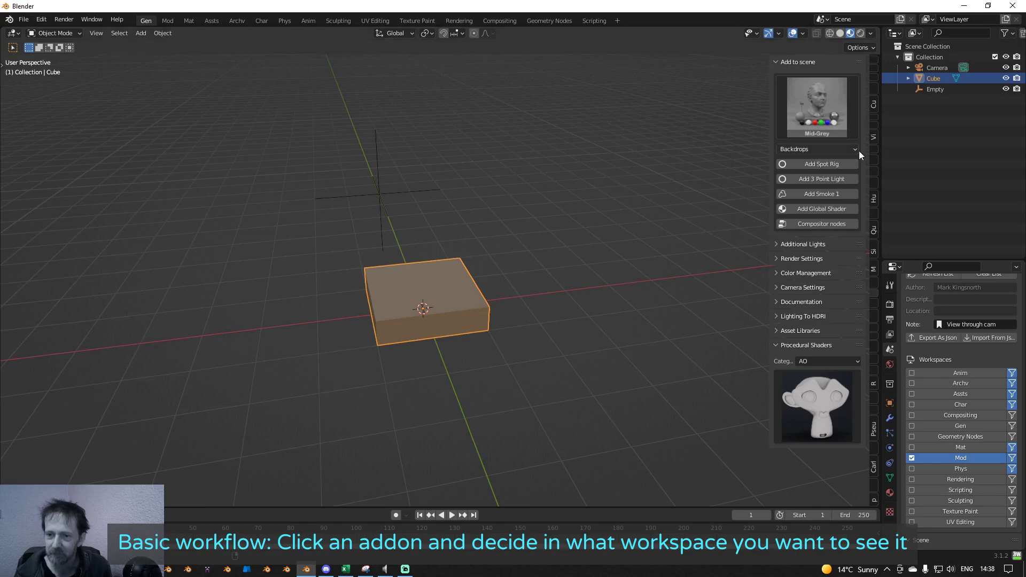
left_click(1012, 426)
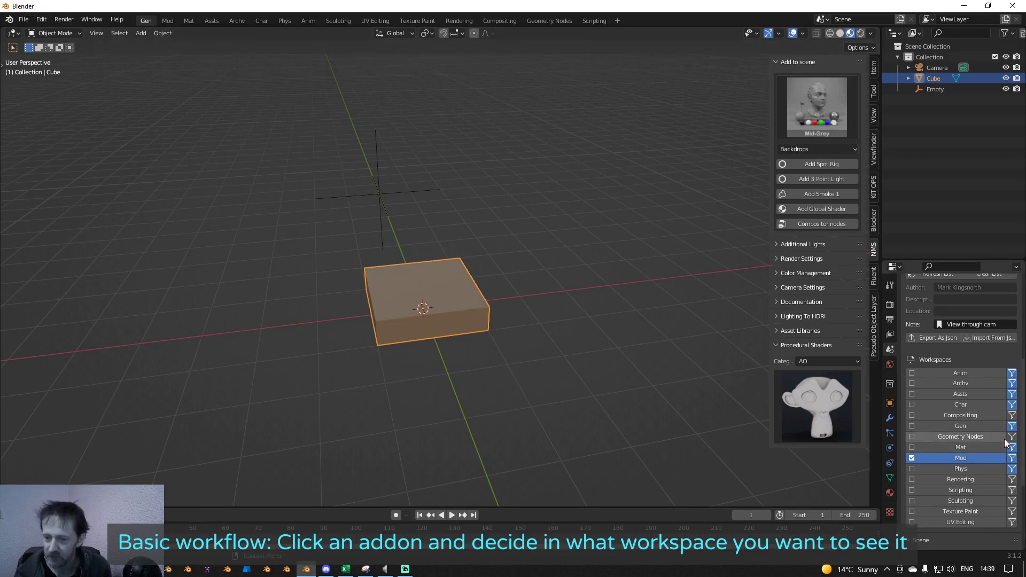
left_click(1012, 447)
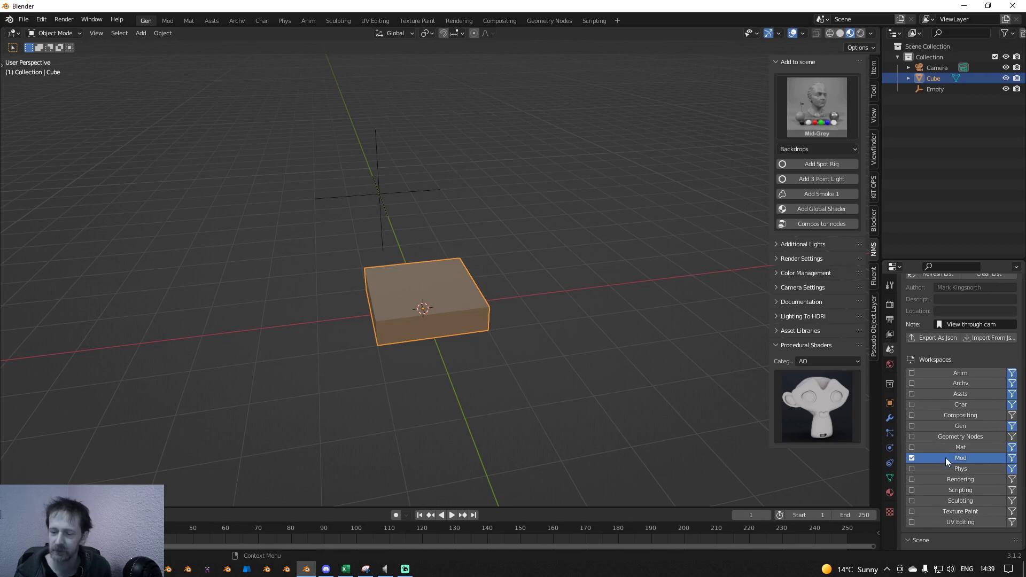
Step: Select Procedural Material Presets and Stored Views one after the other in the N-Panel Manager and check each add-on's assigned workspaces
scroll(946, 457, "up", 4)
left_click(946, 287)
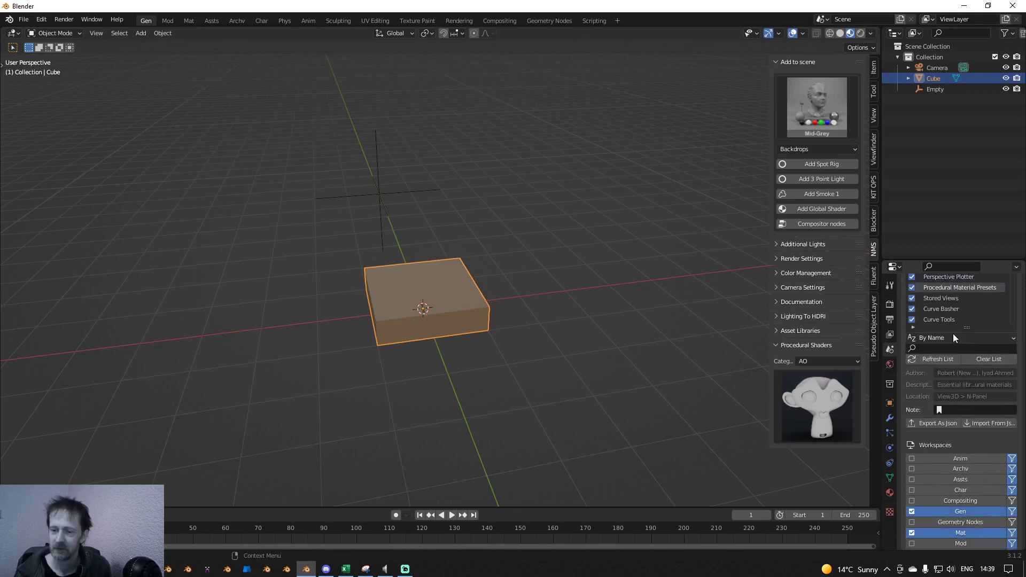
left_click(941, 299)
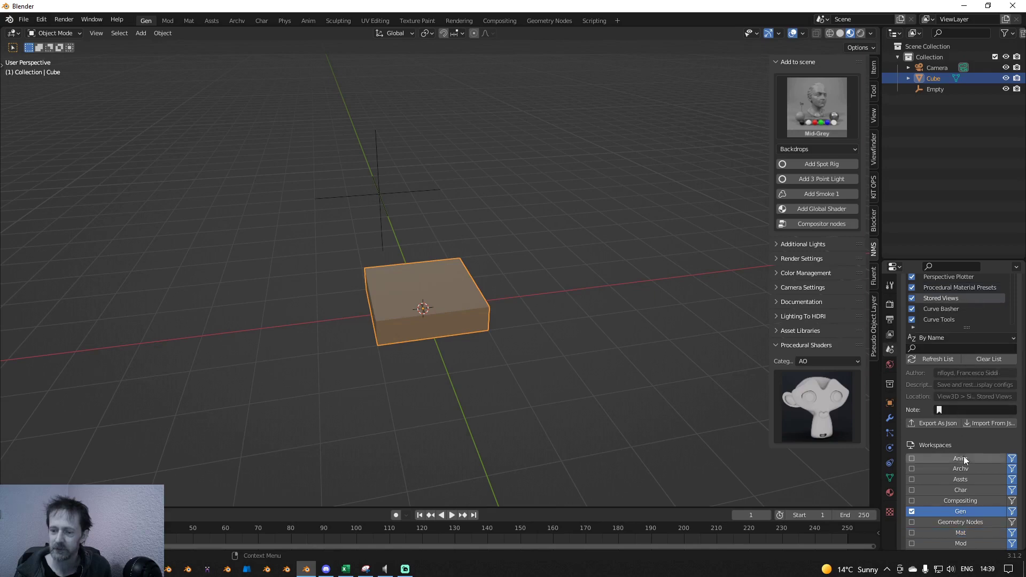
scroll(965, 460, "down", 3)
scroll(962, 481, "down", 1)
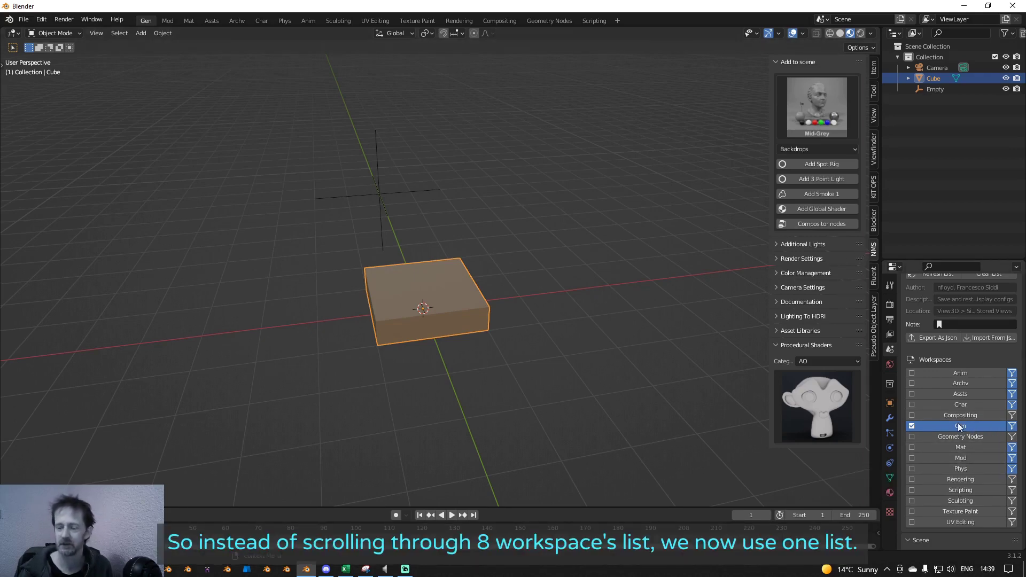
Step: Try assigning Stored Views to the Anim, Archv and Char workspaces, and revert it to the Gen workspace only
left_click(912, 426)
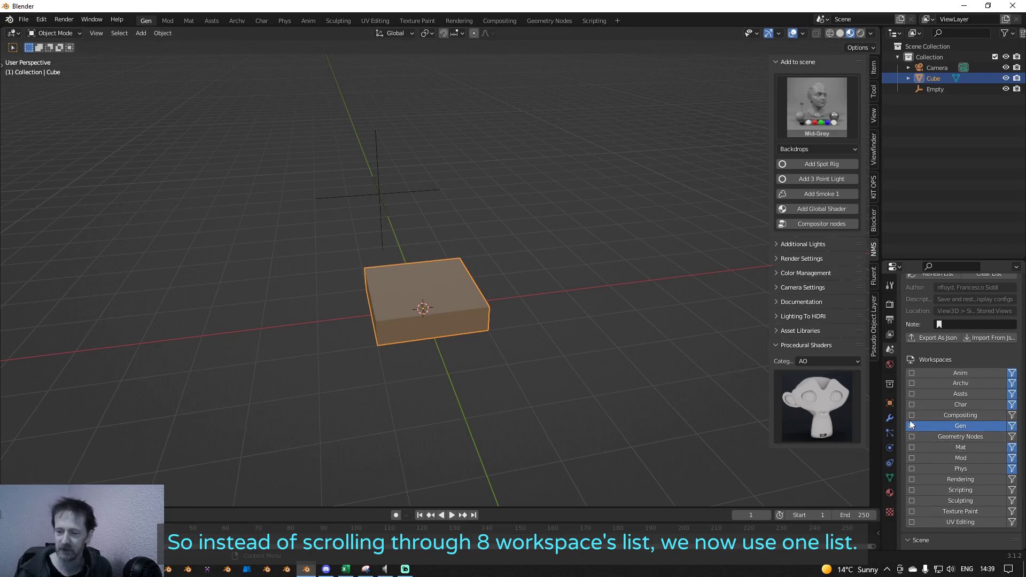
left_click(912, 426)
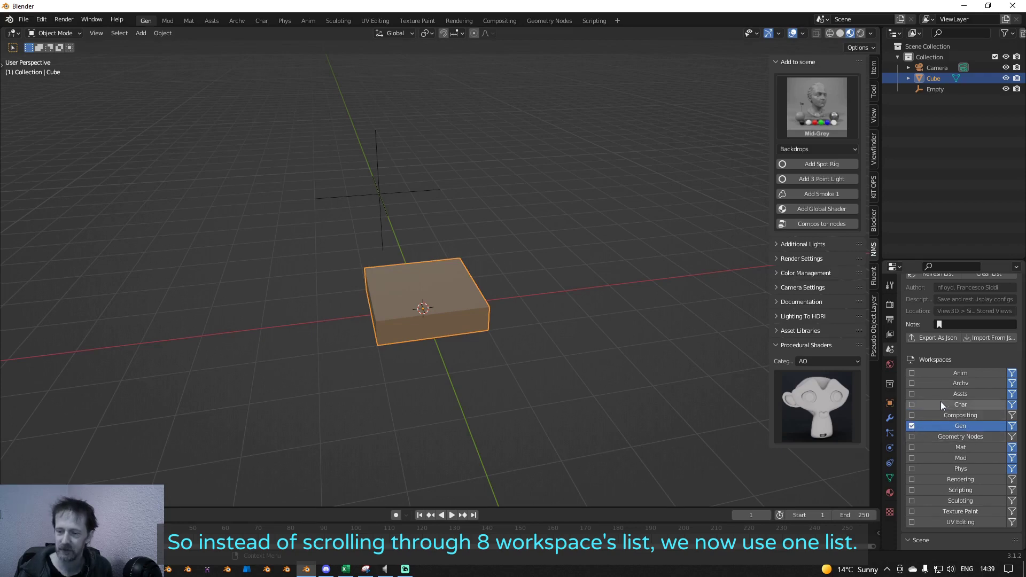
left_click(912, 373)
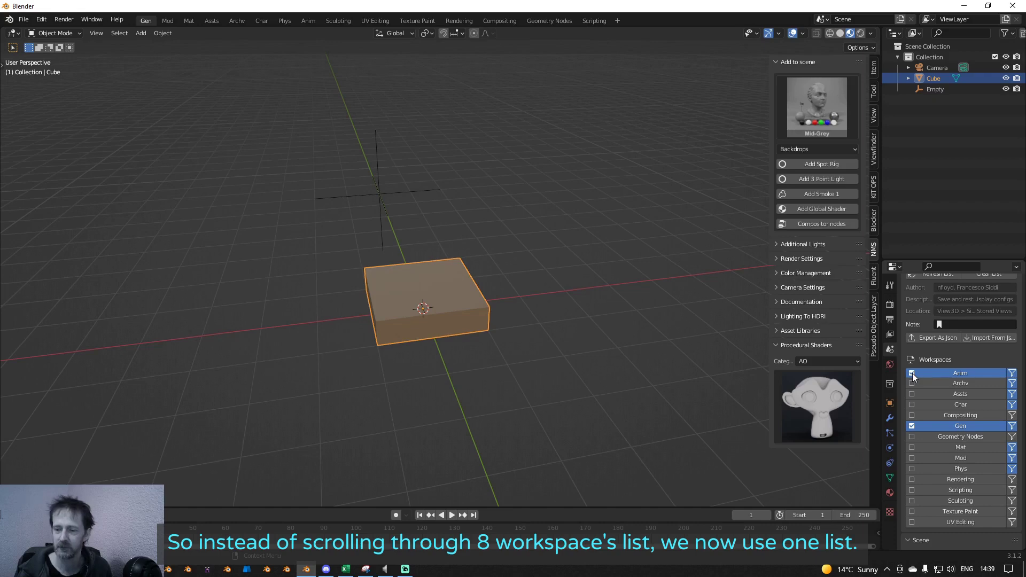
scroll(950, 334, "up", 4)
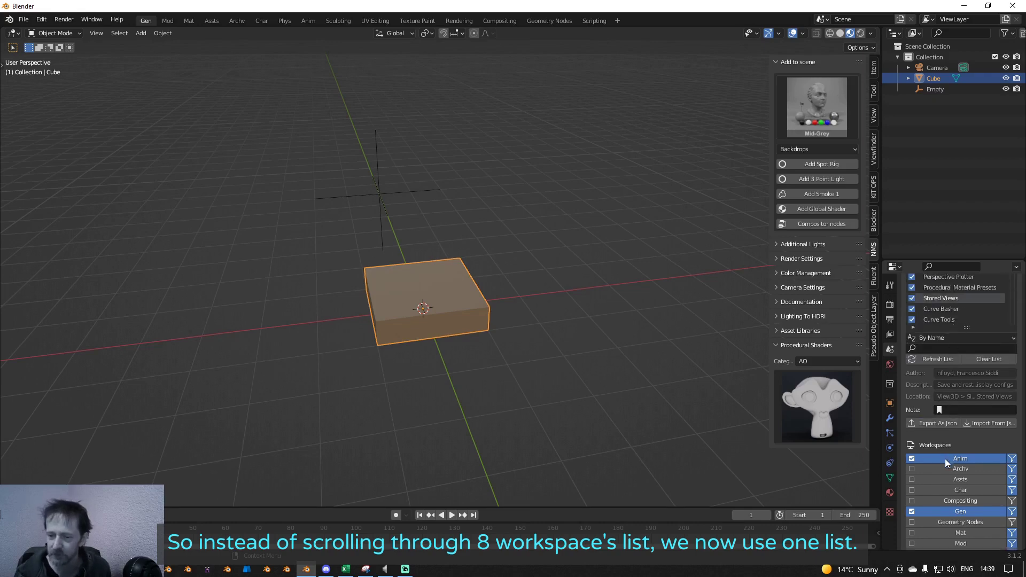
scroll(945, 459, "down", 3)
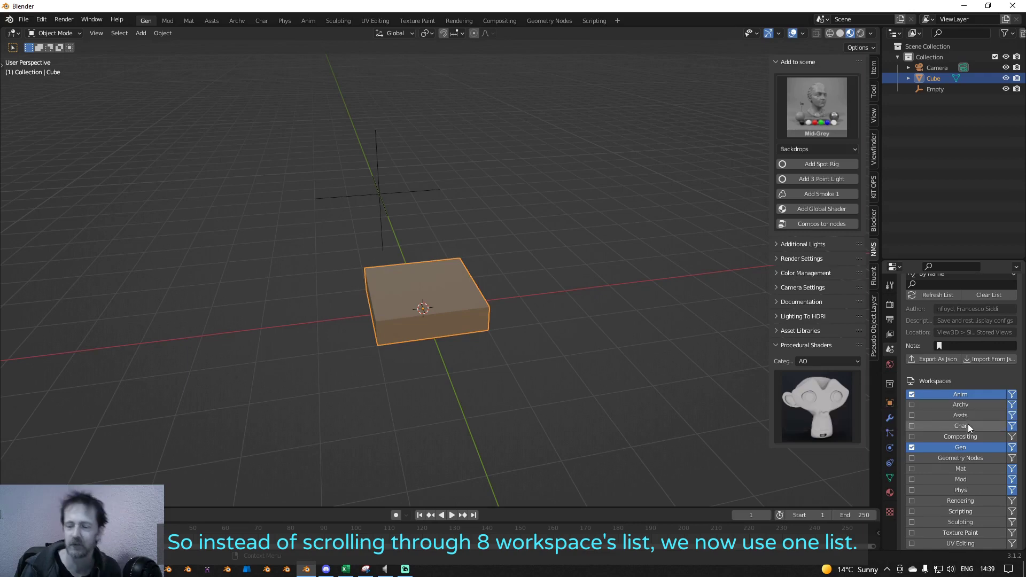
left_click(911, 405)
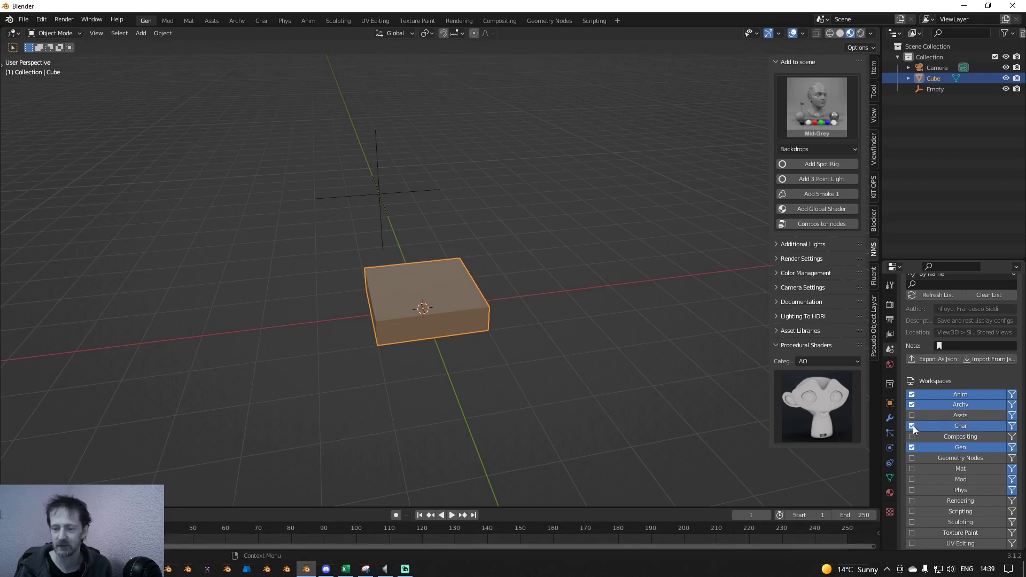
left_click(916, 404)
left_click(916, 395)
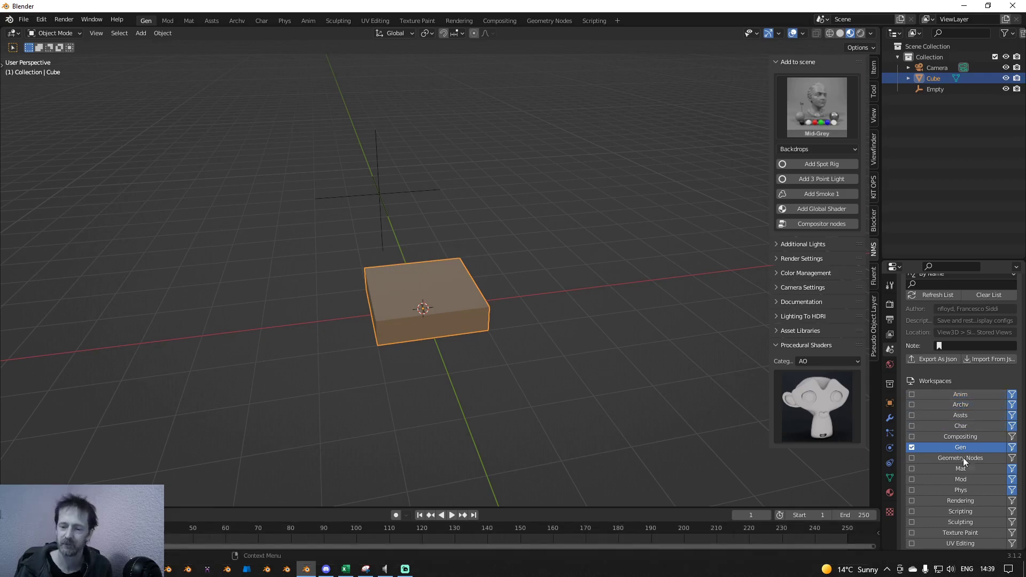
Step: Switch to the Mod workspace and review its Filter Add-ons list in the tool properties
scroll(968, 460, "up", 3)
scroll(971, 461, "up", 2)
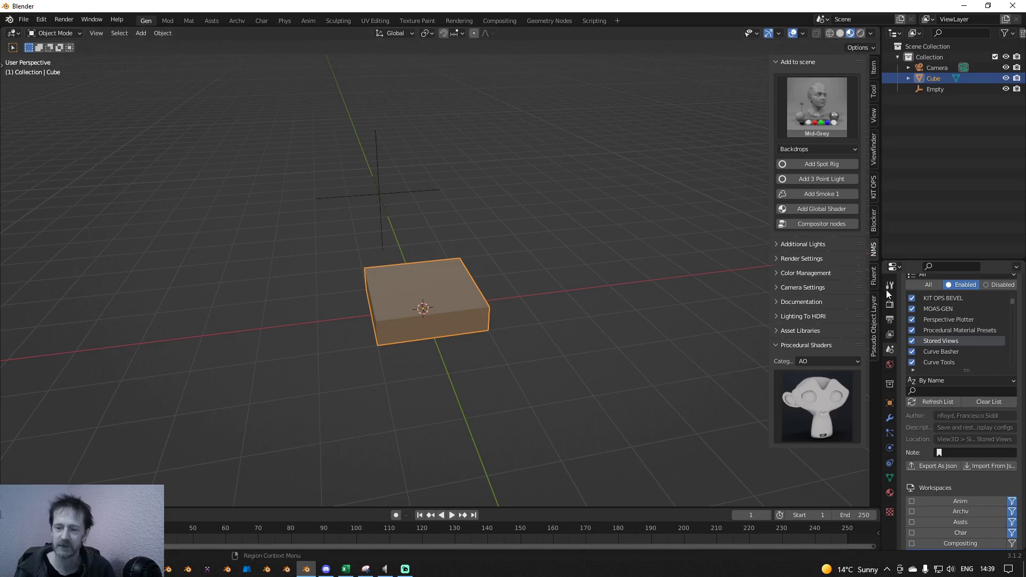
left_click(165, 23)
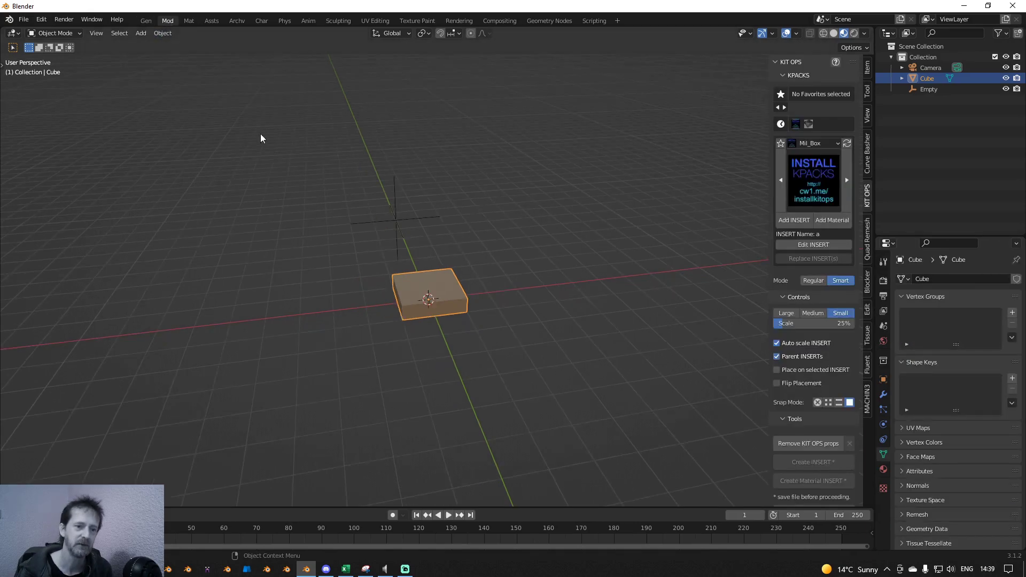
left_click(883, 261)
scroll(957, 471, "down", 2)
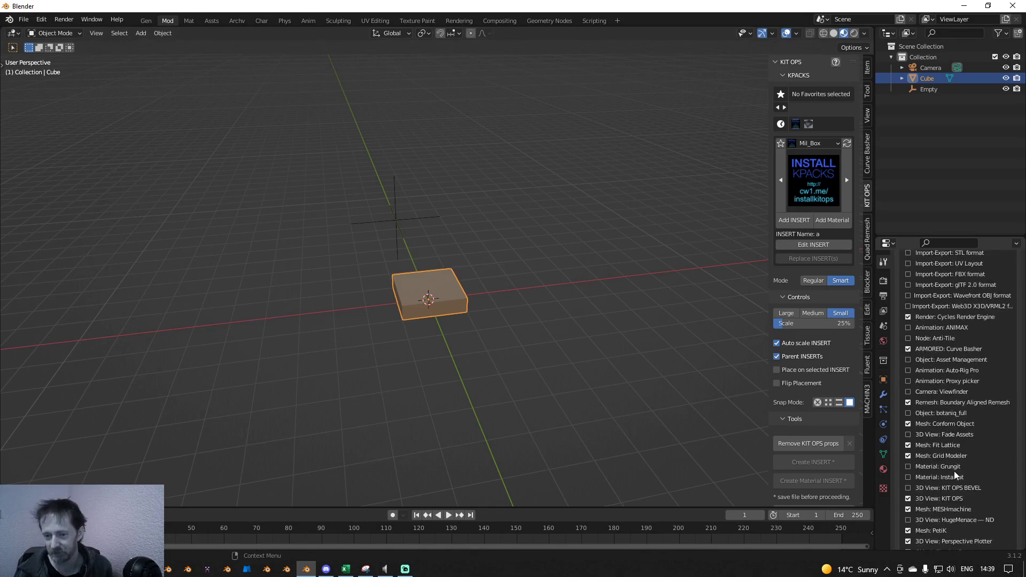
scroll(900, 311, "up", 3)
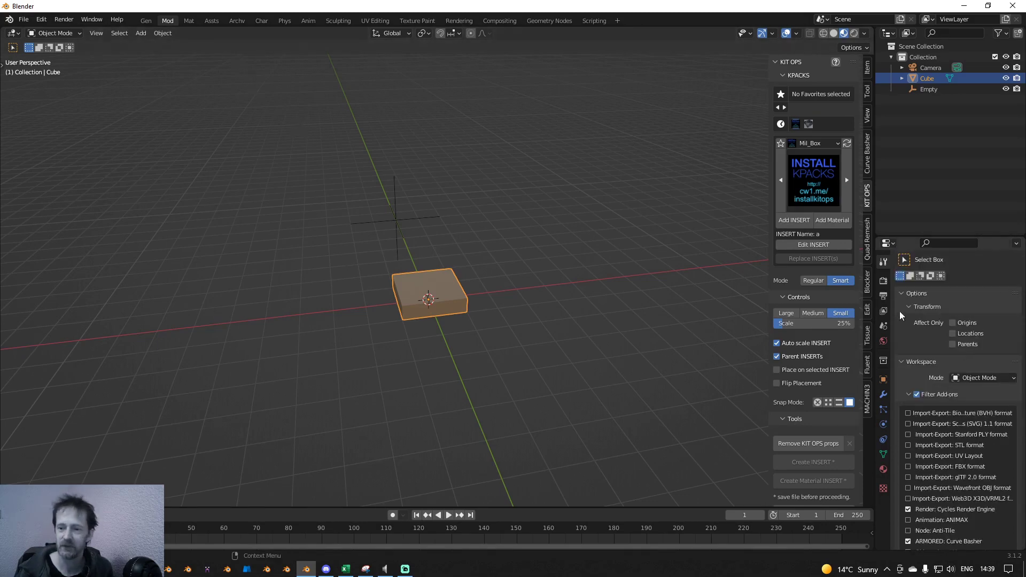
left_click(884, 280)
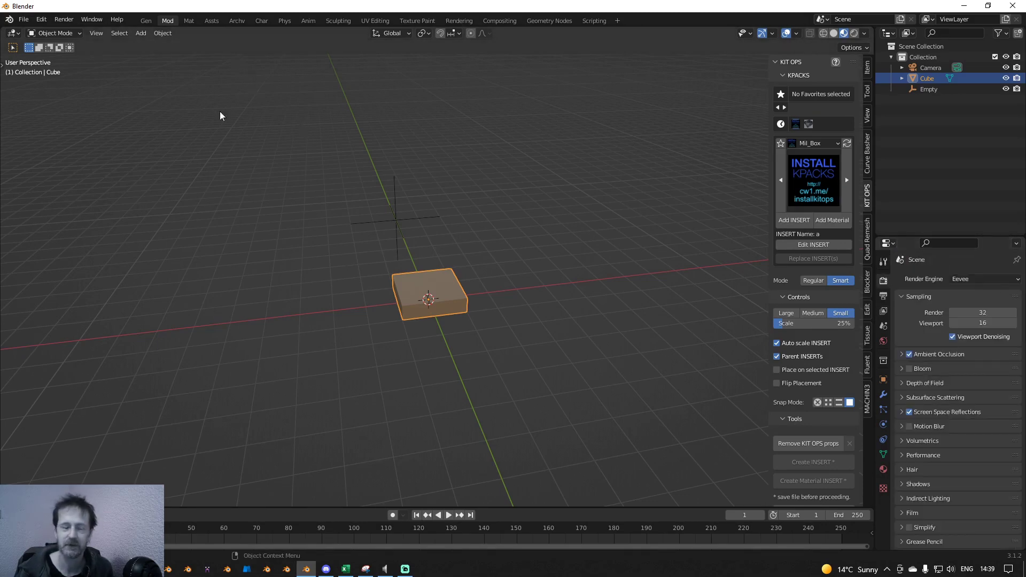
left_click(24, 19)
mouse_move(104, 33)
left_click(142, 32)
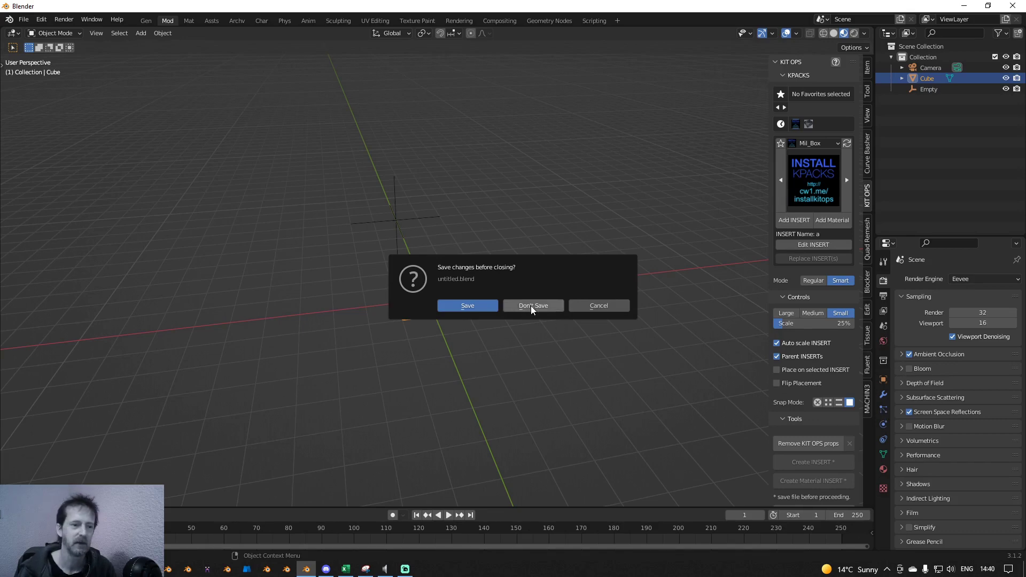
left_click(588, 311)
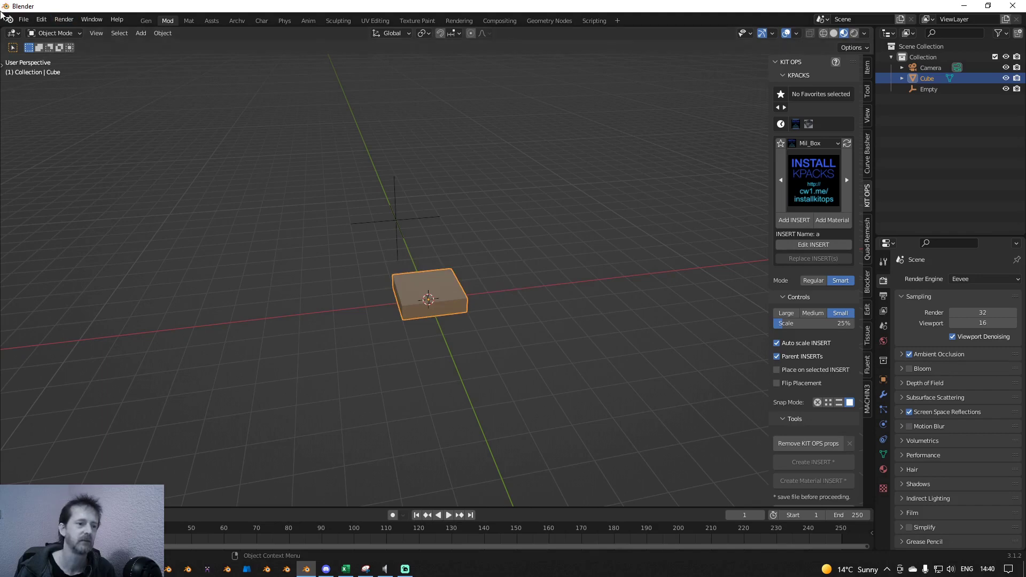
Step: Start a new General file without saving the current changes, and check the N-Panel Manager in the scene properties before returning to the render properties
left_click(24, 19)
mouse_move(23, 31)
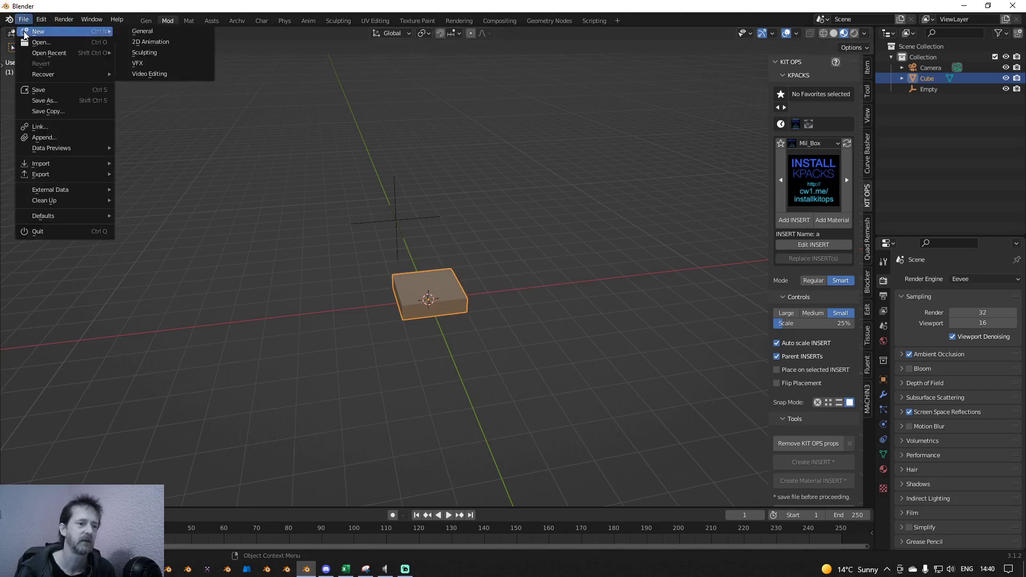
left_click(137, 32)
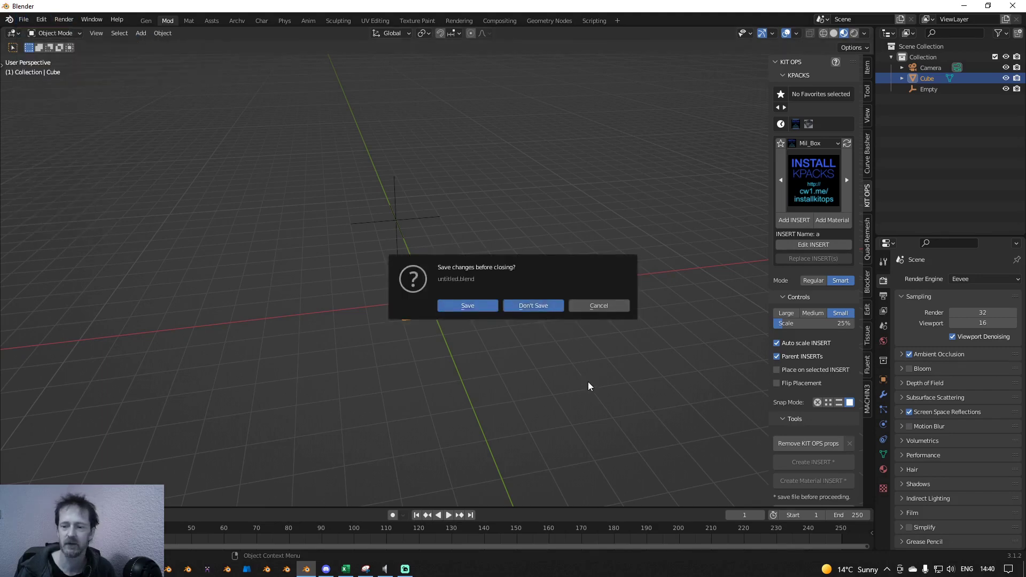
key("d")
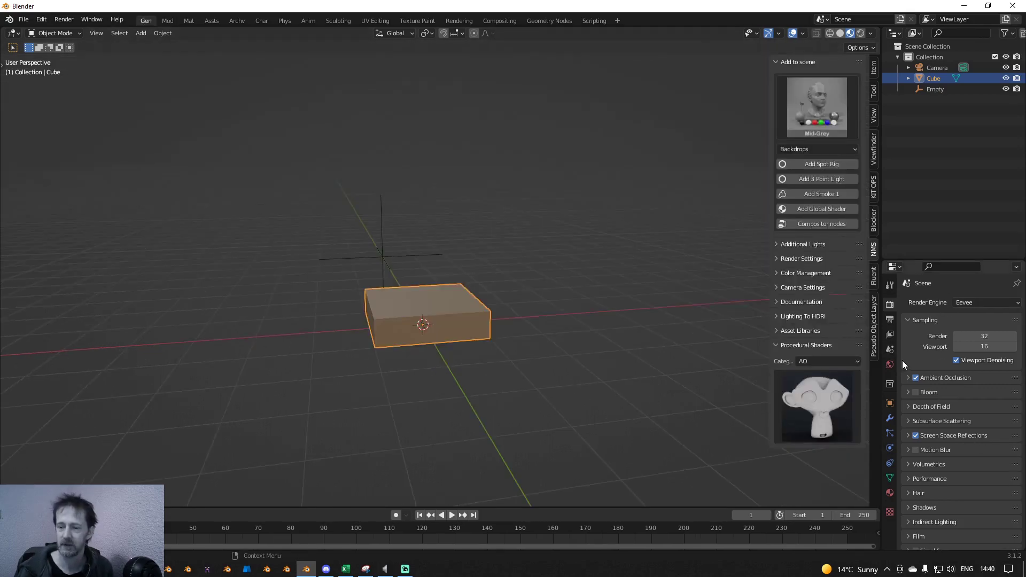
left_click(890, 350)
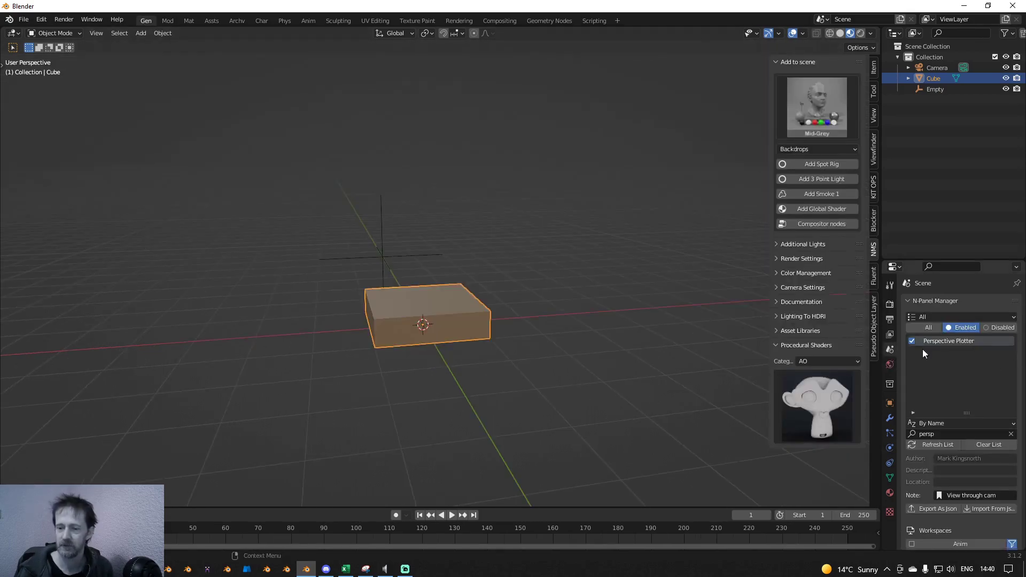
left_click(890, 304)
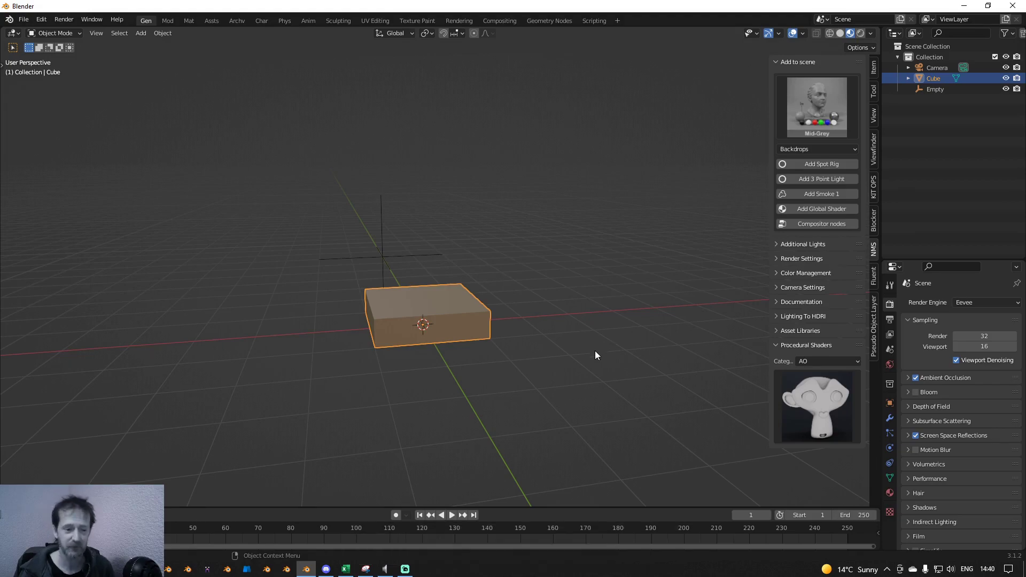
Step: Switch to the browser, open the N Panel Manager product's About page and read its "How to contact us" section
key("alt+Tab")
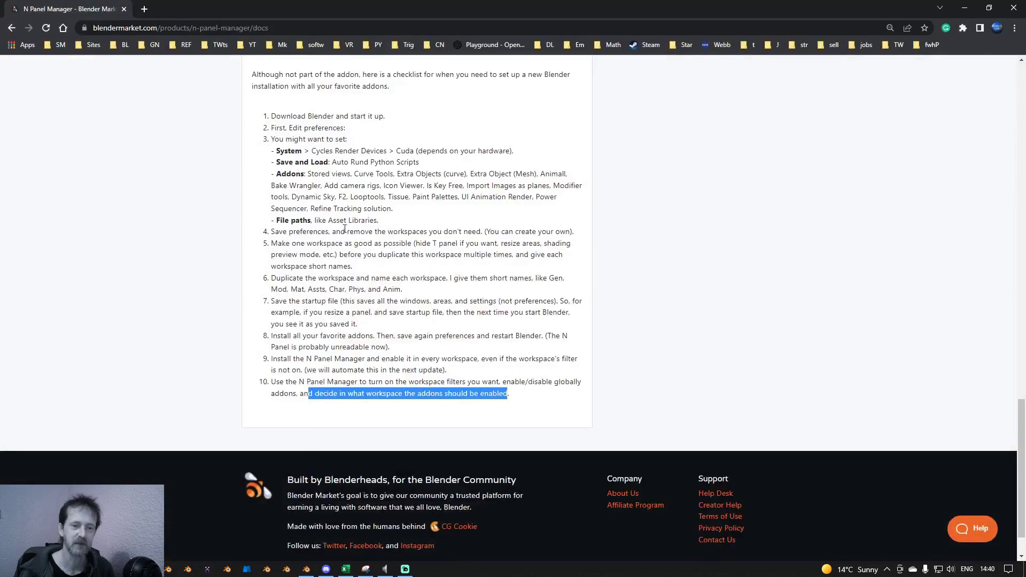
scroll(335, 188, "up", 10)
scroll(335, 188, "up", 15)
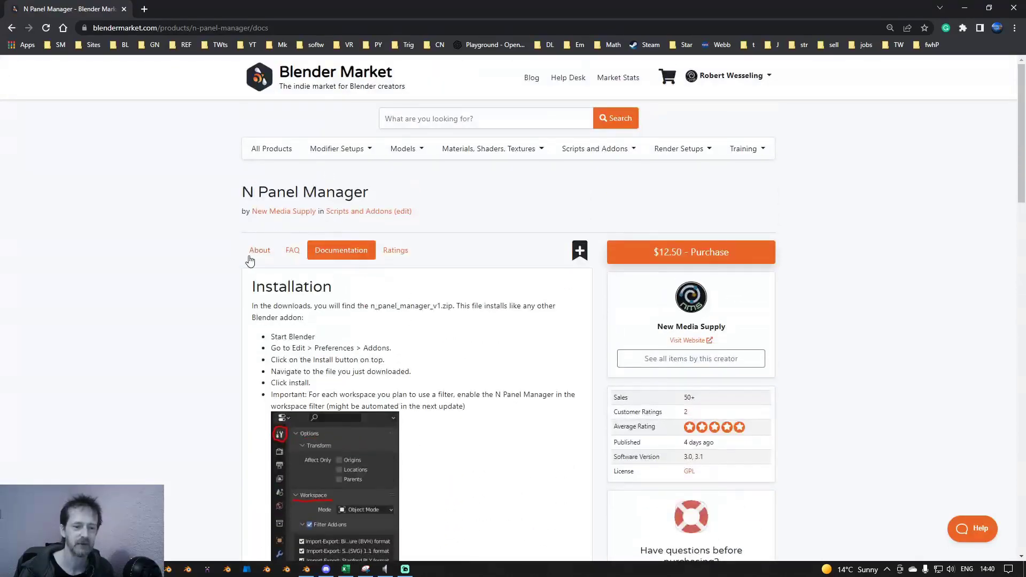
left_click(251, 255)
scroll(129, 300, "down", 15)
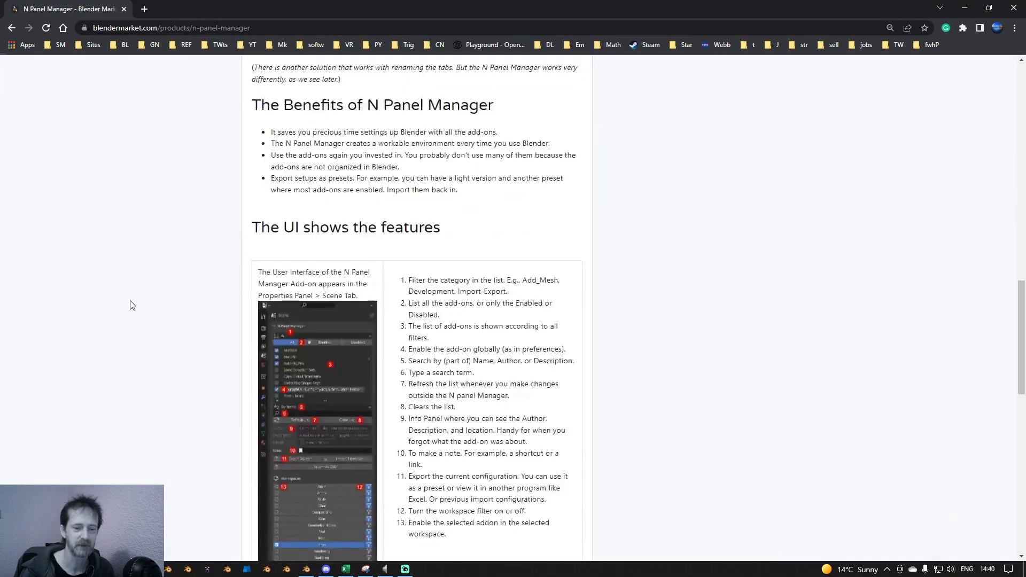
scroll(132, 305, "down", 7)
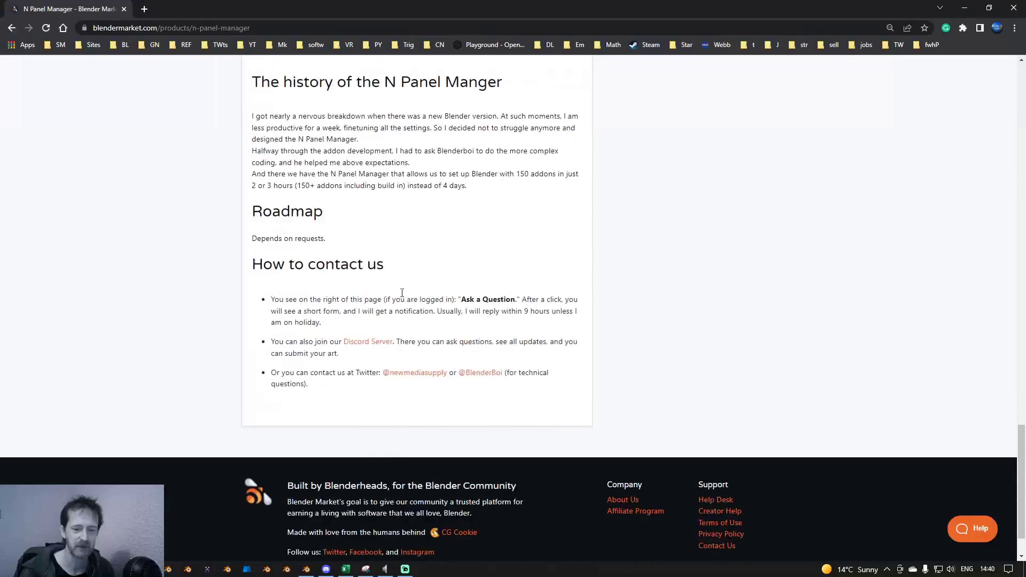
left_click_drag(256, 264, 426, 268)
left_click(615, 327)
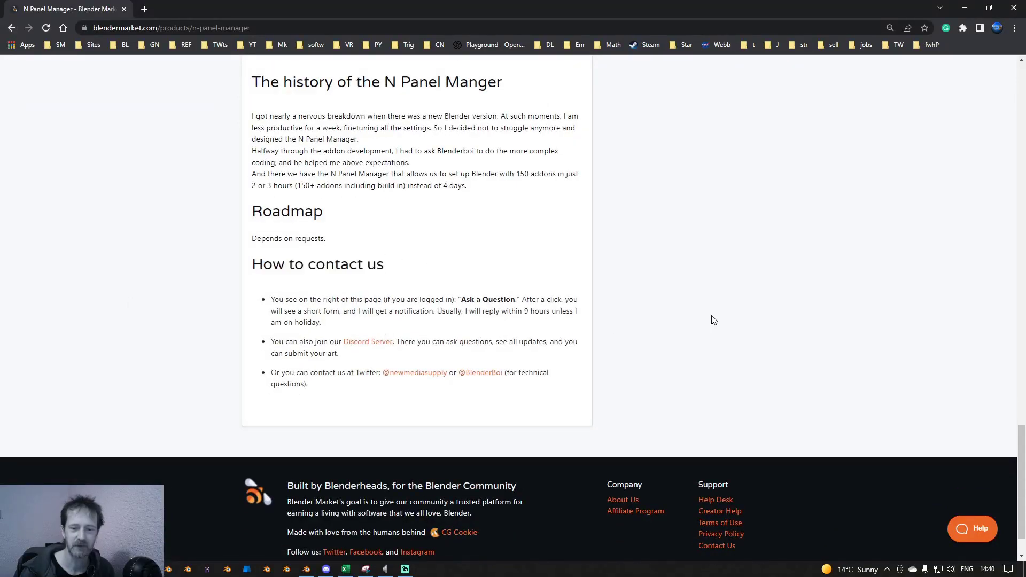
Step: Examine the product page's Ask a Question option, its feature overview, and the Discord and Twitter contact options
scroll(936, 278, "up", 6)
scroll(933, 286, "up", 12)
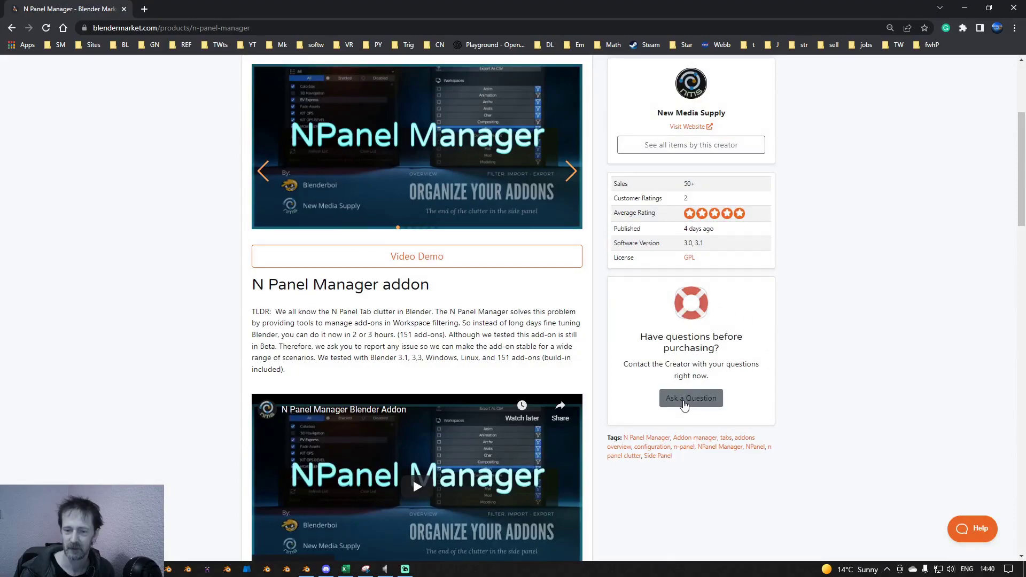
scroll(668, 395, "down", 12)
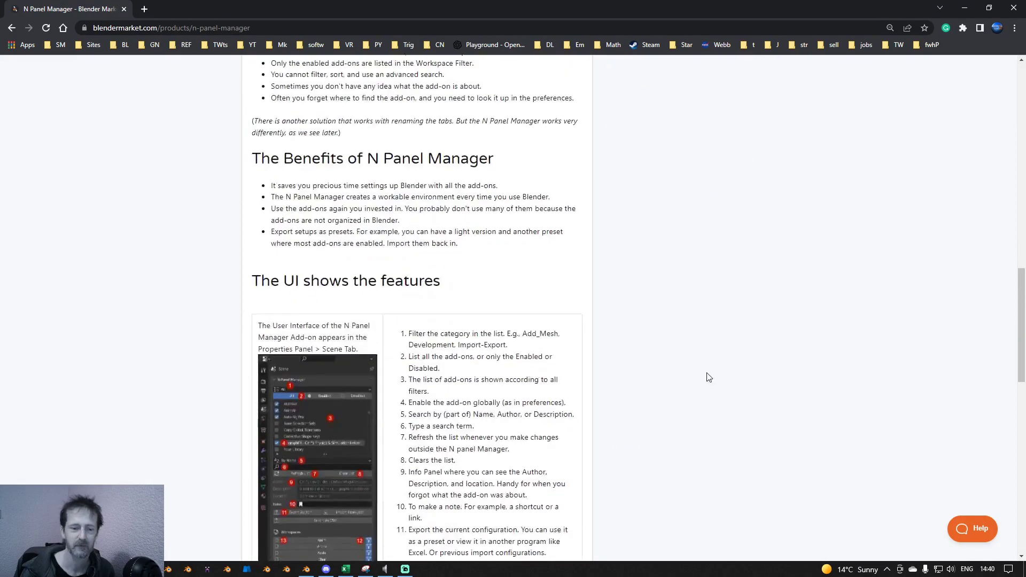
scroll(748, 299, "up", 4)
scroll(806, 225, "up", 12)
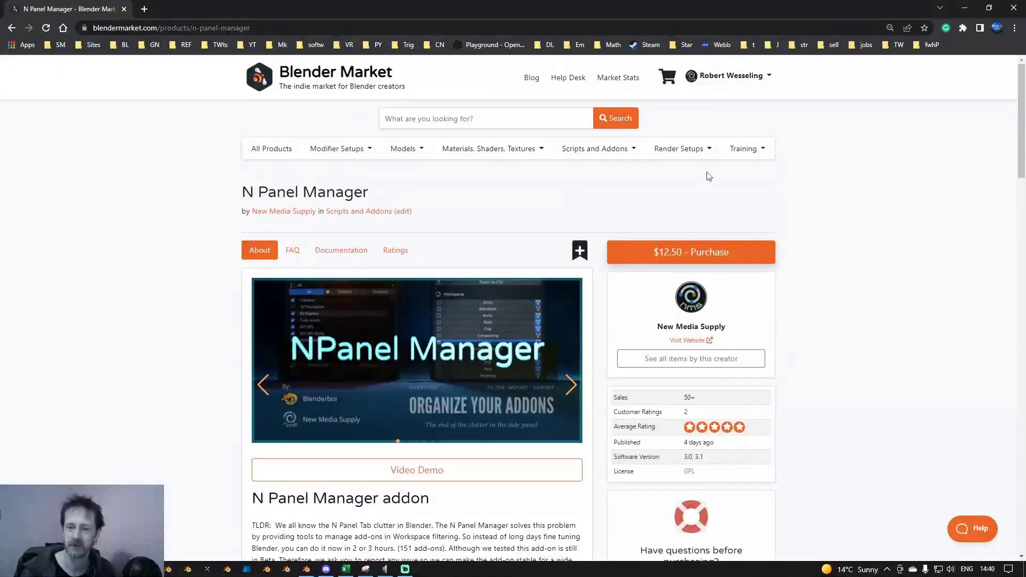
scroll(845, 287, "down", 20)
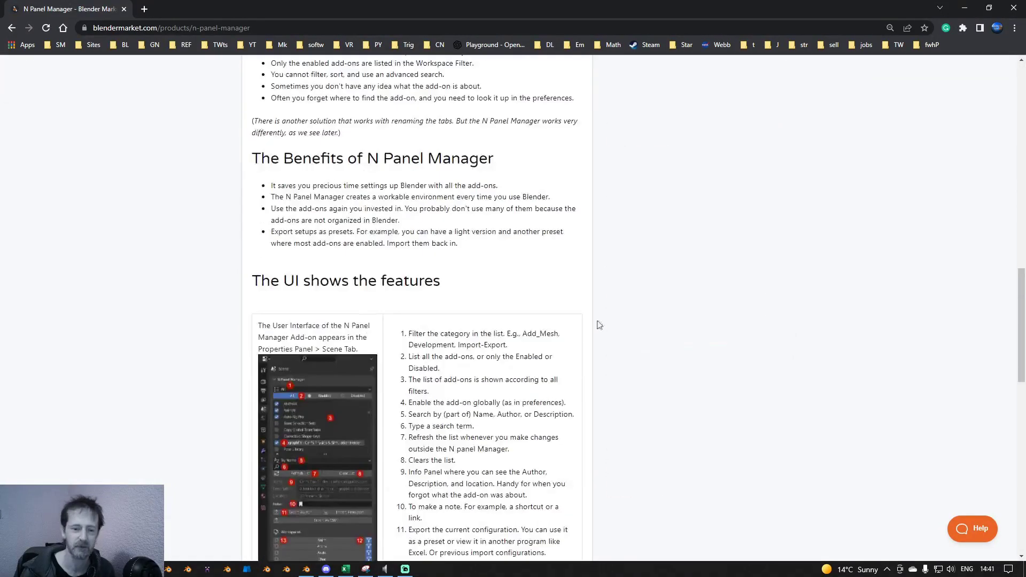
scroll(506, 320, "down", 6)
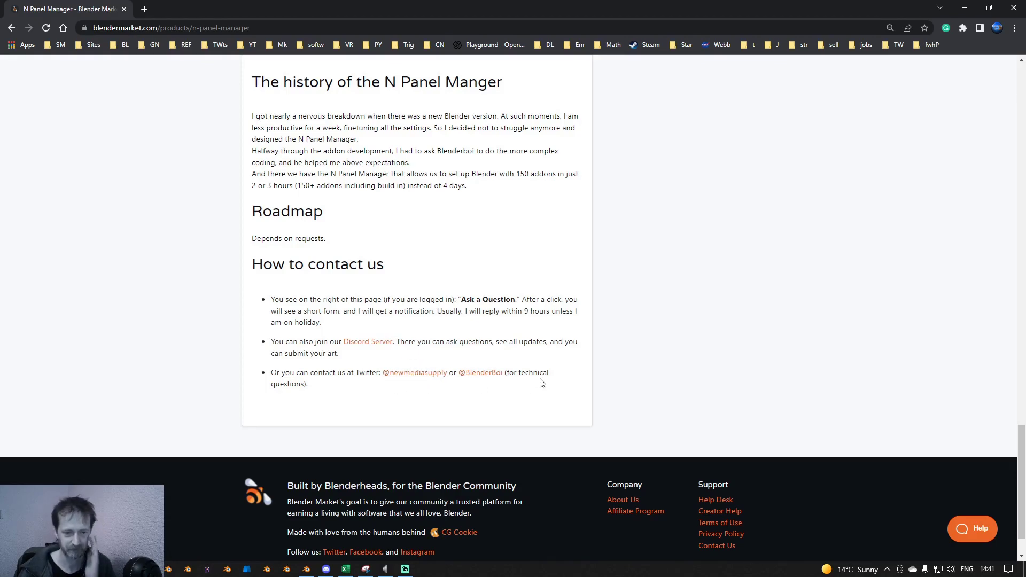
scroll(825, 294, "up", 5)
scroll(825, 294, "up", 15)
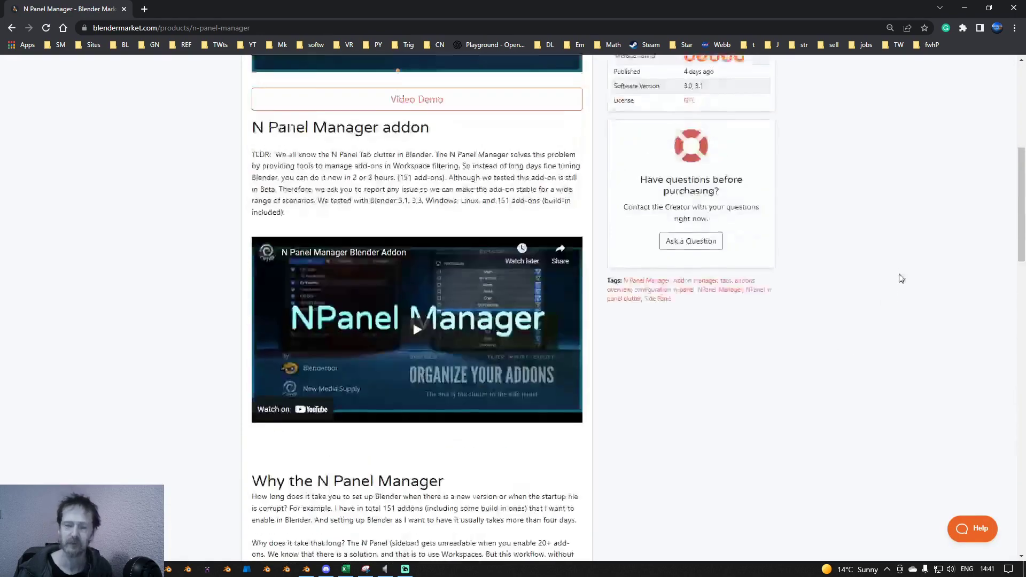